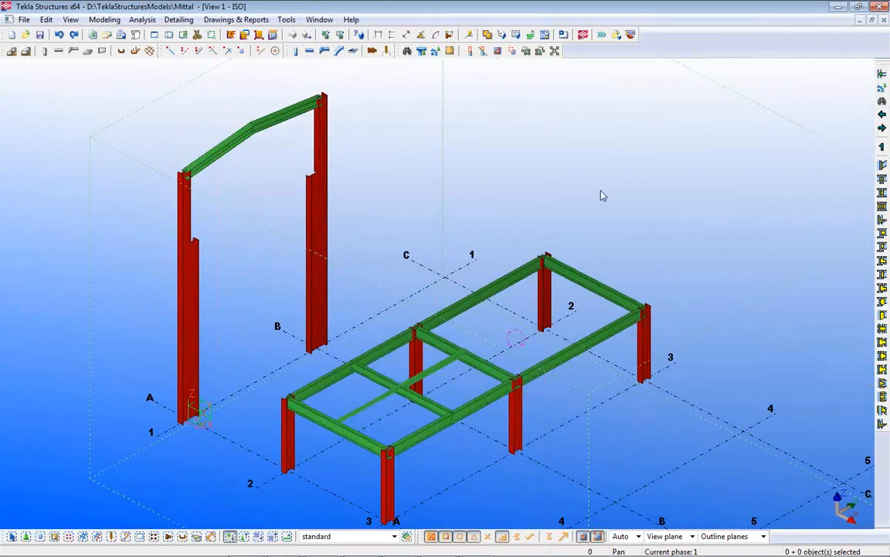
Examine the platform frame's crossing beams and column joints, and the tall portal frame with stepped columns
{"action": "scroll", "coordinate": [445, 370], "scroll_direction": "up", "scroll_amount": 6}
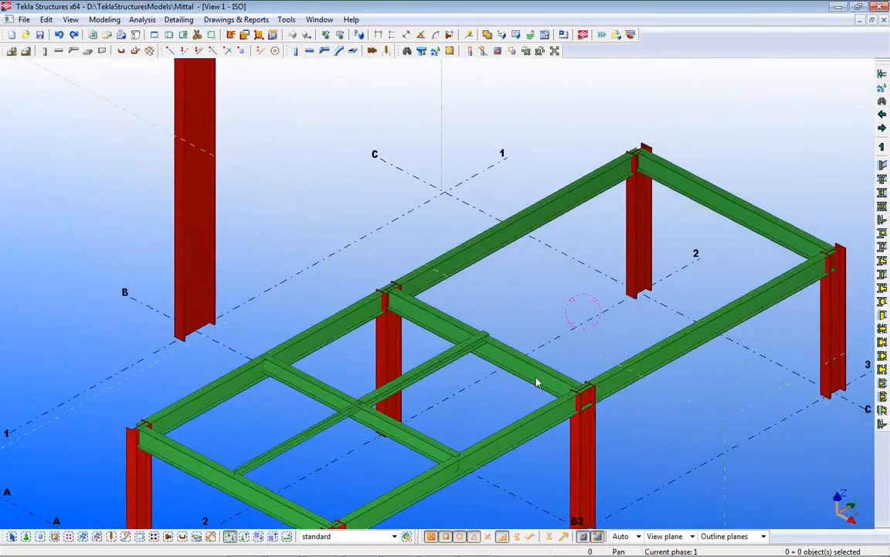
{"action": "middle_click_drag", "start_coordinate": [541, 359], "coordinate": [504, 247]}
{"action": "scroll", "coordinate": [415, 277], "scroll_direction": "up", "scroll_amount": 4}
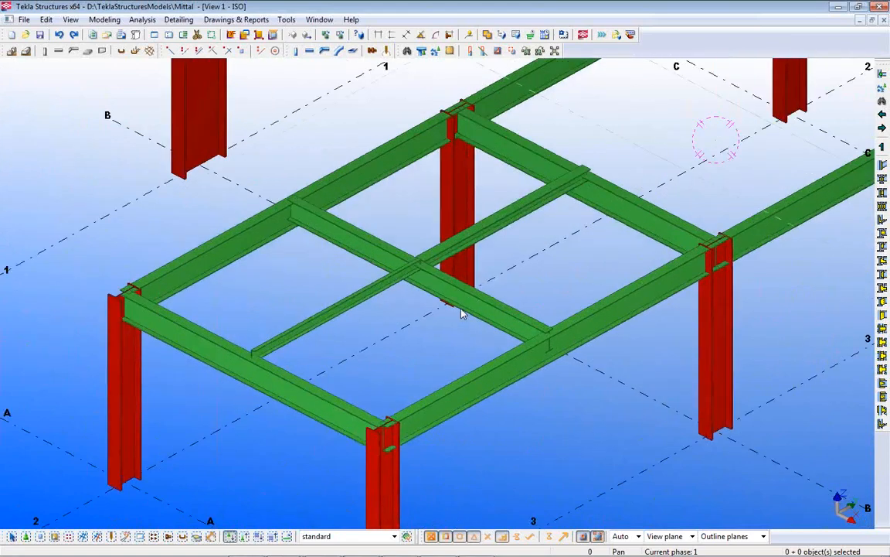
{"action": "scroll", "coordinate": [387, 290], "scroll_direction": "up", "scroll_amount": 4}
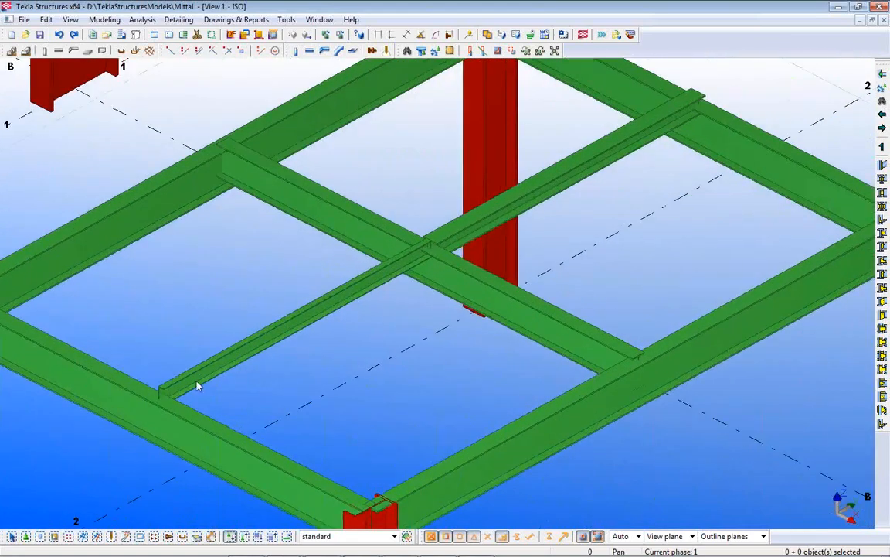
{"action": "scroll", "coordinate": [291, 315], "scroll_direction": "down", "scroll_amount": 5}
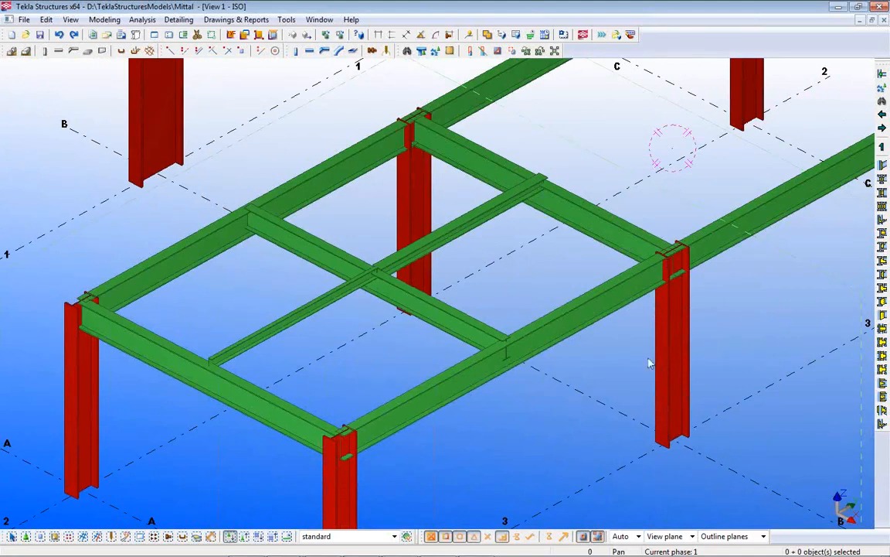
{"action": "scroll", "coordinate": [368, 341], "scroll_direction": "down", "scroll_amount": 4}
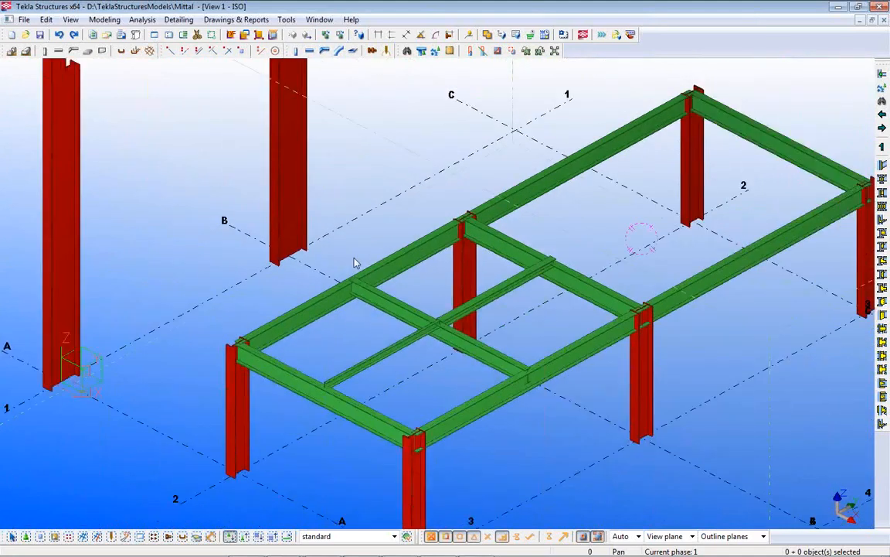
{"action": "scroll", "coordinate": [346, 354], "scroll_direction": "up", "scroll_amount": 3}
{"action": "middle_click_drag", "start_coordinate": [479, 304], "coordinate": [402, 371]}
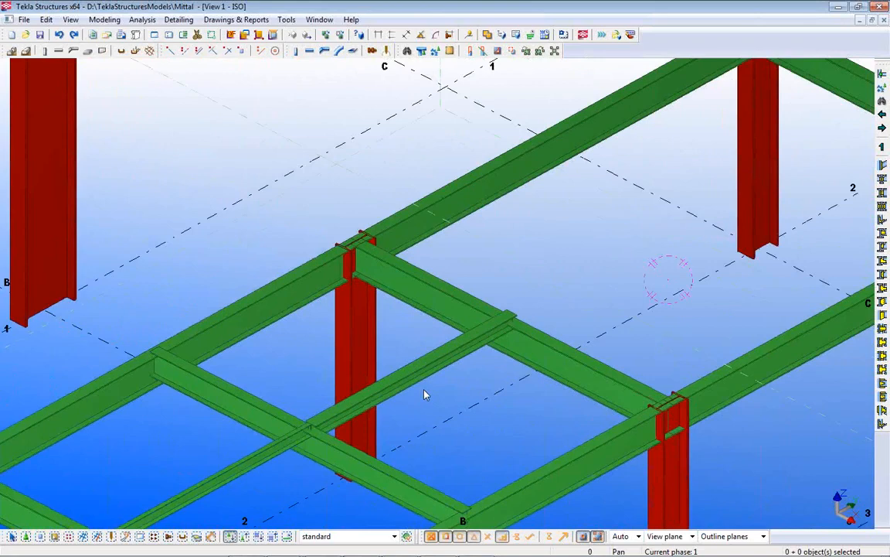
{"action": "scroll", "coordinate": [402, 371], "scroll_direction": "up", "scroll_amount": 2}
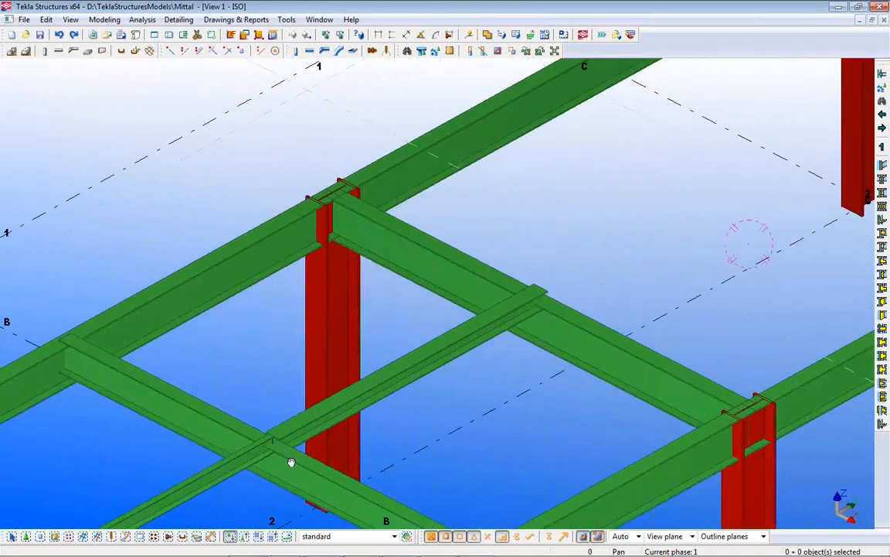
{"action": "middle_click_drag", "start_coordinate": [290, 461], "coordinate": [391, 313]}
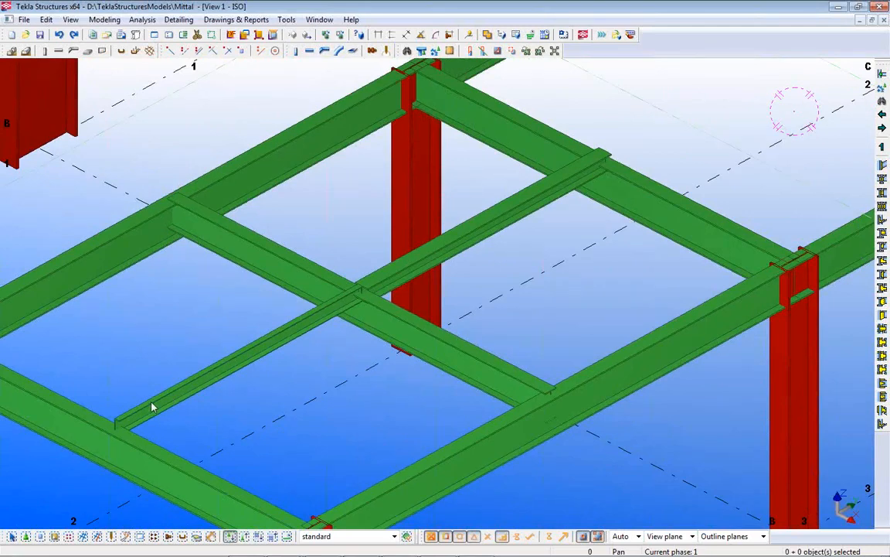
{"action": "scroll", "coordinate": [377, 368], "scroll_direction": "down", "scroll_amount": 5}
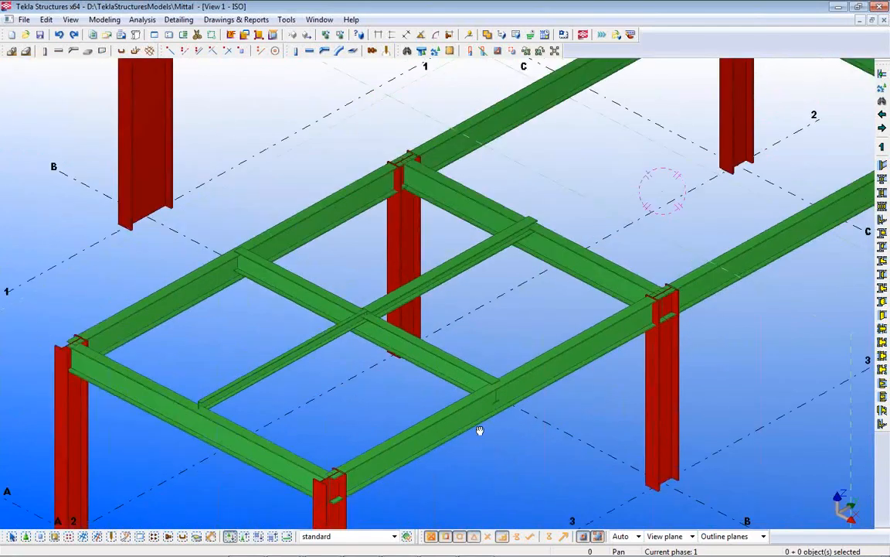
{"action": "scroll", "coordinate": [473, 360], "scroll_direction": "down", "scroll_amount": 5}
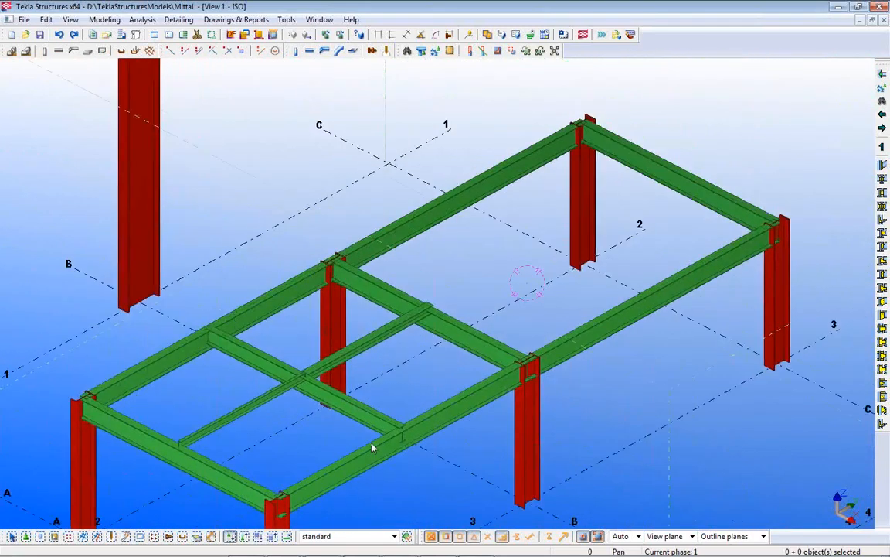
{"action": "scroll", "coordinate": [278, 382], "scroll_direction": "up", "scroll_amount": 3}
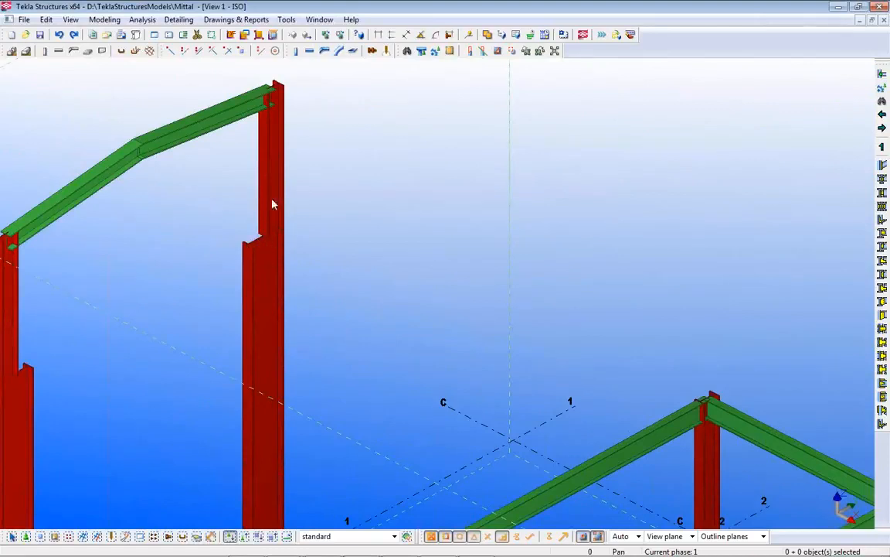
{"action": "scroll", "coordinate": [217, 360], "scroll_direction": "down", "scroll_amount": 4}
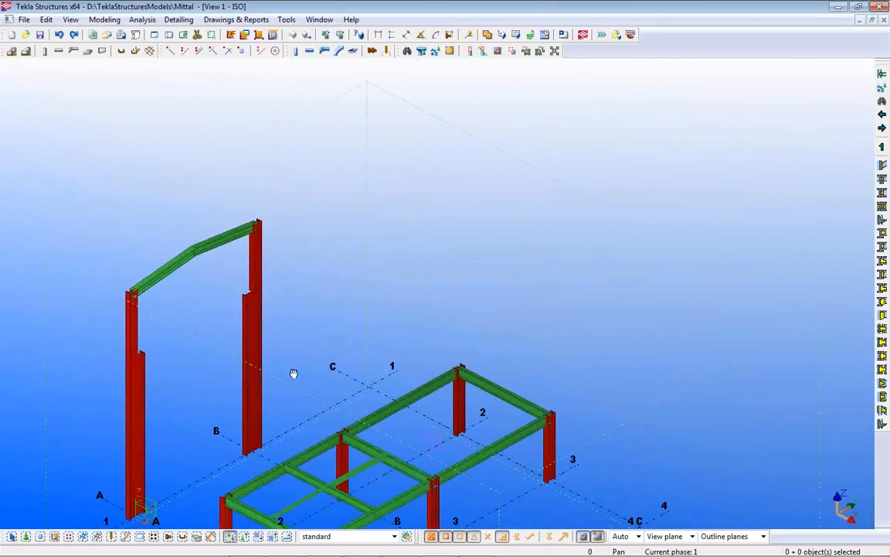
{"action": "middle_click_drag", "start_coordinate": [294, 374], "coordinate": [342, 261]}
{"action": "scroll", "coordinate": [342, 261], "scroll_direction": "up", "scroll_amount": 2}
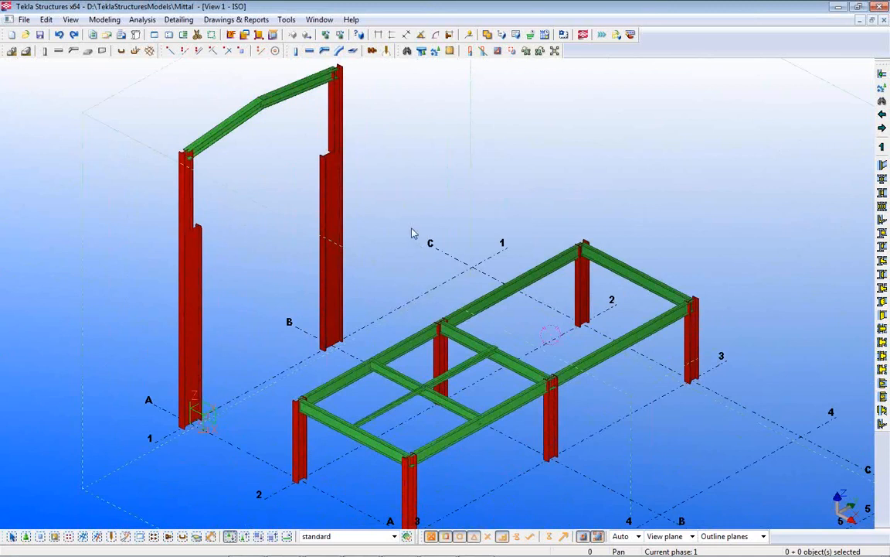
Open the list of analysis and design models and display the analysis model "Model TOS" at the portal frame's corner
{"action": "left_click", "coordinate": [141, 21]}
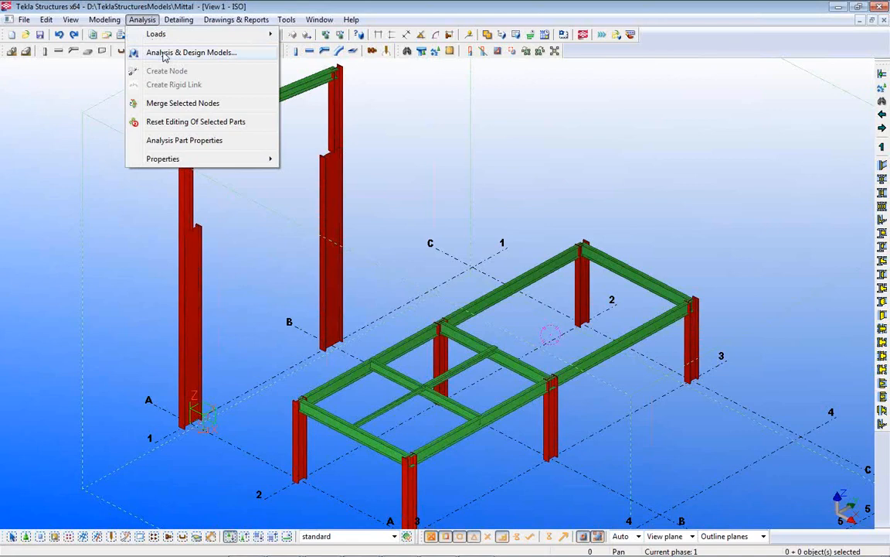
{"action": "left_click", "coordinate": [164, 53]}
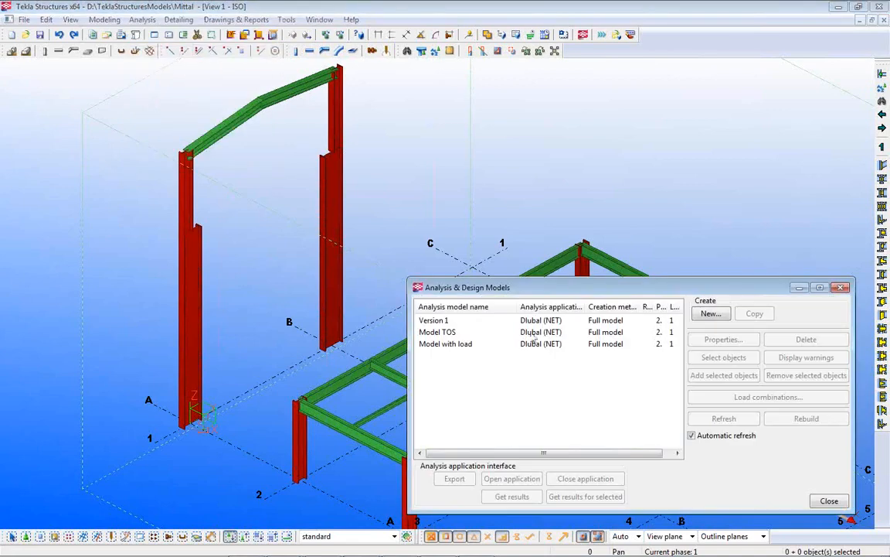
{"action": "left_click_drag", "start_coordinate": [536, 288], "coordinate": [549, 114]}
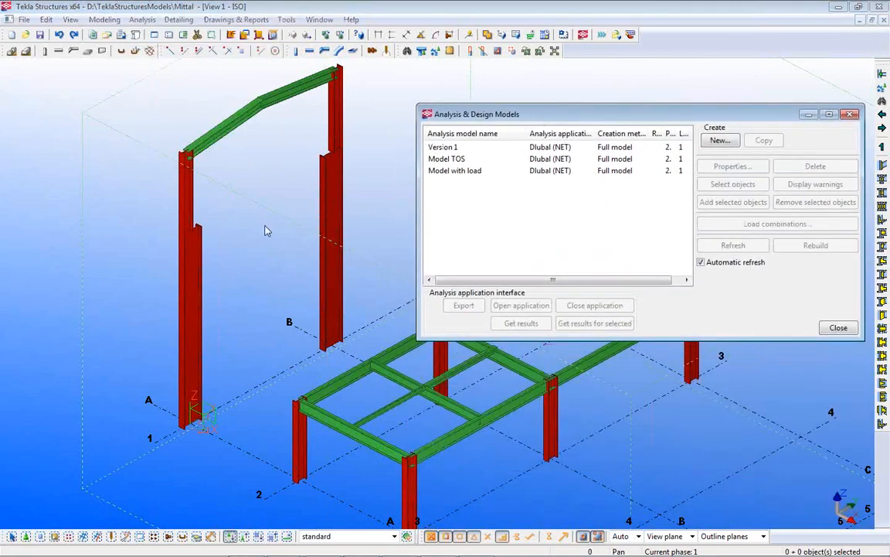
{"action": "scroll", "coordinate": [289, 203], "scroll_direction": "up", "scroll_amount": 6}
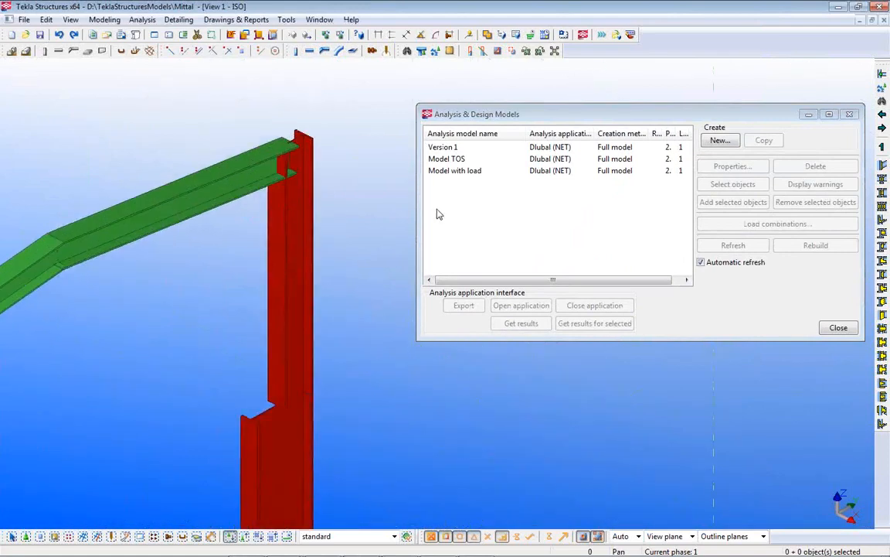
{"action": "left_click", "coordinate": [449, 159]}
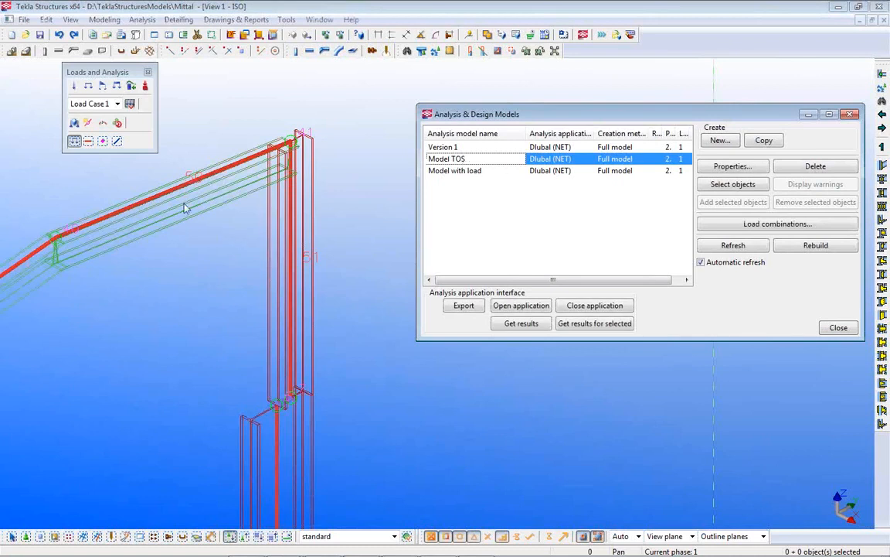
Examine the portal frame's analysis lines, the rigid link at the column step and the node joining rafter and column
{"action": "scroll", "coordinate": [178, 248], "scroll_direction": "up", "scroll_amount": 3}
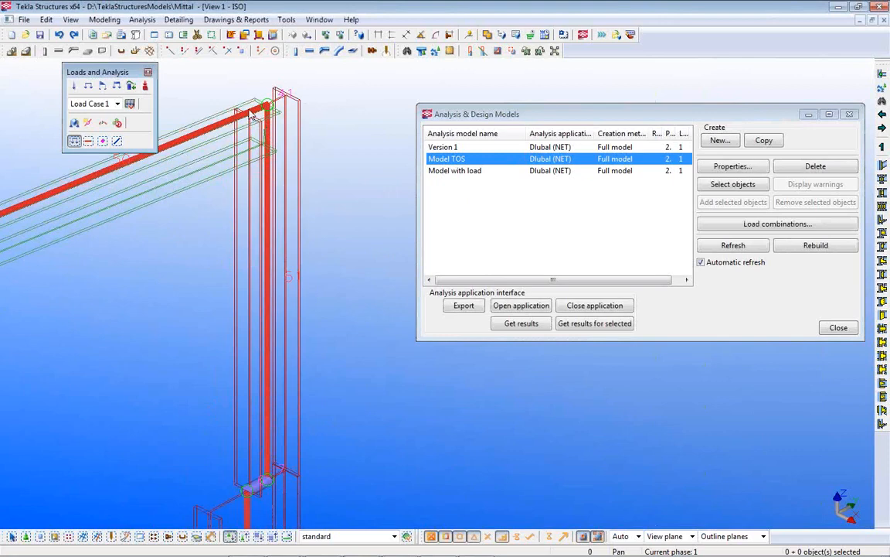
{"action": "middle_click_drag", "start_coordinate": [291, 484], "coordinate": [262, 428]}
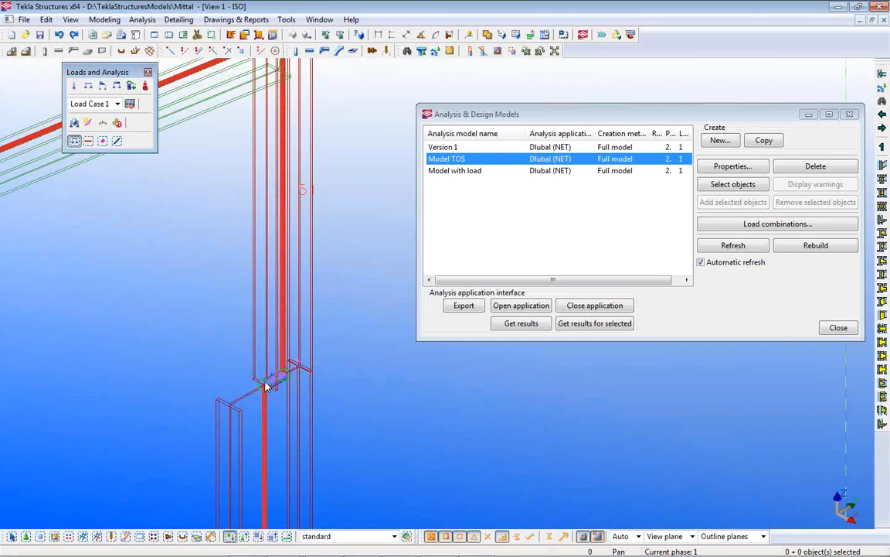
{"action": "scroll", "coordinate": [276, 388], "scroll_direction": "up", "scroll_amount": 5}
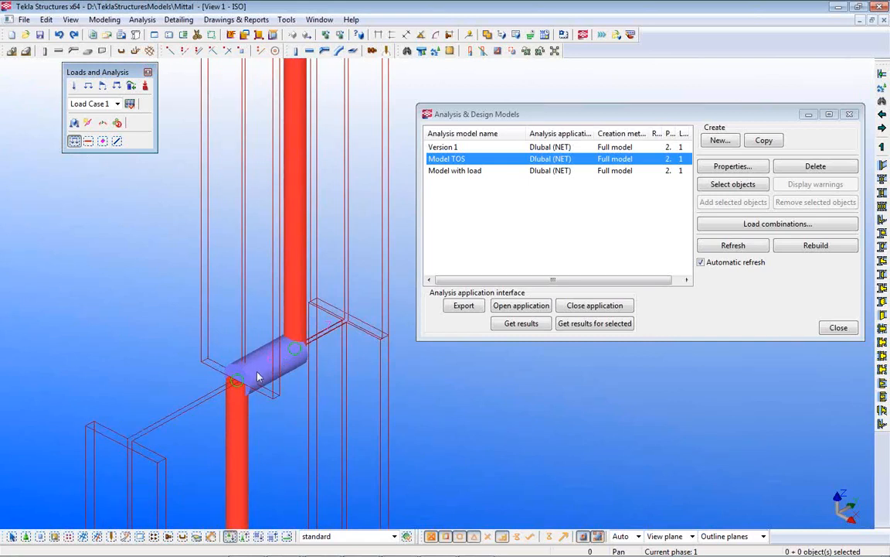
{"action": "scroll", "coordinate": [259, 376], "scroll_direction": "down", "scroll_amount": 4}
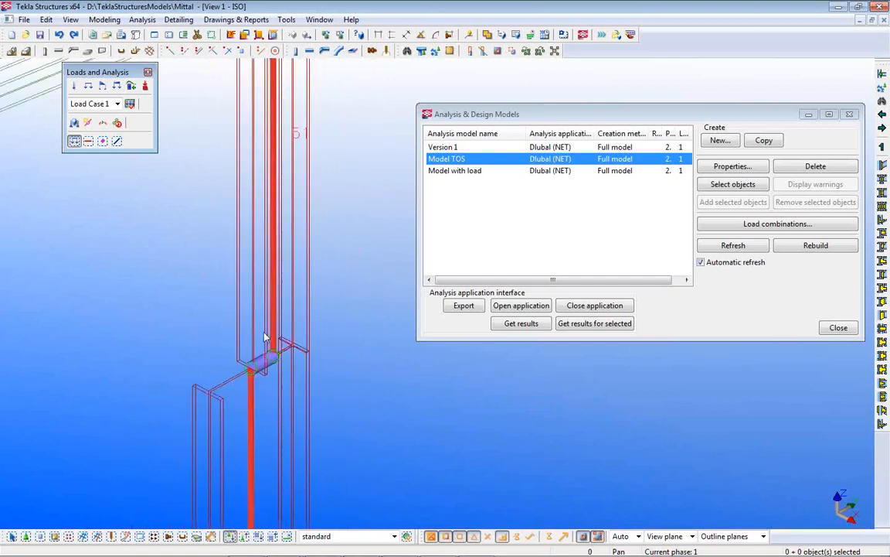
{"action": "scroll", "coordinate": [299, 264], "scroll_direction": "up", "scroll_amount": 5}
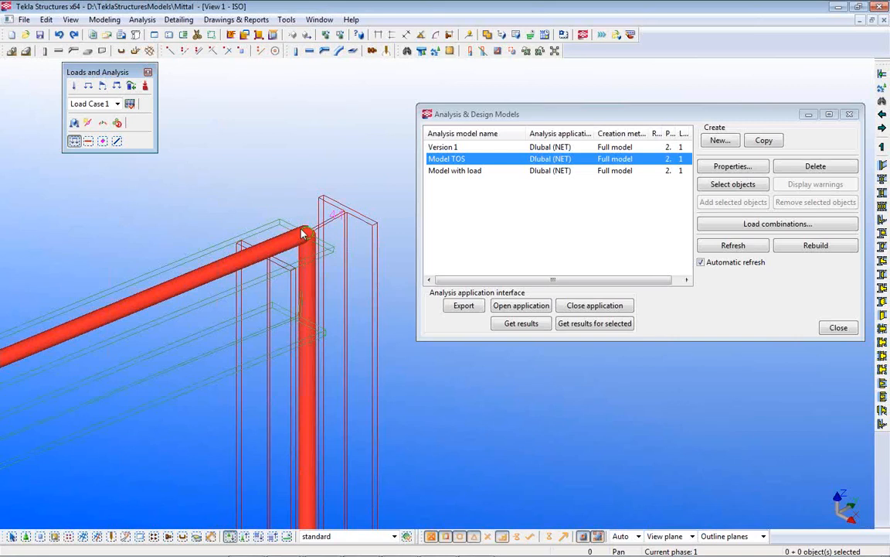
{"action": "scroll", "coordinate": [243, 265], "scroll_direction": "down", "scroll_amount": 3}
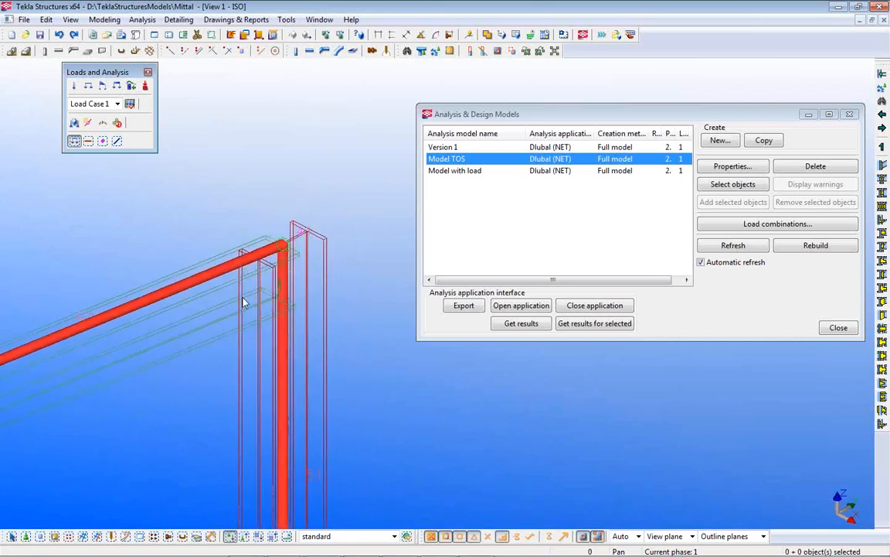
{"action": "middle_click_drag", "start_coordinate": [218, 298], "coordinate": [335, 175]}
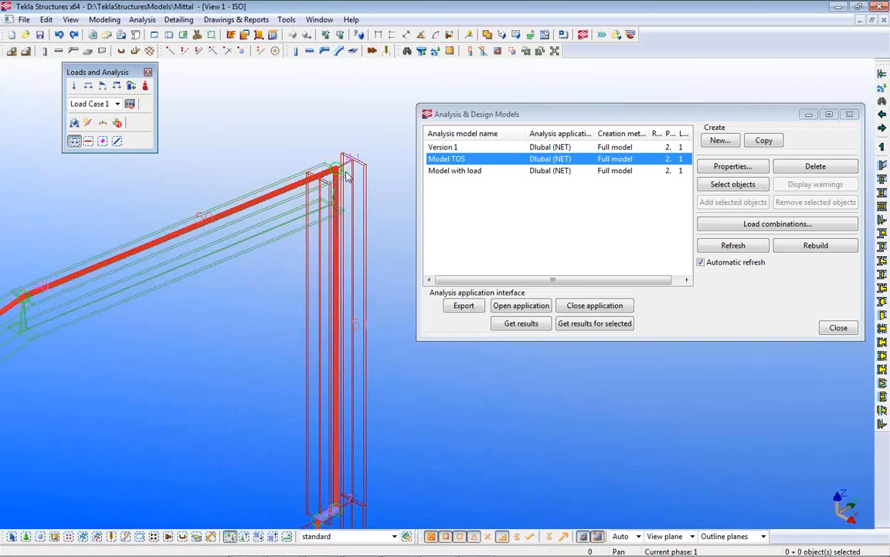
{"action": "scroll", "coordinate": [295, 182], "scroll_direction": "down", "scroll_amount": 5}
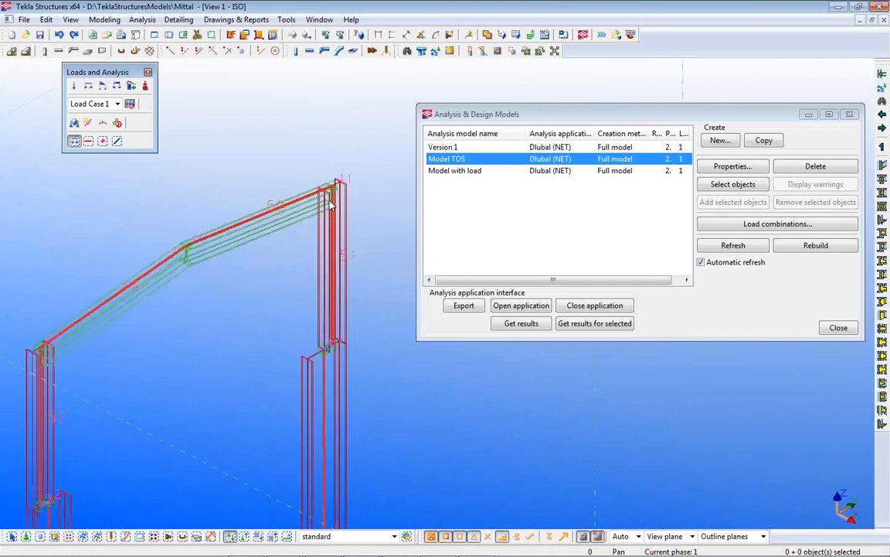
{"action": "middle_click_drag", "start_coordinate": [288, 185], "coordinate": [261, 199]}
{"action": "scroll", "coordinate": [261, 199], "scroll_direction": "down", "scroll_amount": 1}
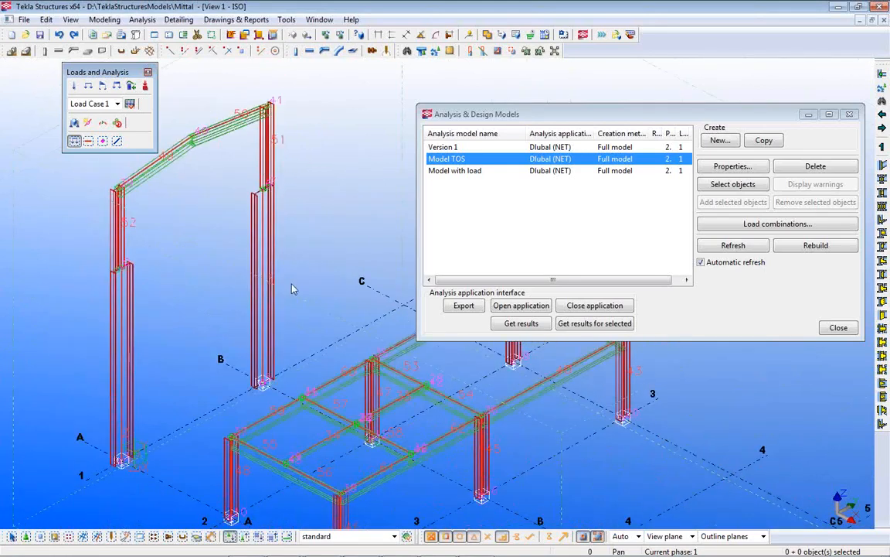
Inspect the analysis members and nodes of the platform frame where its beams cross and meet the columns
{"action": "middle_click_drag", "start_coordinate": [290, 284], "coordinate": [205, 272]}
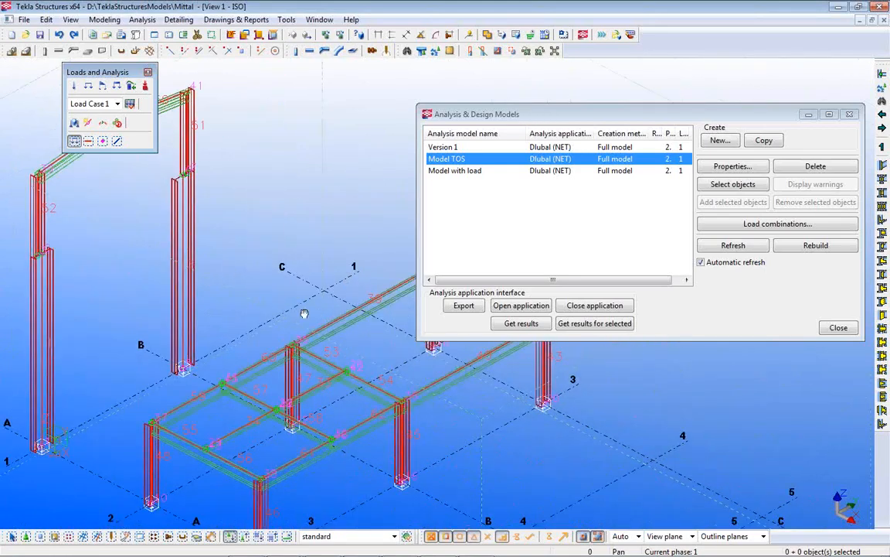
{"action": "scroll", "coordinate": [284, 321], "scroll_direction": "up", "scroll_amount": 6}
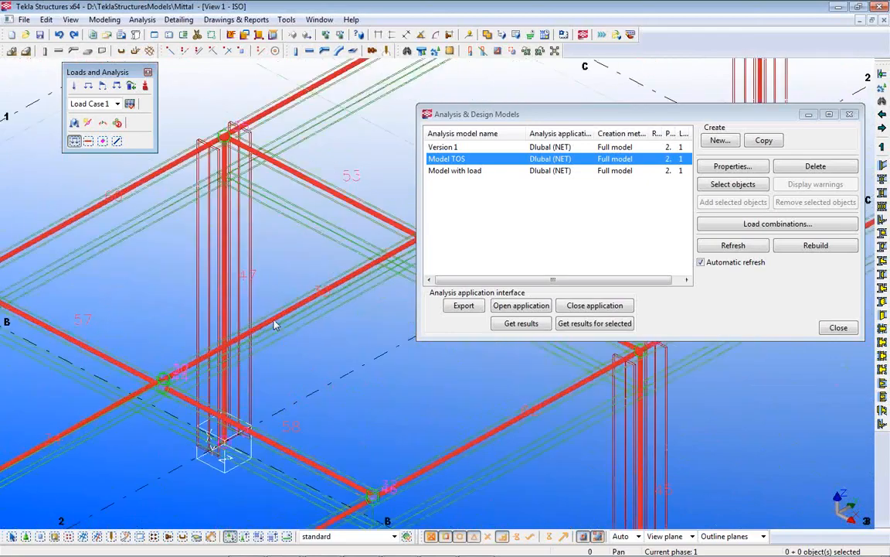
{"action": "scroll", "coordinate": [302, 344], "scroll_direction": "down", "scroll_amount": 4}
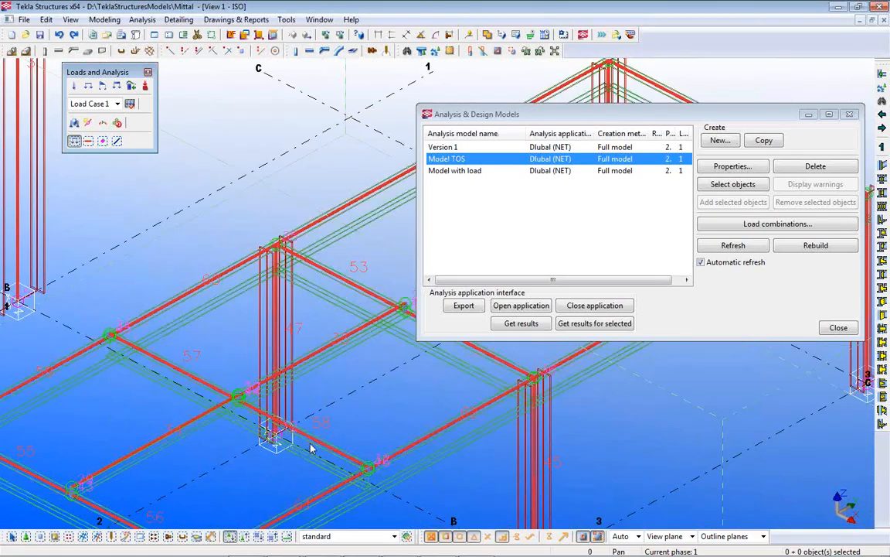
{"action": "scroll", "coordinate": [293, 340], "scroll_direction": "up", "scroll_amount": 3}
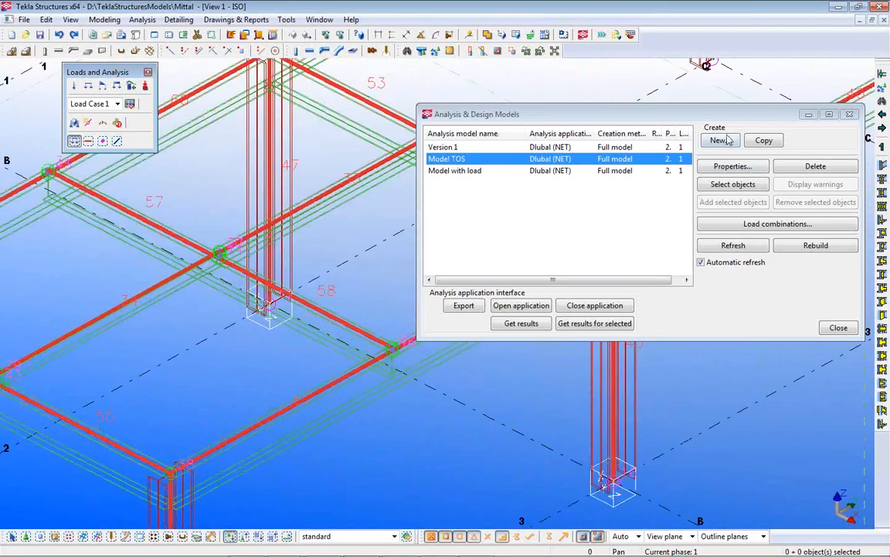
Start a new analysis model named "Model New 2" with the Full model creation method
{"action": "left_click", "coordinate": [721, 140]}
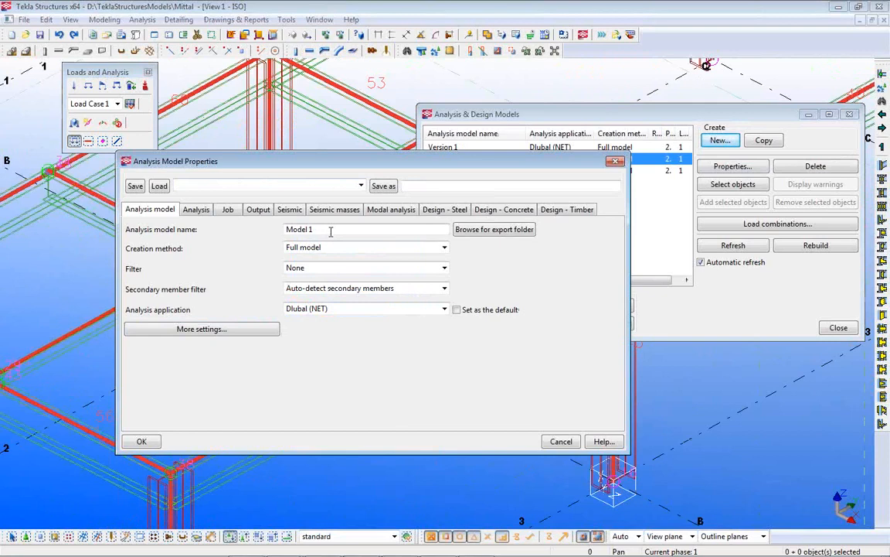
{"action": "left_click_drag", "start_coordinate": [317, 230], "coordinate": [224, 231]}
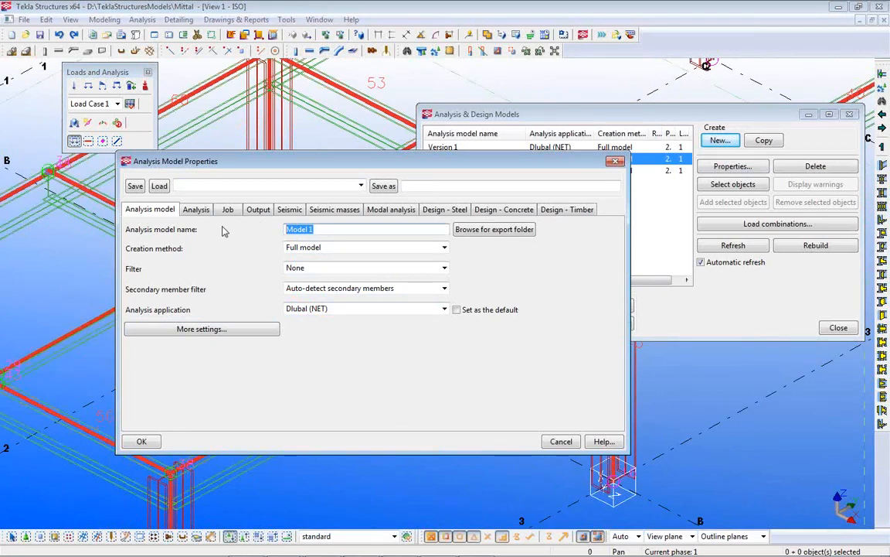
{"action": "type", "text": "Model"}
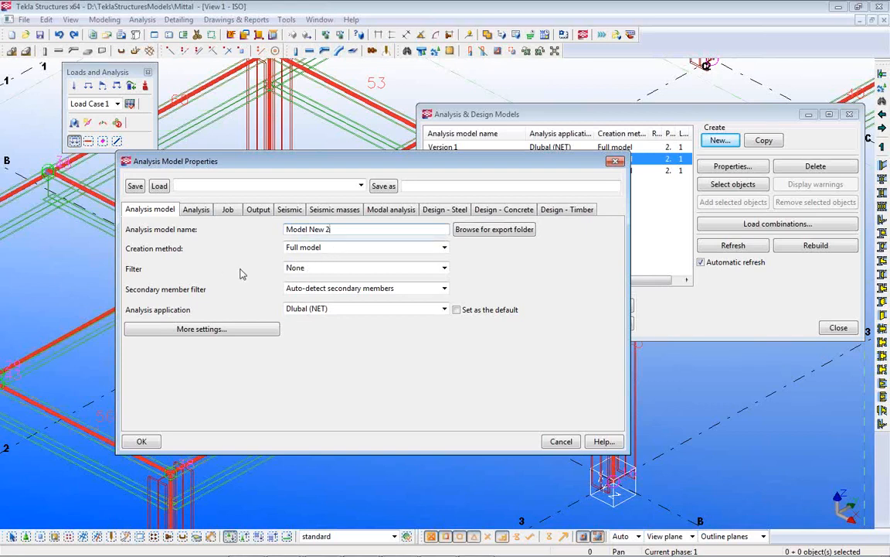
{"action": "left_click", "coordinate": [444, 248]}
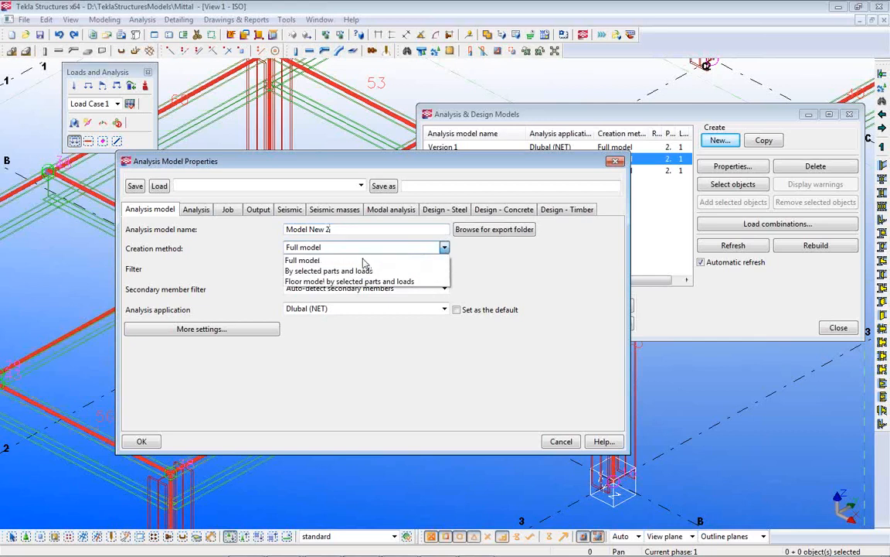
{"action": "left_click", "coordinate": [332, 248]}
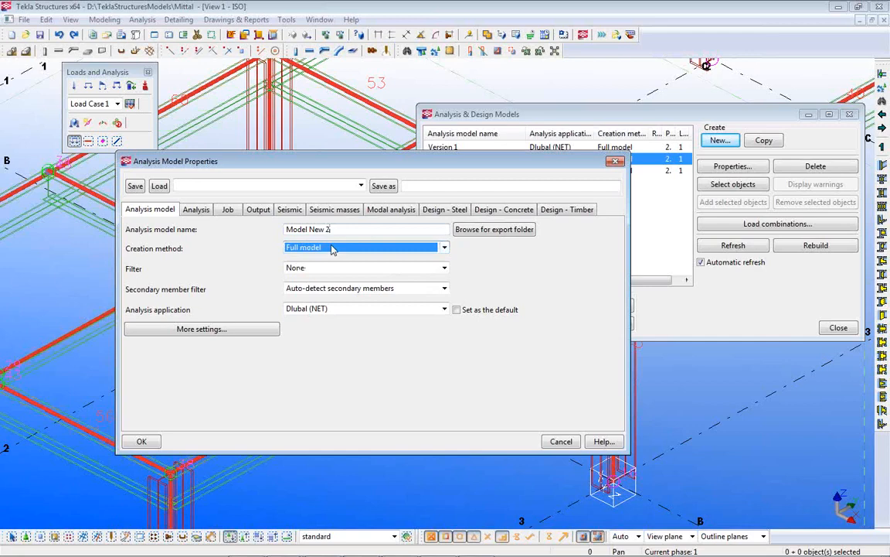
Choose no filter and Dlubal (NET) as the analysis application for the new analysis model
{"action": "left_click", "coordinate": [317, 269]}
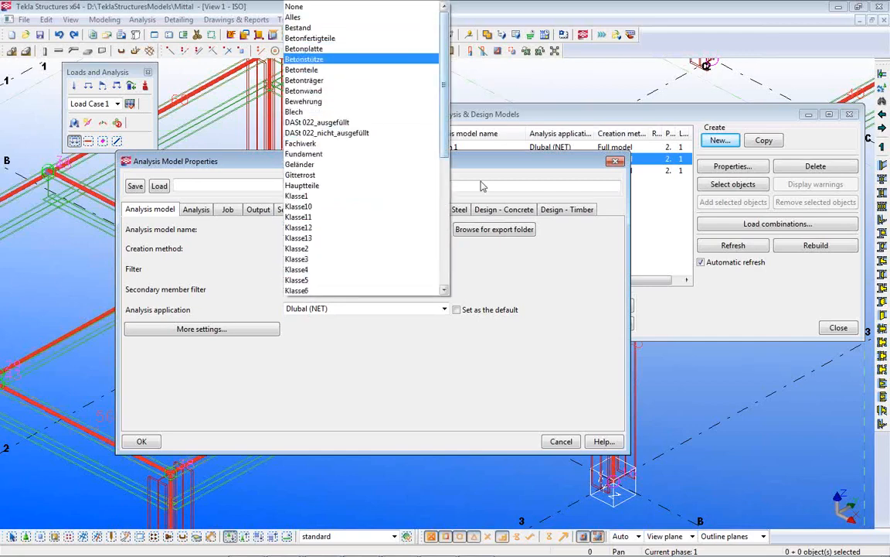
{"action": "left_click", "coordinate": [499, 269]}
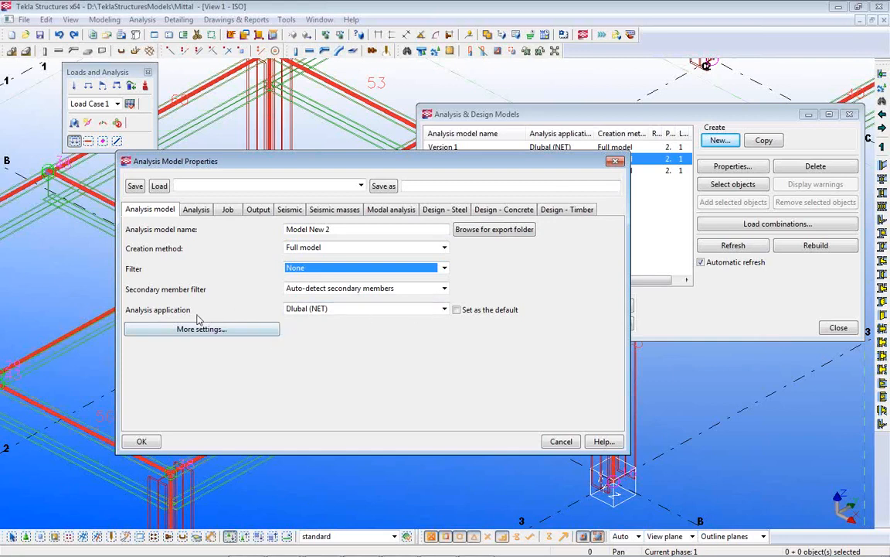
{"action": "left_click", "coordinate": [346, 311]}
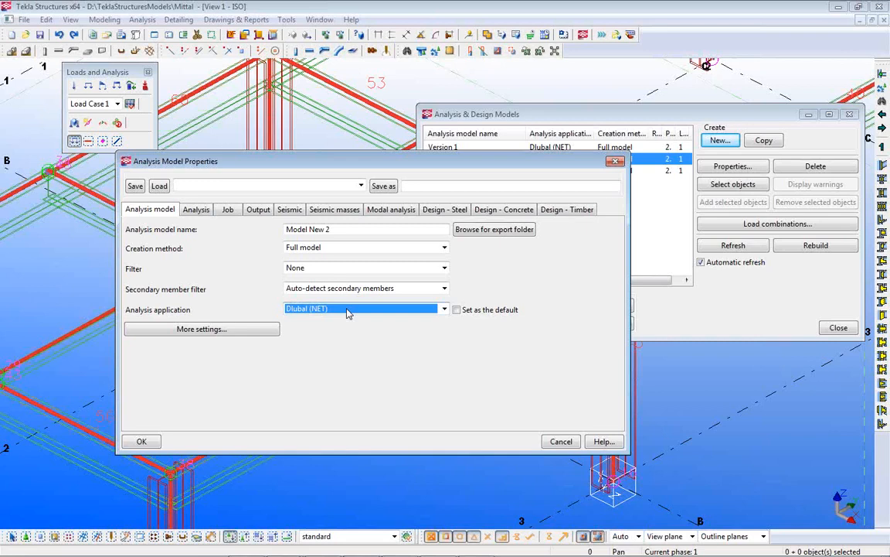
{"action": "left_click", "coordinate": [357, 312]}
{"action": "left_click", "coordinate": [358, 313]}
{"action": "left_click", "coordinate": [378, 313]}
{"action": "left_click", "coordinate": [379, 314]}
Set the member axis location to Neutral axis in the additional settings and create the analysis model
{"action": "left_click", "coordinate": [201, 329]}
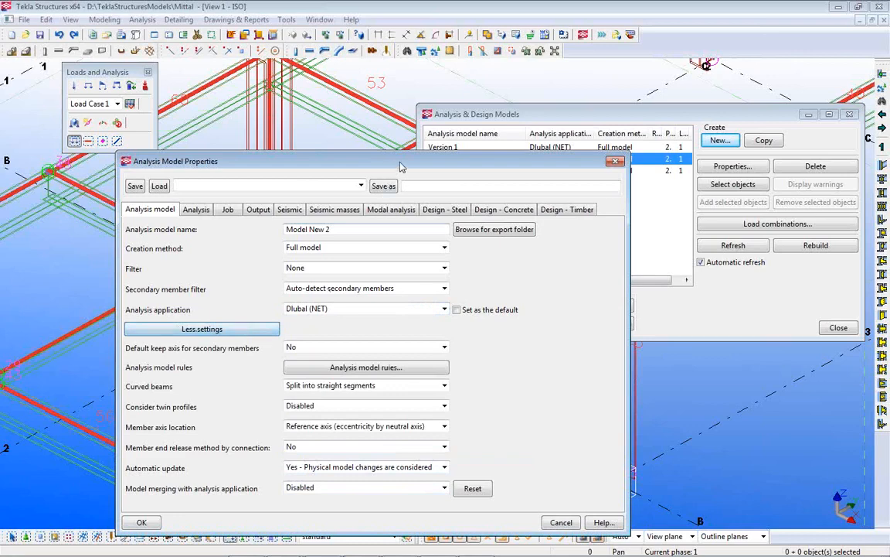
{"action": "left_click_drag", "start_coordinate": [360, 147], "coordinate": [678, 63]}
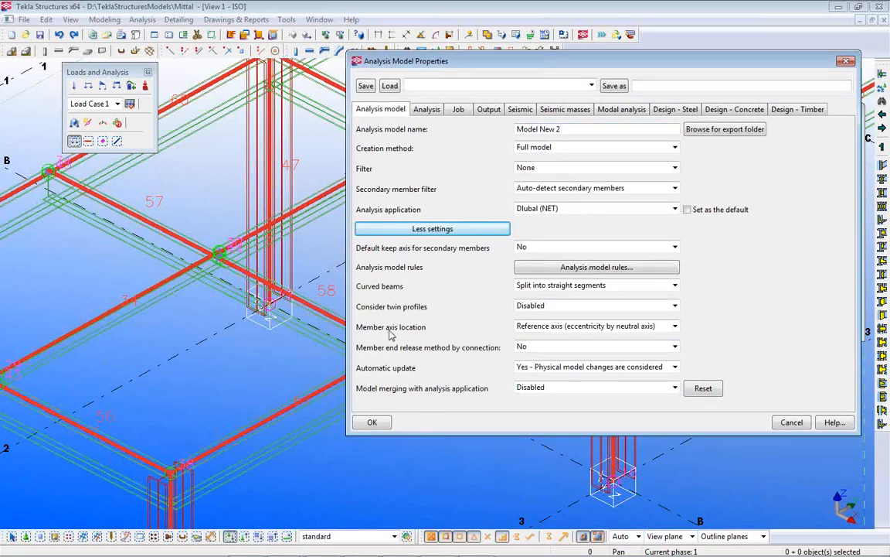
{"action": "left_click", "coordinate": [543, 326]}
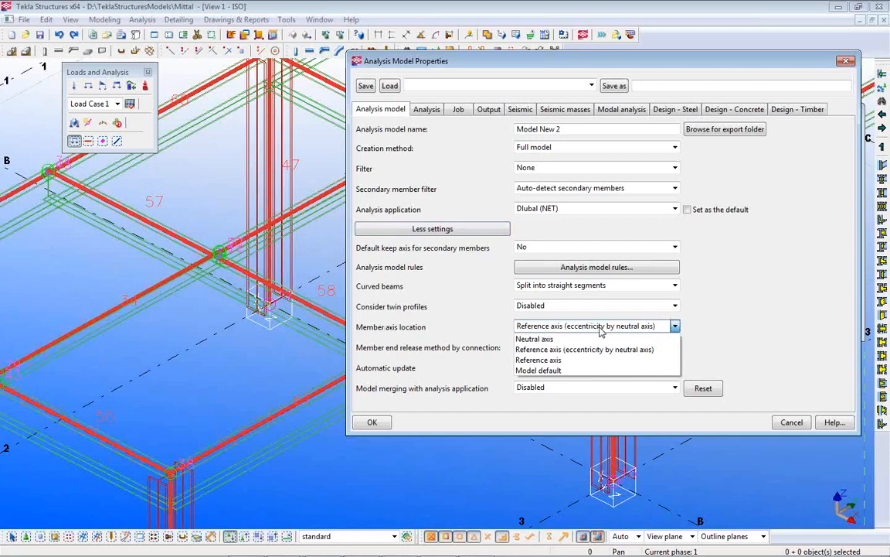
{"action": "left_click", "coordinate": [560, 340]}
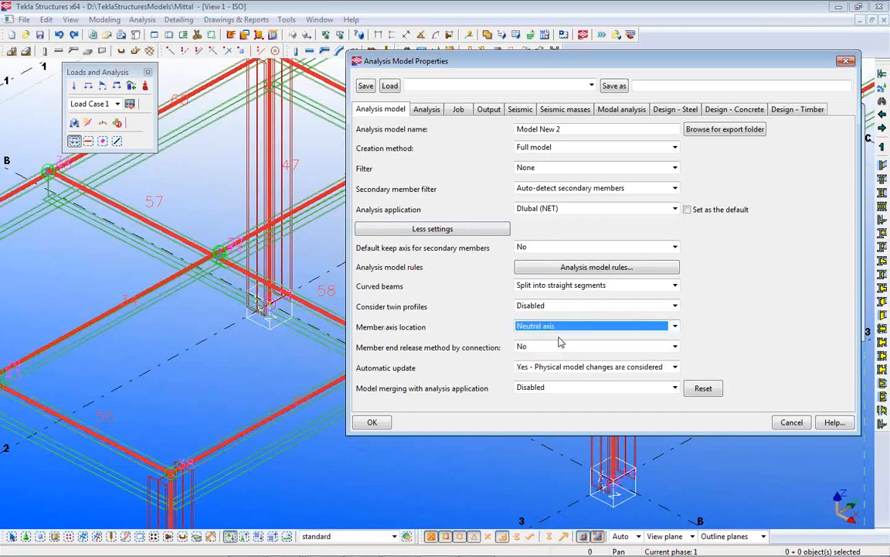
{"action": "left_click", "coordinate": [374, 422]}
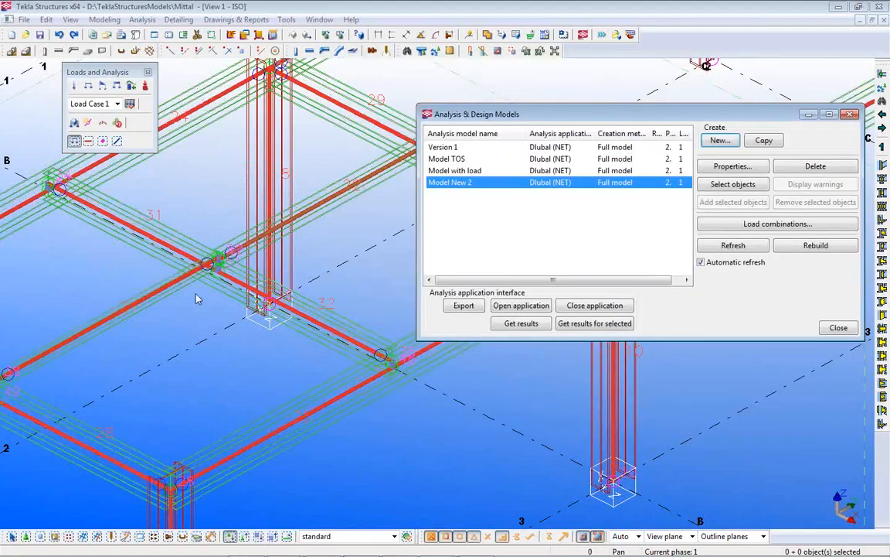
Inspect the analysis lines and rigid links where the platform's secondary beams meet the main beams
{"action": "scroll", "coordinate": [248, 309], "scroll_direction": "up", "scroll_amount": 5}
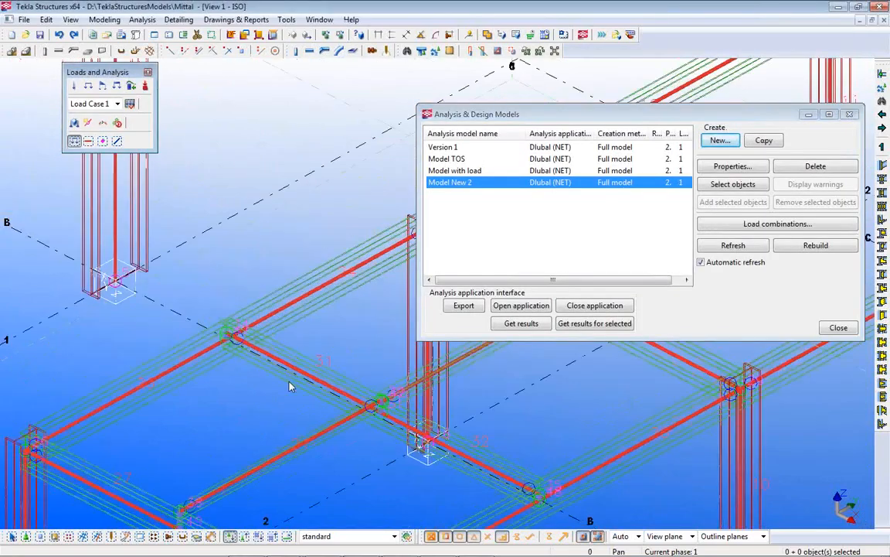
{"action": "scroll", "coordinate": [229, 339], "scroll_direction": "up", "scroll_amount": 4}
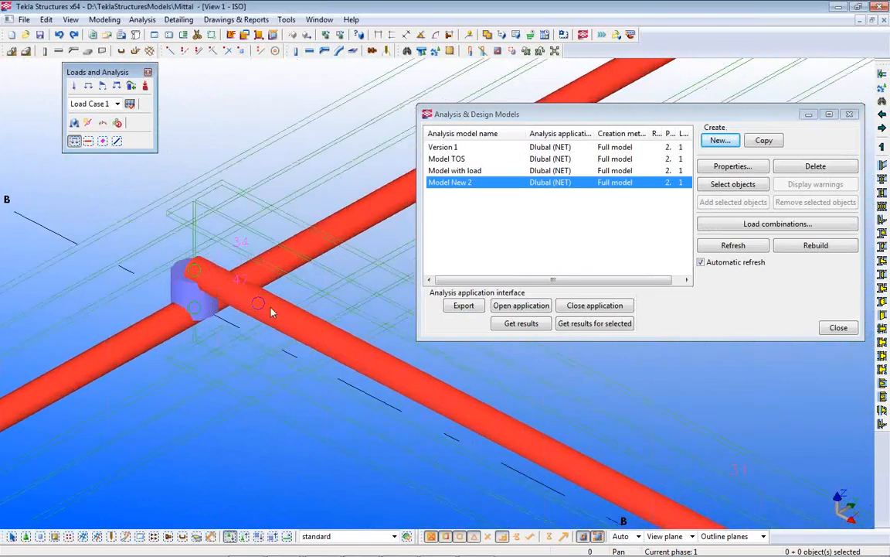
{"action": "scroll", "coordinate": [247, 316], "scroll_direction": "down", "scroll_amount": 2}
{"action": "middle_click_drag", "start_coordinate": [204, 330], "coordinate": [263, 229]}
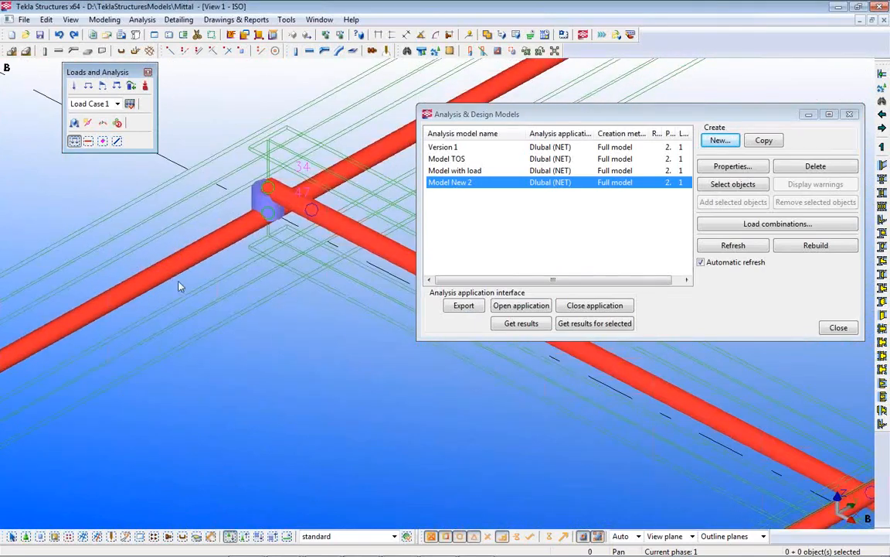
{"action": "scroll", "coordinate": [282, 267], "scroll_direction": "down", "scroll_amount": 4}
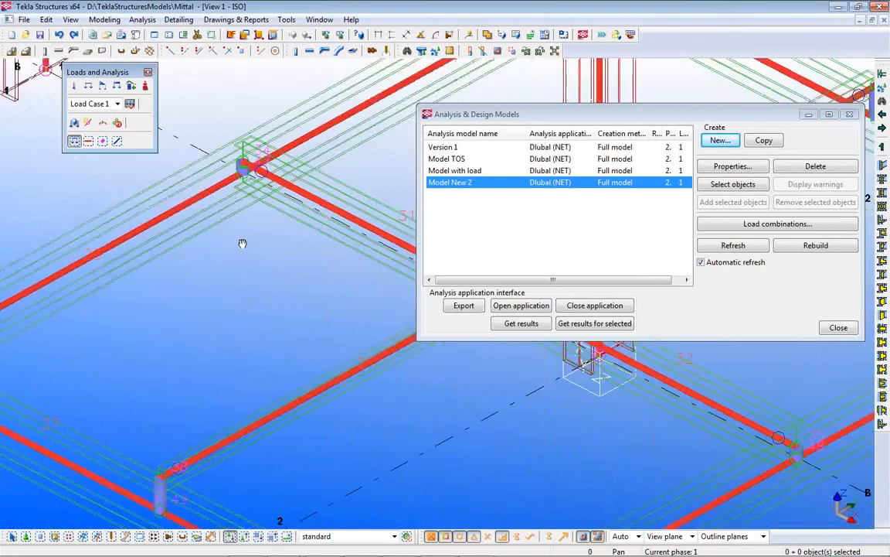
{"action": "middle_click_drag", "start_coordinate": [232, 238], "coordinate": [259, 196]}
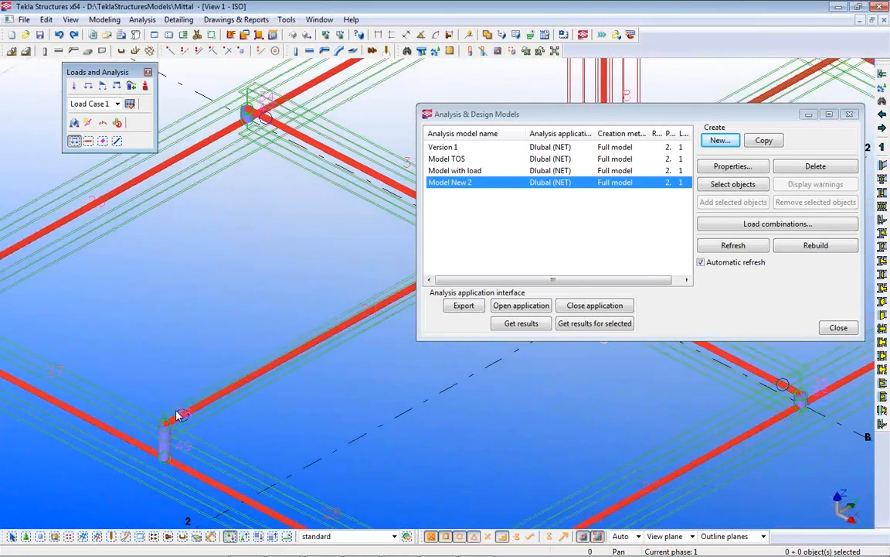
{"action": "scroll", "coordinate": [178, 415], "scroll_direction": "up", "scroll_amount": 2}
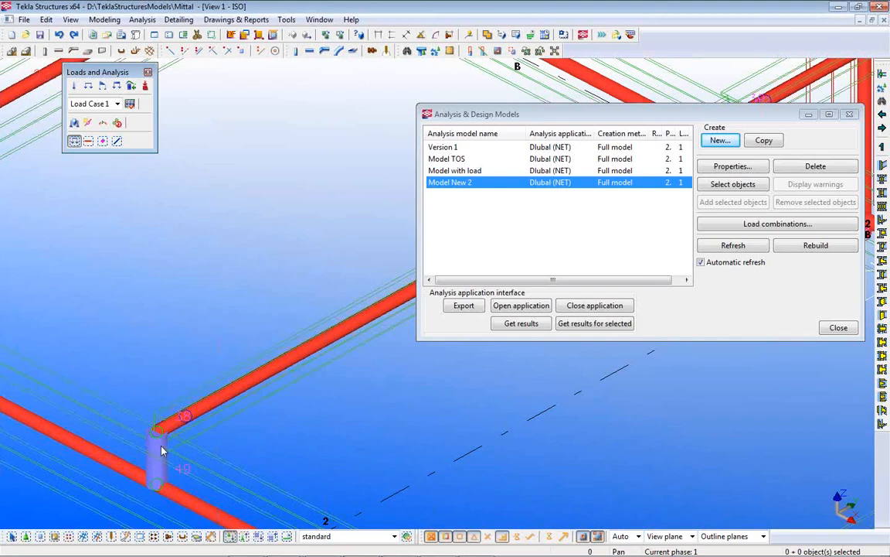
Examine the analysis line of the platform column at grid B/3 from its base support to the beam joint
{"action": "scroll", "coordinate": [161, 451], "scroll_direction": "down", "scroll_amount": 5}
{"action": "middle_click_drag", "start_coordinate": [174, 431], "coordinate": [271, 424]}
{"action": "scroll", "coordinate": [394, 451], "scroll_direction": "up", "scroll_amount": 3}
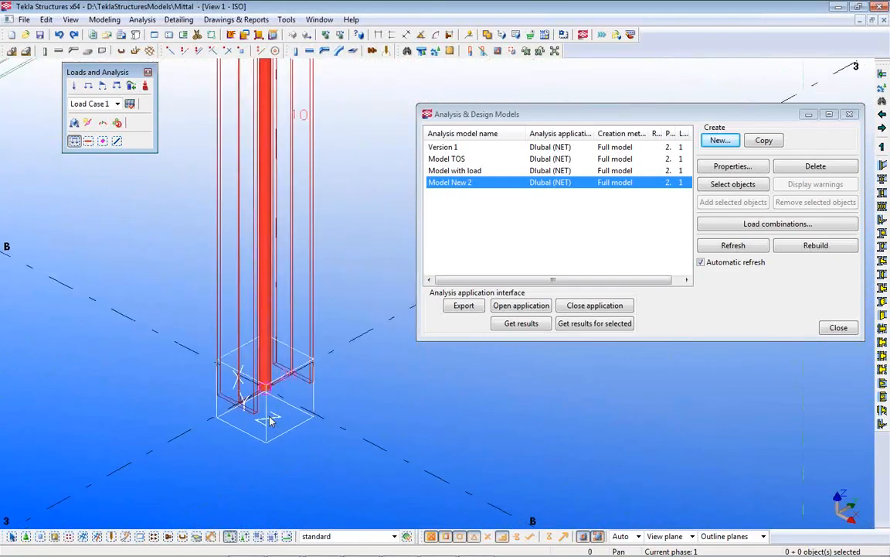
{"action": "scroll", "coordinate": [269, 416], "scroll_direction": "up", "scroll_amount": 1}
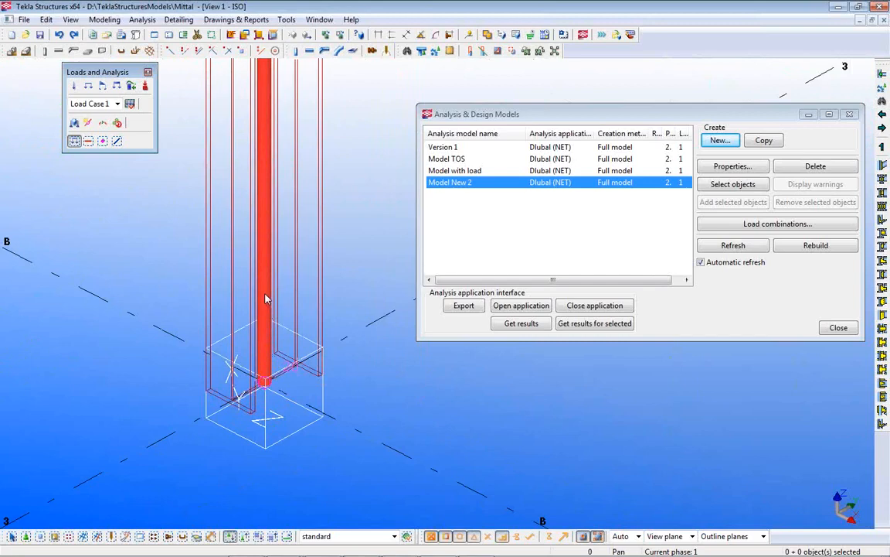
{"action": "middle_click_drag", "start_coordinate": [273, 294], "coordinate": [317, 385]}
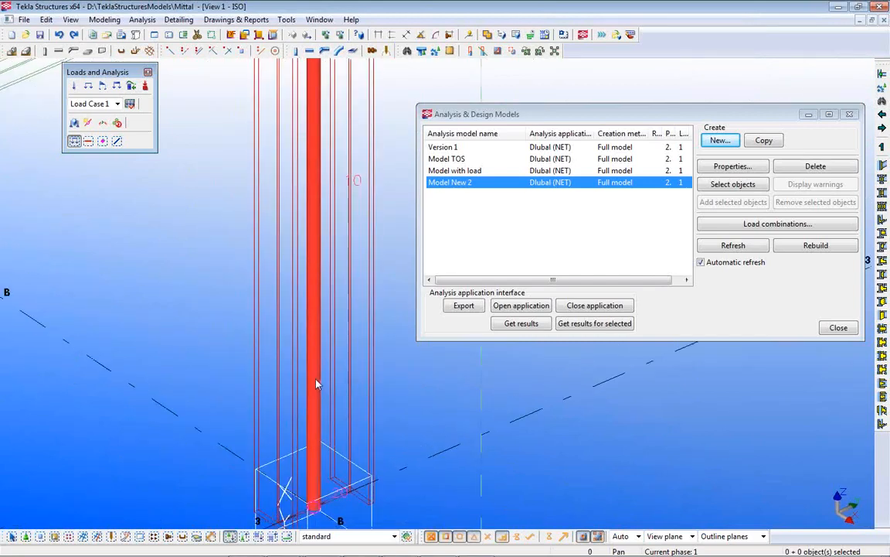
{"action": "scroll", "coordinate": [312, 318], "scroll_direction": "up", "scroll_amount": 2}
{"action": "scroll", "coordinate": [313, 313], "scroll_direction": "down", "scroll_amount": 4}
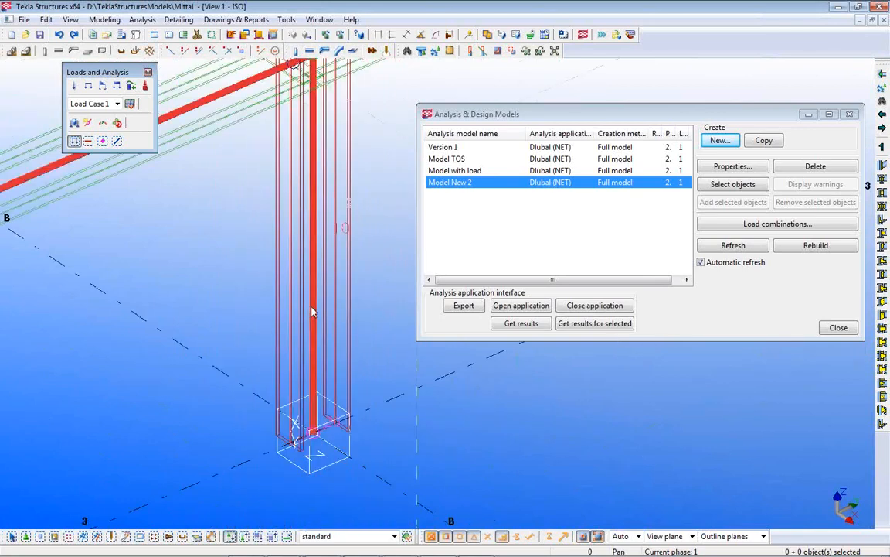
{"action": "middle_click_drag", "start_coordinate": [312, 312], "coordinate": [320, 244], "text": "ctrl"}
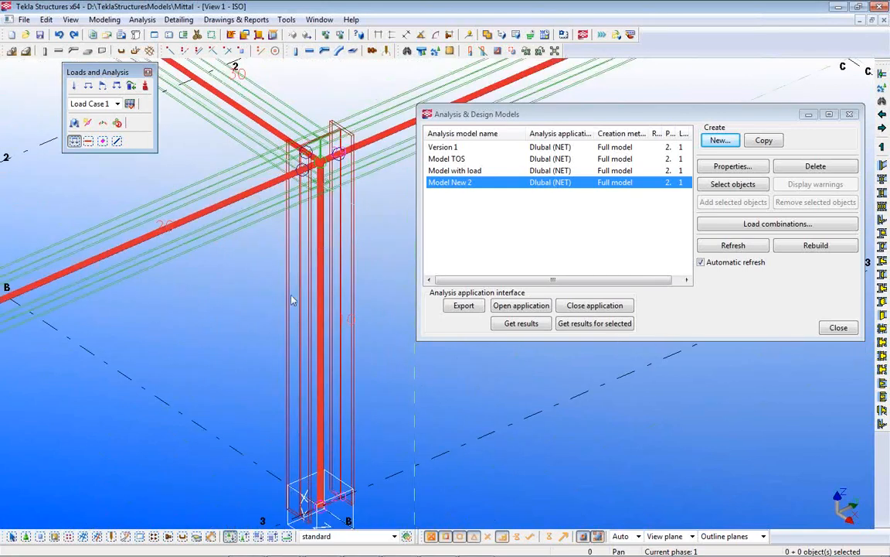
Examine how the platform's beam axes connect to the columns and to the crossing beam in the middle bay
{"action": "middle_click_drag", "start_coordinate": [340, 502], "coordinate": [323, 415]}
{"action": "middle_click_drag", "start_coordinate": [203, 171], "coordinate": [268, 268]}
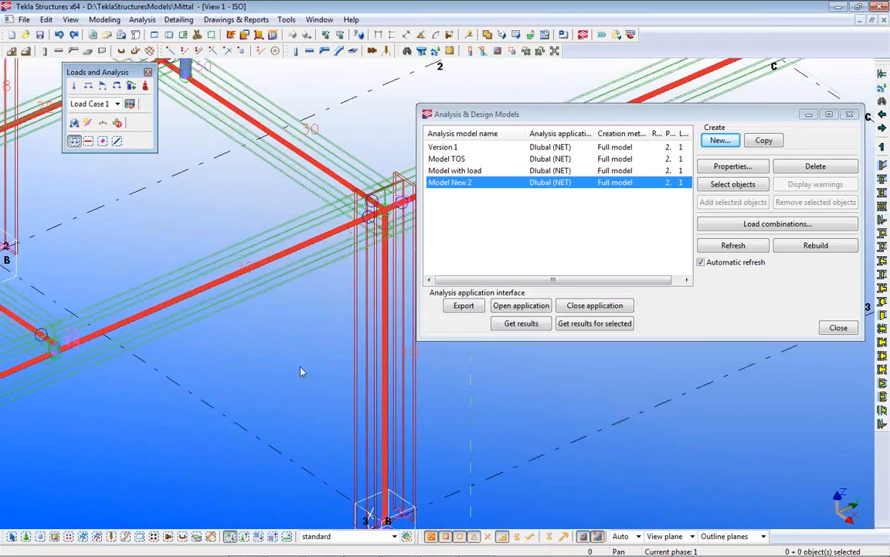
{"action": "scroll", "coordinate": [301, 371], "scroll_direction": "down", "scroll_amount": 3}
{"action": "middle_click_drag", "start_coordinate": [321, 374], "coordinate": [383, 466]}
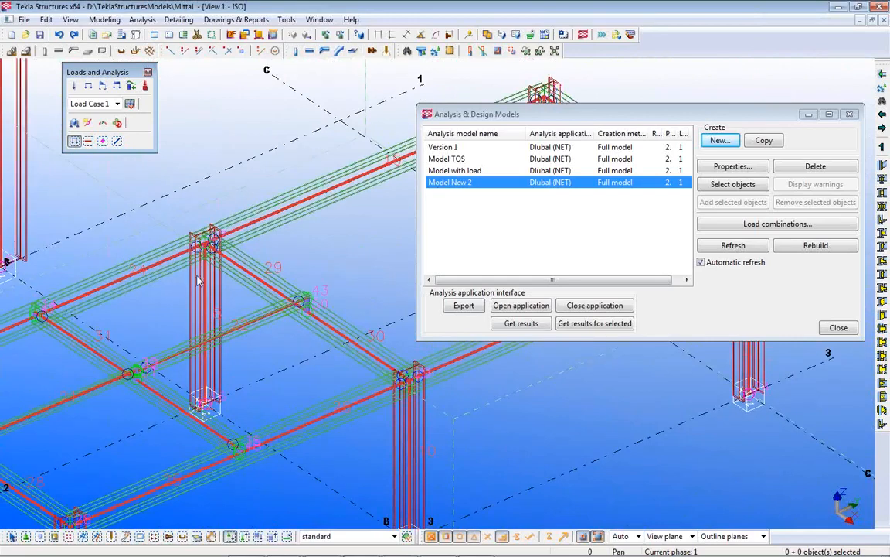
{"action": "scroll", "coordinate": [211, 388], "scroll_direction": "up", "scroll_amount": 2}
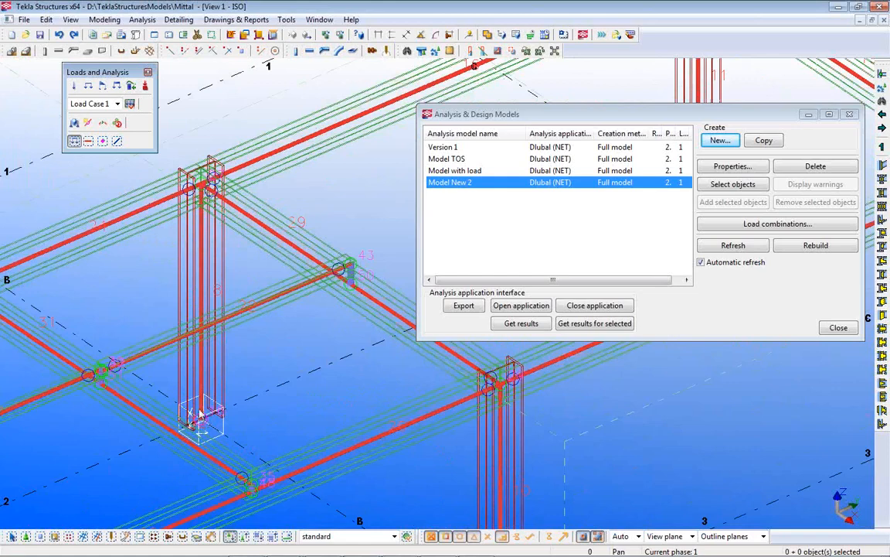
{"action": "middle_click_drag", "start_coordinate": [120, 354], "coordinate": [105, 321]}
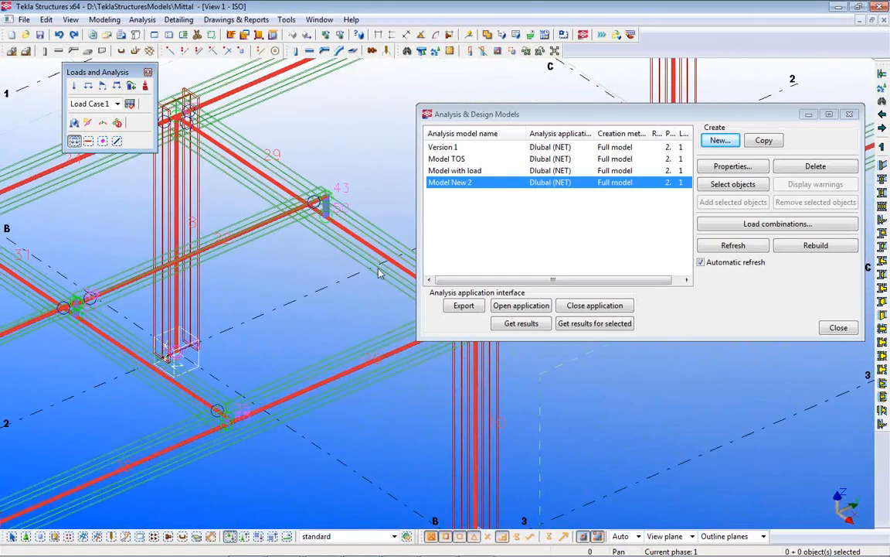
Change the member axis location of "Model New 2" to Reference axis and apply it
{"action": "left_click", "coordinate": [730, 167]}
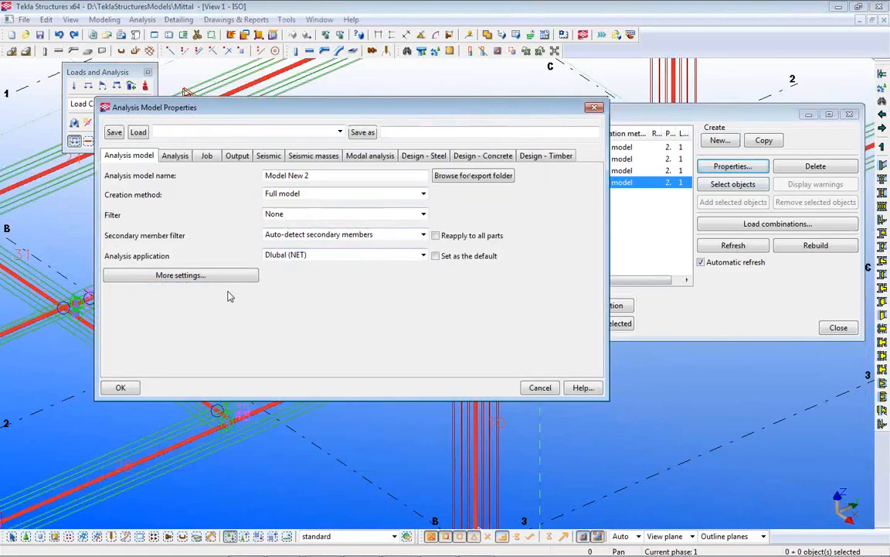
{"action": "left_click", "coordinate": [180, 275]}
{"action": "left_click_drag", "start_coordinate": [367, 113], "coordinate": [650, 99]}
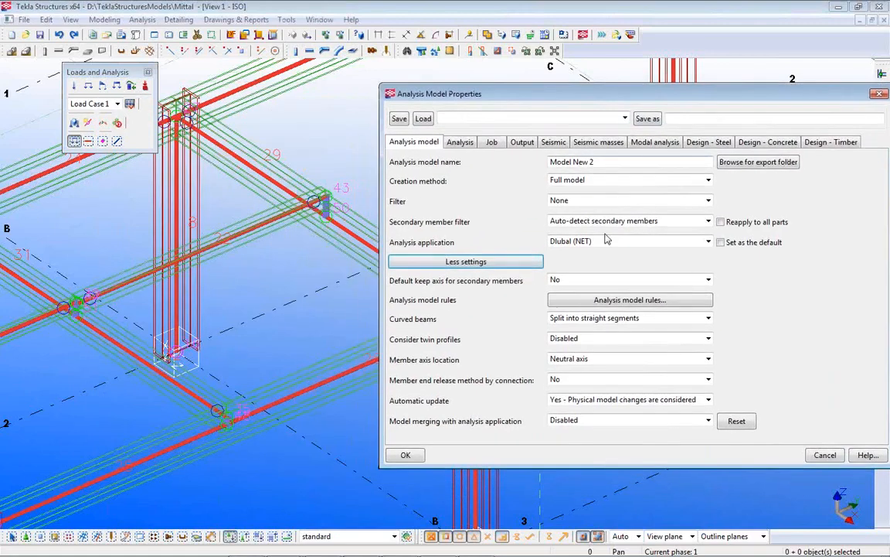
{"action": "left_click", "coordinate": [610, 360]}
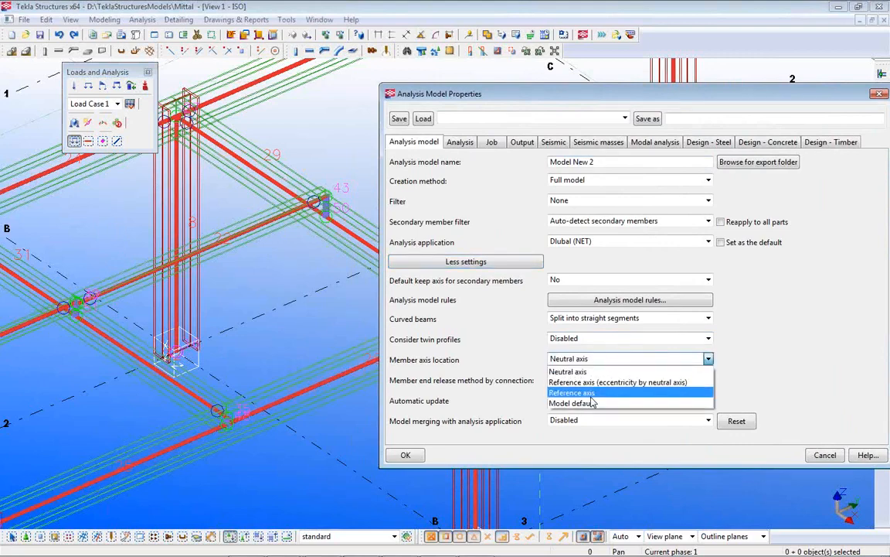
{"action": "left_click", "coordinate": [590, 392]}
{"action": "left_click", "coordinate": [406, 456]}
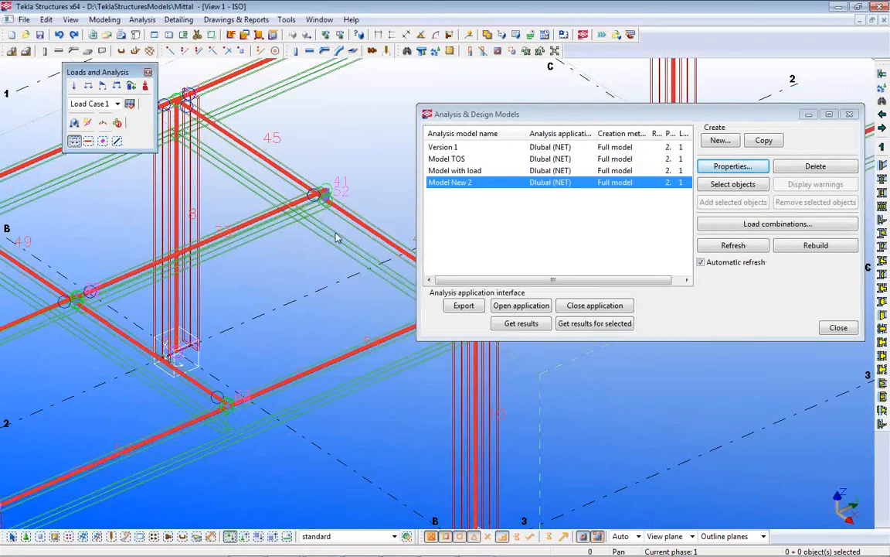
Examine the reference-axis analysis lines at the platform beam joints and along the stepped column up to the roof beam
{"action": "scroll", "coordinate": [319, 202], "scroll_direction": "up", "scroll_amount": 4}
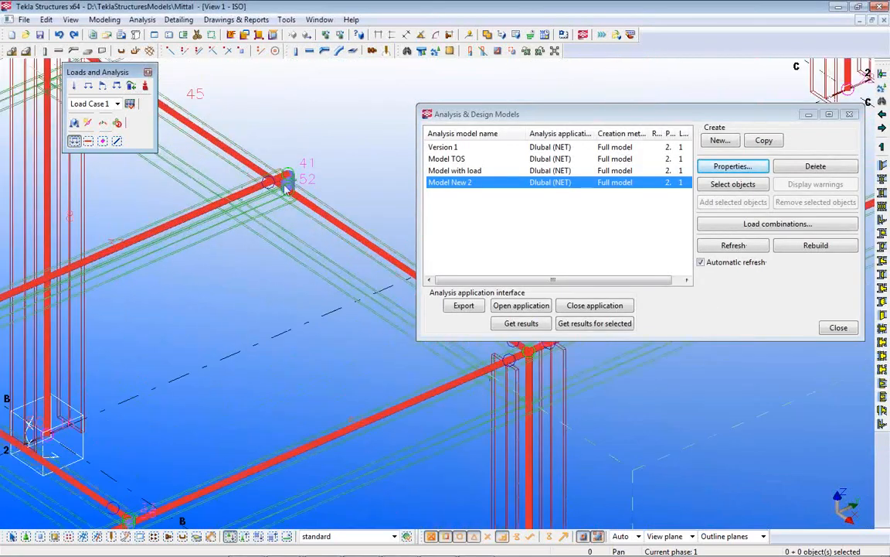
{"action": "middle_click_drag", "start_coordinate": [265, 186], "coordinate": [234, 226], "text": "ctrl"}
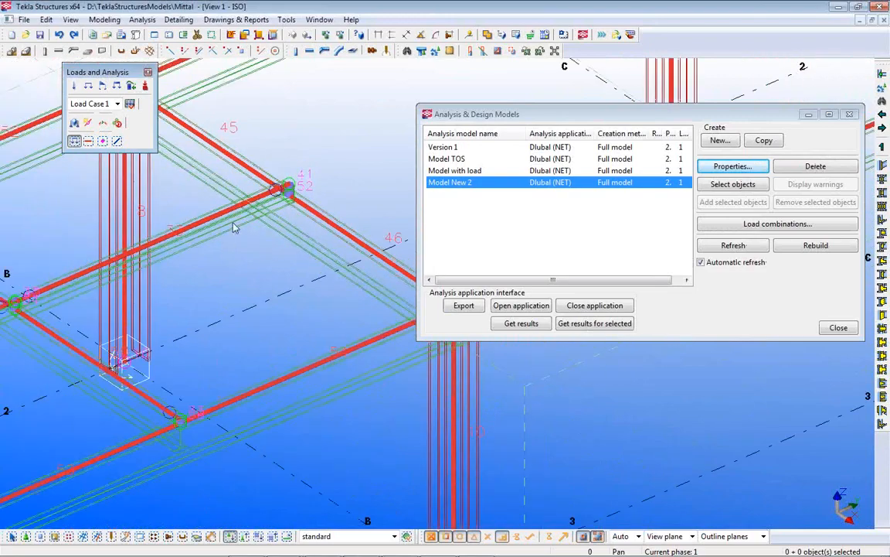
{"action": "middle_click_drag", "start_coordinate": [71, 279], "coordinate": [231, 325]}
{"action": "scroll", "coordinate": [232, 327], "scroll_direction": "down", "scroll_amount": 3}
{"action": "middle_click_drag", "start_coordinate": [159, 254], "coordinate": [308, 456]}
{"action": "middle_click_drag", "start_coordinate": [268, 237], "coordinate": [266, 407]}
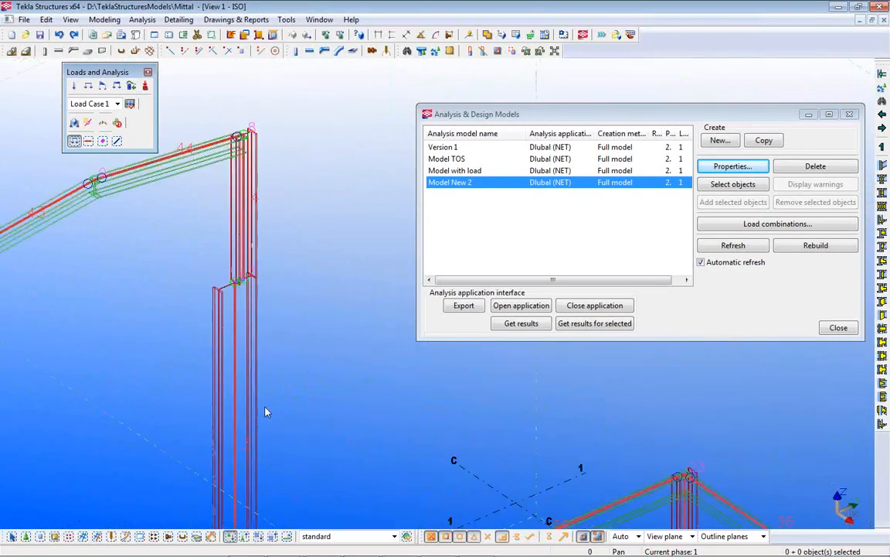
{"action": "middle_click_drag", "start_coordinate": [241, 239], "coordinate": [259, 315]}
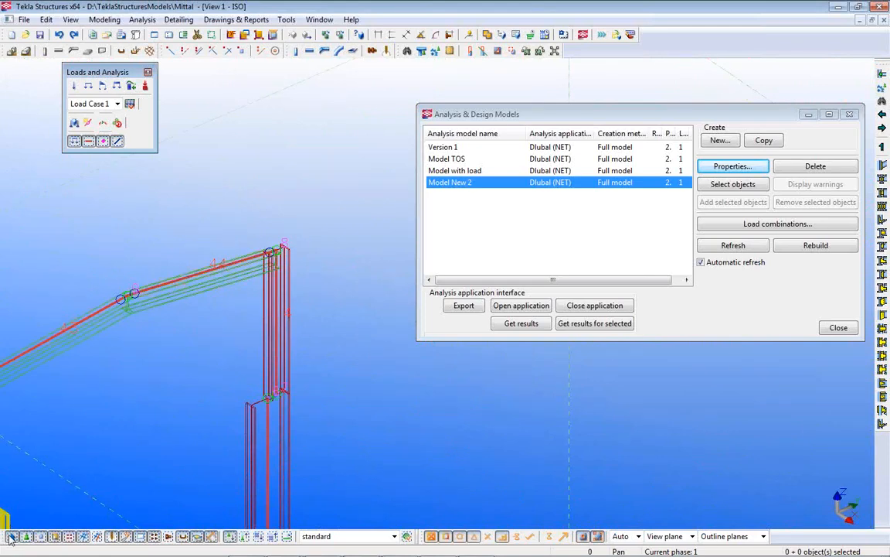
{"action": "middle_click_drag", "start_coordinate": [257, 307], "coordinate": [251, 140]}
{"action": "middle_click_drag", "start_coordinate": [435, 380], "coordinate": [320, 167]}
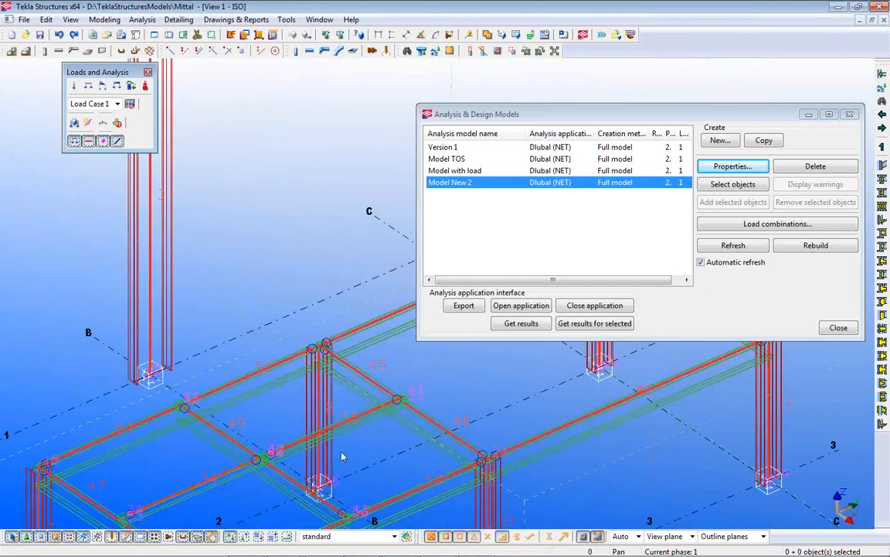
Set the position axis of platform beam member 34 to Neutral axis and modify the member
{"action": "middle_click_drag", "start_coordinate": [341, 455], "coordinate": [331, 334]}
{"action": "scroll", "coordinate": [311, 353], "scroll_direction": "up", "scroll_amount": 2}
{"action": "scroll", "coordinate": [301, 344], "scroll_direction": "up", "scroll_amount": 1}
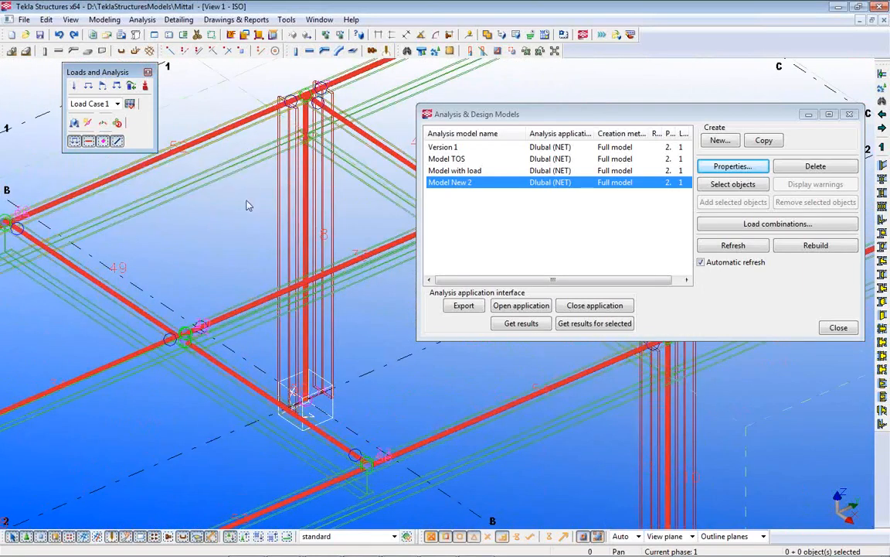
{"action": "middle_click_drag", "start_coordinate": [296, 295], "coordinate": [373, 205]}
{"action": "middle_click_drag", "start_coordinate": [131, 328], "coordinate": [284, 239]}
{"action": "scroll", "coordinate": [213, 278], "scroll_direction": "up", "scroll_amount": 1}
{"action": "scroll", "coordinate": [145, 325], "scroll_direction": "up", "scroll_amount": 1}
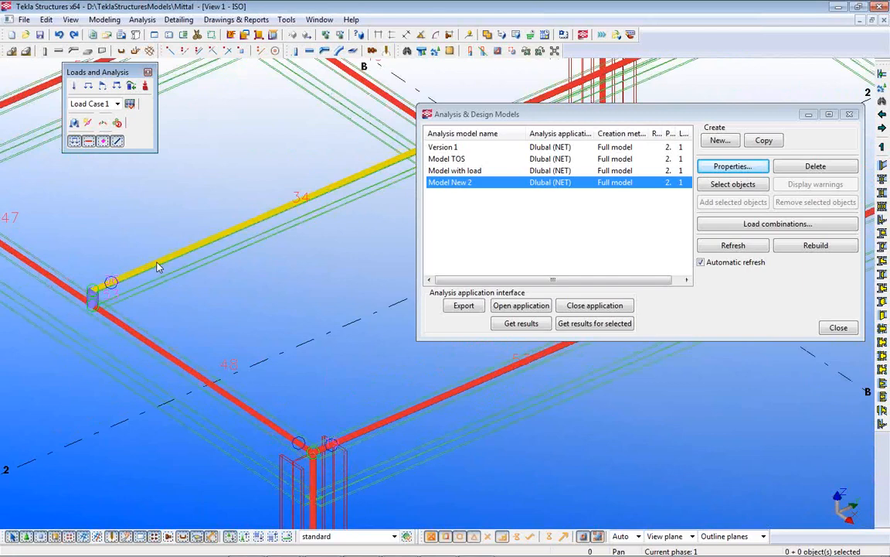
{"action": "double_click", "coordinate": [157, 267]}
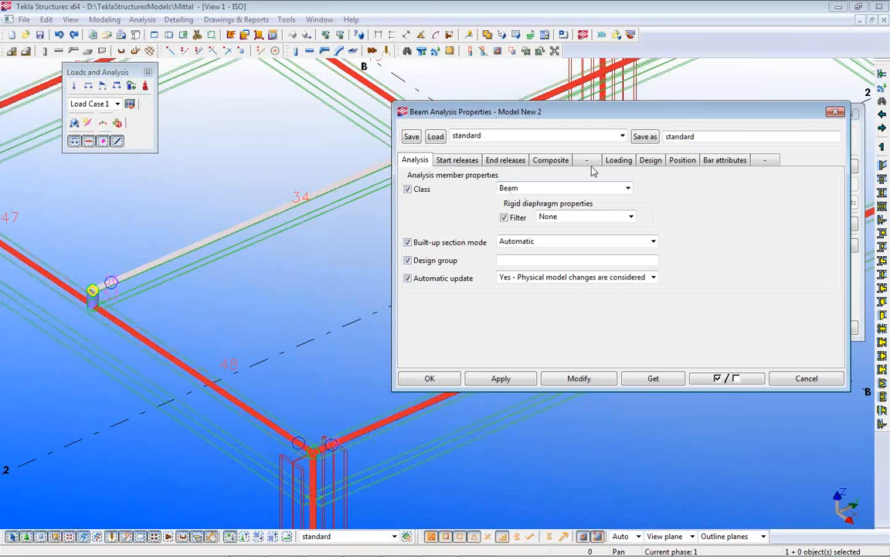
{"action": "left_click", "coordinate": [683, 160]}
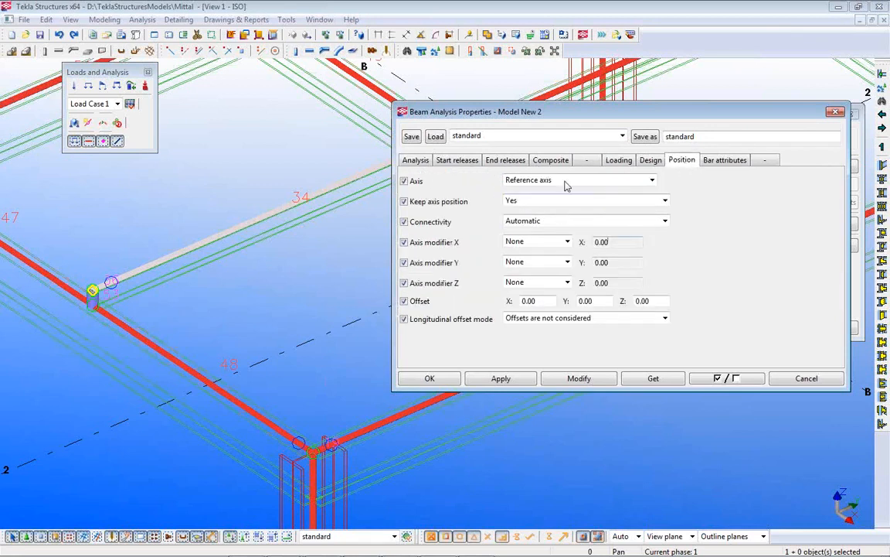
{"action": "left_click", "coordinate": [566, 183]}
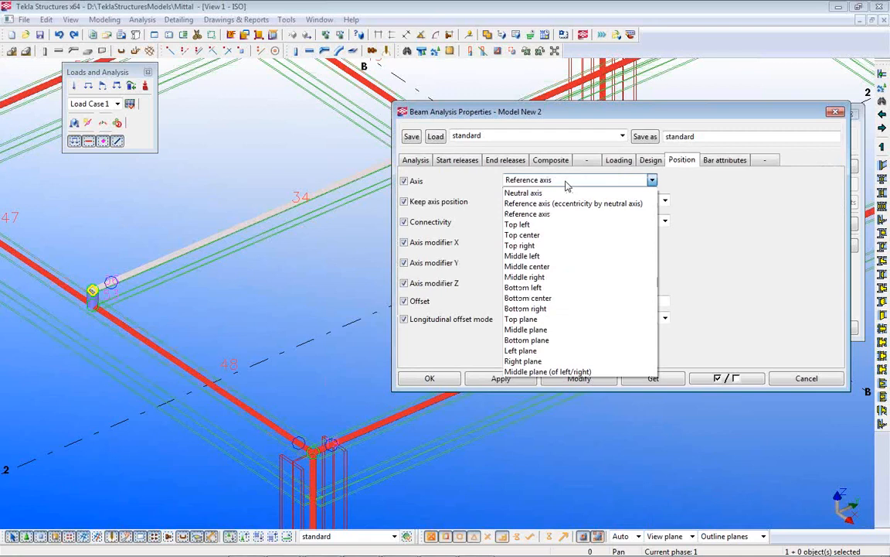
{"action": "left_click", "coordinate": [564, 192]}
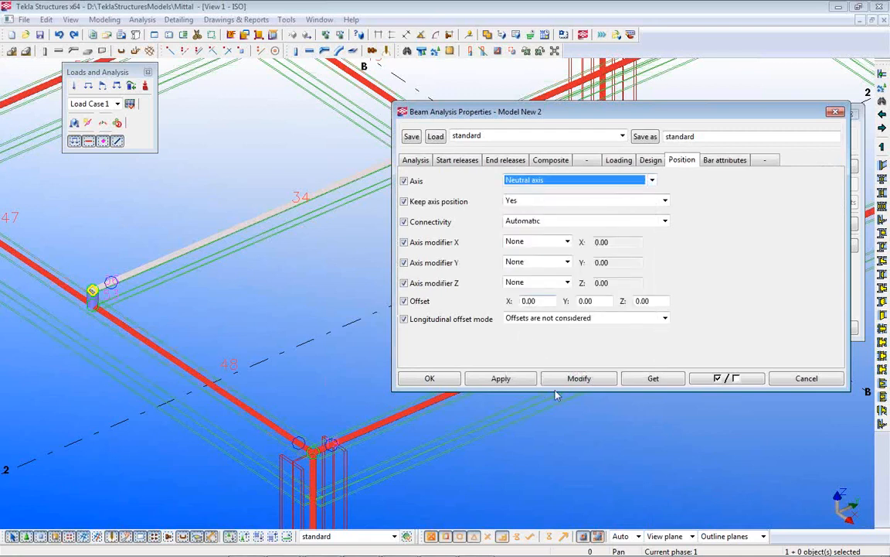
{"action": "left_click", "coordinate": [577, 379]}
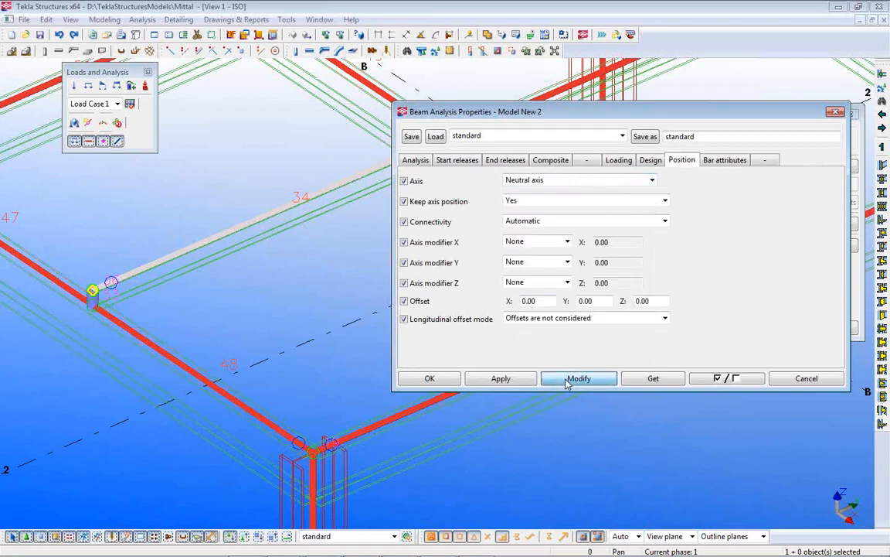
{"action": "left_click", "coordinate": [500, 380]}
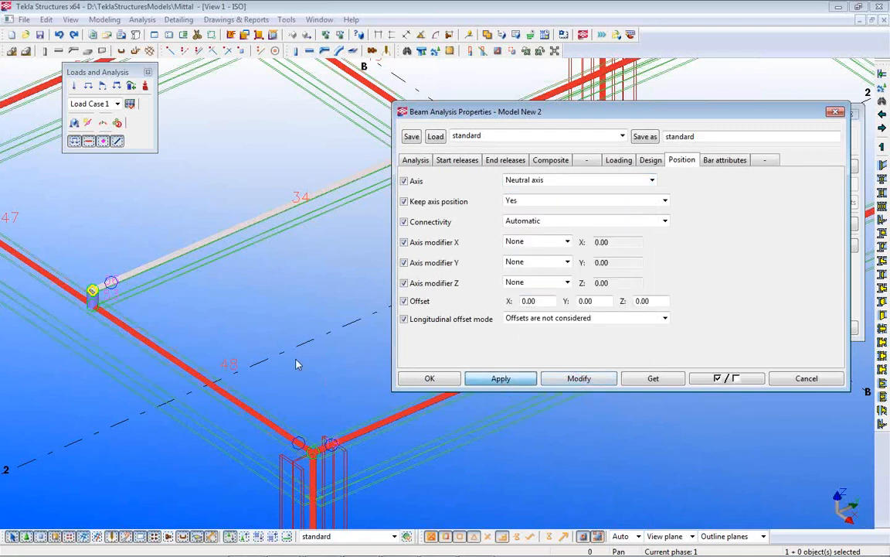
Set the position axis of member 34 to Reference axis (eccentricity by neutral axis) and modify the member
{"action": "left_click", "coordinate": [560, 183]}
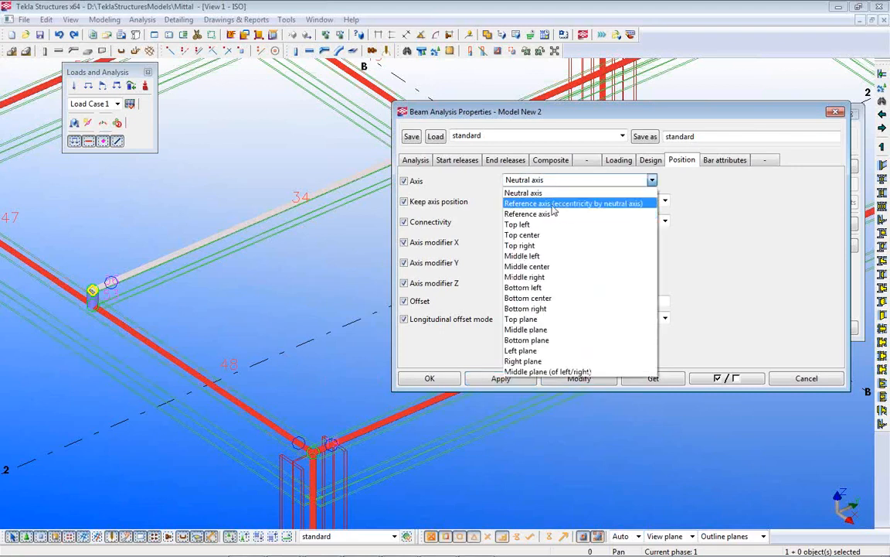
{"action": "left_click", "coordinate": [533, 203]}
{"action": "left_click", "coordinate": [582, 381]}
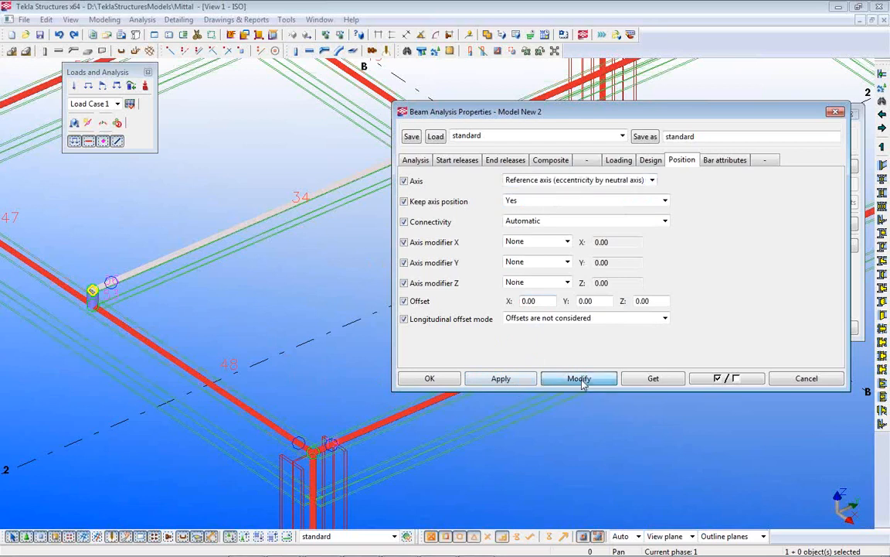
{"action": "left_click", "coordinate": [504, 379]}
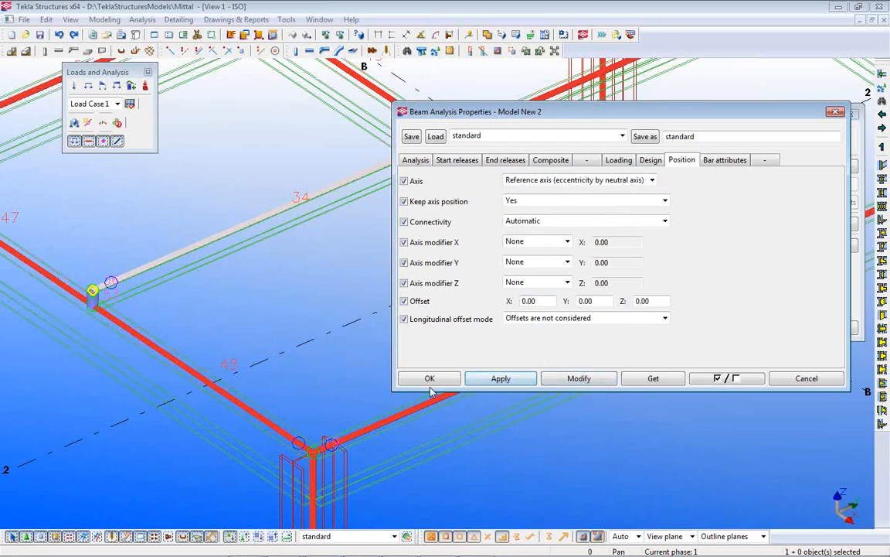
{"action": "left_click", "coordinate": [220, 240]}
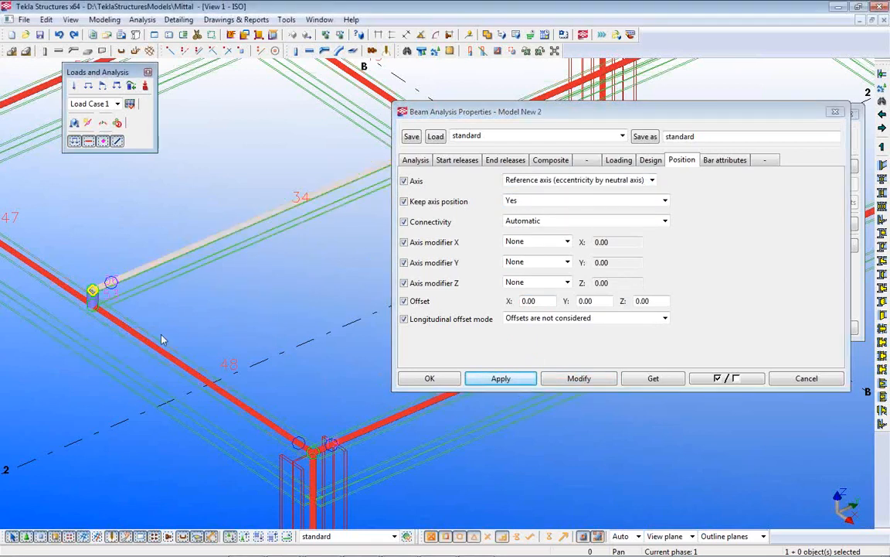
{"action": "left_click", "coordinate": [579, 379]}
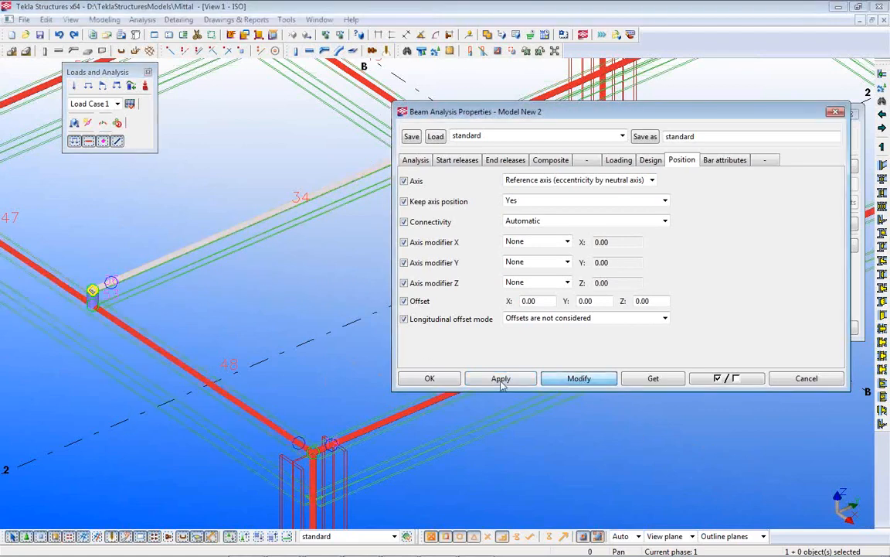
{"action": "left_click", "coordinate": [280, 232]}
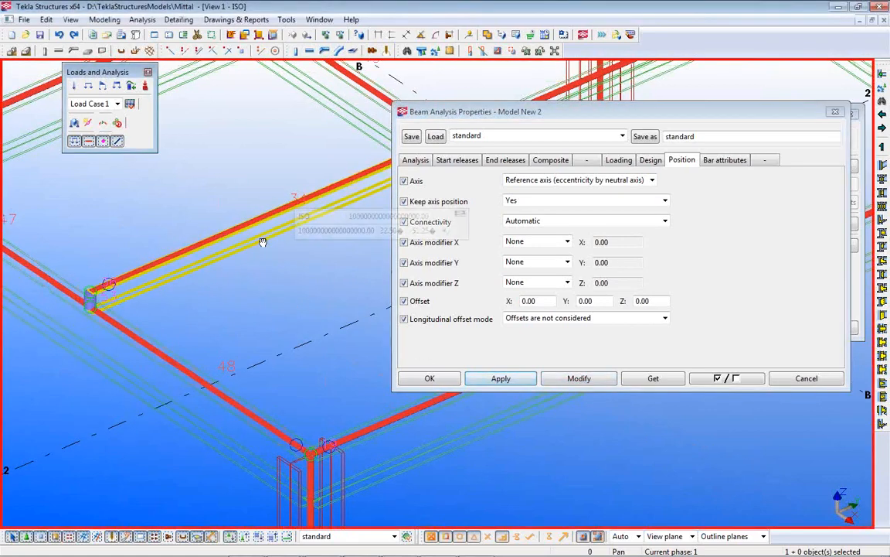
Examine the rigid link where the secondary beams meet the crossing beam in the platform's middle bay
{"action": "middle_click_drag", "start_coordinate": [258, 240], "coordinate": [116, 266]}
{"action": "scroll", "coordinate": [278, 232], "scroll_direction": "up", "scroll_amount": 3}
{"action": "scroll", "coordinate": [268, 197], "scroll_direction": "up", "scroll_amount": 2}
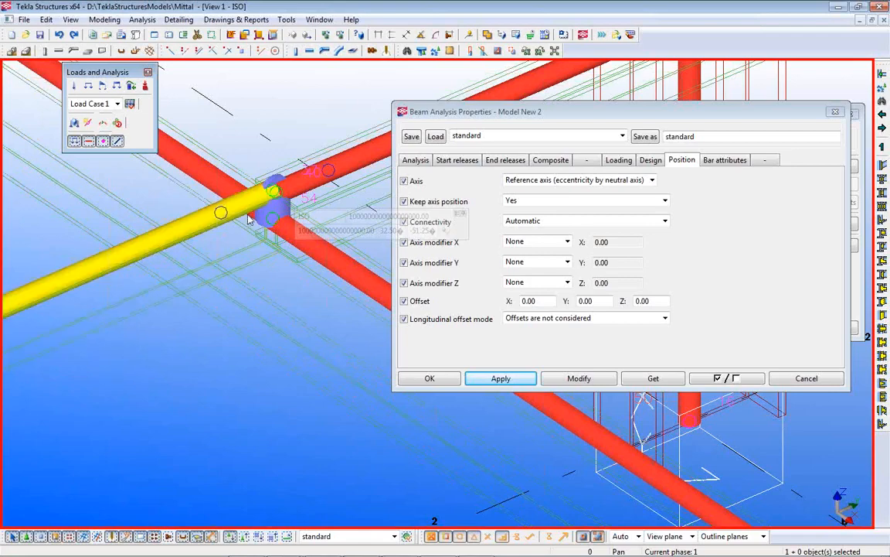
{"action": "scroll", "coordinate": [242, 296], "scroll_direction": "down", "scroll_amount": 1}
{"action": "scroll", "coordinate": [242, 296], "scroll_direction": "down", "scroll_amount": 3}
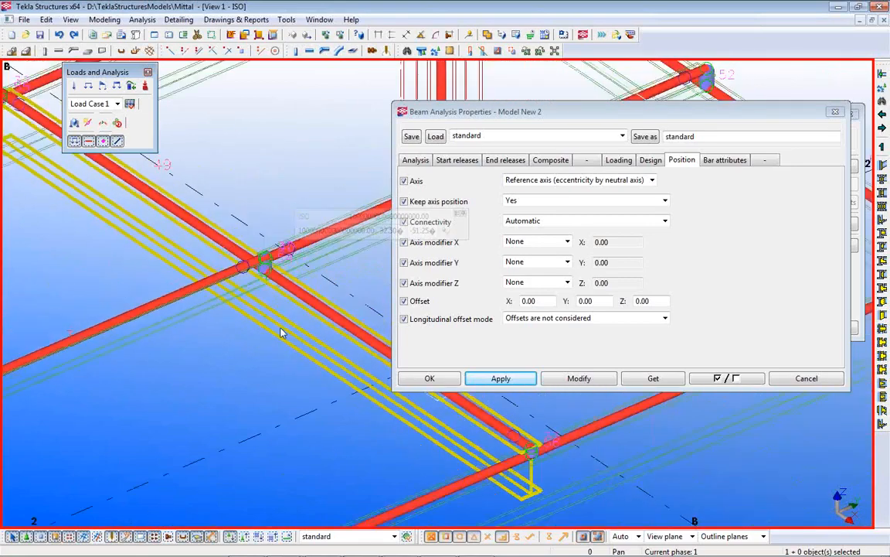
{"action": "middle_click_drag", "start_coordinate": [283, 342], "coordinate": [266, 411]}
{"action": "scroll", "coordinate": [304, 298], "scroll_direction": "up", "scroll_amount": 4}
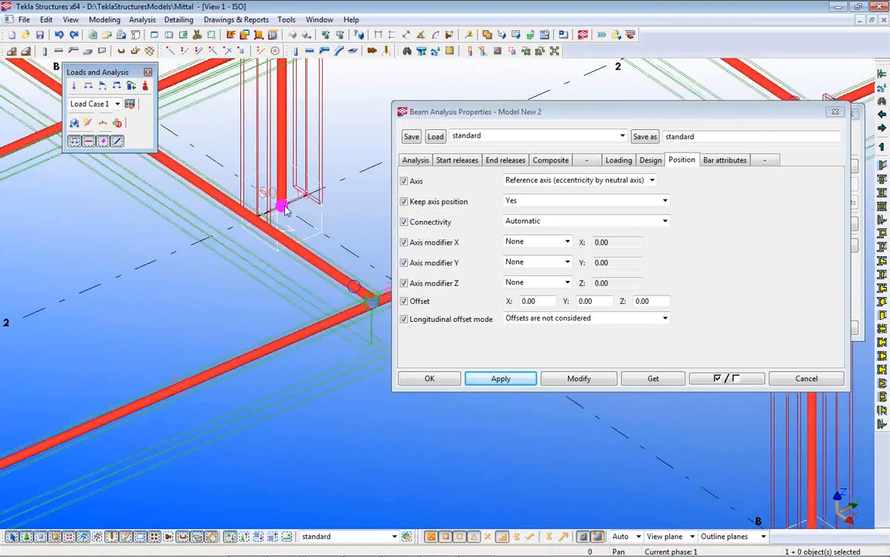
Review the start and end release options of the platform column at grid B/2, including the Ux choices
{"action": "double_click", "coordinate": [284, 193]}
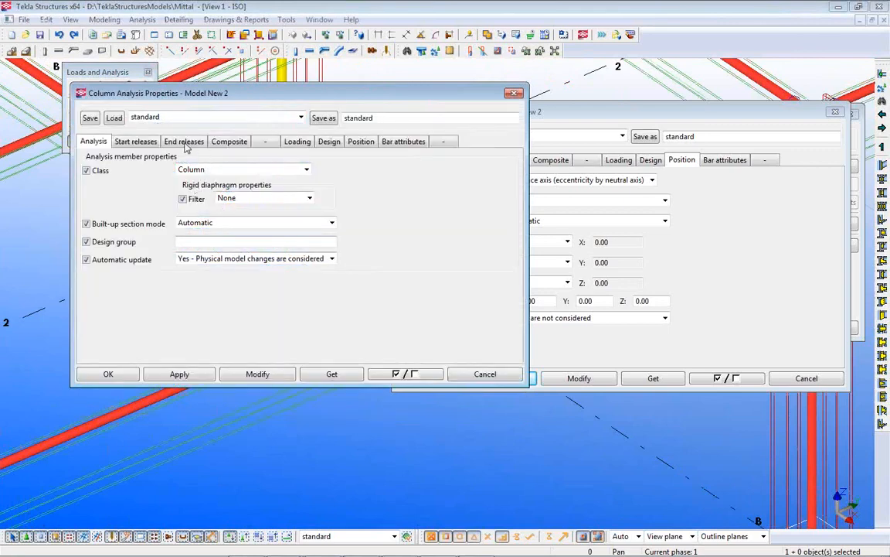
{"action": "left_click", "coordinate": [134, 141]}
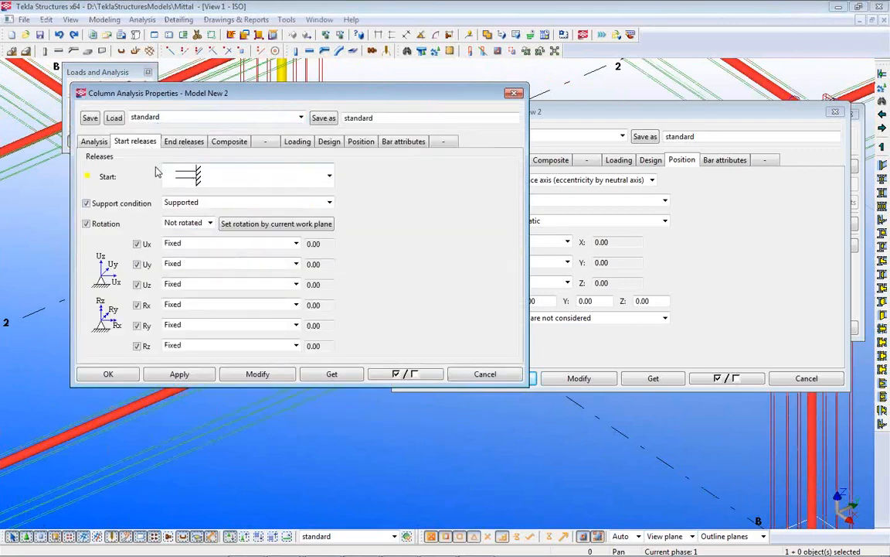
{"action": "left_click", "coordinate": [205, 182]}
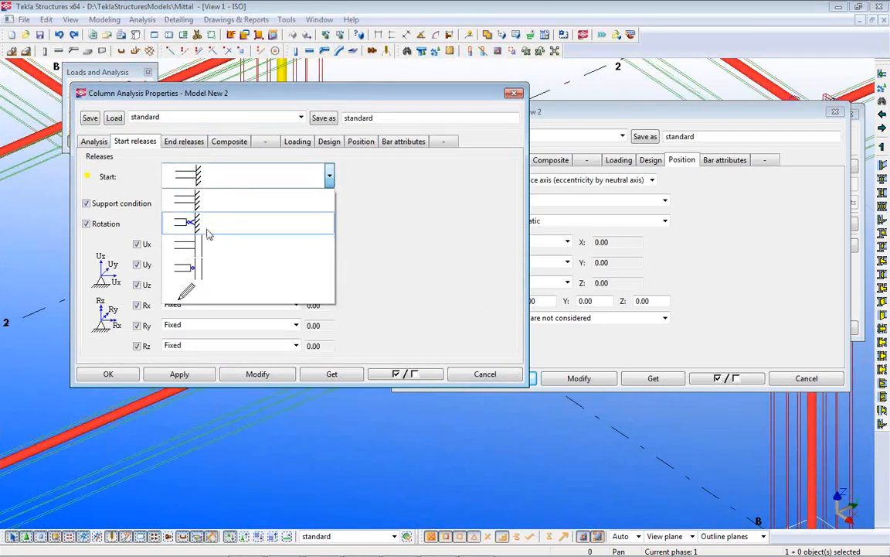
{"action": "left_click", "coordinate": [207, 294]}
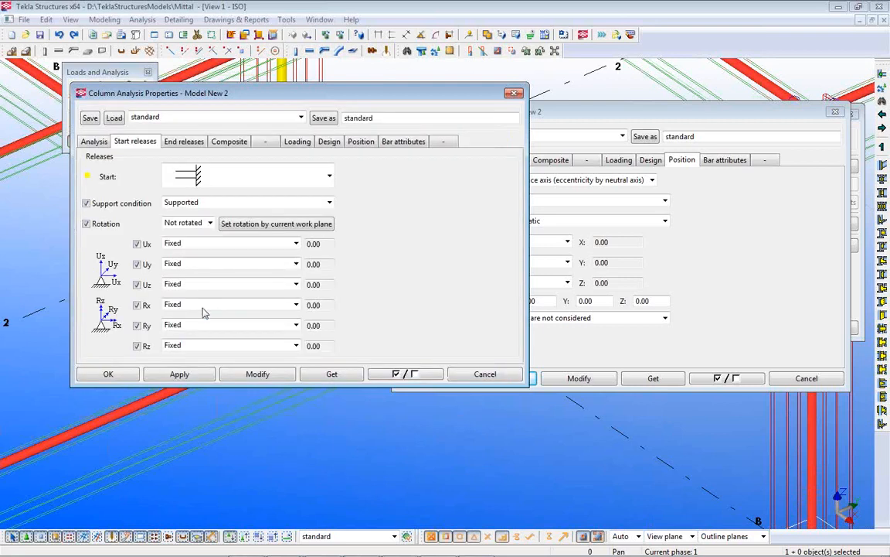
{"action": "left_click", "coordinate": [231, 244]}
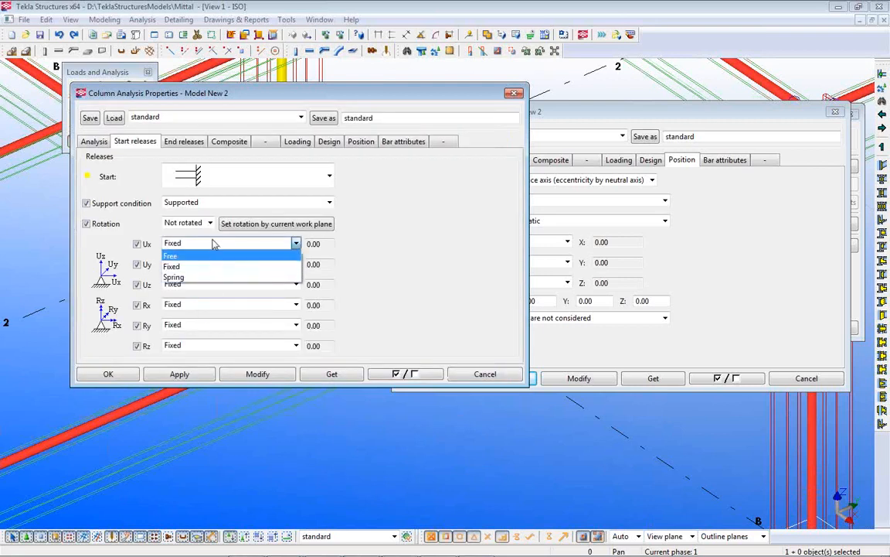
{"action": "left_click", "coordinate": [213, 244]}
{"action": "left_click", "coordinate": [180, 144]}
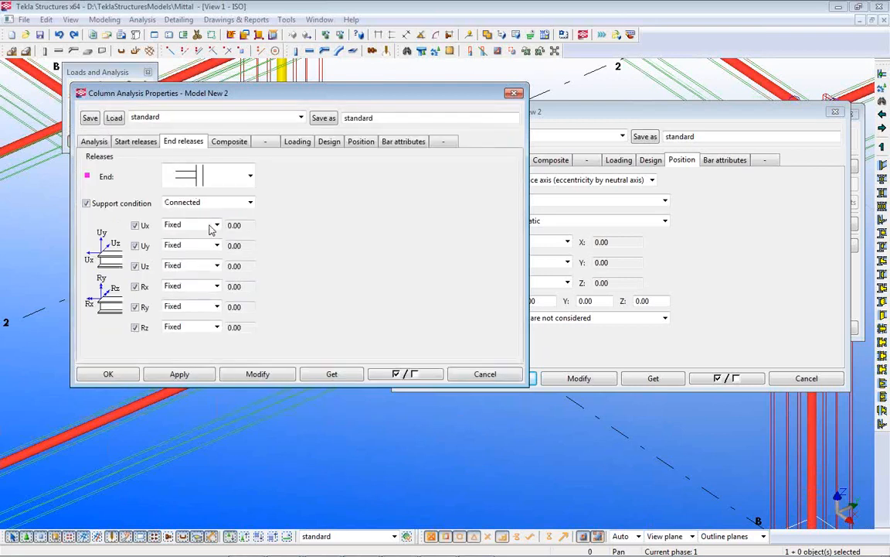
Set the start release of beam member 45 at the column head to Connected with all translations and rotations fixed
{"action": "left_click_drag", "start_coordinate": [257, 97], "coordinate": [409, 344]}
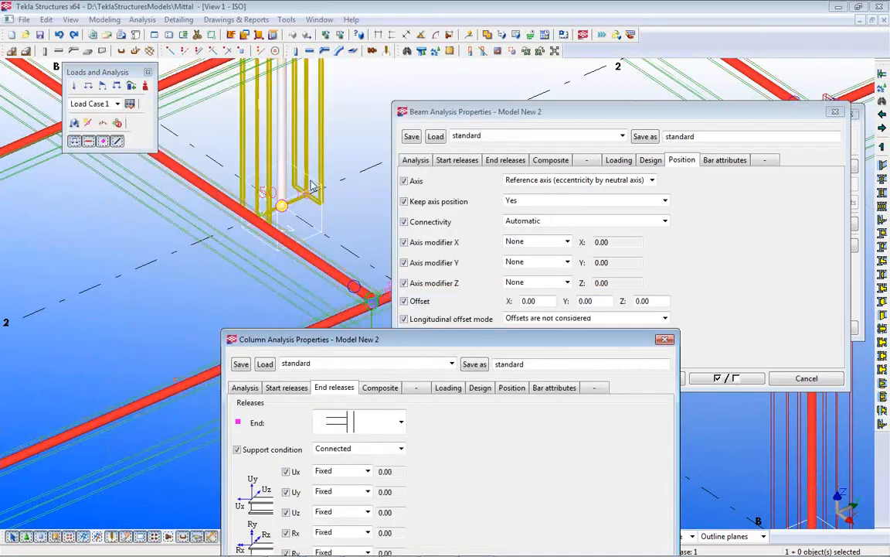
{"action": "scroll", "coordinate": [282, 193], "scroll_direction": "up", "scroll_amount": 3}
{"action": "scroll", "coordinate": [282, 170], "scroll_direction": "down", "scroll_amount": 3}
{"action": "scroll", "coordinate": [287, 191], "scroll_direction": "up", "scroll_amount": 3}
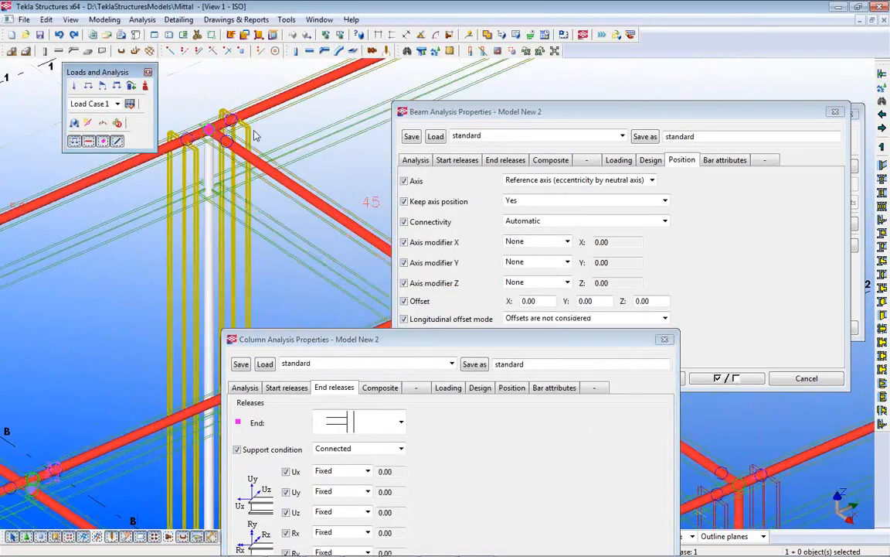
{"action": "left_click", "coordinate": [289, 190]}
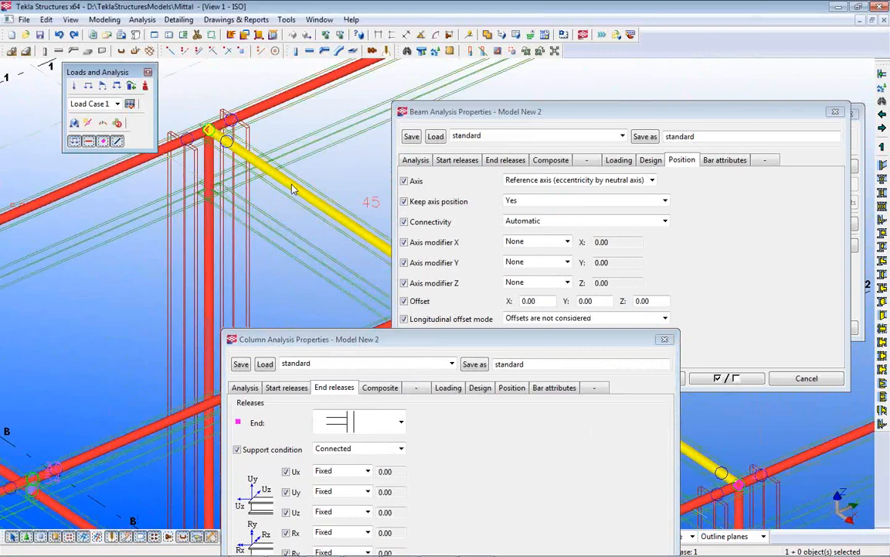
{"action": "double_click", "coordinate": [292, 189]}
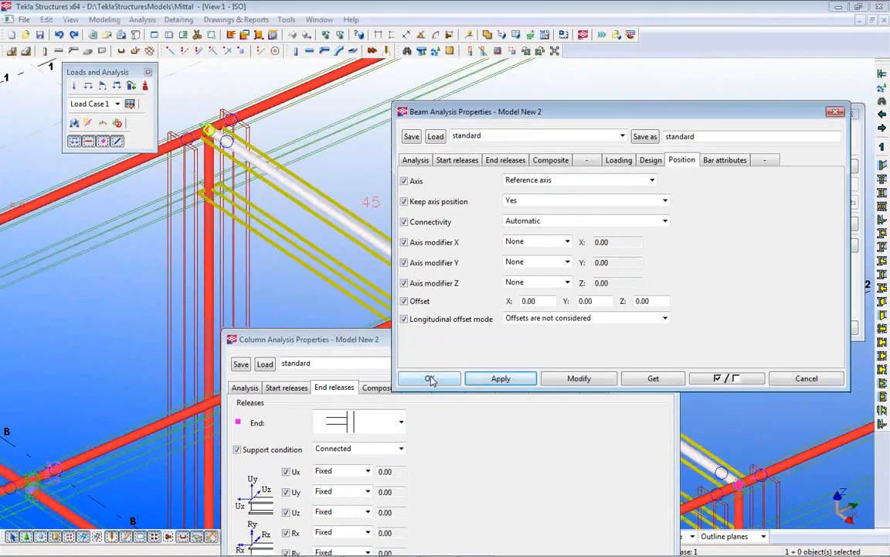
{"action": "left_click", "coordinate": [457, 160]}
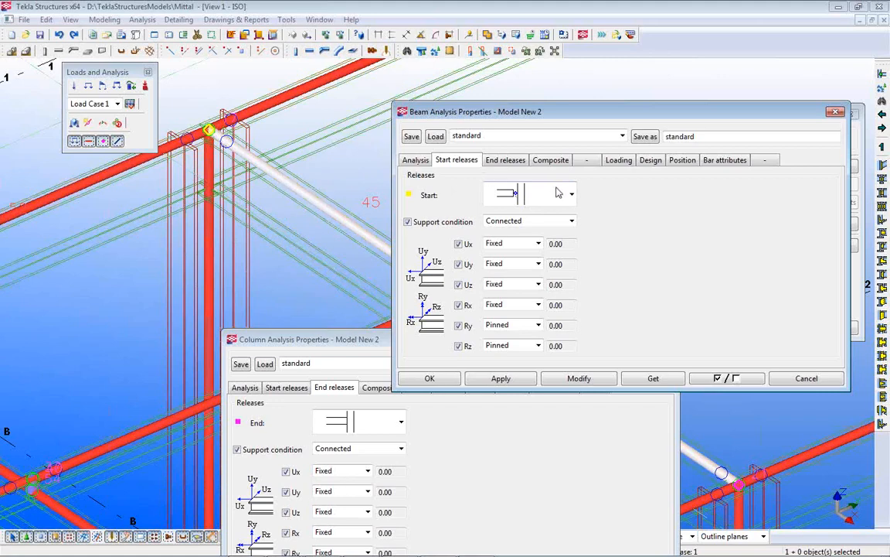
{"action": "left_click", "coordinate": [558, 192]}
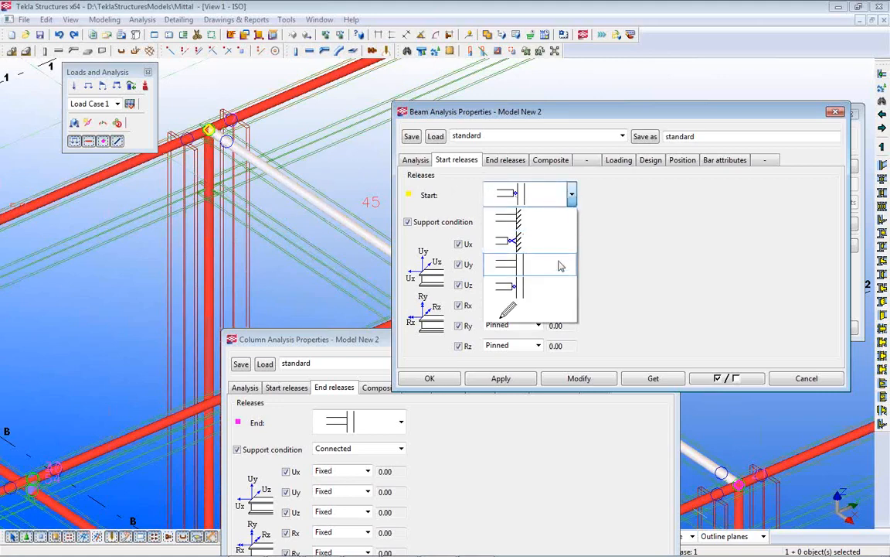
{"action": "left_click", "coordinate": [509, 269]}
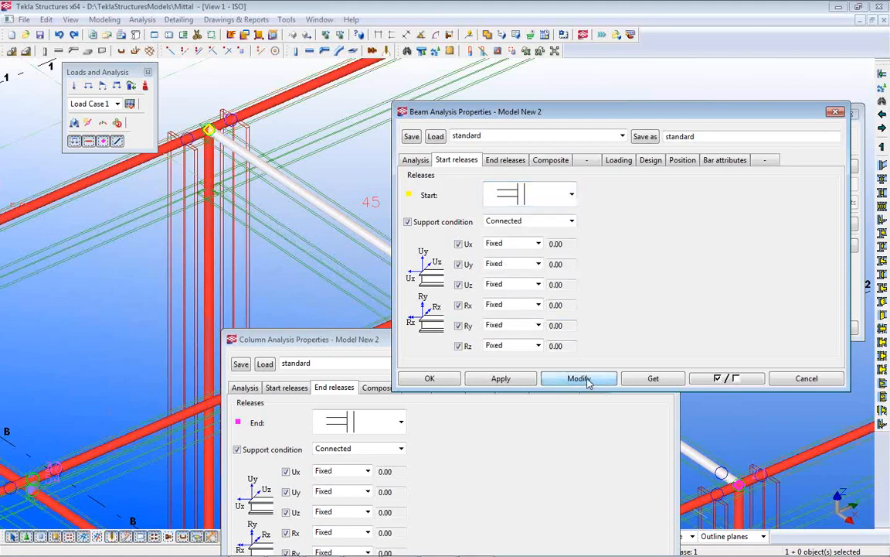
Apply the edited start release to beam member 45 and close its analysis properties
{"action": "left_click", "coordinate": [588, 380]}
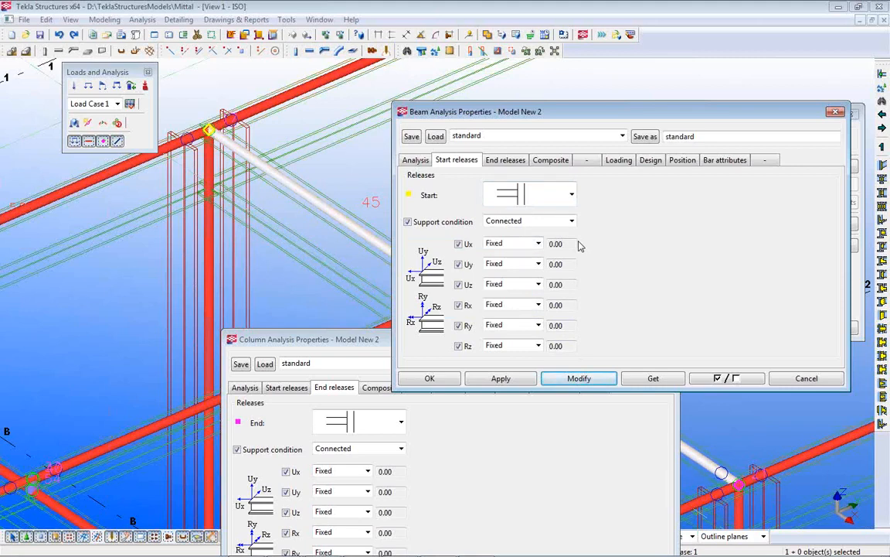
{"action": "left_click", "coordinate": [437, 381]}
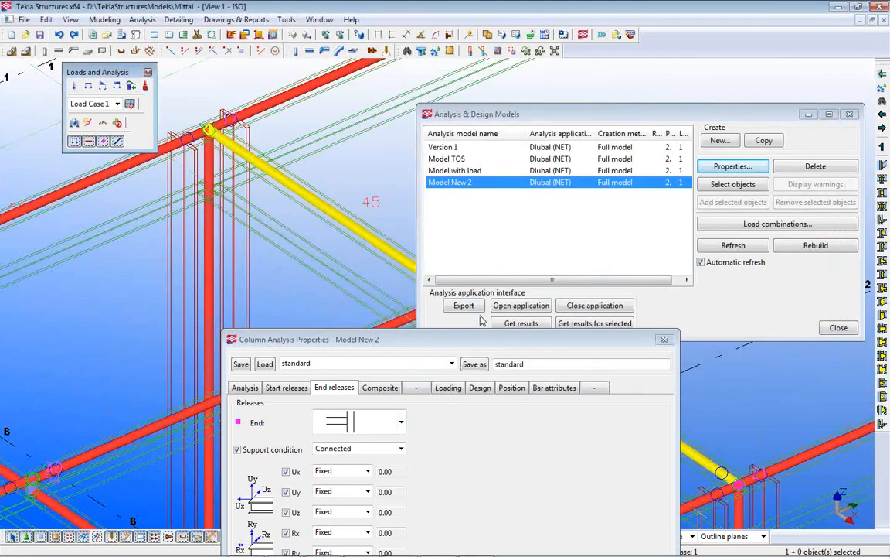
Make Model with load the displayed analysis model and close the column's analysis properties
{"action": "left_click", "coordinate": [464, 171]}
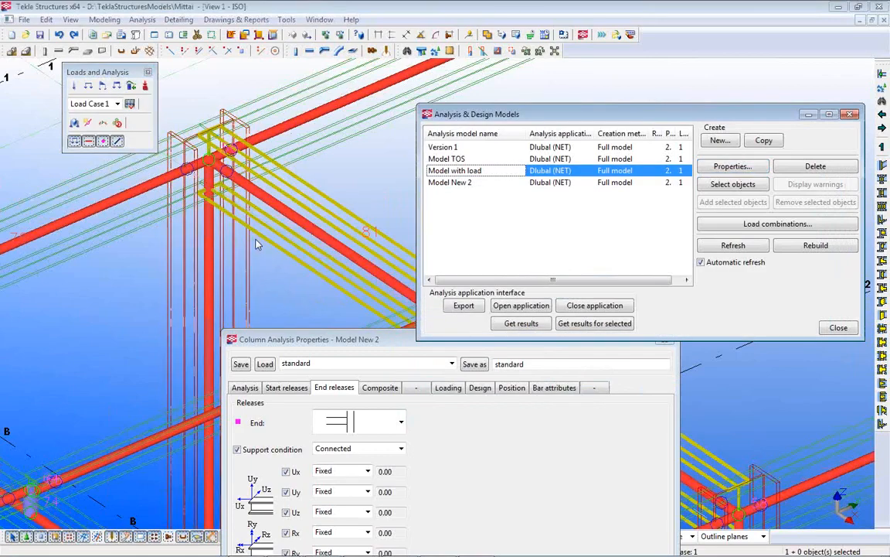
{"action": "scroll", "coordinate": [216, 289], "scroll_direction": "down", "scroll_amount": 5}
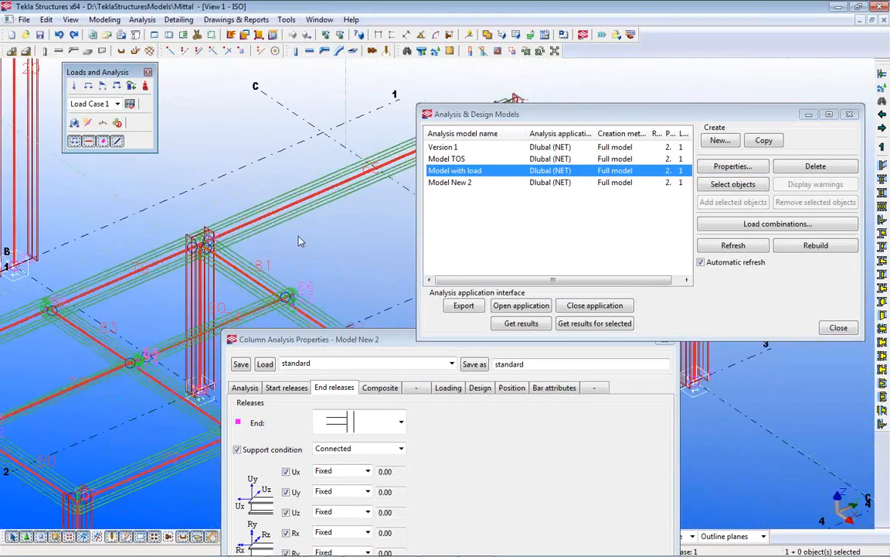
{"action": "scroll", "coordinate": [261, 218], "scroll_direction": "up", "scroll_amount": 2}
{"action": "middle_click_drag", "start_coordinate": [261, 217], "coordinate": [310, 252]}
{"action": "left_click_drag", "start_coordinate": [408, 351], "coordinate": [418, 402]}
{"action": "key", "text": "Escape"}
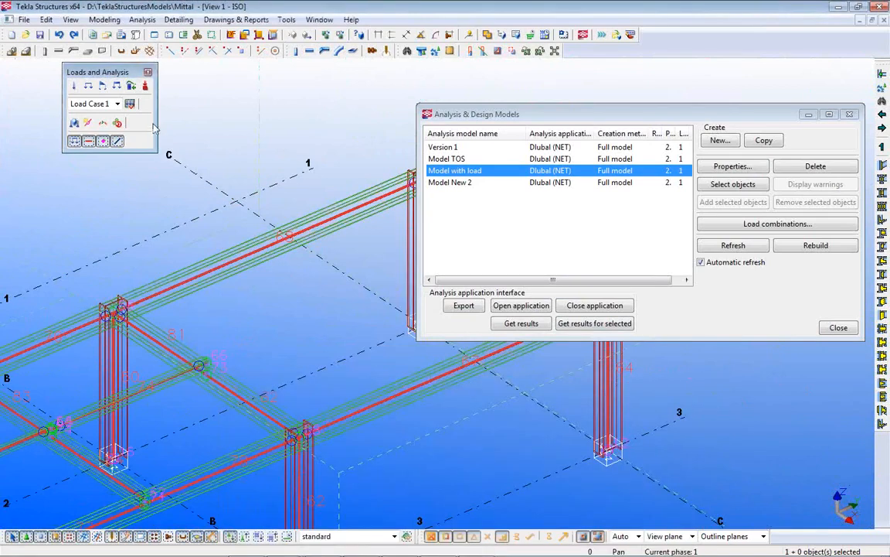
Review the type and direction of Load Case 1 in the load groups
{"action": "left_click", "coordinate": [129, 104]}
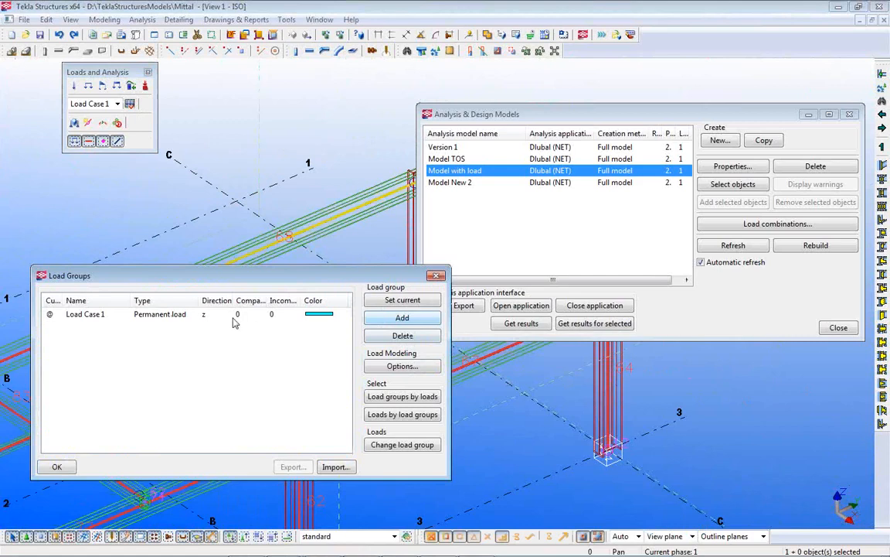
{"action": "left_click", "coordinate": [180, 315]}
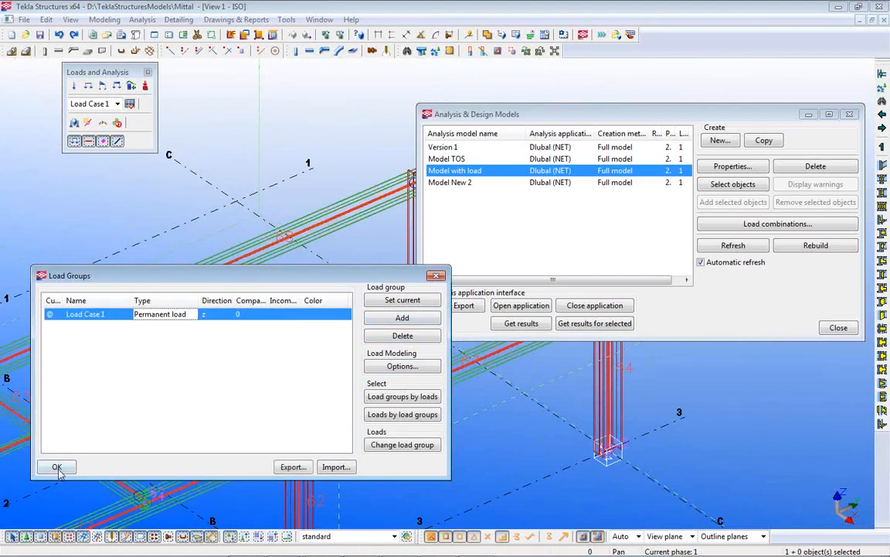
{"action": "key", "text": "Return"}
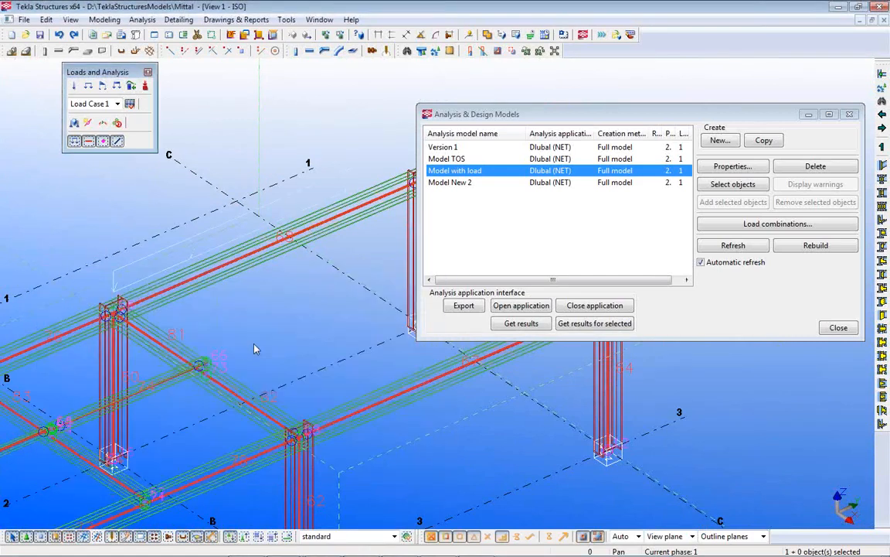
Check the magnitude of the line load above the platform beam between grids B/2 and C/2, leaving it unmodified
{"action": "middle_click_drag", "start_coordinate": [246, 308], "coordinate": [220, 363]}
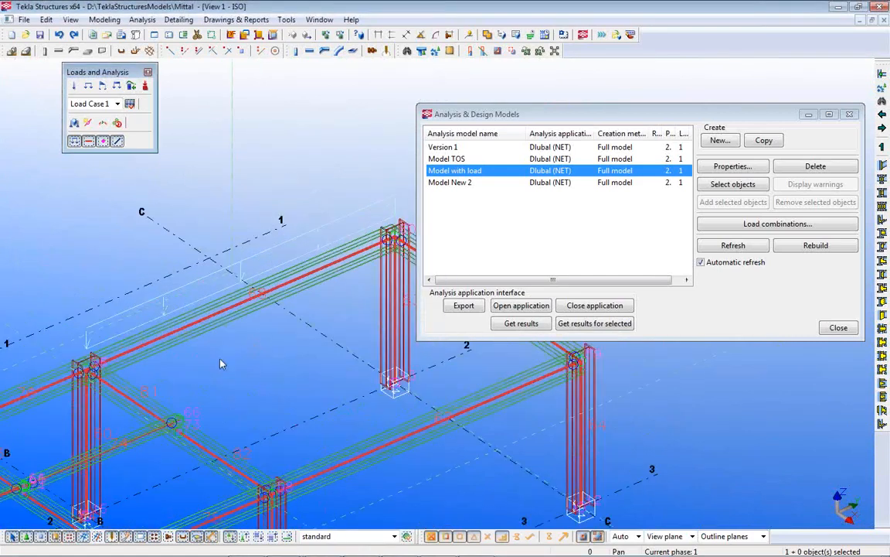
{"action": "double_click", "coordinate": [169, 313]}
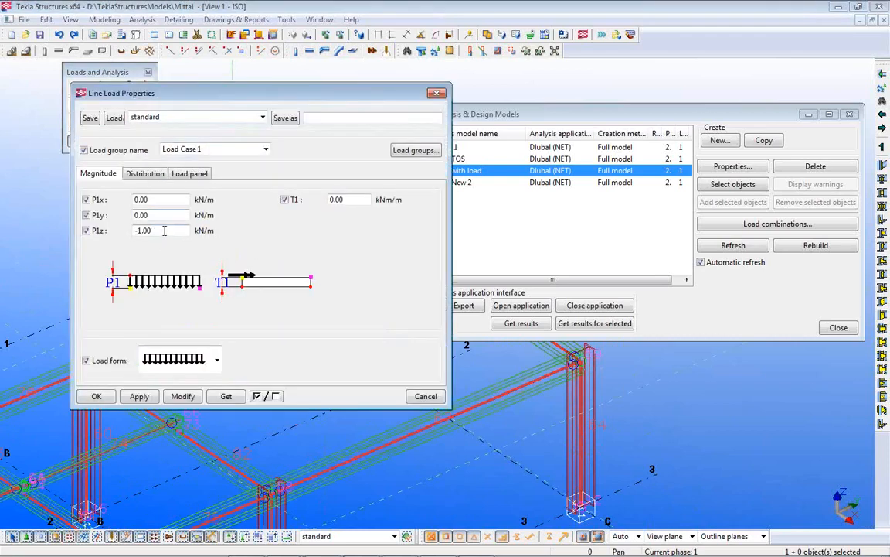
{"action": "left_click", "coordinate": [425, 396]}
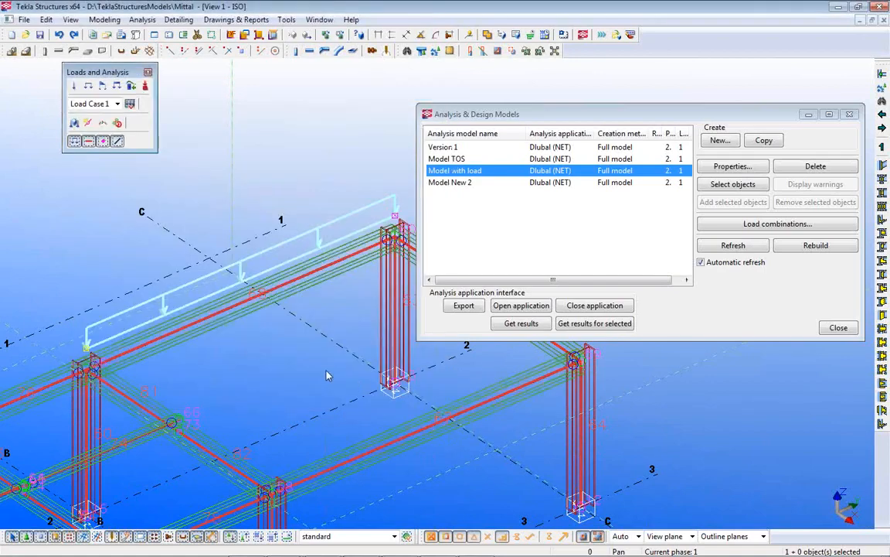
{"action": "scroll", "coordinate": [263, 344], "scroll_direction": "down", "scroll_amount": 3}
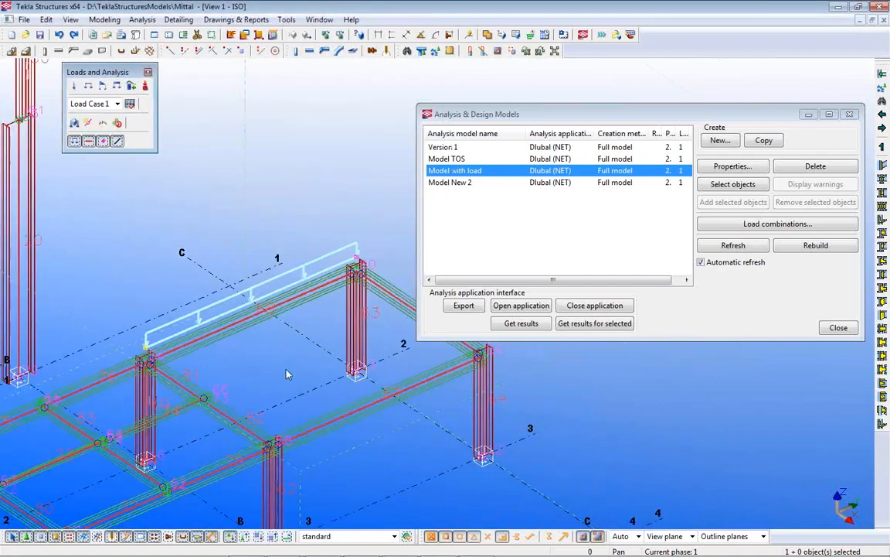
{"action": "middle_click_drag", "start_coordinate": [301, 388], "coordinate": [332, 333]}
{"action": "scroll", "coordinate": [331, 333], "scroll_direction": "down", "scroll_amount": 2}
{"action": "middle_click_drag", "start_coordinate": [252, 406], "coordinate": [326, 416]}
{"action": "scroll", "coordinate": [248, 135], "scroll_direction": "up", "scroll_amount": 3}
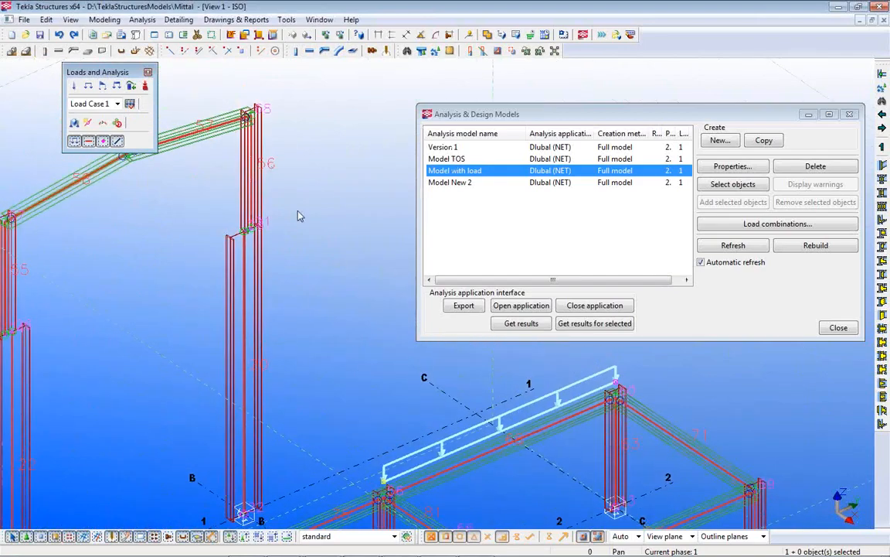
{"action": "scroll", "coordinate": [307, 334], "scroll_direction": "down", "scroll_amount": 5}
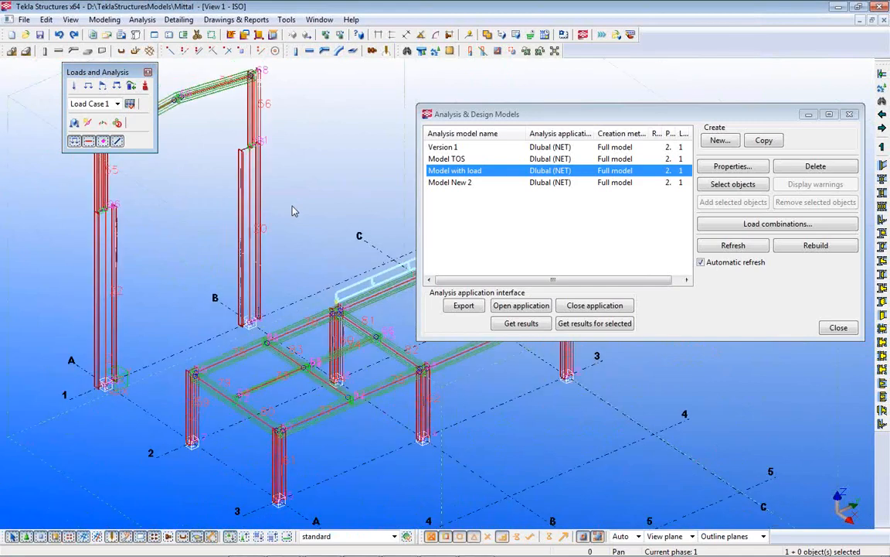
Switch to RFEM and start a direct import from Tekla Structures as an analytical model, with load cases and rigid links included
{"action": "left_click", "coordinate": [321, 548]}
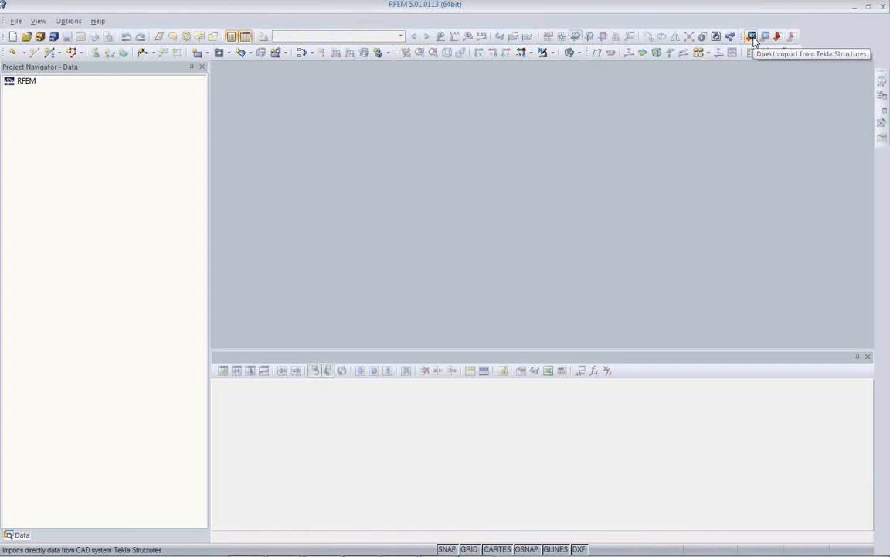
{"action": "left_click", "coordinate": [753, 38]}
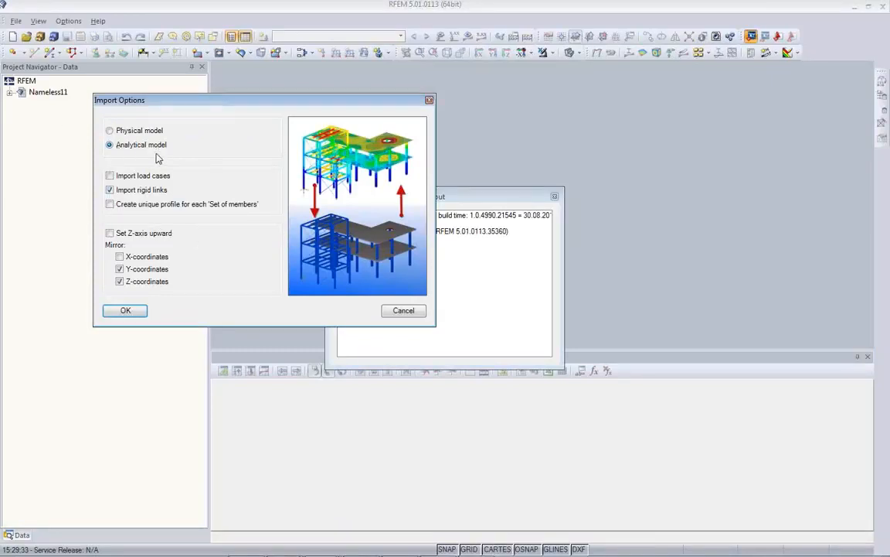
{"action": "left_click", "coordinate": [109, 176]}
{"action": "left_click", "coordinate": [129, 310]}
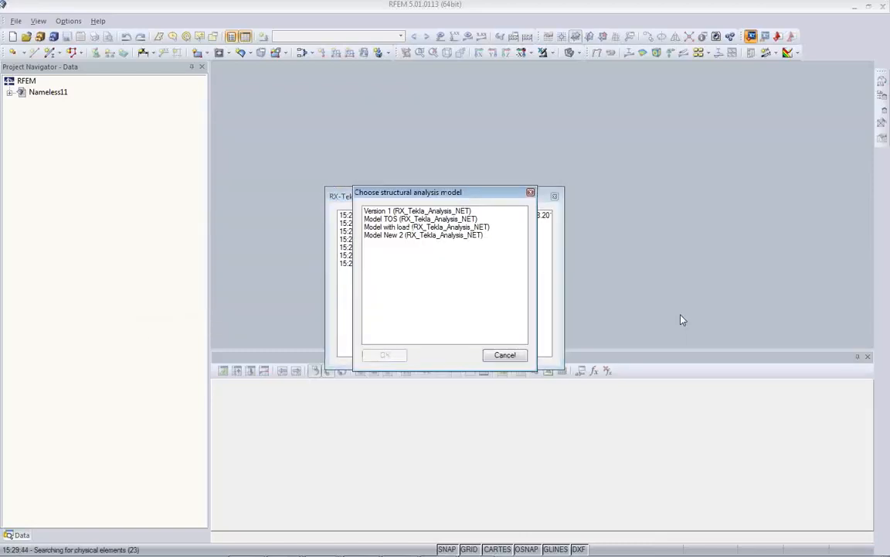
Check the active analysis model in Tekla Structures and choose Model with load as the structural analysis model to import
{"action": "left_click", "coordinate": [400, 236]}
{"action": "left_click", "coordinate": [406, 219]}
{"action": "left_click", "coordinate": [406, 211]}
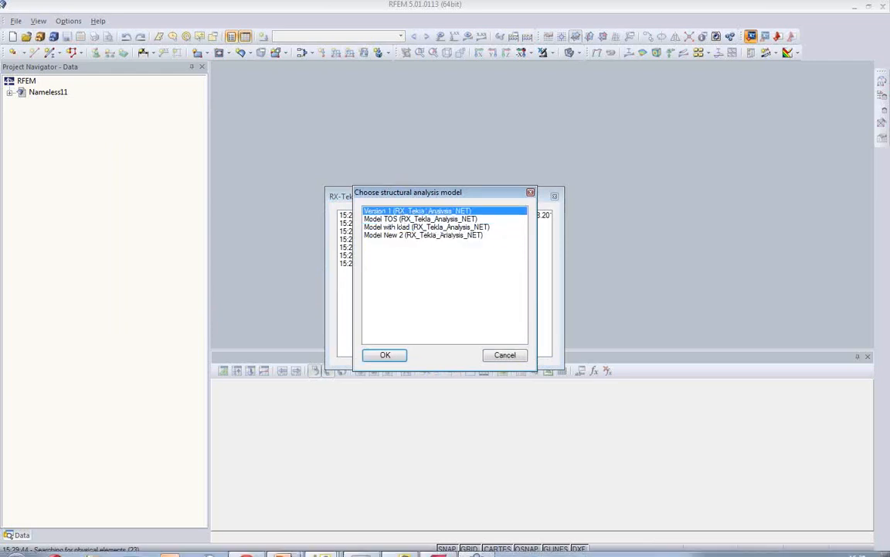
{"action": "left_click", "coordinate": [437, 544]}
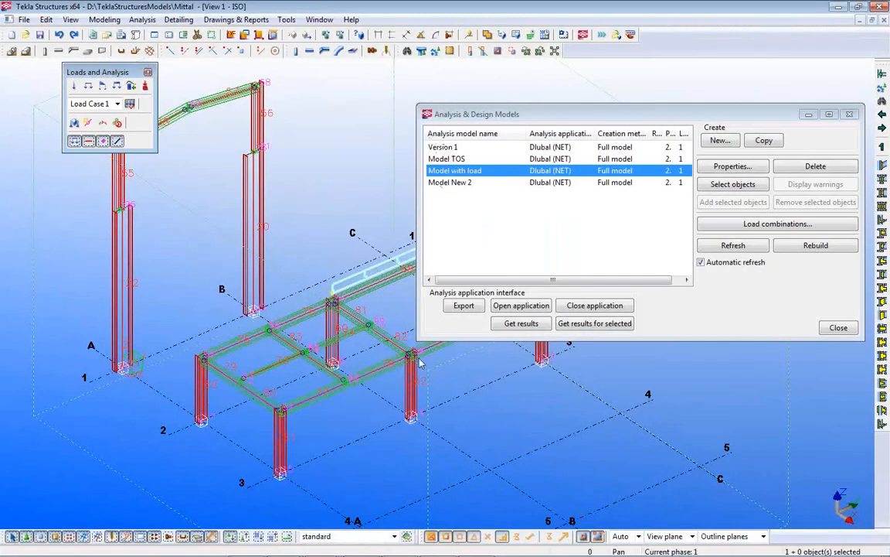
{"action": "left_click", "coordinate": [319, 544]}
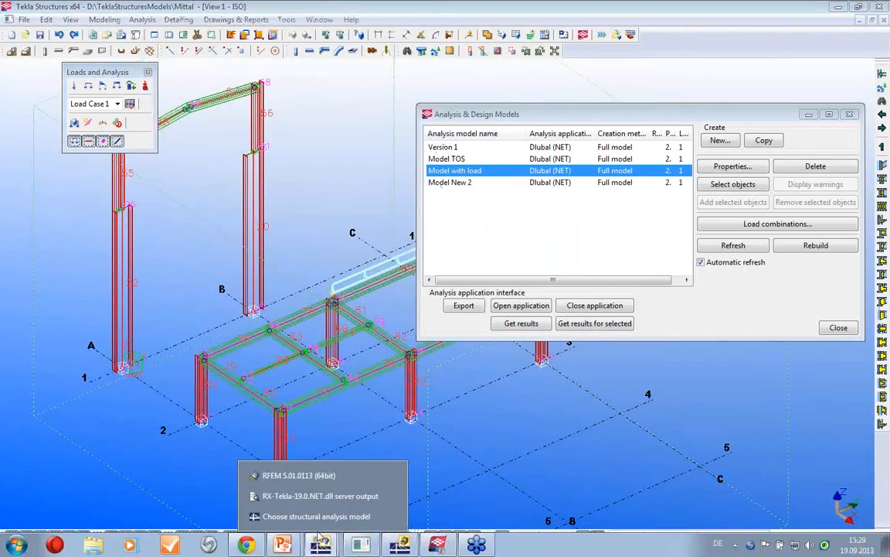
{"action": "left_click", "coordinate": [319, 498]}
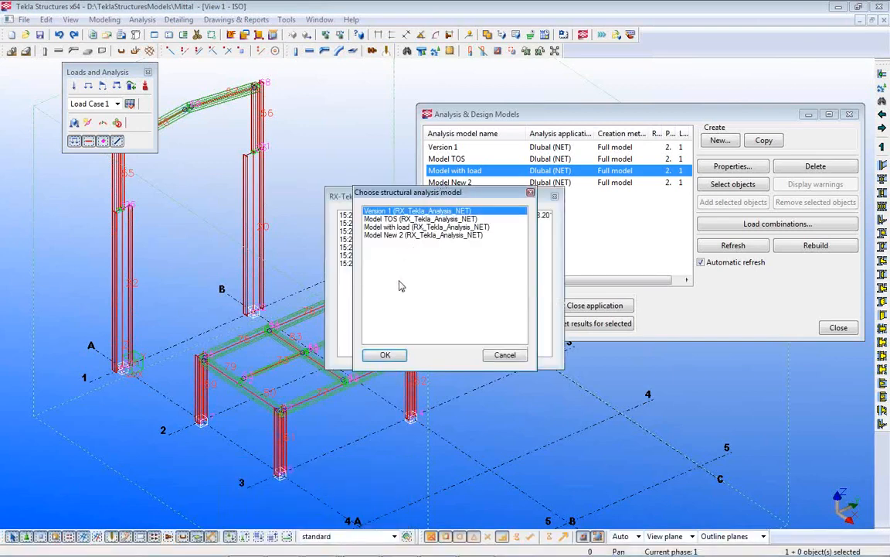
{"action": "left_click", "coordinate": [394, 227]}
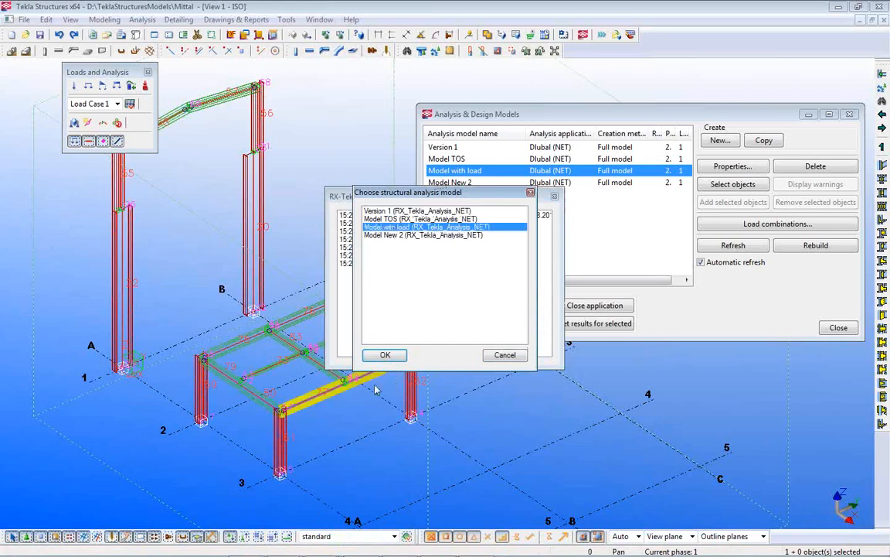
{"action": "left_click", "coordinate": [388, 354]}
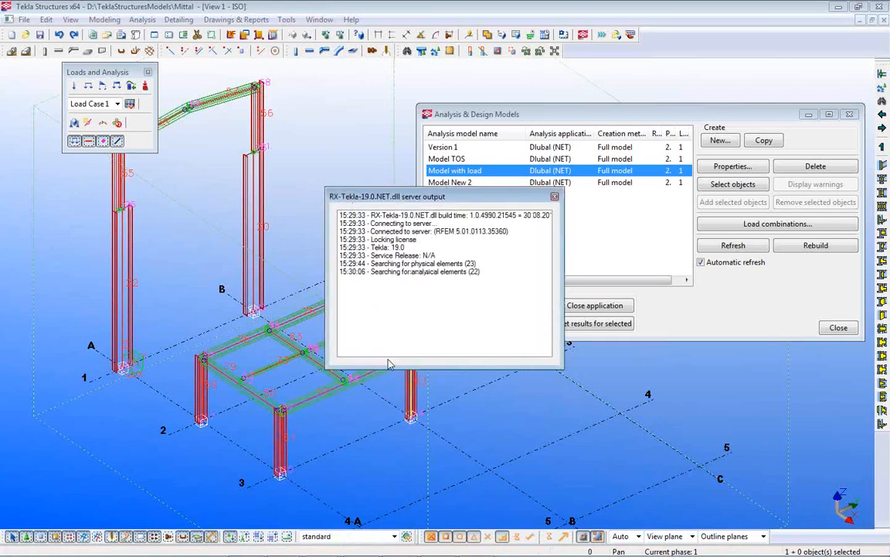
Return to RFEM, bring the imported Mittal.db1 structure into view and shrink the tables to enlarge the model area
{"action": "mouse_move", "coordinate": [410, 551]}
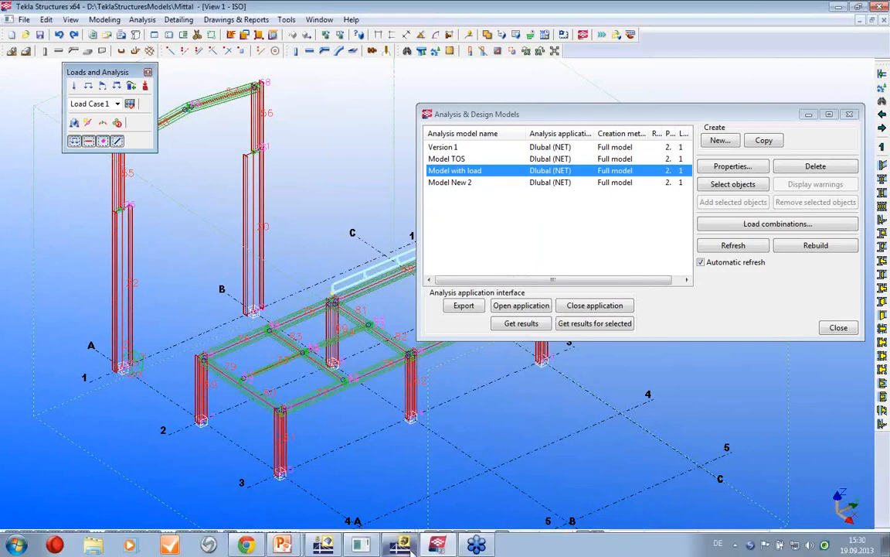
{"action": "left_click", "coordinate": [325, 546]}
{"action": "double_click", "coordinate": [502, 149]}
{"action": "middle_click_drag", "start_coordinate": [490, 221], "coordinate": [456, 246]}
{"action": "scroll", "coordinate": [476, 233], "scroll_direction": "up", "scroll_amount": 4}
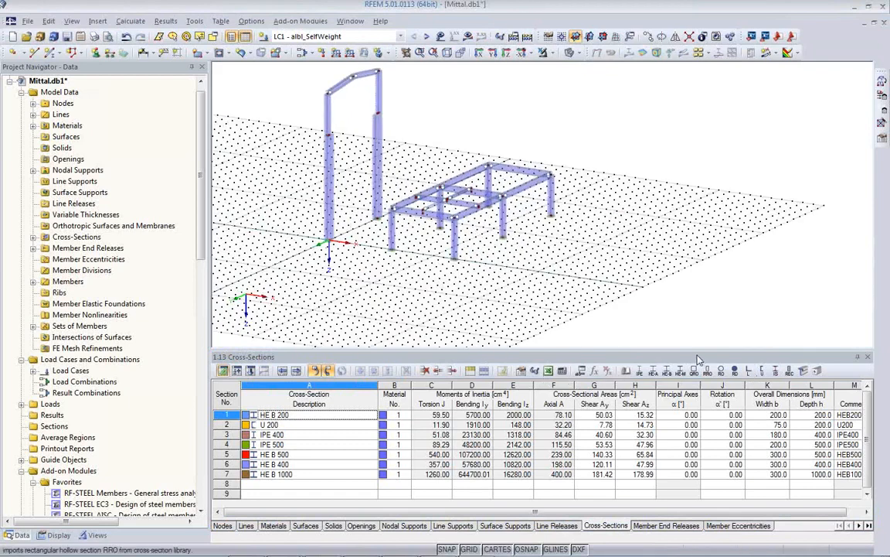
{"action": "left_click_drag", "start_coordinate": [696, 348], "coordinate": [626, 440]}
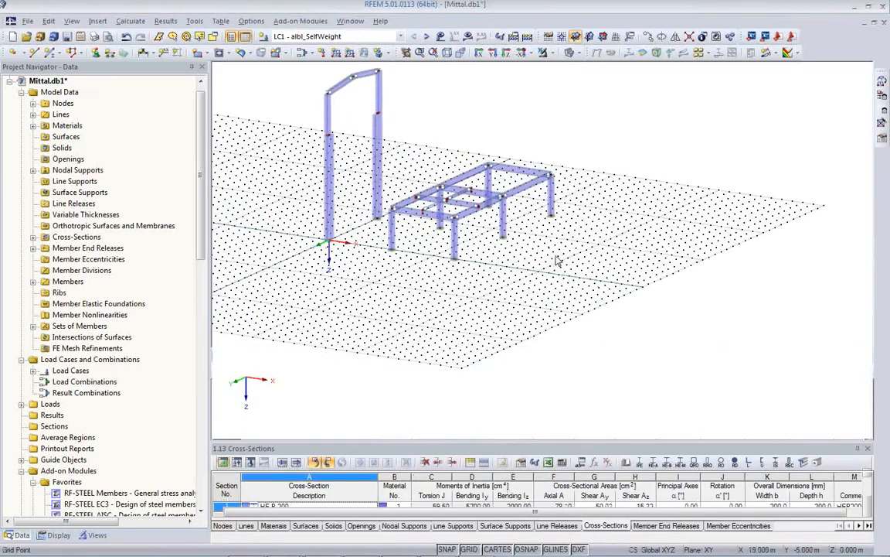
Display the loads of LC2 - Load Case 1 on the imported model
{"action": "left_click", "coordinate": [427, 38]}
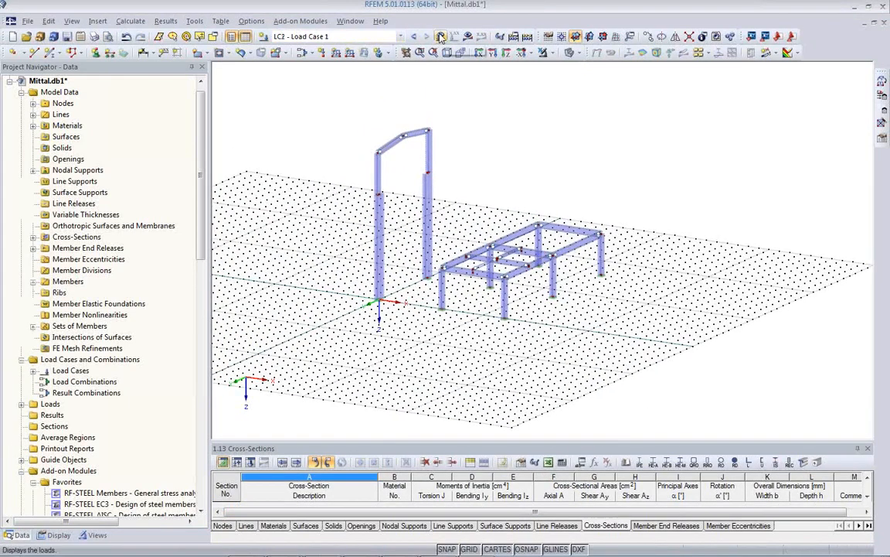
{"action": "left_click", "coordinate": [441, 37]}
{"action": "scroll", "coordinate": [521, 224], "scroll_direction": "up", "scroll_amount": 10}
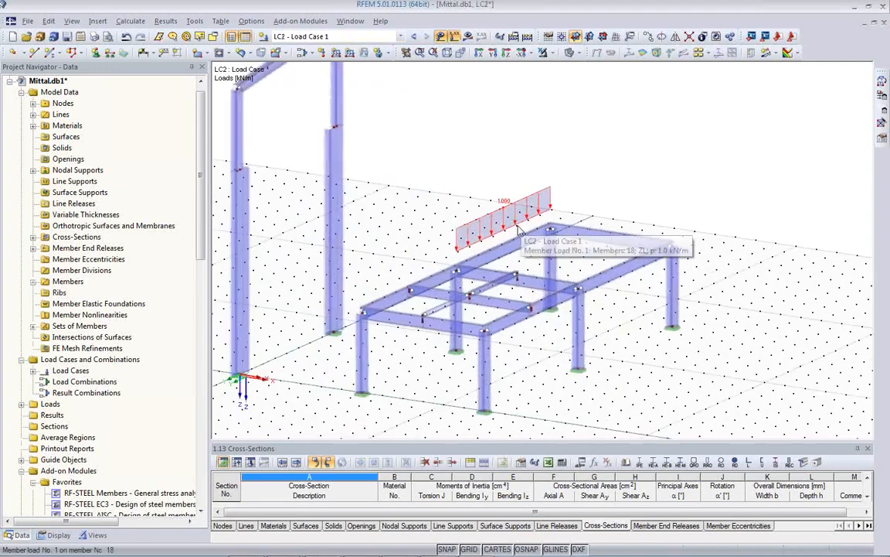
Show the model as wireframe and check the member type of the vertical coupling where the secondary beams meet the crossing beam
{"action": "left_click", "coordinate": [571, 52]}
{"action": "middle_click_drag", "start_coordinate": [447, 344], "coordinate": [485, 287]}
{"action": "scroll", "coordinate": [442, 314], "scroll_direction": "up", "scroll_amount": 3}
{"action": "scroll", "coordinate": [443, 317], "scroll_direction": "up", "scroll_amount": 10}
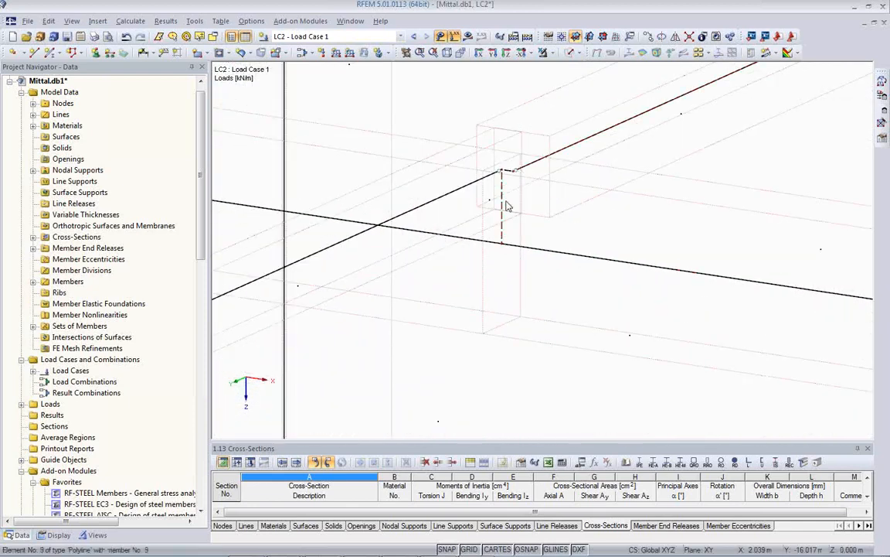
{"action": "double_click", "coordinate": [503, 219]}
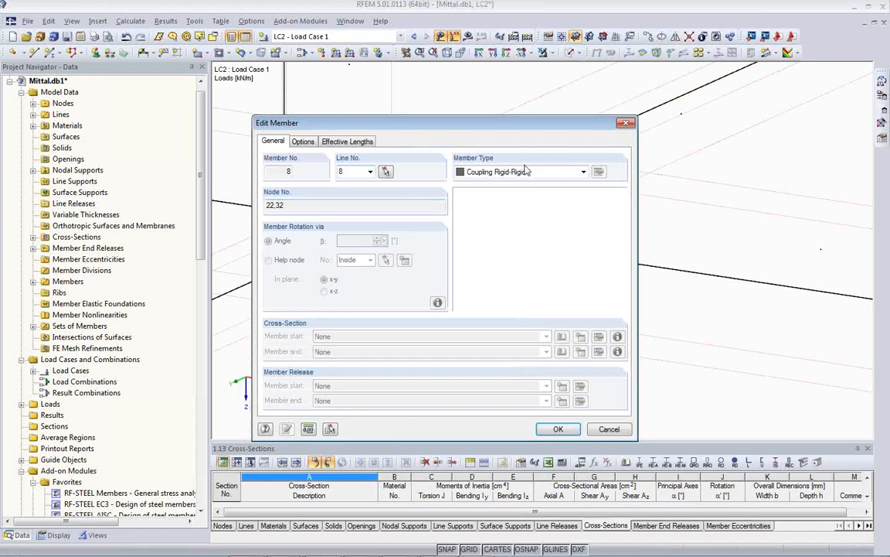
{"action": "left_click", "coordinate": [625, 429]}
Review the nodal support type at the base of the platform column at the start of the line load
{"action": "scroll", "coordinate": [463, 312], "scroll_direction": "down", "scroll_amount": 5}
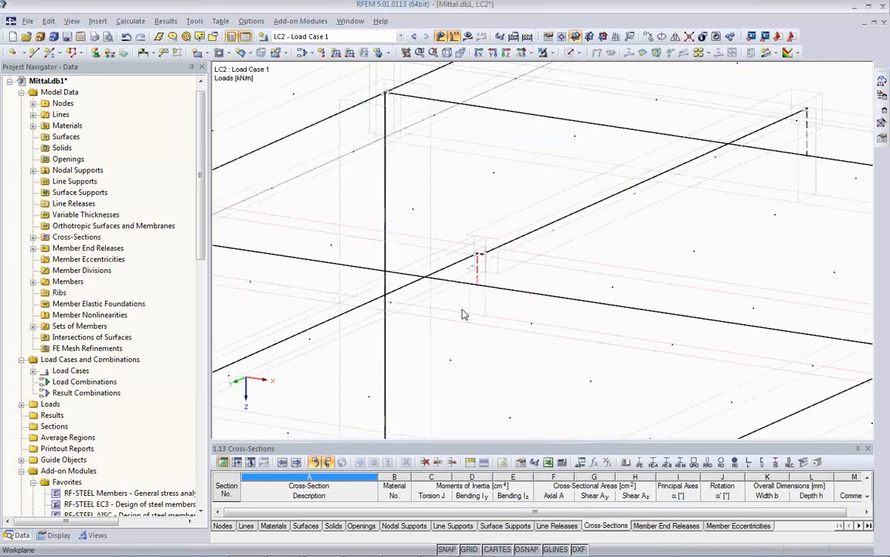
{"action": "scroll", "coordinate": [429, 315], "scroll_direction": "down", "scroll_amount": 2}
{"action": "scroll", "coordinate": [541, 371], "scroll_direction": "up", "scroll_amount": 3}
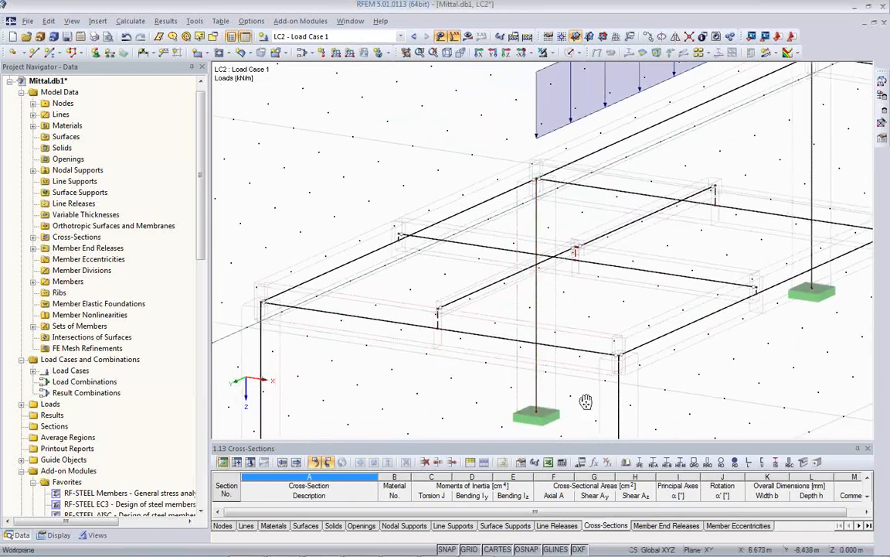
{"action": "double_click", "coordinate": [504, 352]}
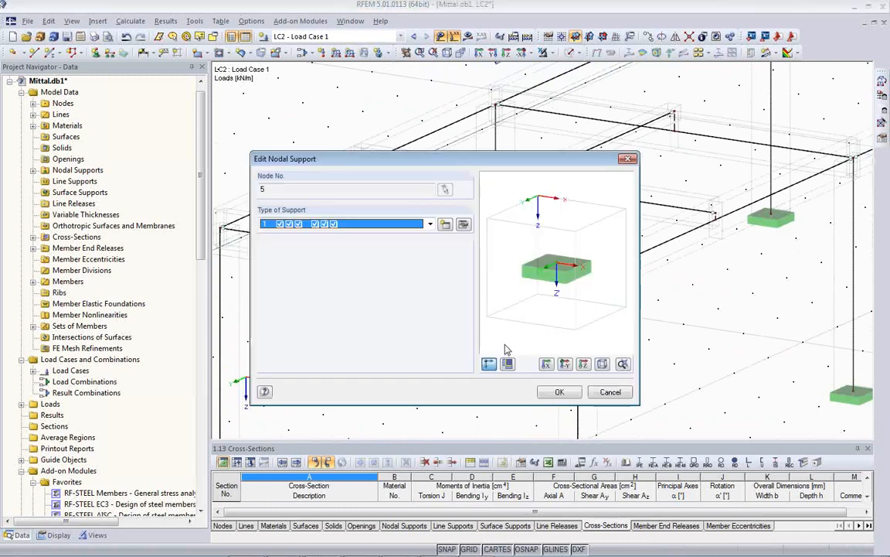
{"action": "left_click", "coordinate": [610, 392]}
Inspect the offset coupling between the upper and lower parts of the tall frame column, then review the whole imported structure
{"action": "scroll", "coordinate": [464, 324], "scroll_direction": "down", "scroll_amount": 3}
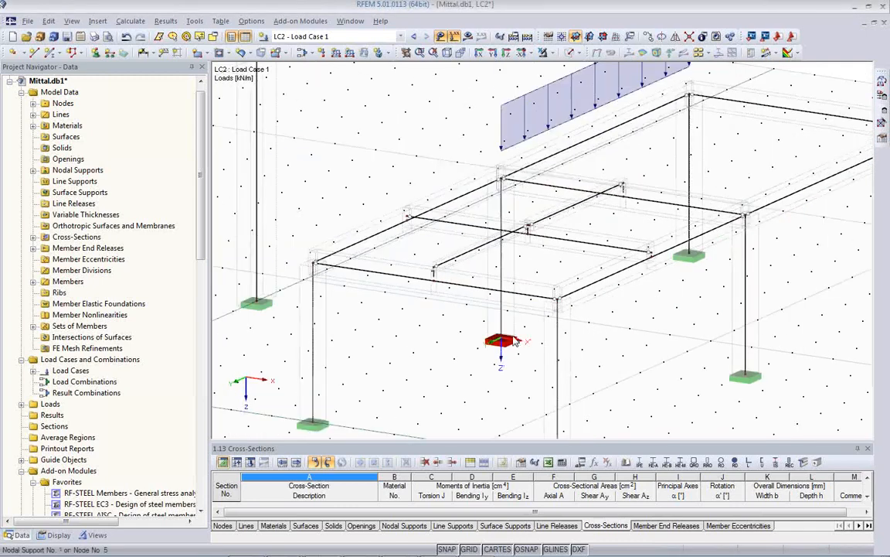
{"action": "scroll", "coordinate": [445, 389], "scroll_direction": "up", "scroll_amount": 5}
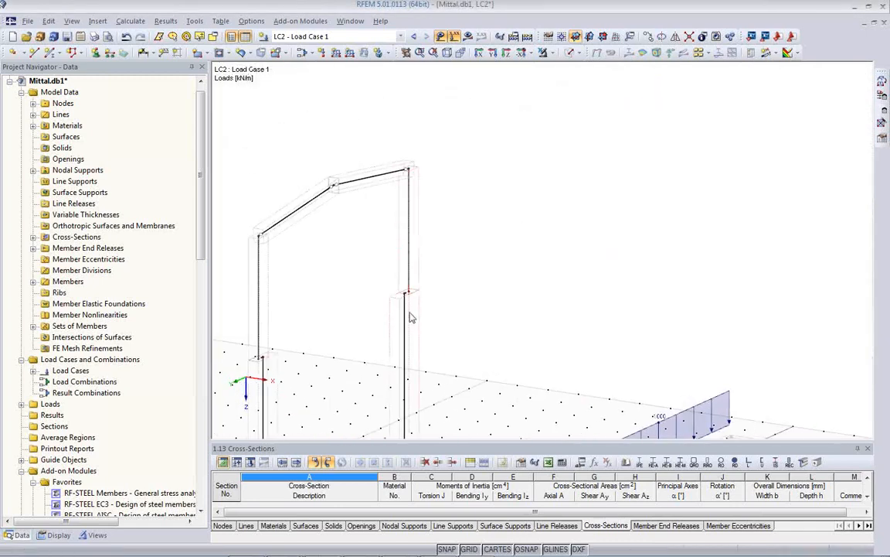
{"action": "scroll", "coordinate": [406, 282], "scroll_direction": "up", "scroll_amount": 4}
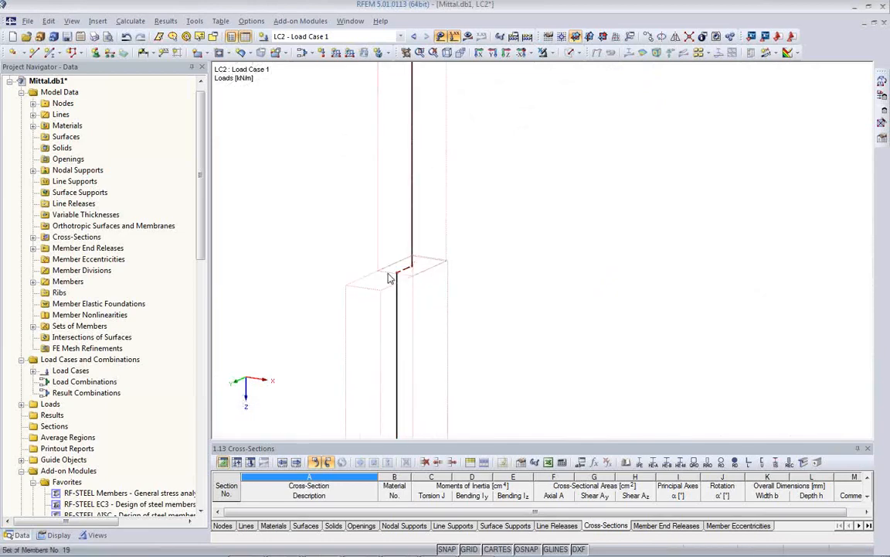
{"action": "scroll", "coordinate": [410, 267], "scroll_direction": "down", "scroll_amount": 6}
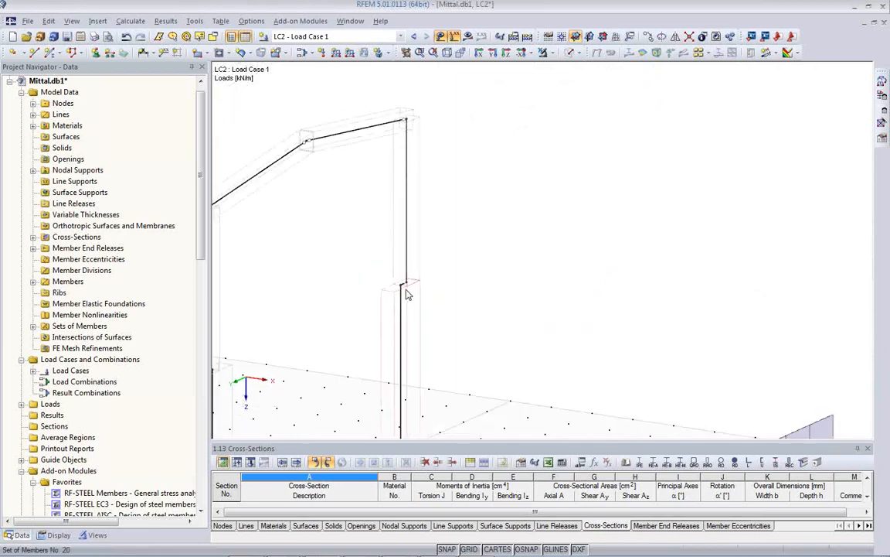
{"action": "middle_click_drag", "start_coordinate": [448, 352], "coordinate": [421, 201]}
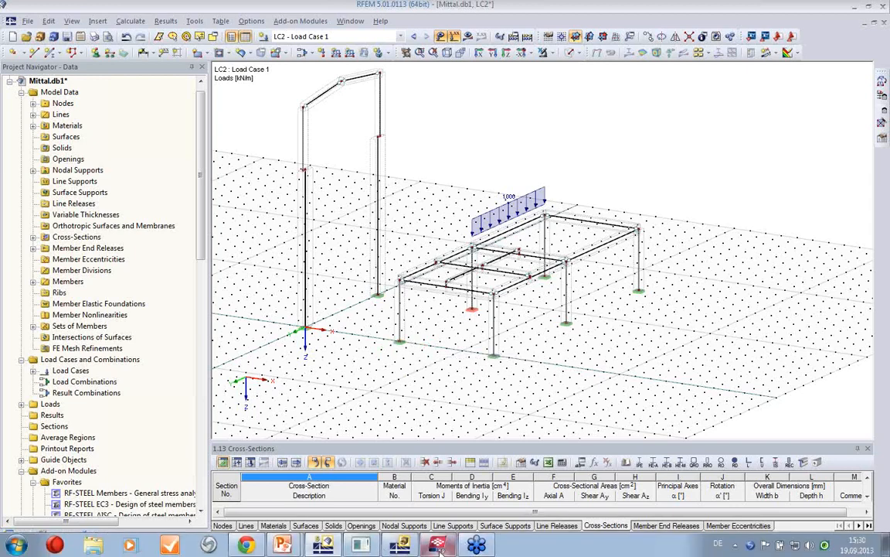
Switch to Tekla Structures, close the analysis models list and open the model RFEM_TEKLA_START_EN without saving the changes to Mittal
{"action": "left_click", "coordinate": [438, 546]}
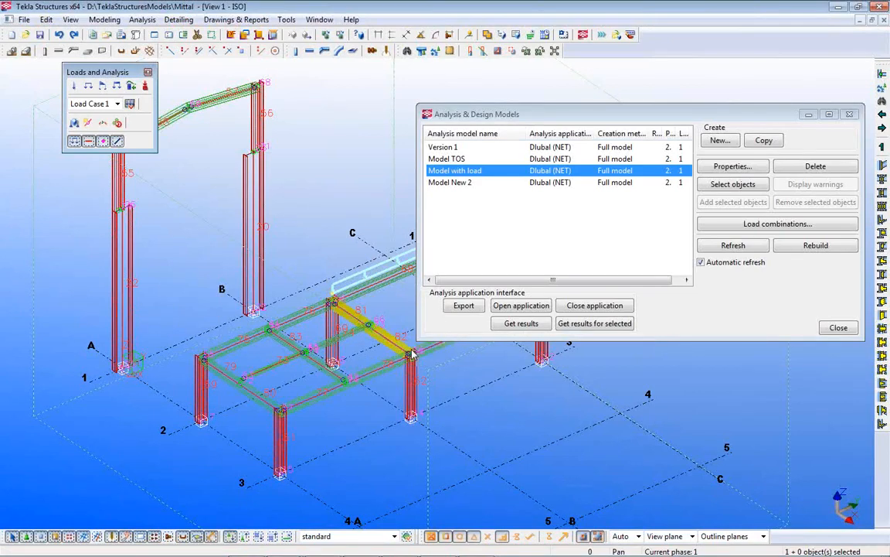
{"action": "left_click", "coordinate": [839, 328]}
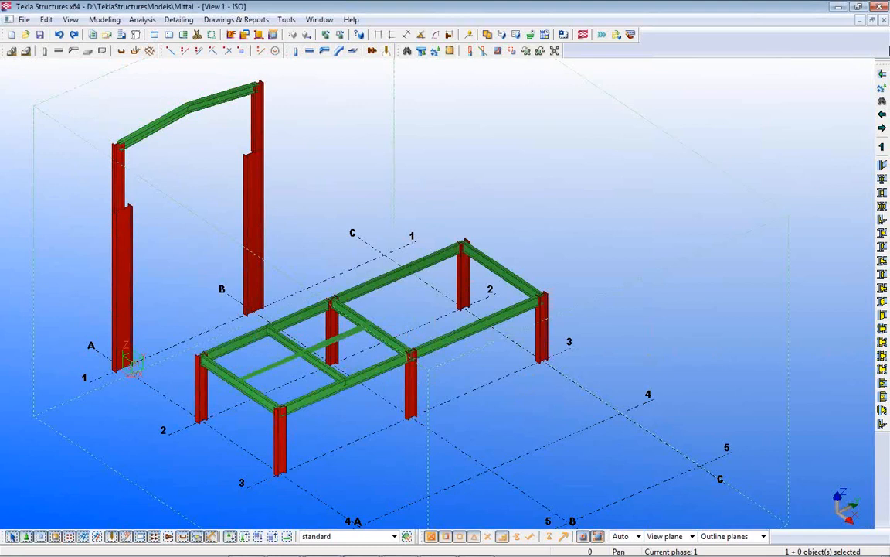
{"action": "left_click", "coordinate": [26, 36]}
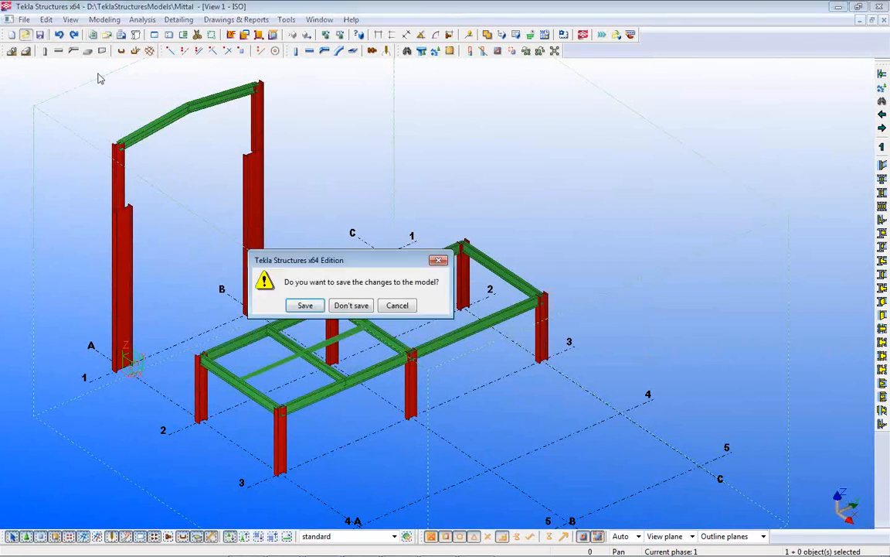
{"action": "left_click", "coordinate": [349, 306]}
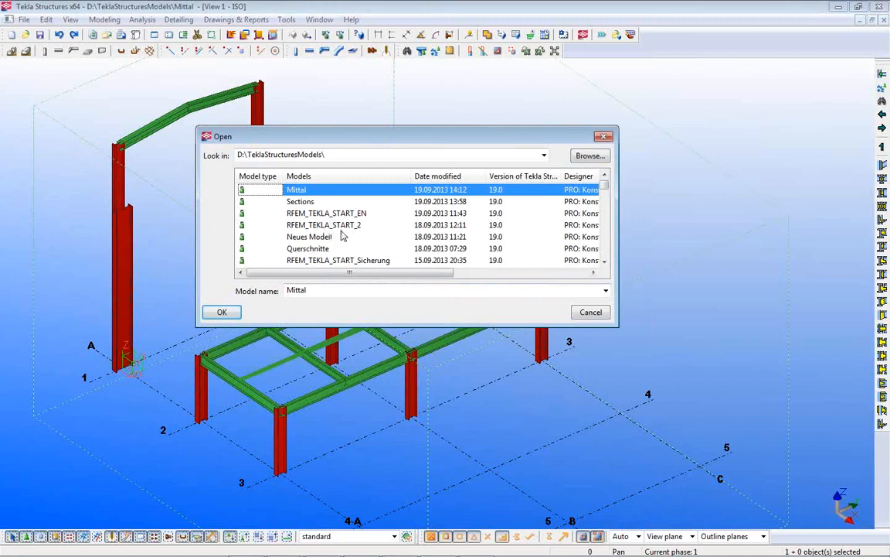
{"action": "left_click", "coordinate": [345, 216]}
{"action": "left_click", "coordinate": [221, 311]}
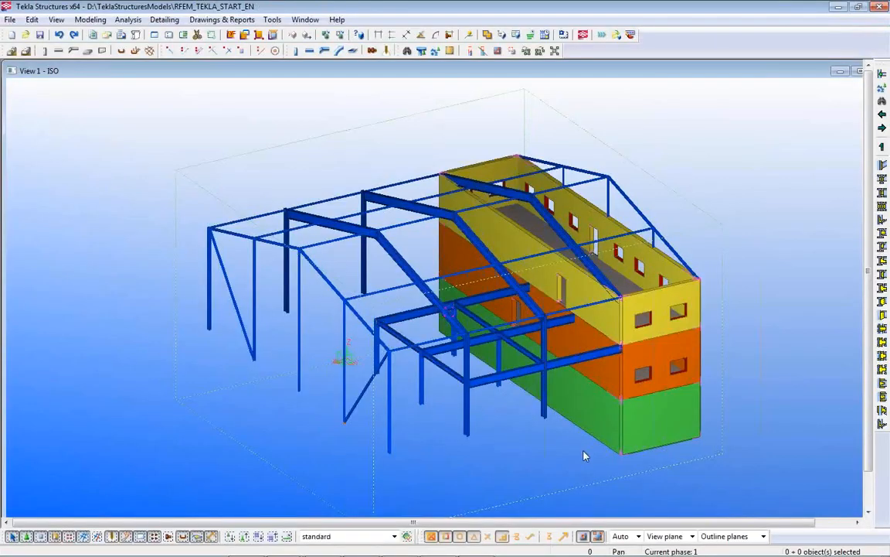
Turn the building model to a clearer angle and display its parts as transparent
{"action": "scroll", "coordinate": [541, 439], "scroll_direction": "up", "scroll_amount": 2}
{"action": "scroll", "coordinate": [534, 402], "scroll_direction": "up", "scroll_amount": 3}
{"action": "scroll", "coordinate": [656, 272], "scroll_direction": "down", "scroll_amount": 4}
{"action": "middle_click_drag", "start_coordinate": [657, 272], "coordinate": [433, 438], "text": "ctrl"}
{"action": "key", "text": "ctrl+2"}
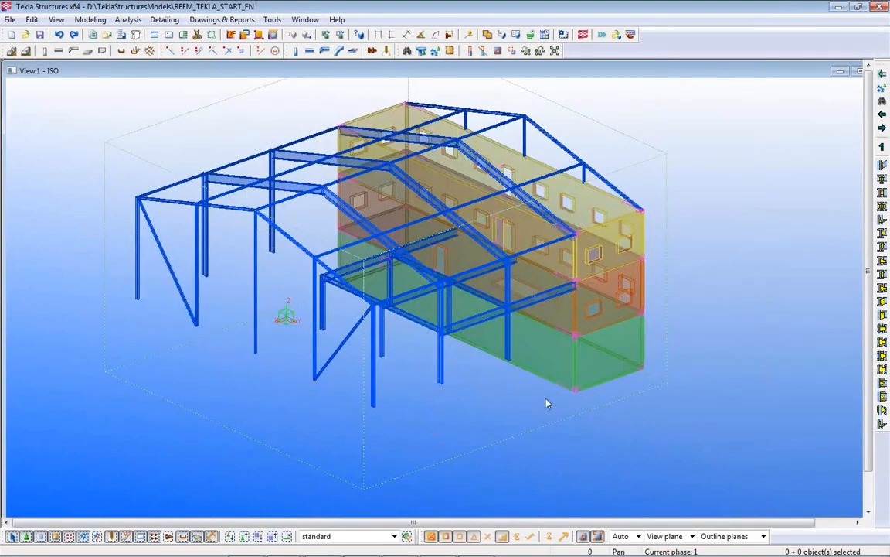
Examine the steel hall frames, the inner platform and the concrete building with its slab and wall openings
{"action": "scroll", "coordinate": [423, 236], "scroll_direction": "up", "scroll_amount": 1}
{"action": "scroll", "coordinate": [422, 236], "scroll_direction": "up", "scroll_amount": 3}
{"action": "scroll", "coordinate": [253, 214], "scroll_direction": "up", "scroll_amount": 2}
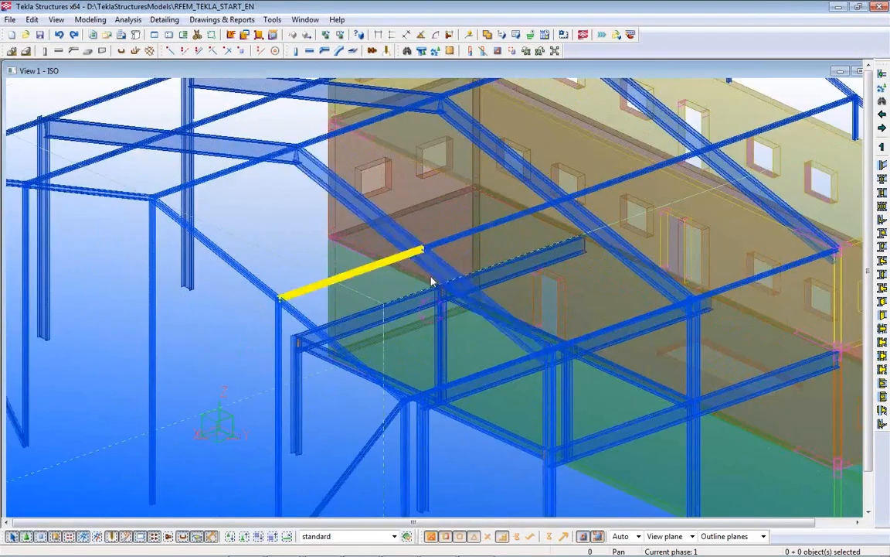
{"action": "scroll", "coordinate": [657, 249], "scroll_direction": "down", "scroll_amount": 4}
{"action": "middle_click_drag", "start_coordinate": [692, 290], "coordinate": [441, 308]}
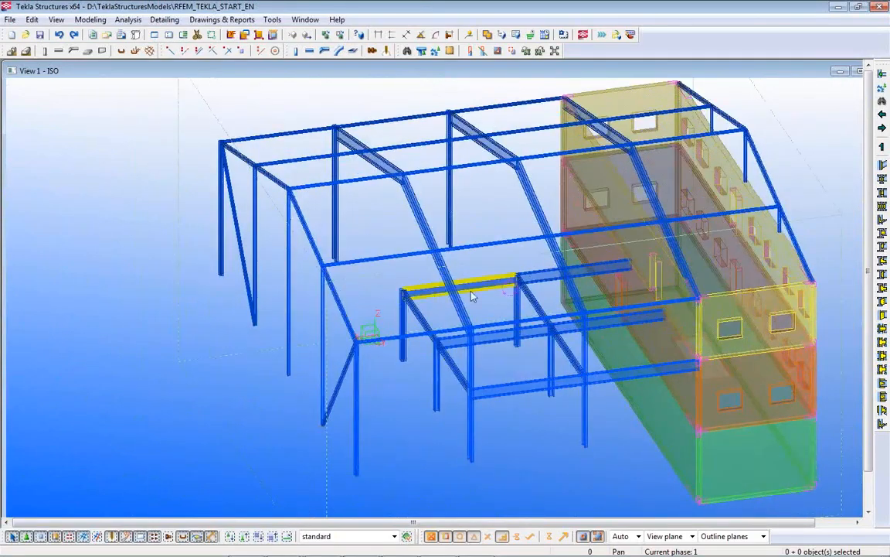
{"action": "middle_click_drag", "start_coordinate": [592, 334], "coordinate": [578, 363], "text": "ctrl"}
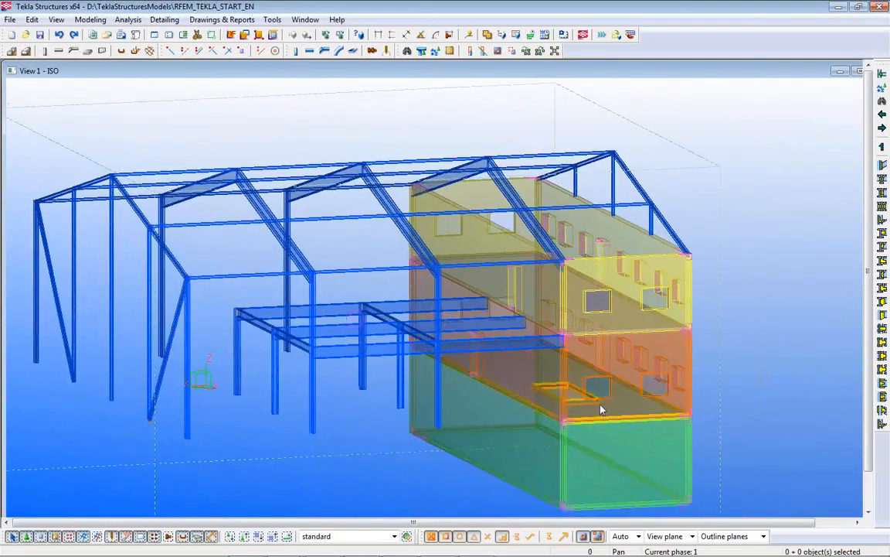
{"action": "scroll", "coordinate": [600, 410], "scroll_direction": "up", "scroll_amount": 3}
{"action": "scroll", "coordinate": [600, 409], "scroll_direction": "up", "scroll_amount": 2}
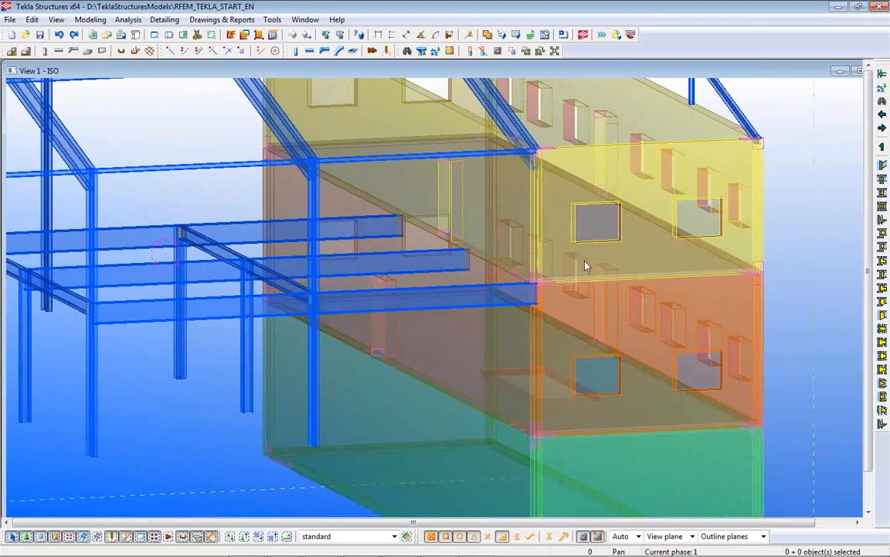
{"action": "middle_click_drag", "start_coordinate": [563, 292], "coordinate": [585, 343], "text": "ctrl"}
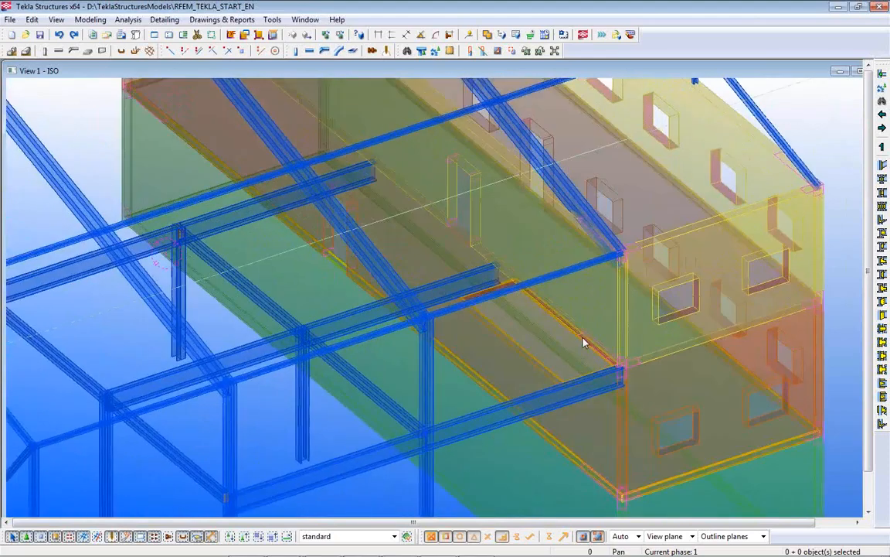
{"action": "scroll", "coordinate": [585, 343], "scroll_direction": "down", "scroll_amount": 5}
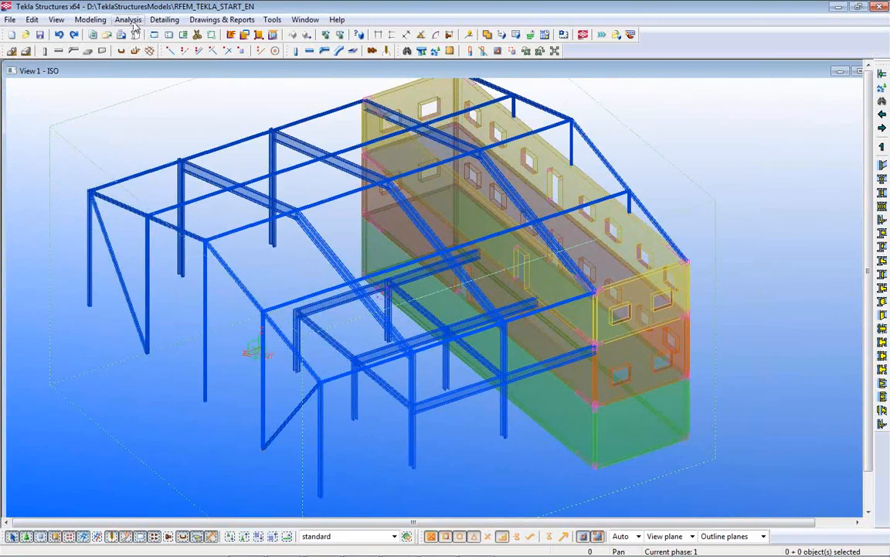
Open the Analysis & Design Models list, move it clear of the structure and display the Concrete Part analysis model
{"action": "left_click", "coordinate": [128, 19]}
{"action": "left_click", "coordinate": [146, 52]}
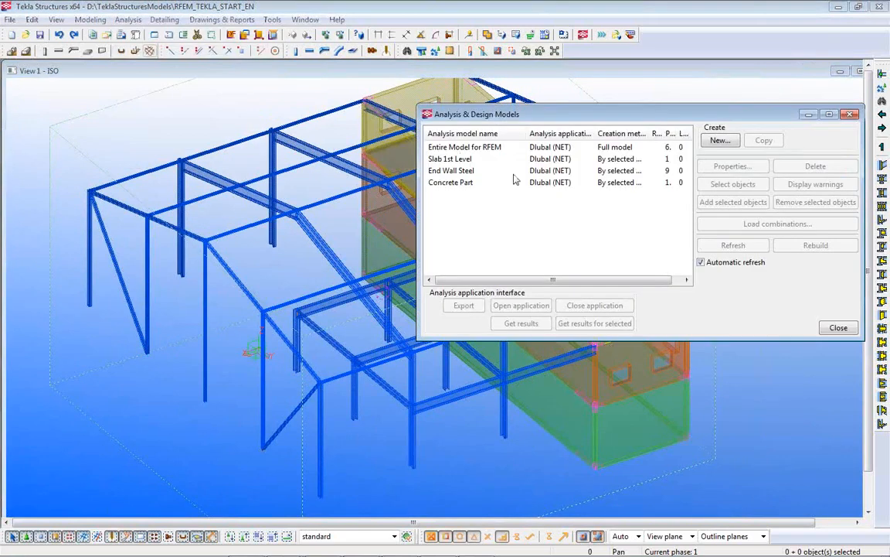
{"action": "left_click_drag", "start_coordinate": [570, 117], "coordinate": [631, 299]}
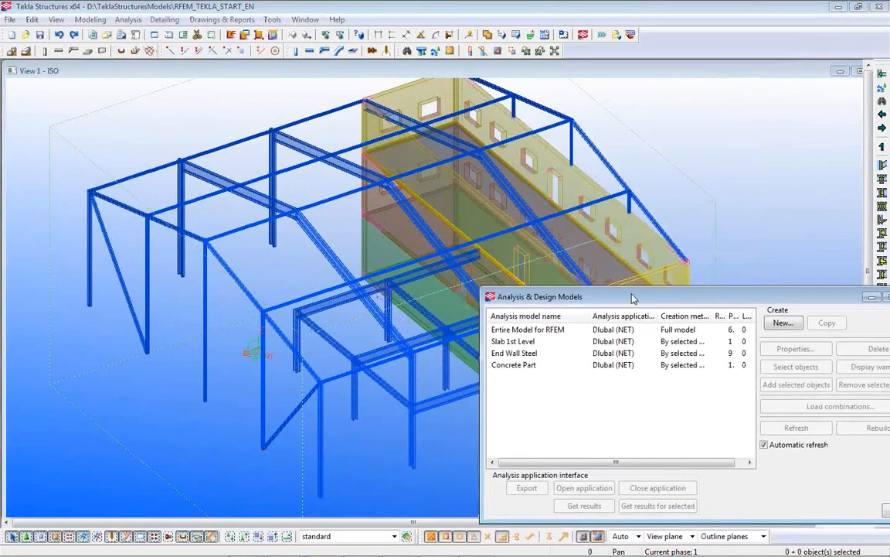
{"action": "left_click", "coordinate": [515, 365]}
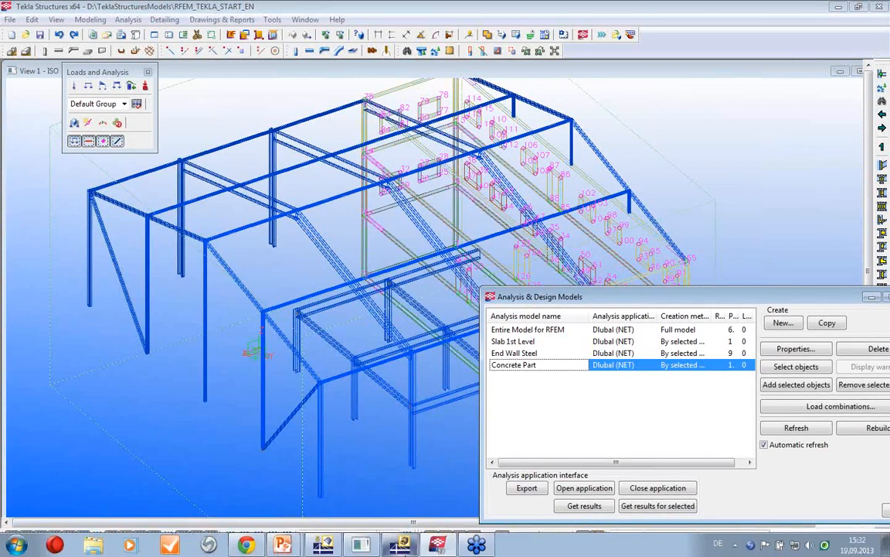
Switch to RFEM, import Concrete Part from Tekla as an analytical model with rigid links, replacing the existing data, and hide the grid
{"action": "left_click", "coordinate": [328, 543]}
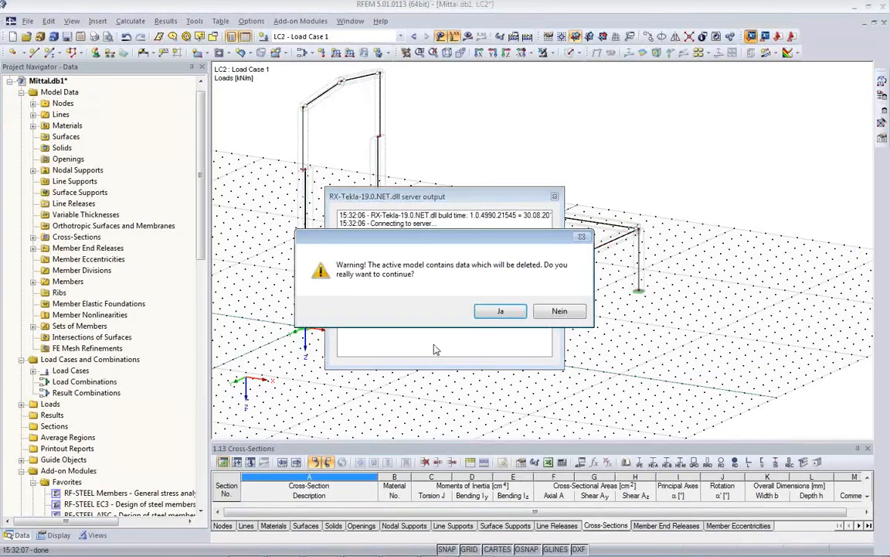
{"action": "left_click", "coordinate": [500, 311]}
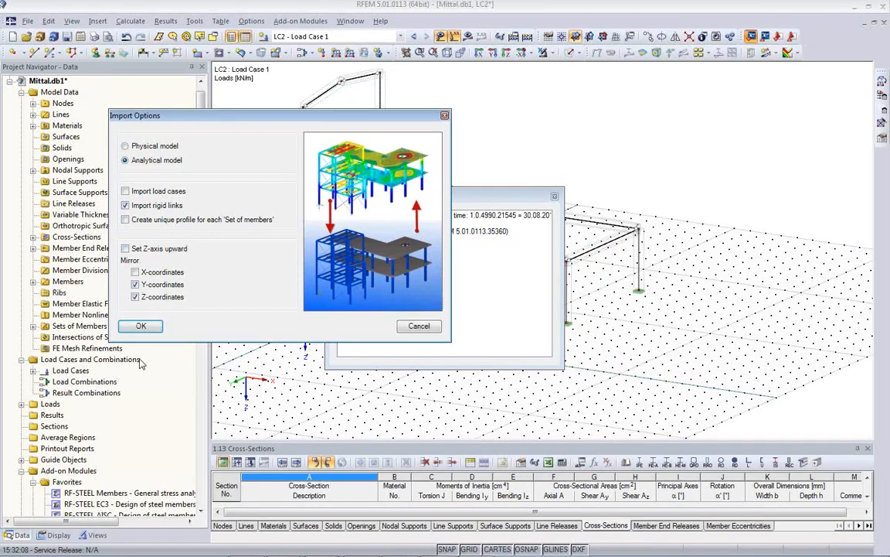
{"action": "left_click", "coordinate": [141, 325]}
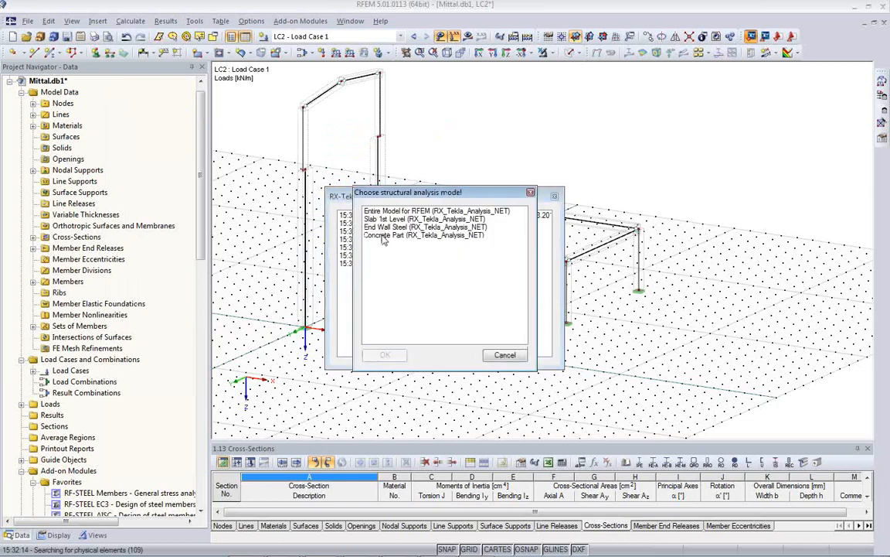
{"action": "left_click", "coordinate": [383, 235]}
{"action": "left_click", "coordinate": [386, 355]}
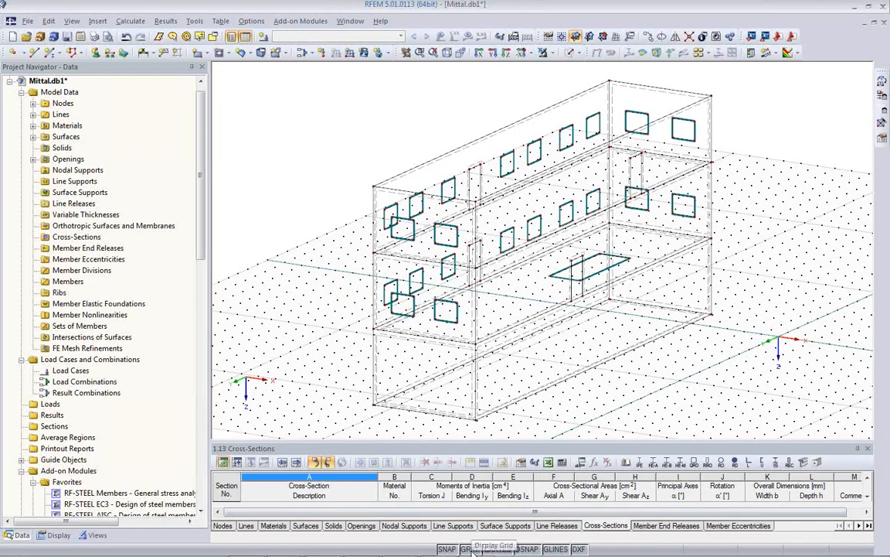
{"action": "left_click", "coordinate": [469, 549]}
{"action": "middle_click_drag", "start_coordinate": [517, 338], "coordinate": [374, 361], "text": "ctrl"}
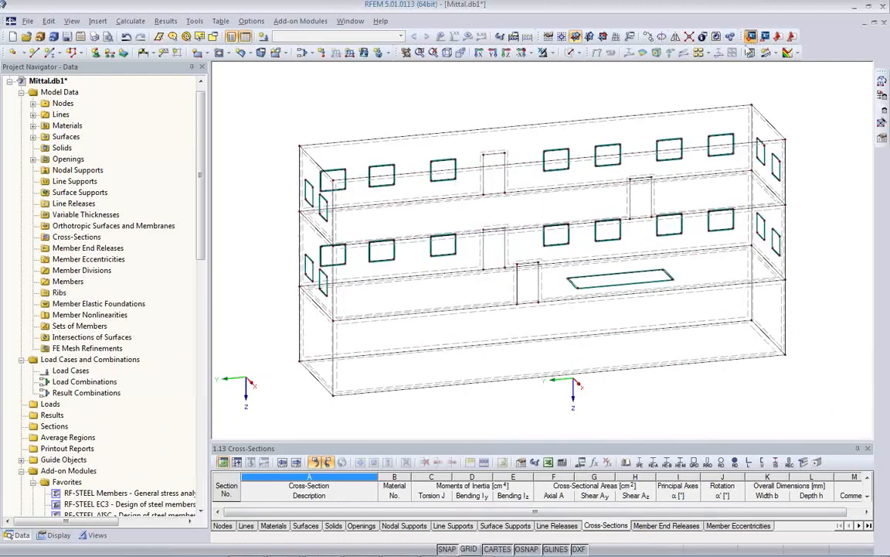
Import the Slab 1st Level analytical model from Tekla over the existing data and show the slab in solid rendering
{"action": "left_click", "coordinate": [750, 36]}
{"action": "left_click", "coordinate": [501, 311]}
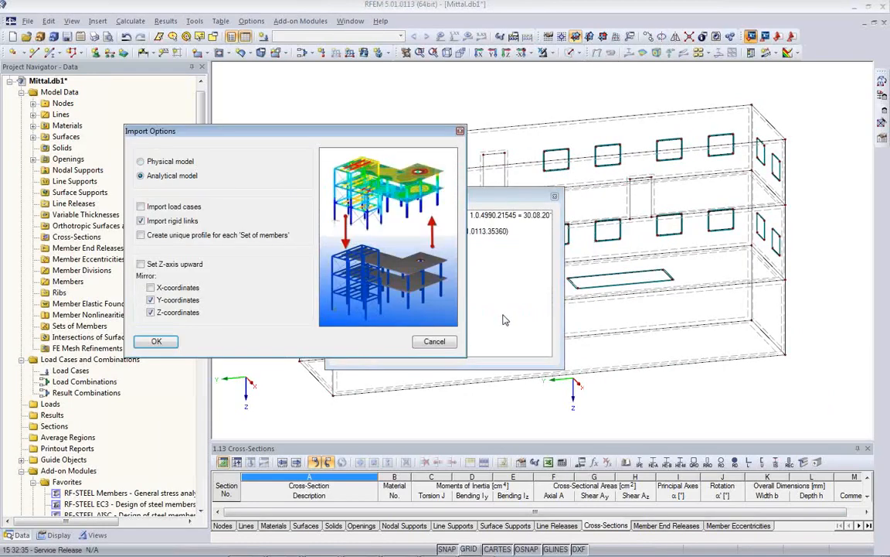
{"action": "left_click", "coordinate": [159, 343]}
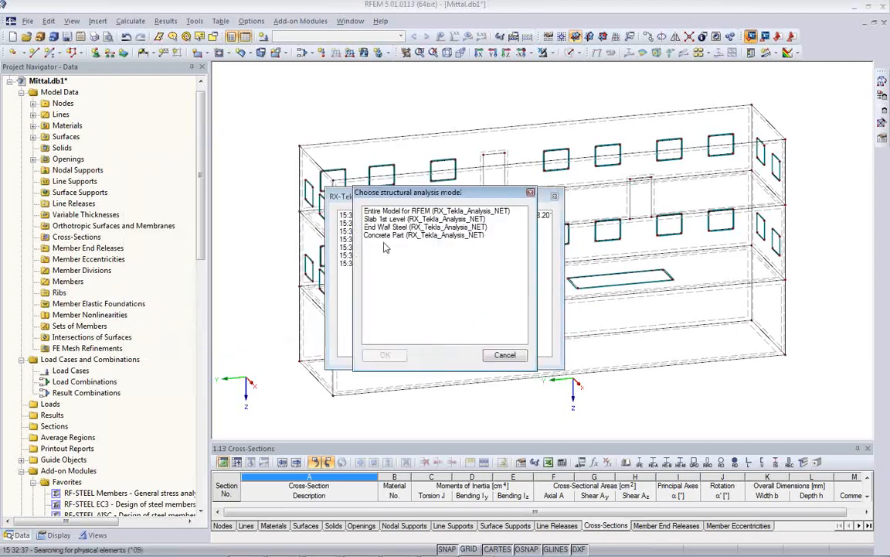
{"action": "left_click", "coordinate": [387, 219]}
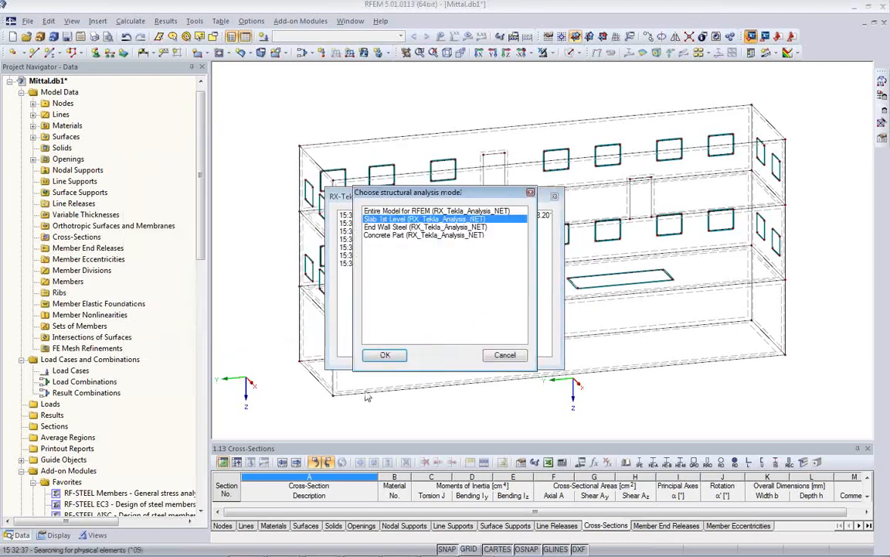
{"action": "left_click", "coordinate": [386, 356]}
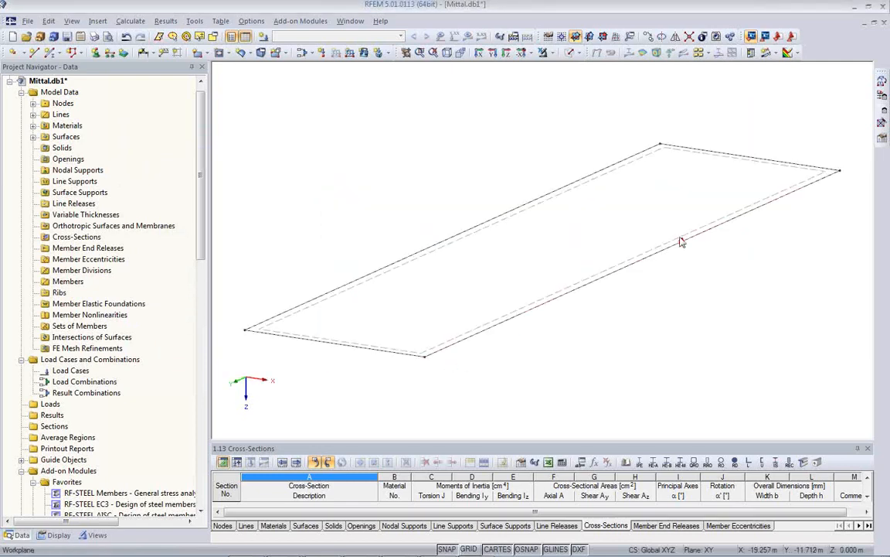
{"action": "left_click", "coordinate": [572, 52]}
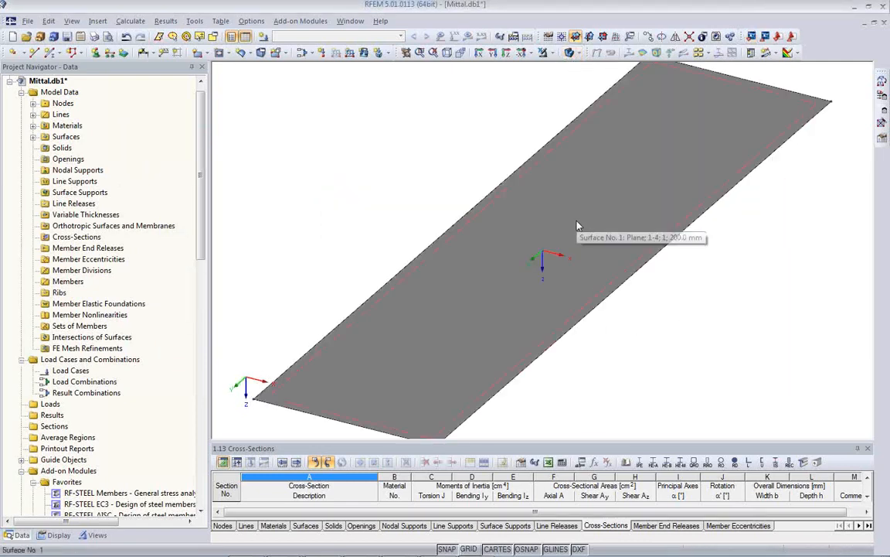
Import the End Wall Steel analytical model from Tekla with rigid links, replacing the slab, and view the frame from a new angle
{"action": "left_click", "coordinate": [750, 36]}
{"action": "key", "text": "Return"}
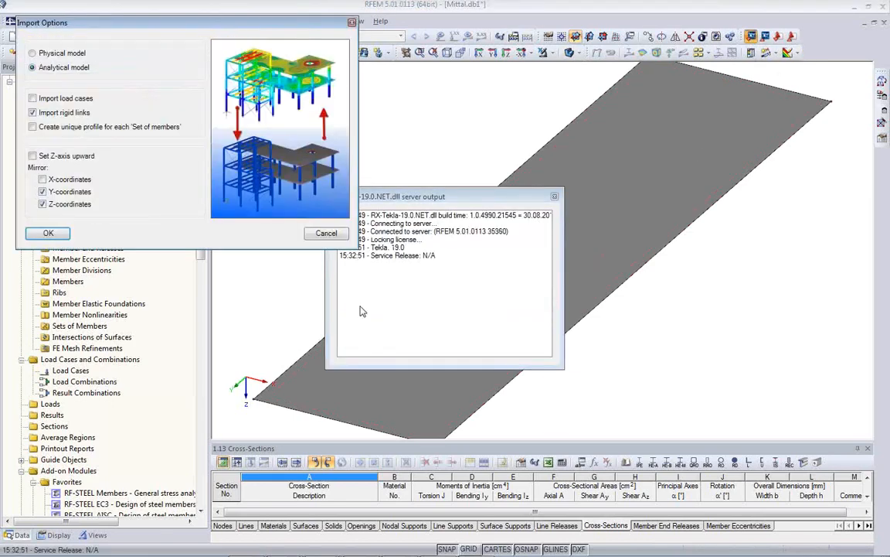
{"action": "left_click", "coordinate": [46, 232]}
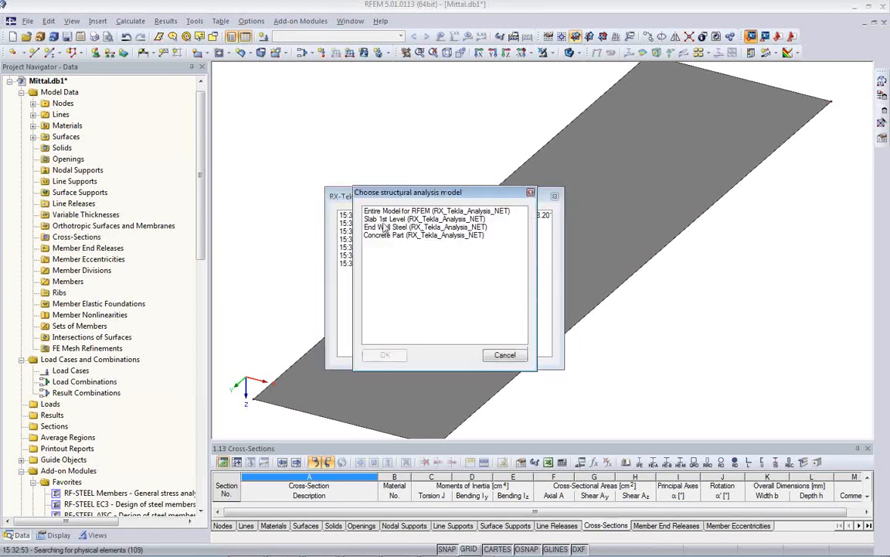
{"action": "left_click", "coordinate": [384, 227]}
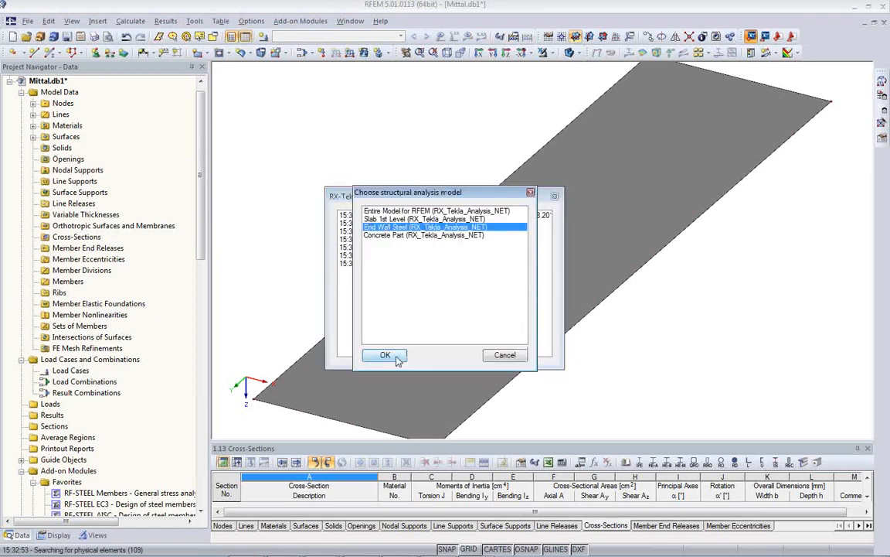
{"action": "left_click", "coordinate": [394, 357]}
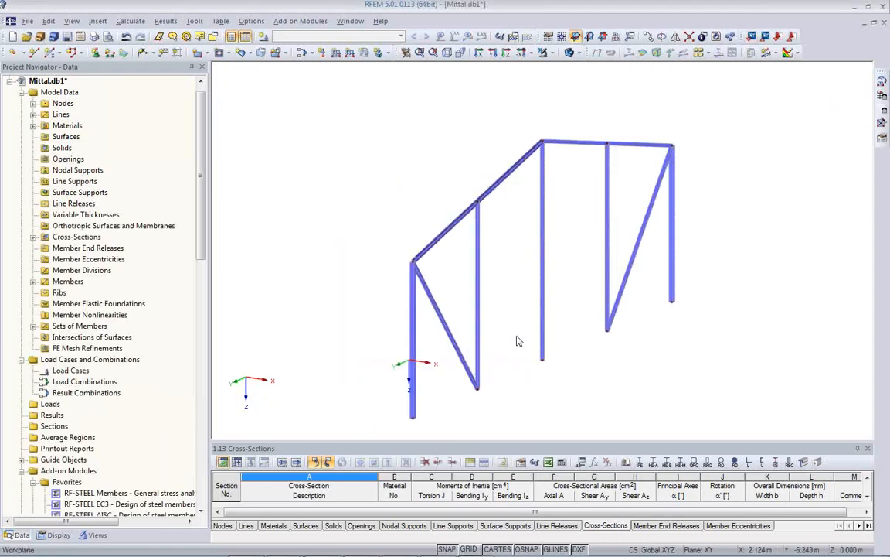
{"action": "mouse_move", "coordinate": [546, 294]}
{"action": "middle_mouse_down", "text": "ctrl"}
{"action": "mouse_move", "coordinate": [473, 261]}
{"action": "mouse_move", "coordinate": [694, 225]}
{"action": "mouse_move", "coordinate": [474, 278]}
{"action": "mouse_move", "coordinate": [532, 292]}
{"action": "middle_mouse_up", "text": "ctrl"}
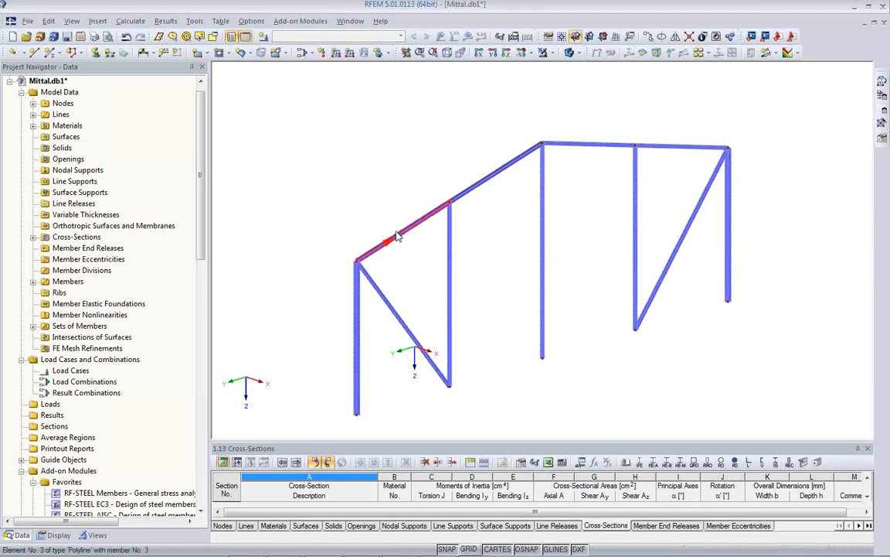
Switch to Tekla Structures, reopen the Analysis & Design Models list and display the Entire Model for RFEM analysis model
{"action": "left_click", "coordinate": [477, 187]}
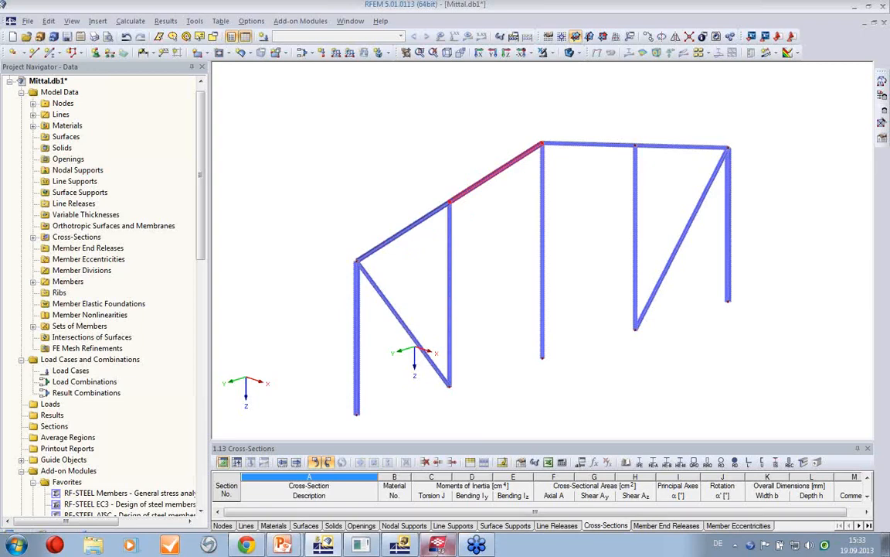
{"action": "left_click", "coordinate": [454, 546]}
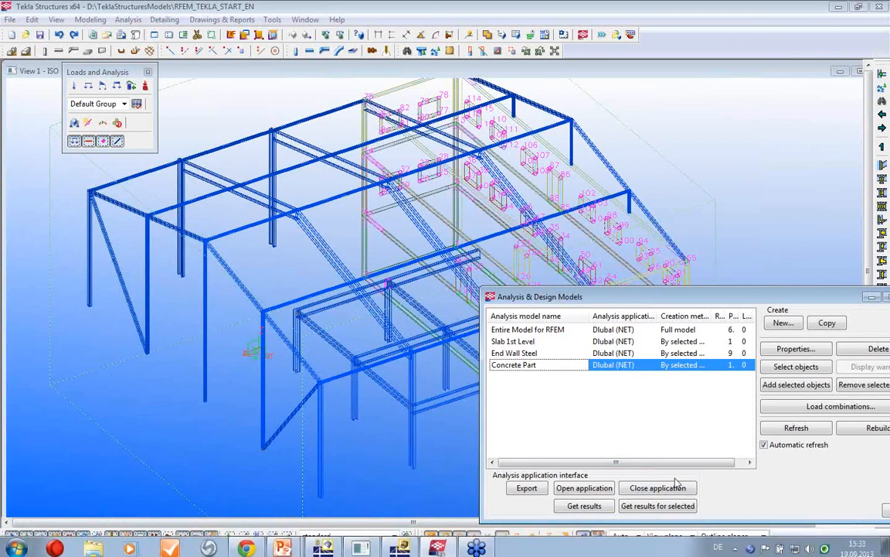
{"action": "left_click_drag", "start_coordinate": [708, 301], "coordinate": [466, 214]}
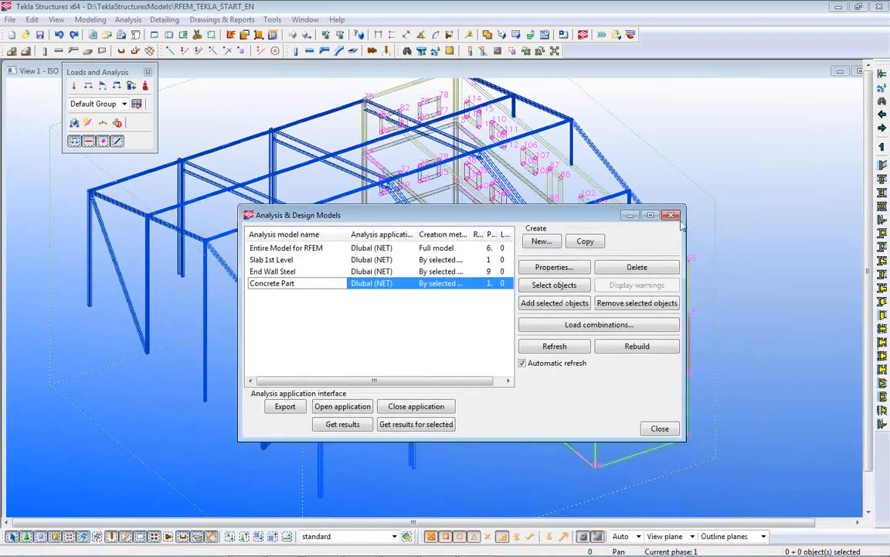
{"action": "left_click", "coordinate": [672, 216]}
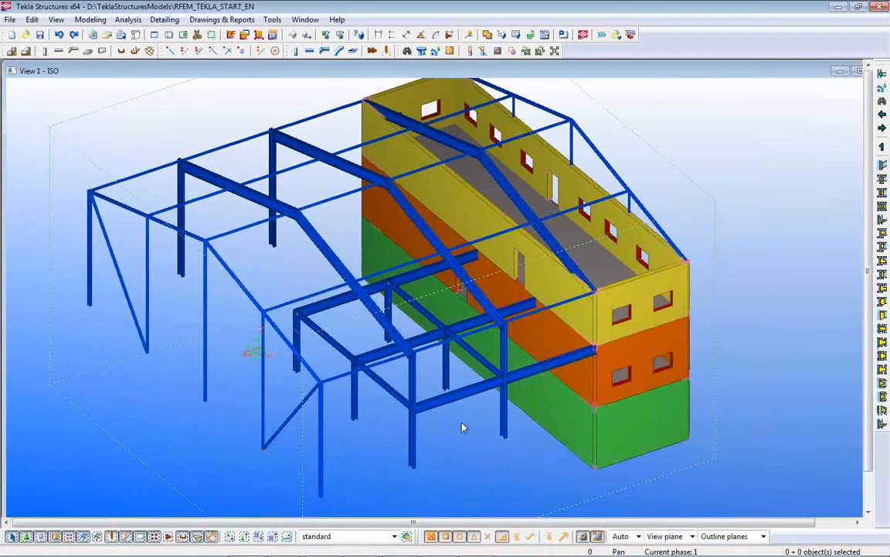
{"action": "left_click", "coordinate": [128, 19]}
{"action": "left_click", "coordinate": [154, 53]}
{"action": "left_click", "coordinate": [286, 247]}
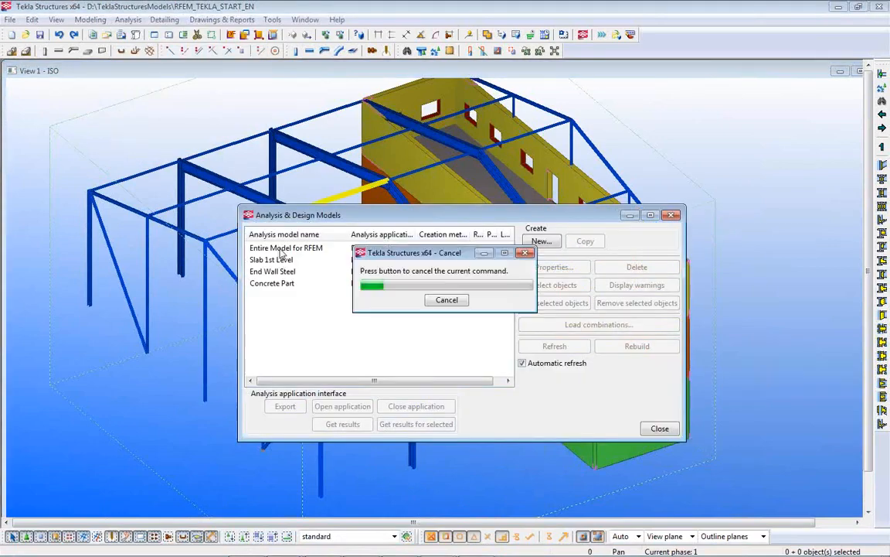
{"action": "left_click_drag", "start_coordinate": [492, 222], "coordinate": [696, 465]}
Open the analysis node properties for the support at the foot of the front corner column
{"action": "scroll", "coordinate": [402, 375], "scroll_direction": "up", "scroll_amount": 6}
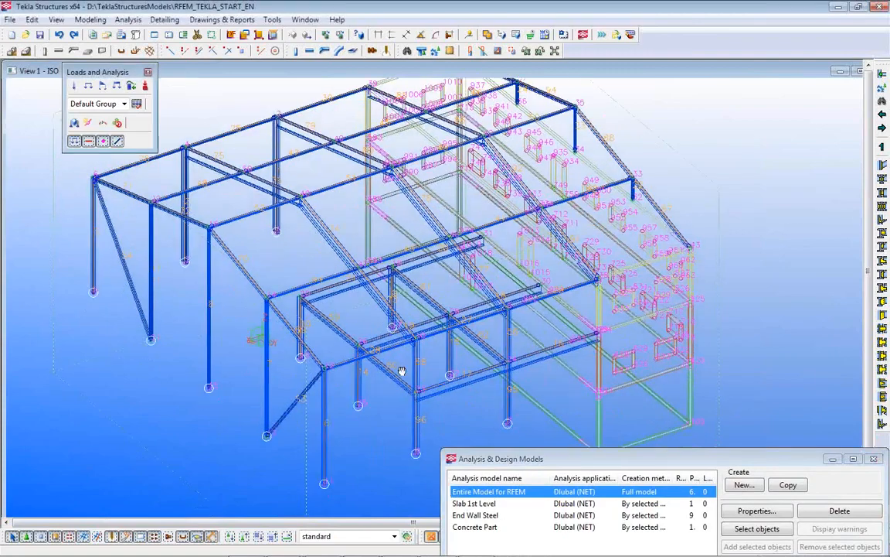
{"action": "scroll", "coordinate": [394, 378], "scroll_direction": "up", "scroll_amount": 3}
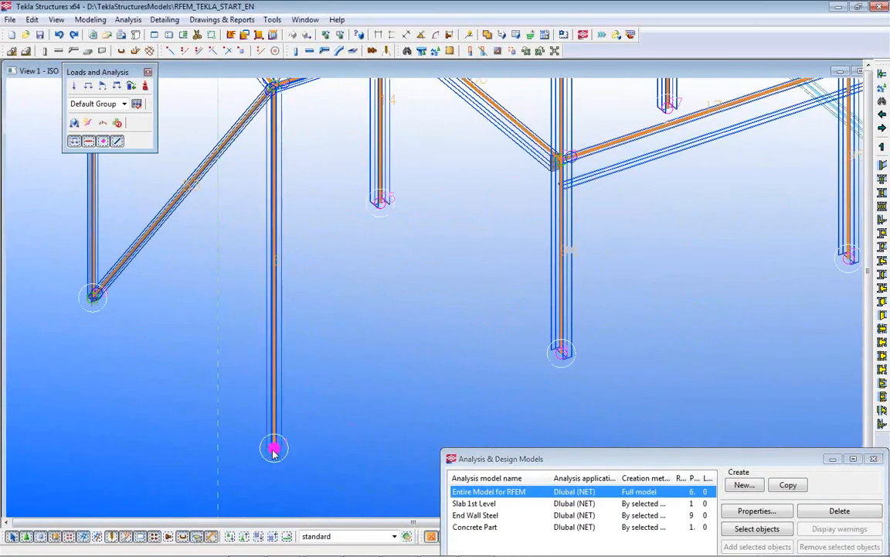
{"action": "double_click", "coordinate": [275, 448]}
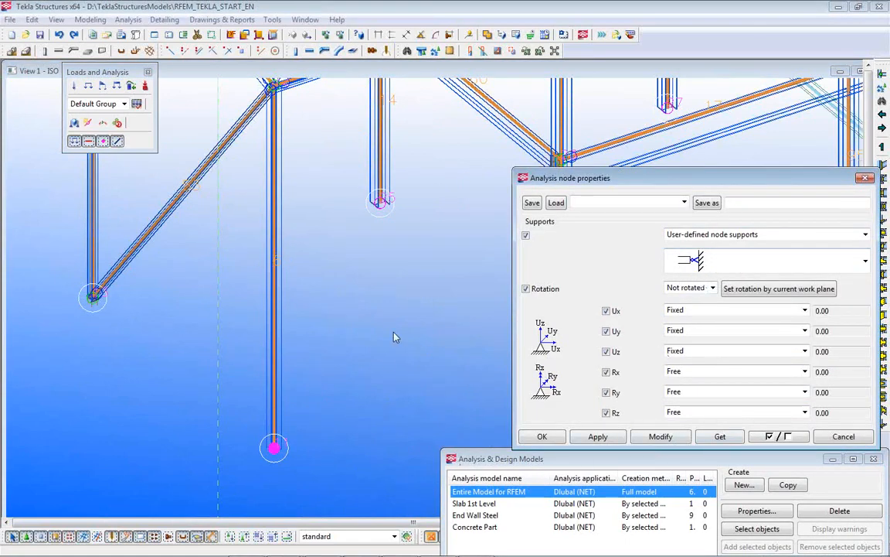
Examine the analysis member axes and their connection nodes across the steel frame
{"action": "middle_click_drag", "start_coordinate": [407, 300], "coordinate": [378, 453]}
{"action": "scroll", "coordinate": [359, 172], "scroll_direction": "up", "scroll_amount": 4}
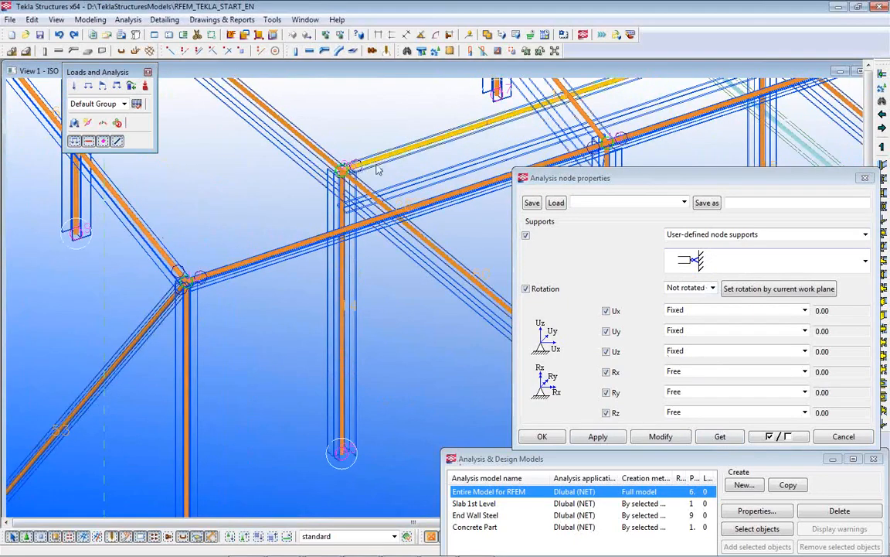
{"action": "middle_click_drag", "start_coordinate": [395, 242], "coordinate": [236, 393]}
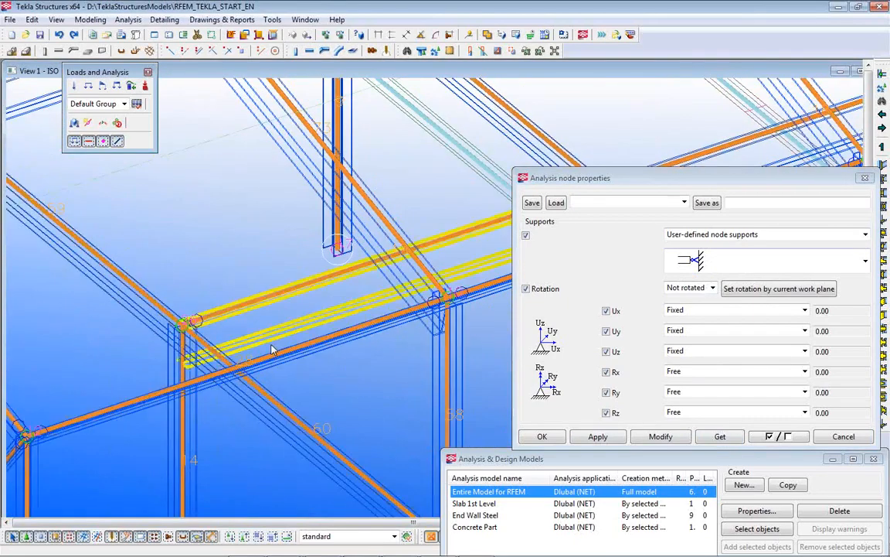
{"action": "scroll", "coordinate": [272, 344], "scroll_direction": "down", "scroll_amount": 2}
{"action": "scroll", "coordinate": [272, 344], "scroll_direction": "down", "scroll_amount": 2}
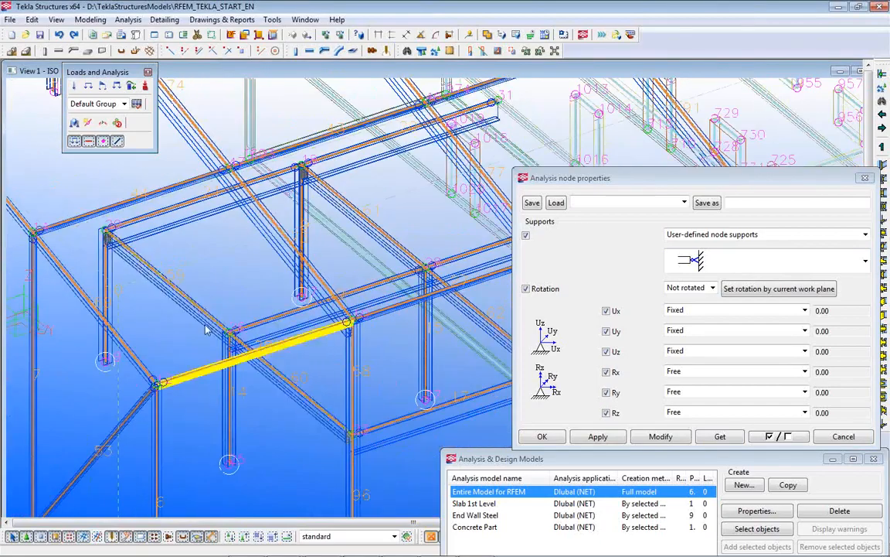
{"action": "middle_click_drag", "start_coordinate": [423, 316], "coordinate": [323, 456]}
{"action": "scroll", "coordinate": [332, 408], "scroll_direction": "down", "scroll_amount": 3}
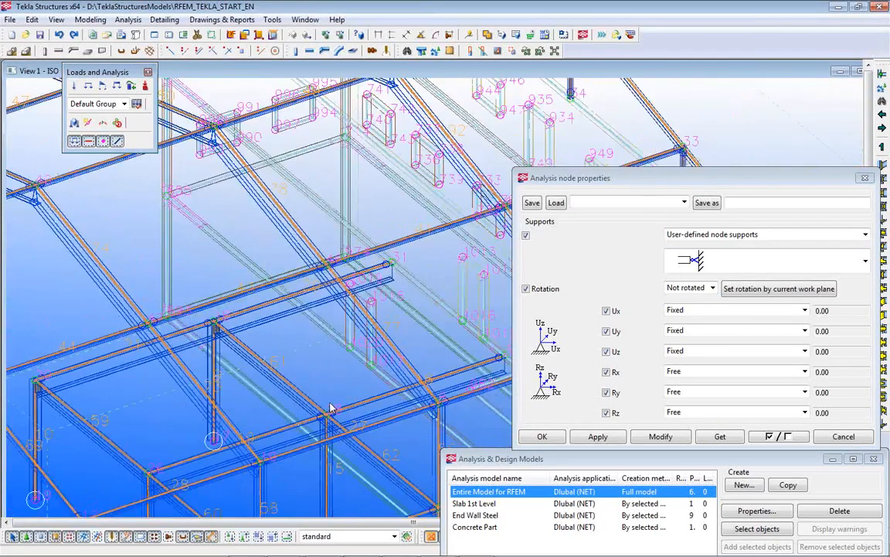
{"action": "scroll", "coordinate": [309, 338], "scroll_direction": "down", "scroll_amount": 3}
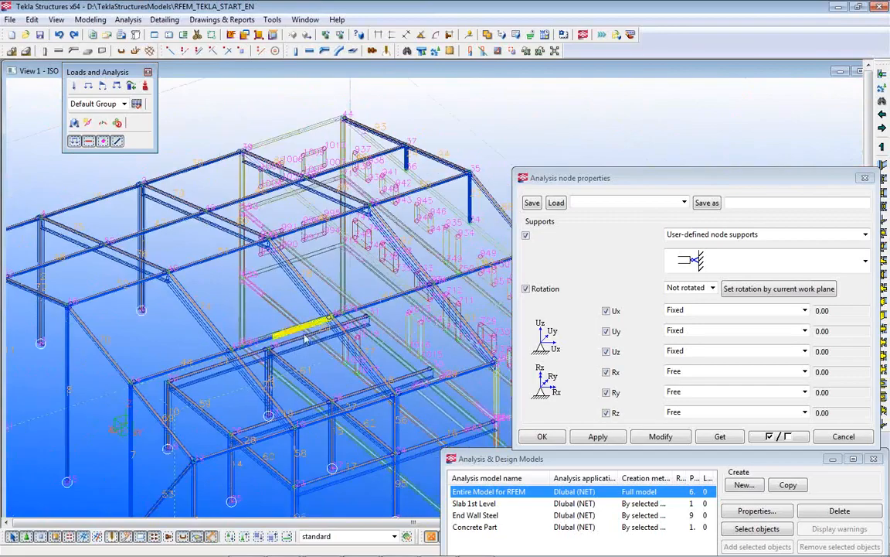
Inspect the beam joint on the low steel frame by selecting the cross beam and the edge beam that meet there
{"action": "scroll", "coordinate": [202, 405], "scroll_direction": "up", "scroll_amount": 5}
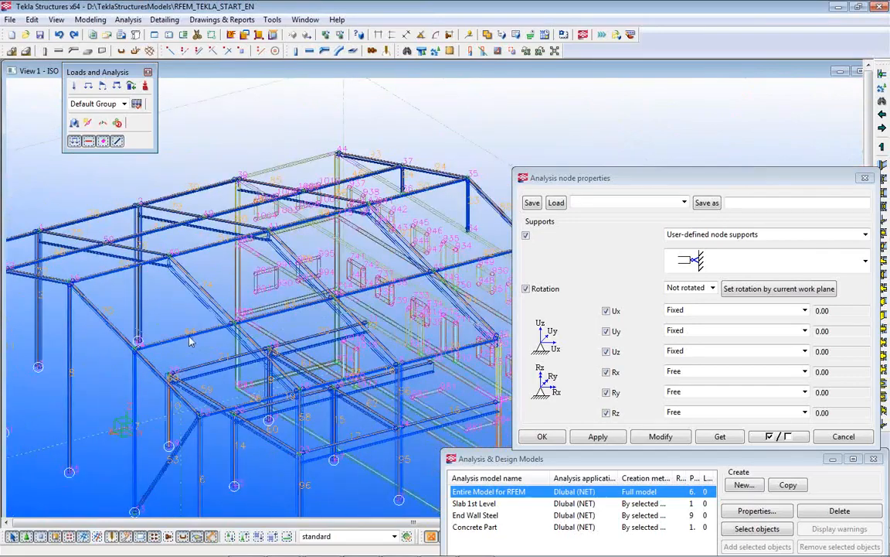
{"action": "scroll", "coordinate": [202, 404], "scroll_direction": "up", "scroll_amount": 5}
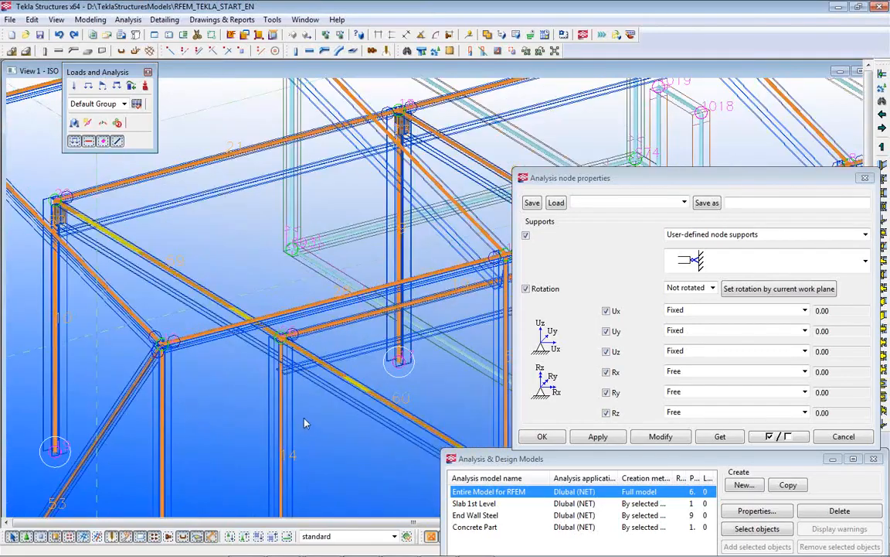
{"action": "scroll", "coordinate": [308, 391], "scroll_direction": "up", "scroll_amount": 3}
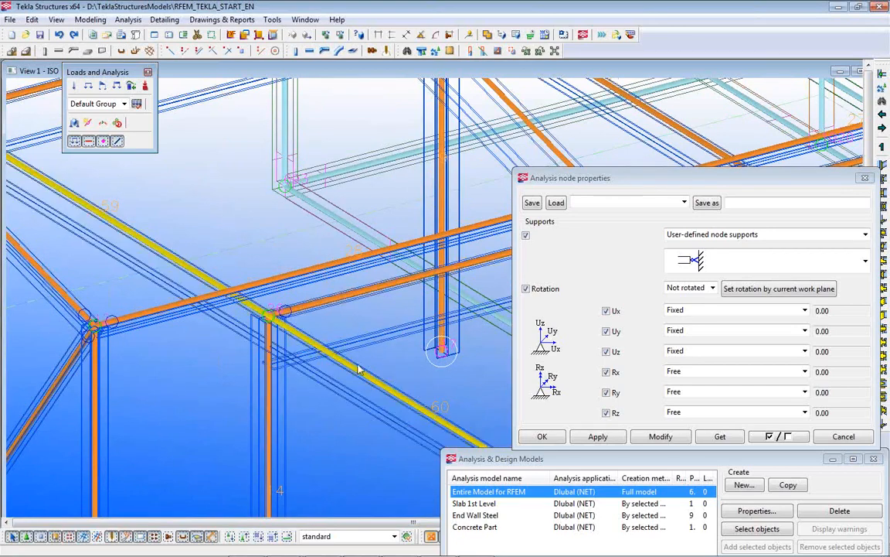
{"action": "middle_click_drag", "start_coordinate": [338, 358], "coordinate": [225, 360]}
{"action": "scroll", "coordinate": [223, 360], "scroll_direction": "down", "scroll_amount": 4}
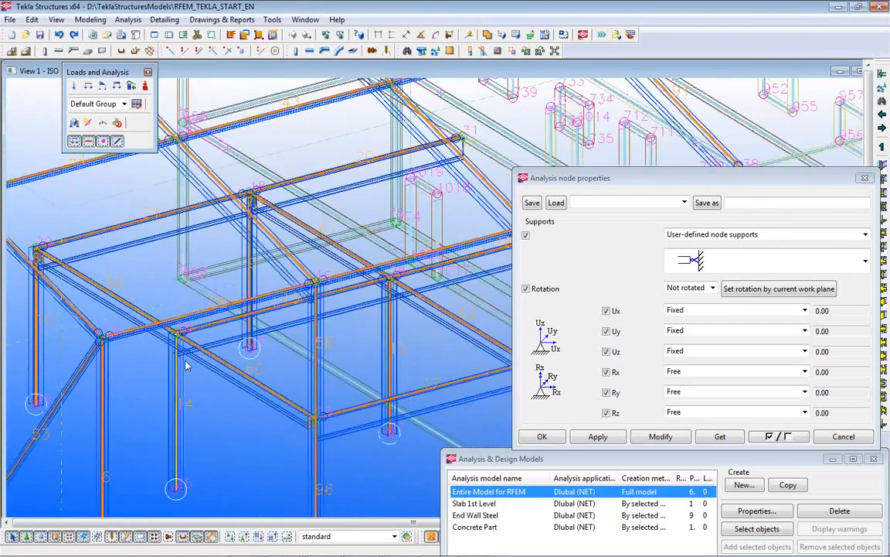
{"action": "scroll", "coordinate": [258, 350], "scroll_direction": "up", "scroll_amount": 1}
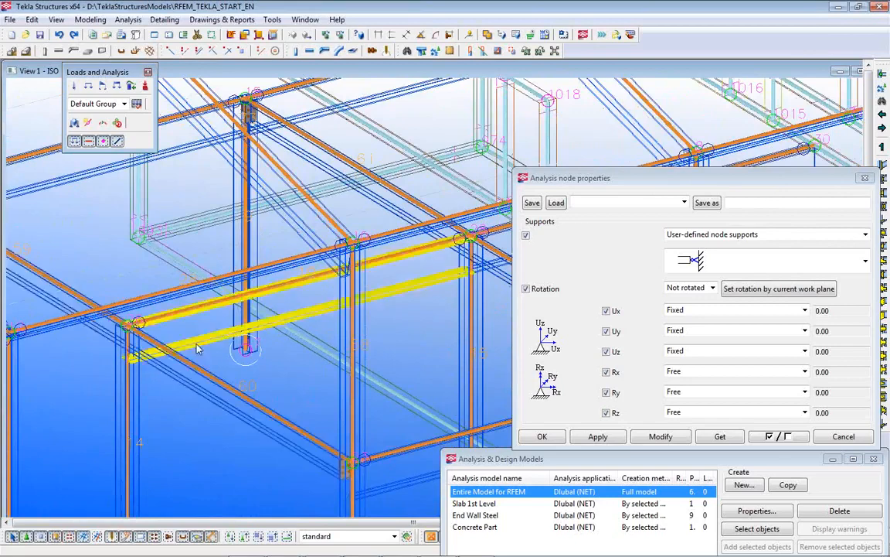
{"action": "left_click", "coordinate": [188, 349]}
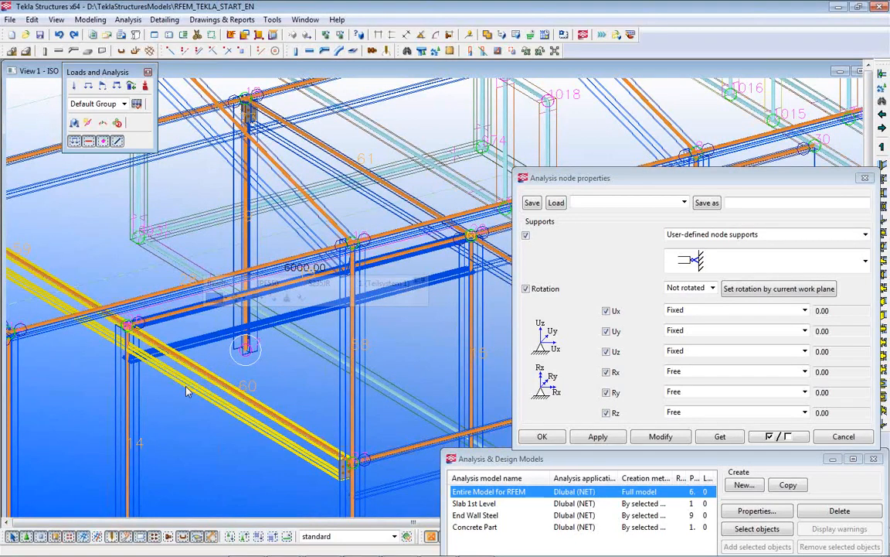
{"action": "left_click", "coordinate": [189, 348]}
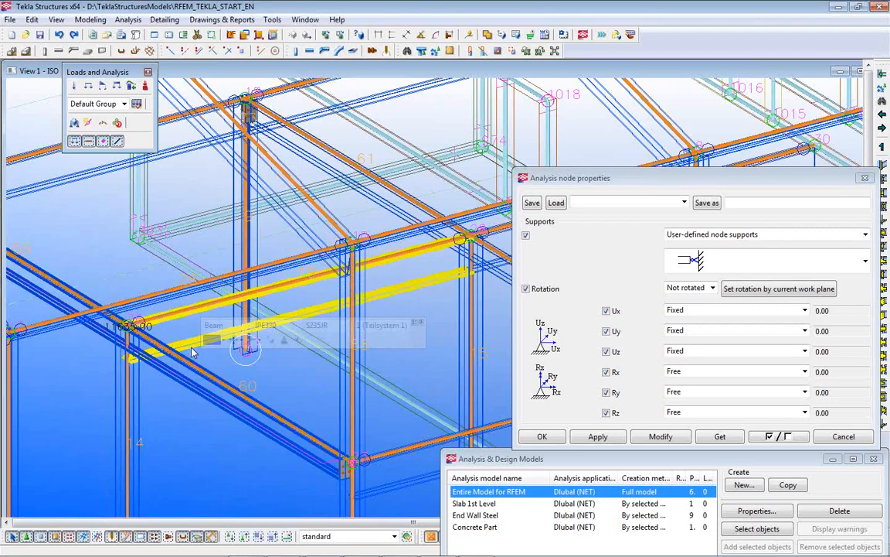
Examine the analysis nodes and edges where the concrete walls meet at the building's front corner
{"action": "scroll", "coordinate": [263, 306], "scroll_direction": "down", "scroll_amount": 5}
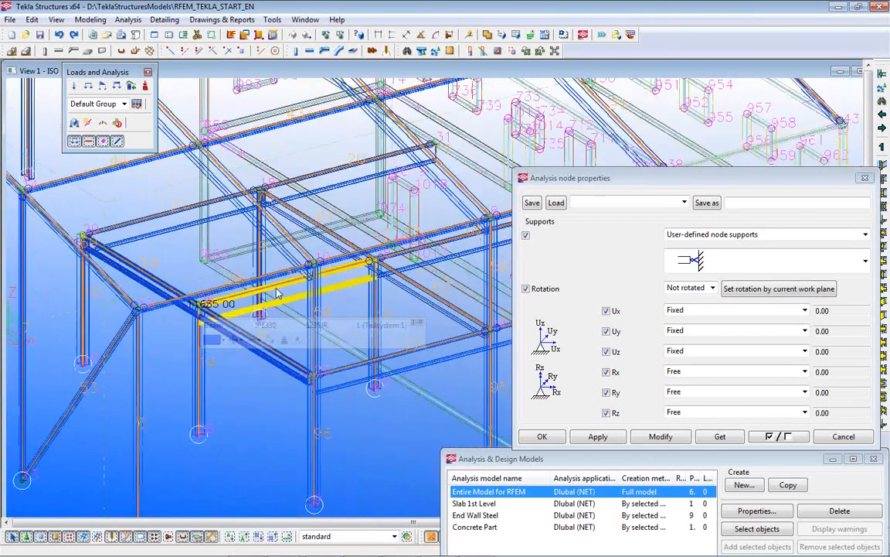
{"action": "scroll", "coordinate": [279, 292], "scroll_direction": "down", "scroll_amount": 3}
{"action": "scroll", "coordinate": [412, 390], "scroll_direction": "up", "scroll_amount": 6}
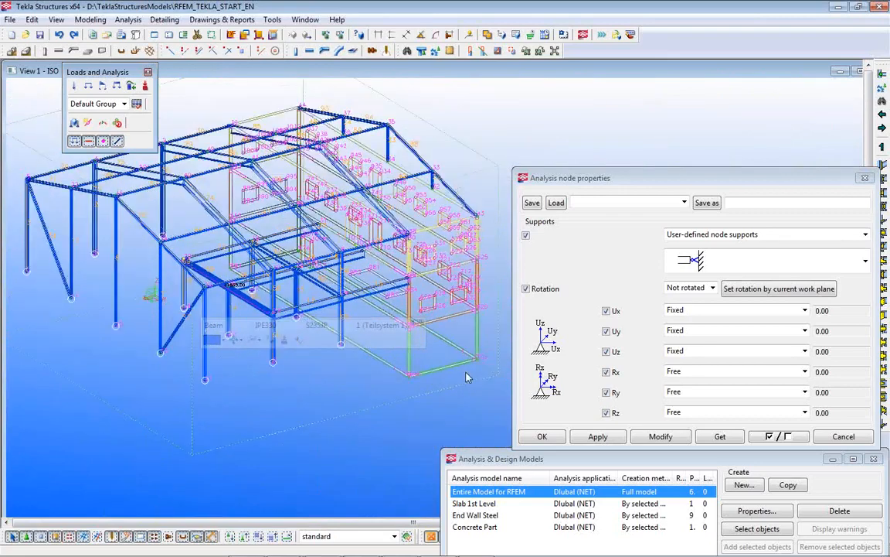
{"action": "scroll", "coordinate": [412, 389], "scroll_direction": "up", "scroll_amount": 5}
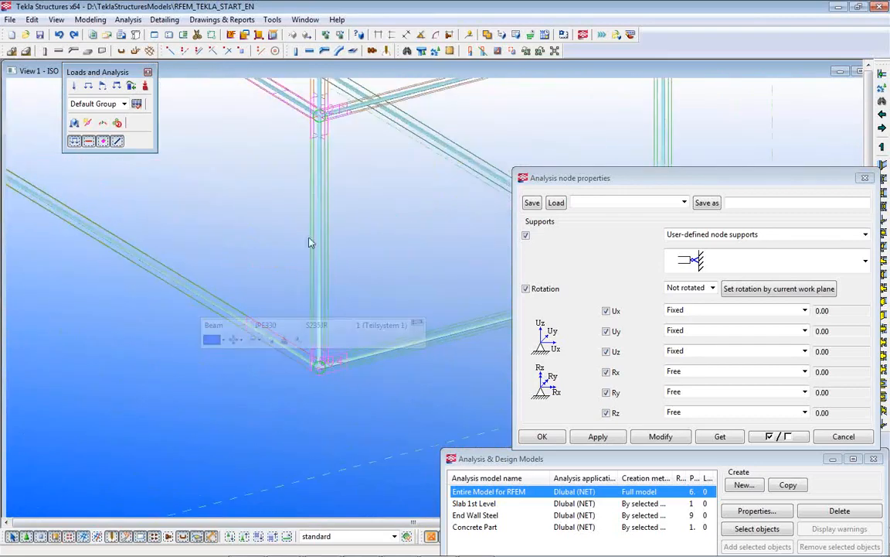
{"action": "scroll", "coordinate": [323, 289], "scroll_direction": "down", "scroll_amount": 3}
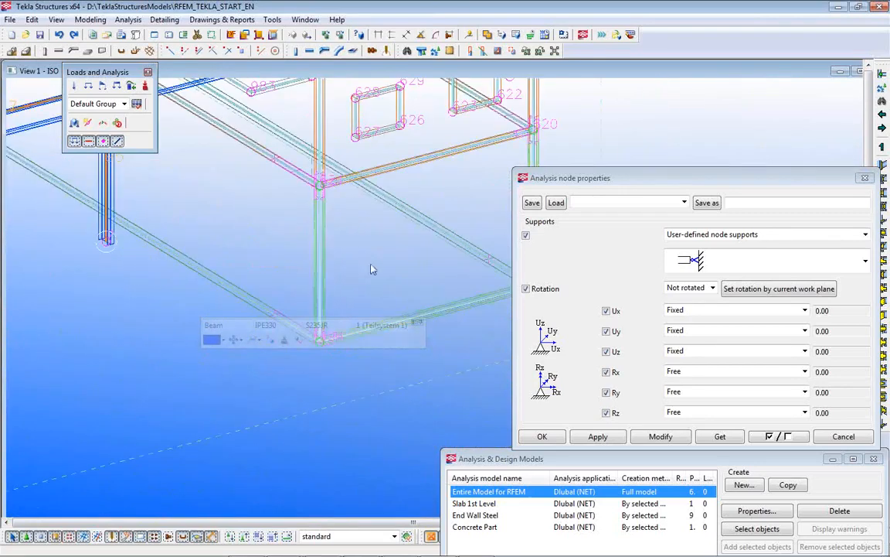
{"action": "middle_click_drag", "start_coordinate": [324, 309], "coordinate": [352, 323]}
{"action": "scroll", "coordinate": [285, 318], "scroll_direction": "up", "scroll_amount": 3}
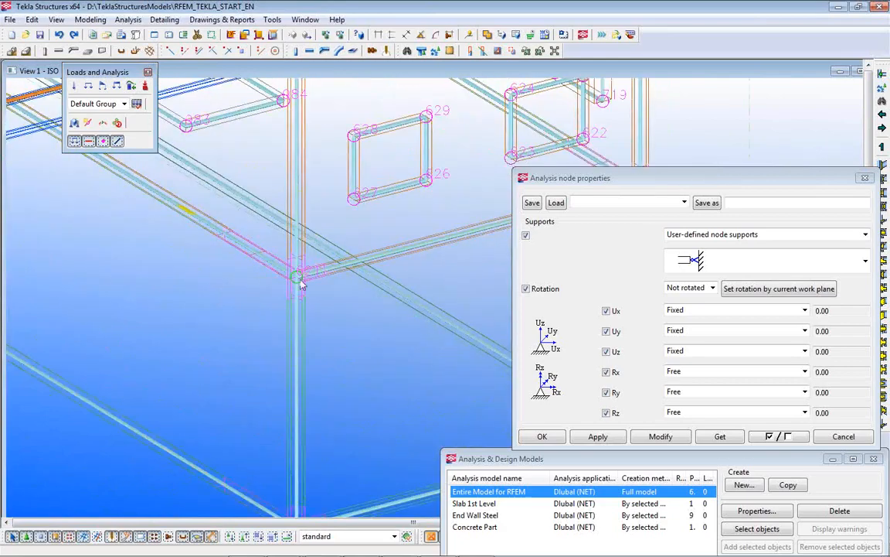
{"action": "scroll", "coordinate": [292, 334], "scroll_direction": "down", "scroll_amount": 5}
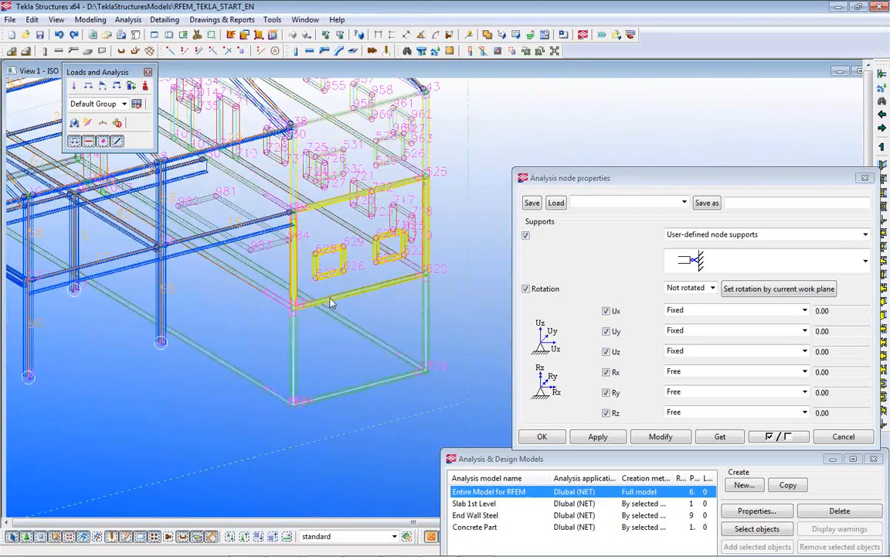
Close the Analysis & Design Models list and the node properties without changes, and return to the overall structure
{"action": "left_click_drag", "start_coordinate": [479, 449], "coordinate": [189, 246]}
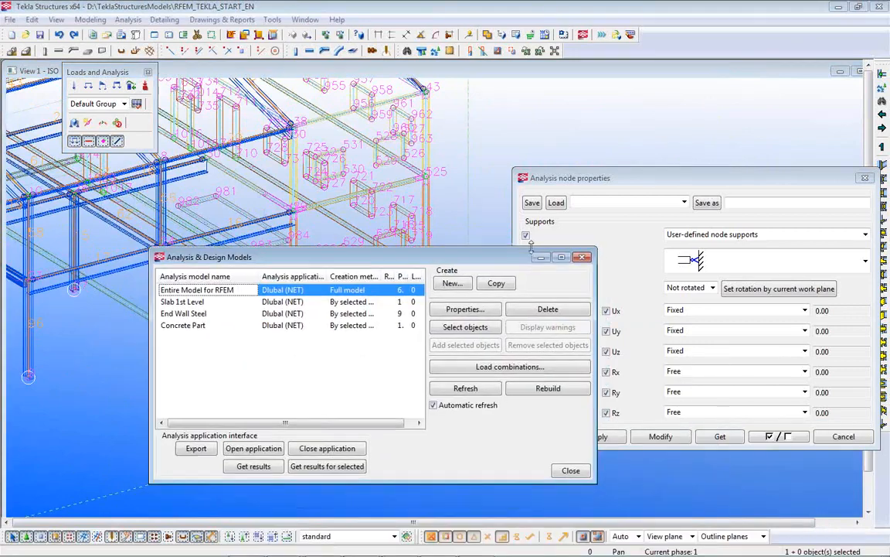
{"action": "left_click", "coordinate": [584, 257]}
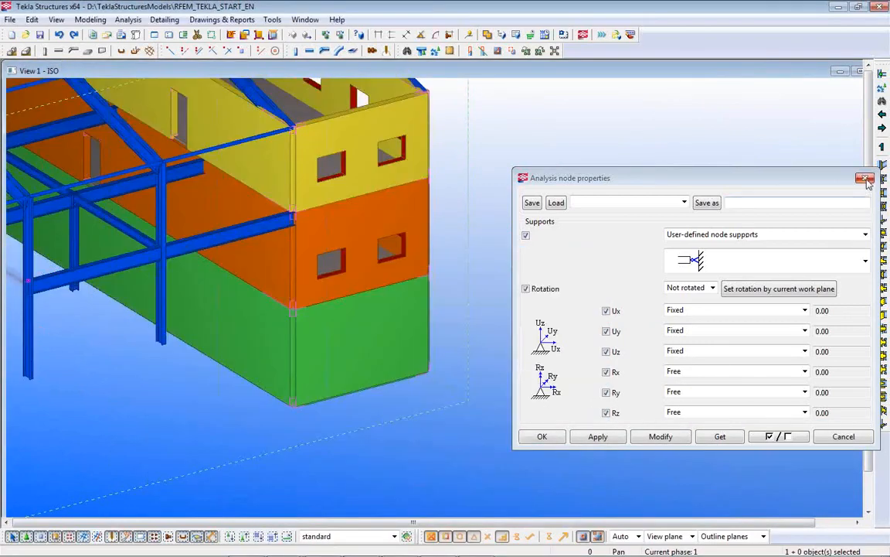
{"action": "left_click", "coordinate": [843, 436]}
{"action": "middle_click_drag", "start_coordinate": [264, 302], "coordinate": [504, 363]}
{"action": "scroll", "coordinate": [503, 362], "scroll_direction": "down", "scroll_amount": 5}
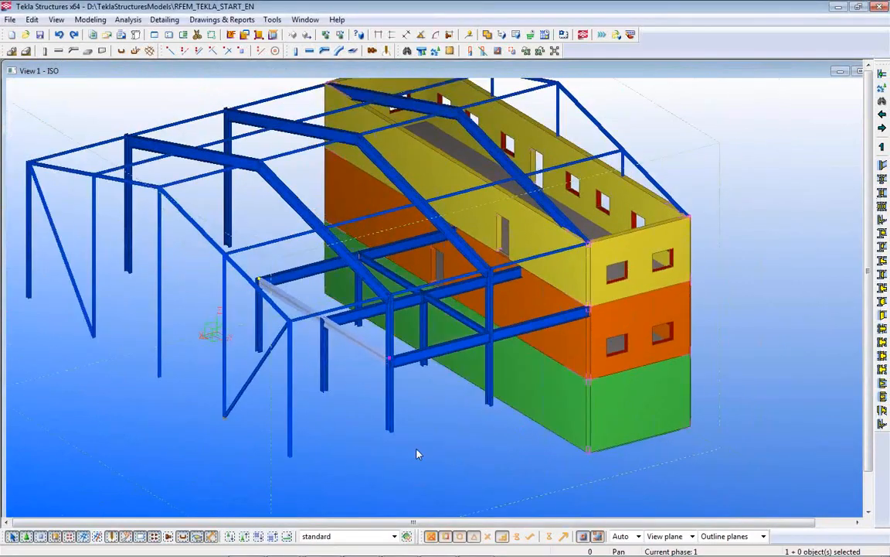
Switch to RFEM and import Entire Model for RFEM from Tekla as an analytical model with rigid links, replacing the existing data
{"action": "mouse_move", "coordinate": [322, 553]}
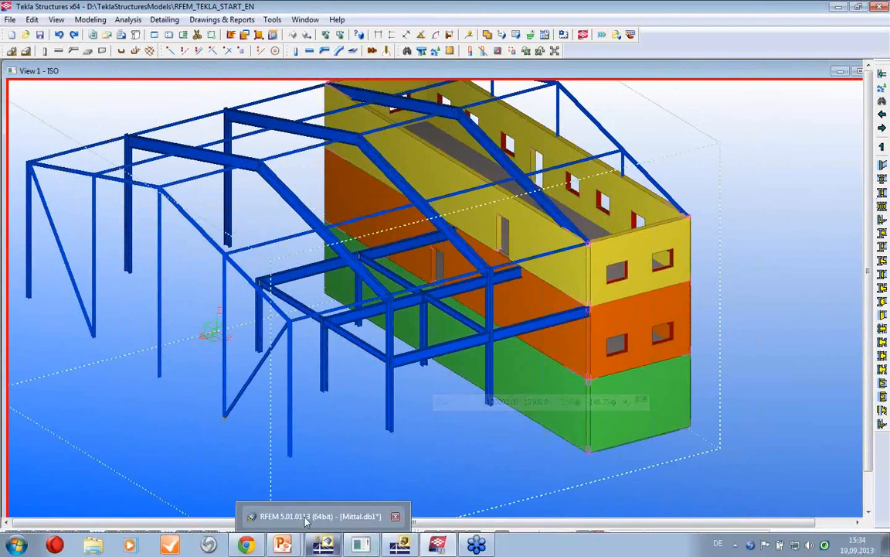
{"action": "left_click", "coordinate": [304, 512]}
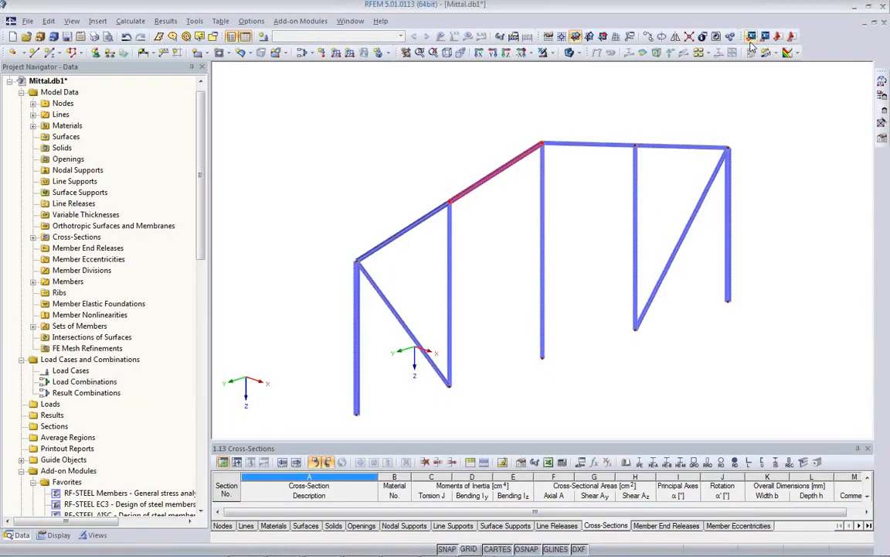
{"action": "left_click", "coordinate": [751, 37]}
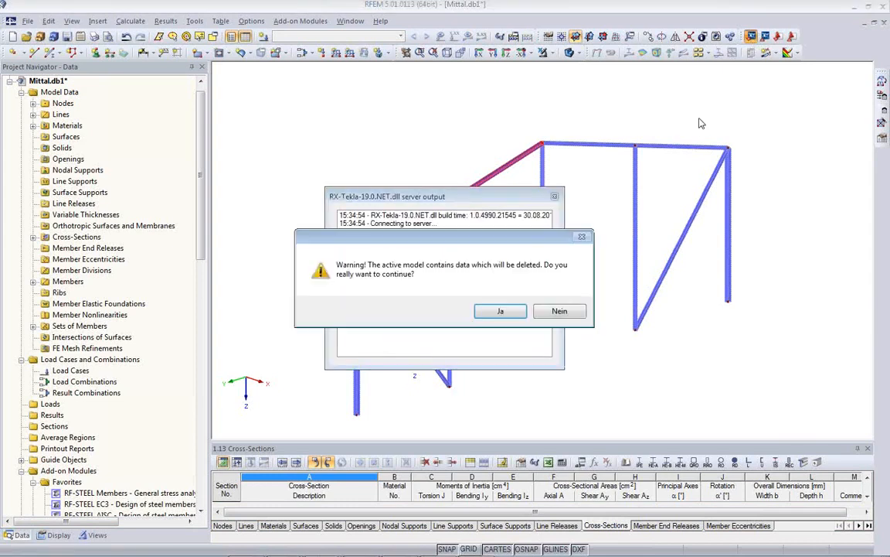
{"action": "key", "text": "Return"}
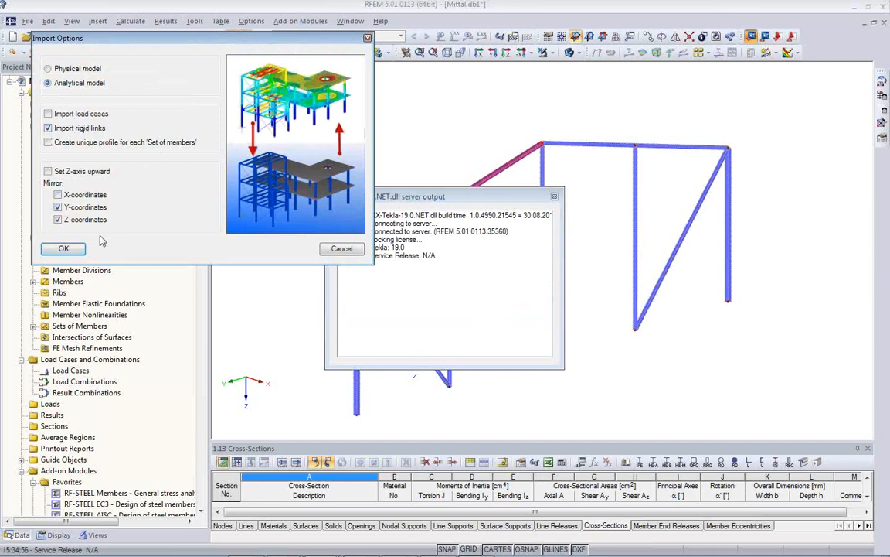
{"action": "left_click", "coordinate": [64, 248]}
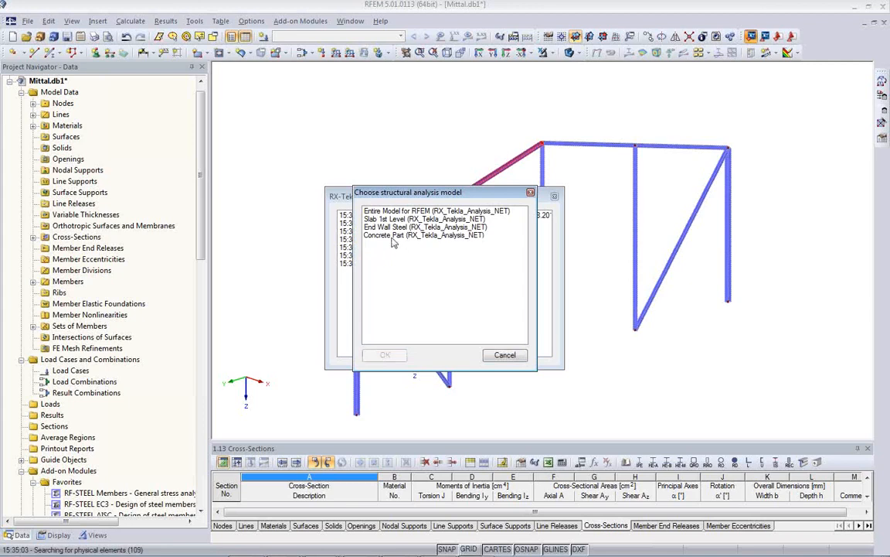
{"action": "left_click", "coordinate": [389, 211]}
{"action": "left_click", "coordinate": [387, 355]}
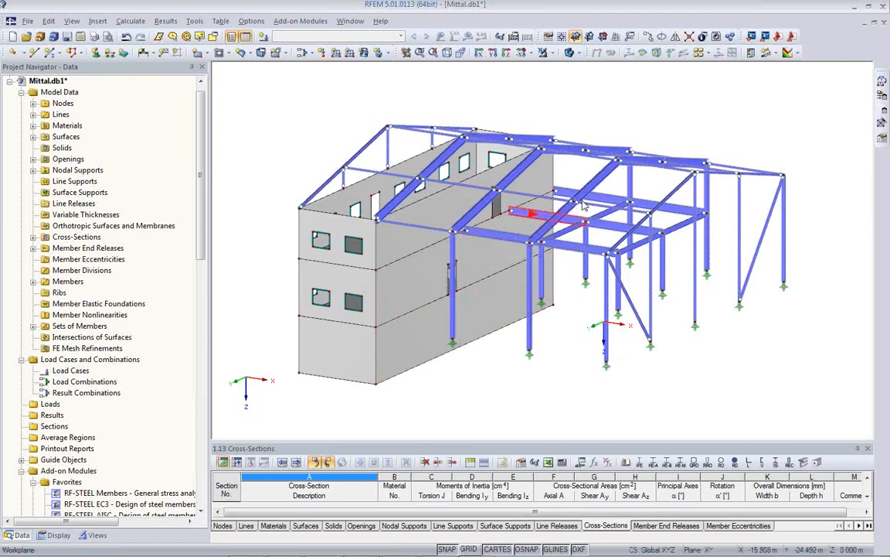
Switch the model display to transparent rendering so the slabs and openings inside the concrete building can be seen
{"action": "scroll", "coordinate": [548, 263], "scroll_direction": "up", "scroll_amount": 5}
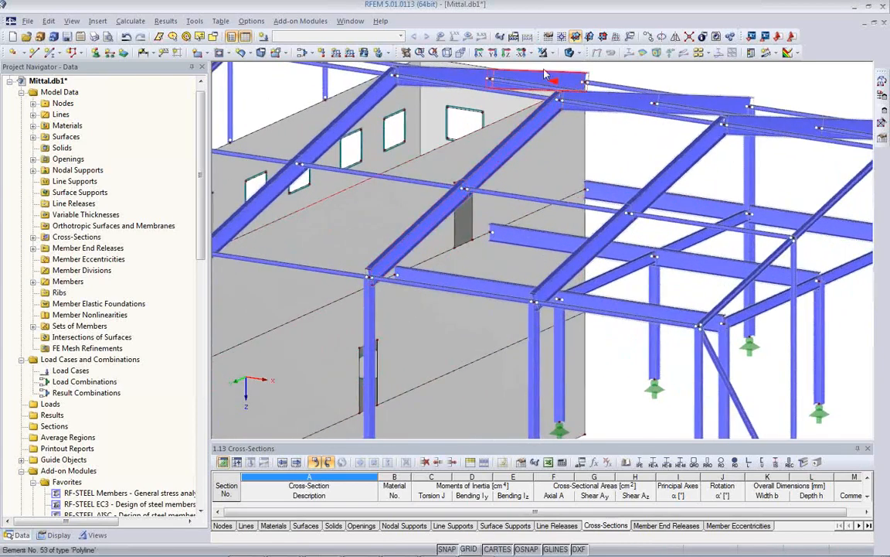
{"action": "left_click", "coordinate": [514, 52]}
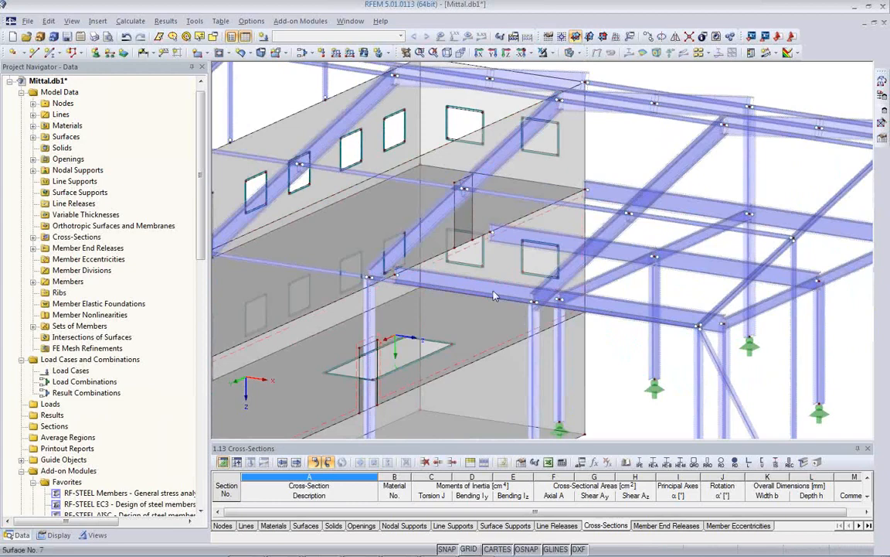
{"action": "middle_click_drag", "start_coordinate": [445, 267], "coordinate": [534, 237]}
{"action": "scroll", "coordinate": [533, 237], "scroll_direction": "down", "scroll_amount": 3}
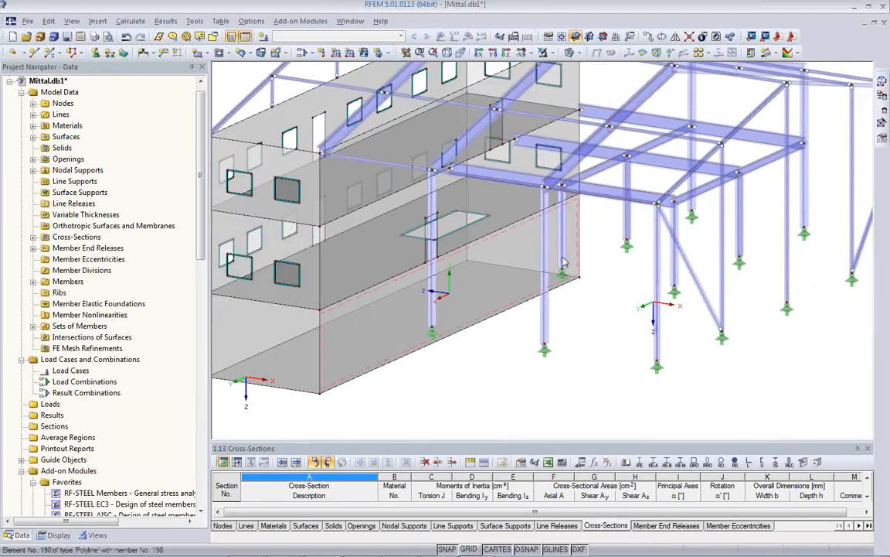
Check a roof rafter's member properties without changes, and examine the enlarged Cross-Sections table through to its Comment column
{"action": "double_click", "coordinate": [648, 94]}
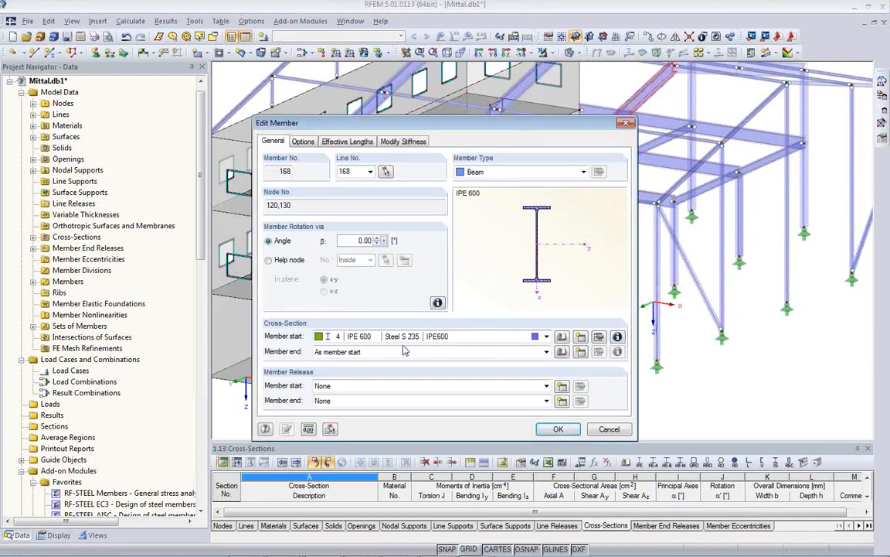
{"action": "left_click", "coordinate": [609, 428]}
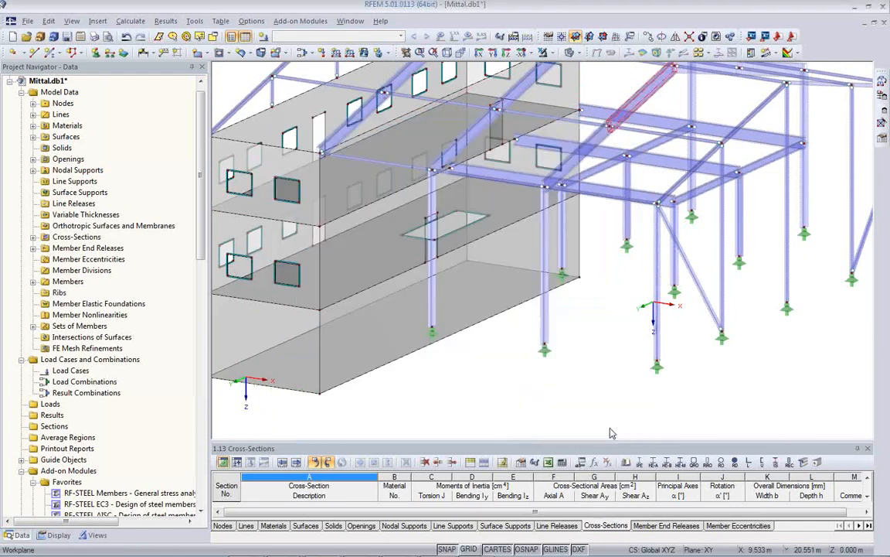
{"action": "left_click_drag", "start_coordinate": [580, 441], "coordinate": [518, 350]}
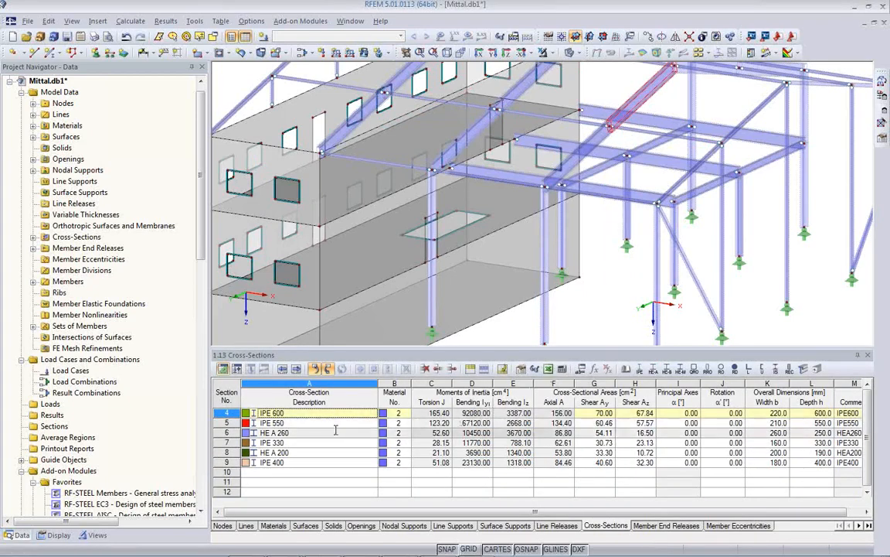
{"action": "left_click_drag", "start_coordinate": [392, 511], "coordinate": [404, 511]}
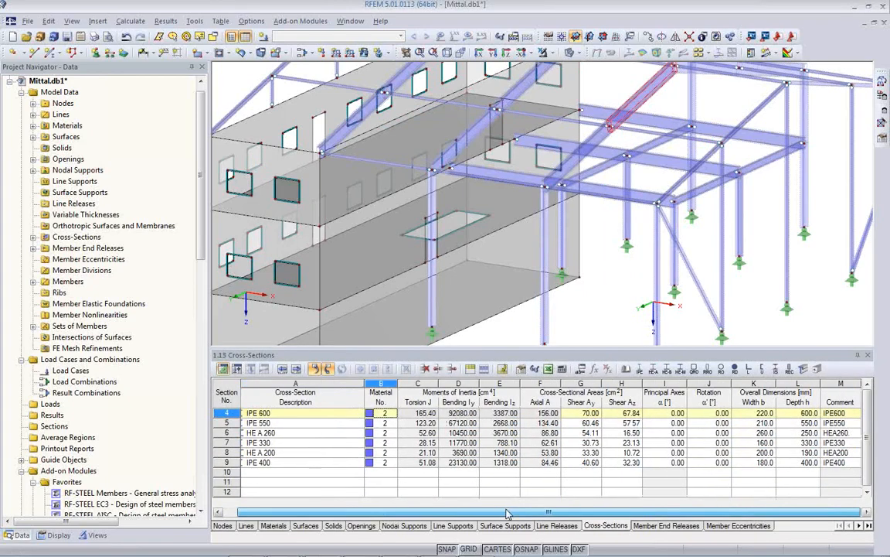
{"action": "left_click", "coordinate": [841, 413]}
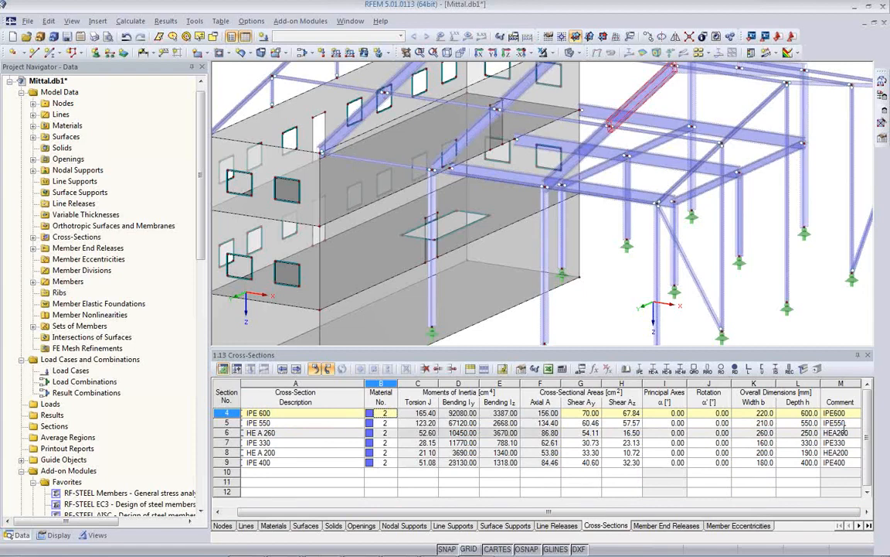
Examine the concrete and steel entries in the Materials table, including the original Tekla names in the Comment column
{"action": "left_click", "coordinate": [273, 525]}
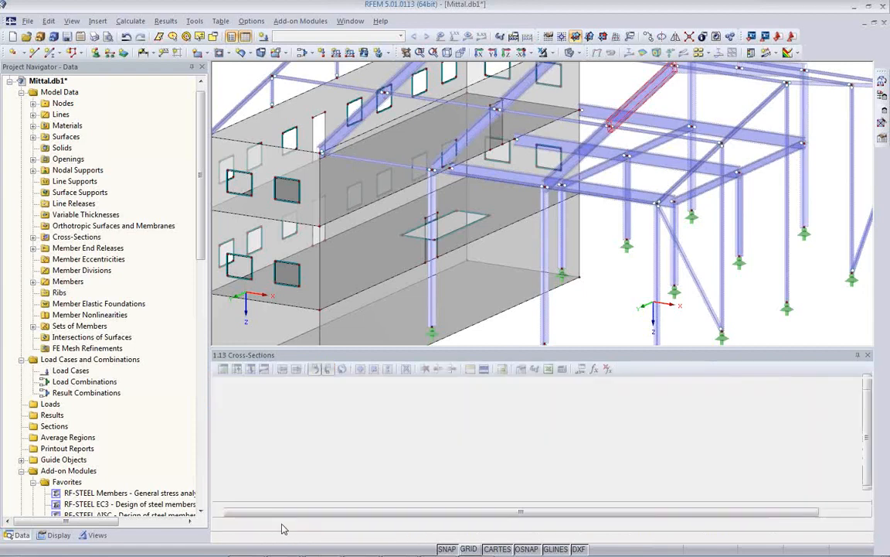
{"action": "left_click", "coordinate": [309, 423]}
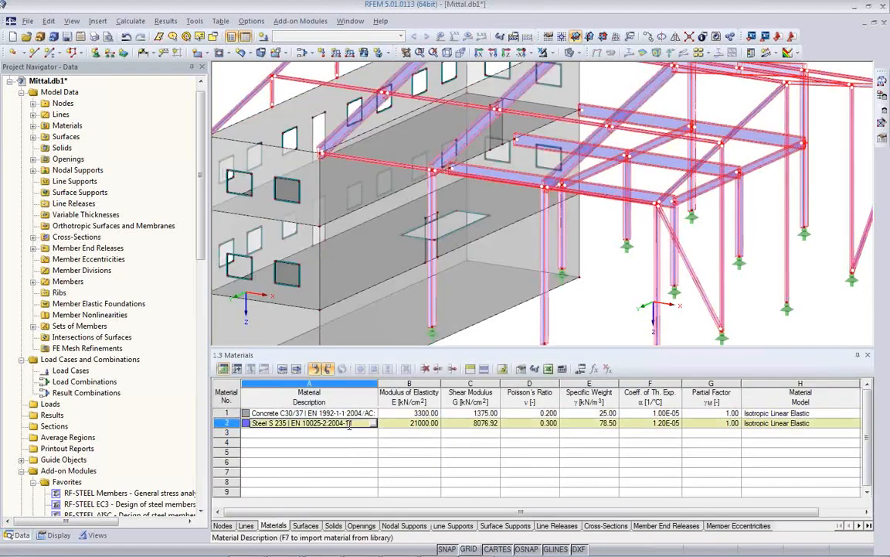
{"action": "left_click", "coordinate": [357, 413]}
{"action": "left_click", "coordinate": [357, 423]}
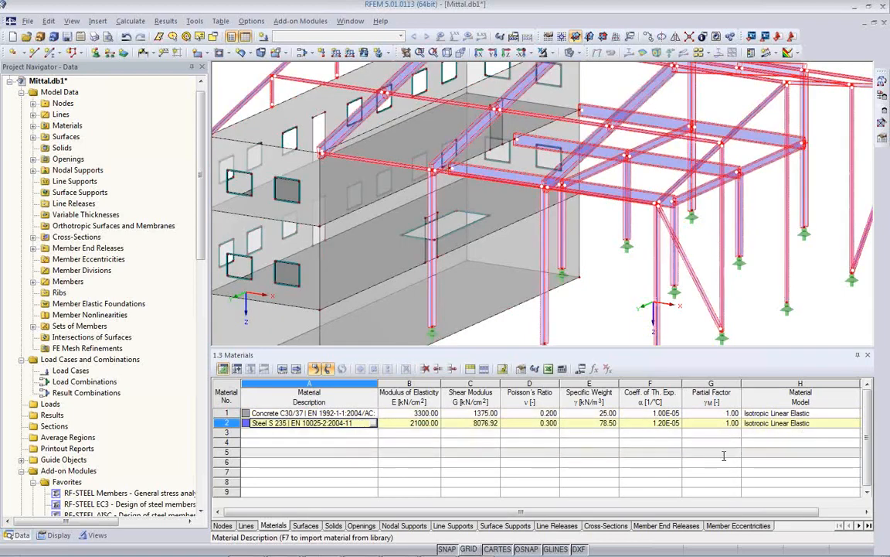
{"action": "left_click_drag", "start_coordinate": [724, 516], "coordinate": [801, 511]}
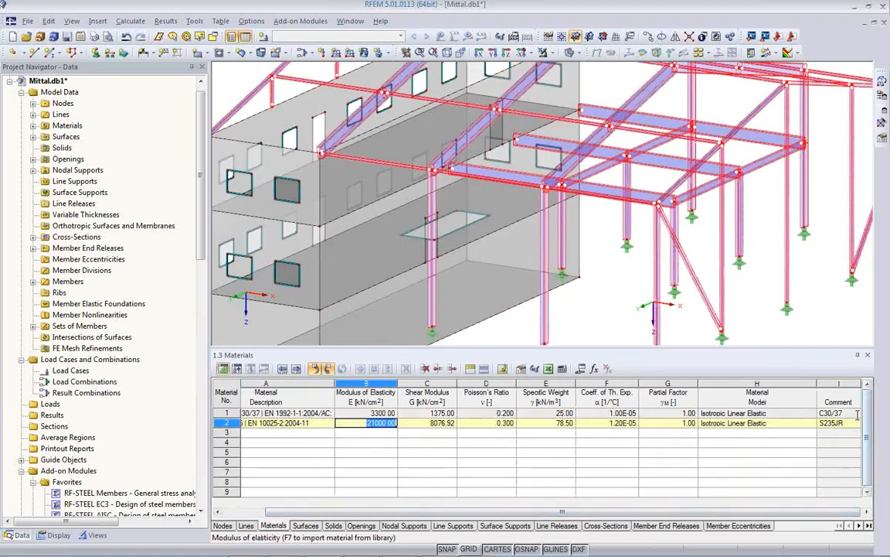
{"action": "scroll", "coordinate": [345, 465], "scroll_direction": "left", "scroll_amount": 2}
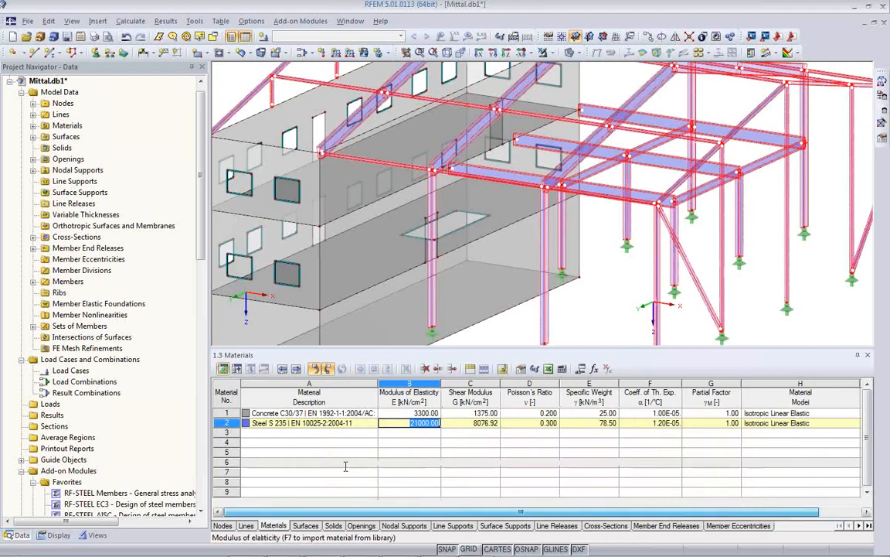
Open the detail settings of the Tekla Structures import and check the path of the materials conversion file
{"action": "left_click", "coordinate": [28, 21]}
{"action": "left_click", "coordinate": [42, 303]}
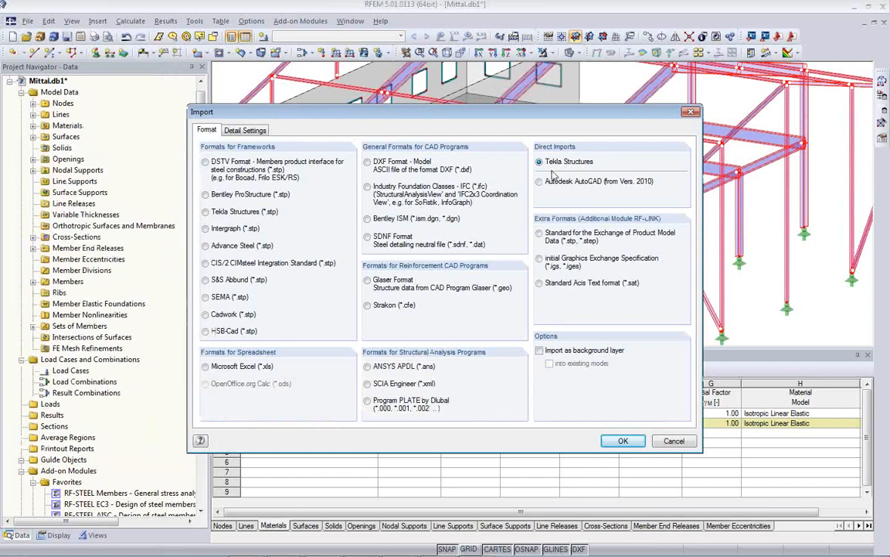
{"action": "left_click", "coordinate": [245, 132]}
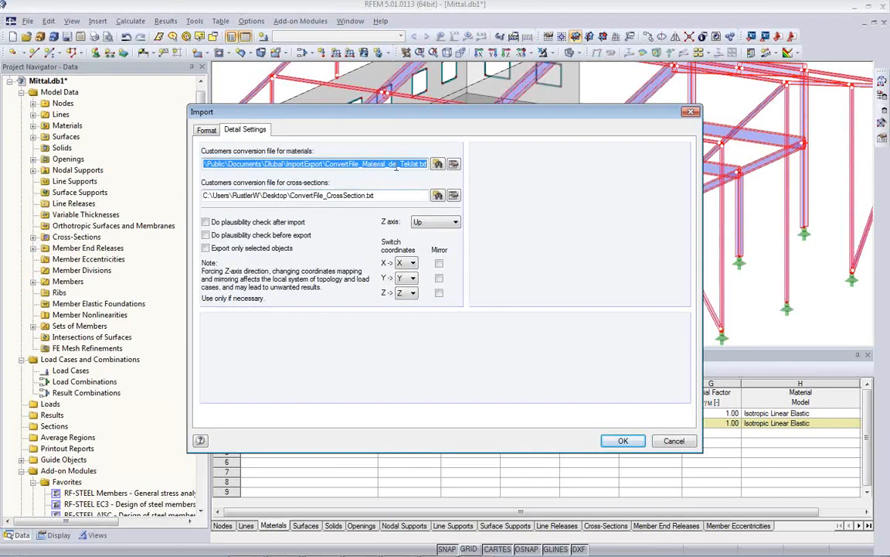
{"action": "left_click", "coordinate": [263, 163]}
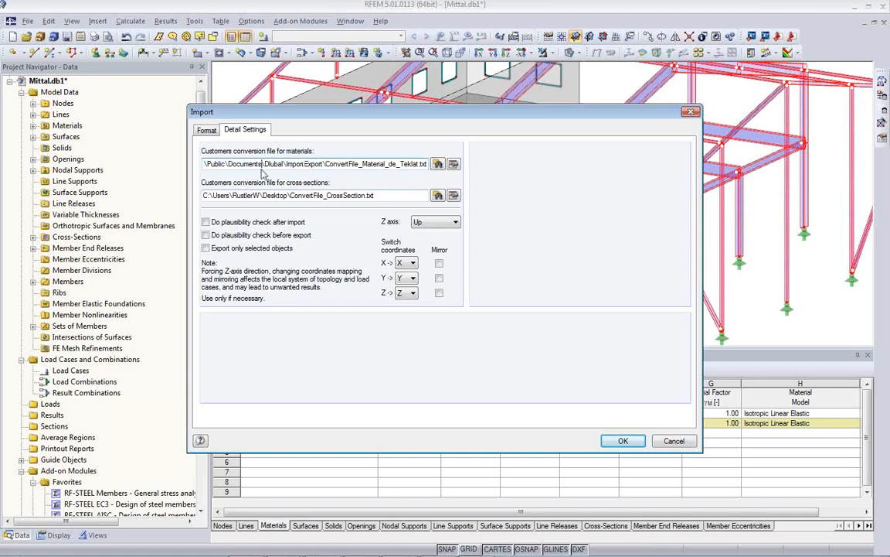
Review the material conversion table's Dlubal equivalents for S235JR and C30/37, and close the table
{"action": "left_click", "coordinate": [453, 164]}
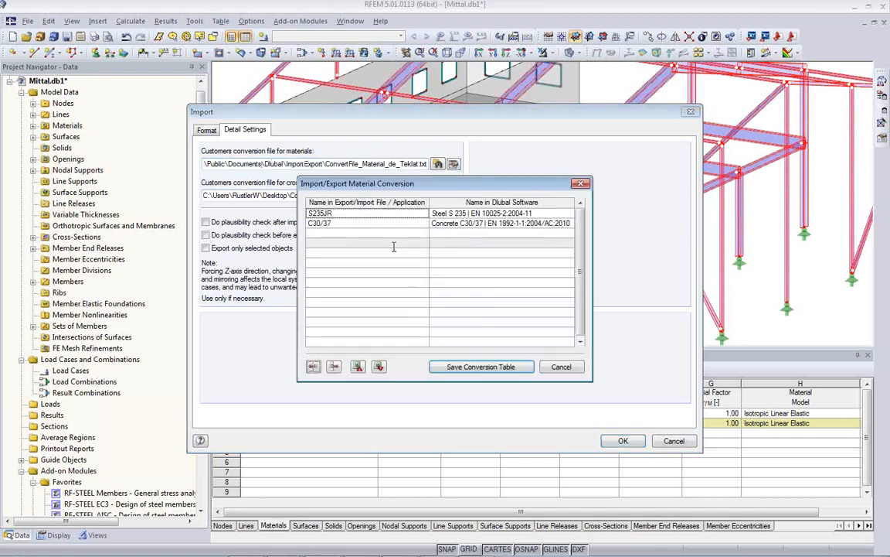
{"action": "left_click", "coordinate": [462, 223]}
{"action": "left_click", "coordinate": [461, 213]}
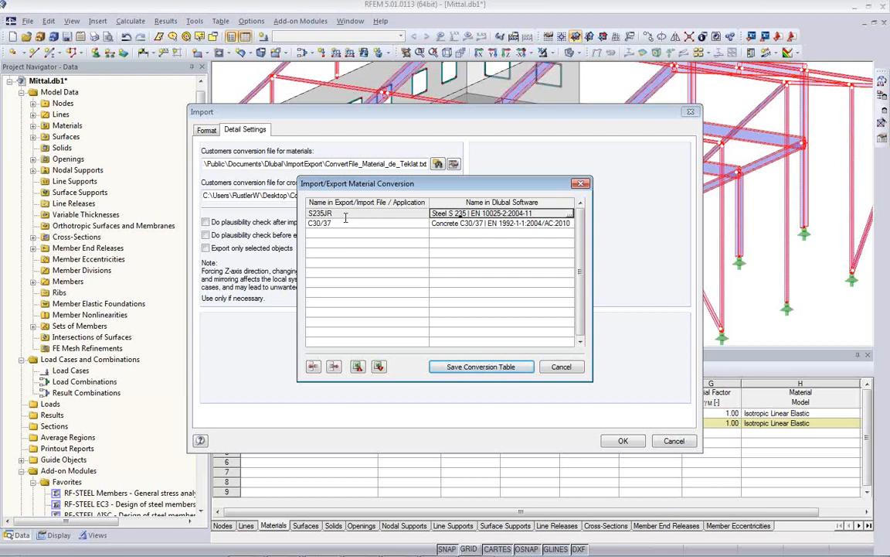
{"action": "left_click", "coordinate": [534, 222]}
{"action": "left_click", "coordinate": [535, 214]}
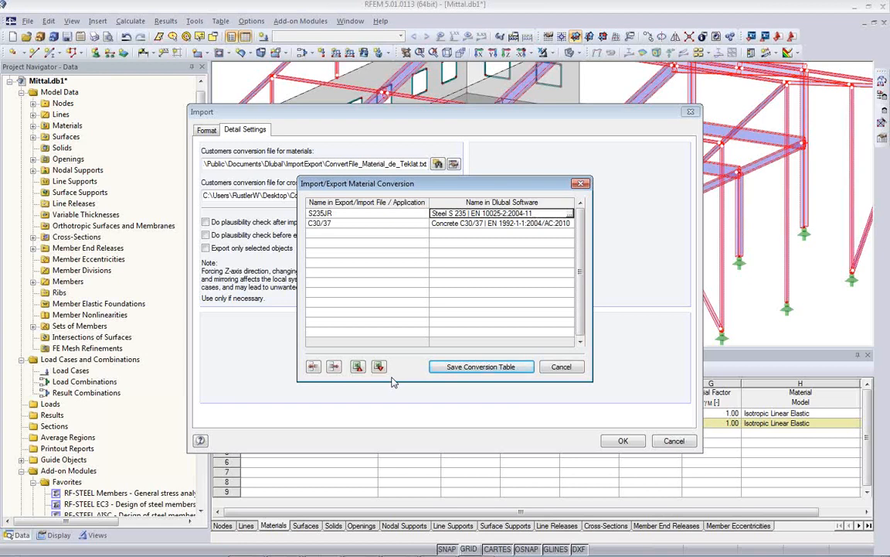
{"action": "left_click", "coordinate": [437, 368]}
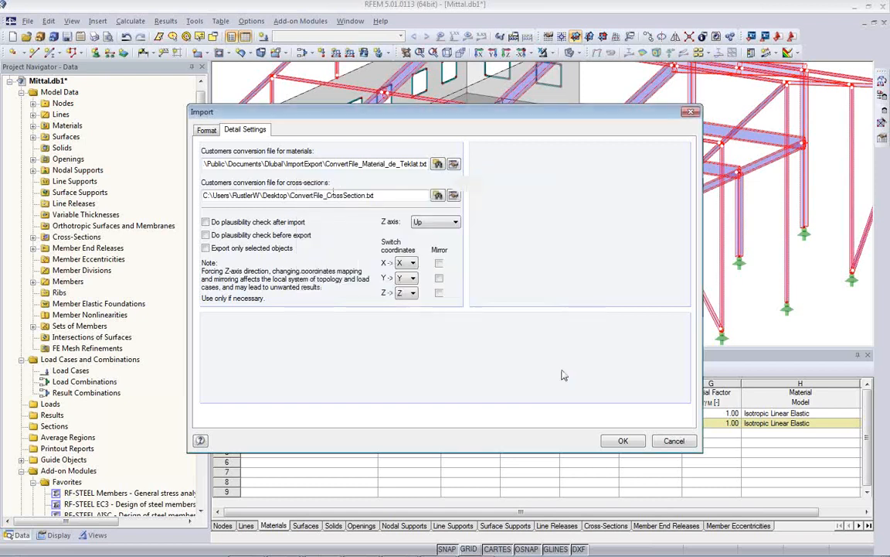
Review the cross-section conversion entry for C200/80/25*2.5, and leave the table and the import settings without changes
{"action": "left_click", "coordinate": [438, 195]}
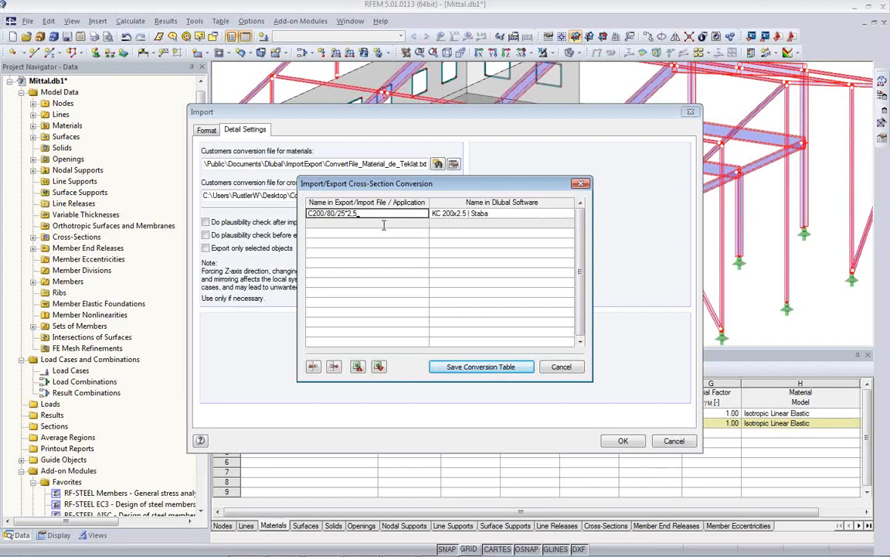
{"action": "key", "text": "Return"}
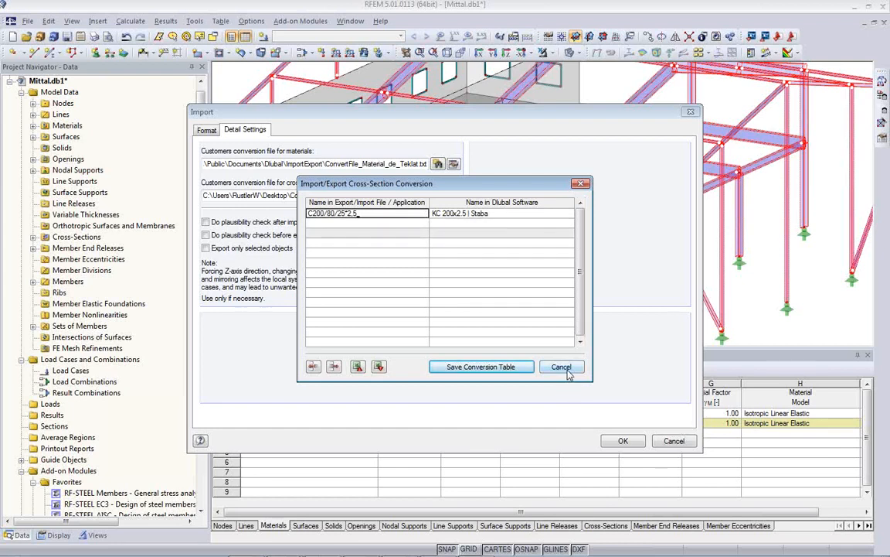
{"action": "left_click", "coordinate": [562, 368]}
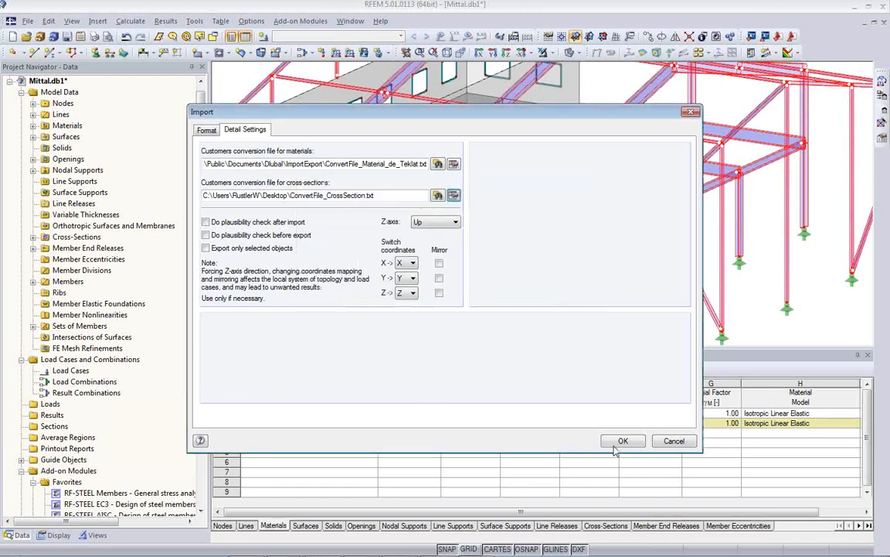
{"action": "left_click", "coordinate": [674, 441]}
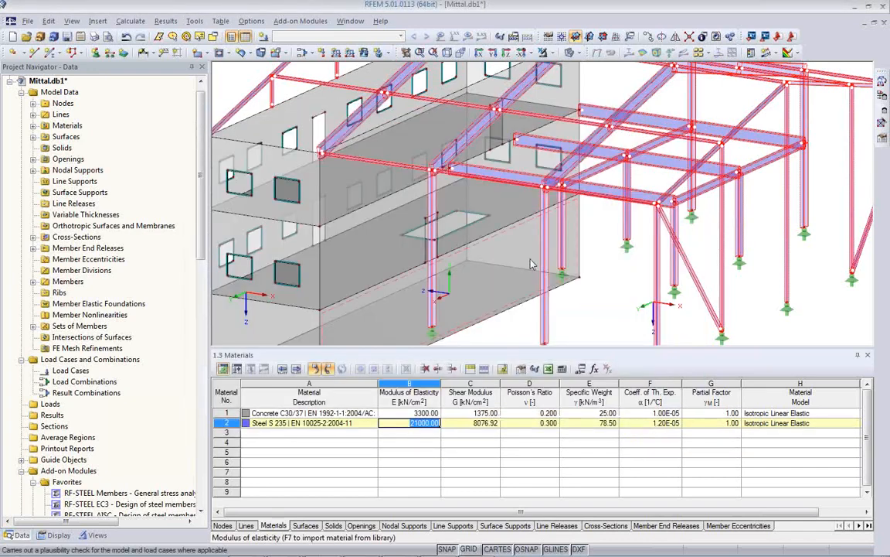
Shrink the Materials table and examine the whole imported structure from several sides
{"action": "scroll", "coordinate": [600, 231], "scroll_direction": "down", "scroll_amount": 3}
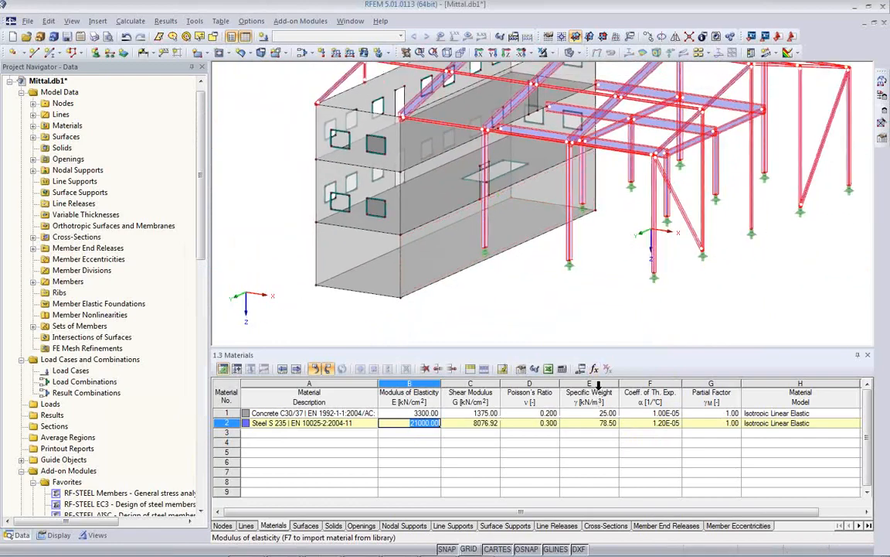
{"action": "left_click_drag", "start_coordinate": [606, 347], "coordinate": [605, 441]}
{"action": "middle_click_drag", "start_coordinate": [464, 348], "coordinate": [390, 360], "text": "ctrl"}
{"action": "middle_click_drag", "start_coordinate": [623, 351], "coordinate": [602, 389], "text": "ctrl"}
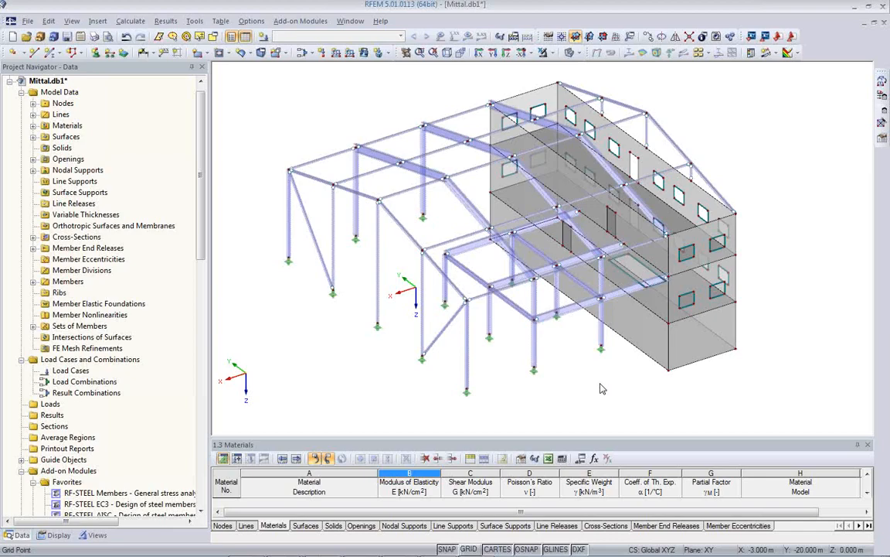
{"action": "middle_click_drag", "start_coordinate": [516, 381], "coordinate": [453, 210], "text": "ctrl"}
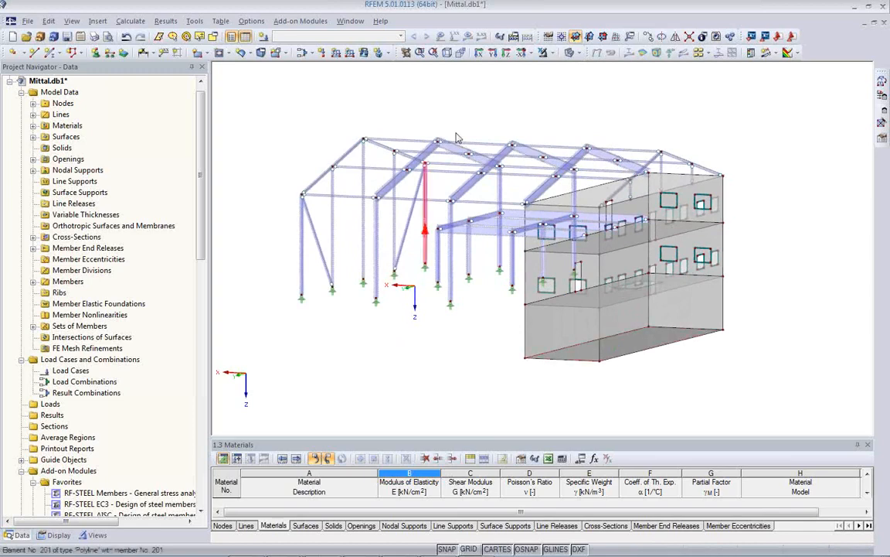
{"action": "middle_click_drag", "start_coordinate": [409, 70], "coordinate": [467, 136], "text": "ctrl"}
{"action": "middle_click_drag", "start_coordinate": [479, 341], "coordinate": [483, 376], "text": "ctrl"}
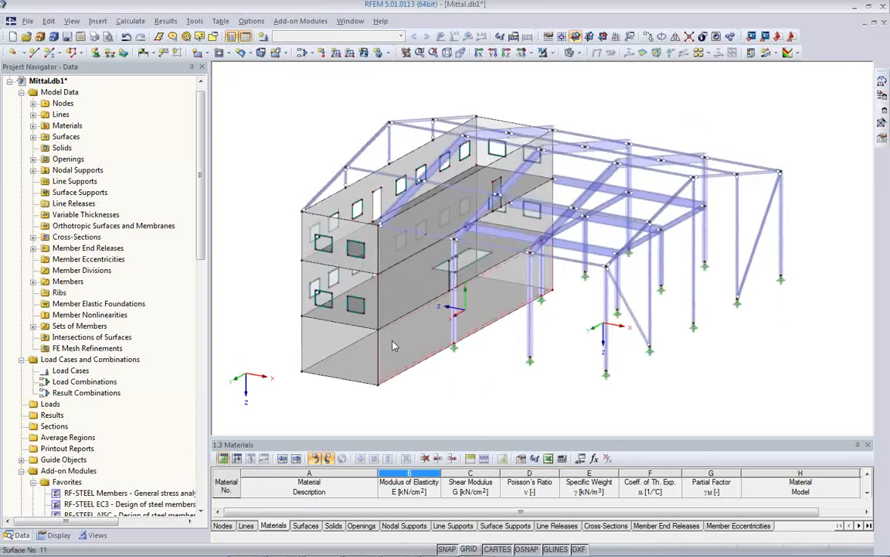
Assign a new surface support to the concrete building's base slab, fixed in ux, uy and uz
{"action": "left_click", "coordinate": [480, 305]}
{"action": "middle_click_drag", "start_coordinate": [560, 348], "coordinate": [365, 360], "text": "ctrl"}
{"action": "left_click", "coordinate": [365, 360]}
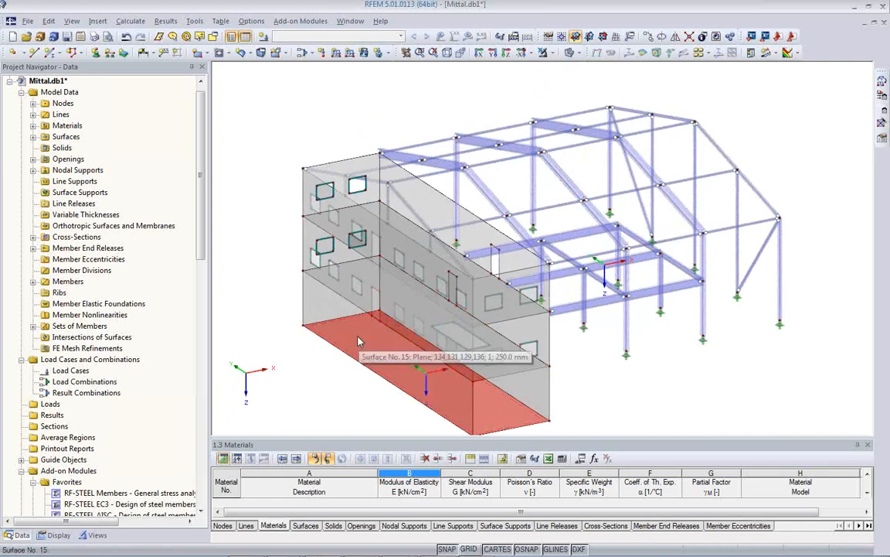
{"action": "double_click", "coordinate": [358, 343]}
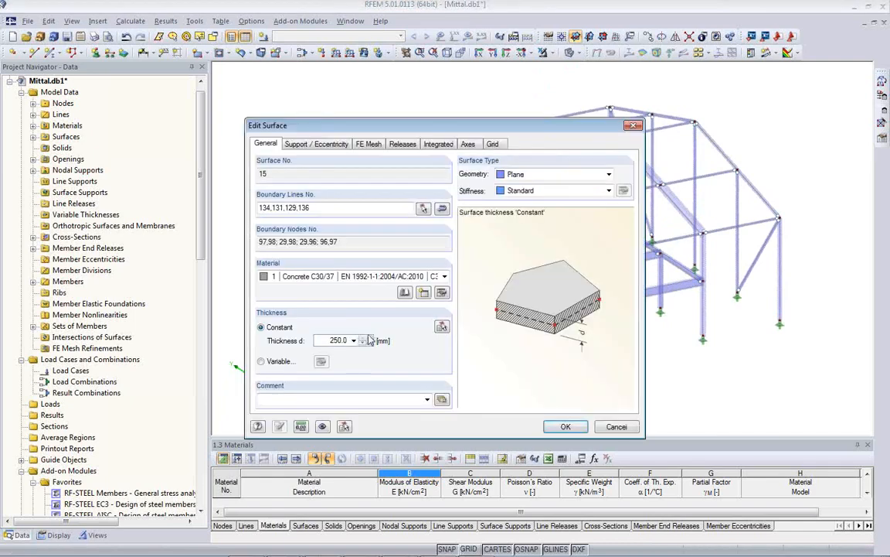
{"action": "left_click", "coordinate": [322, 145]}
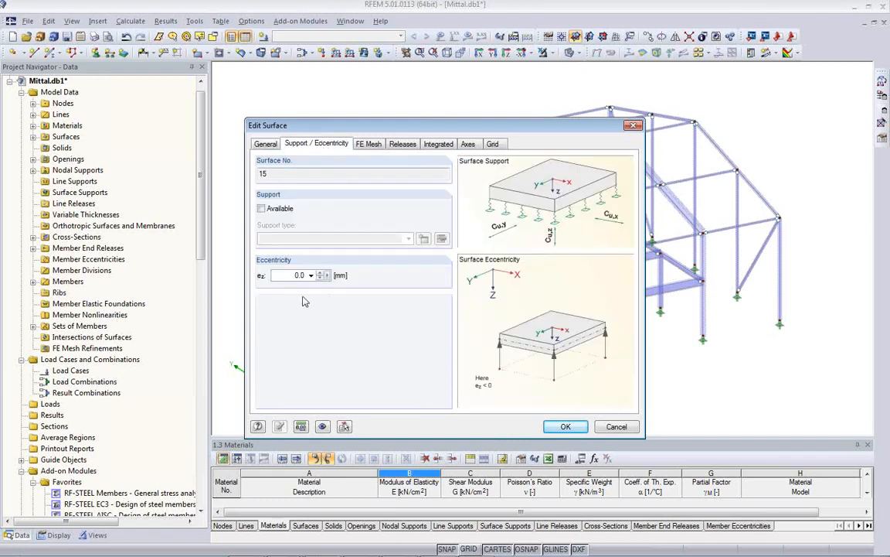
{"action": "left_click", "coordinate": [268, 211]}
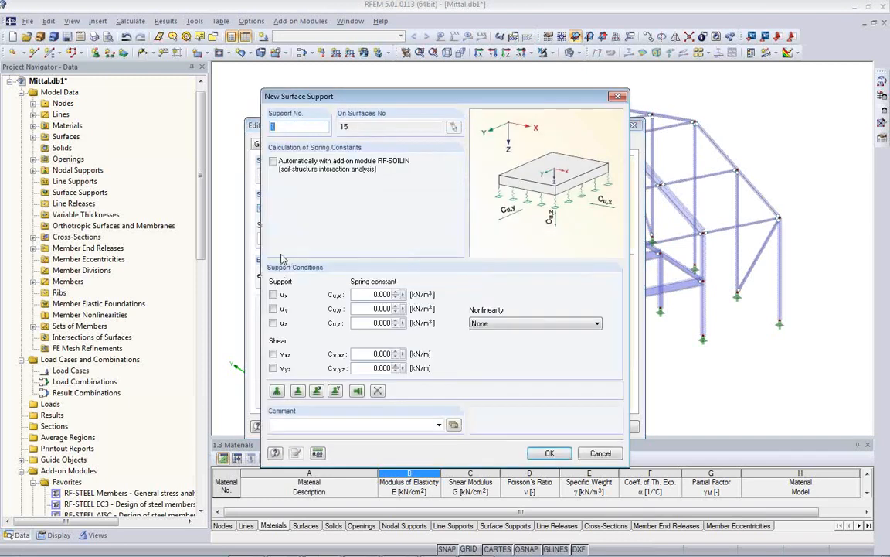
{"action": "left_click", "coordinate": [276, 391]}
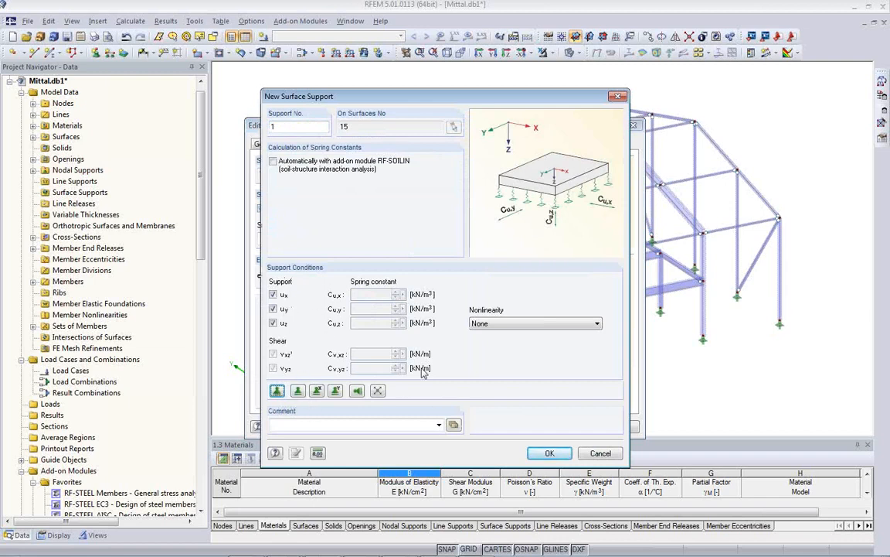
{"action": "left_click", "coordinate": [548, 454]}
{"action": "left_click", "coordinate": [566, 427]}
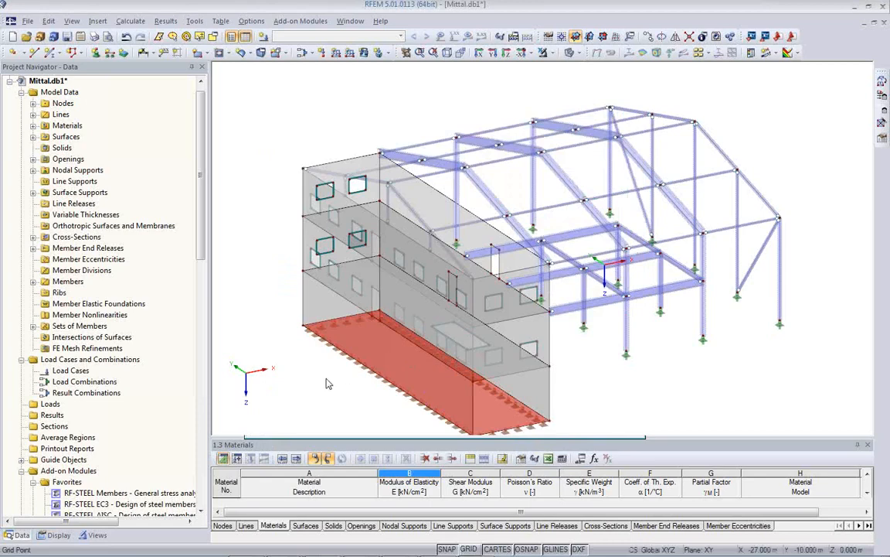
{"action": "middle_click_drag", "start_coordinate": [381, 391], "coordinate": [568, 317]}
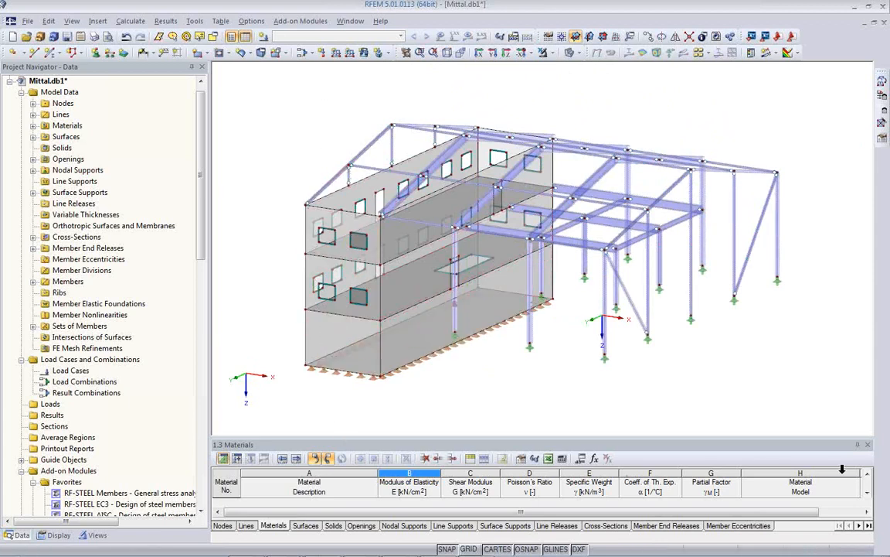
Close the Materials table and create a permanent load case described as Self-weight, with active self-weight factor 1.000 in Z
{"action": "left_click", "coordinate": [866, 446]}
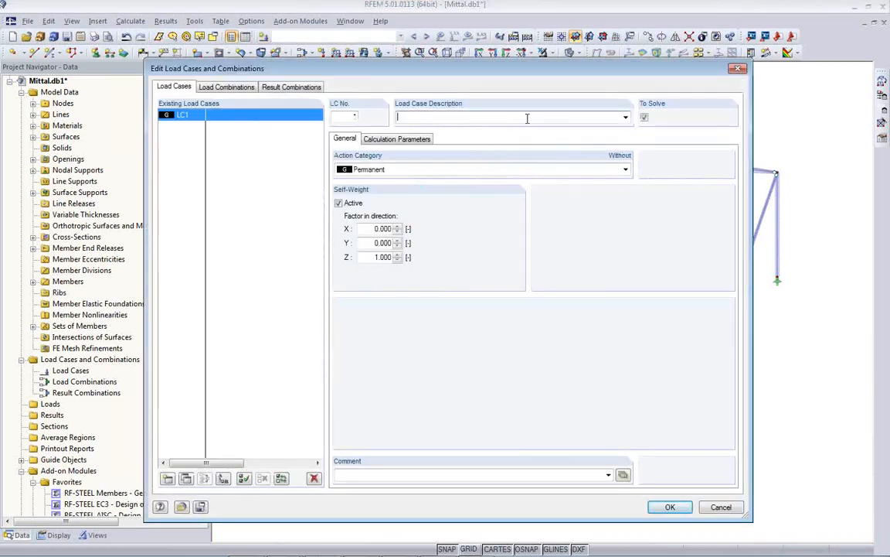
{"action": "left_click", "coordinate": [625, 118]}
{"action": "left_click", "coordinate": [618, 126]}
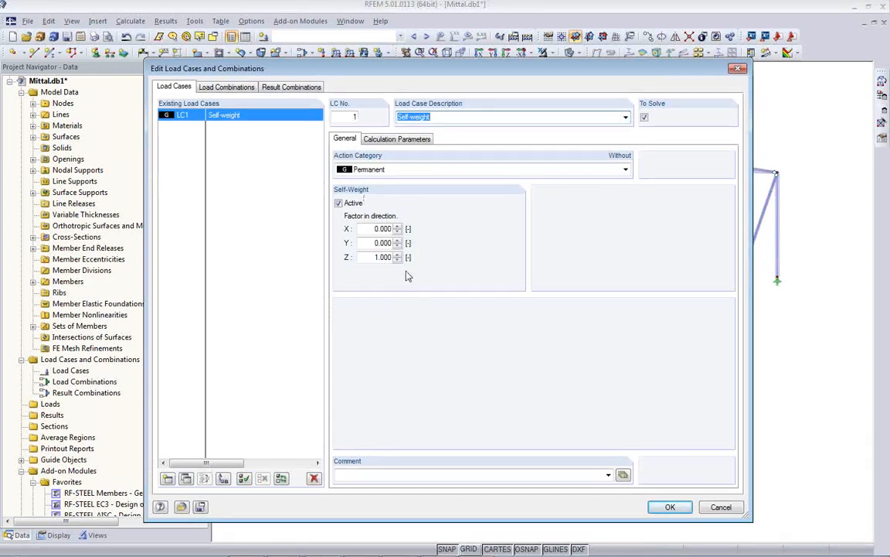
{"action": "left_click", "coordinate": [683, 509]}
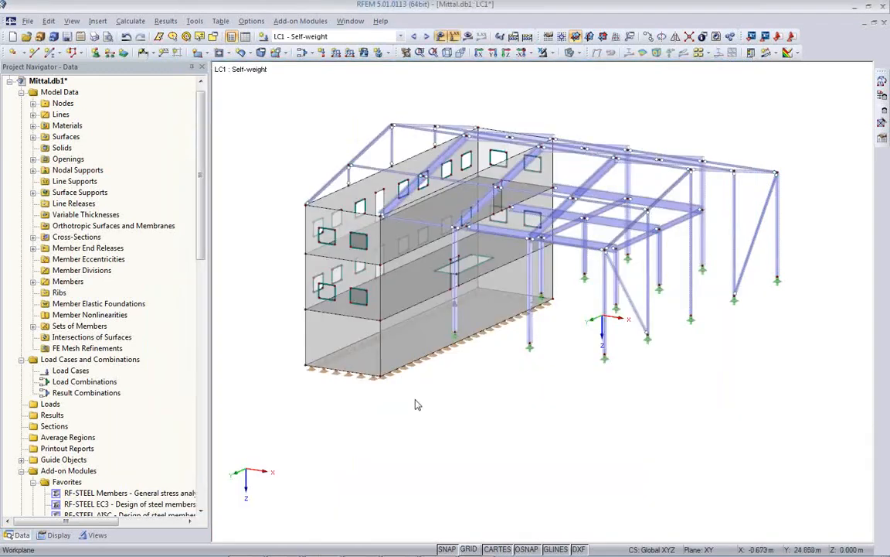
Calculate the self-weight load case and display its global deformations
{"action": "left_click", "coordinate": [467, 37]}
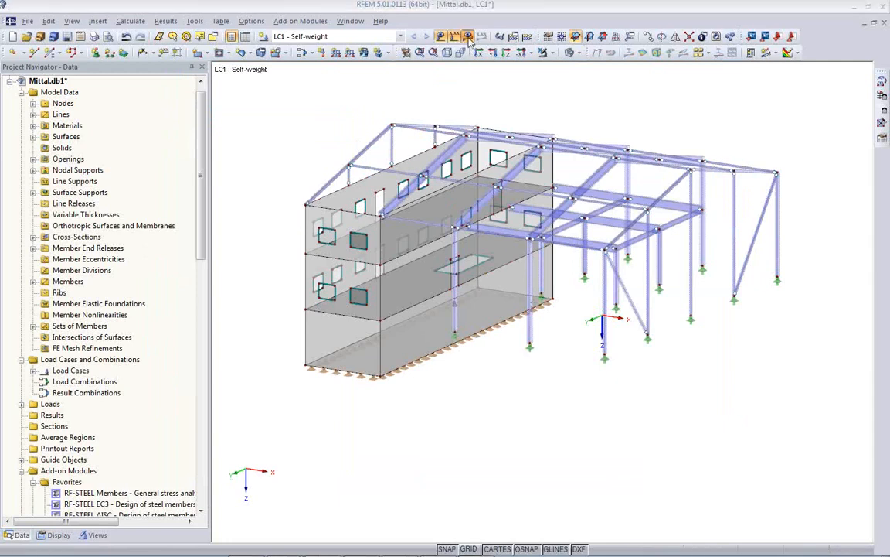
{"action": "left_click", "coordinate": [424, 310]}
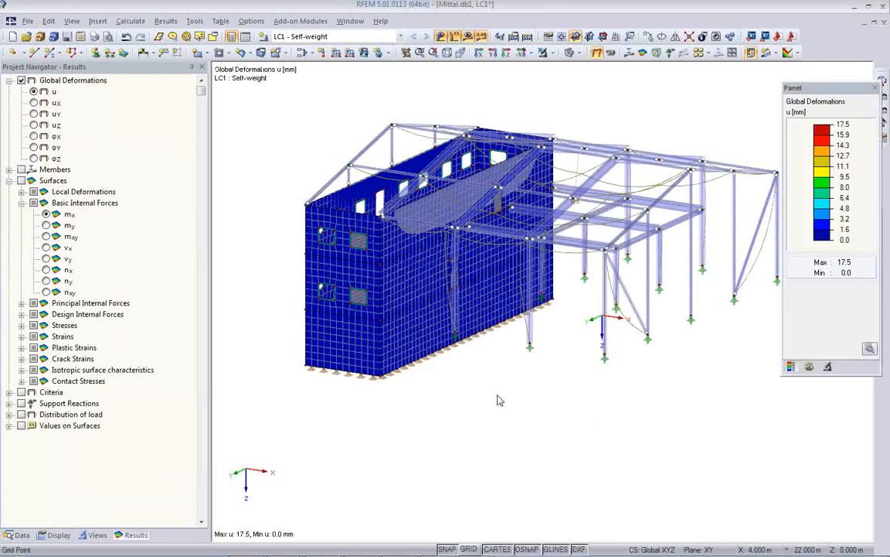
Examine the My internal forces of the members and add the mx internal forces of the surfaces
{"action": "left_click", "coordinate": [628, 52]}
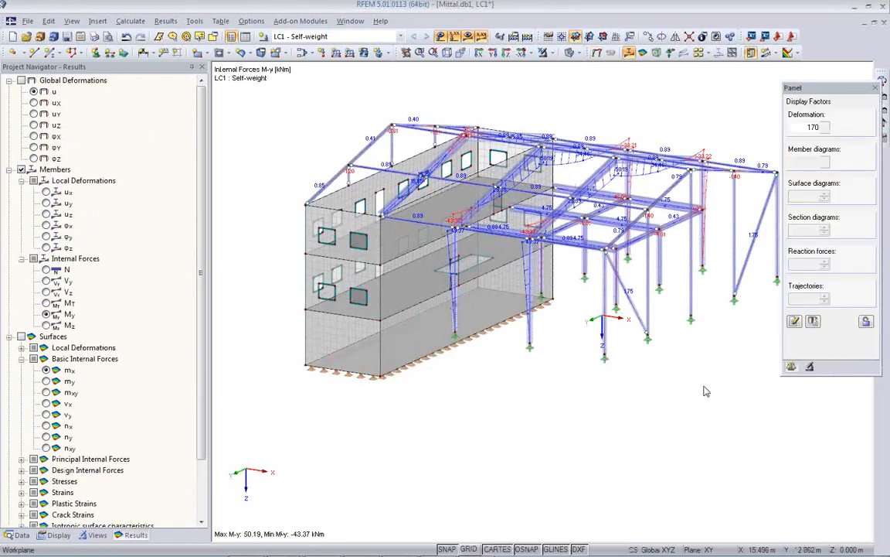
{"action": "middle_click_drag", "start_coordinate": [710, 363], "coordinate": [685, 494], "text": "ctrl"}
{"action": "scroll", "coordinate": [605, 269], "scroll_direction": "up", "scroll_amount": 5}
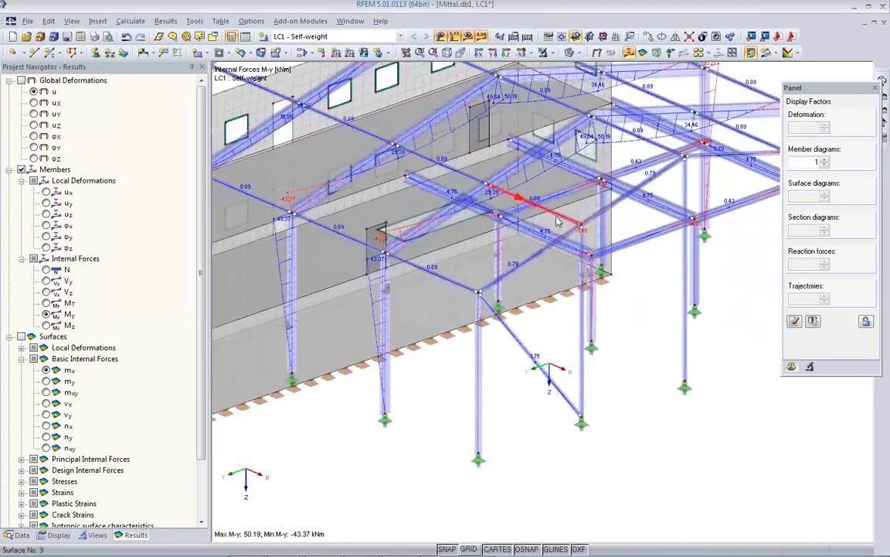
{"action": "scroll", "coordinate": [541, 242], "scroll_direction": "down", "scroll_amount": 4}
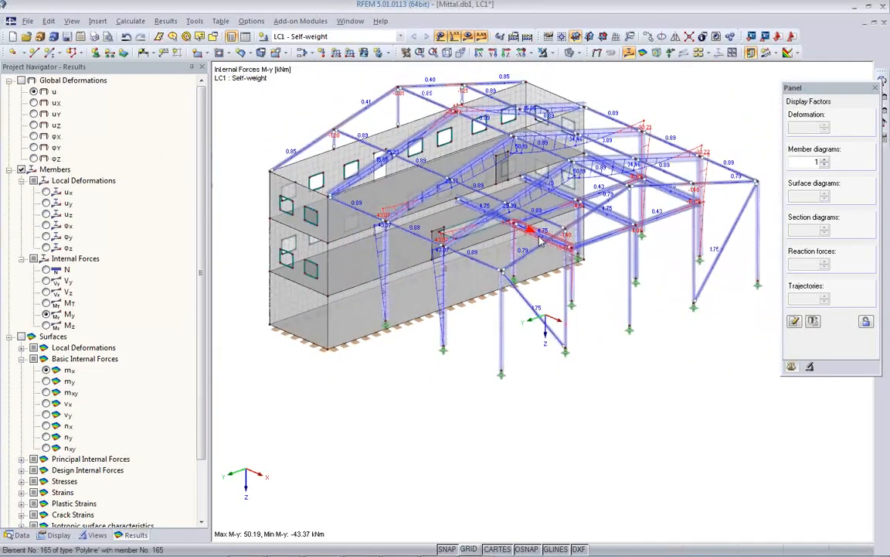
{"action": "left_click", "coordinate": [643, 52]}
{"action": "middle_click_drag", "start_coordinate": [390, 384], "coordinate": [464, 402], "text": "ctrl"}
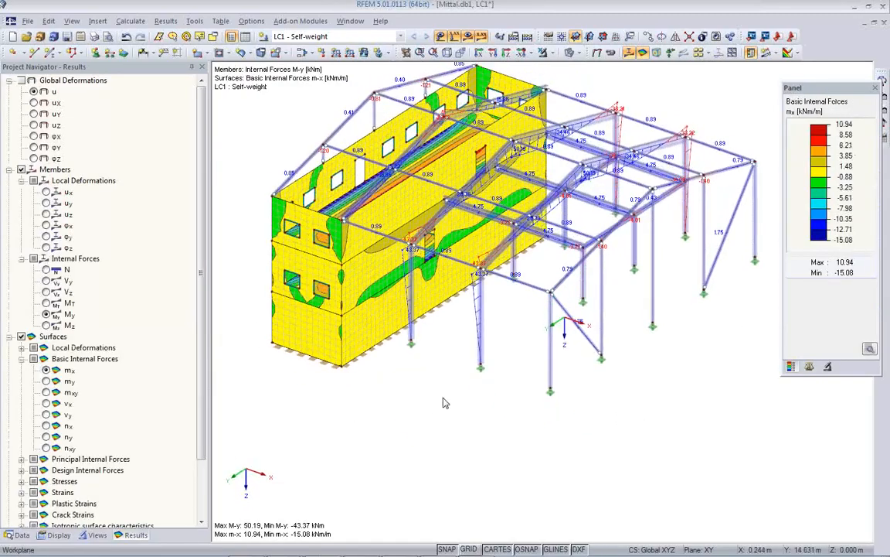
Review the global deformations on only the Concrete C30/37 surfaces using the generated material visibility, and switch that group off
{"action": "left_click", "coordinate": [597, 55]}
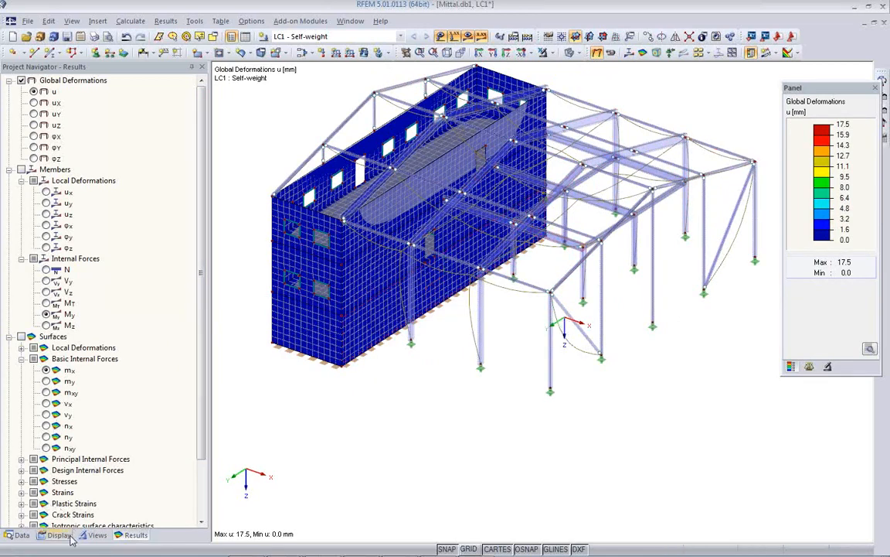
{"action": "left_click", "coordinate": [95, 535]}
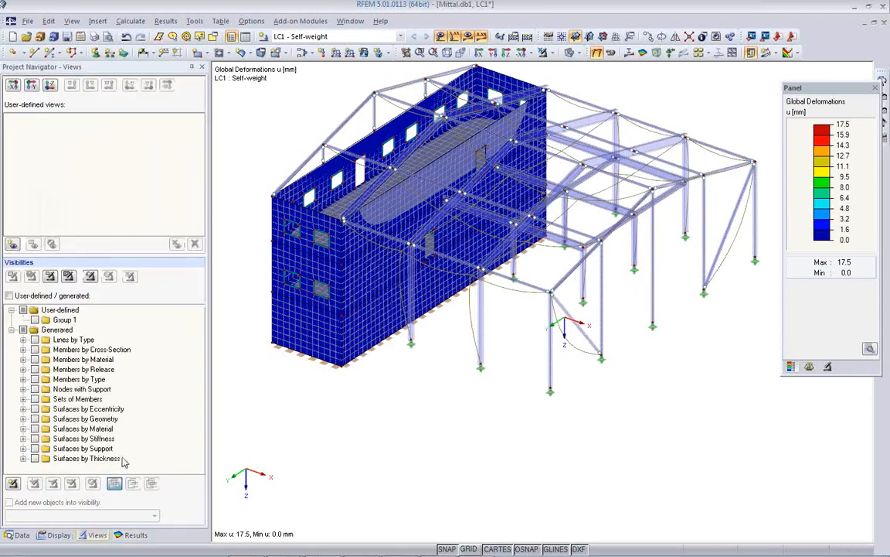
{"action": "left_click", "coordinate": [34, 429]}
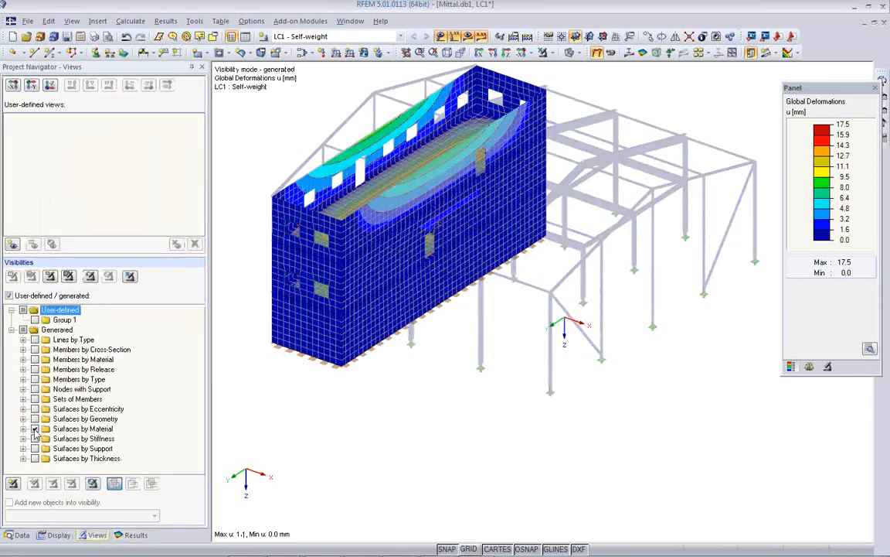
{"action": "left_click", "coordinate": [23, 429]}
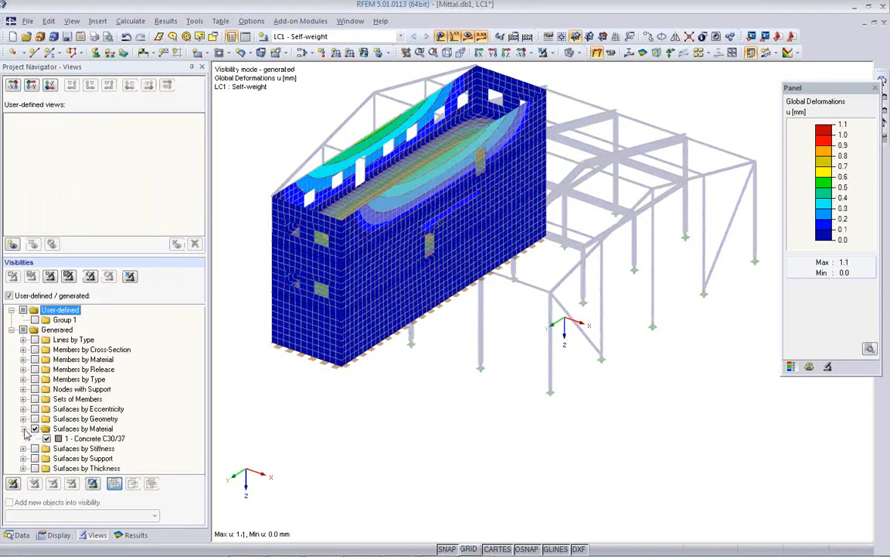
{"action": "left_click", "coordinate": [46, 439]}
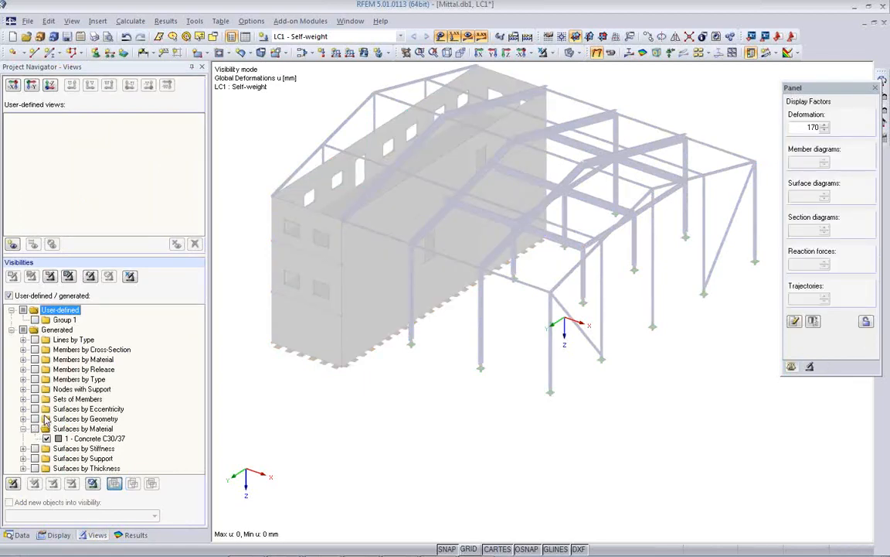
Show only the members by material and examine their animated self-weight deformation from several sides
{"action": "left_click", "coordinate": [34, 360]}
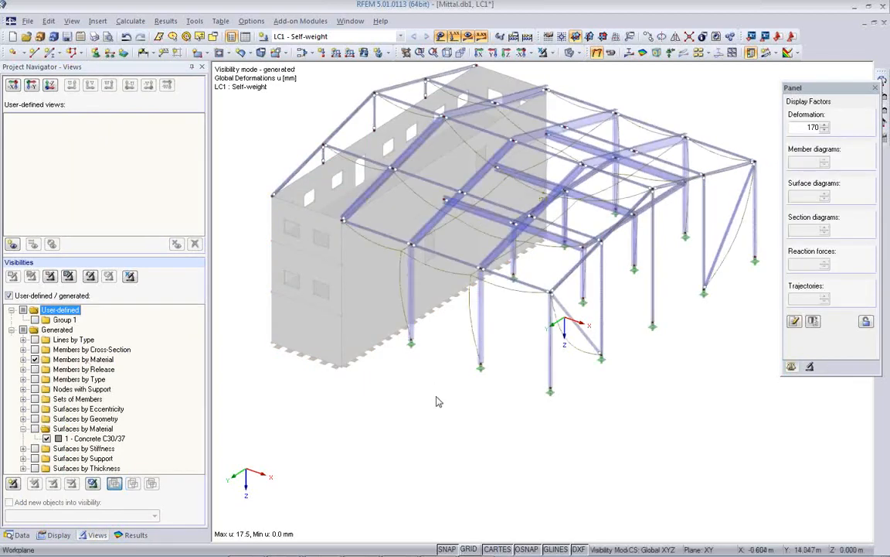
{"action": "middle_click_drag", "start_coordinate": [698, 328], "coordinate": [569, 219], "text": "ctrl"}
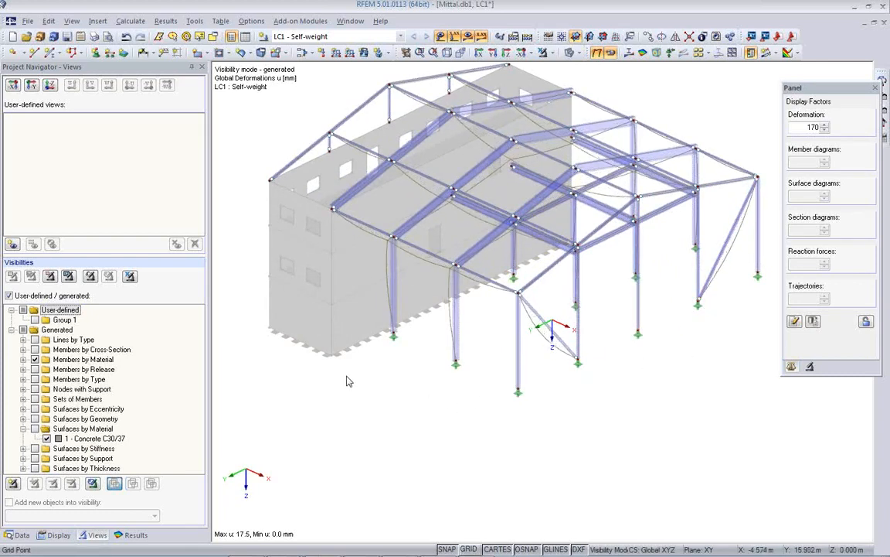
{"action": "middle_click_drag", "start_coordinate": [357, 379], "coordinate": [403, 352], "text": "ctrl"}
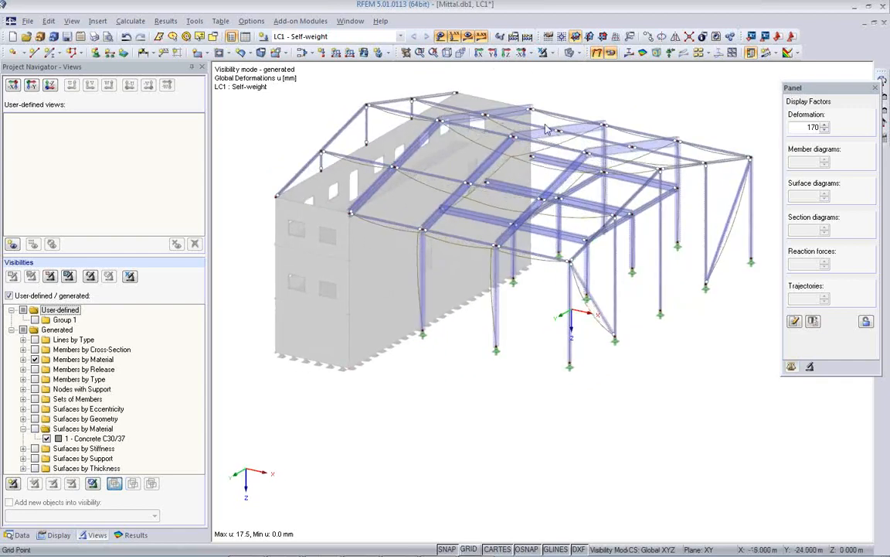
Display the support reactions at the steel column bases and examine them from different sides
{"action": "left_click", "coordinate": [670, 52]}
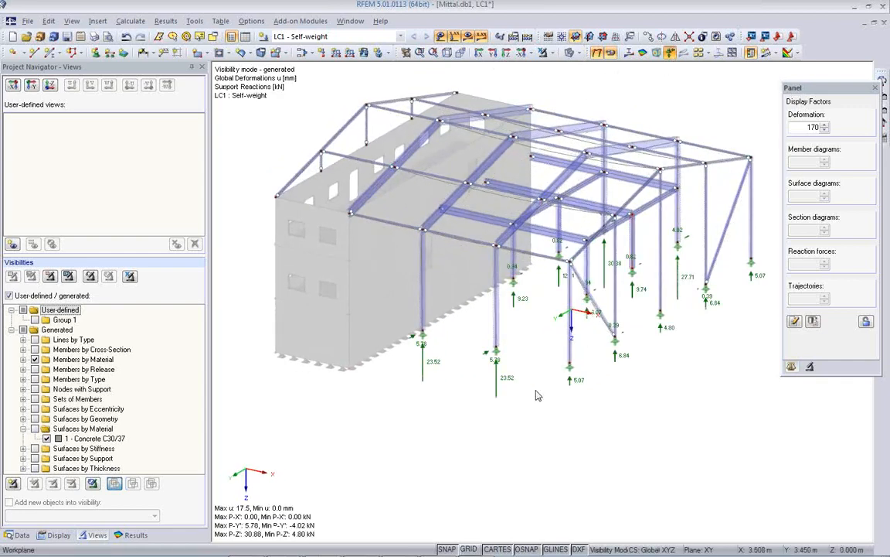
{"action": "middle_click_drag", "start_coordinate": [683, 388], "coordinate": [529, 387], "text": "ctrl"}
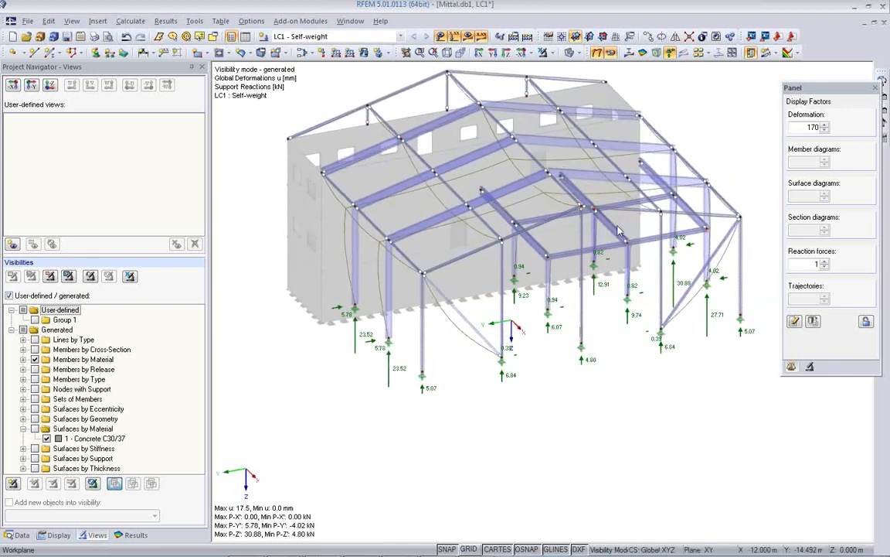
{"action": "middle_click_drag", "start_coordinate": [505, 295], "coordinate": [660, 341], "text": "ctrl"}
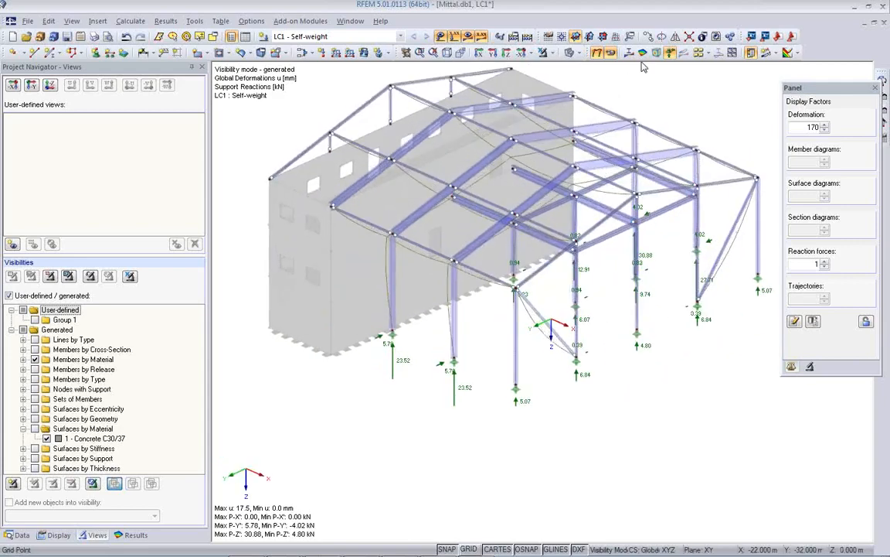
Turn off the support reactions, the animation and the deformation results, and restore the visibility of the whole model
{"action": "left_click", "coordinate": [672, 55]}
{"action": "left_click", "coordinate": [612, 55]}
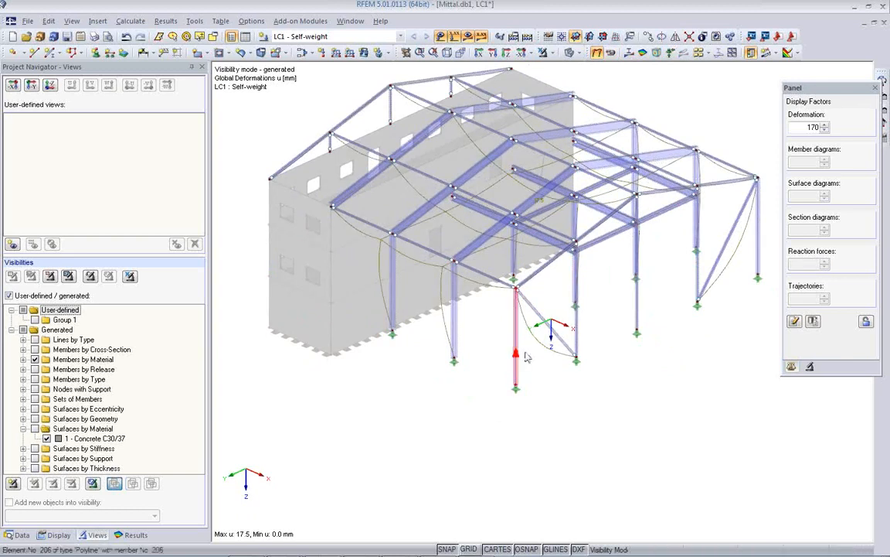
{"action": "left_click", "coordinate": [131, 276]}
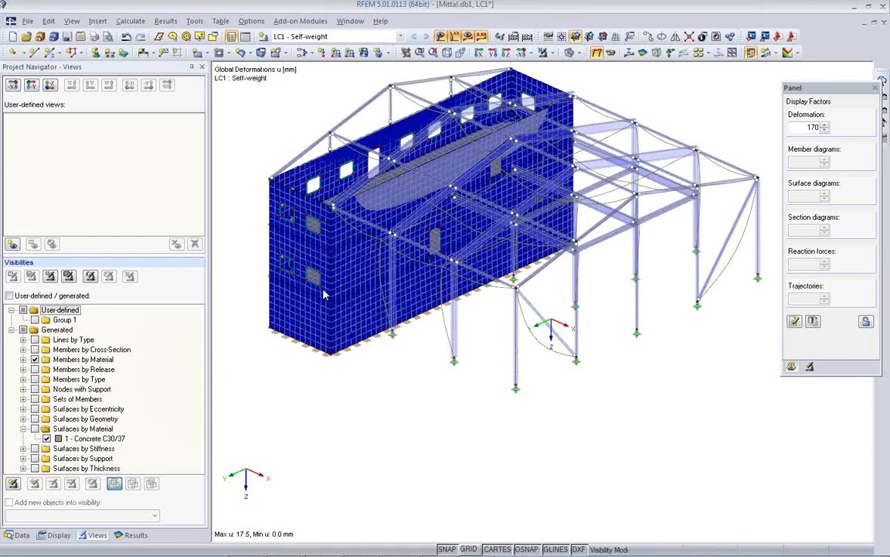
{"action": "left_click", "coordinate": [596, 53]}
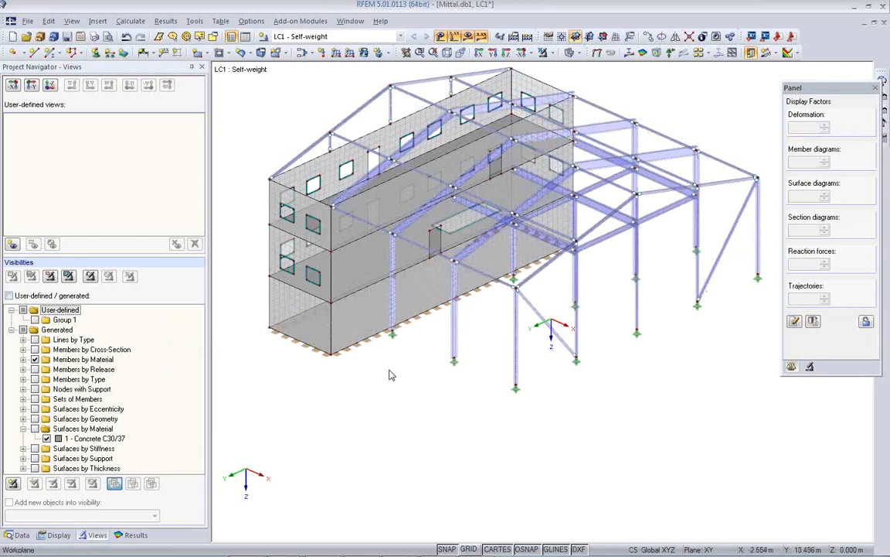
Isolate the roof structure above the columns, selected in a side view, and stop showing hidden objects in the background
{"action": "middle_click_drag", "start_coordinate": [380, 354], "coordinate": [368, 245], "text": "ctrl"}
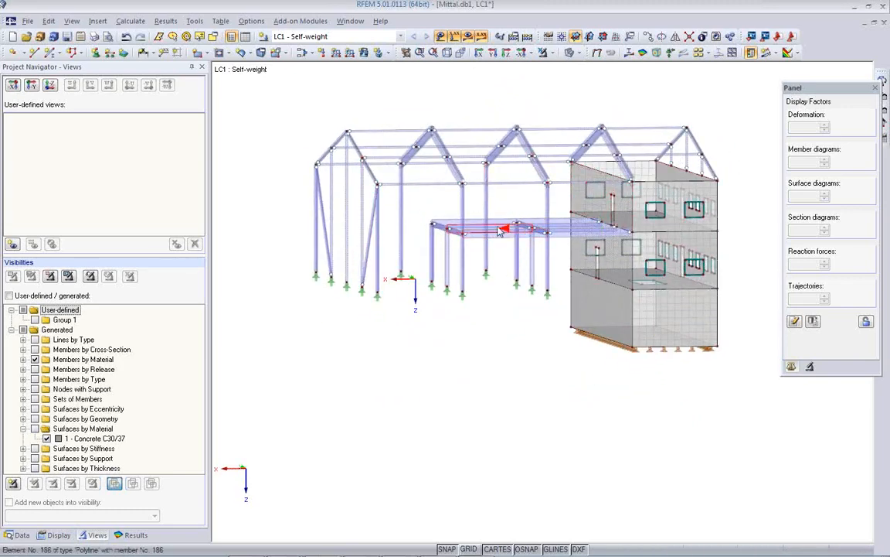
{"action": "middle_click_drag", "start_coordinate": [505, 223], "coordinate": [556, 305], "text": "ctrl"}
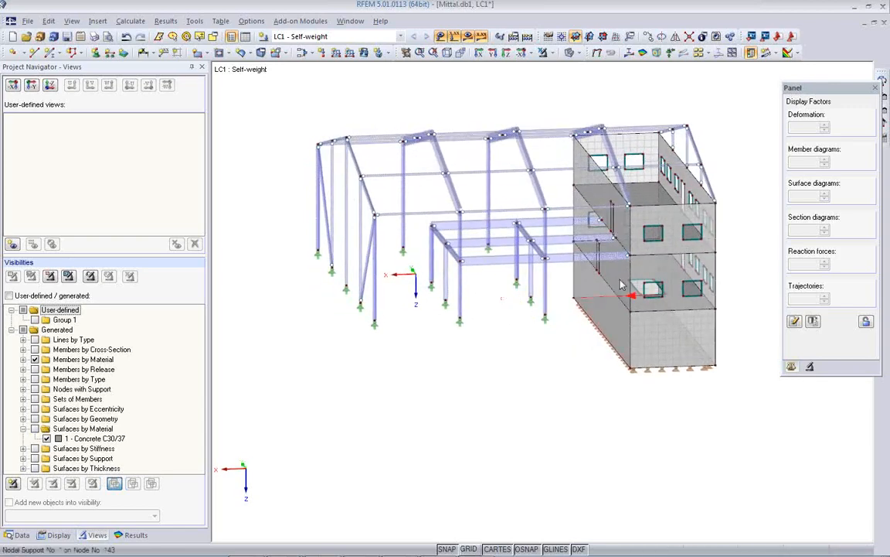
{"action": "middle_click_drag", "start_coordinate": [526, 344], "coordinate": [484, 394]}
{"action": "middle_click_drag", "start_coordinate": [443, 296], "coordinate": [424, 303], "text": "ctrl"}
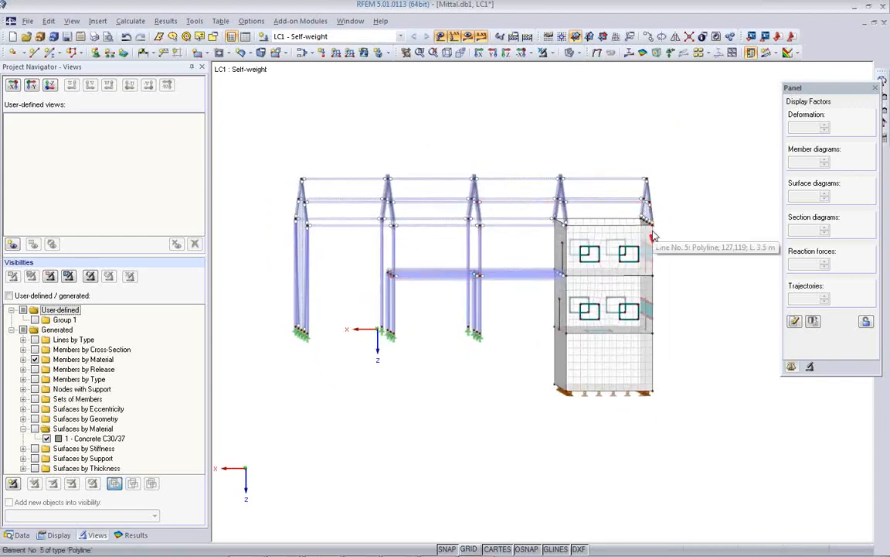
{"action": "middle_click_drag", "start_coordinate": [448, 311], "coordinate": [462, 264], "text": "ctrl"}
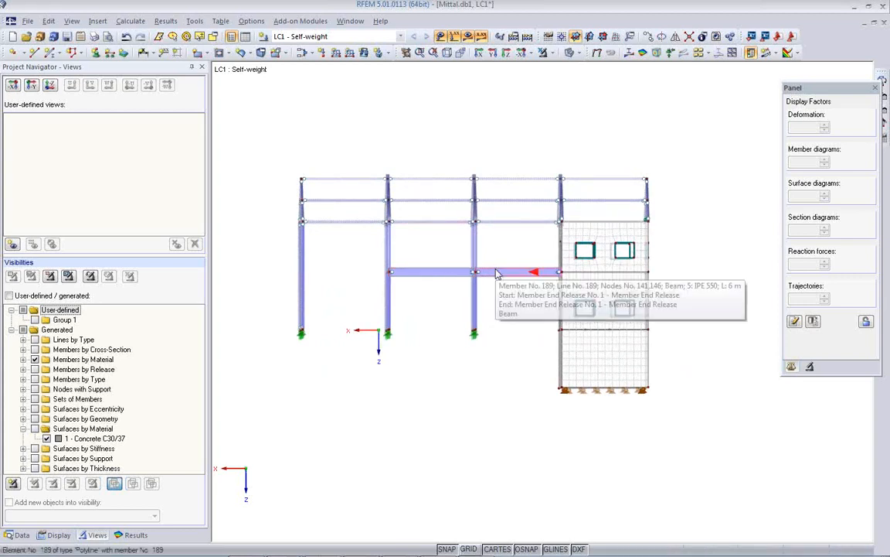
{"action": "left_click_drag", "start_coordinate": [270, 147], "coordinate": [677, 238]}
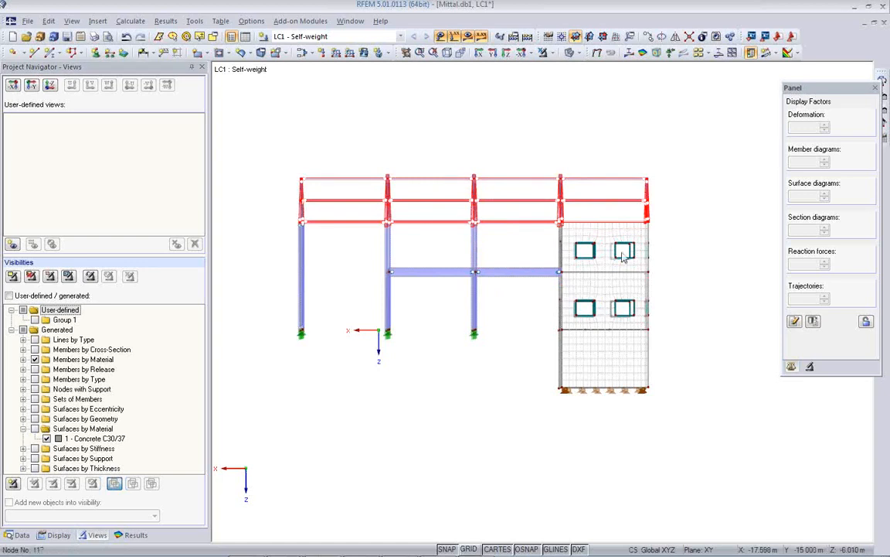
{"action": "left_click", "coordinate": [12, 277]}
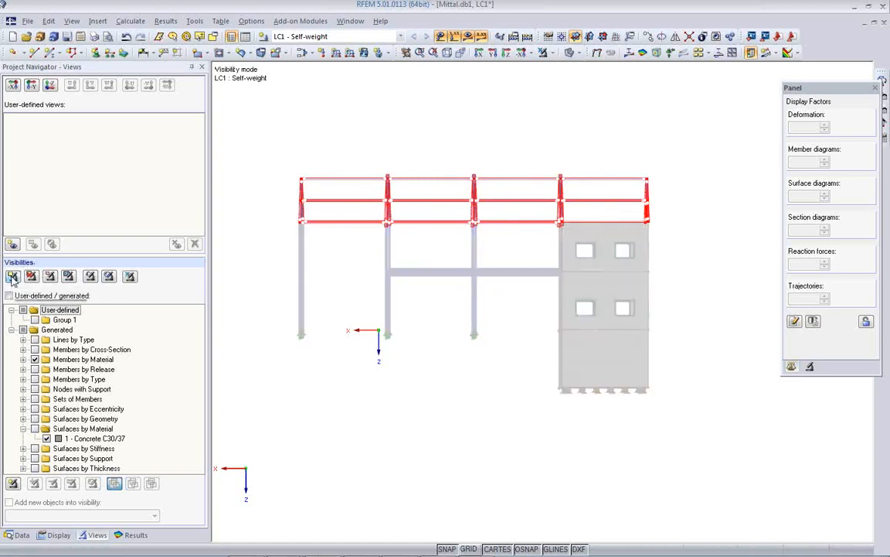
{"action": "right_click", "coordinate": [315, 135]}
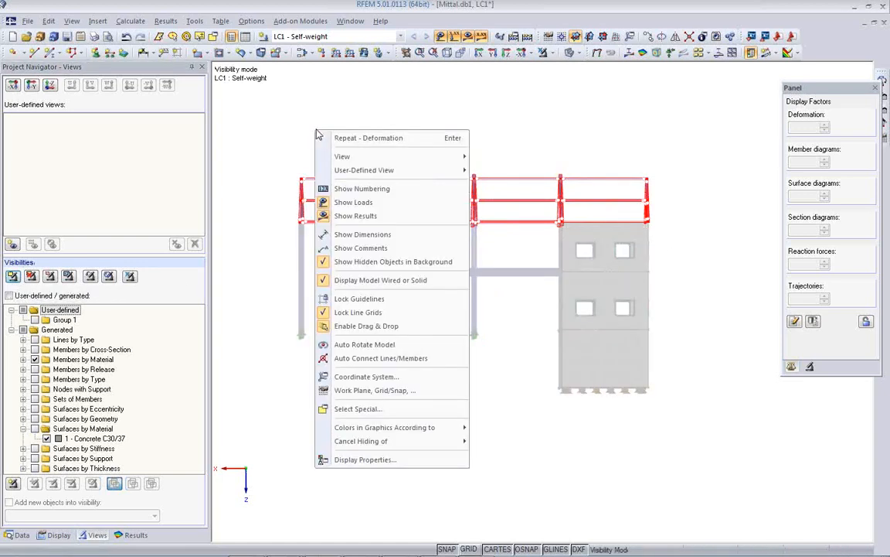
{"action": "left_click", "coordinate": [340, 262]}
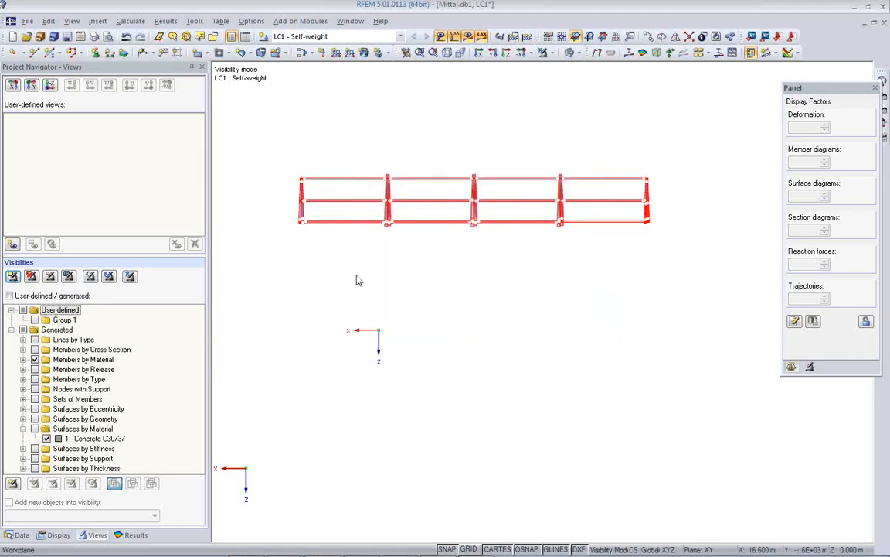
Save an oblique view of the isolated roof as a user-defined view named Roof, and restore the whole model
{"action": "middle_click_drag", "start_coordinate": [452, 279], "coordinate": [530, 383], "text": "ctrl"}
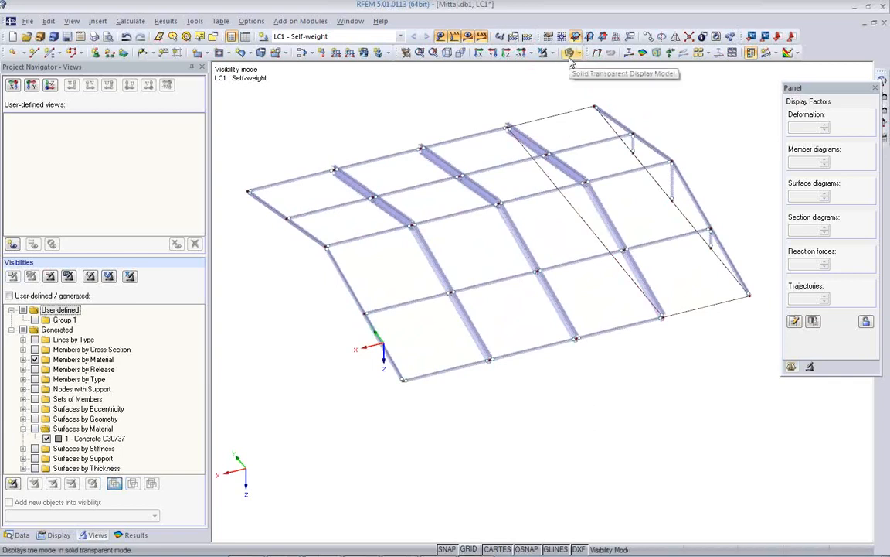
{"action": "left_click", "coordinate": [12, 245]}
{"action": "type", "text": "Roof"}
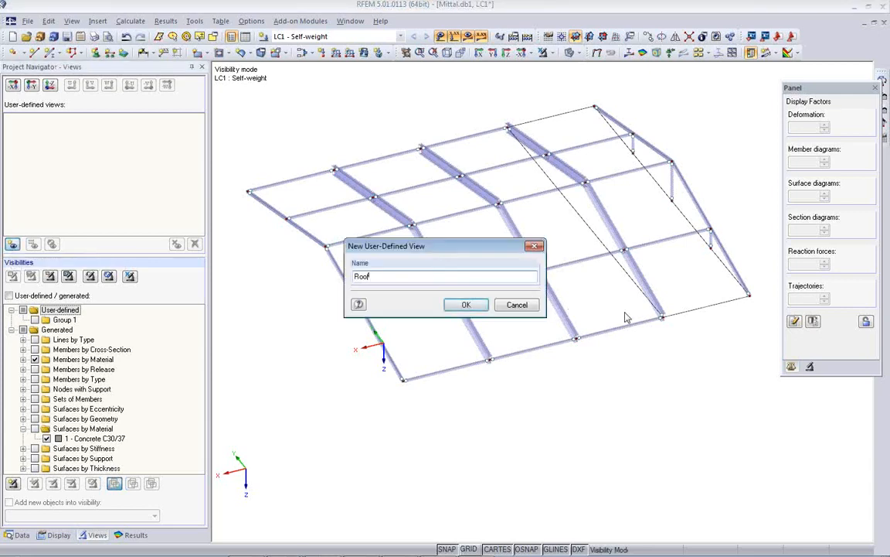
{"action": "left_click", "coordinate": [466, 304]}
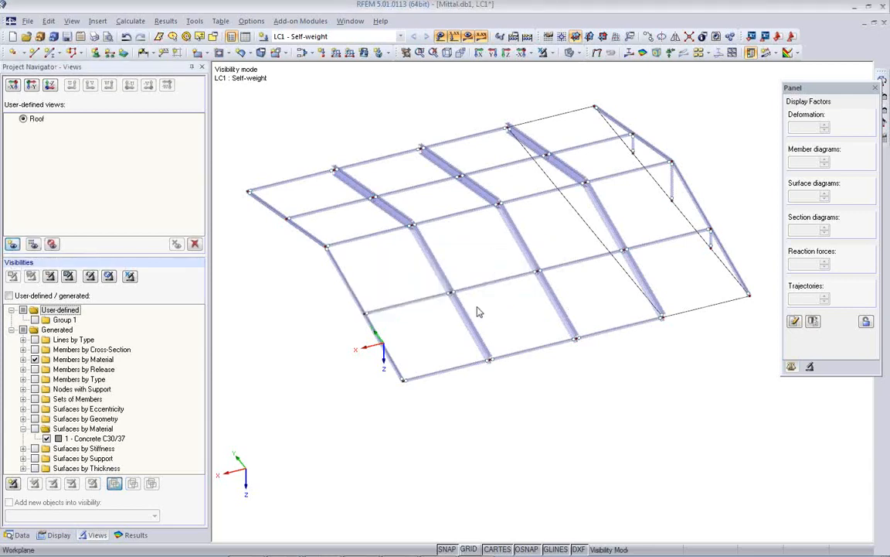
{"action": "left_click", "coordinate": [129, 276]}
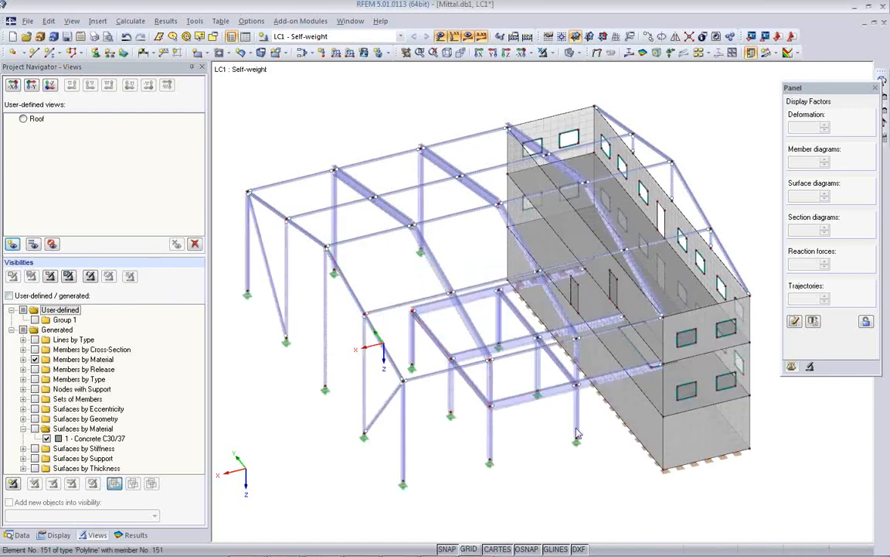
Isolate the horizontal platform beams together with the upper and lower floor slabs of the concrete building, selecting them in a side view
{"action": "middle_click_drag", "start_coordinate": [524, 384], "coordinate": [487, 286], "text": "ctrl"}
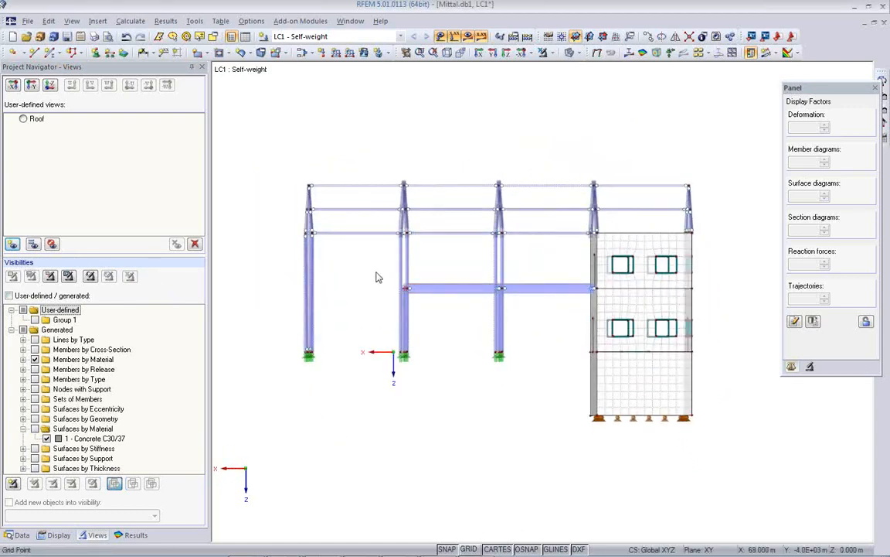
{"action": "left_click_drag", "start_coordinate": [375, 272], "coordinate": [665, 374]}
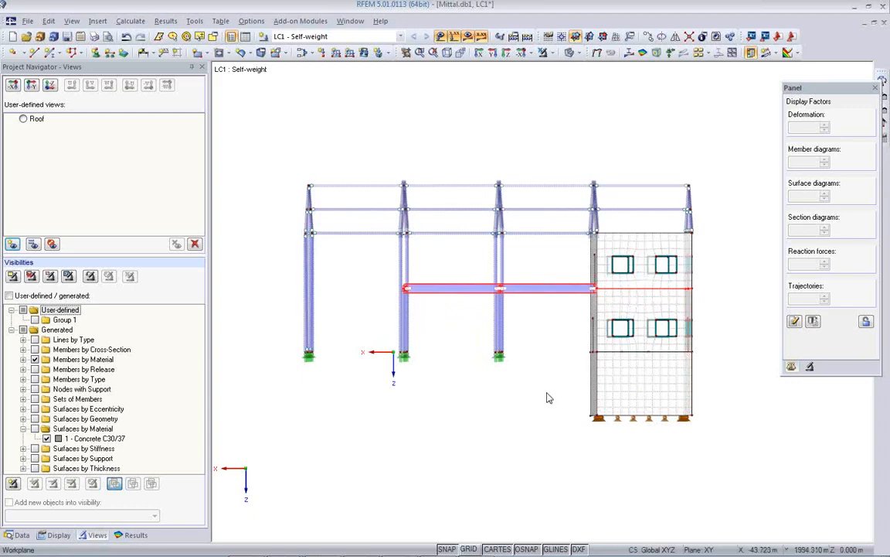
{"action": "middle_click_drag", "start_coordinate": [546, 396], "coordinate": [565, 426], "text": "ctrl"}
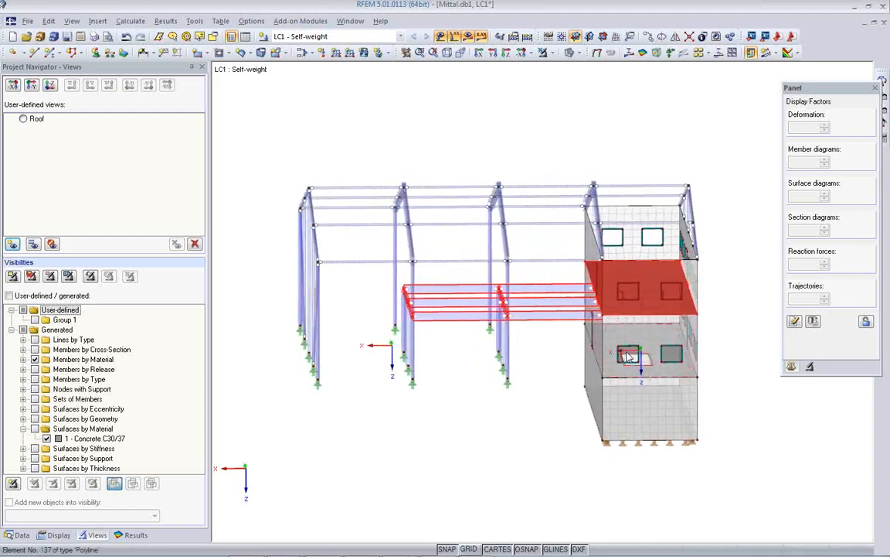
{"action": "middle_click_drag", "start_coordinate": [534, 400], "coordinate": [521, 358], "text": "ctrl"}
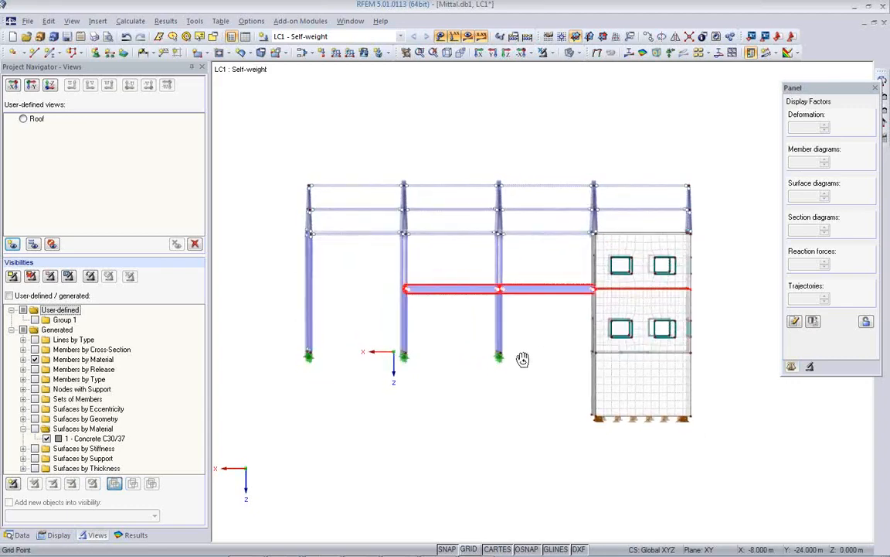
{"action": "left_click", "coordinate": [696, 357], "text": "ctrl"}
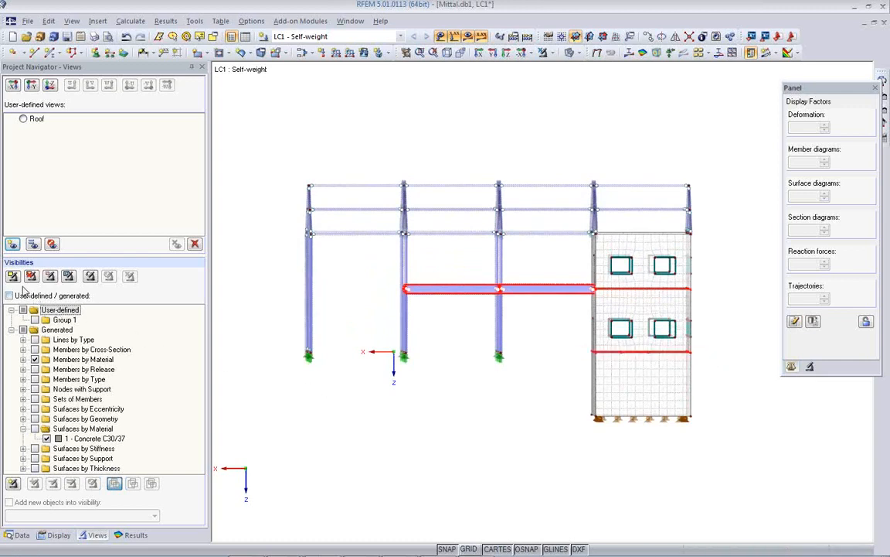
{"action": "left_click", "coordinate": [13, 276]}
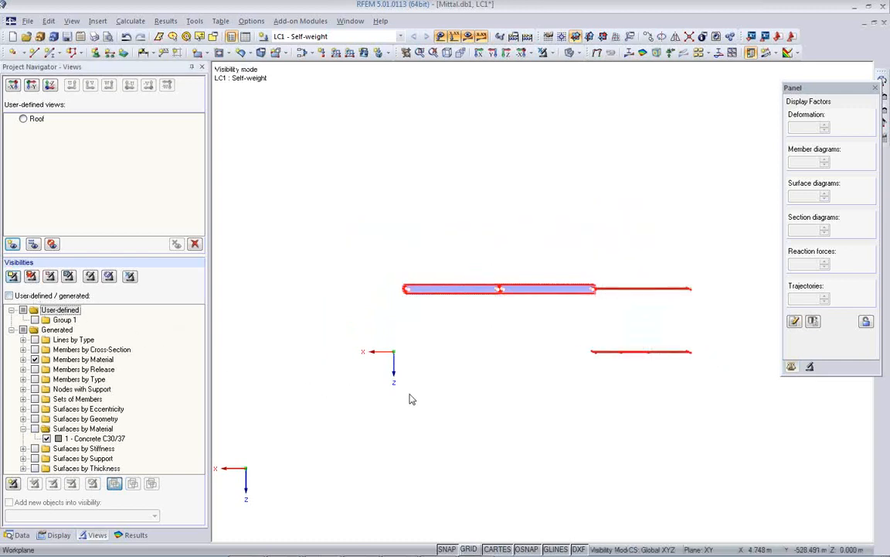
Save an oblique view of the isolated floors as a user-defined view named Floors, and restore the whole model
{"action": "middle_click_drag", "start_coordinate": [567, 371], "coordinate": [628, 453], "text": "ctrl"}
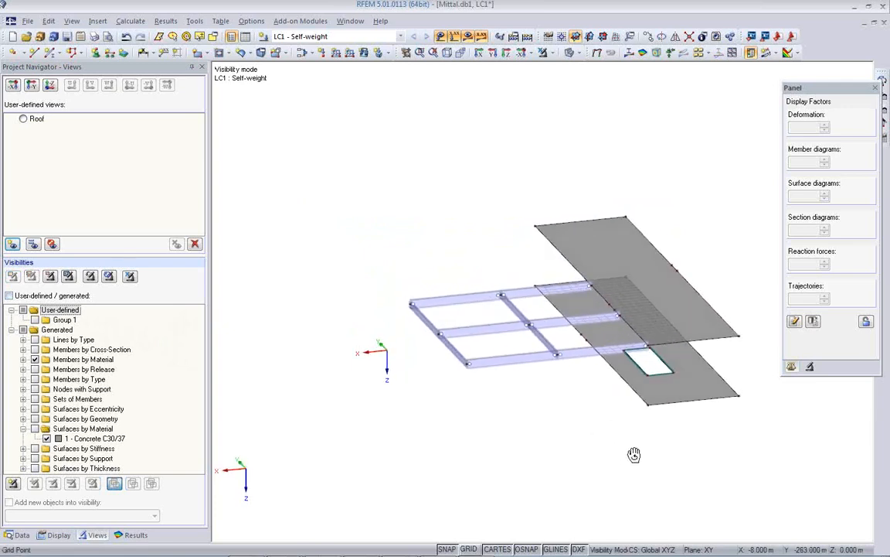
{"action": "left_click", "coordinate": [12, 244]}
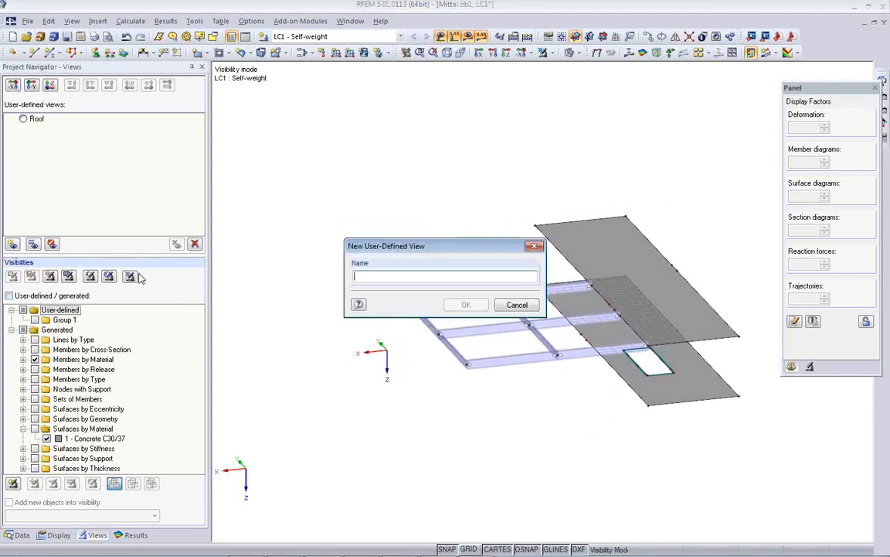
{"action": "type", "text": "F"}
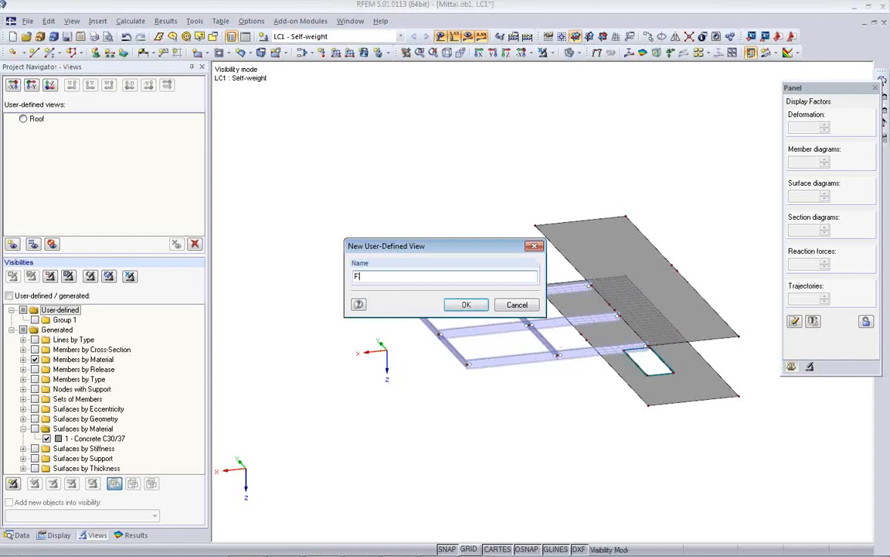
{"action": "type", "text": "loors"}
{"action": "left_click", "coordinate": [473, 306]}
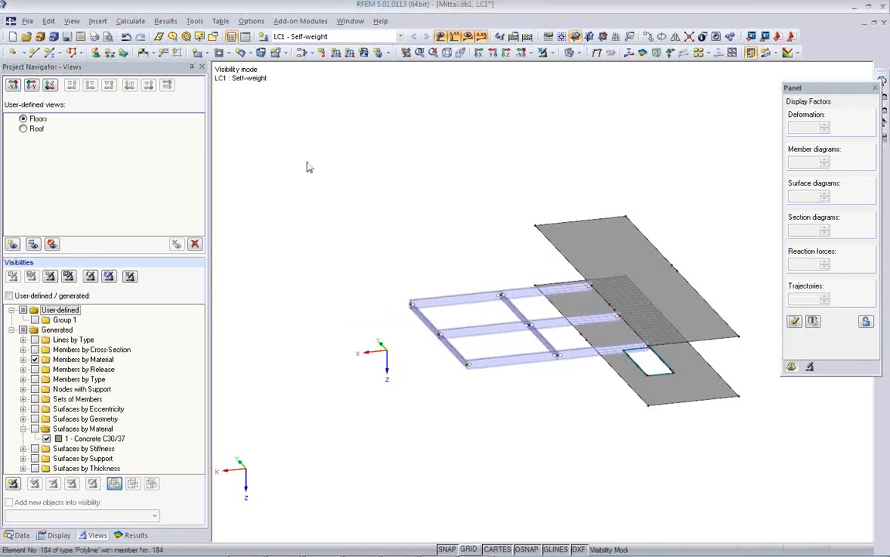
{"action": "left_click", "coordinate": [129, 277]}
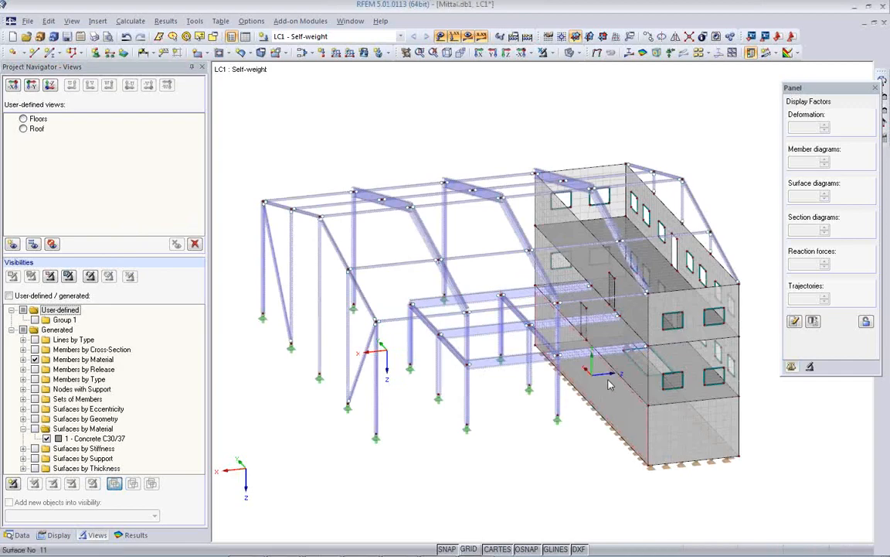
Orient the whole model obliquely to match the 3D view in Tekla Structures, switching to Tekla to compare and returning to RFEM
{"action": "middle_click_drag", "start_coordinate": [610, 384], "coordinate": [615, 334]}
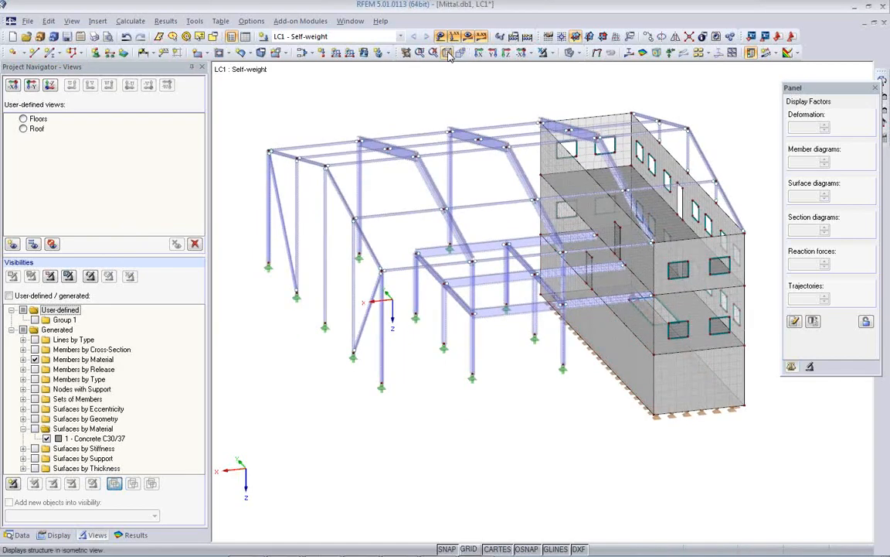
{"action": "left_click", "coordinate": [448, 54]}
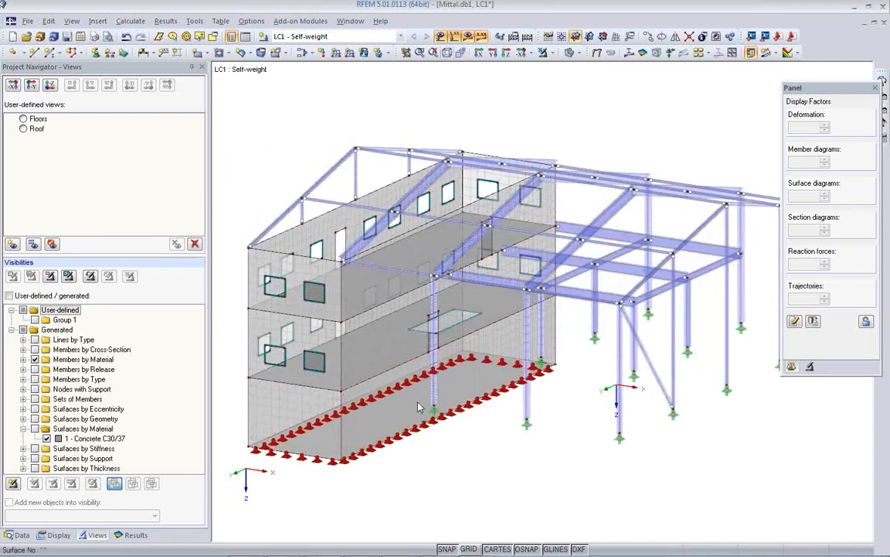
{"action": "middle_click_drag", "start_coordinate": [400, 392], "coordinate": [819, 430], "text": "ctrl"}
{"action": "middle_click_drag", "start_coordinate": [425, 405], "coordinate": [767, 495], "text": "ctrl"}
{"action": "middle_click_drag", "start_coordinate": [370, 408], "coordinate": [765, 495], "text": "ctrl"}
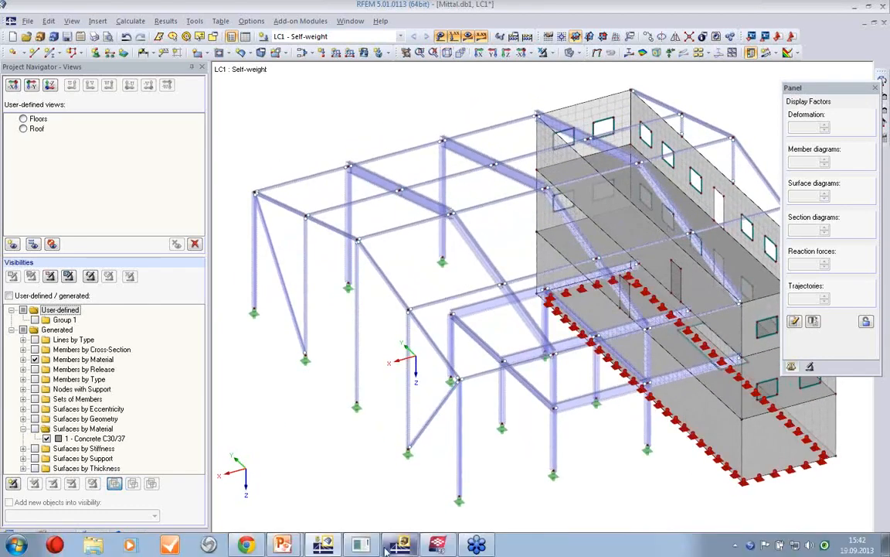
{"action": "left_click", "coordinate": [437, 546]}
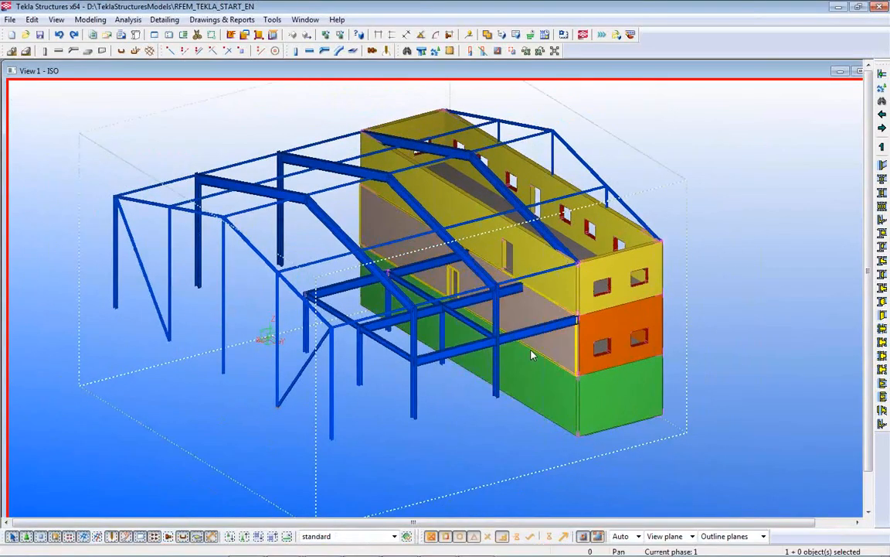
{"action": "left_click", "coordinate": [402, 546]}
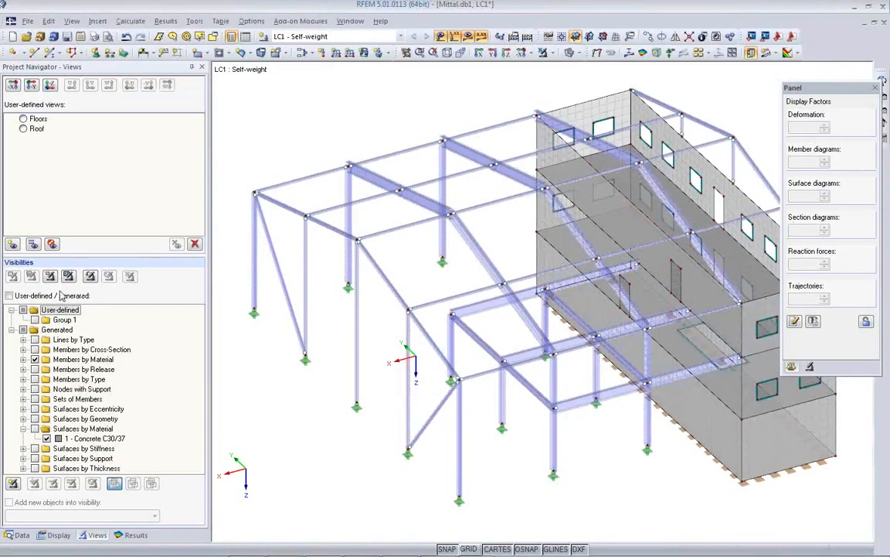
Save the current view of the whole model as a user-defined view named As Tekla
{"action": "left_click", "coordinate": [11, 244]}
{"action": "type", "text": "A"}
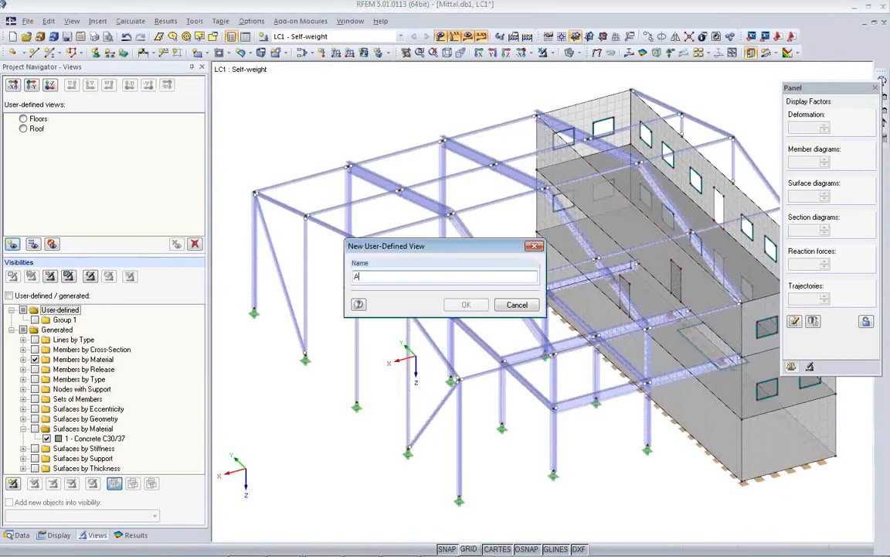
{"action": "type", "text": "s Tekla"}
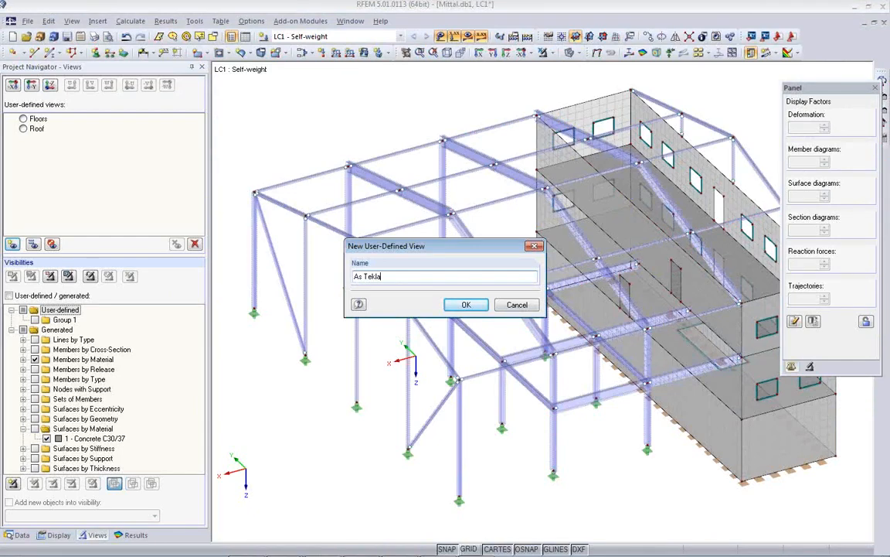
{"action": "left_click", "coordinate": [466, 304]}
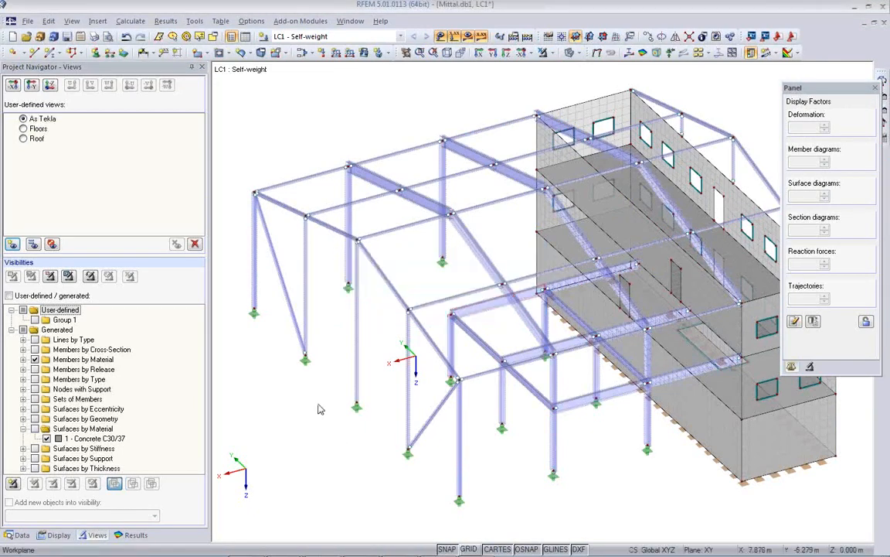
Recall the saved user-defined views Floors, As Tekla and Roof one after another
{"action": "left_click", "coordinate": [23, 129]}
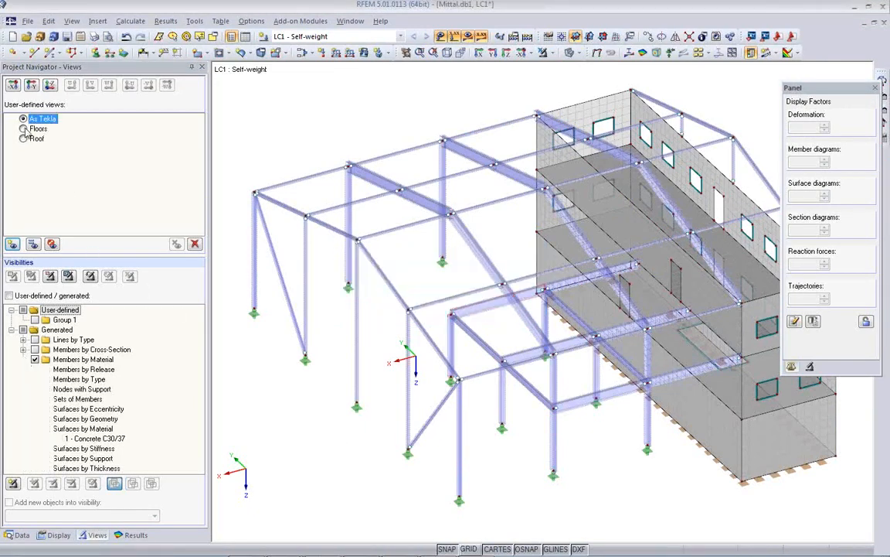
{"action": "left_click", "coordinate": [23, 119]}
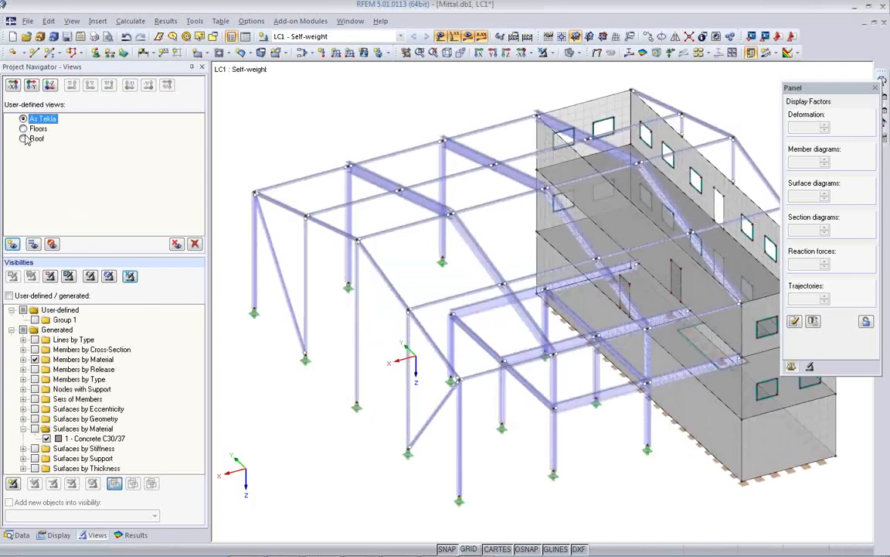
{"action": "left_click", "coordinate": [23, 138]}
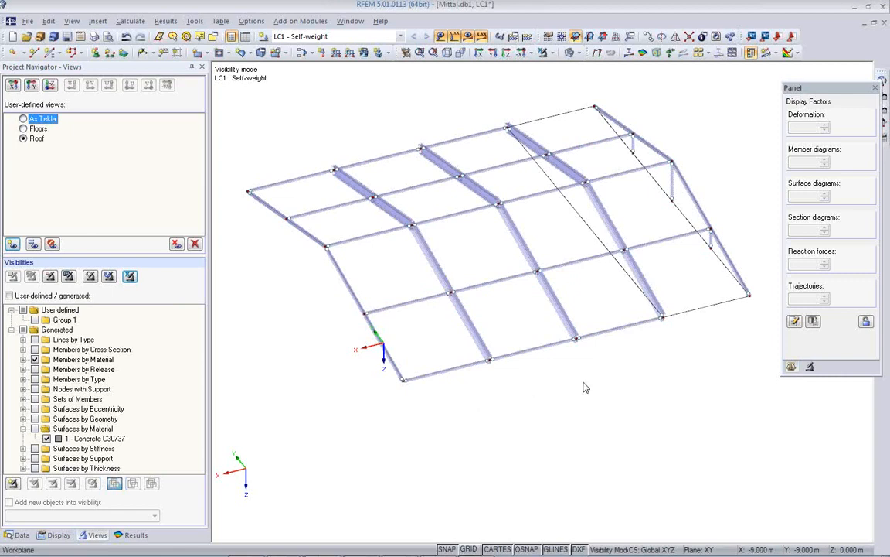
Set the model's classification of load cases and combinations to standard EN 1990 with the CEN national annex
{"action": "left_click", "coordinate": [368, 194]}
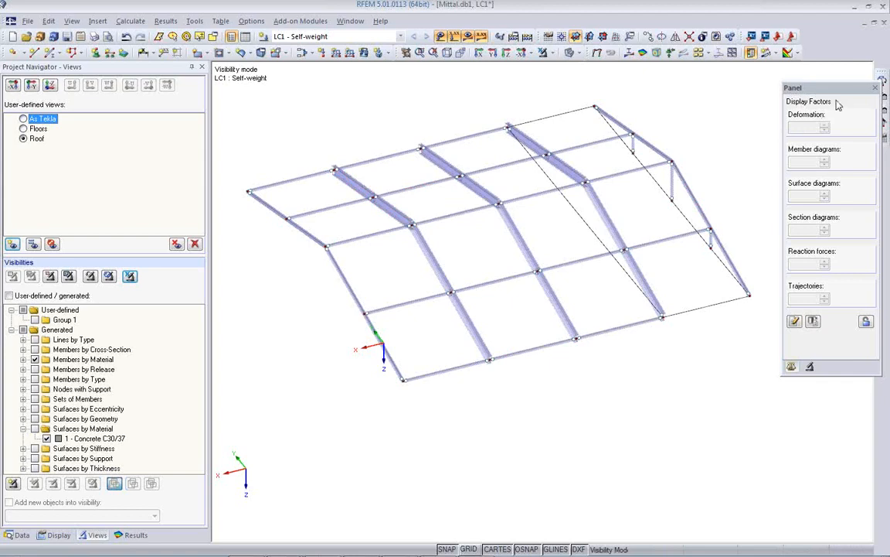
{"action": "left_click_drag", "start_coordinate": [840, 93], "coordinate": [809, 89]}
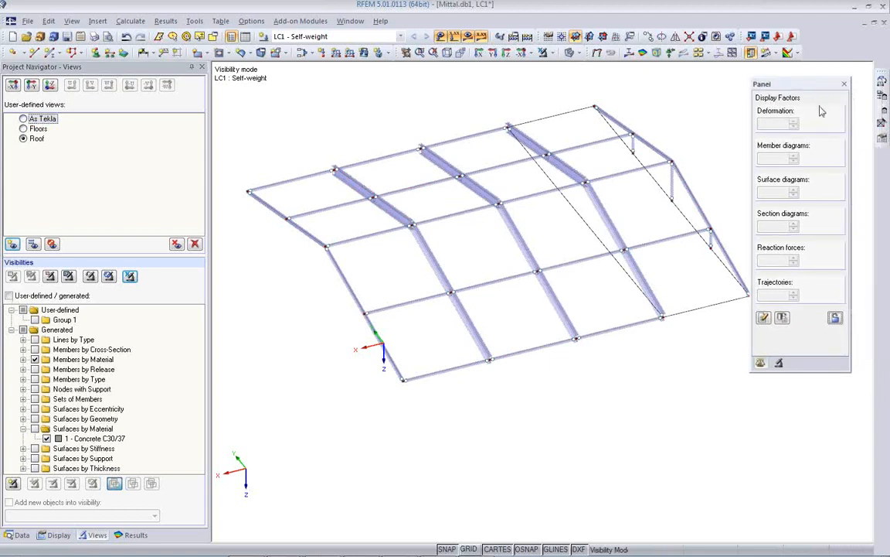
{"action": "left_click", "coordinate": [884, 142]}
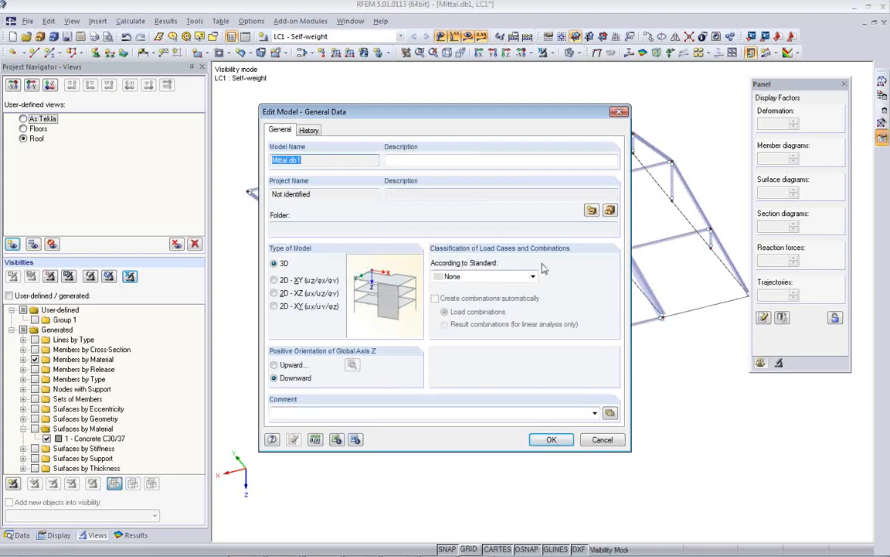
{"action": "left_click", "coordinate": [500, 278]}
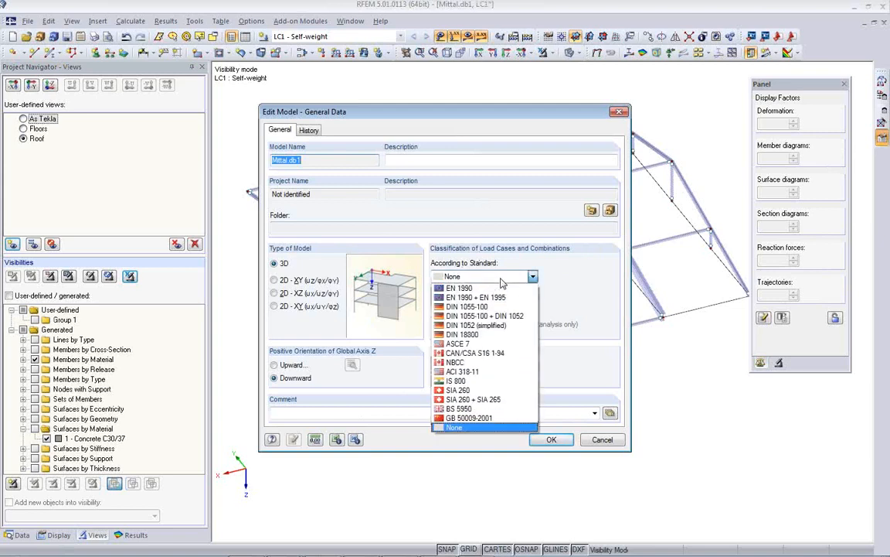
{"action": "left_click", "coordinate": [500, 289]}
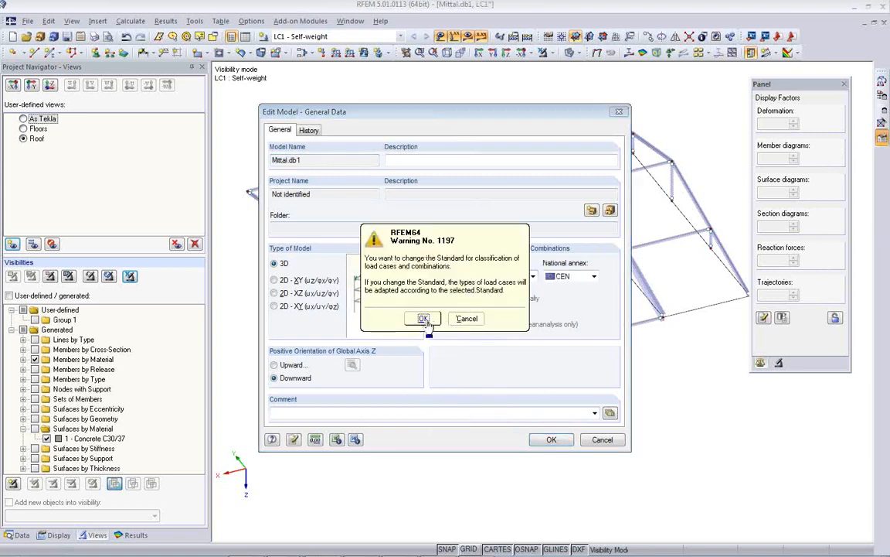
{"action": "left_click", "coordinate": [384, 296]}
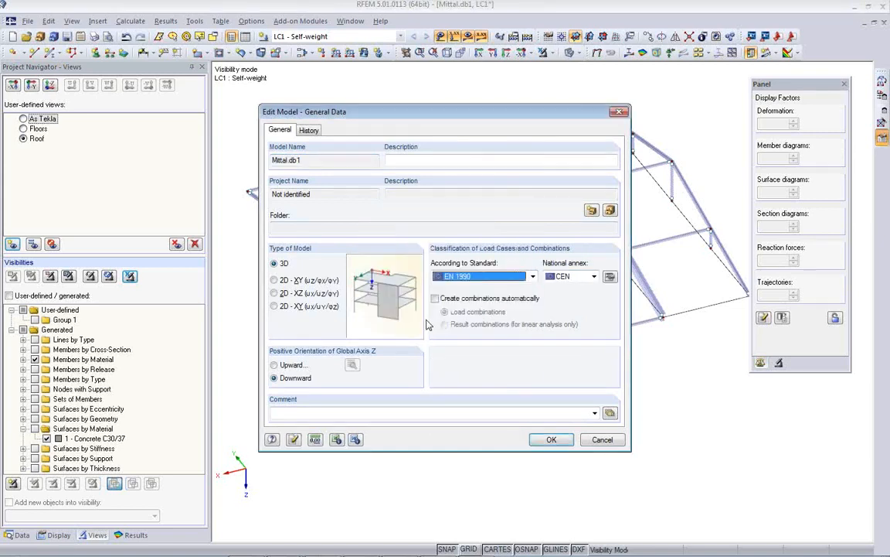
{"action": "left_click", "coordinate": [593, 277]}
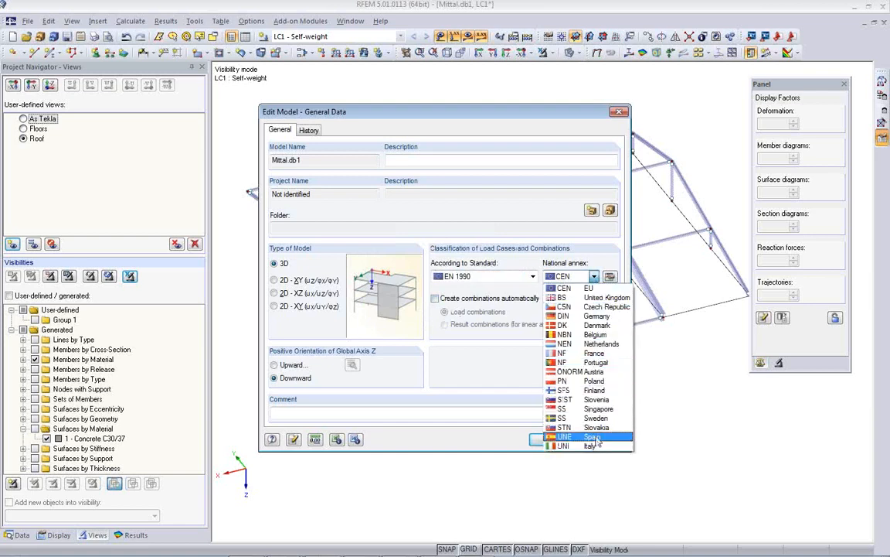
{"action": "left_click", "coordinate": [589, 288]}
Check the EN 1990 coefficients and consequences classes, and enable automatic creation of load combinations for the model
{"action": "left_click", "coordinate": [610, 276]}
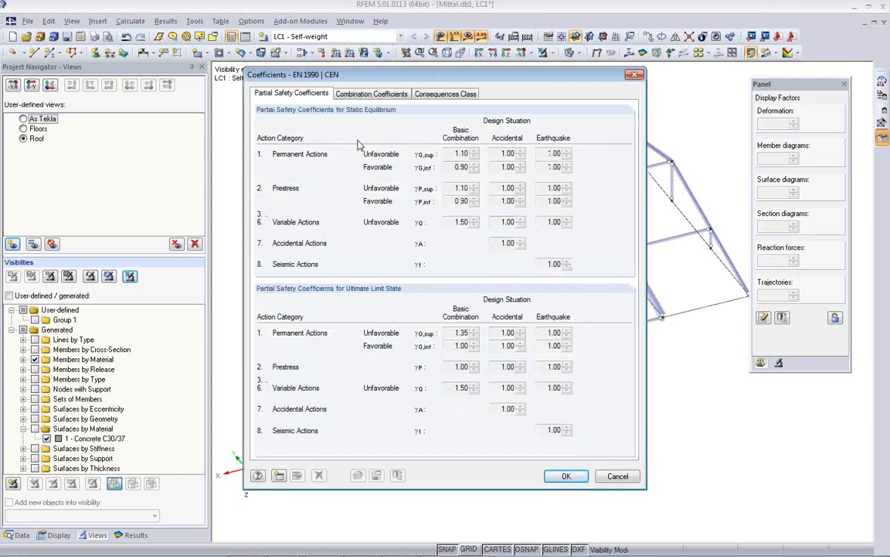
{"action": "left_click", "coordinate": [354, 95]}
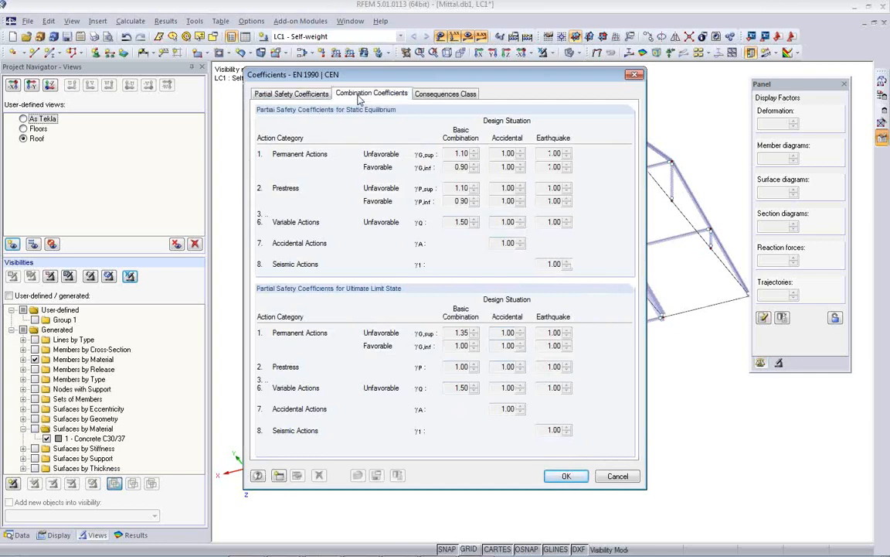
{"action": "left_click", "coordinate": [435, 96]}
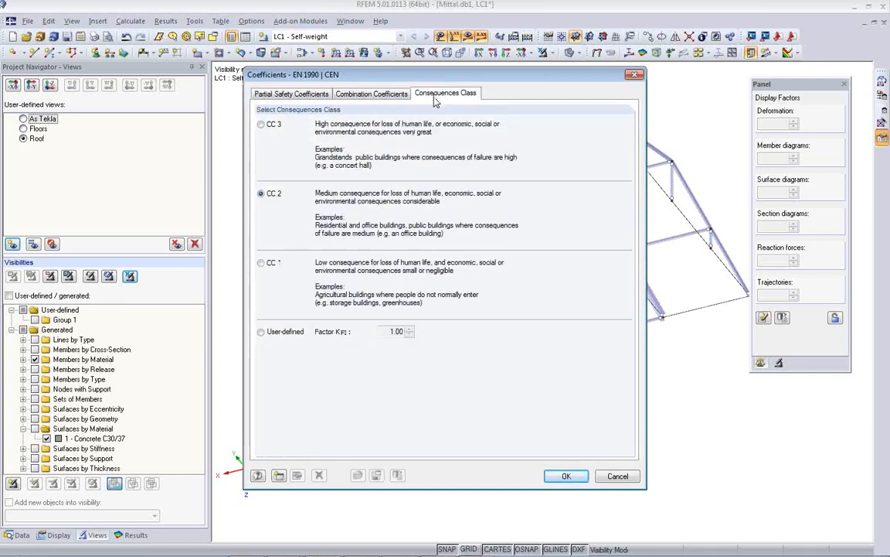
{"action": "left_click", "coordinate": [567, 476]}
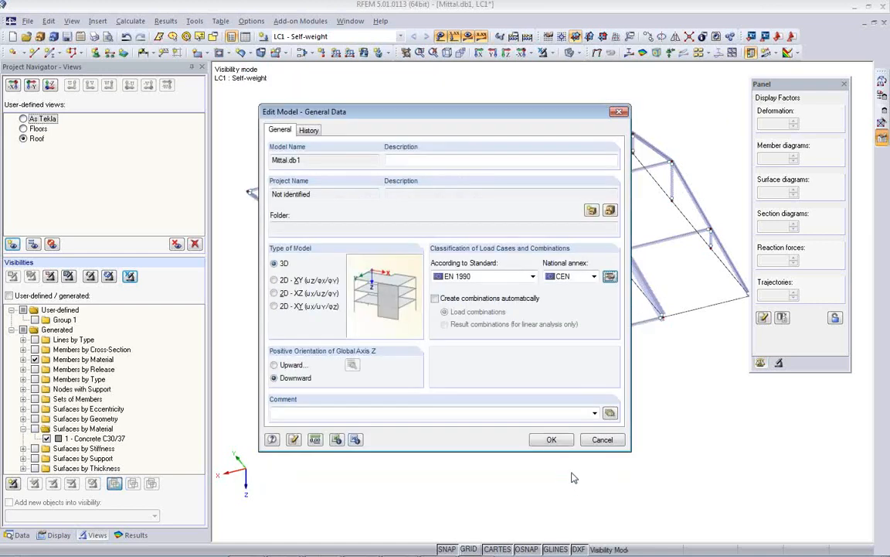
{"action": "left_click", "coordinate": [436, 298]}
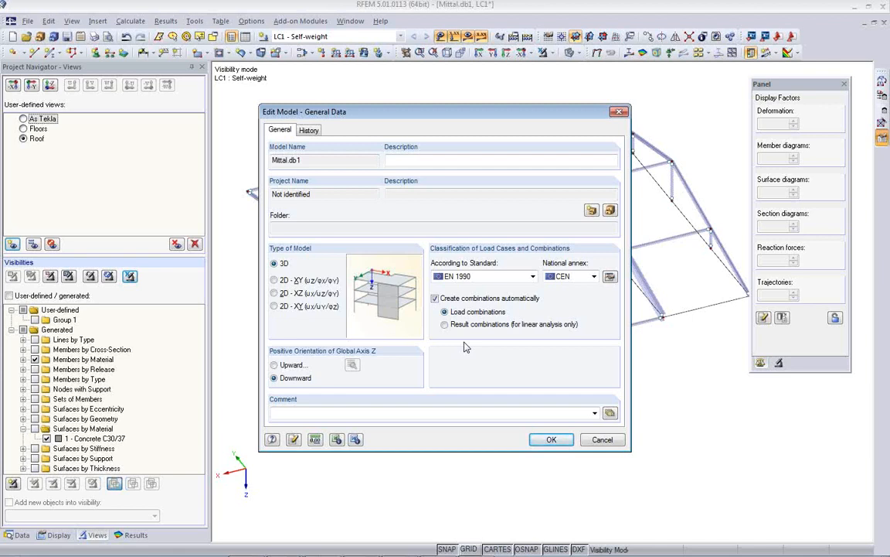
{"action": "left_click", "coordinate": [552, 440]}
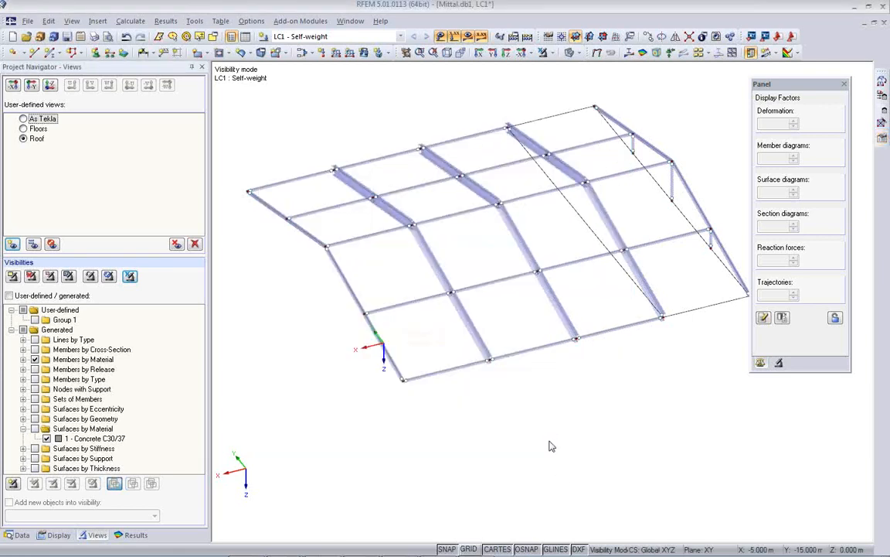
Display the data tables below the model, enlarge their area and bring up the load cases table
{"action": "left_click", "coordinate": [245, 36]}
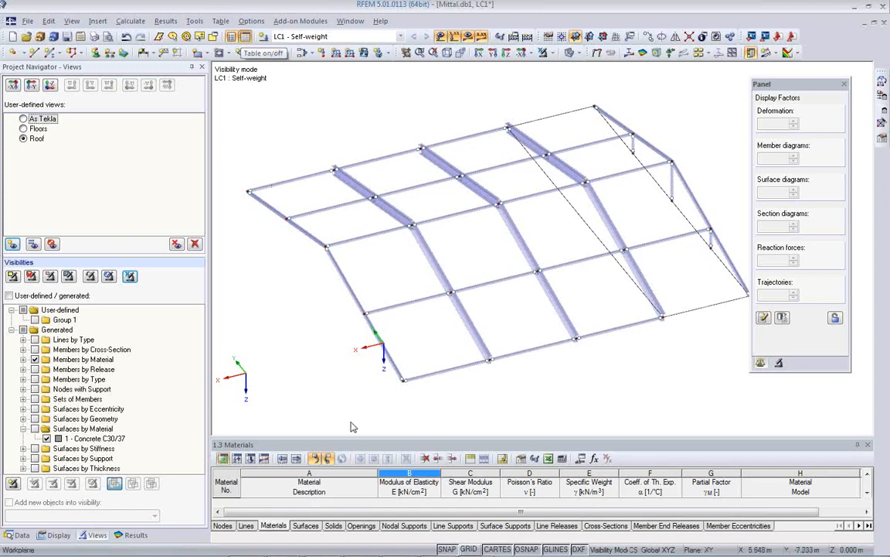
{"action": "left_click_drag", "start_coordinate": [357, 438], "coordinate": [348, 340]}
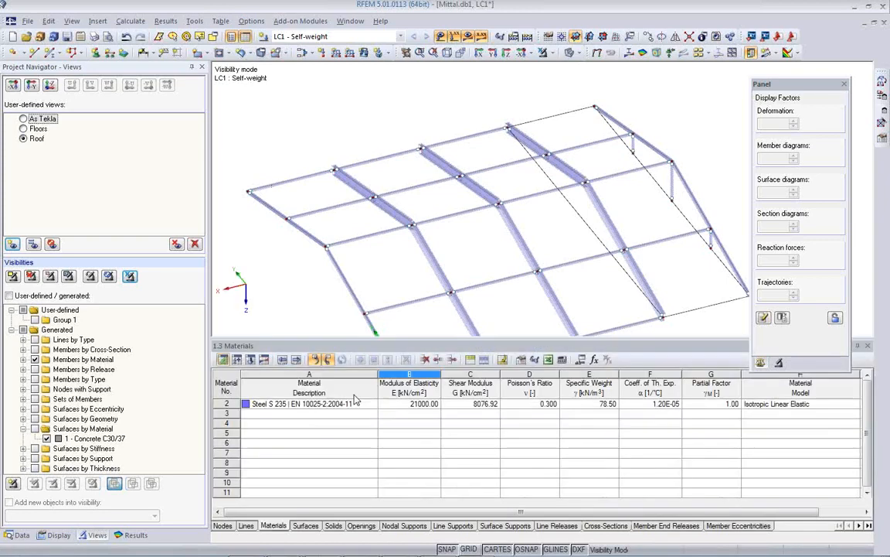
{"action": "left_click", "coordinate": [239, 364]}
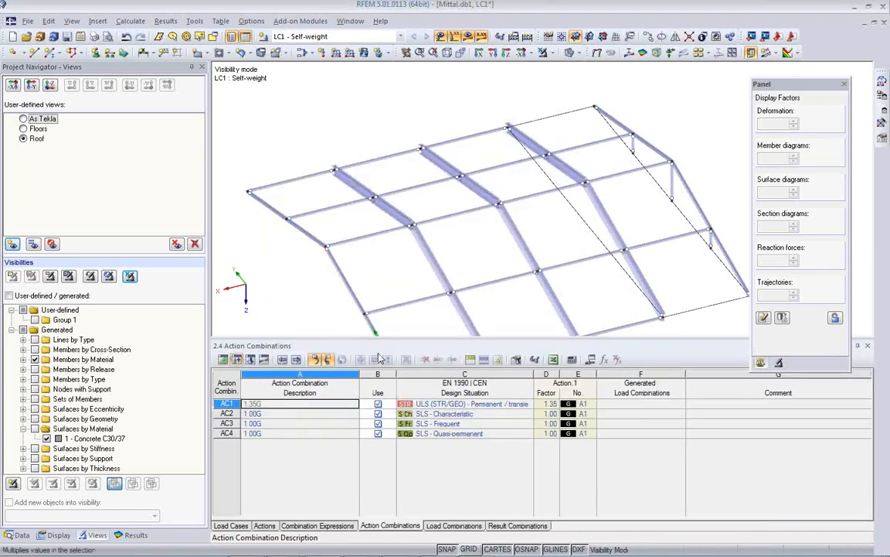
{"action": "left_click_drag", "start_coordinate": [377, 338], "coordinate": [380, 298]}
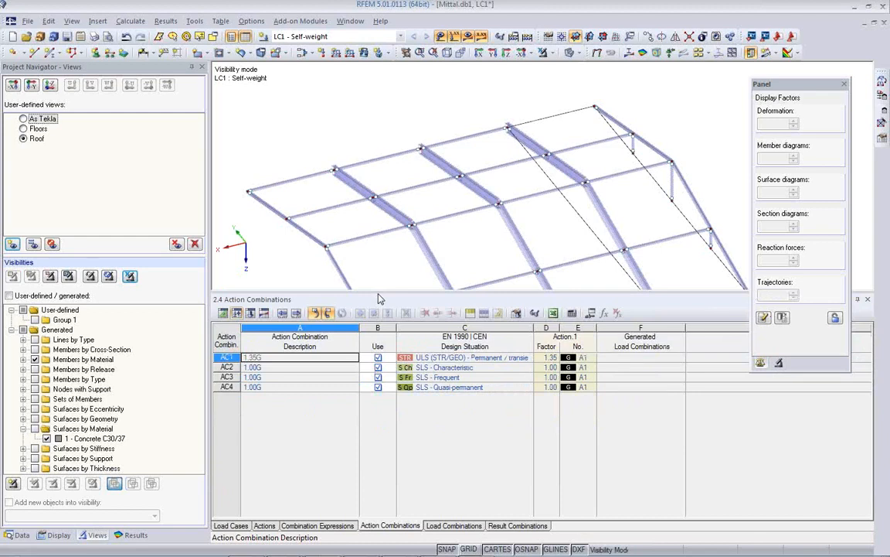
{"action": "left_click", "coordinate": [228, 525]}
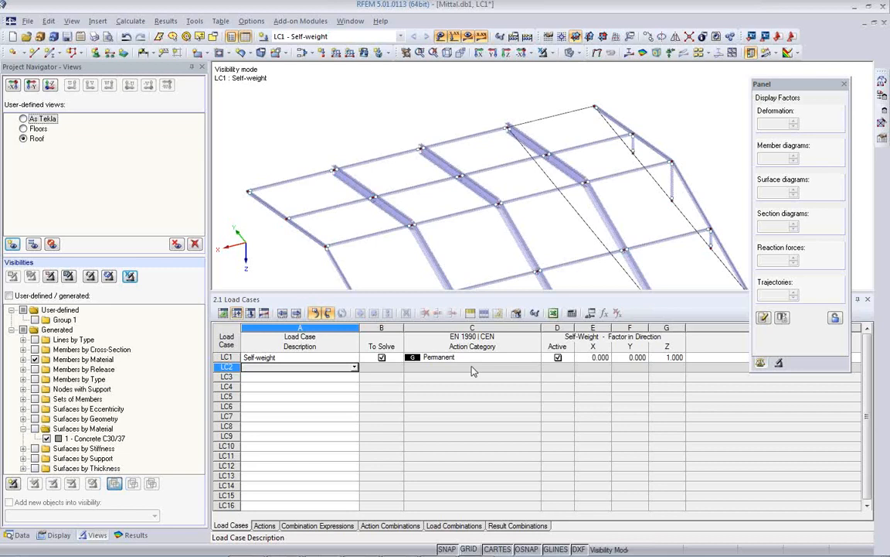
Add load case LC2 with the description Snow and check the available action categories
{"action": "left_click", "coordinate": [355, 369]}
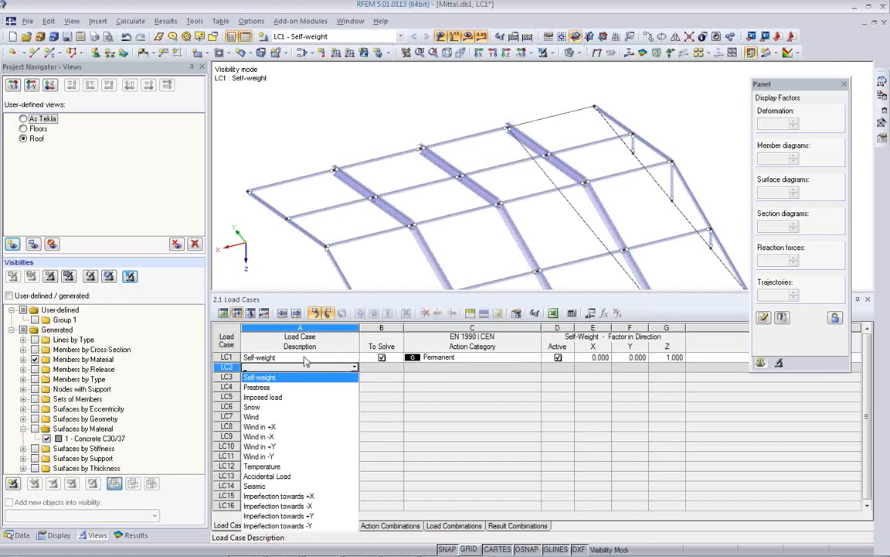
{"action": "key", "text": "Escape"}
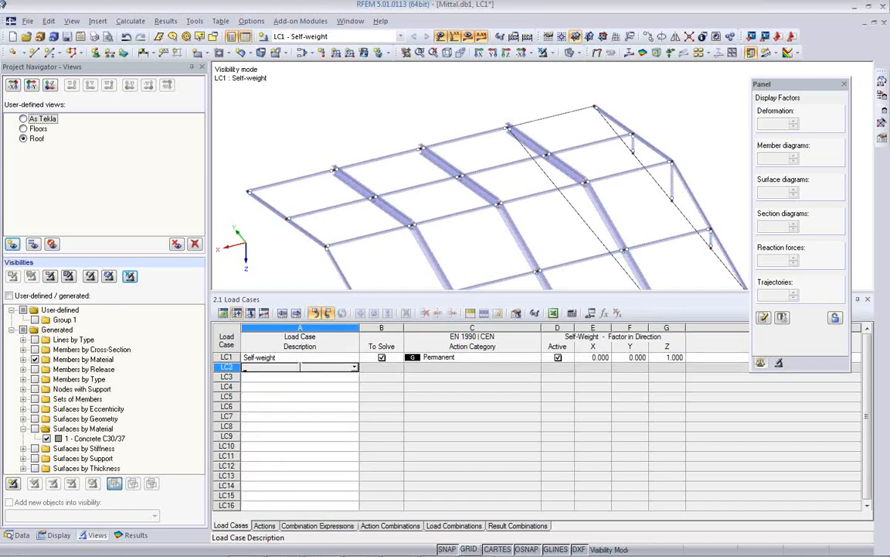
{"action": "left_click", "coordinate": [355, 369]}
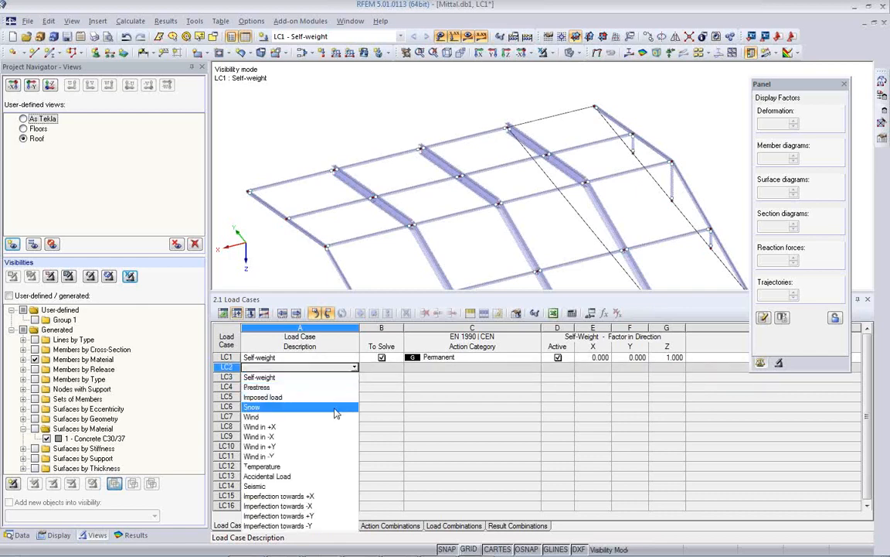
{"action": "left_click", "coordinate": [309, 407]}
{"action": "left_click", "coordinate": [532, 369]}
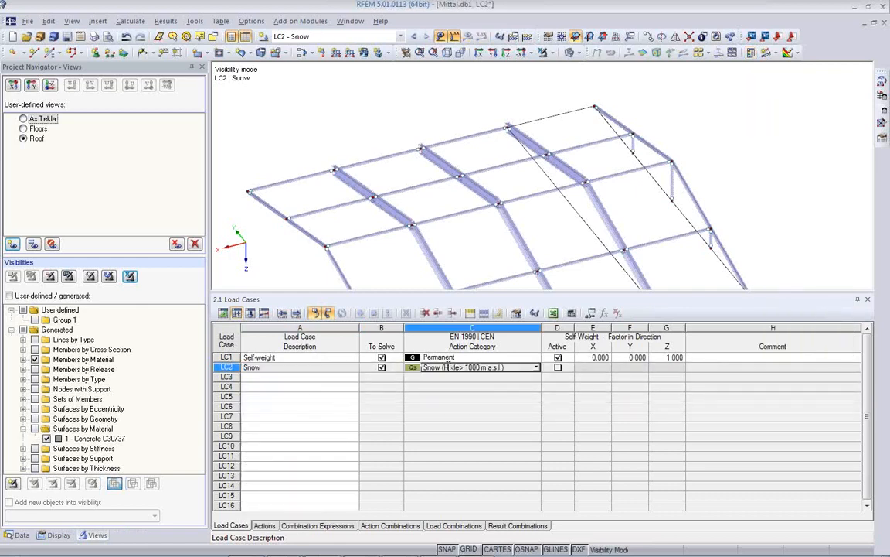
{"action": "left_click", "coordinate": [536, 369]}
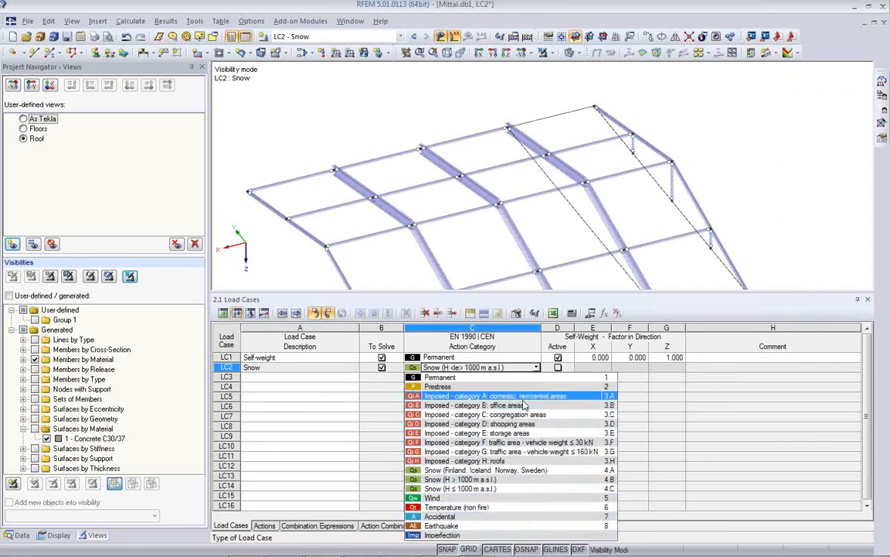
{"action": "key", "text": "Escape"}
Add load case LC3 with the description Wind
{"action": "left_click", "coordinate": [340, 377]}
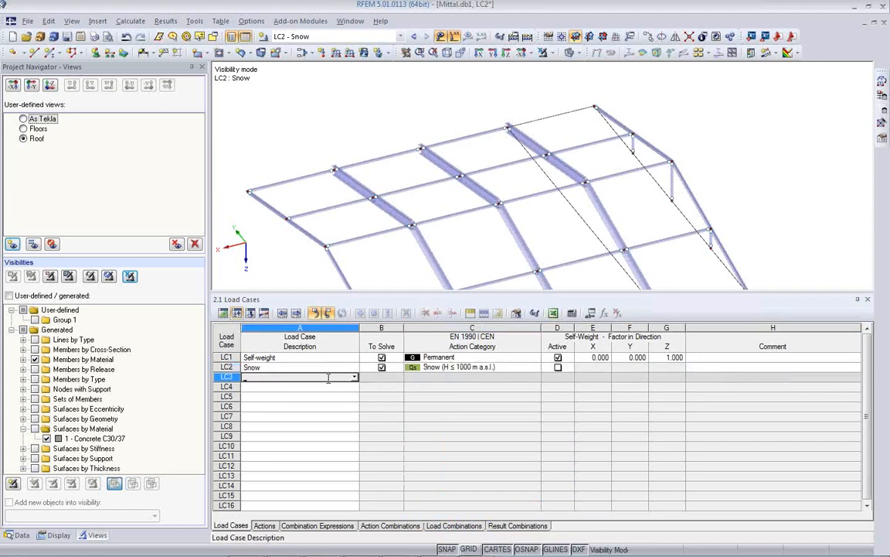
{"action": "left_click", "coordinate": [355, 377]}
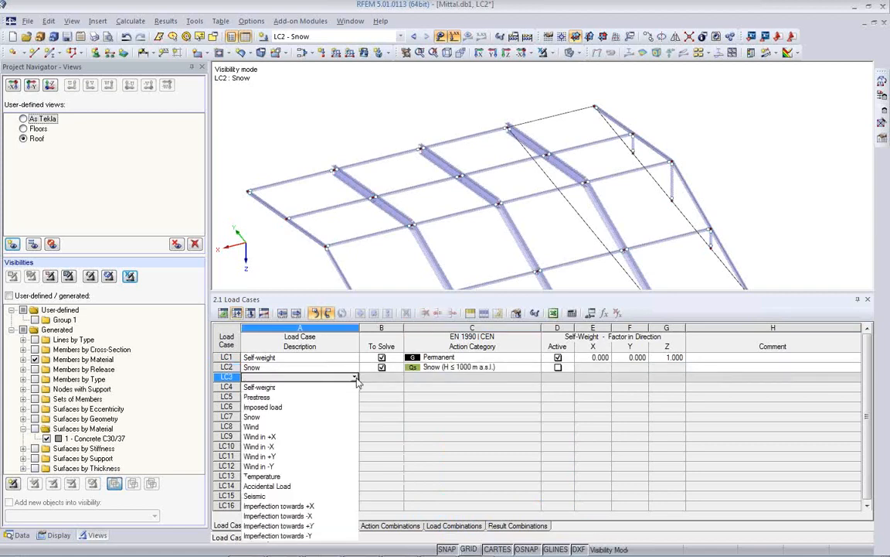
{"action": "left_click", "coordinate": [341, 426]}
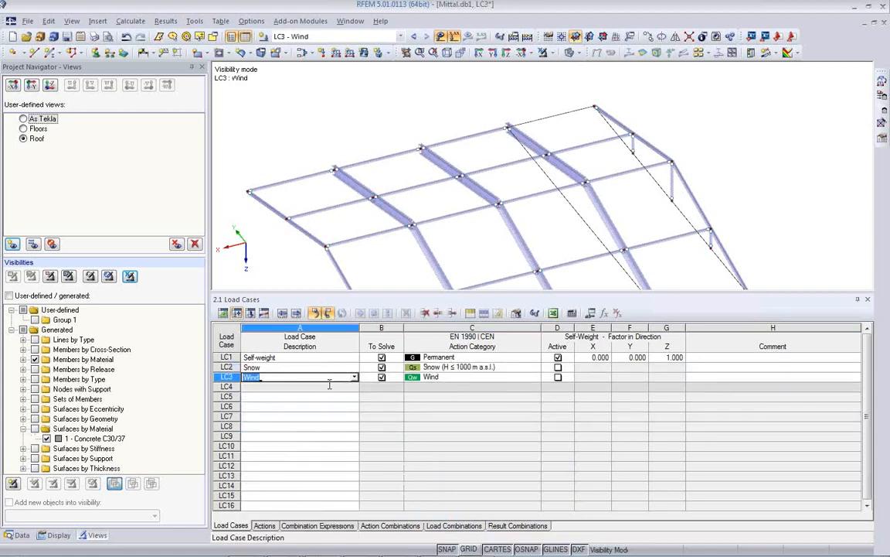
Add load case LC4 named Live and set its action category to Imposed - category B: office areas
{"action": "left_click", "coordinate": [334, 386]}
{"action": "left_click", "coordinate": [355, 390]}
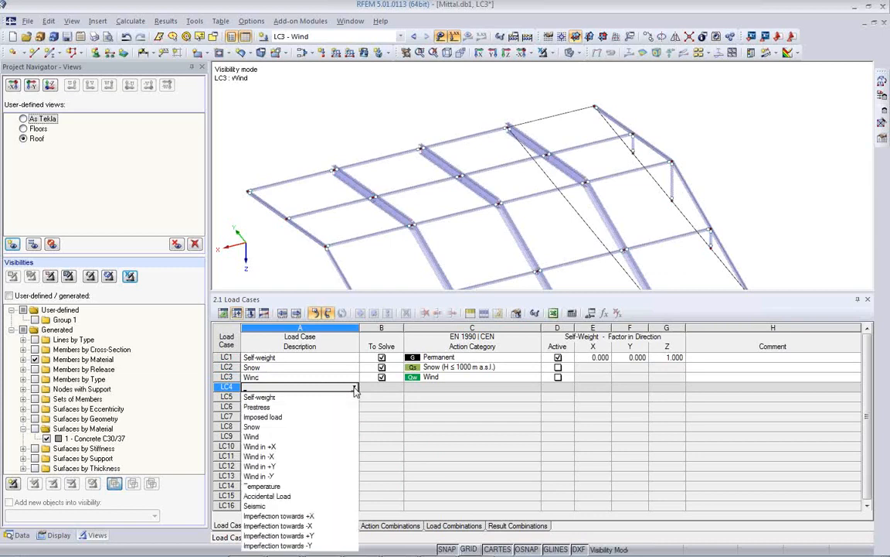
{"action": "left_click", "coordinate": [321, 388]}
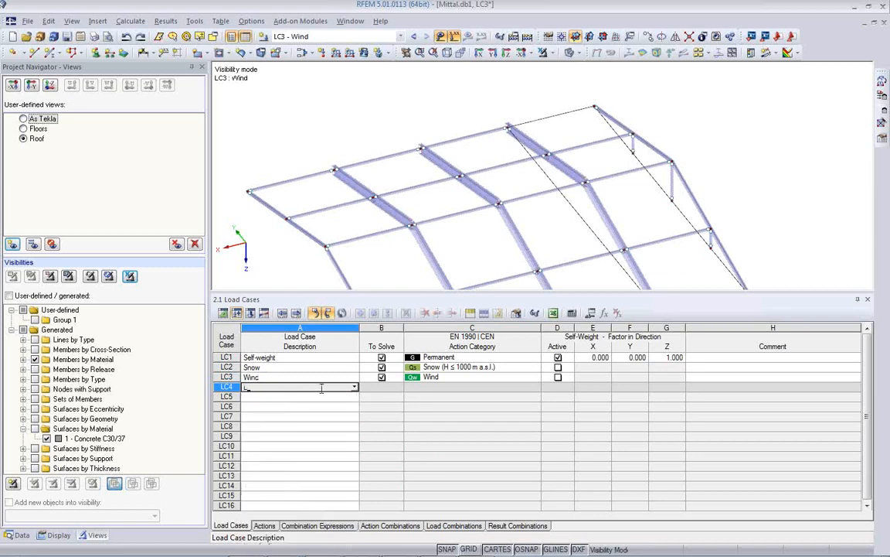
{"action": "left_click", "coordinate": [520, 386]}
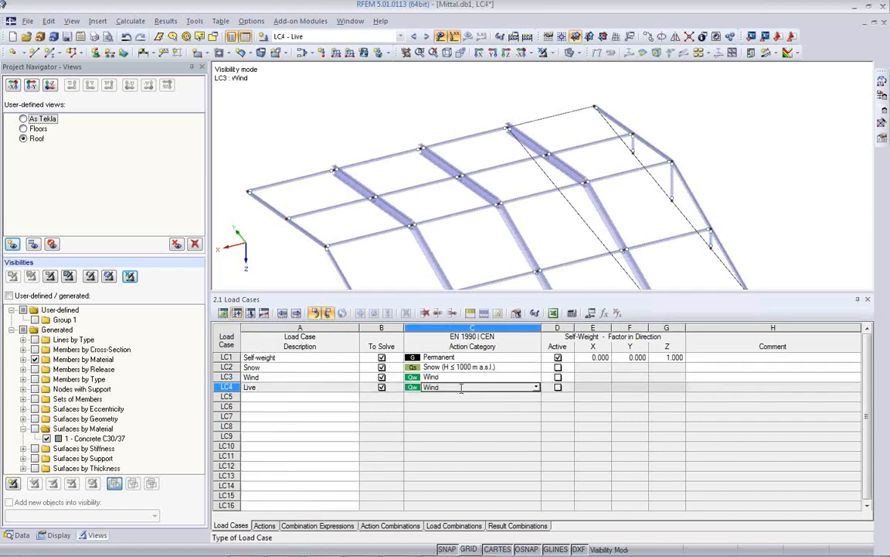
{"action": "left_click", "coordinate": [536, 387]}
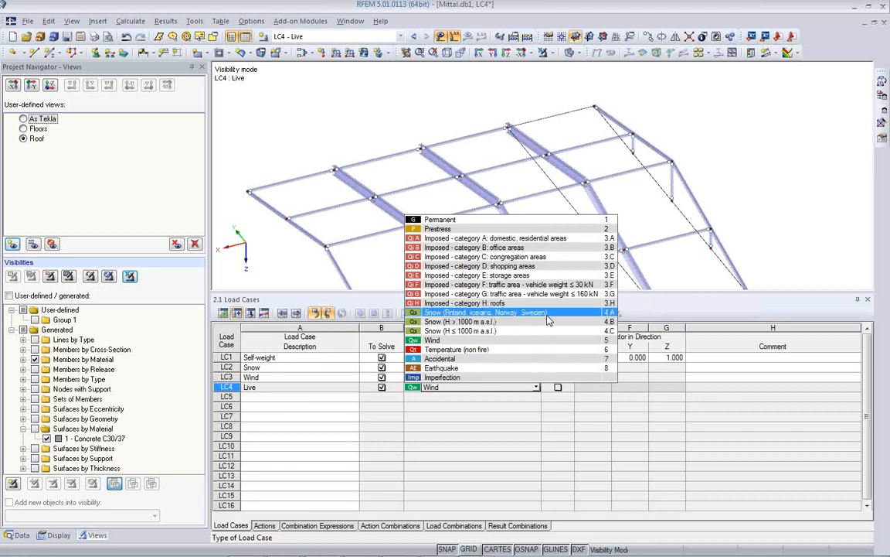
{"action": "left_click", "coordinate": [539, 247]}
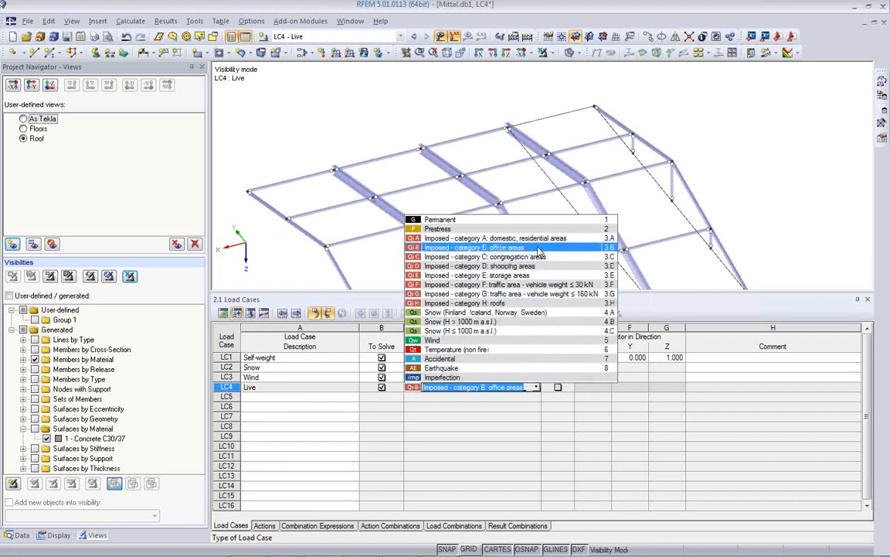
{"action": "left_click", "coordinate": [456, 402]}
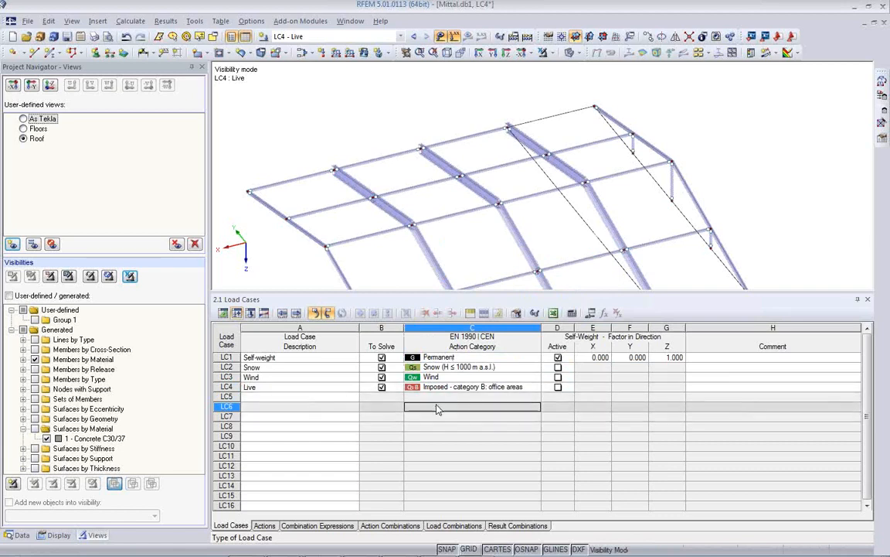
Review the actions and exclude the SLS - Quasi-permanent combination expression CE4 from use
{"action": "left_click", "coordinate": [265, 525]}
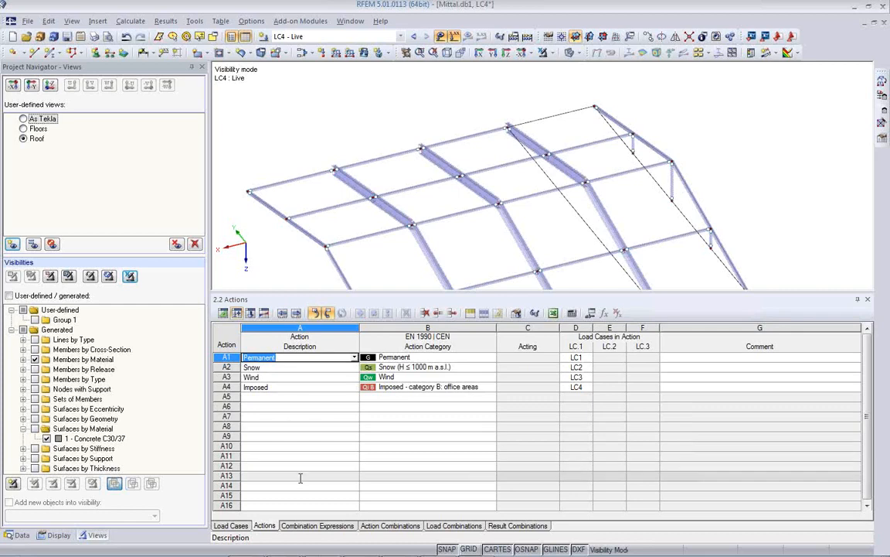
{"action": "left_click", "coordinate": [317, 524]}
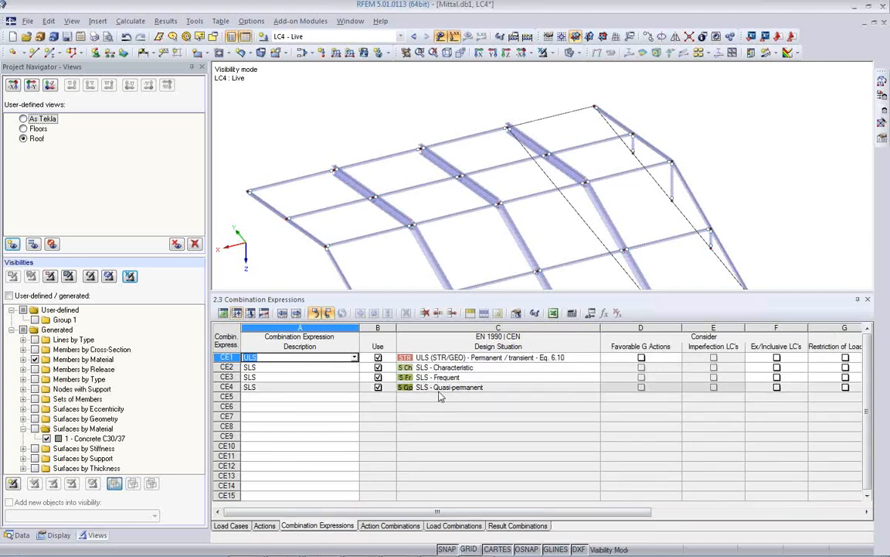
{"action": "left_click", "coordinate": [378, 387]}
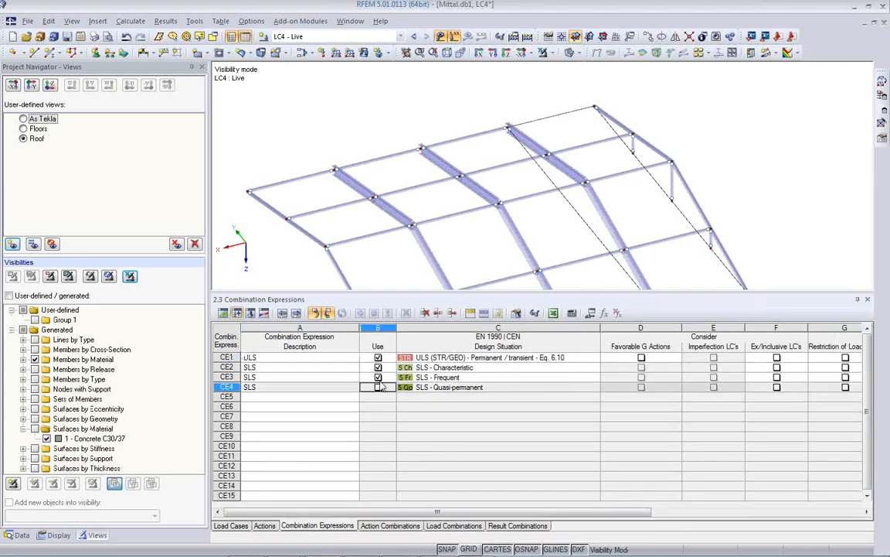
Exclude the SLS - Frequent (CE3) and SLS - Characteristic (CE2) combination expressions from use and review the generated action combinations
{"action": "left_click", "coordinate": [378, 377]}
{"action": "left_click", "coordinate": [378, 367]}
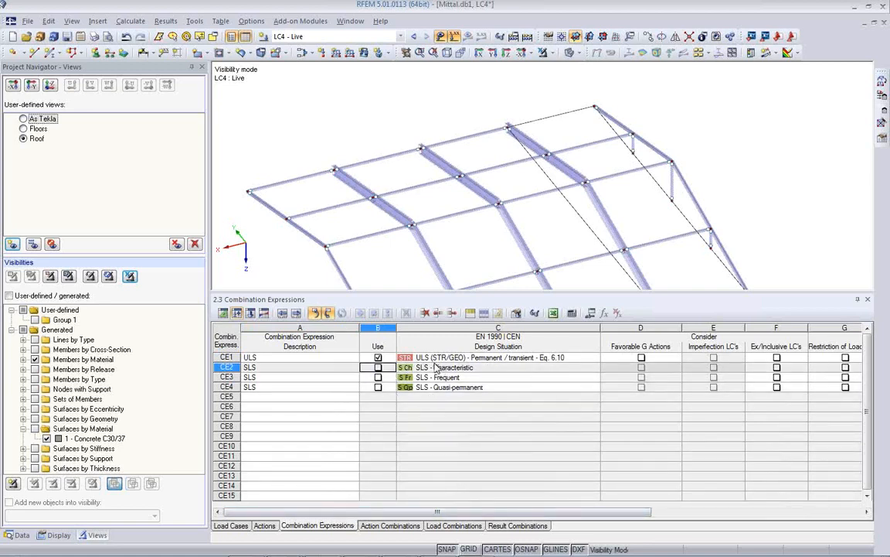
{"action": "left_click", "coordinate": [387, 525]}
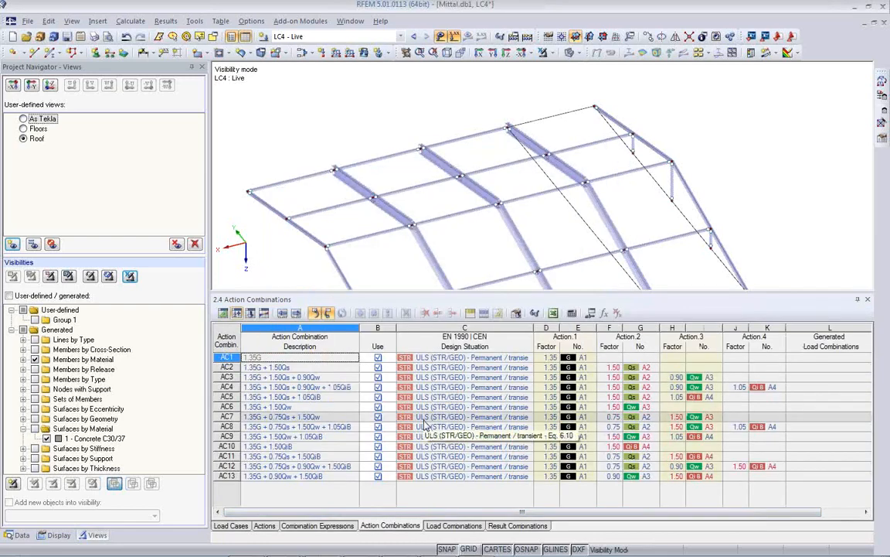
Exclude load combinations CO1, CO6, CO10 and CO2 from being solved
{"action": "left_click", "coordinate": [454, 525]}
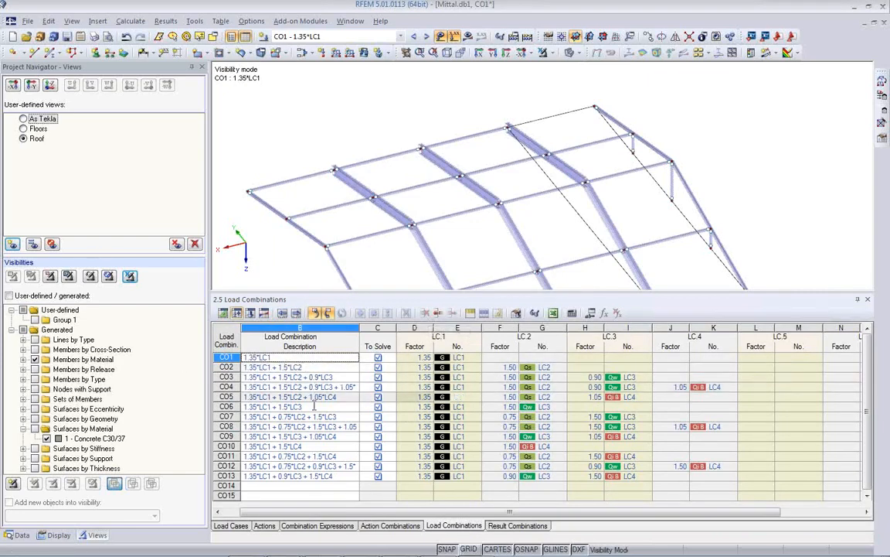
{"action": "left_click", "coordinate": [378, 358]}
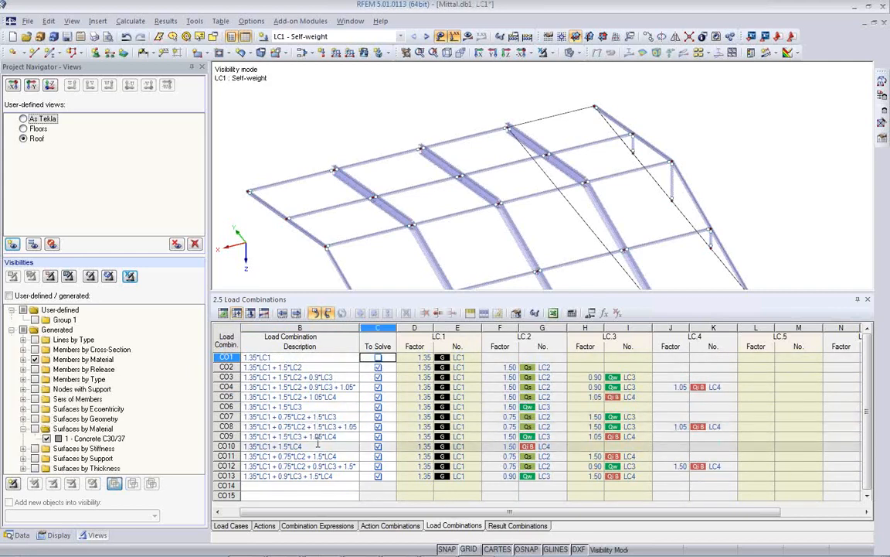
{"action": "left_click", "coordinate": [307, 408]}
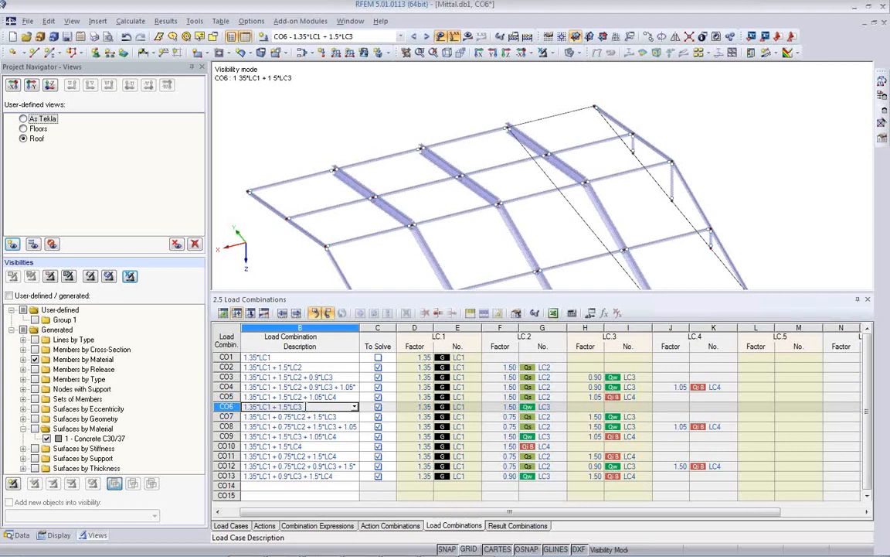
{"action": "key", "text": "Tab"}
{"action": "key", "text": "space"}
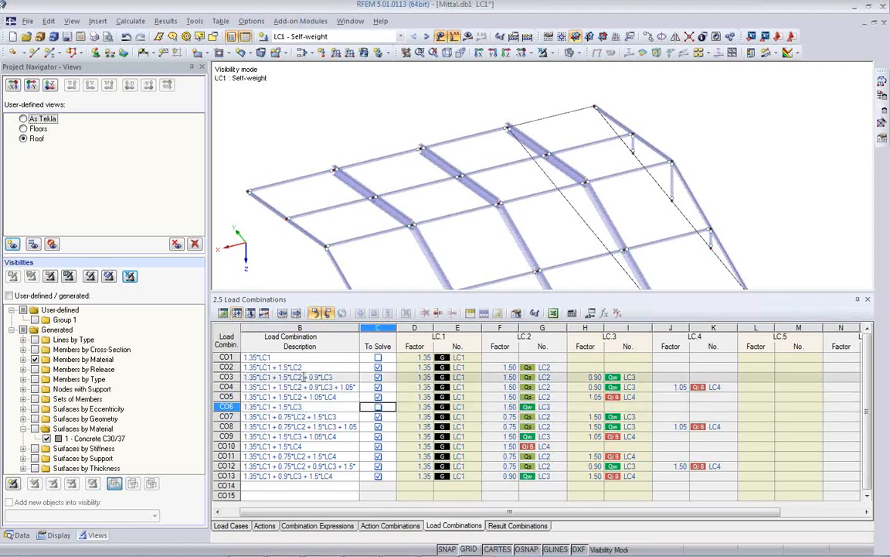
{"action": "left_click", "coordinate": [379, 448]}
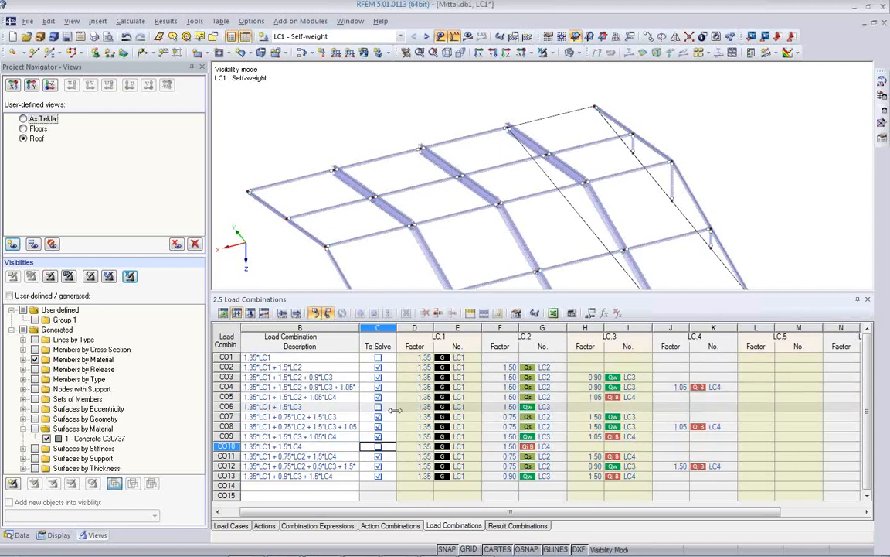
{"action": "left_click", "coordinate": [378, 367]}
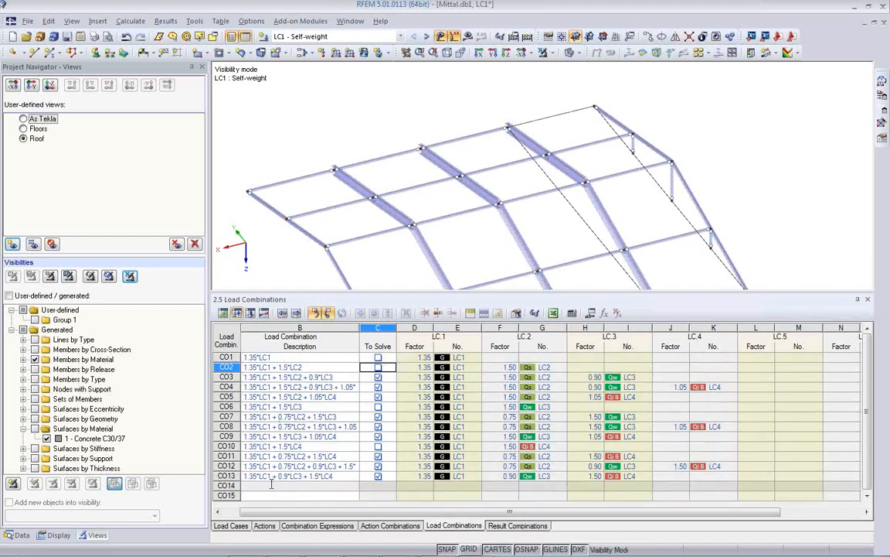
Review result combination RC1 and reduce the table height to enlarge the model view
{"action": "left_click", "coordinate": [511, 525]}
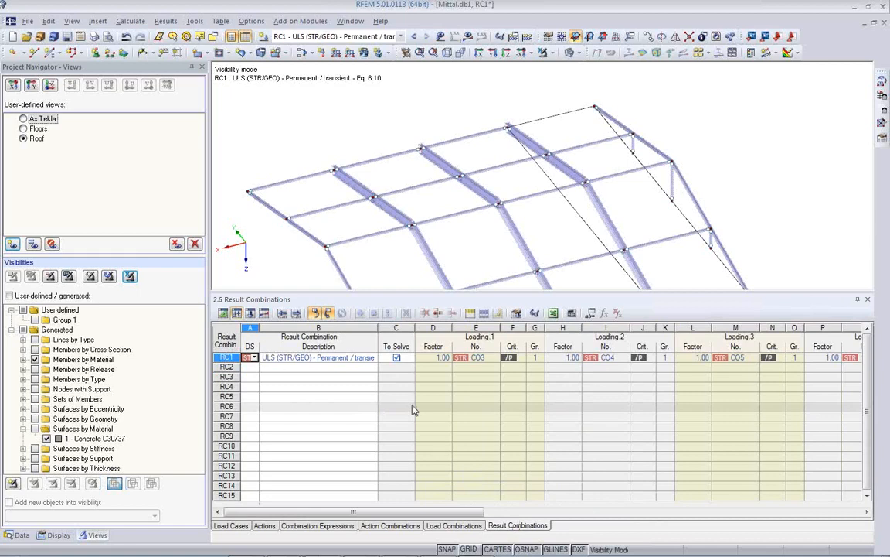
{"action": "left_click_drag", "start_coordinate": [446, 513], "coordinate": [340, 516]}
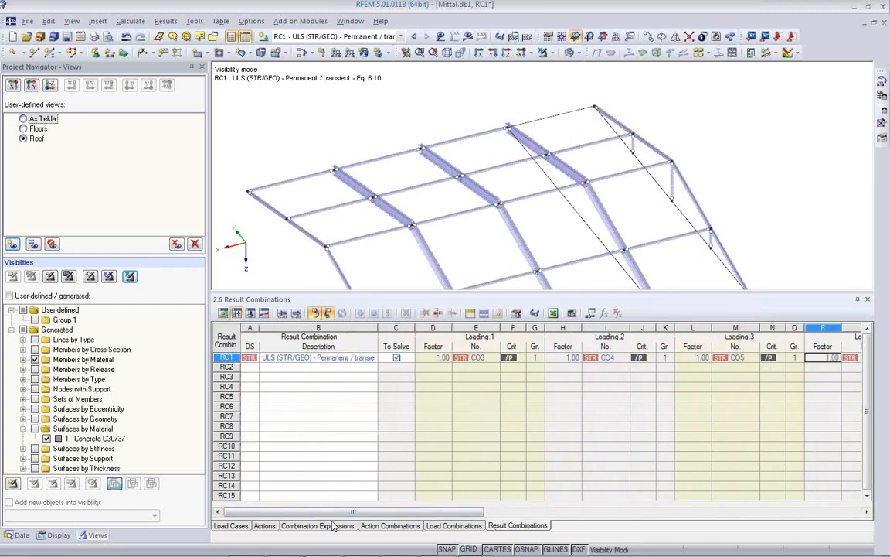
{"action": "left_click_drag", "start_coordinate": [389, 324], "coordinate": [434, 407]}
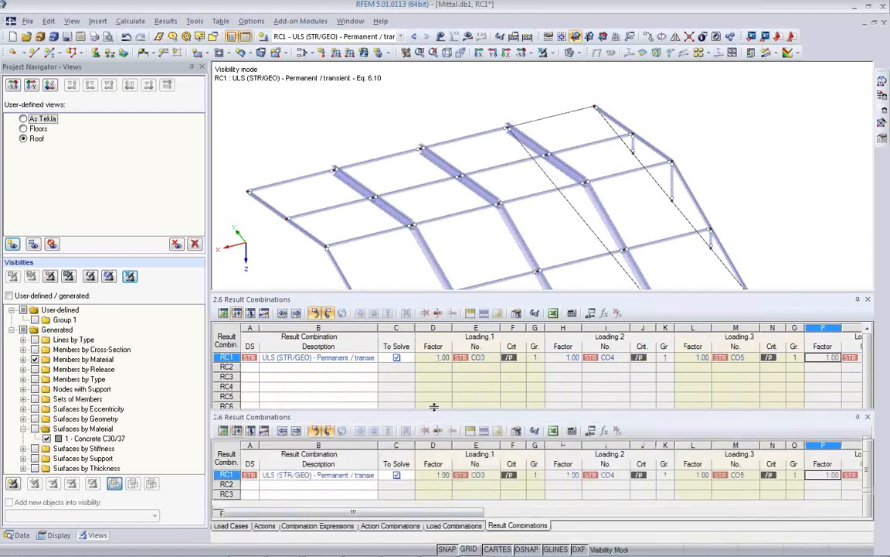
{"action": "double_click", "coordinate": [433, 407]}
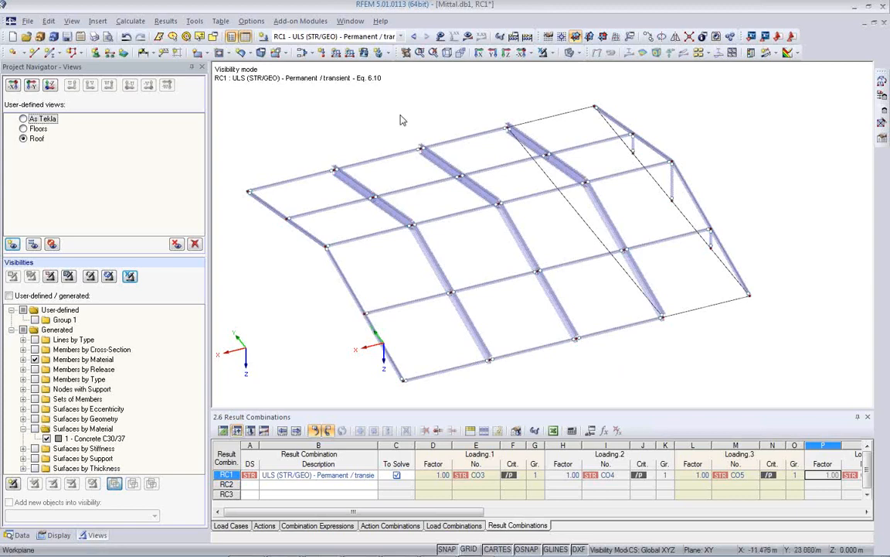
Make load case LC1 - Self-weight the current load case
{"action": "left_click", "coordinate": [401, 37]}
{"action": "scroll", "coordinate": [355, 58], "scroll_direction": "up", "scroll_amount": 5}
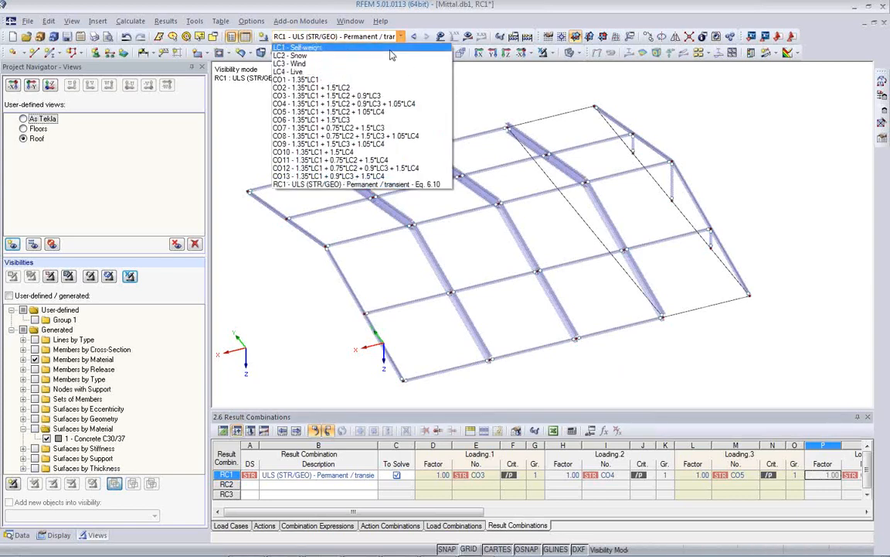
{"action": "left_click", "coordinate": [355, 48]}
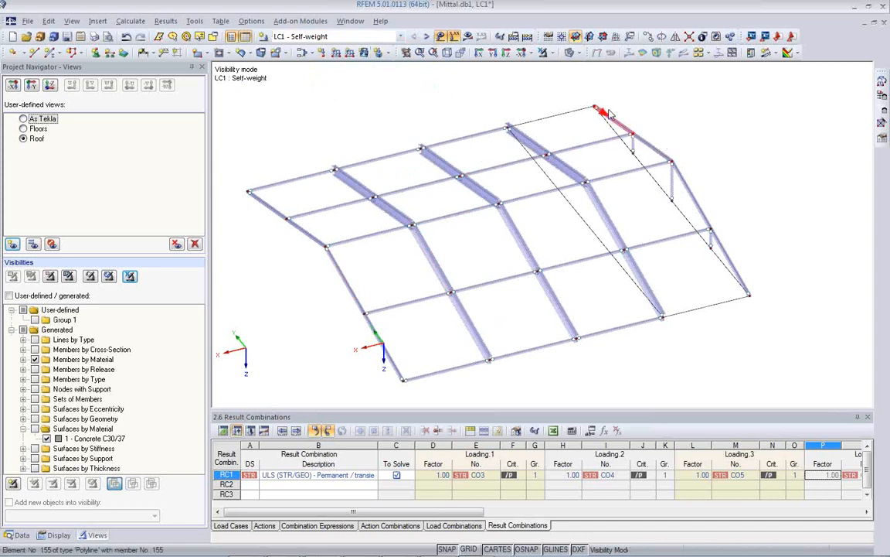
Close the result combinations table and display the roof members as a wireframe
{"action": "left_click", "coordinate": [869, 417]}
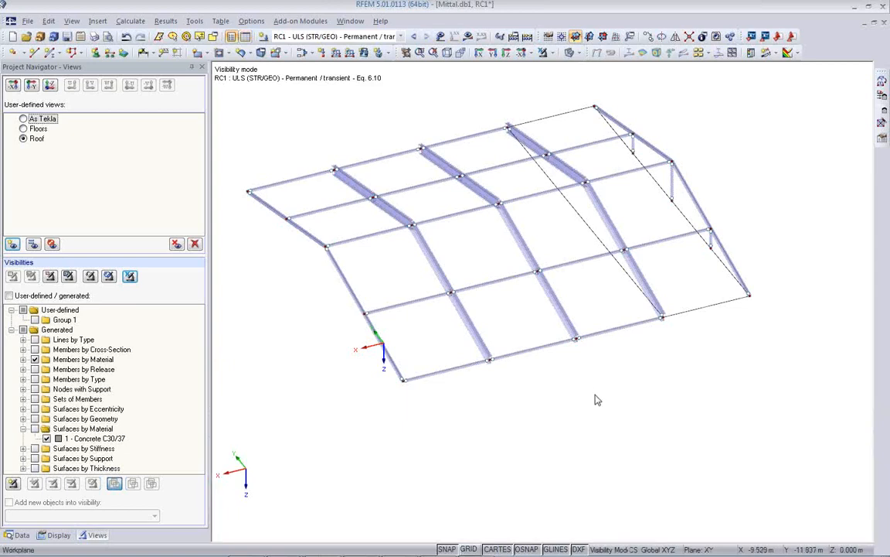
{"action": "left_click", "coordinate": [571, 53]}
{"action": "middle_click_drag", "start_coordinate": [498, 431], "coordinate": [541, 402]}
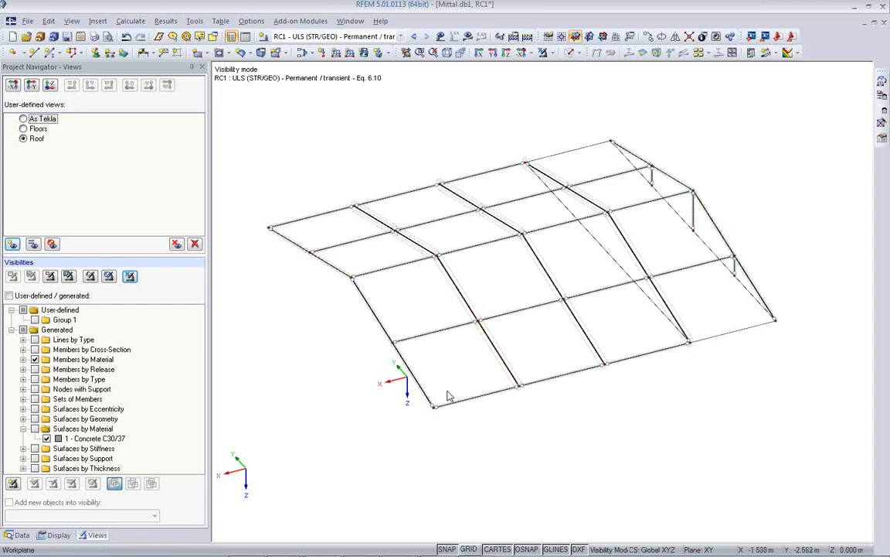
Start converting area loads to member loads via planes in LC1 - Self-weight, with magnitude 0.5 kN/m² and direction ZL related to true area
{"action": "left_click", "coordinate": [881, 80]}
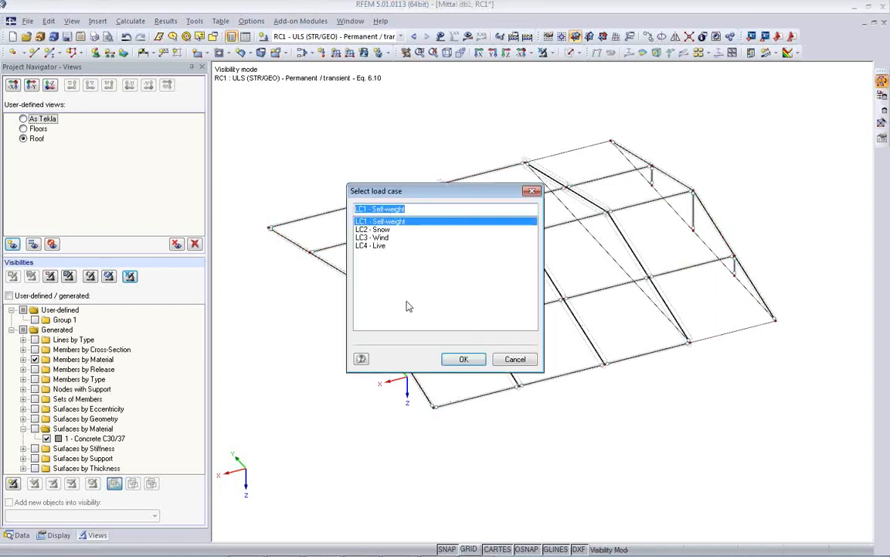
{"action": "left_click", "coordinate": [465, 360]}
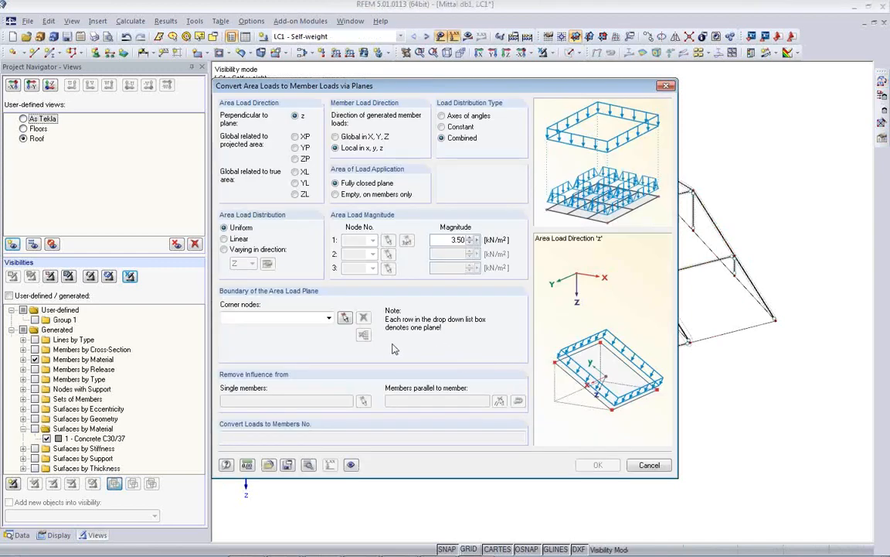
{"action": "double_click", "coordinate": [443, 241]}
{"action": "type", "text": "0,5"}
{"action": "left_click", "coordinate": [295, 194]}
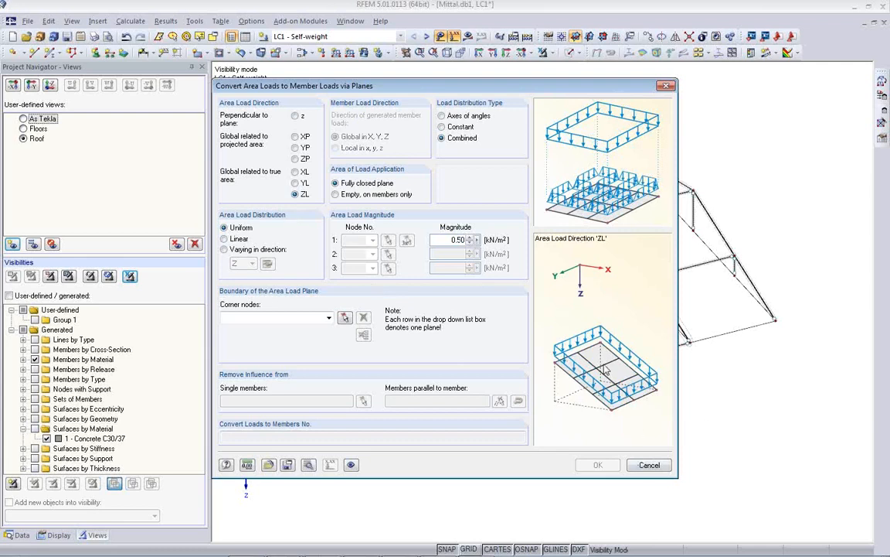
Define the rear roof slope as the first area load plane by selecting its four corner nodes
{"action": "left_click", "coordinate": [345, 317]}
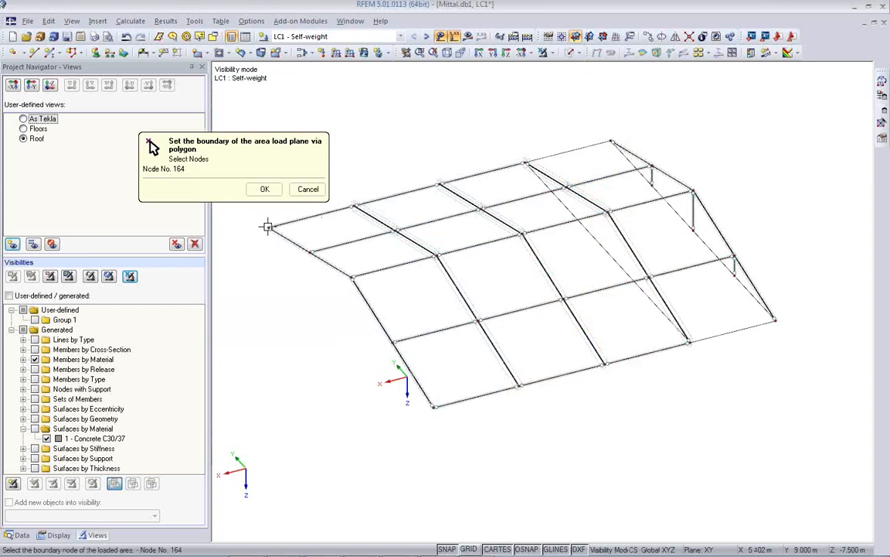
{"action": "left_click", "coordinate": [267, 226]}
{"action": "left_click", "coordinate": [613, 142]}
{"action": "left_click", "coordinate": [692, 191]}
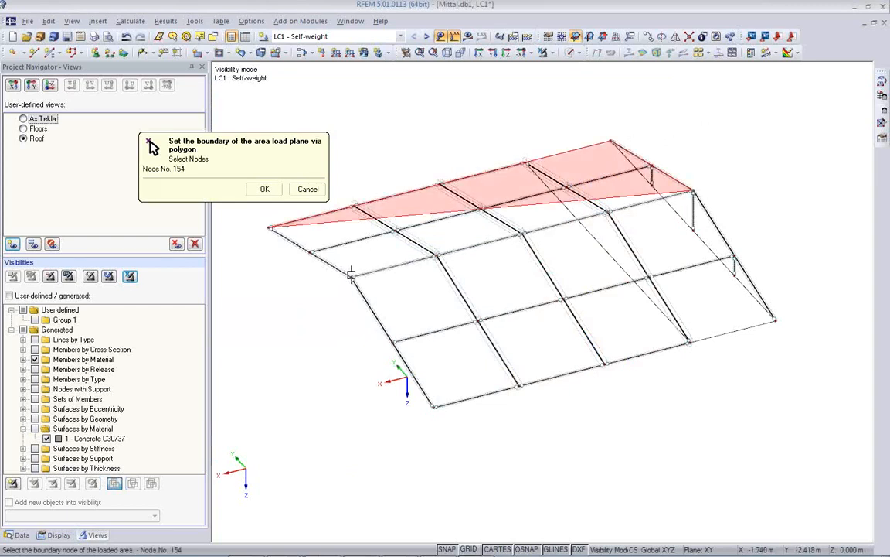
{"action": "left_click", "coordinate": [350, 273]}
{"action": "left_click", "coordinate": [268, 226]}
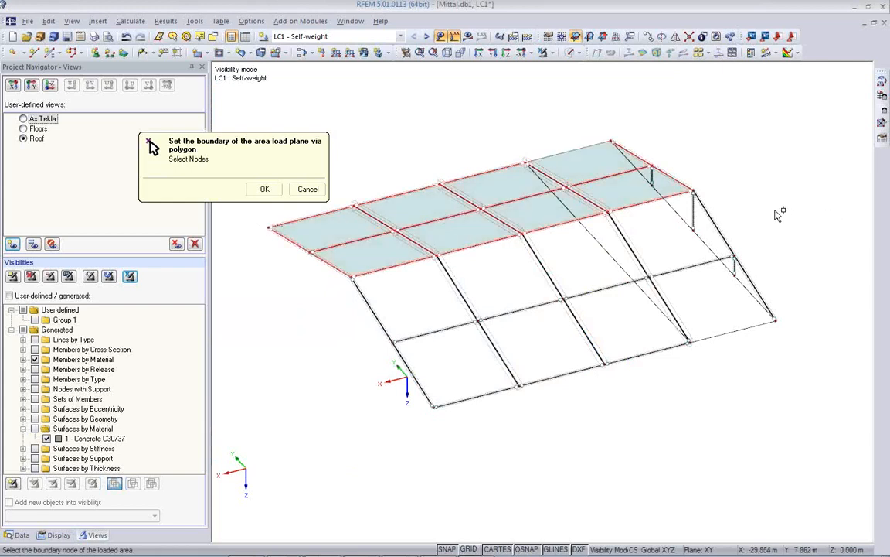
Add the front roof slope as a second area load plane through its four corner nodes and accept the boundaries
{"action": "left_click", "coordinate": [696, 192]}
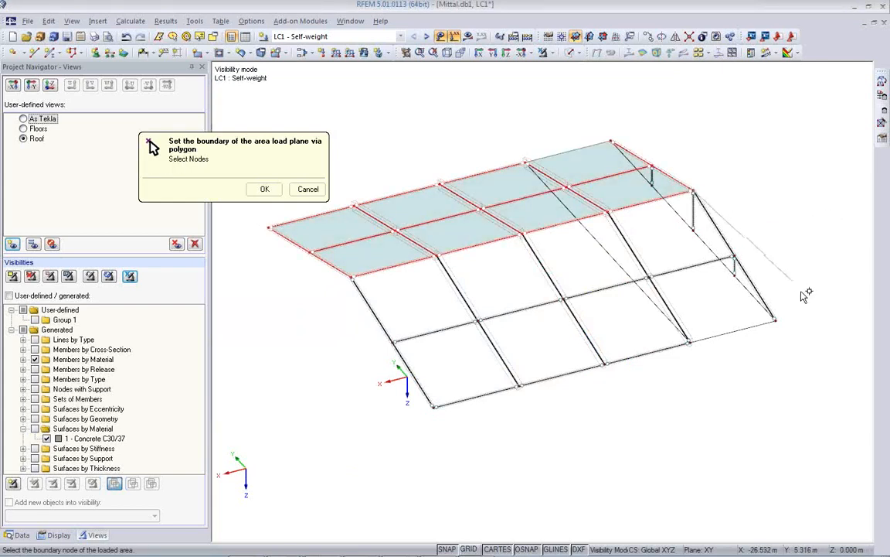
{"action": "left_click", "coordinate": [775, 319]}
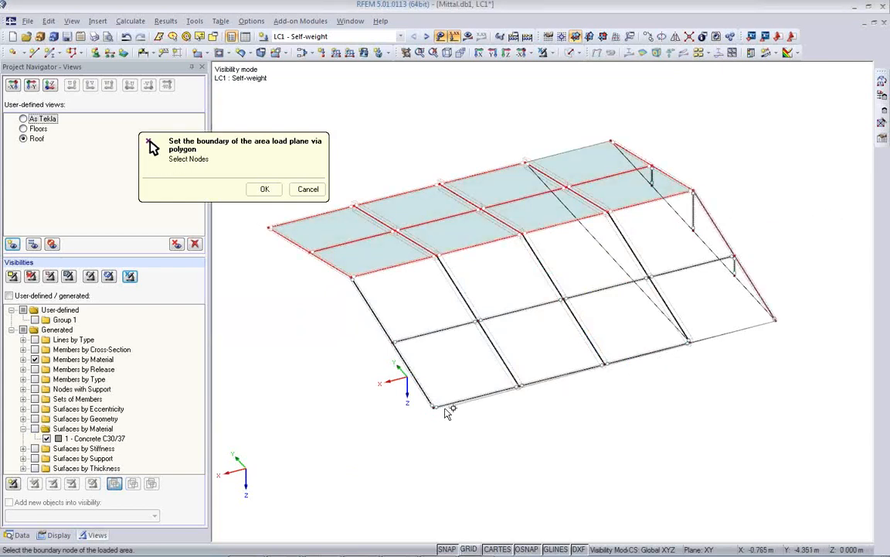
{"action": "left_click", "coordinate": [432, 405]}
{"action": "left_click", "coordinate": [351, 273]}
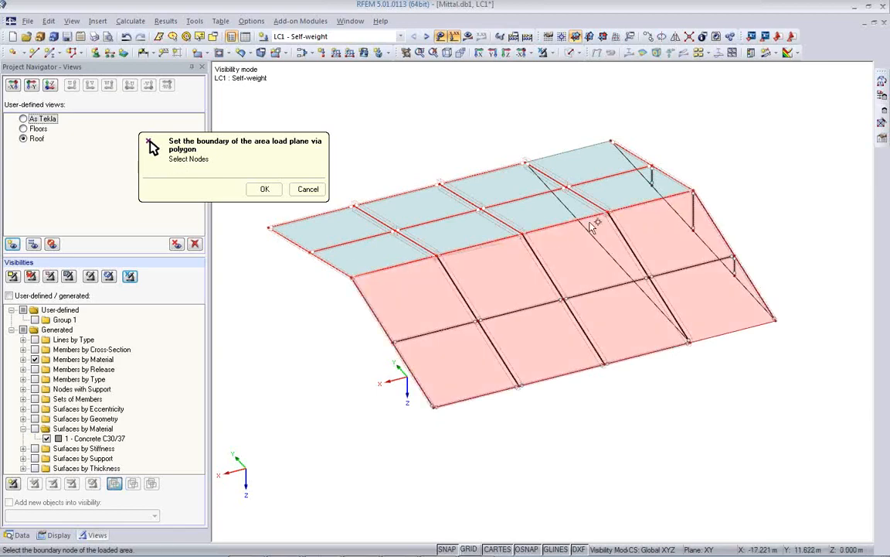
{"action": "left_click", "coordinate": [694, 191]}
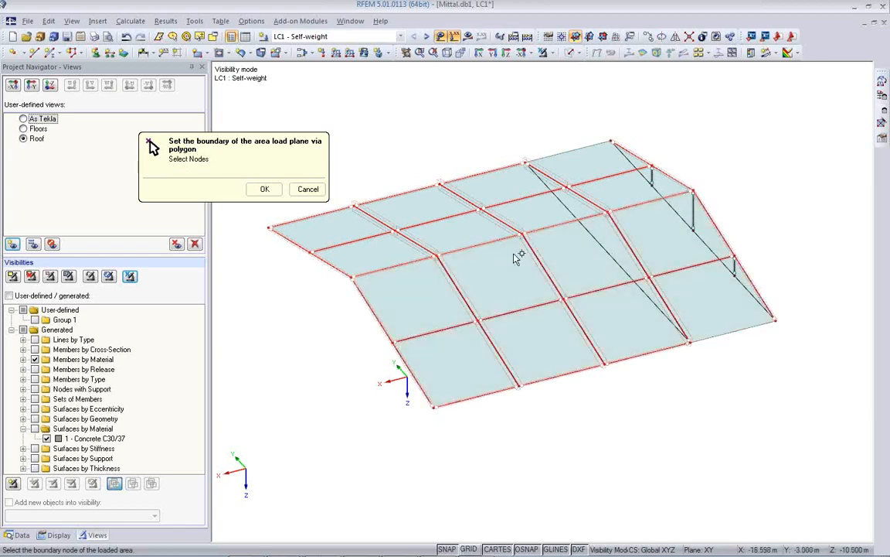
{"action": "left_click", "coordinate": [264, 189]}
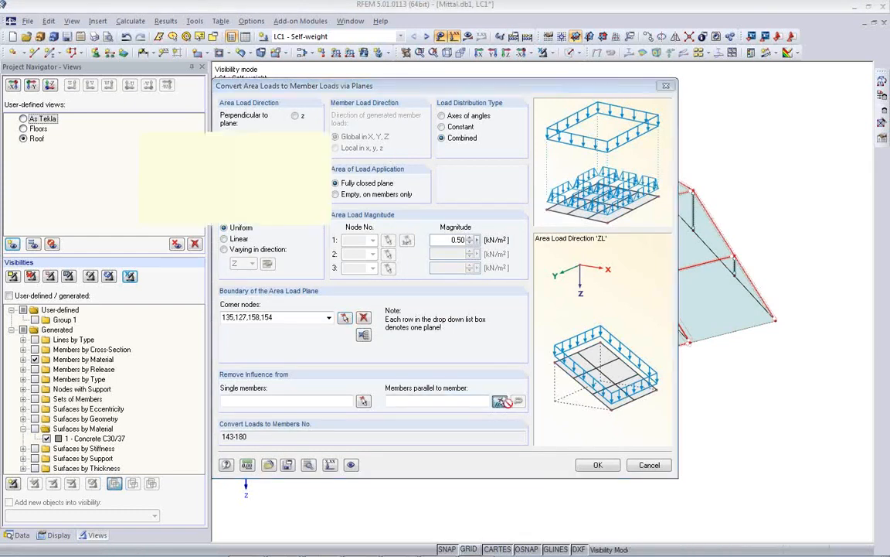
Remove the influence of all members parallel to member 177 and generate the member loads, accepting deletion of existing results
{"action": "left_click", "coordinate": [499, 402]}
{"action": "left_click", "coordinate": [485, 394]}
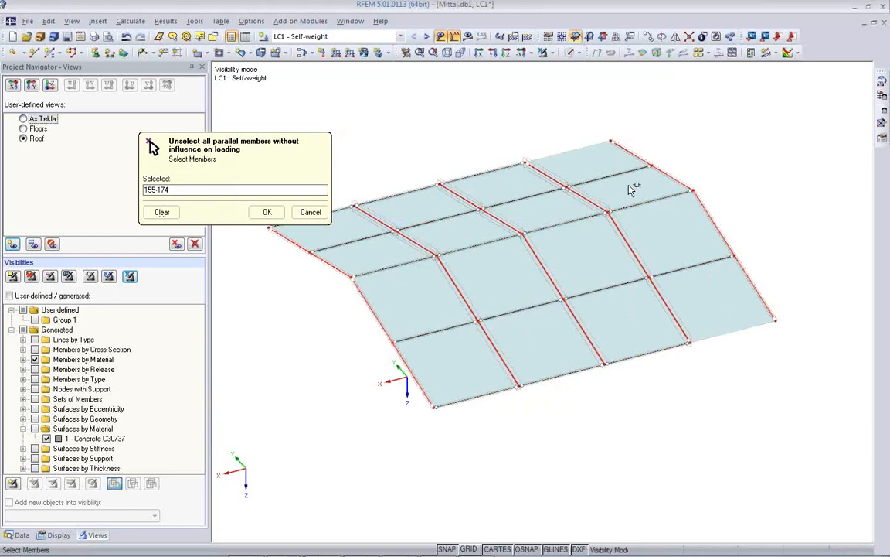
{"action": "left_click", "coordinate": [270, 214]}
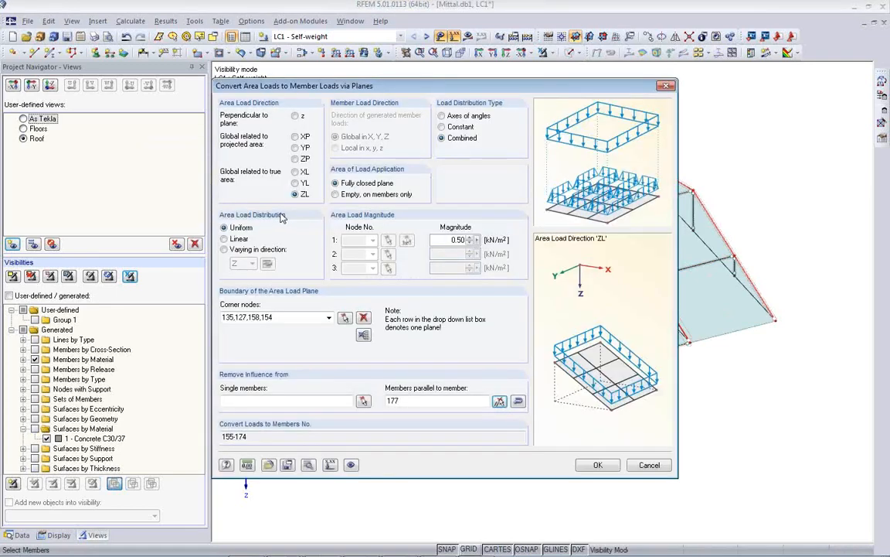
{"action": "left_click", "coordinate": [597, 467]}
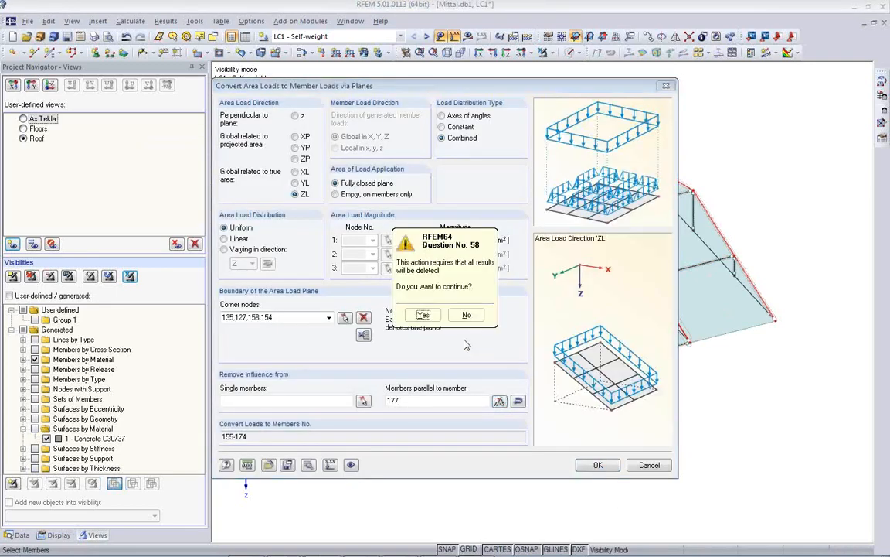
{"action": "left_click", "coordinate": [422, 315]}
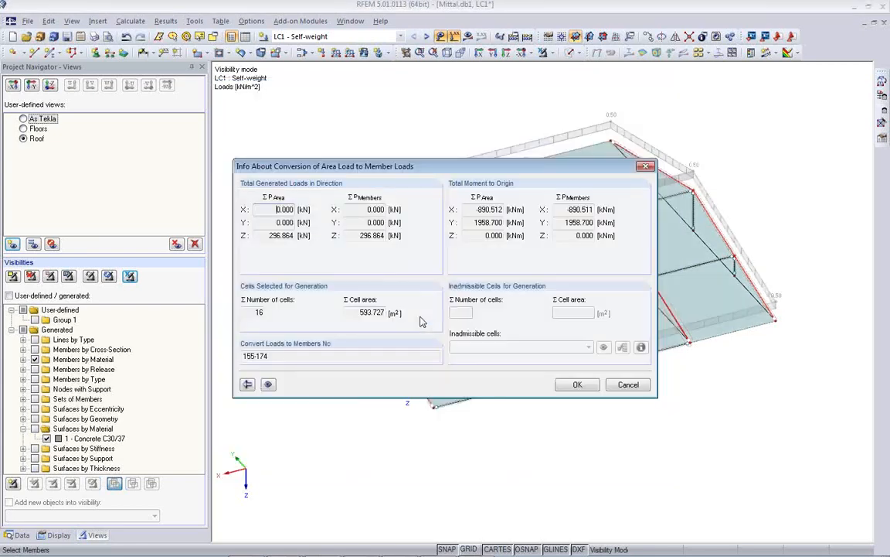
{"action": "left_click", "coordinate": [578, 385]}
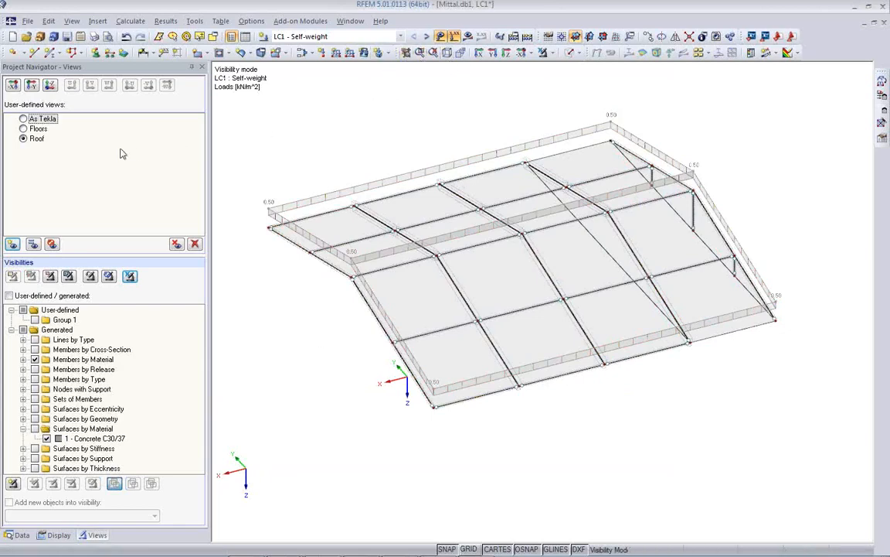
Inspect the roof load on the whole model in the As Tekla view, and switch to the Floors view
{"action": "left_click", "coordinate": [23, 119]}
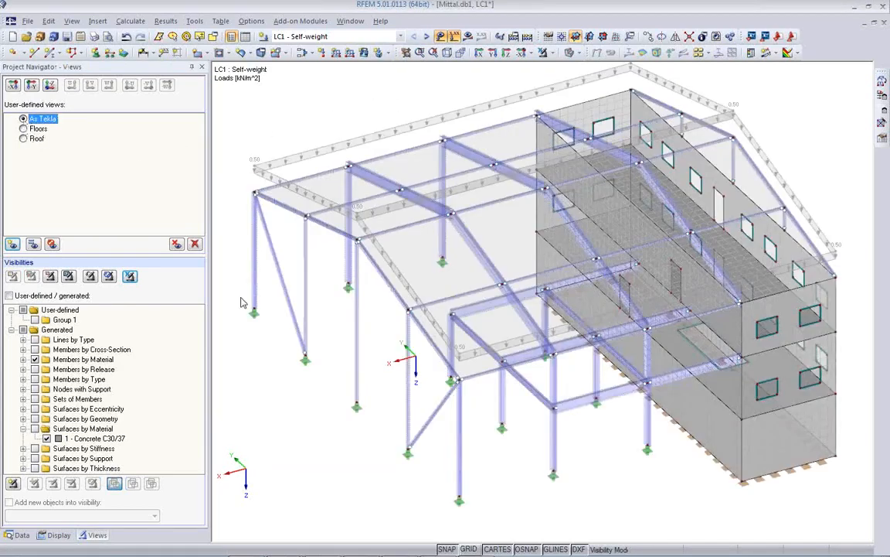
{"action": "middle_click_drag", "start_coordinate": [635, 439], "coordinate": [488, 310], "text": "ctrl"}
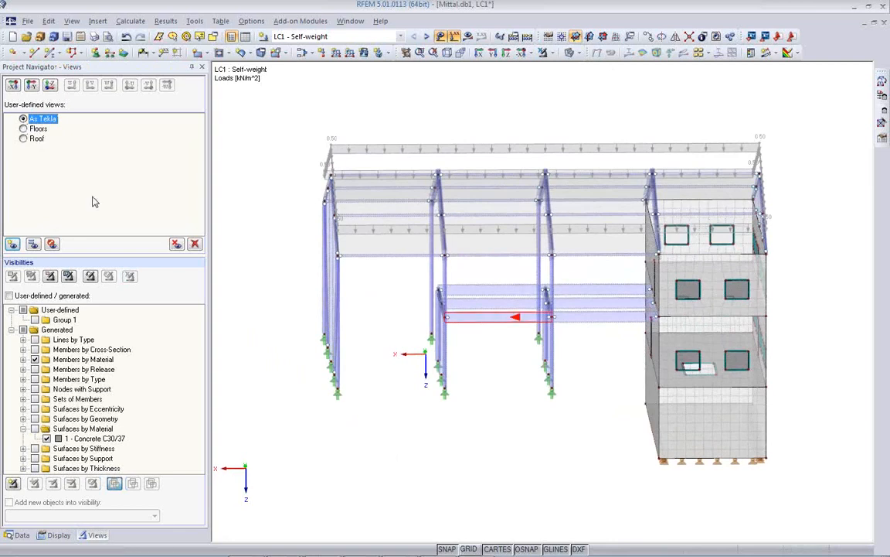
{"action": "left_click", "coordinate": [24, 129]}
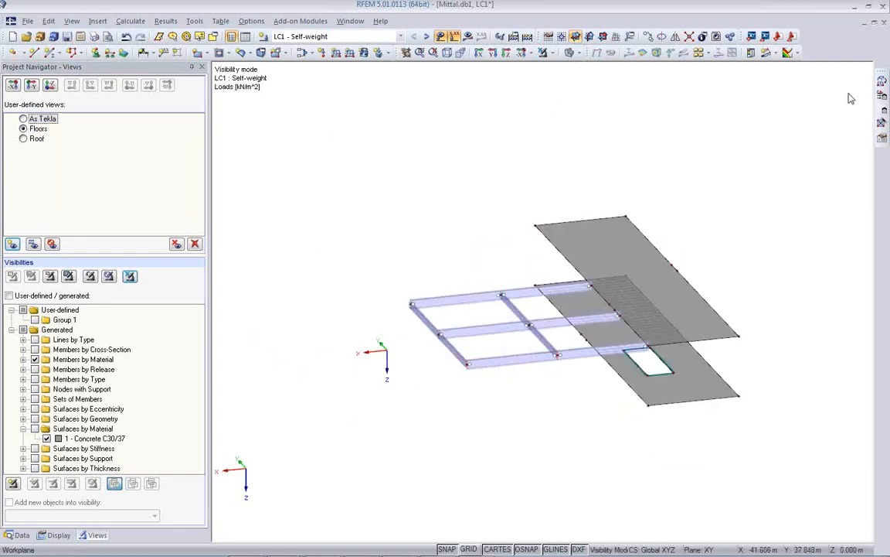
Define a 1.5 kN/m² area load plane over the floor beam grid through its four outer corner nodes
{"action": "left_click", "coordinate": [882, 81]}
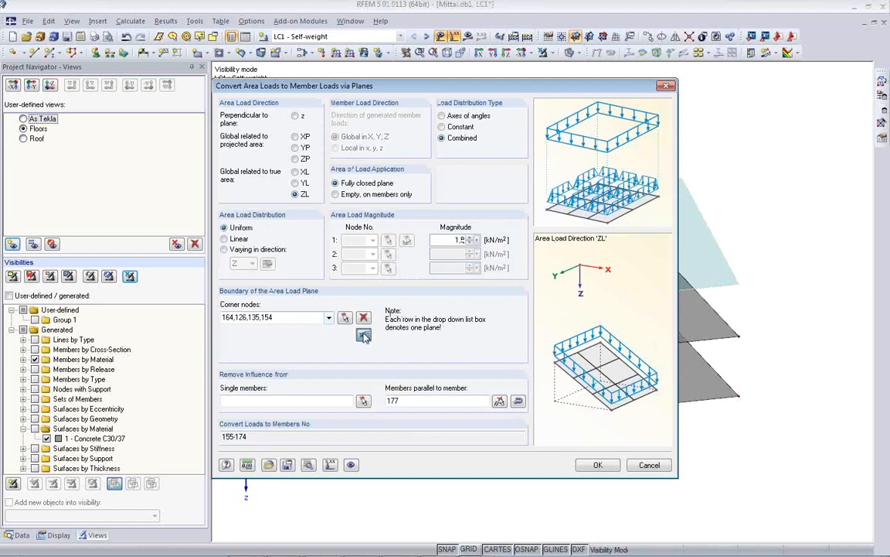
{"action": "left_click", "coordinate": [363, 335]}
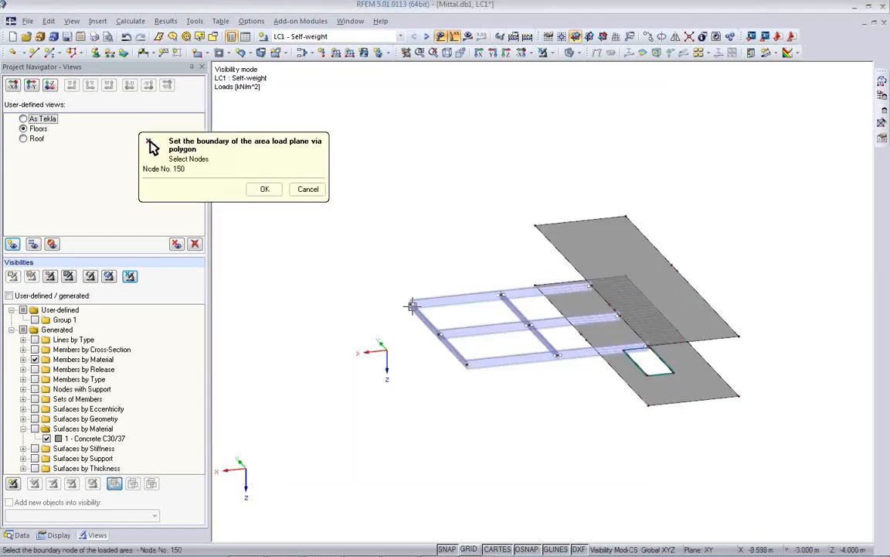
{"action": "left_click", "coordinate": [590, 288]}
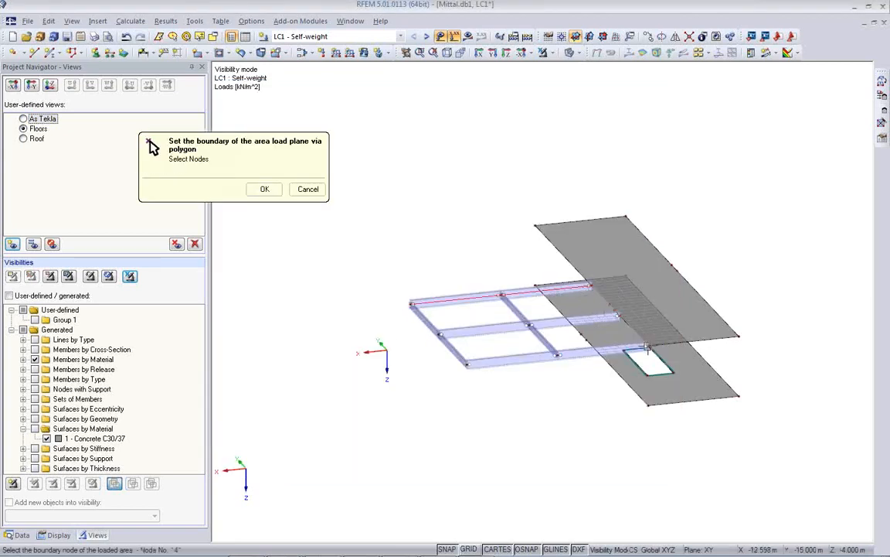
{"action": "left_click", "coordinate": [468, 365]}
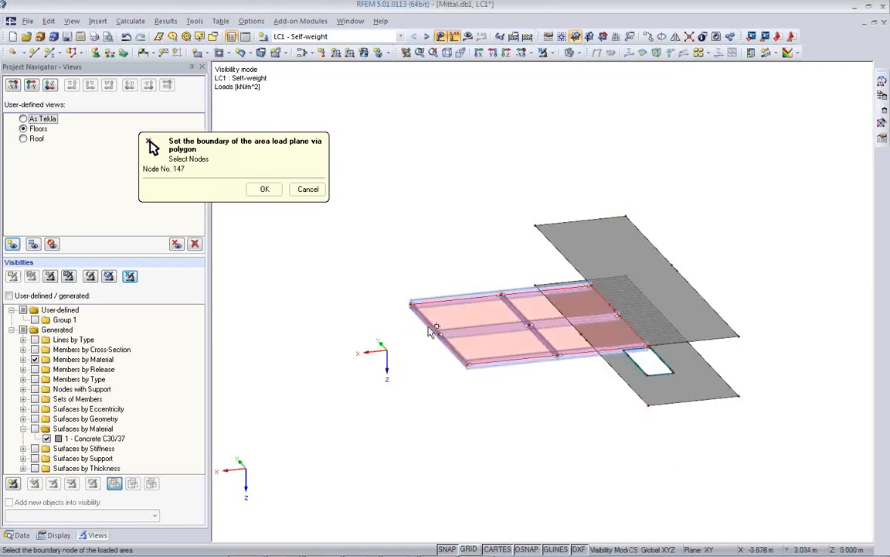
{"action": "left_click", "coordinate": [411, 303]}
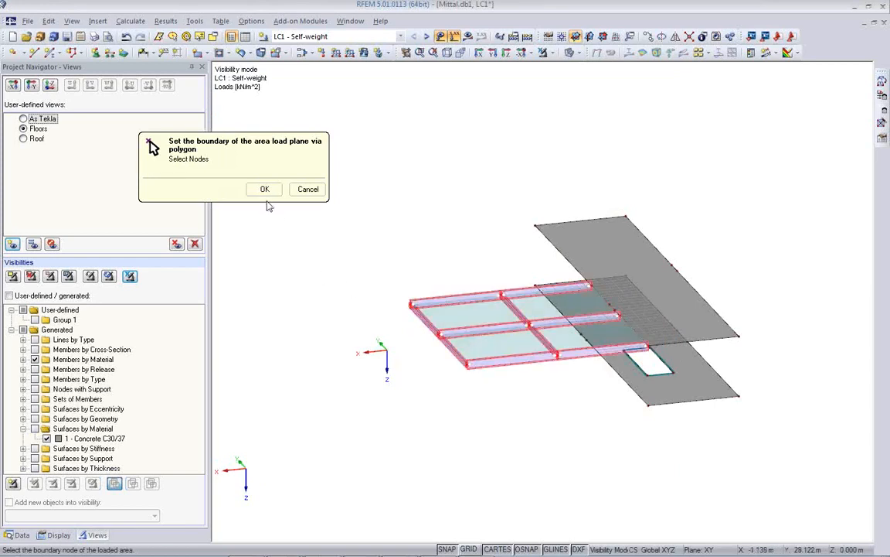
{"action": "left_click", "coordinate": [264, 188]}
Remove the influence of the long parallel floor beams 184-189 and generate the member loads from the floor area load
{"action": "left_click", "coordinate": [498, 402]}
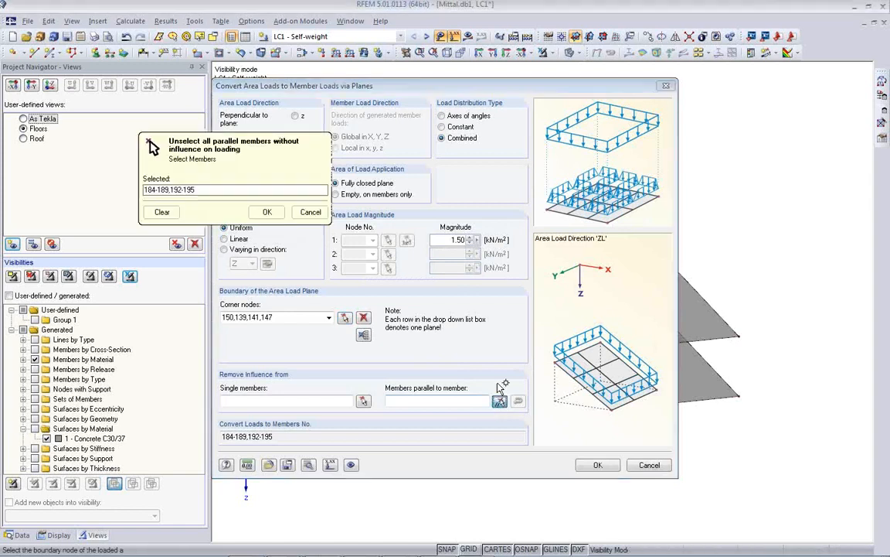
{"action": "left_click", "coordinate": [611, 351]}
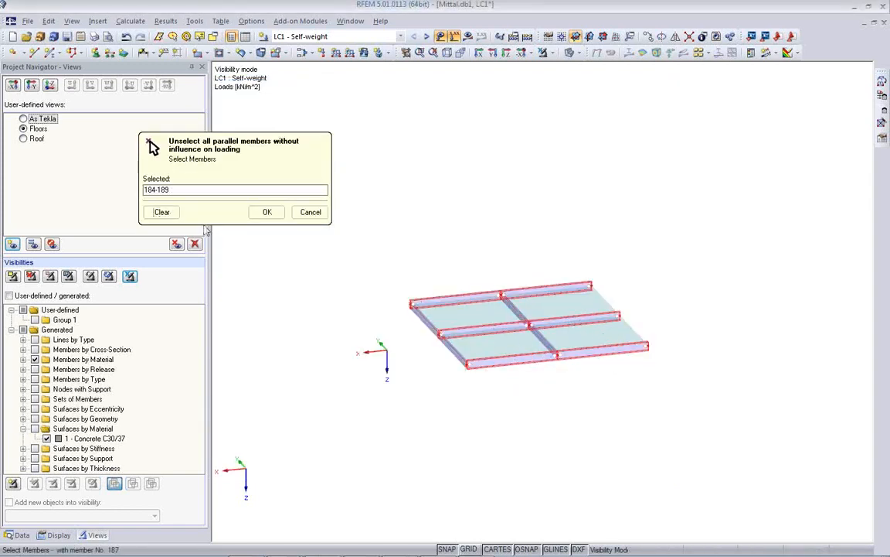
{"action": "left_click", "coordinate": [266, 212]}
{"action": "left_click", "coordinate": [590, 466]}
{"action": "left_click", "coordinate": [577, 385]}
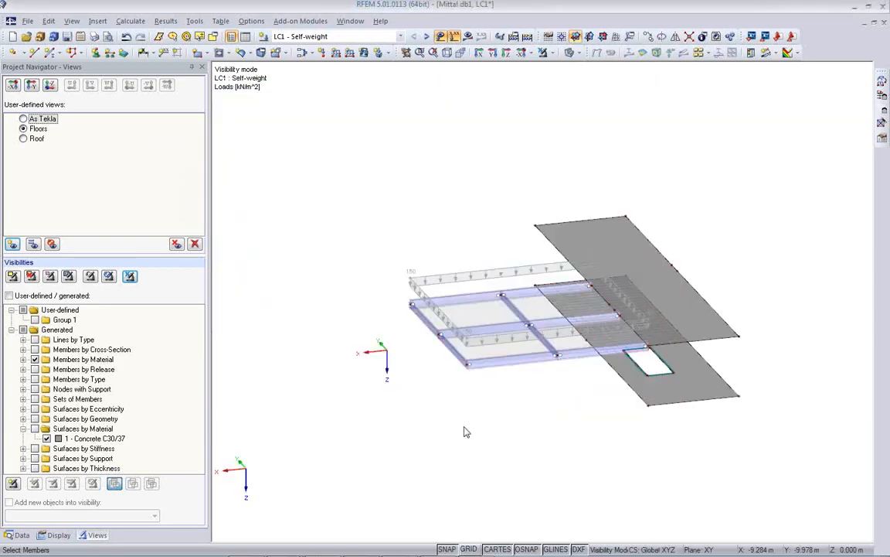
Apply a uniform 1.50 kN/m² surface load in global ZL direction to both concrete slabs, and hide the load display
{"action": "left_click", "coordinate": [364, 54]}
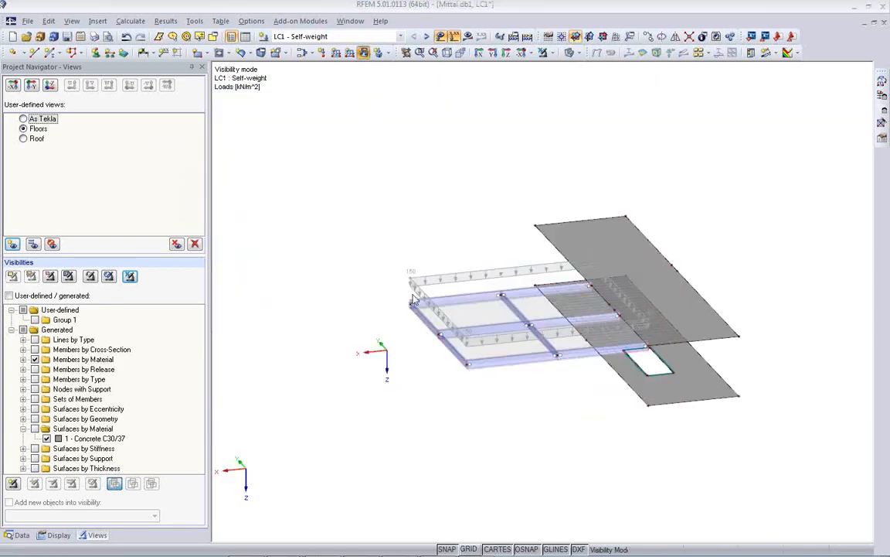
{"action": "type", "text": "1.50"}
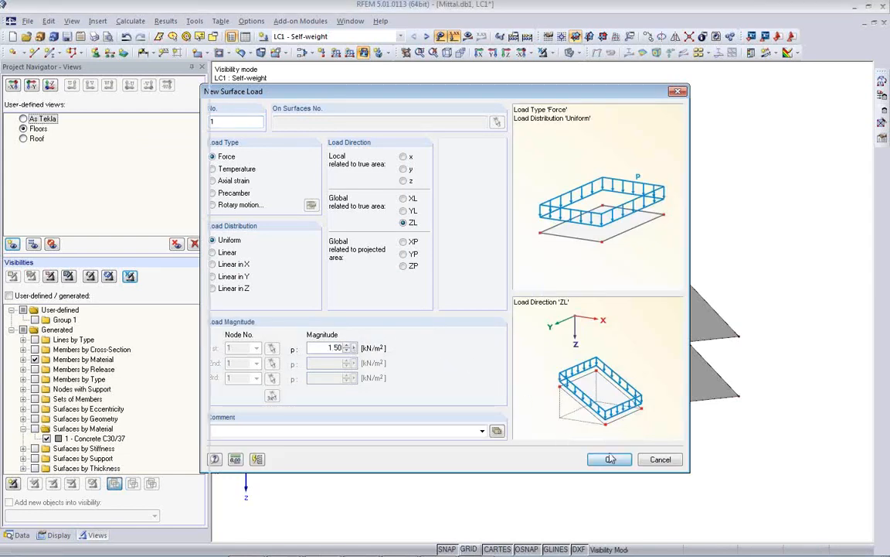
{"action": "left_click", "coordinate": [609, 459]}
{"action": "left_click", "coordinate": [714, 382]}
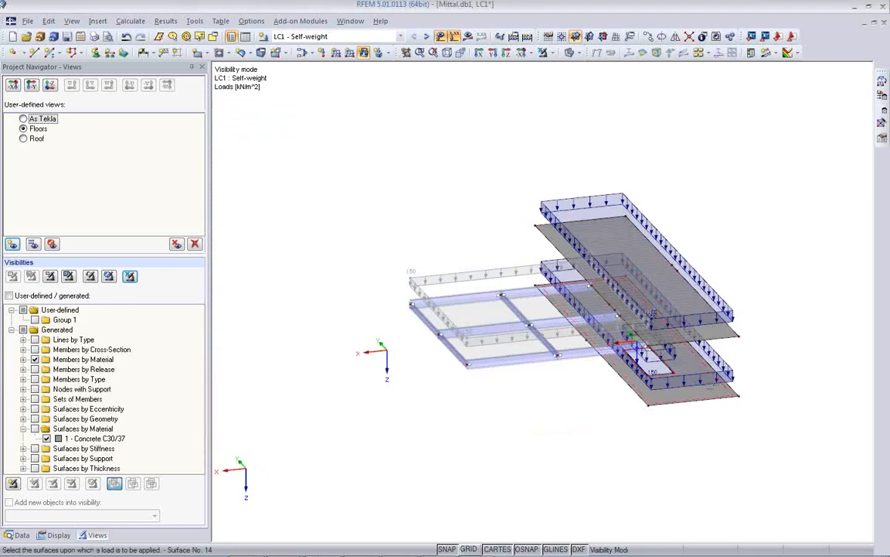
{"action": "middle_click_drag", "start_coordinate": [541, 399], "coordinate": [565, 338], "text": "ctrl"}
{"action": "left_click", "coordinate": [441, 37]}
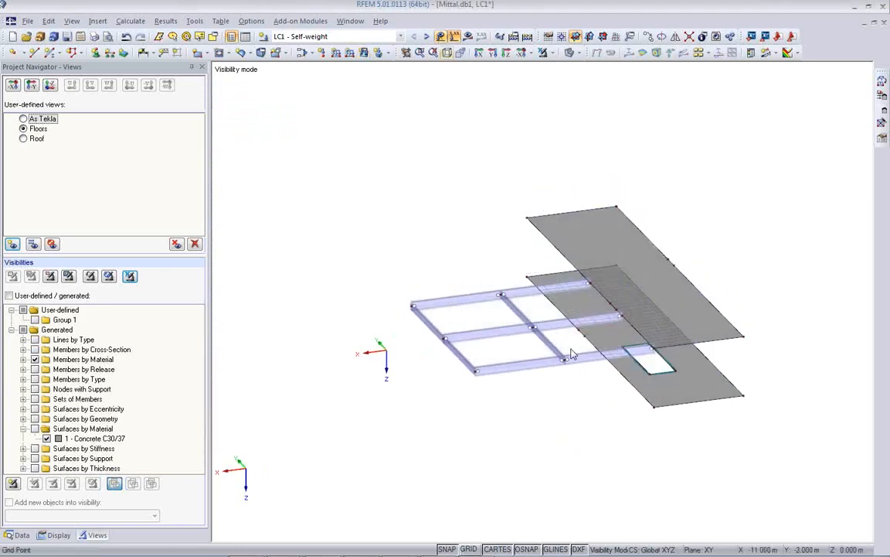
Add line releases with φx, φy and φz rotations free to boundary lines 39, 55, 68 and 115 of the upper slab
{"action": "mouse_move", "coordinate": [628, 415]}
{"action": "middle_mouse_down", "text": "ctrl"}
{"action": "mouse_move", "coordinate": [595, 415]}
{"action": "mouse_move", "coordinate": [623, 404]}
{"action": "middle_mouse_up", "text": "ctrl"}
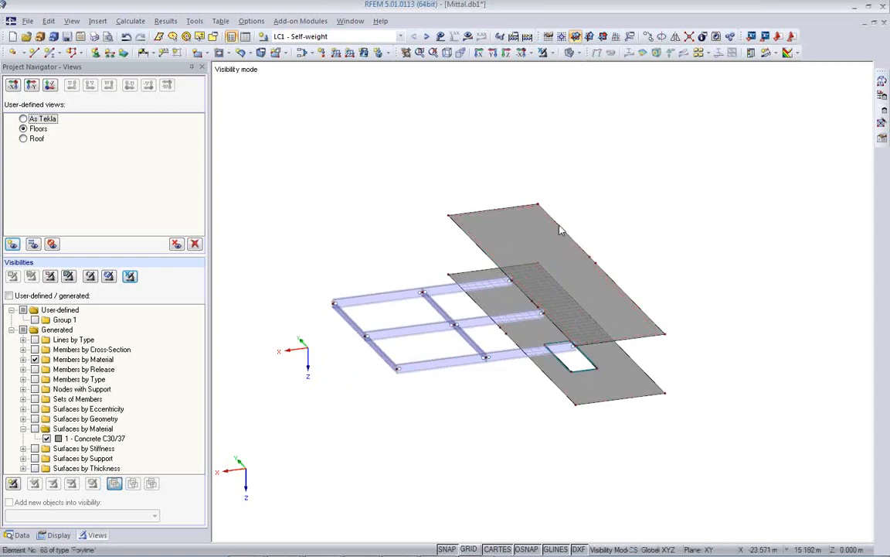
{"action": "double_click", "coordinate": [523, 240]}
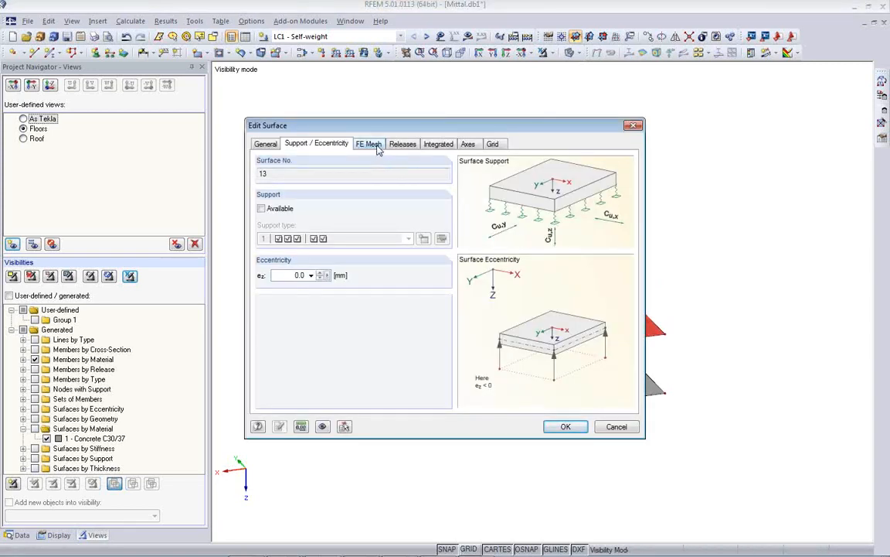
{"action": "left_click", "coordinate": [409, 146]}
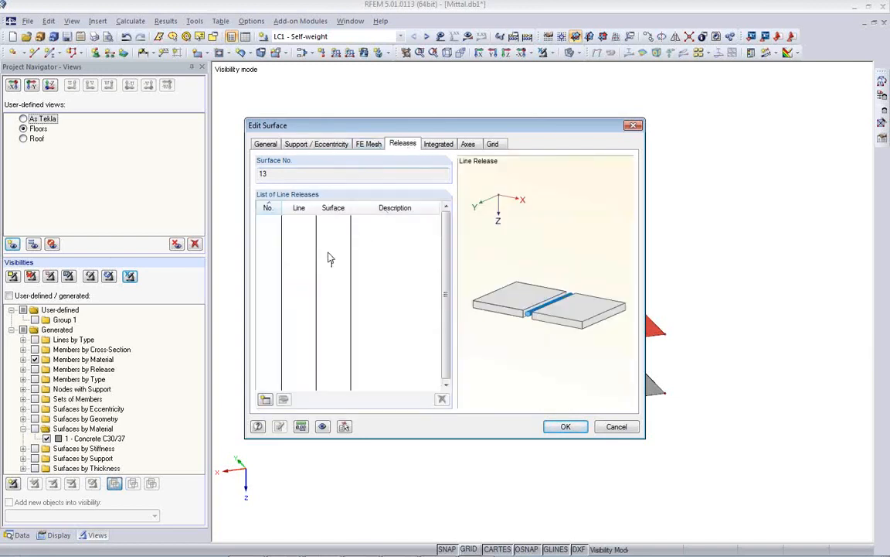
{"action": "left_click", "coordinate": [269, 399]}
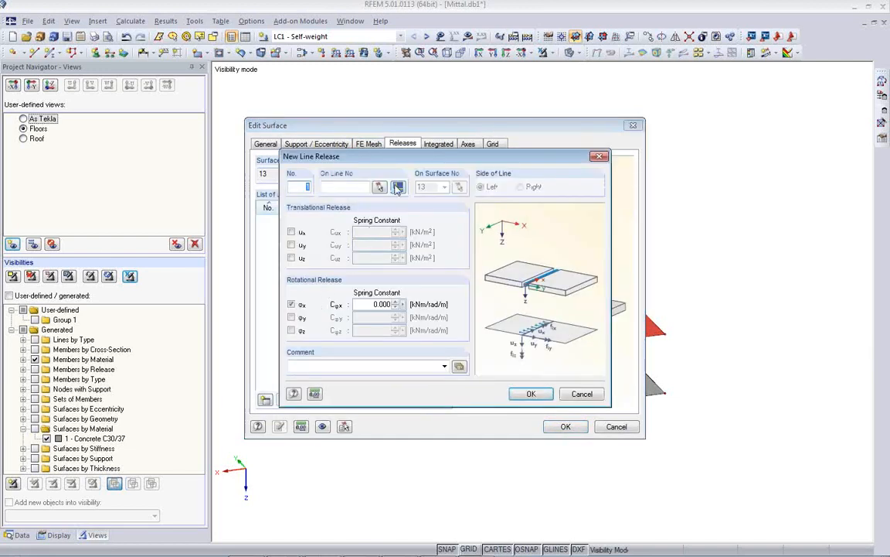
{"action": "left_click", "coordinate": [291, 317]}
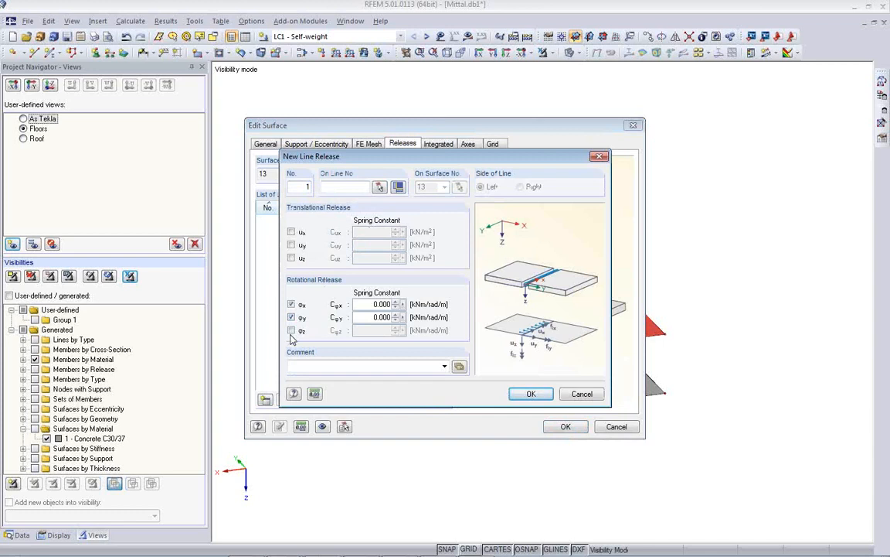
{"action": "left_click", "coordinate": [291, 331]}
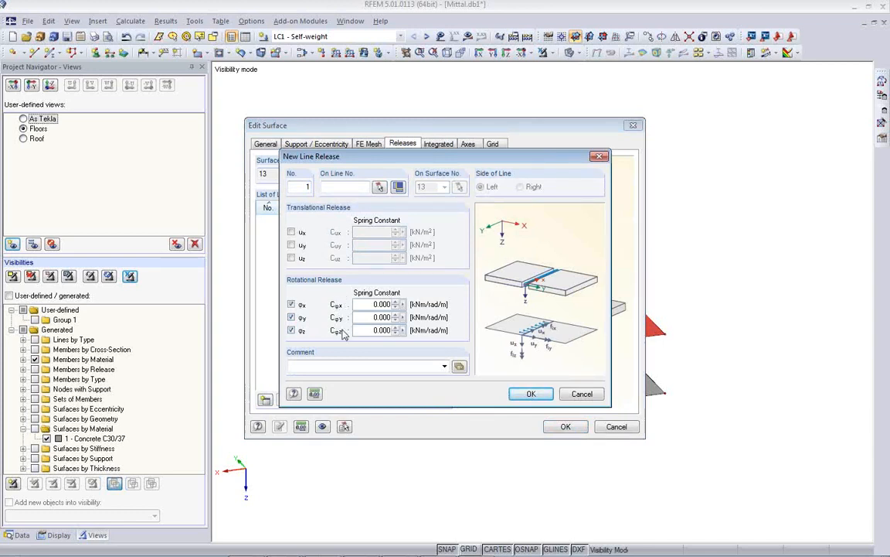
{"action": "left_click", "coordinate": [381, 188]}
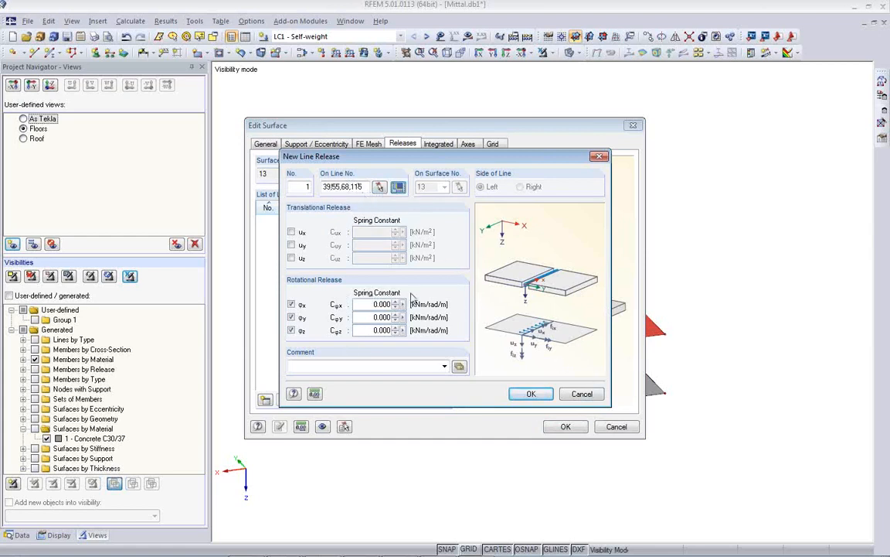
{"action": "left_click", "coordinate": [532, 394]}
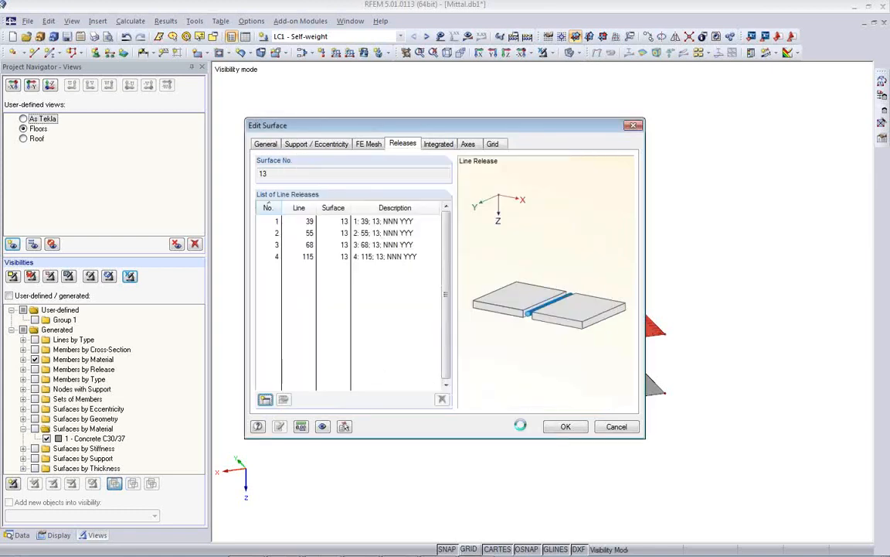
{"action": "left_click", "coordinate": [561, 428]}
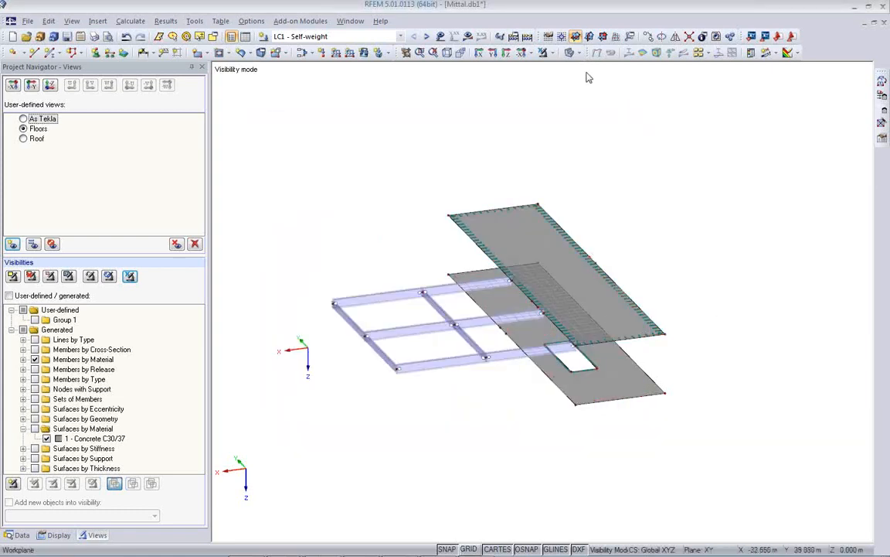
Switch to wireframe display and add line releases with φx, φy and φz free along all boundary lines of the lower slab
{"action": "left_click", "coordinate": [507, 52]}
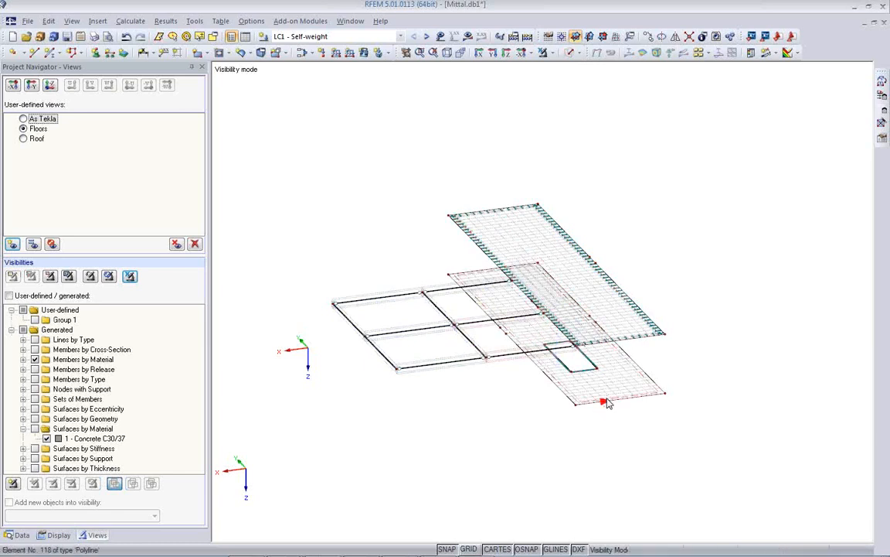
{"action": "left_click", "coordinate": [630, 377]}
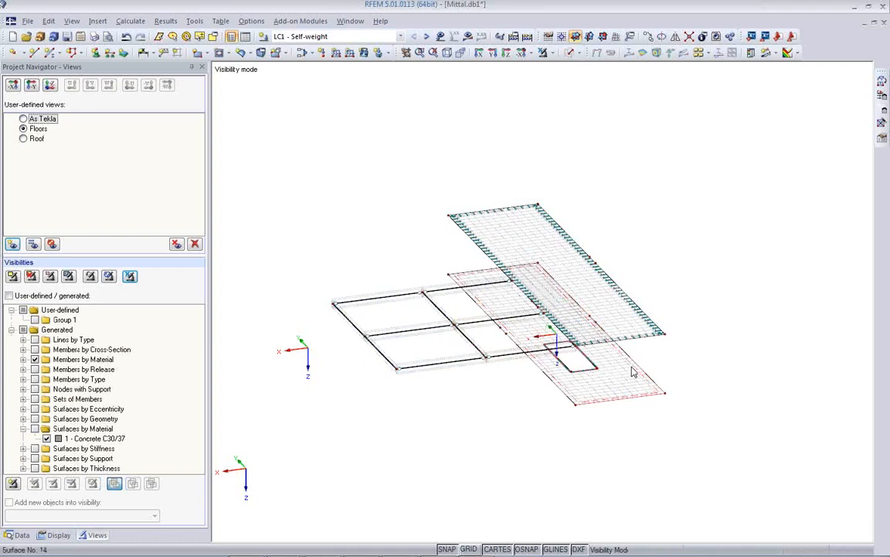
{"action": "double_click", "coordinate": [632, 371]}
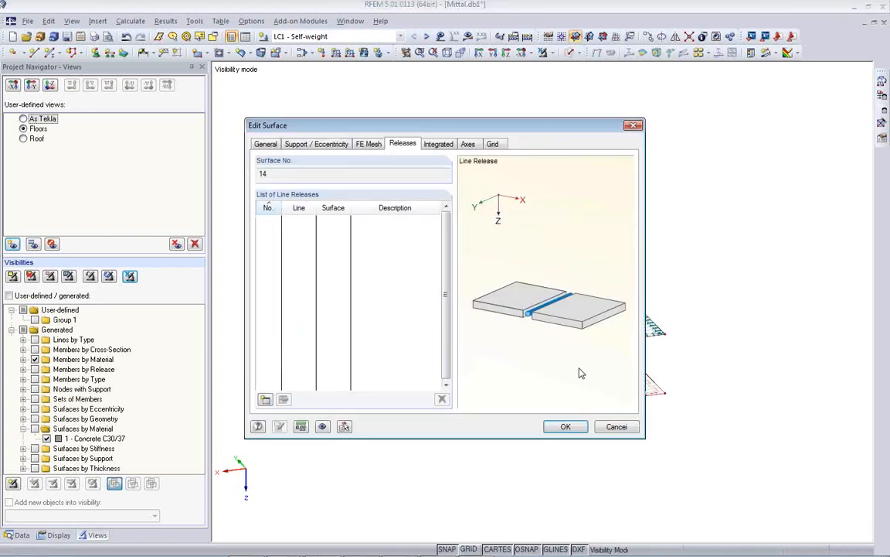
{"action": "left_click", "coordinate": [265, 400]}
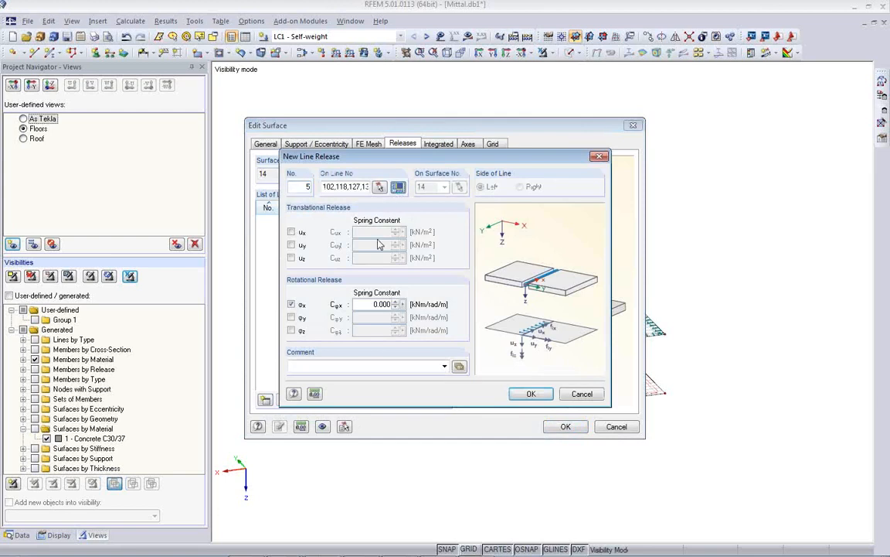
{"action": "left_click", "coordinate": [291, 317]}
{"action": "left_click", "coordinate": [292, 330]}
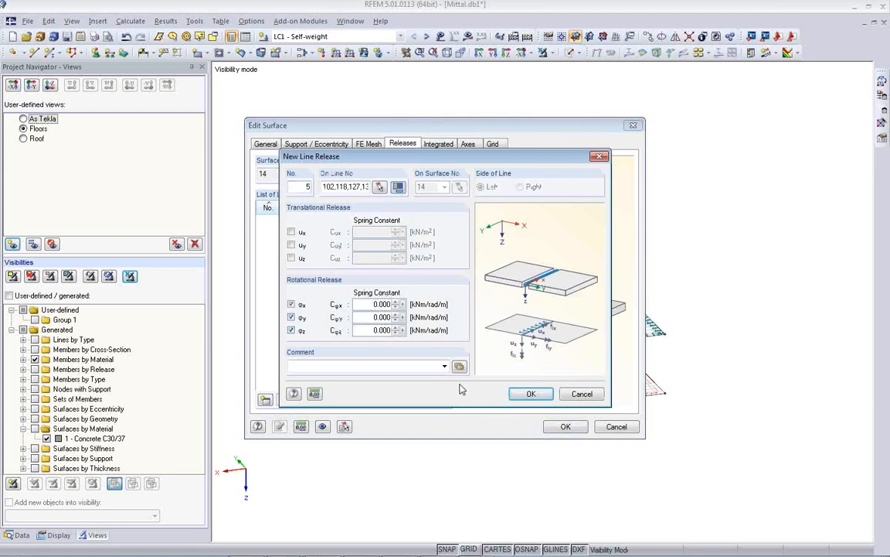
{"action": "left_click", "coordinate": [529, 395]}
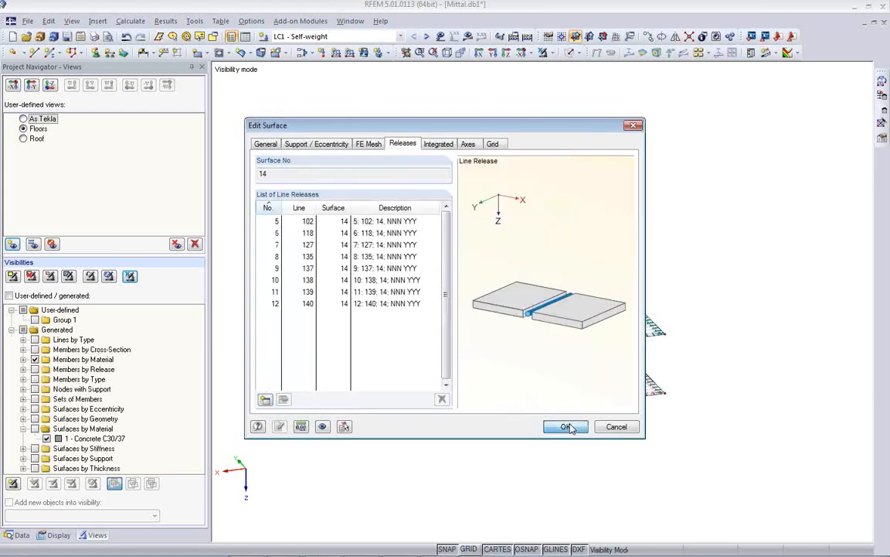
{"action": "left_click", "coordinate": [566, 425]}
Check the slab releases, show the loads again, and switch to the Roof view with load case LC2 - Snow
{"action": "scroll", "coordinate": [560, 408], "scroll_direction": "up", "scroll_amount": 5}
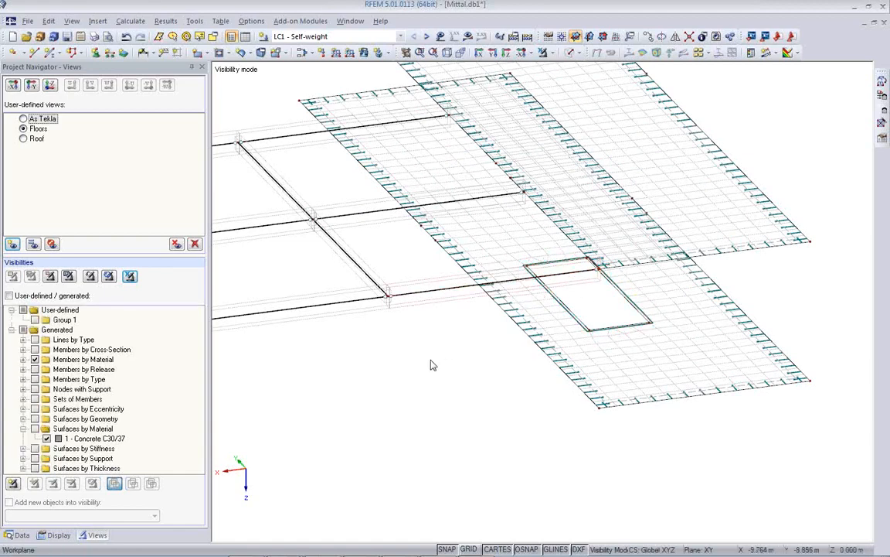
{"action": "scroll", "coordinate": [422, 376], "scroll_direction": "down", "scroll_amount": 5}
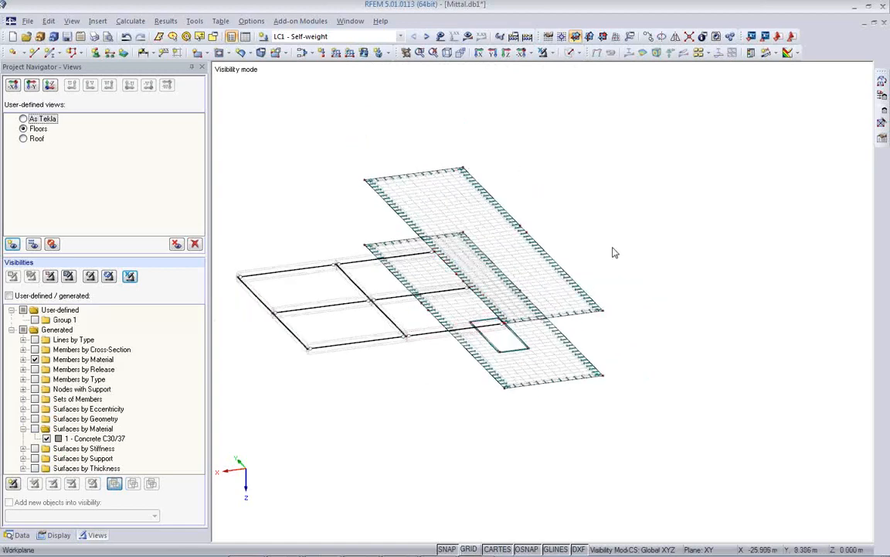
{"action": "left_click", "coordinate": [441, 36]}
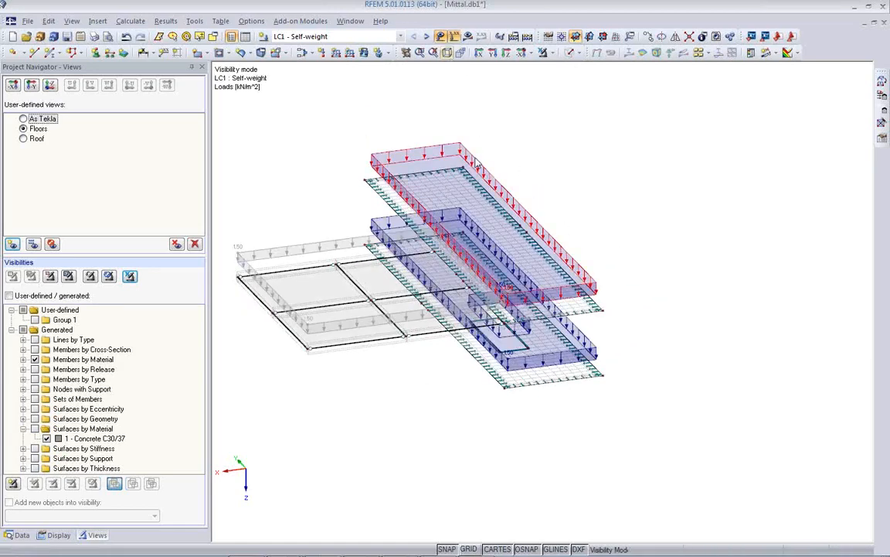
{"action": "left_click", "coordinate": [426, 36]}
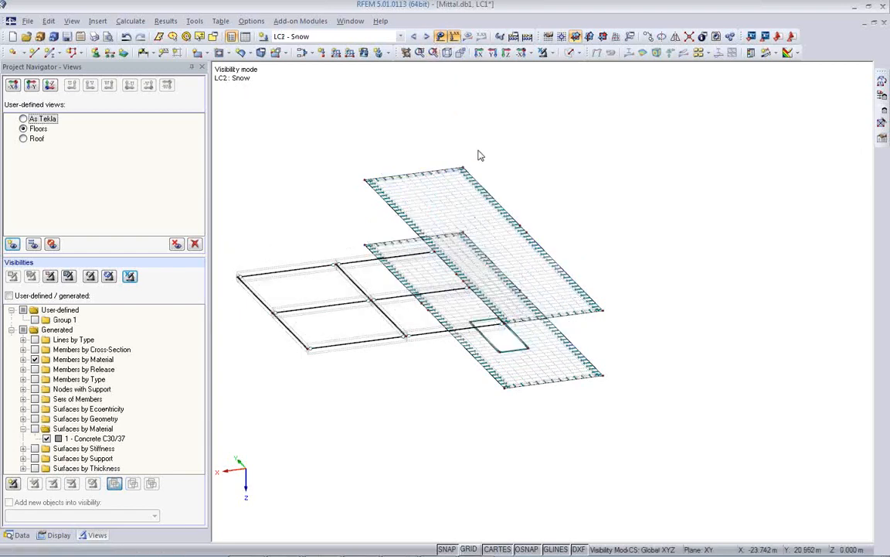
{"action": "left_click", "coordinate": [23, 138]}
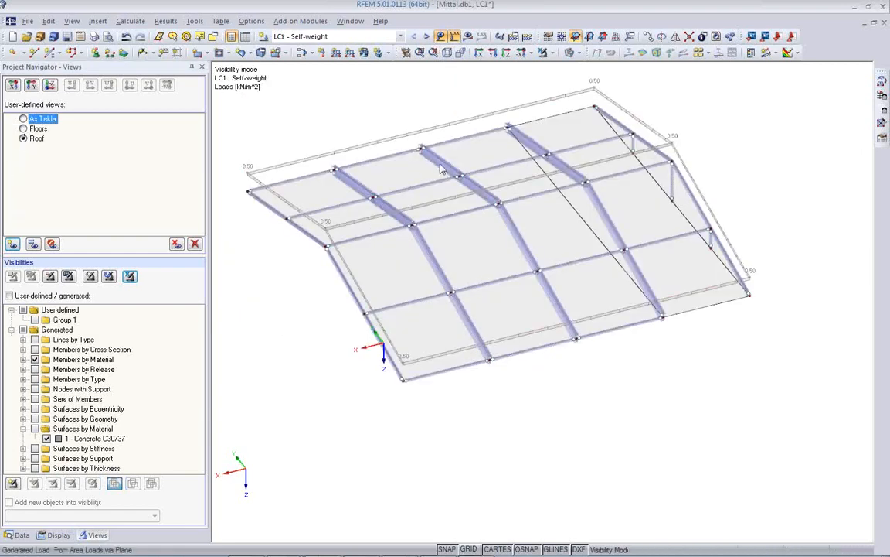
{"action": "left_click", "coordinate": [425, 36]}
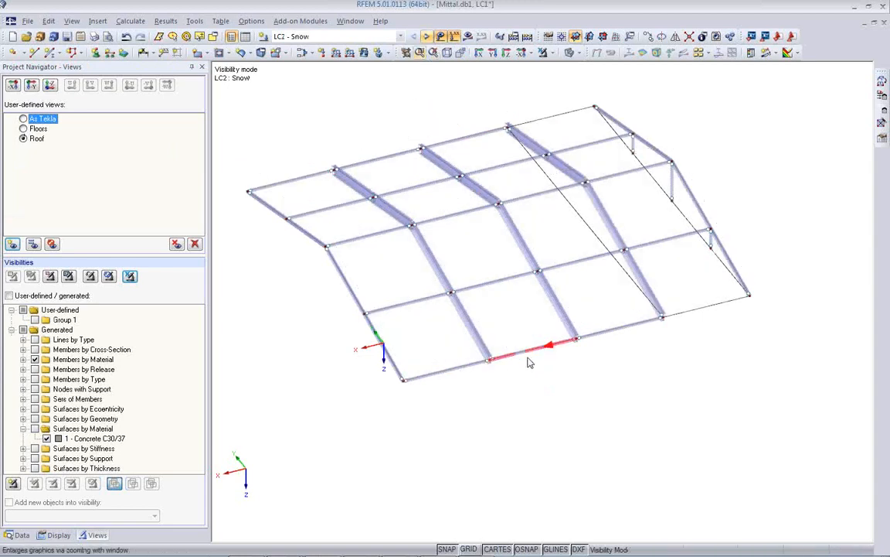
Start generating duopitch roof snow loads according to EN 1991-1-3 with the CEN national annex and a 1.00 kN/m² ground snow load
{"action": "left_click", "coordinate": [882, 113]}
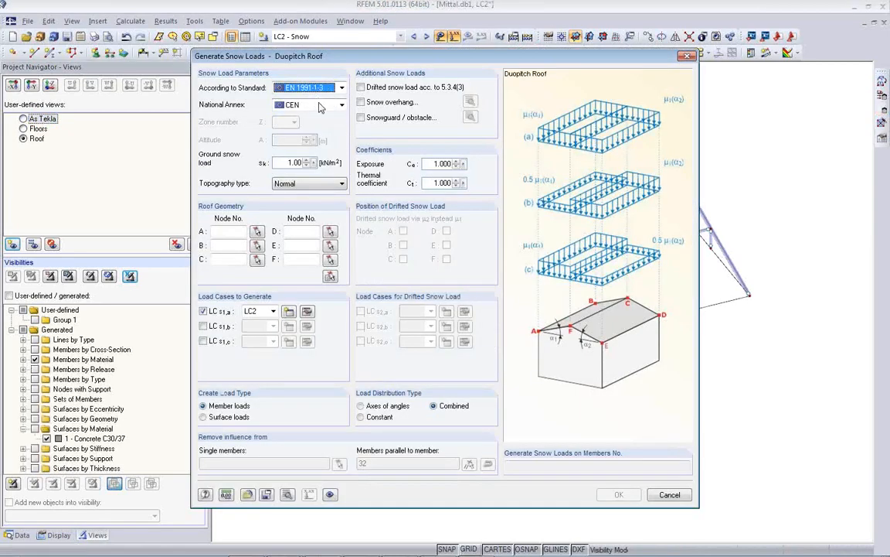
{"action": "left_click", "coordinate": [315, 91]}
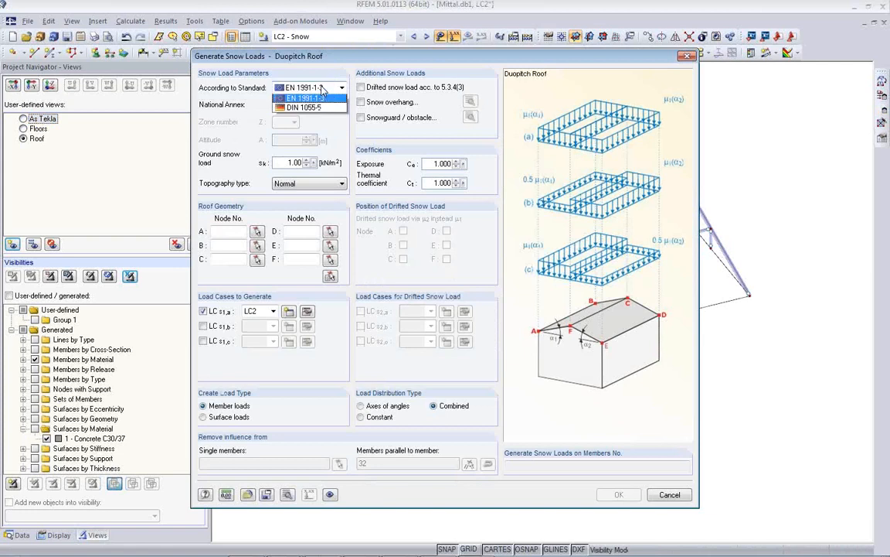
{"action": "left_click", "coordinate": [313, 97]}
{"action": "left_click", "coordinate": [319, 106]}
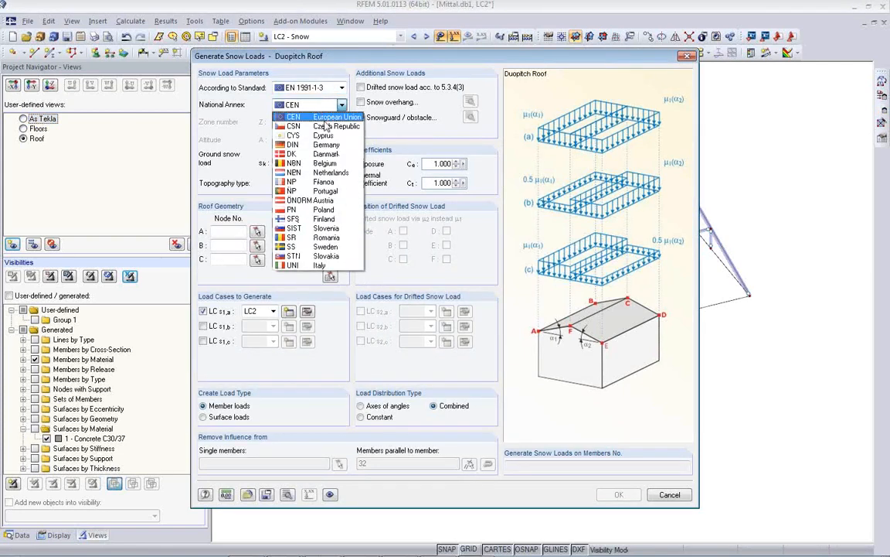
{"action": "left_click", "coordinate": [327, 119]}
{"action": "left_click", "coordinate": [284, 163]}
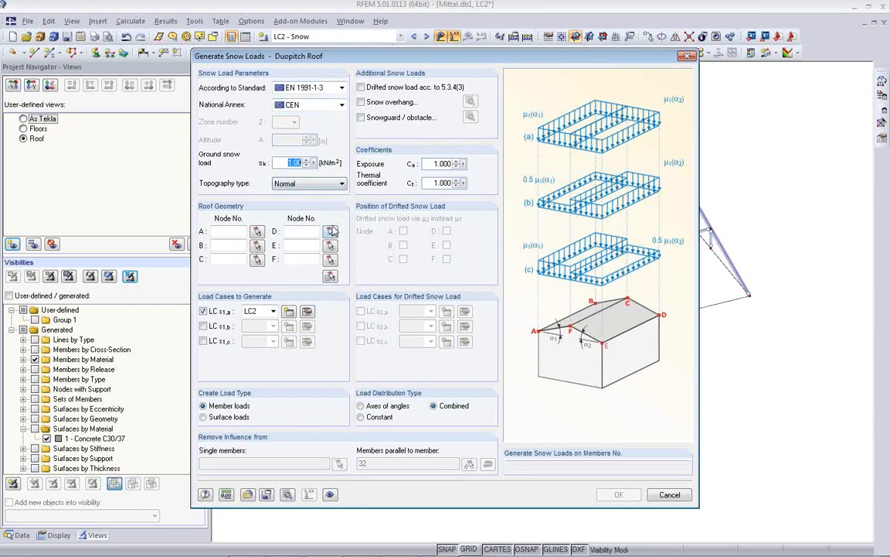
Define the duopitch roof geometry by picking its four corner nodes and the two ridge end nodes
{"action": "left_click", "coordinate": [330, 275]}
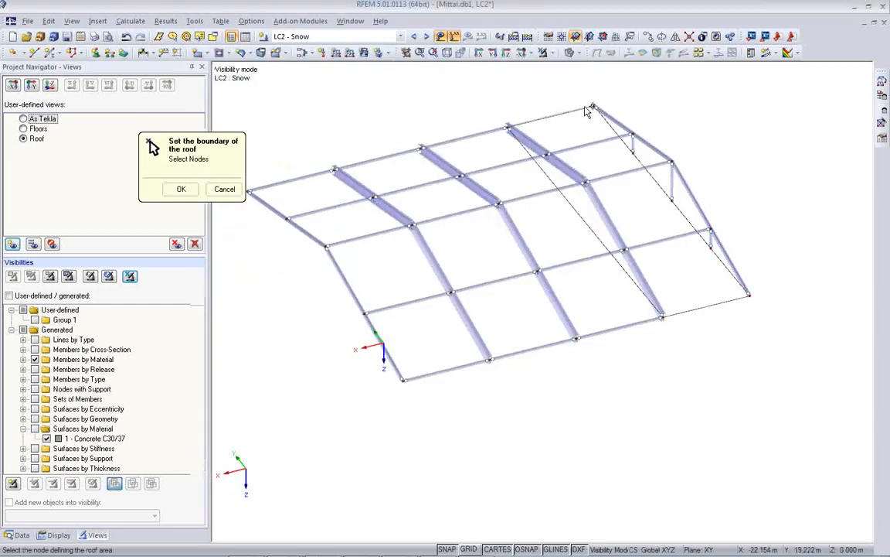
{"action": "left_click", "coordinate": [593, 107]}
{"action": "left_click", "coordinate": [673, 161]}
{"action": "left_click", "coordinate": [749, 294]}
{"action": "left_click", "coordinate": [402, 379]}
{"action": "left_click", "coordinate": [365, 313]}
{"action": "left_click", "coordinate": [328, 247]}
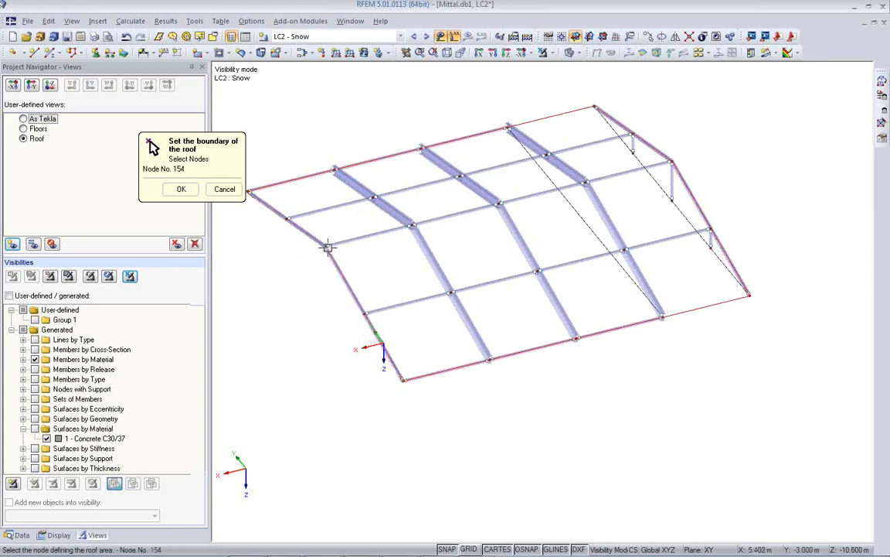
Generate the snow loads in LC2 as member loads, excluding all members parallel to member 177
{"action": "left_click", "coordinate": [263, 311]}
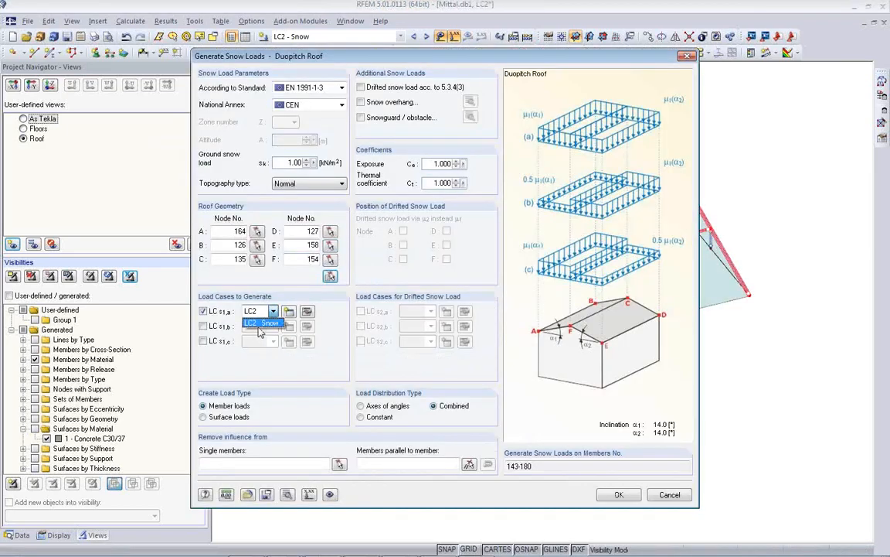
{"action": "left_click", "coordinate": [261, 324]}
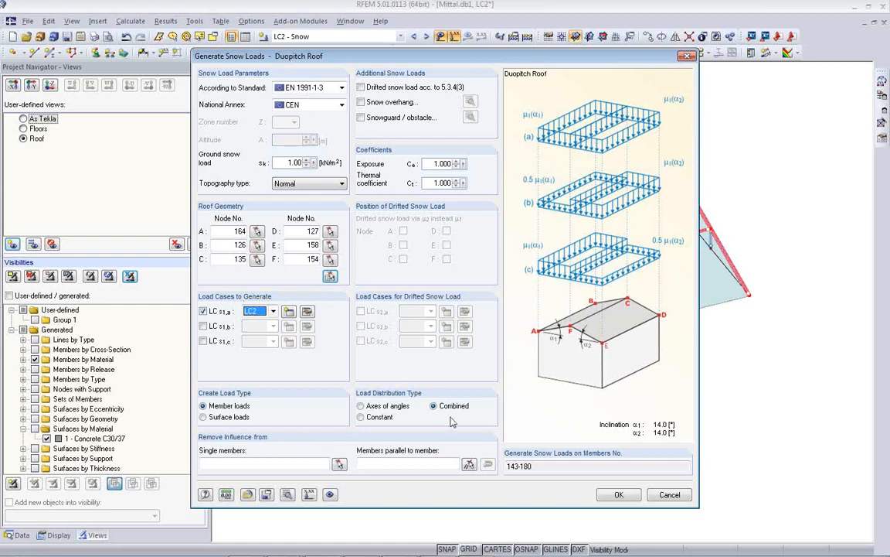
{"action": "left_click", "coordinate": [470, 464]}
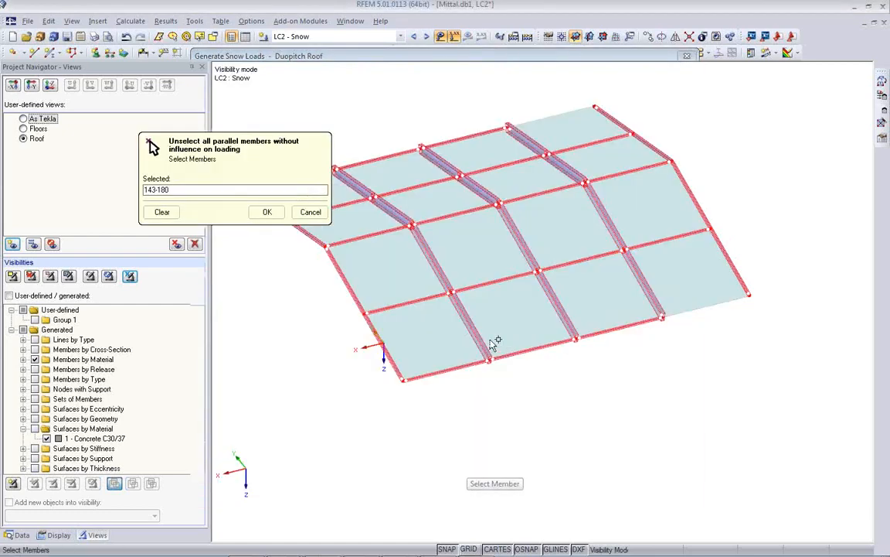
{"action": "left_click", "coordinate": [457, 365]}
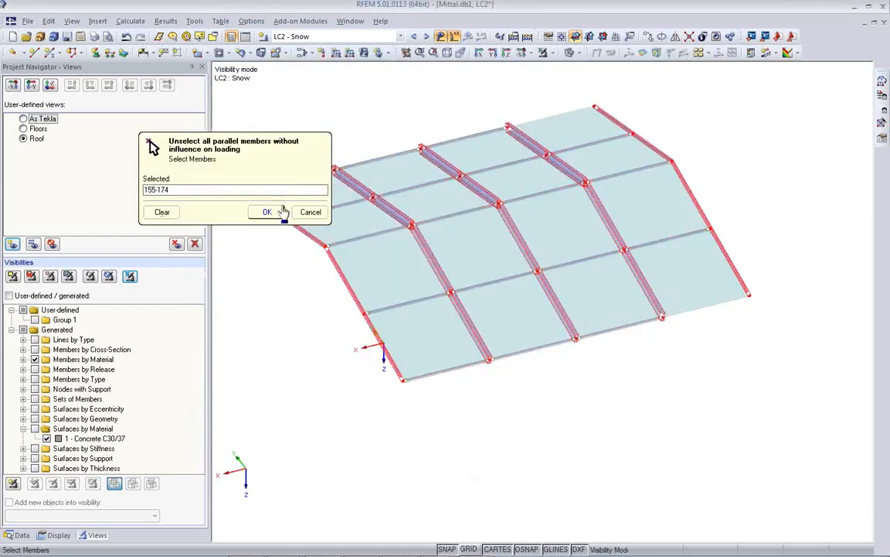
{"action": "left_click", "coordinate": [265, 211]}
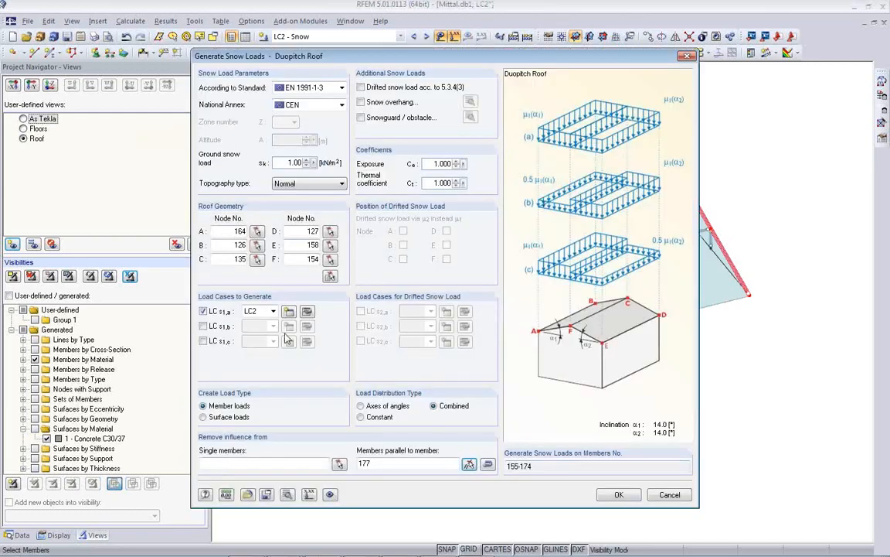
{"action": "left_click", "coordinate": [621, 495]}
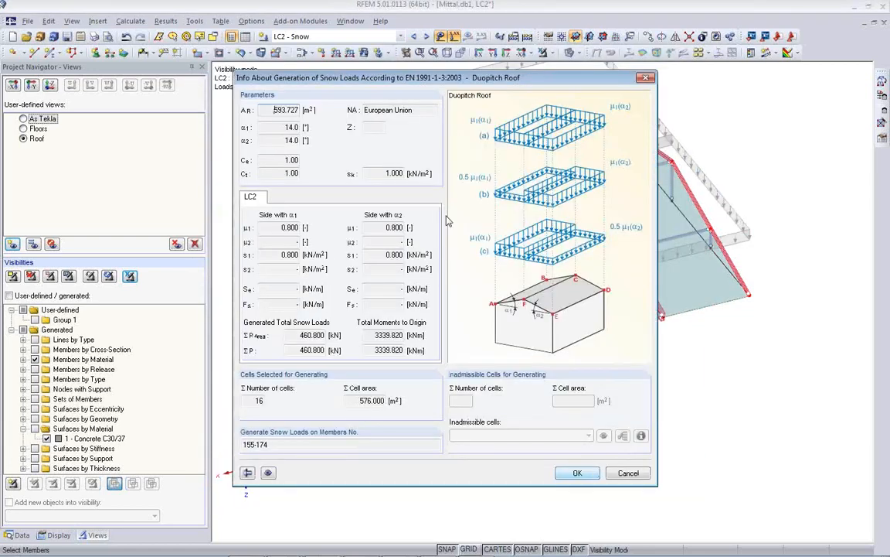
{"action": "left_click", "coordinate": [572, 473]}
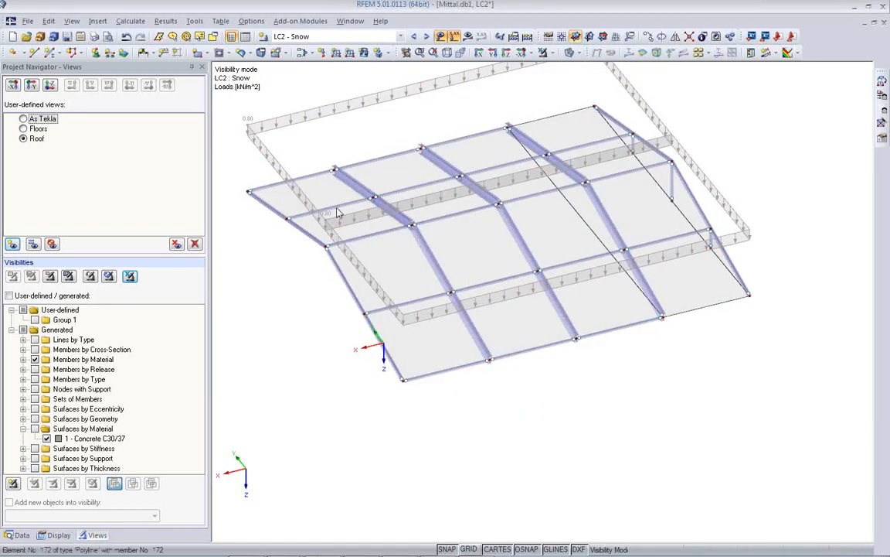
Show the complete structure with the As Tekla view and activate load case LC3 - Wind
{"action": "left_click", "coordinate": [426, 36]}
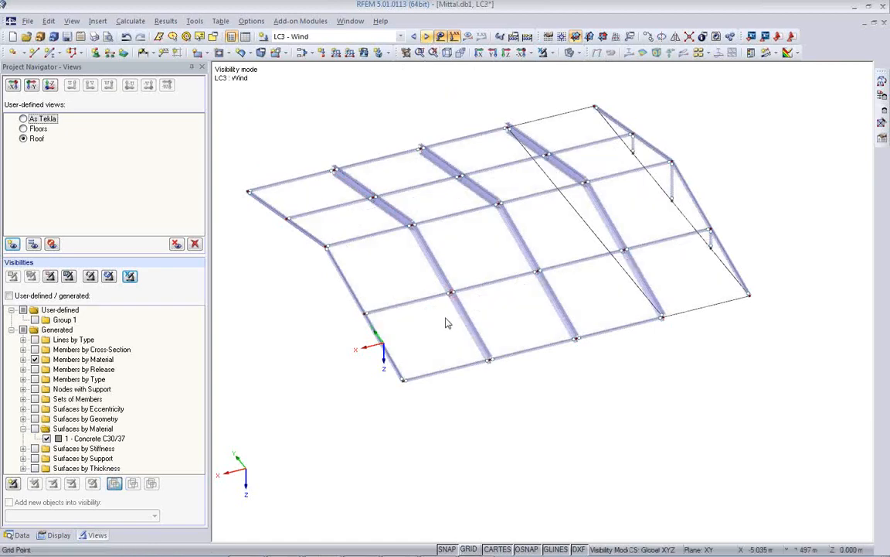
{"action": "left_click", "coordinate": [24, 119]}
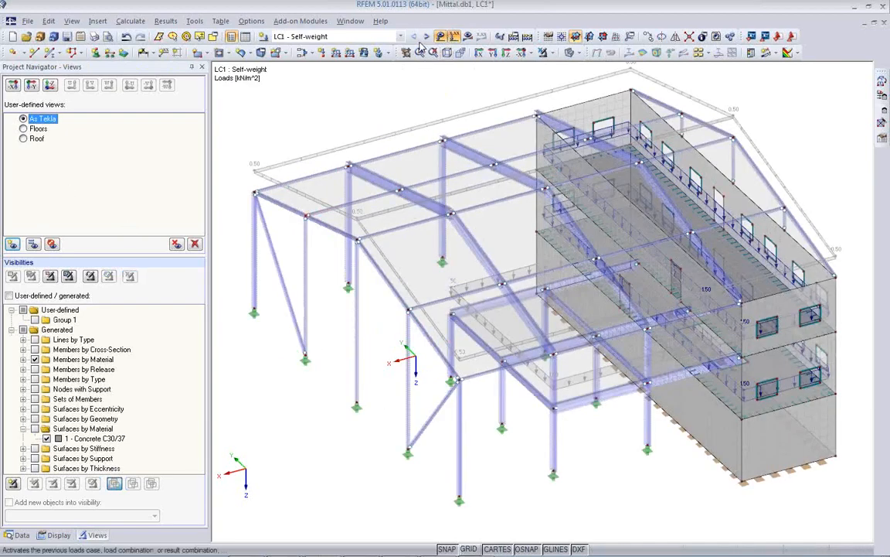
{"action": "middle_click_drag", "start_coordinate": [332, 372], "coordinate": [361, 334], "text": "ctrl"}
{"action": "left_click", "coordinate": [378, 36]}
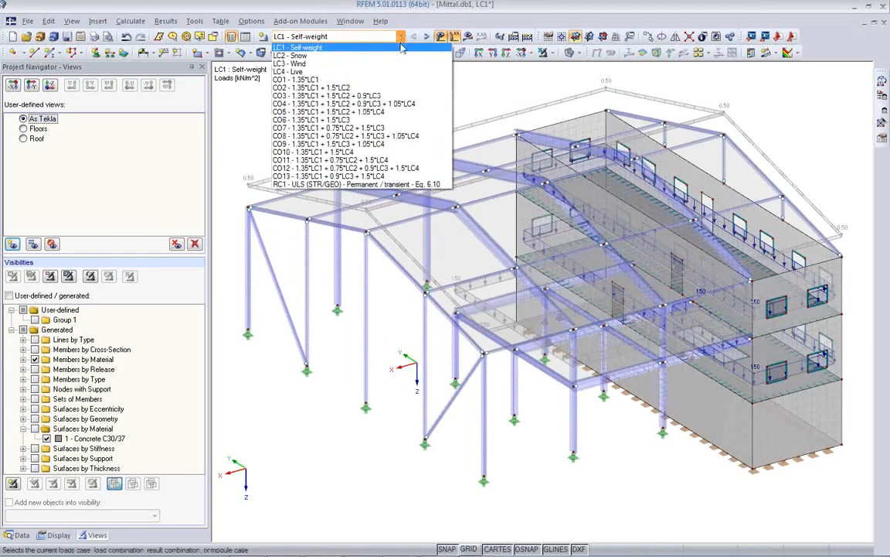
{"action": "left_click", "coordinate": [393, 65]}
{"action": "middle_click_drag", "start_coordinate": [342, 406], "coordinate": [775, 389], "text": "ctrl"}
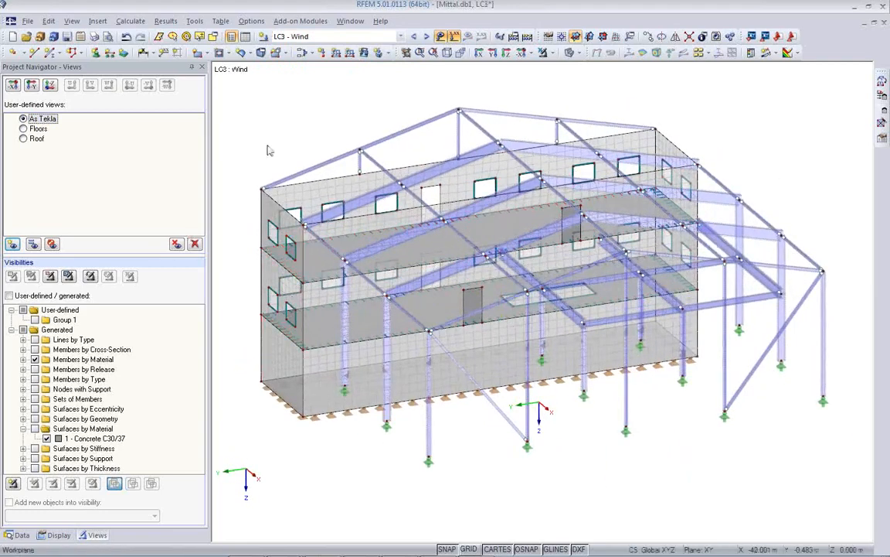
Apply a uniform -0.50 kN/m² surface load in global YL direction to both upper storeys of the windward end wall
{"action": "left_click", "coordinate": [364, 51]}
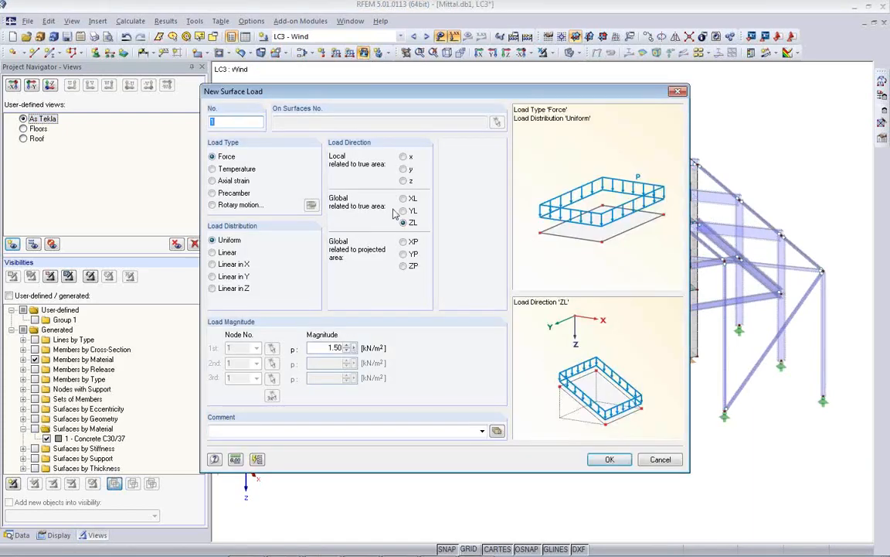
{"action": "left_click", "coordinate": [402, 211]}
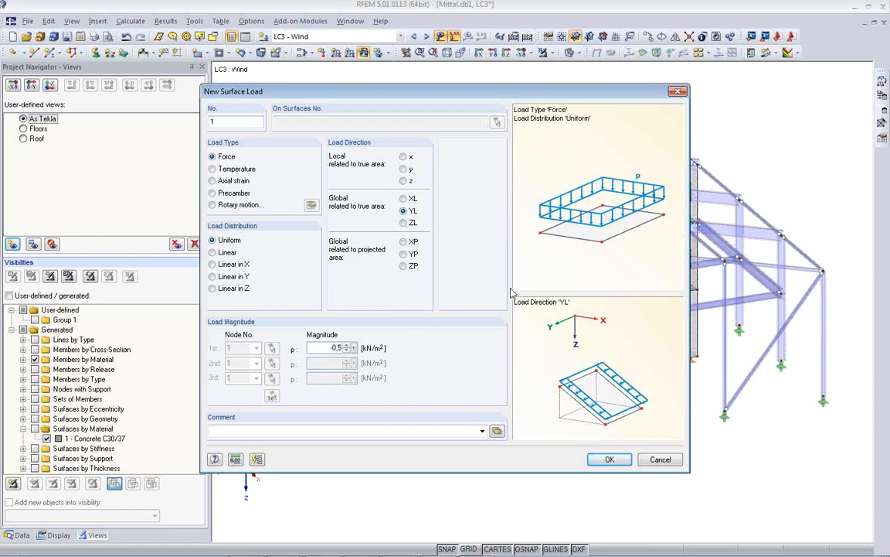
{"action": "left_click", "coordinate": [609, 459]}
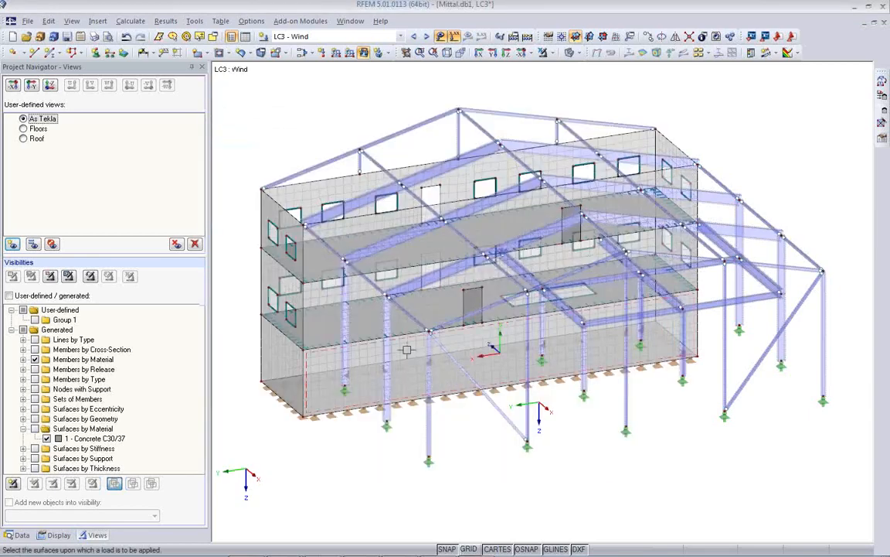
{"action": "left_click", "coordinate": [270, 224]}
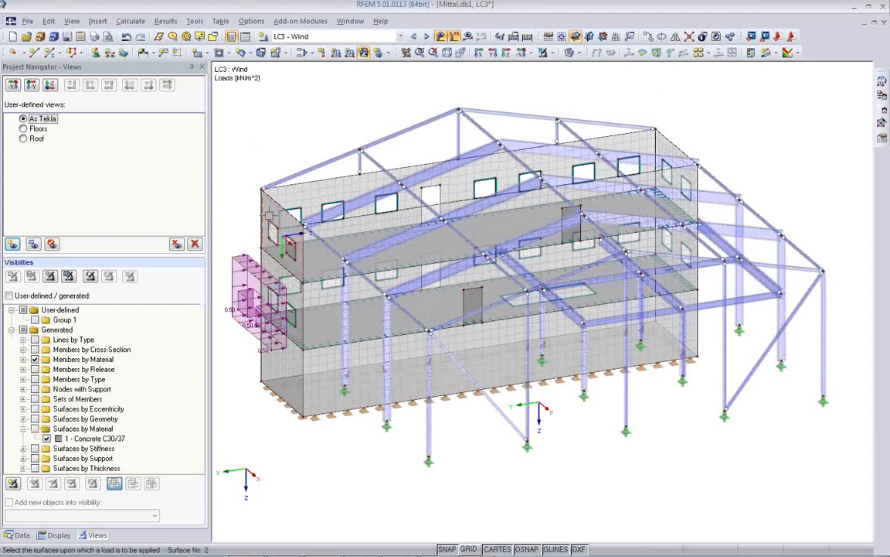
Apply a uniform 0.25 kN/m² surface load in negative global YL direction to both upper storeys of the opposite end wall
{"action": "middle_click_drag", "start_coordinate": [623, 344], "coordinate": [420, 410], "text": "ctrl"}
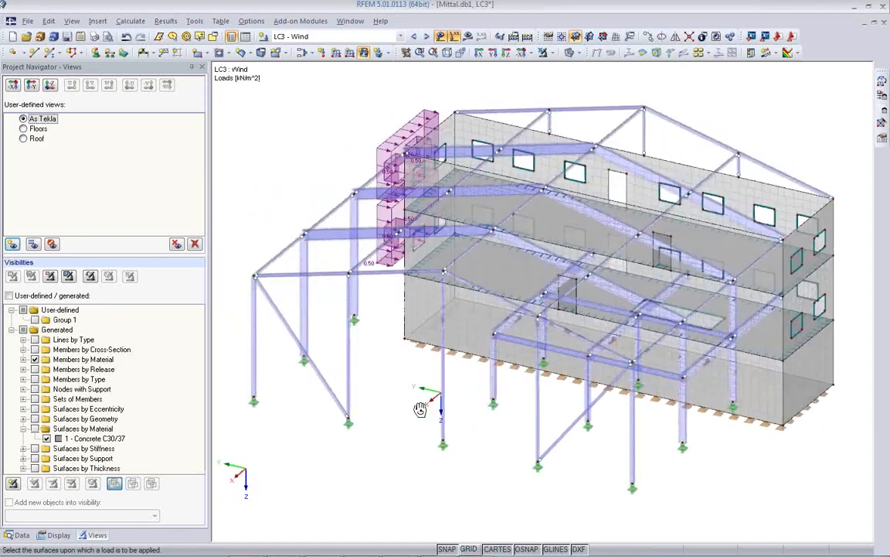
{"action": "left_click", "coordinate": [364, 53]}
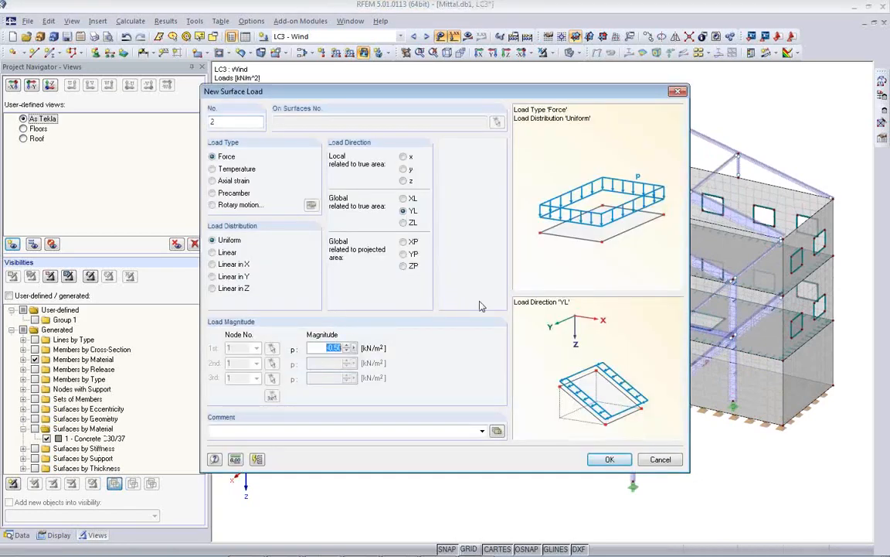
{"action": "left_click", "coordinate": [341, 348]}
{"action": "left_click", "coordinate": [609, 461]}
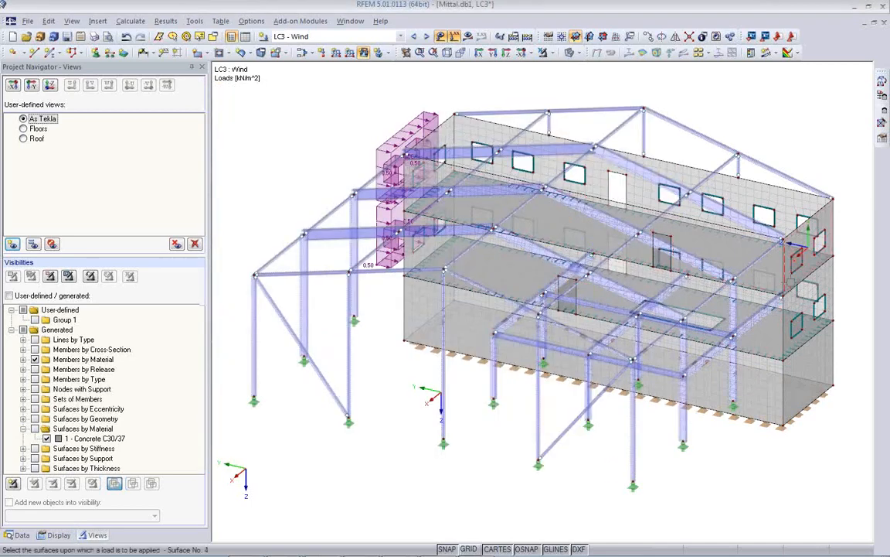
{"action": "left_click", "coordinate": [787, 347]}
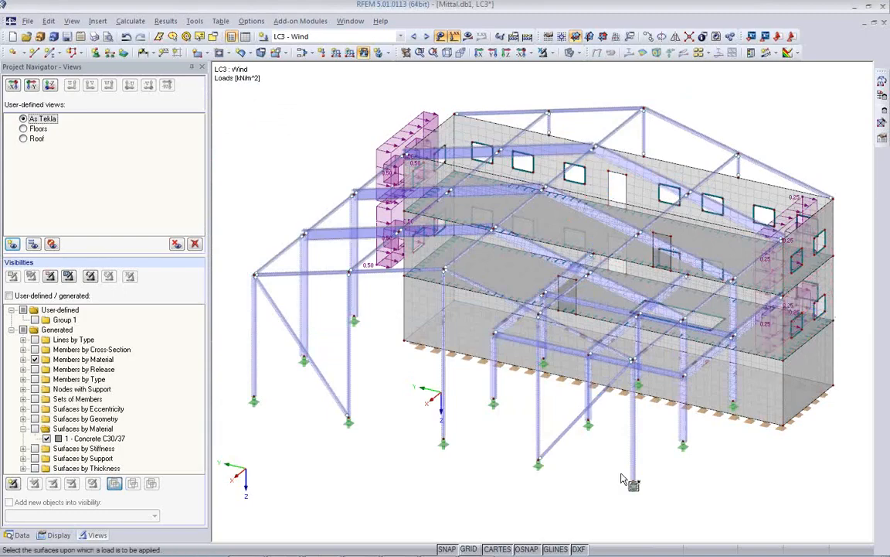
Apply a uniform -2.400 kN/m member load in projected global YP direction to the two inner columns on the windward side
{"action": "middle_click_drag", "start_coordinate": [354, 427], "coordinate": [595, 493], "text": "ctrl"}
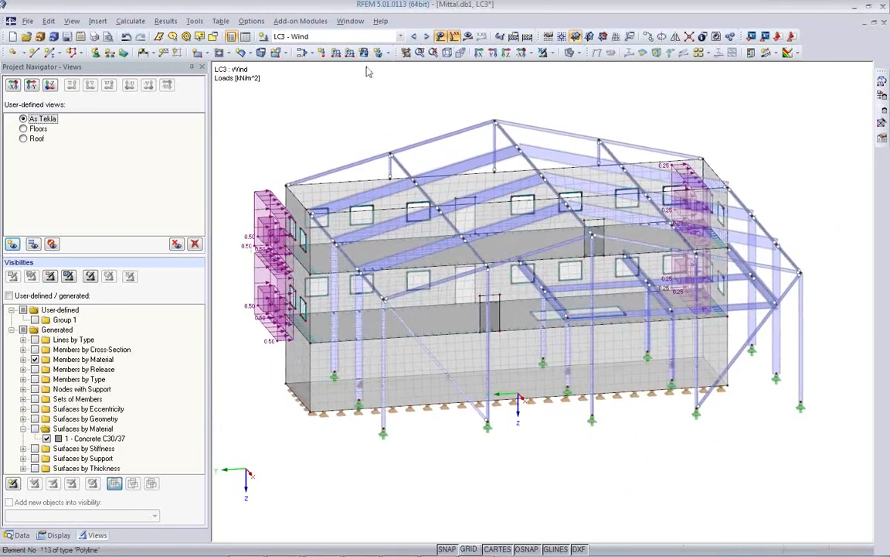
{"action": "left_click", "coordinate": [410, 215]}
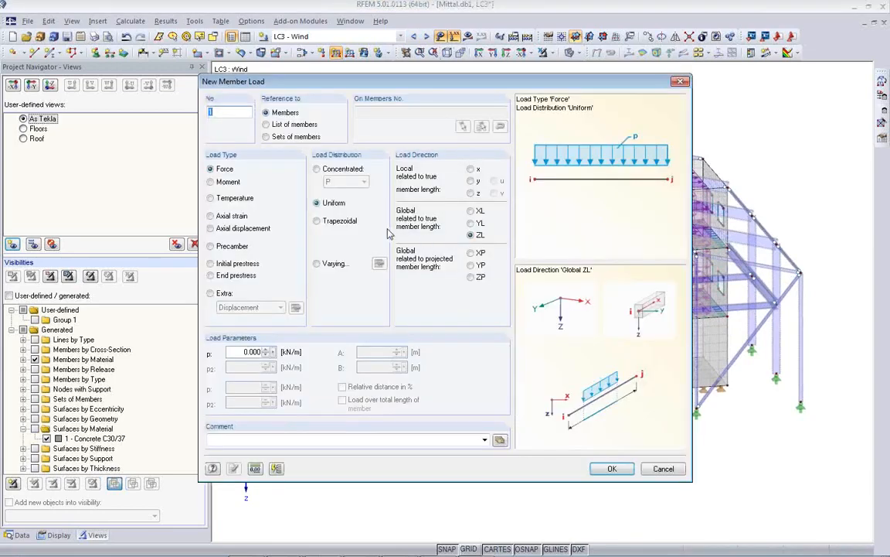
{"action": "left_click", "coordinate": [471, 223]}
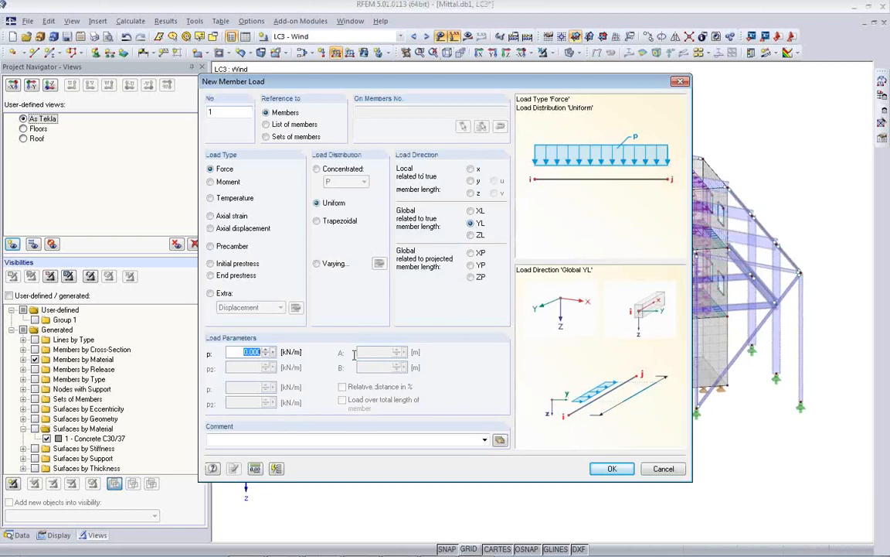
{"action": "left_click", "coordinate": [470, 265]}
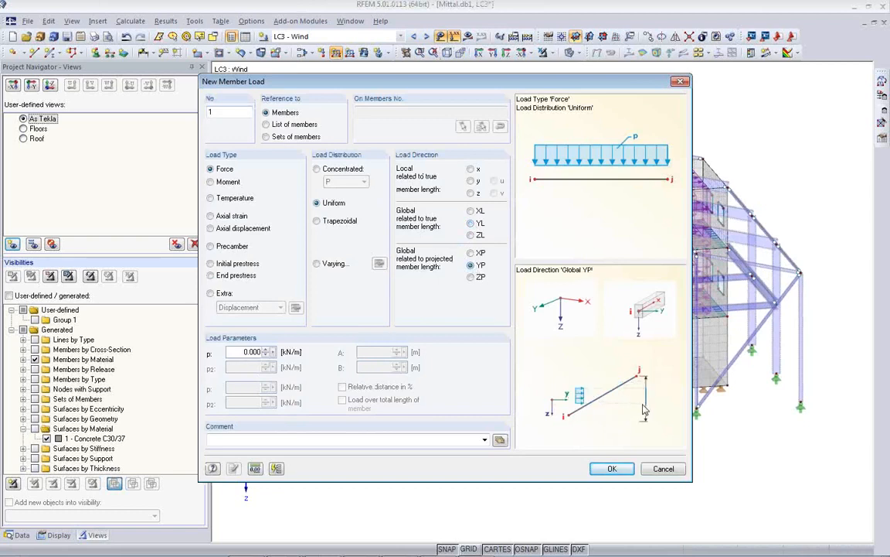
{"action": "left_click", "coordinate": [246, 352]}
{"action": "key", "text": "BackSpace"}
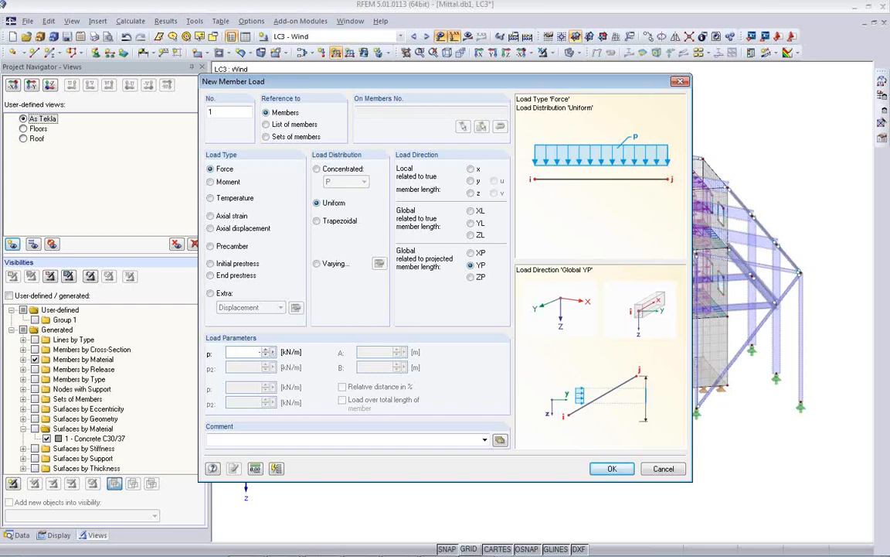
{"action": "left_click", "coordinate": [612, 469]}
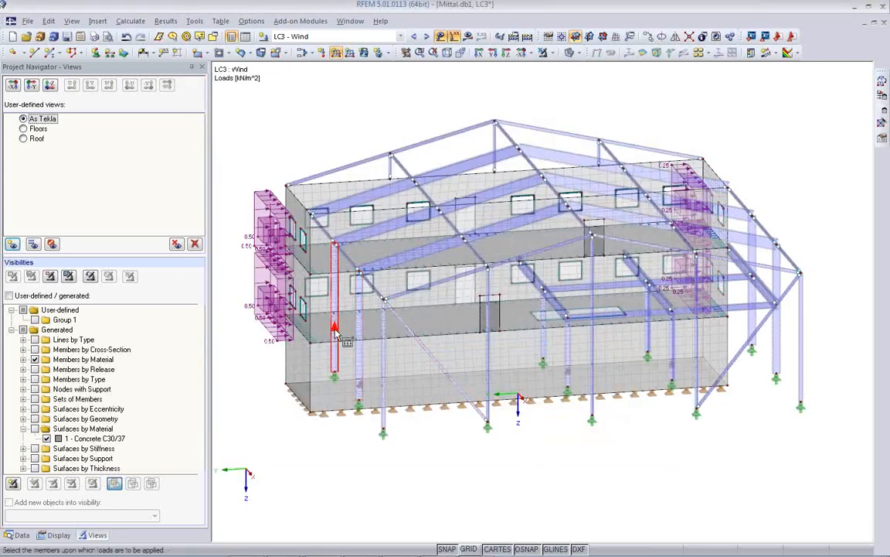
{"action": "left_click", "coordinate": [334, 328]}
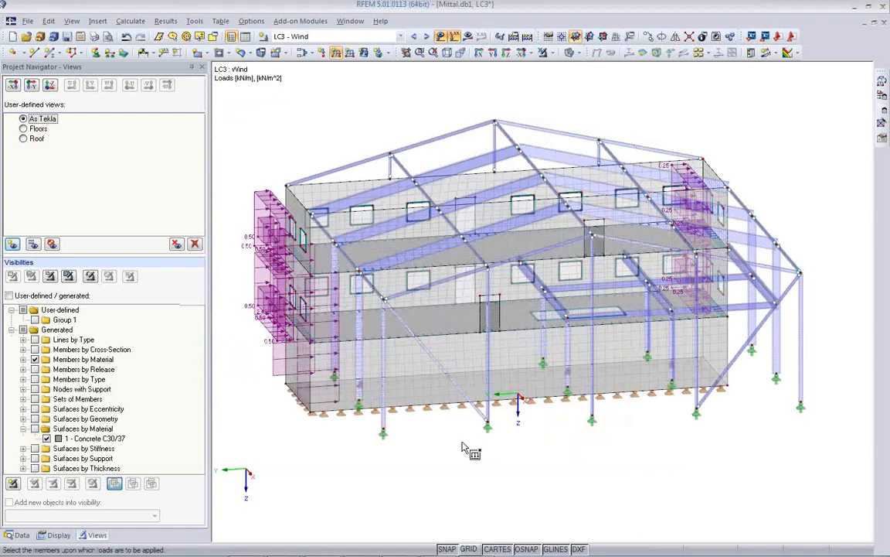
{"action": "left_click", "coordinate": [361, 373]}
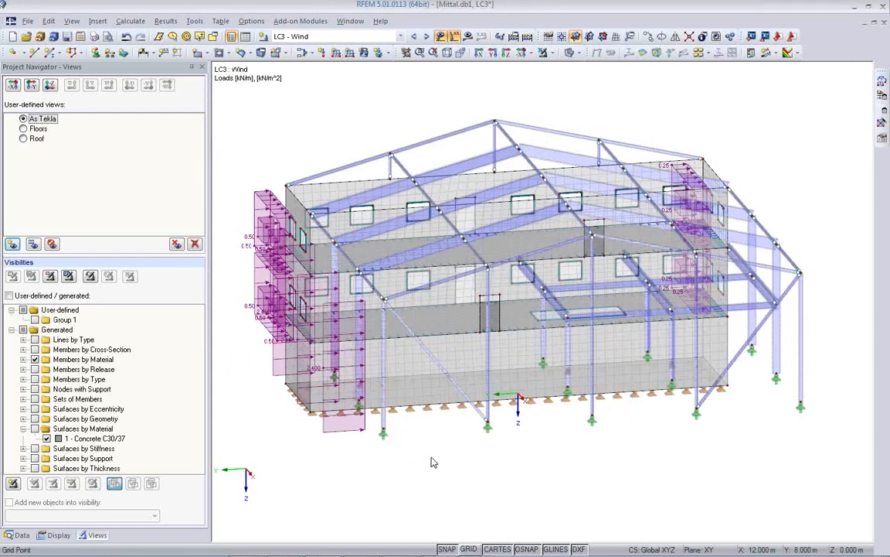
Change the existing member load on the windward corner column to -1.200 kN/m
{"action": "middle_click_drag", "start_coordinate": [441, 445], "coordinate": [398, 501], "text": "ctrl"}
{"action": "double_click", "coordinate": [308, 452]}
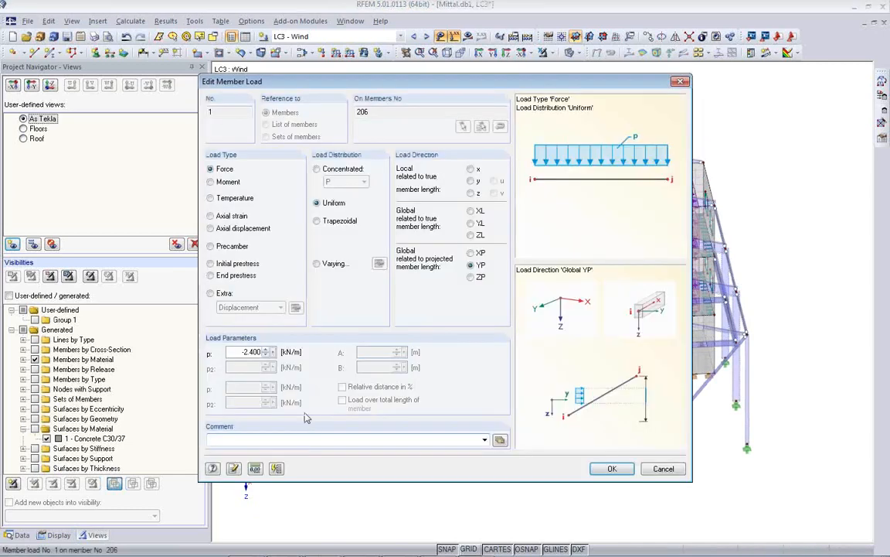
{"action": "key", "text": "BackSpace"}
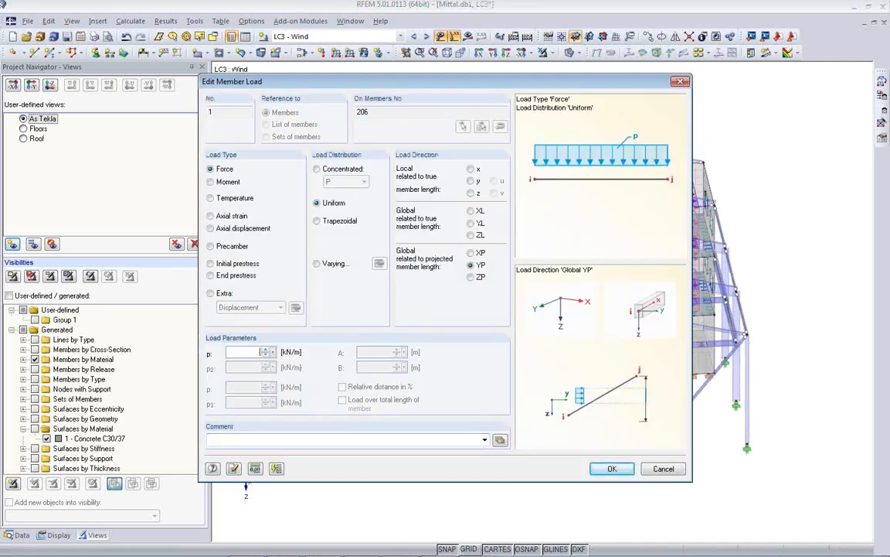
{"action": "left_click", "coordinate": [632, 468]}
{"action": "scroll", "coordinate": [499, 456], "scroll_direction": "down", "scroll_amount": 1}
{"action": "middle_click_drag", "start_coordinate": [499, 456], "coordinate": [502, 429], "text": "ctrl"}
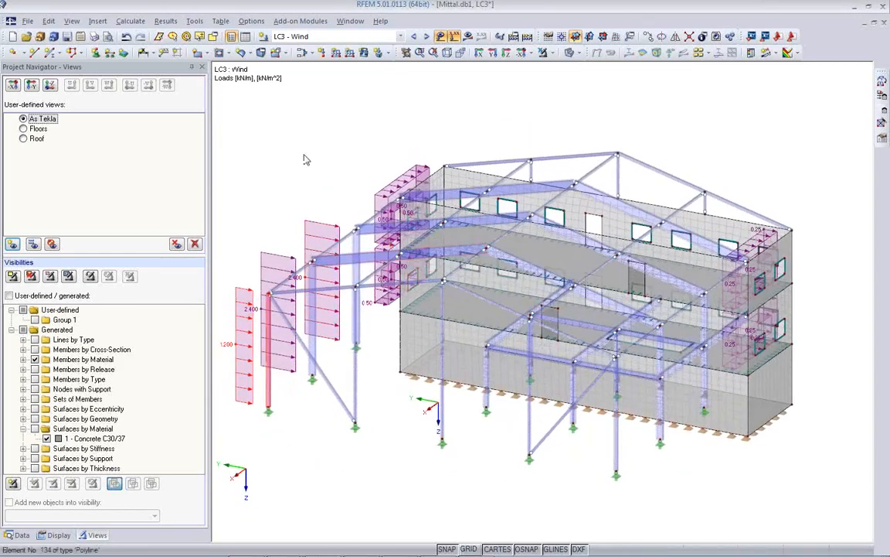
Apply a uniform -1.500 kN/m member load in projected global YP direction to both segments of the two inner leeward columns
{"action": "left_click", "coordinate": [335, 51]}
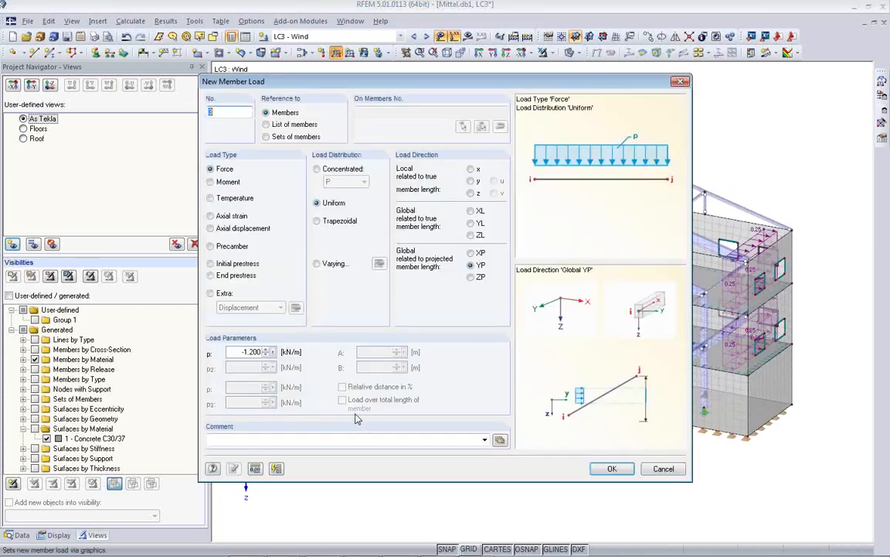
{"action": "left_click_drag", "start_coordinate": [241, 352], "coordinate": [401, 370]}
{"action": "type", "text": "-"}
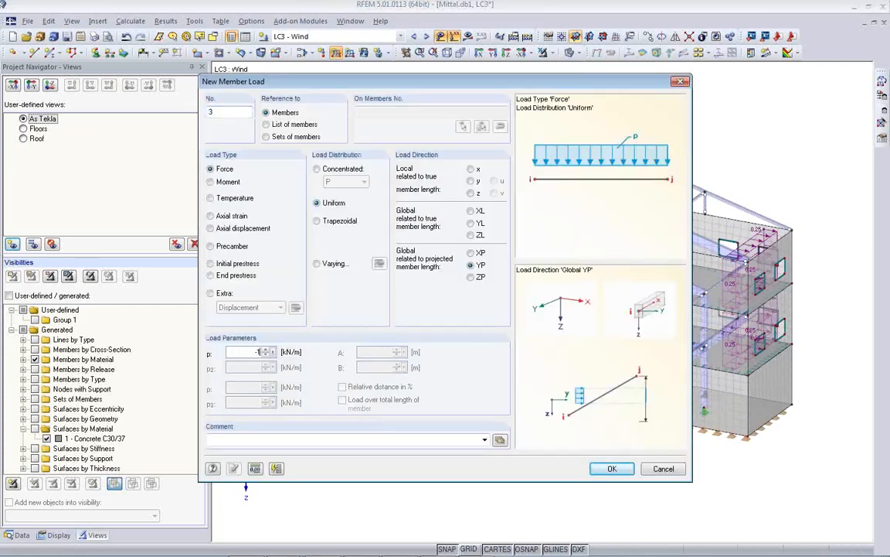
{"action": "type", "text": "1.5"}
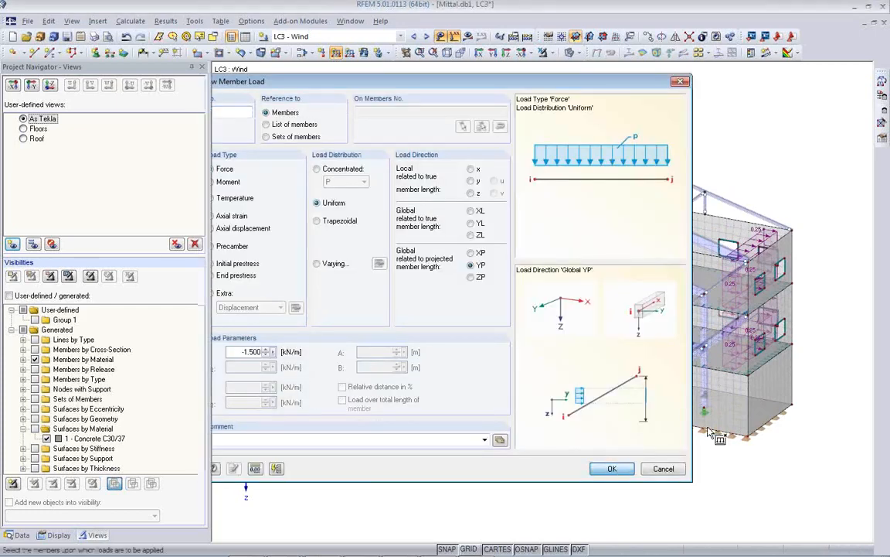
{"action": "left_click", "coordinate": [608, 467]}
{"action": "left_click", "coordinate": [617, 387]}
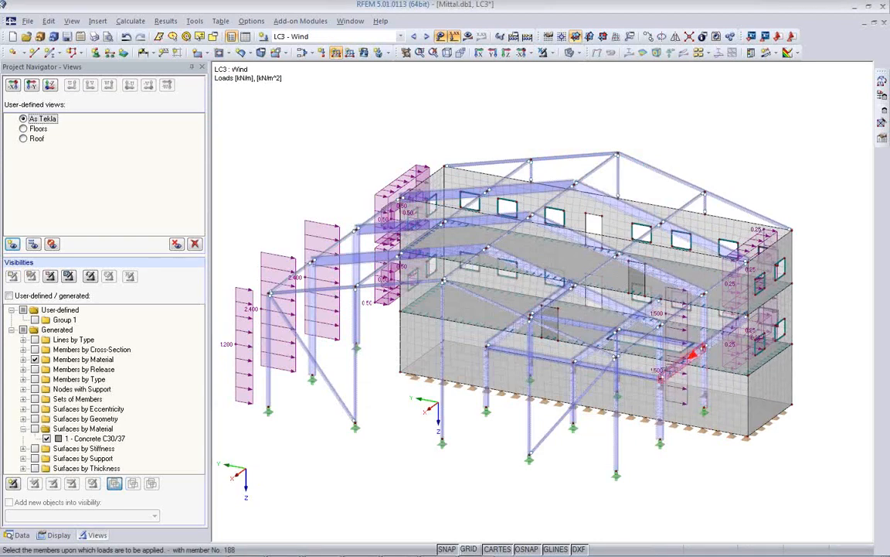
{"action": "left_click", "coordinate": [657, 390]}
{"action": "left_click", "coordinate": [658, 398]}
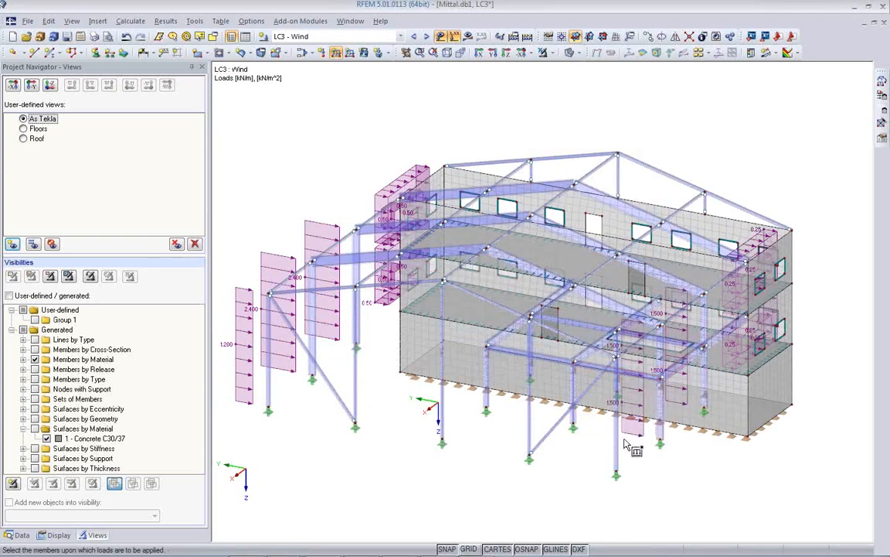
{"action": "key", "text": "Escape"}
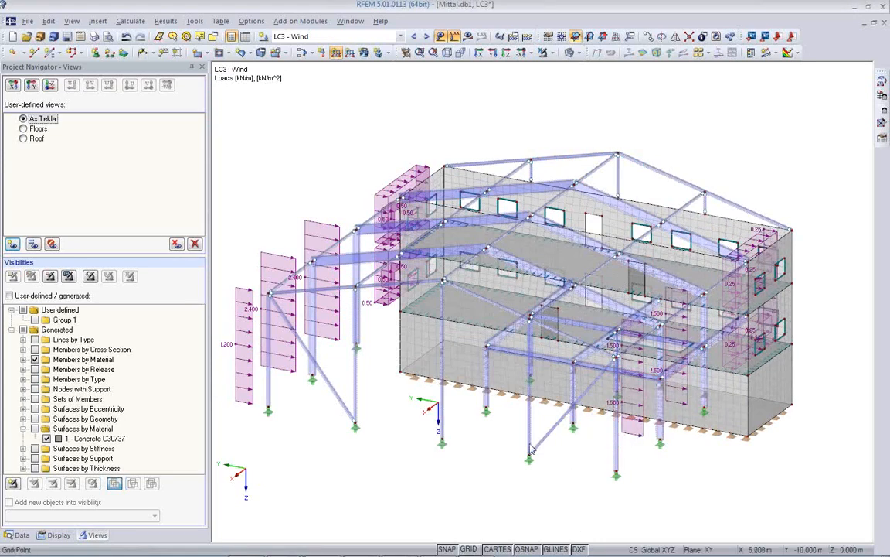
Apply a uniform -0.750 kN/m member load in projected global YP direction to the leeward corner column
{"action": "left_click", "coordinate": [335, 52]}
{"action": "left_click", "coordinate": [237, 352]}
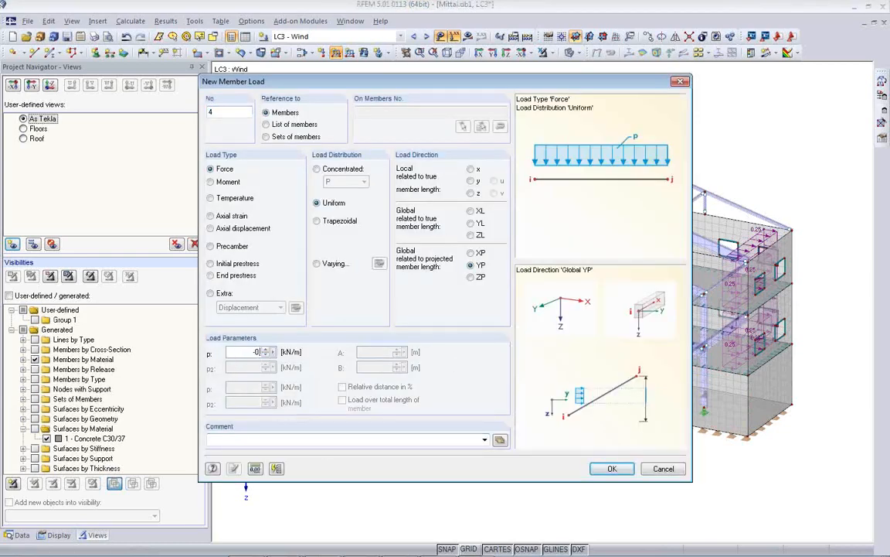
{"action": "left_click", "coordinate": [608, 469]}
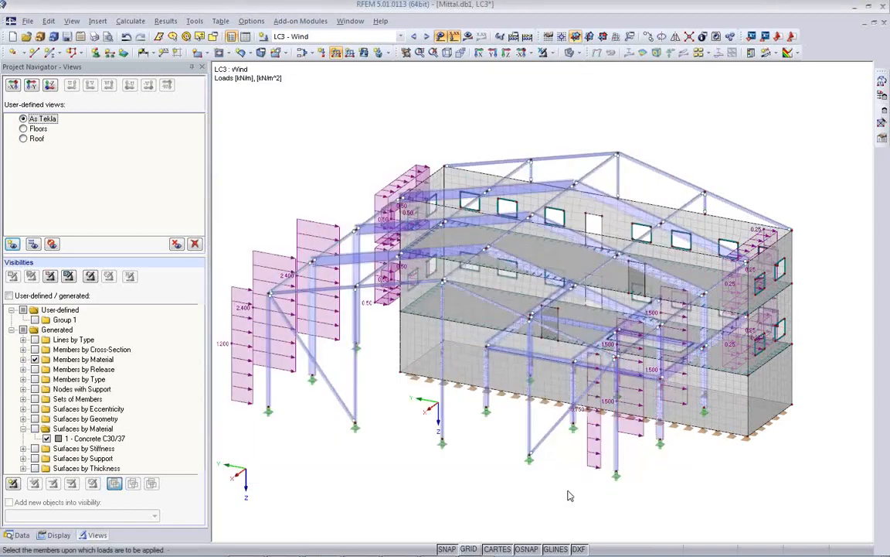
{"action": "middle_click_drag", "start_coordinate": [467, 475], "coordinate": [739, 413], "text": "ctrl"}
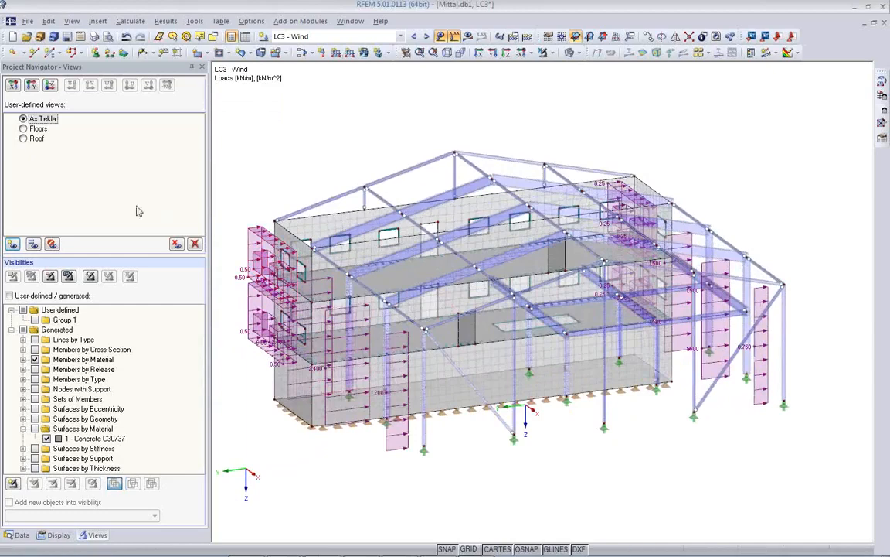
Show the Roof view and activate load case LC3 - Wind
{"action": "left_click", "coordinate": [24, 139]}
{"action": "left_click", "coordinate": [400, 37]}
{"action": "left_click", "coordinate": [344, 64]}
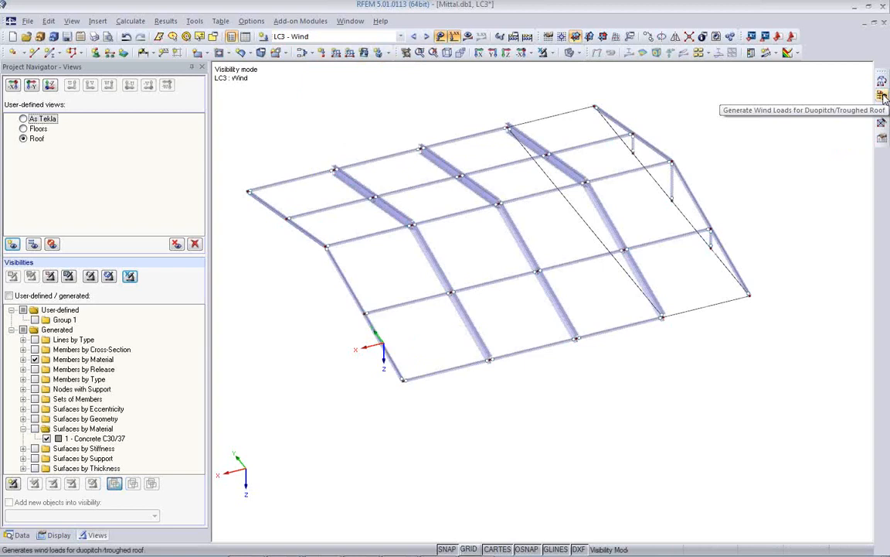
Start the duopitch/troughed roof wind load generator and measure the structure height along a front column in the complete model
{"action": "left_click", "coordinate": [883, 96]}
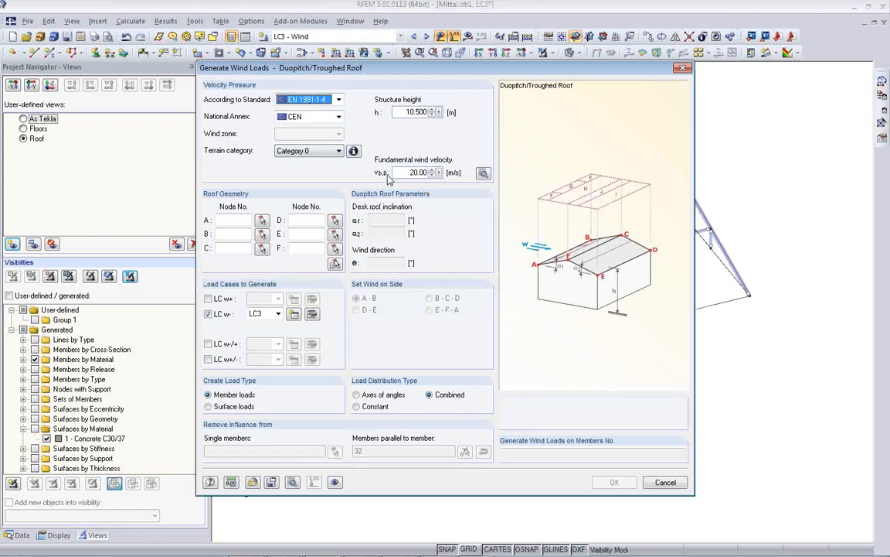
{"action": "right_click", "coordinate": [442, 113]}
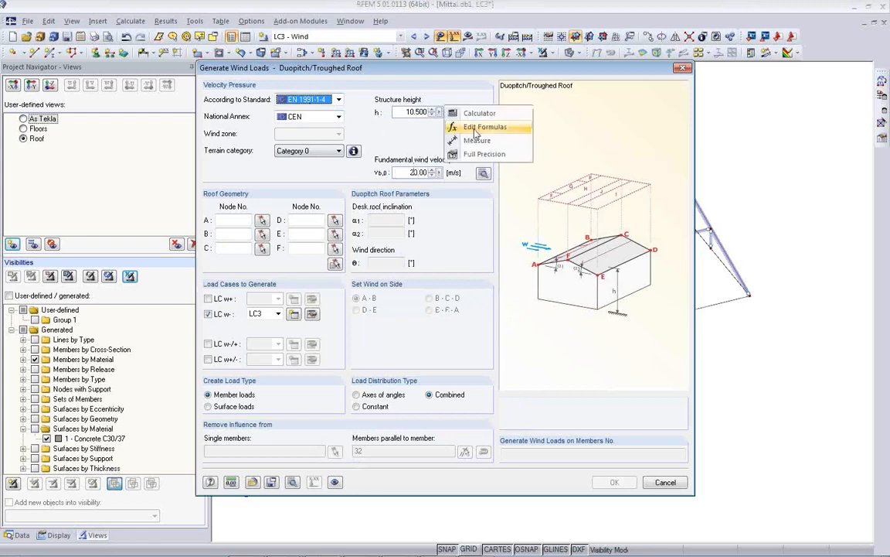
{"action": "left_click", "coordinate": [477, 140]}
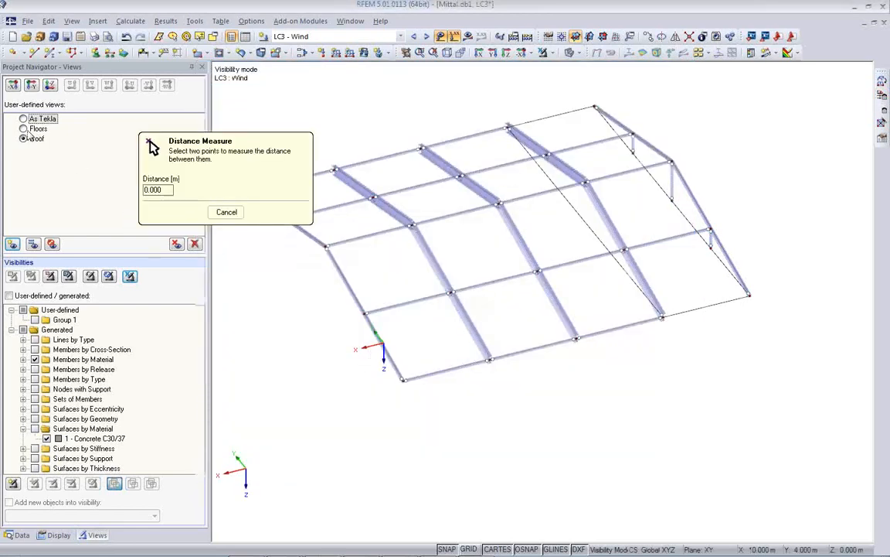
{"action": "left_click", "coordinate": [24, 128]}
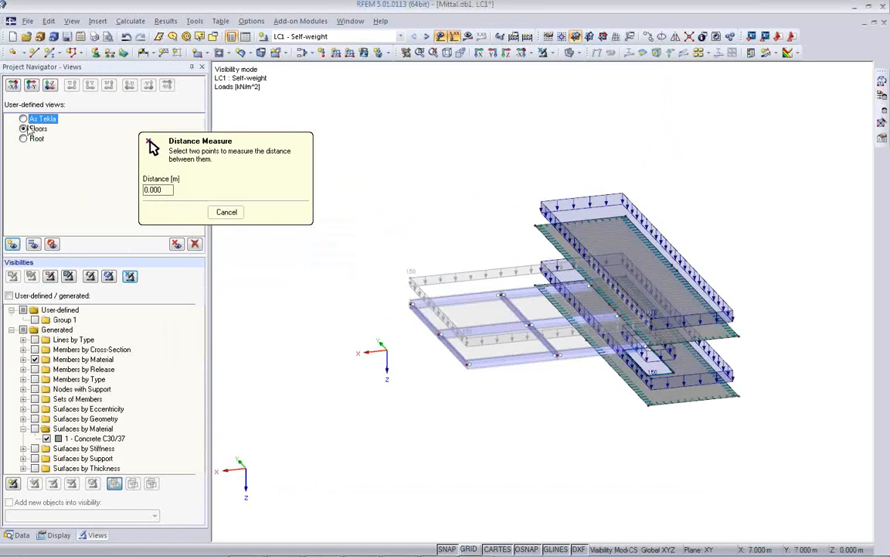
{"action": "left_click", "coordinate": [24, 118]}
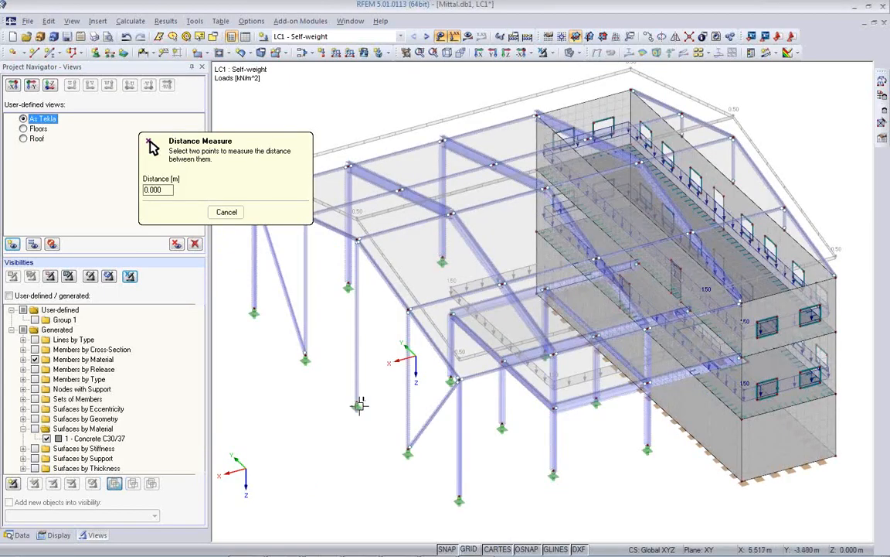
{"action": "left_click", "coordinate": [357, 401]}
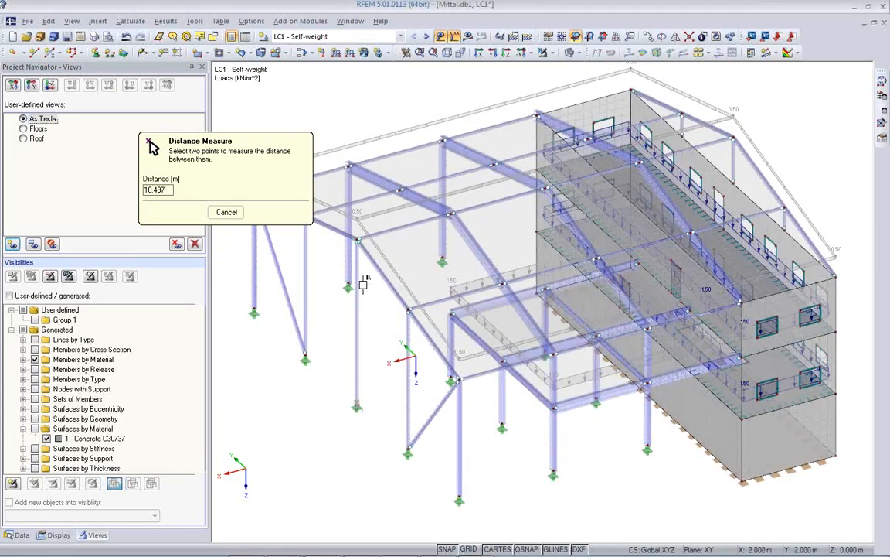
{"action": "left_click", "coordinate": [359, 240]}
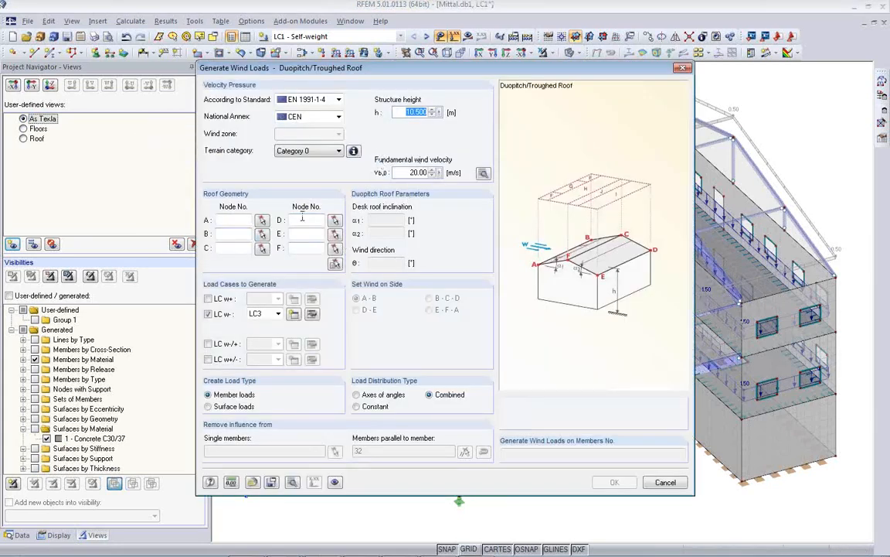
Return to the Roof view with load case LC3 - Wind active, abandoning the open roof boundary selection
{"action": "left_click", "coordinate": [335, 264]}
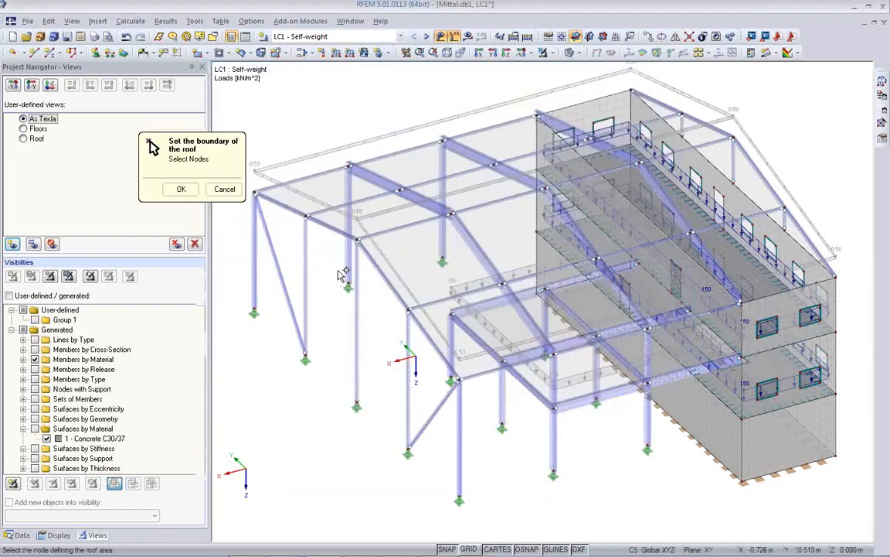
{"action": "left_click", "coordinate": [23, 139]}
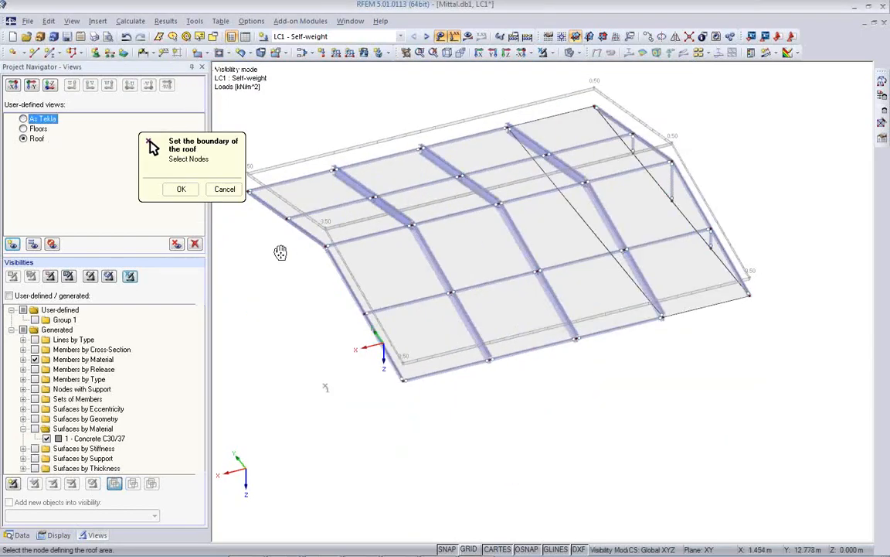
{"action": "left_click", "coordinate": [426, 36]}
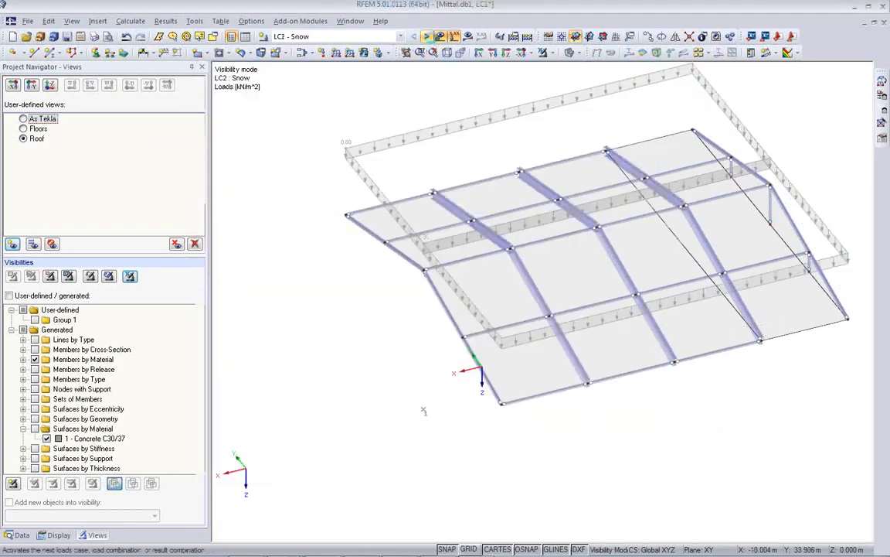
{"action": "left_click", "coordinate": [415, 37]}
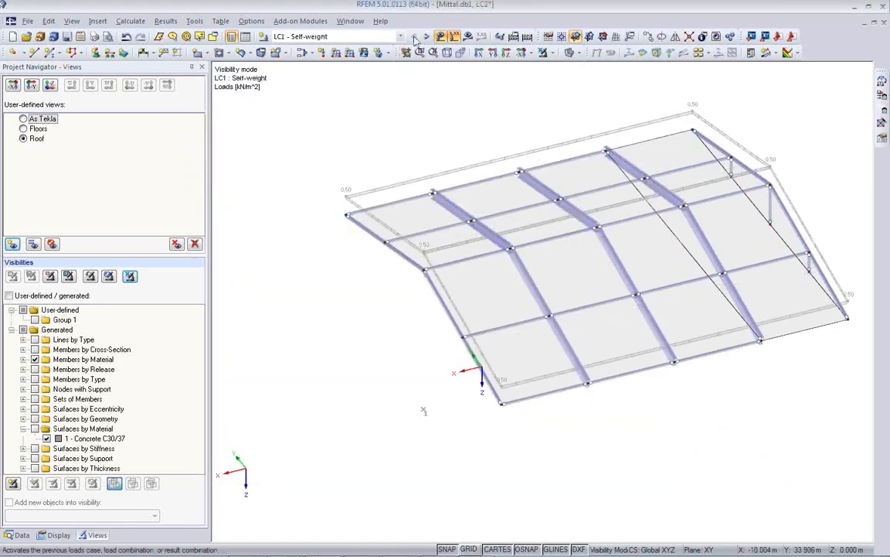
{"action": "left_click", "coordinate": [427, 37]}
{"action": "left_click", "coordinate": [427, 37]}
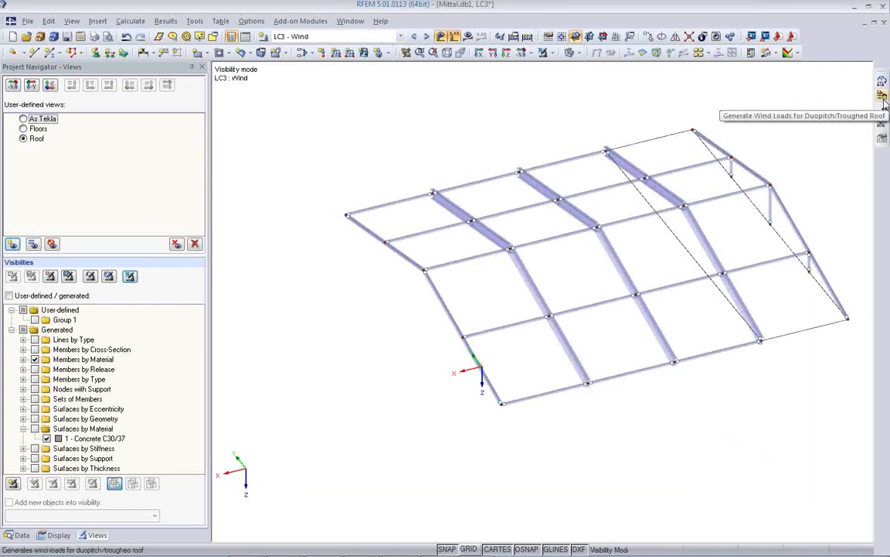
In the duopitch/troughed roof wind load generator, define the roof geometry by nodes 164, 126, 135, 127, 158 and 154
{"action": "left_click", "coordinate": [883, 99]}
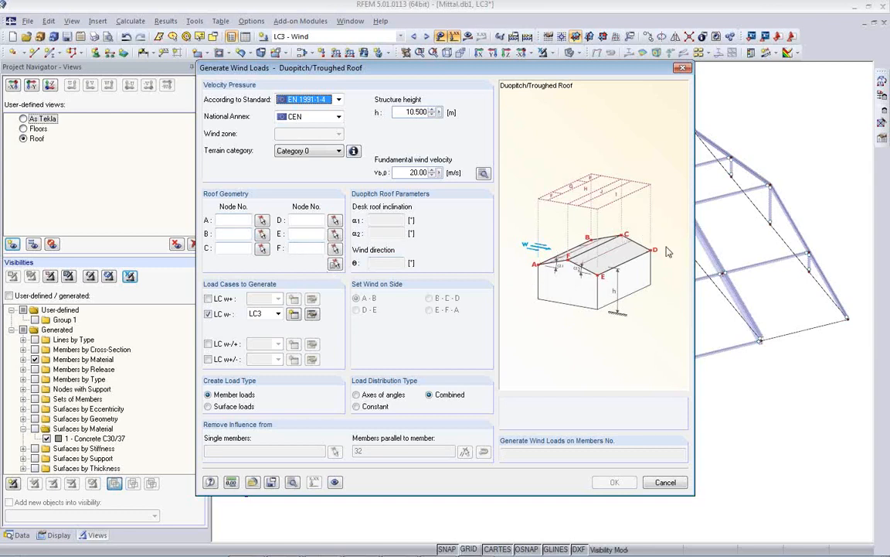
{"action": "left_click", "coordinate": [335, 264]}
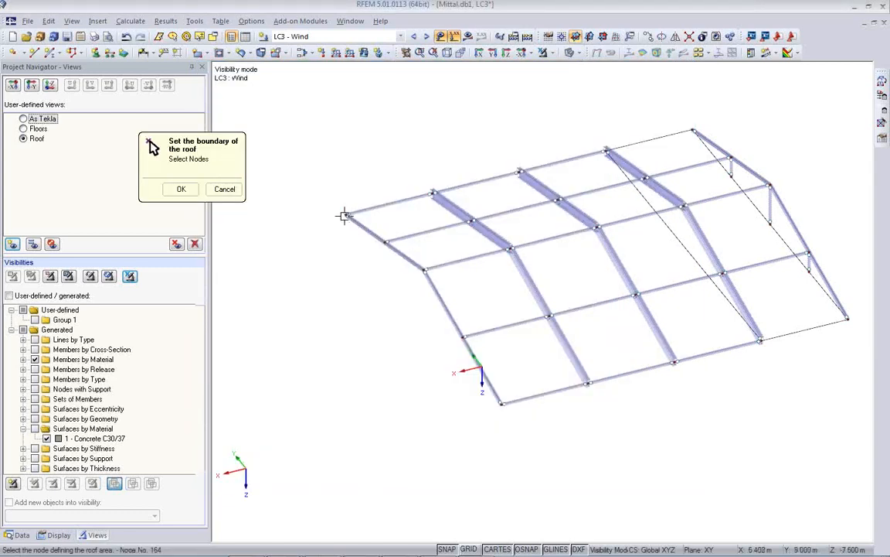
{"action": "left_click", "coordinate": [345, 215]}
{"action": "left_click", "coordinate": [694, 131]}
{"action": "left_click", "coordinate": [770, 186]}
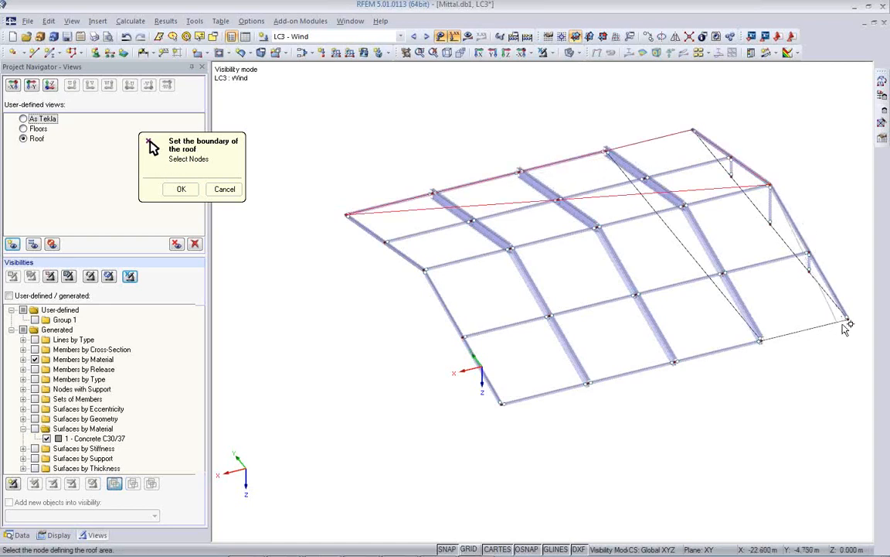
{"action": "left_click", "coordinate": [848, 320]}
{"action": "left_click", "coordinate": [503, 405]}
{"action": "left_click", "coordinate": [423, 269]}
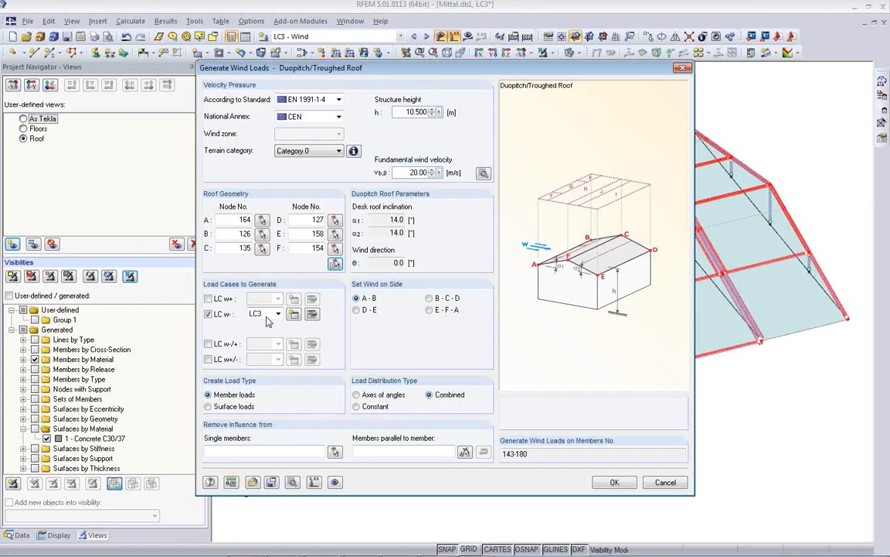
Assign the w- wind loads to LC3 and remove the influence of members parallel to eave member 177
{"action": "left_click", "coordinate": [278, 314]}
{"action": "left_click", "coordinate": [272, 326]}
{"action": "left_click", "coordinate": [464, 452]}
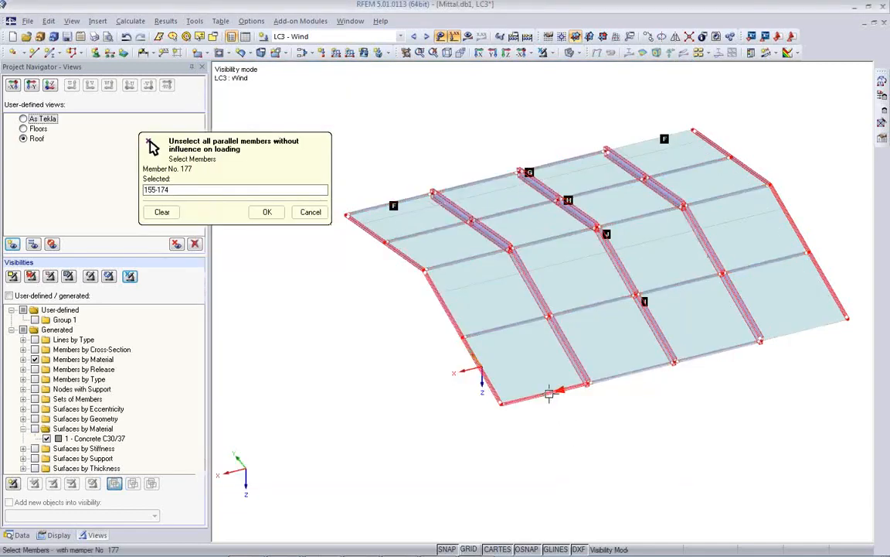
{"action": "left_click", "coordinate": [268, 213]}
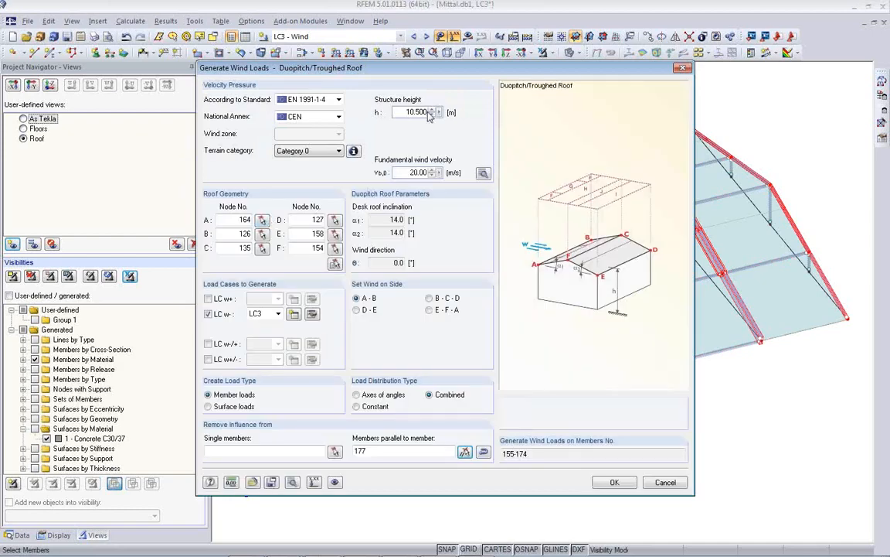
Generate the roof wind member loads for side A-B with the combined load distribution
{"action": "left_click_drag", "start_coordinate": [431, 75], "coordinate": [453, 364]}
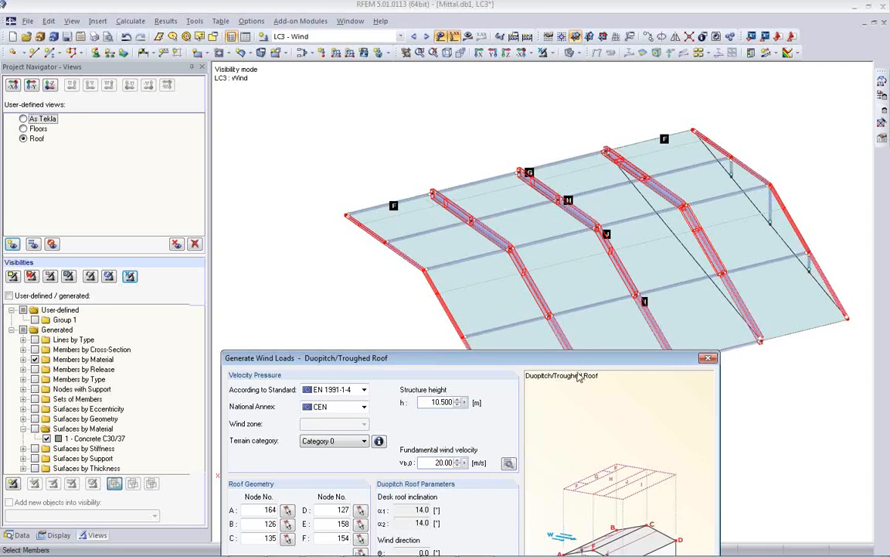
{"action": "left_click_drag", "start_coordinate": [574, 362], "coordinate": [550, 87]}
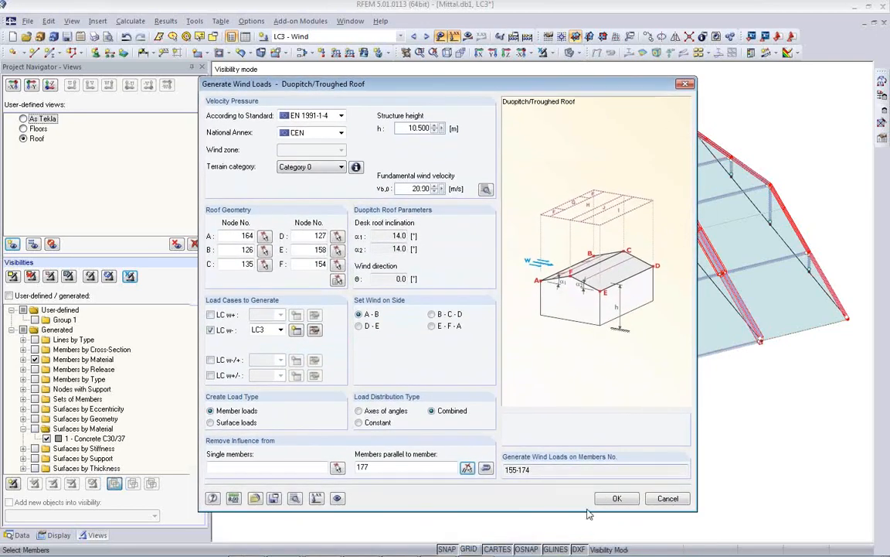
{"action": "left_click", "coordinate": [618, 498]}
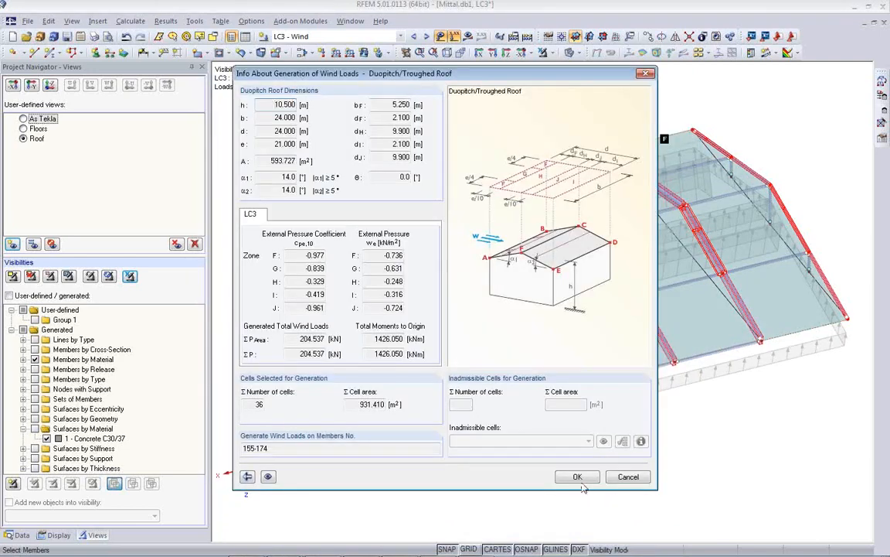
{"action": "left_click", "coordinate": [576, 477]}
{"action": "middle_click_drag", "start_coordinate": [379, 462], "coordinate": [309, 382], "text": "ctrl"}
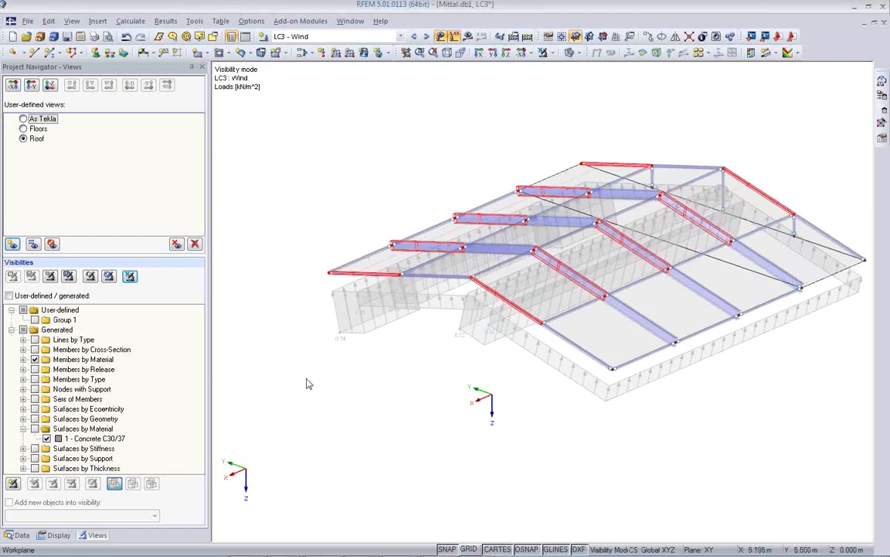
Display the Floors view with load case LC4 - Live active
{"action": "scroll", "coordinate": [383, 36], "scroll_direction": "down", "scroll_amount": 1}
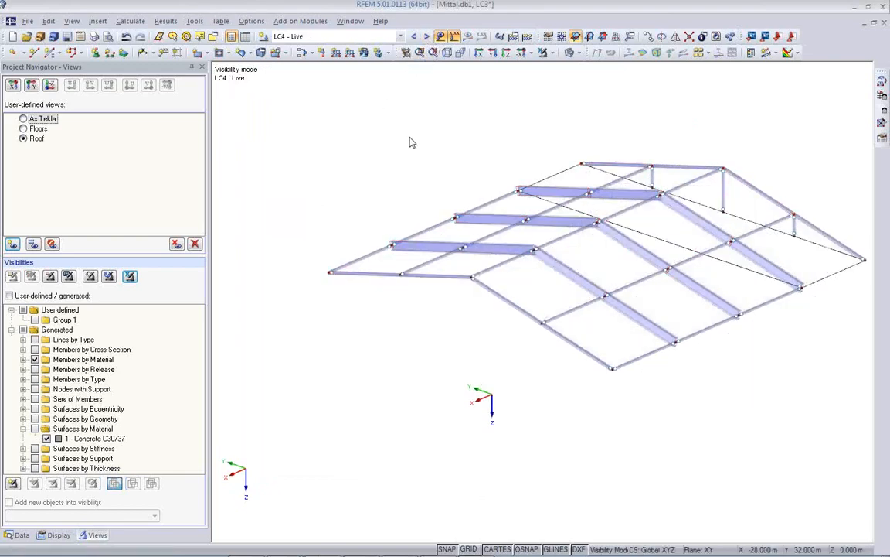
{"action": "left_click", "coordinate": [29, 116]}
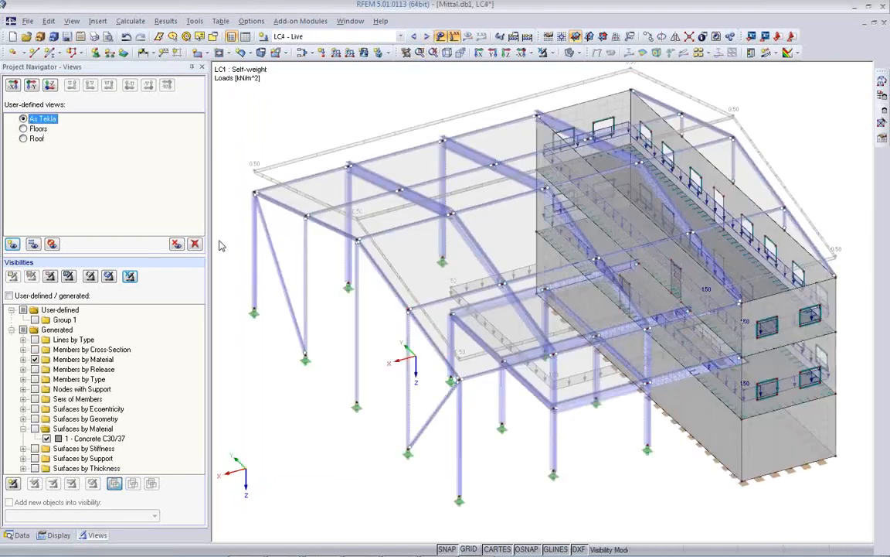
{"action": "left_click", "coordinate": [29, 129]}
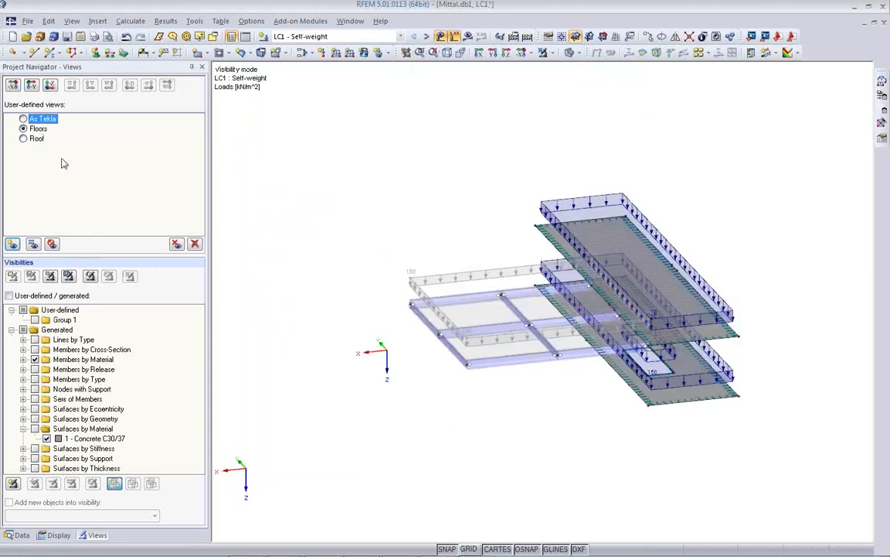
{"action": "left_click", "coordinate": [397, 418]}
{"action": "left_click", "coordinate": [427, 36]}
{"action": "left_click", "coordinate": [427, 36]}
{"action": "left_click", "coordinate": [427, 36]}
{"action": "middle_click_drag", "start_coordinate": [553, 403], "coordinate": [506, 382]}
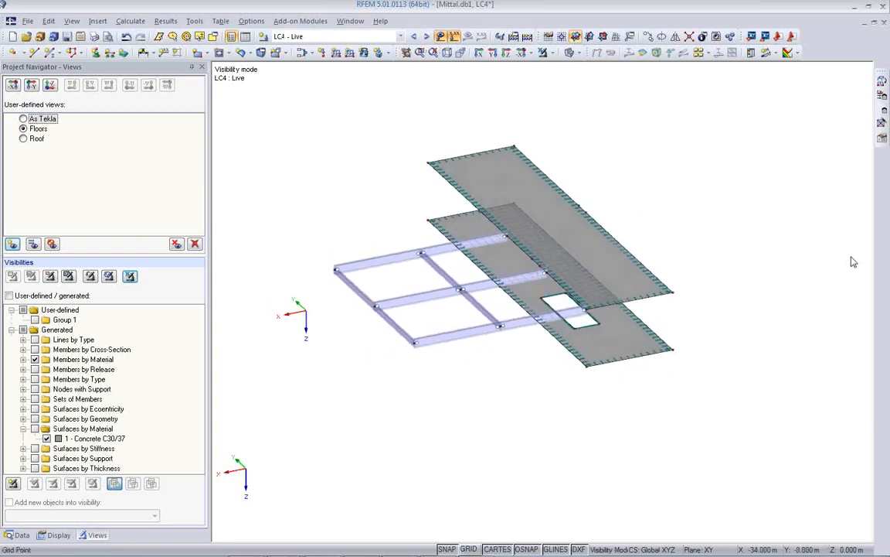
Convert a uniform 3.5 kN/m² ZL area load to member loads within corner nodes 150, 139, 141 and 147, excluding members parallel to member 195
{"action": "left_click", "coordinate": [882, 94]}
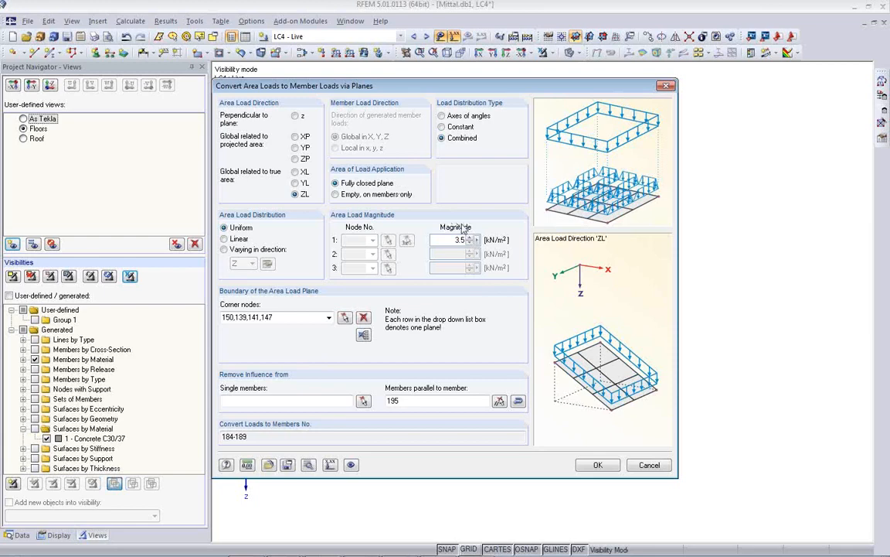
{"action": "left_click", "coordinate": [604, 469]}
{"action": "left_click", "coordinate": [575, 384]}
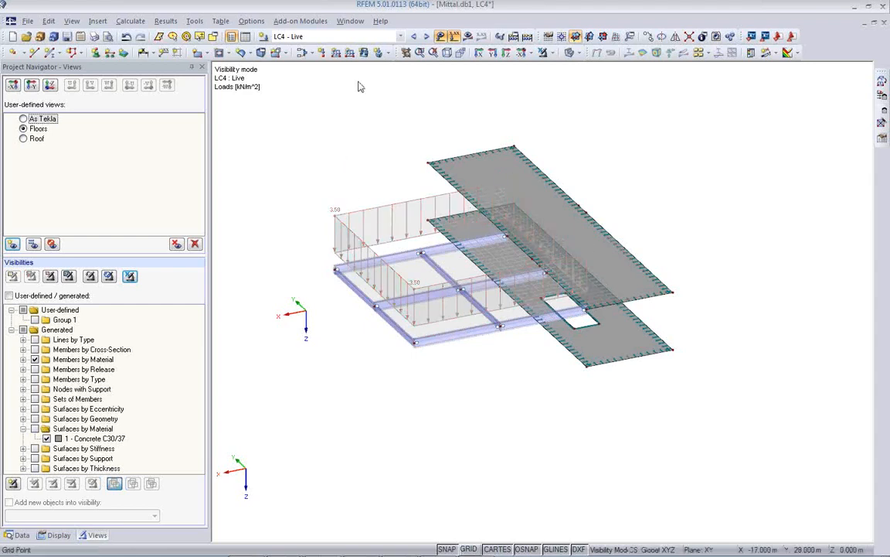
Apply a uniform surface load of 3.5 kN/m² in global direction ZL to both concrete floor slabs
{"action": "left_click", "coordinate": [363, 51]}
{"action": "key", "text": "Tab"}
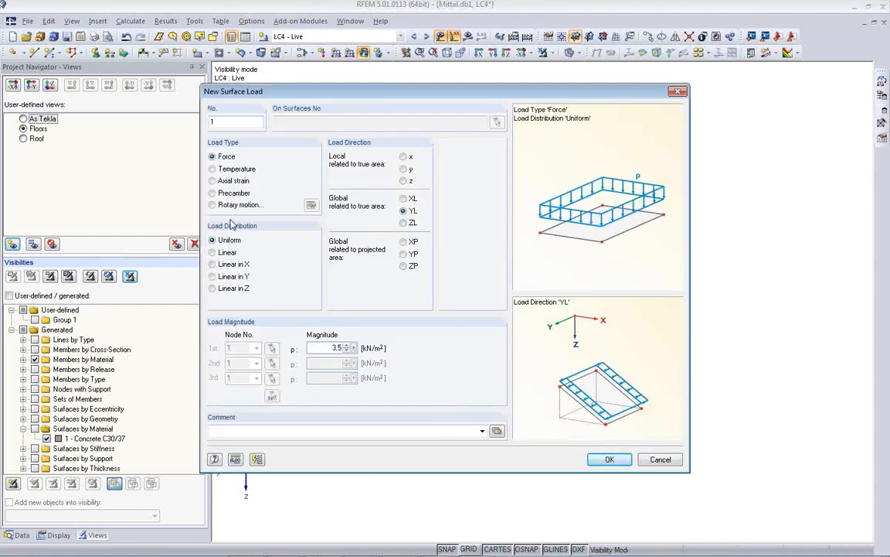
{"action": "left_click", "coordinate": [403, 222]}
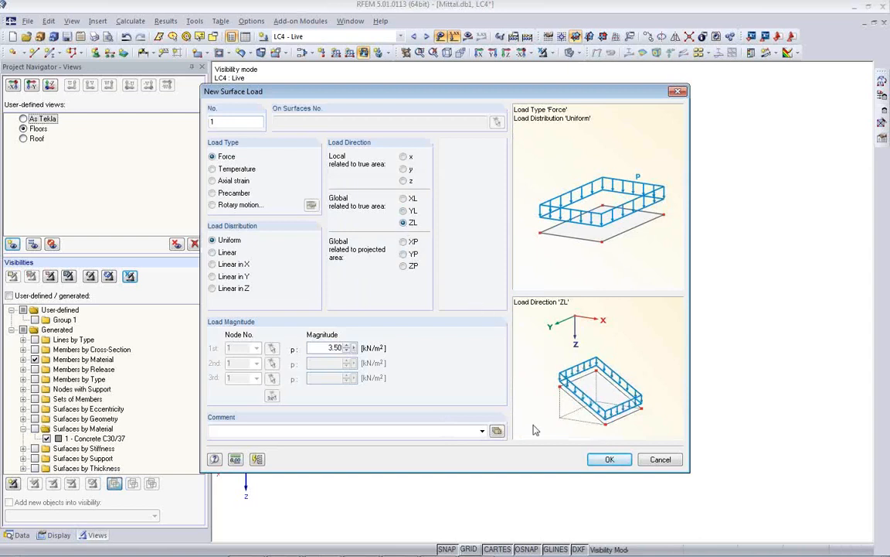
{"action": "left_click", "coordinate": [612, 459]}
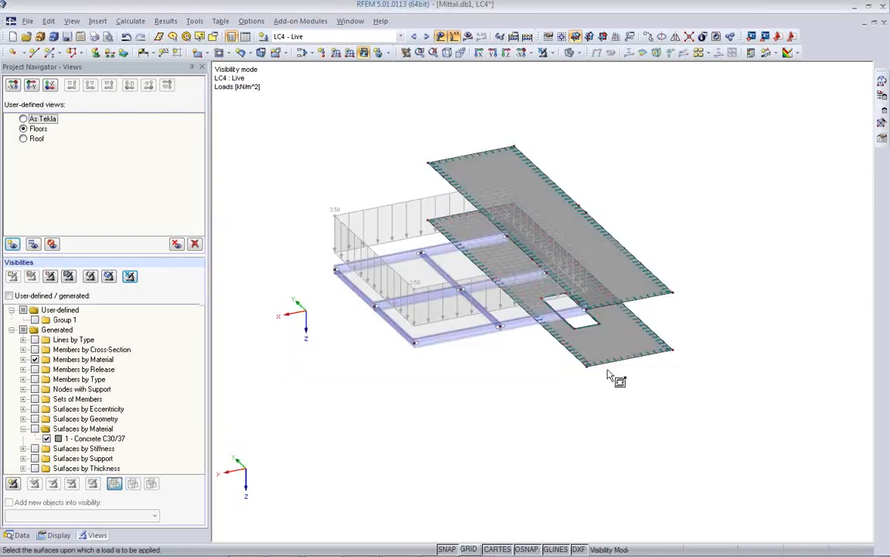
{"action": "left_click", "coordinate": [632, 283]}
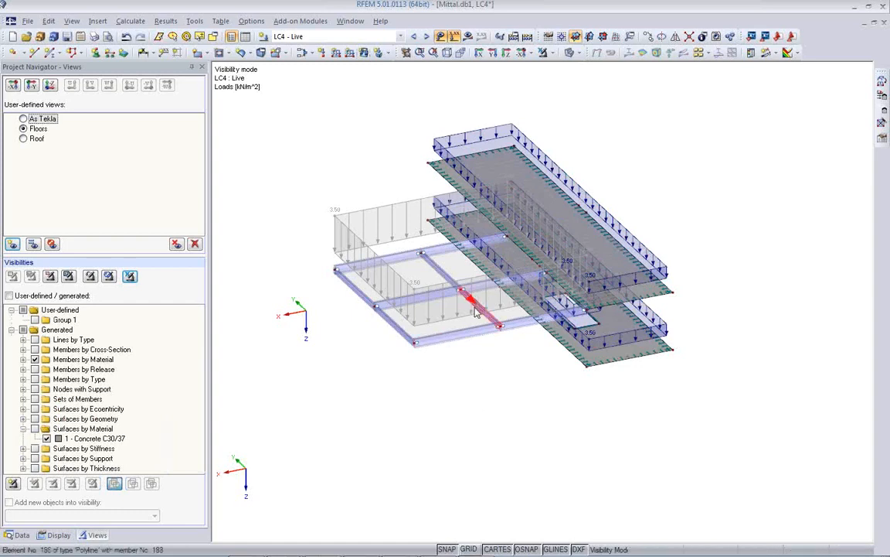
Restore the As Tekla view of the whole building and hide the loads
{"action": "left_click", "coordinate": [441, 37]}
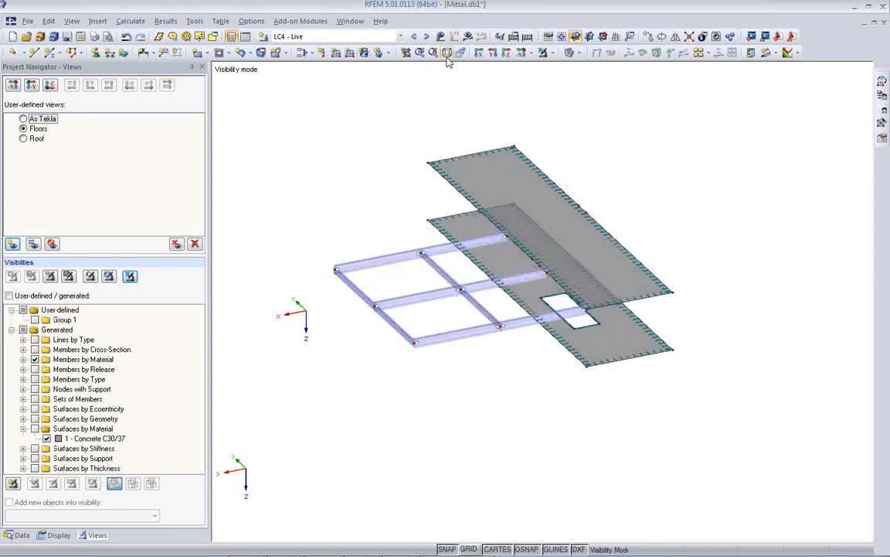
{"action": "left_click", "coordinate": [23, 119]}
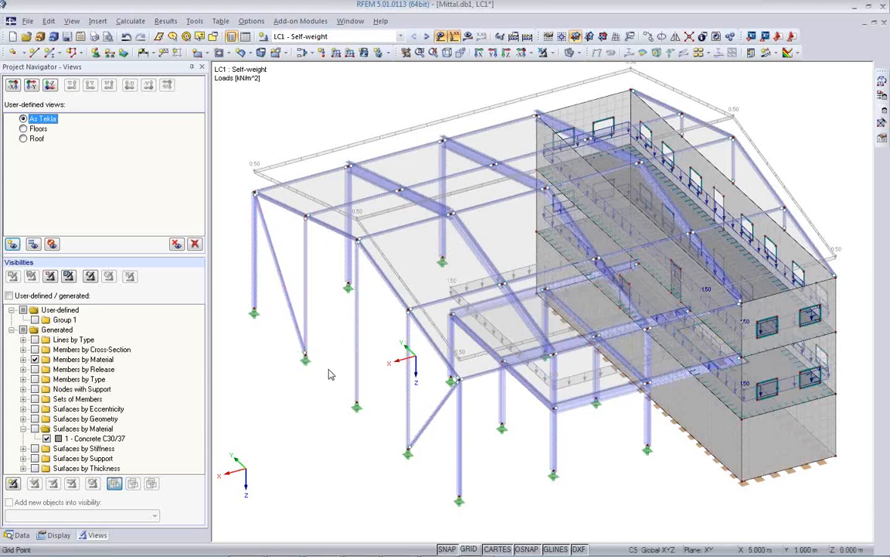
{"action": "middle_click_drag", "start_coordinate": [347, 421], "coordinate": [371, 185], "text": "ctrl"}
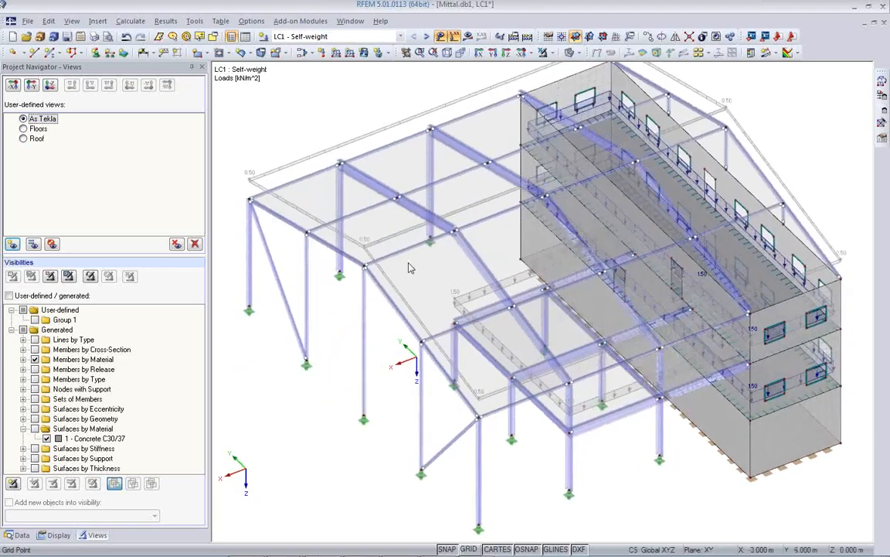
{"action": "left_click", "coordinate": [442, 37]}
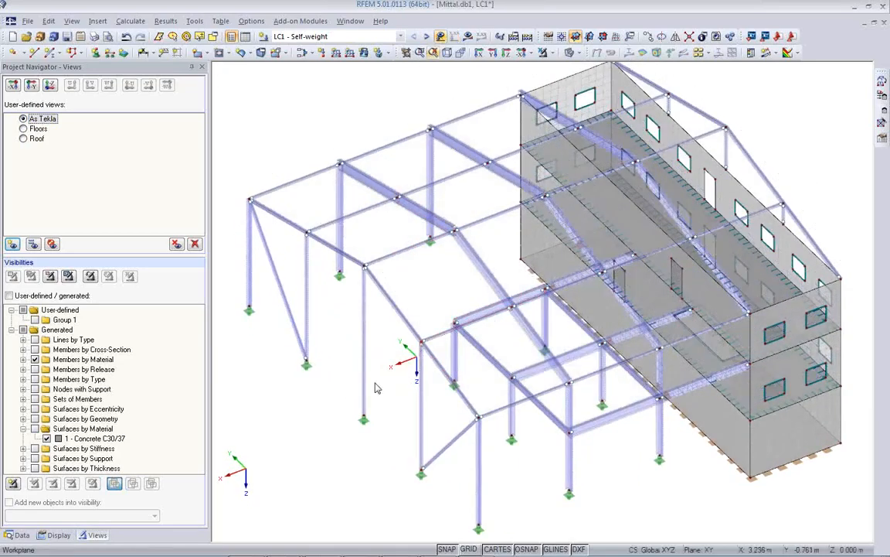
In wireframe display, copy the lower slab's floor opening once to the slab above, using the wall corner nodes at both floor levels as displacement vector
{"action": "middle_click_drag", "start_coordinate": [452, 323], "coordinate": [590, 255], "text": "ctrl"}
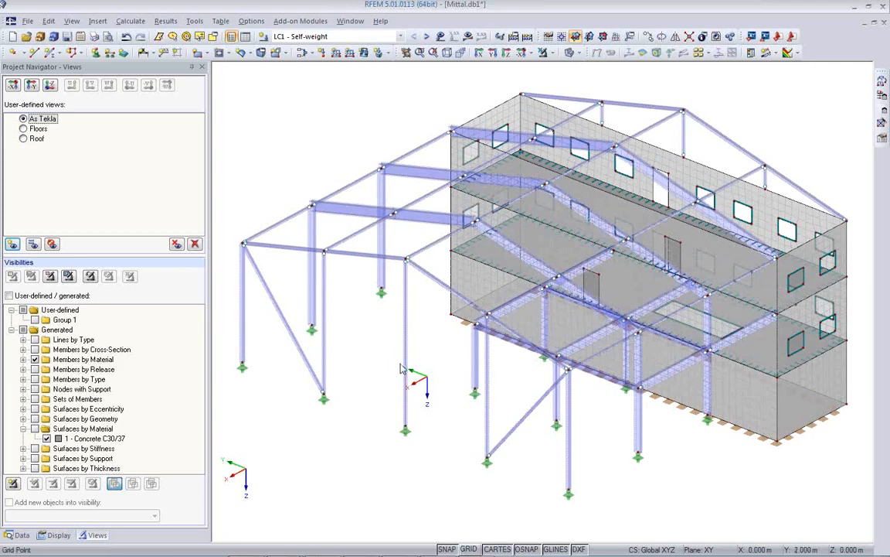
{"action": "middle_click_drag", "start_coordinate": [709, 348], "coordinate": [482, 295], "text": "ctrl"}
{"action": "mouse_move", "coordinate": [709, 321]}
{"action": "middle_mouse_down", "text": "ctrl"}
{"action": "mouse_move", "coordinate": [219, 415]}
{"action": "mouse_move", "coordinate": [602, 414]}
{"action": "mouse_move", "coordinate": [433, 373]}
{"action": "mouse_move", "coordinate": [567, 363]}
{"action": "mouse_move", "coordinate": [710, 332]}
{"action": "middle_mouse_up", "text": "ctrl"}
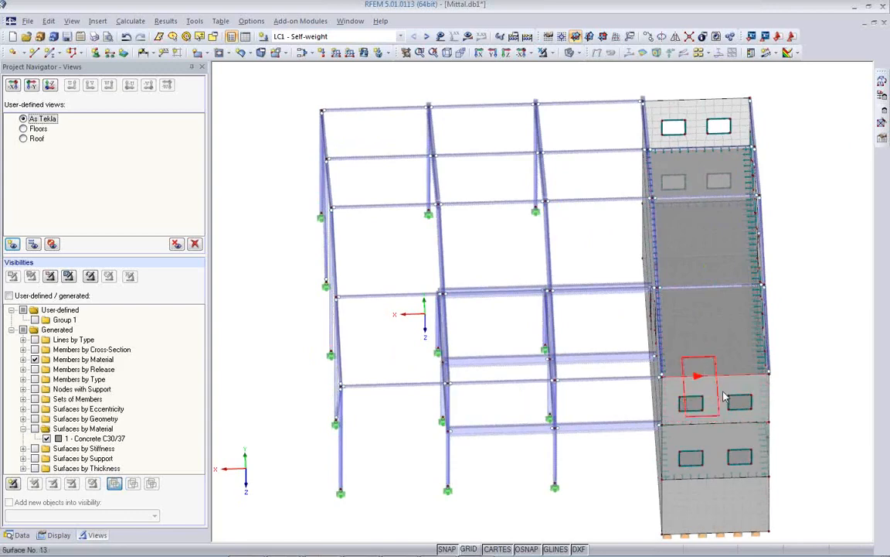
{"action": "mouse_move", "coordinate": [732, 403]}
{"action": "middle_mouse_down", "text": "ctrl"}
{"action": "mouse_move", "coordinate": [707, 382]}
{"action": "mouse_move", "coordinate": [721, 360]}
{"action": "mouse_move", "coordinate": [729, 402]}
{"action": "middle_mouse_up", "text": "ctrl"}
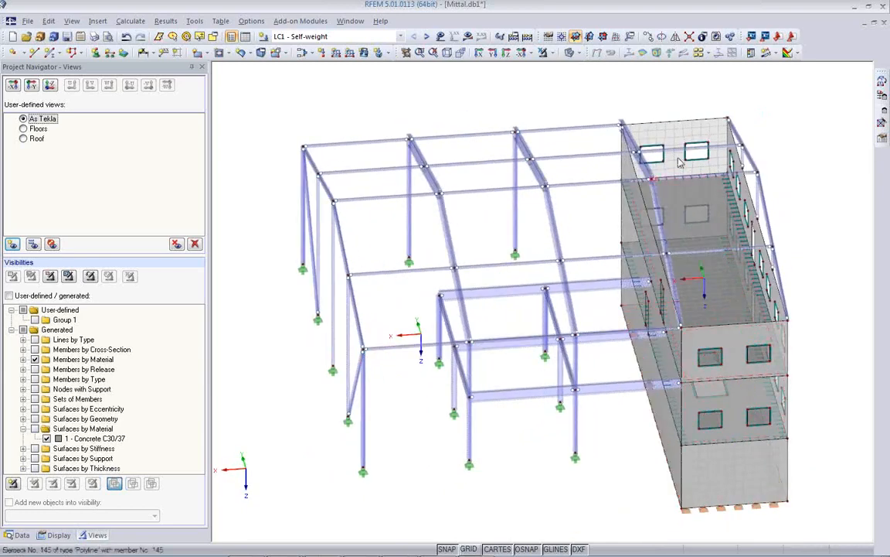
{"action": "left_click", "coordinate": [571, 53]}
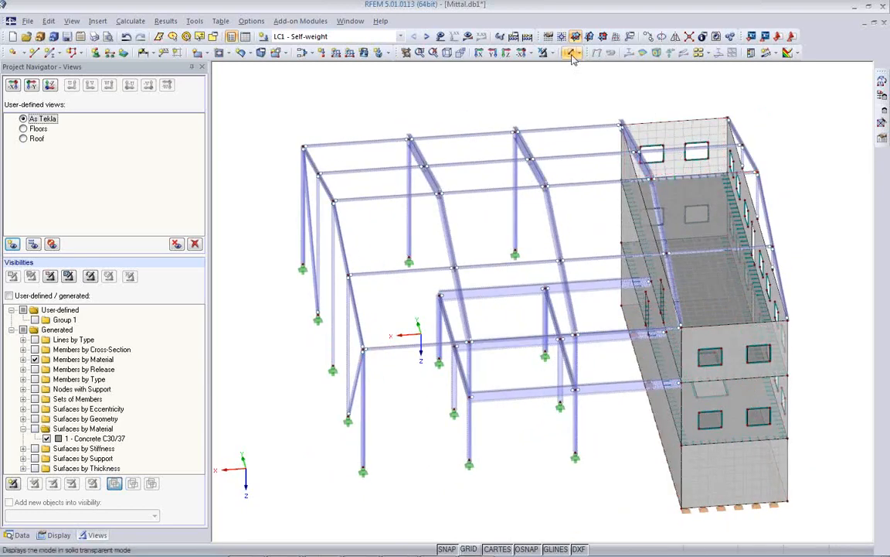
{"action": "scroll", "coordinate": [695, 403], "scroll_direction": "up", "scroll_amount": 5}
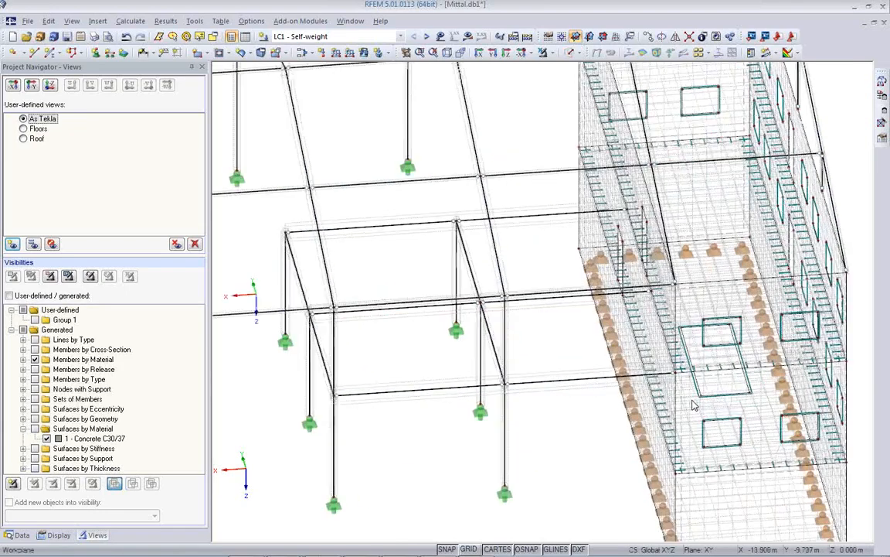
{"action": "left_click", "coordinate": [700, 387]}
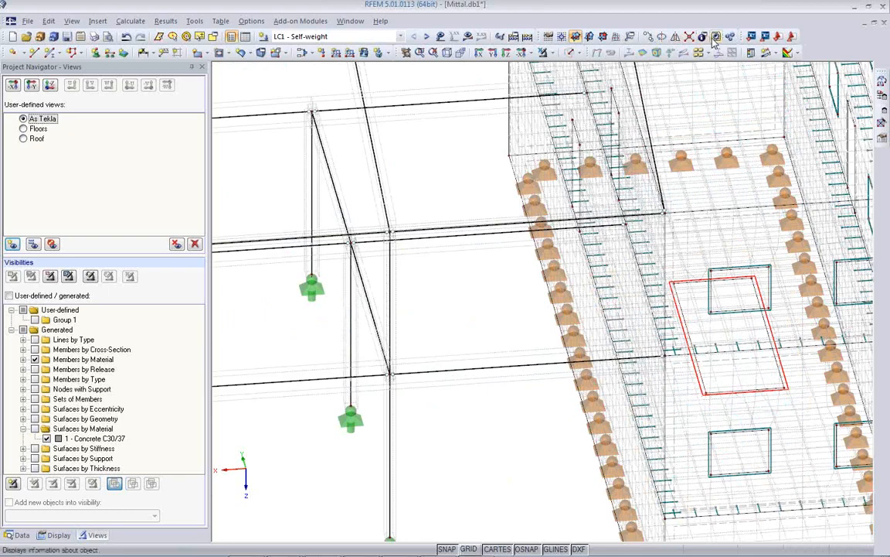
{"action": "left_click", "coordinate": [648, 39]}
{"action": "left_click", "coordinate": [289, 171]}
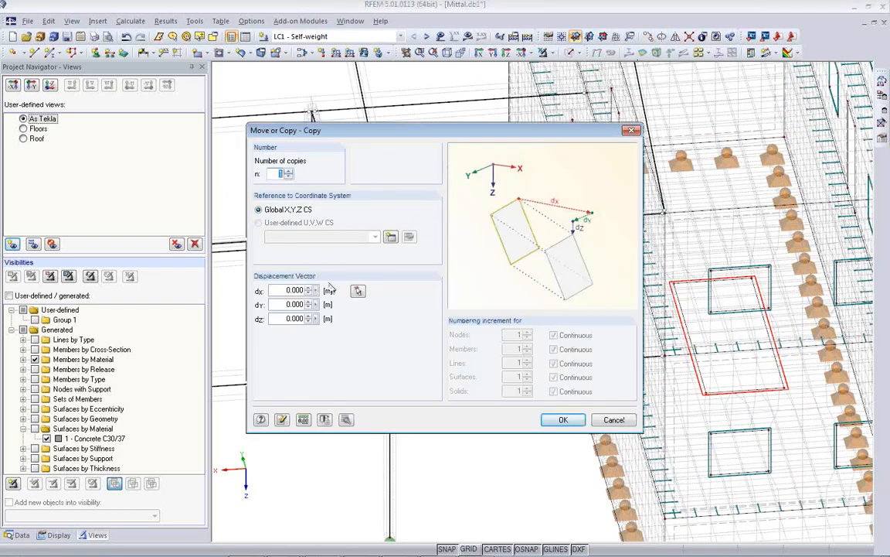
{"action": "left_click", "coordinate": [358, 292]}
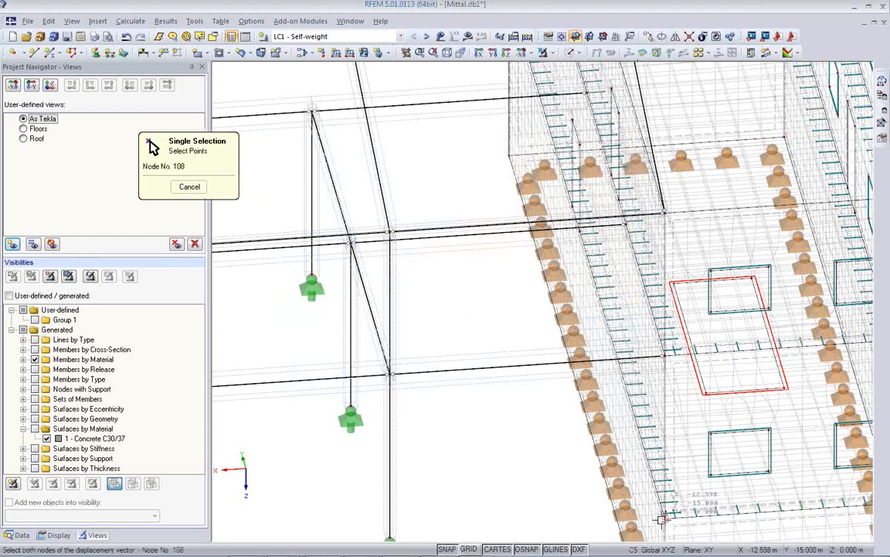
{"action": "left_click", "coordinate": [666, 354]}
{"action": "left_click", "coordinate": [563, 420]}
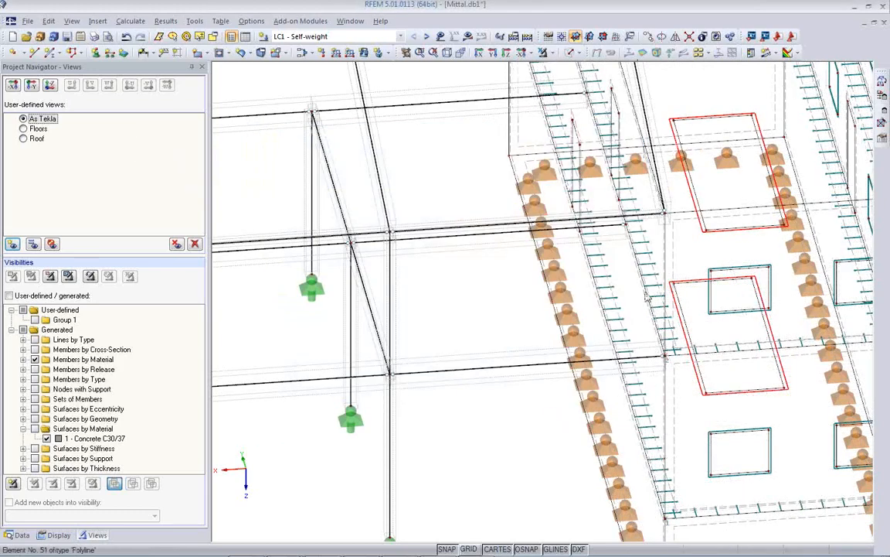
Return the model to solid rendering and inspect the copied opening in the upper floor slab
{"action": "scroll", "coordinate": [622, 309], "scroll_direction": "up", "scroll_amount": 2}
{"action": "scroll", "coordinate": [620, 311], "scroll_direction": "down", "scroll_amount": 5}
{"action": "middle_click_drag", "start_coordinate": [600, 371], "coordinate": [693, 368], "text": "ctrl"}
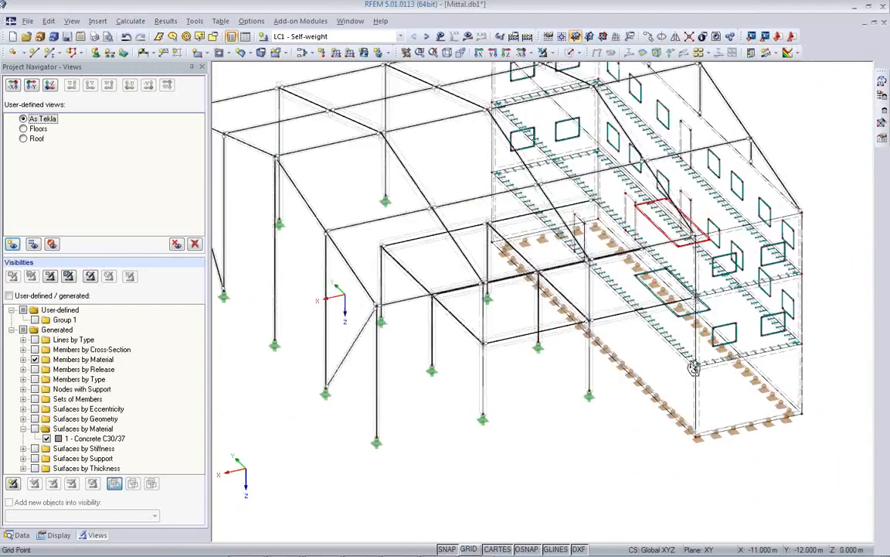
{"action": "left_click", "coordinate": [565, 52]}
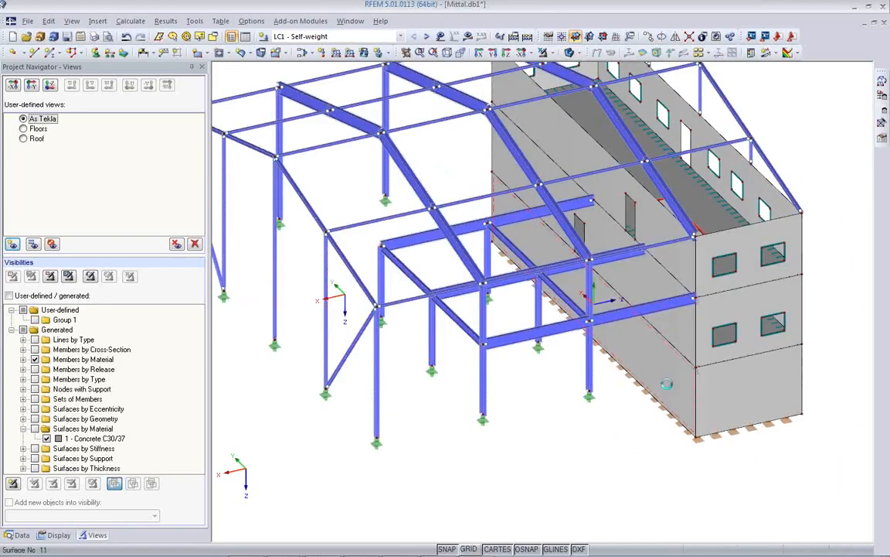
{"action": "scroll", "coordinate": [547, 441], "scroll_direction": "up", "scroll_amount": 3}
{"action": "middle_click_drag", "start_coordinate": [548, 441], "coordinate": [649, 404], "text": "ctrl"}
{"action": "scroll", "coordinate": [649, 404], "scroll_direction": "down", "scroll_amount": 2}
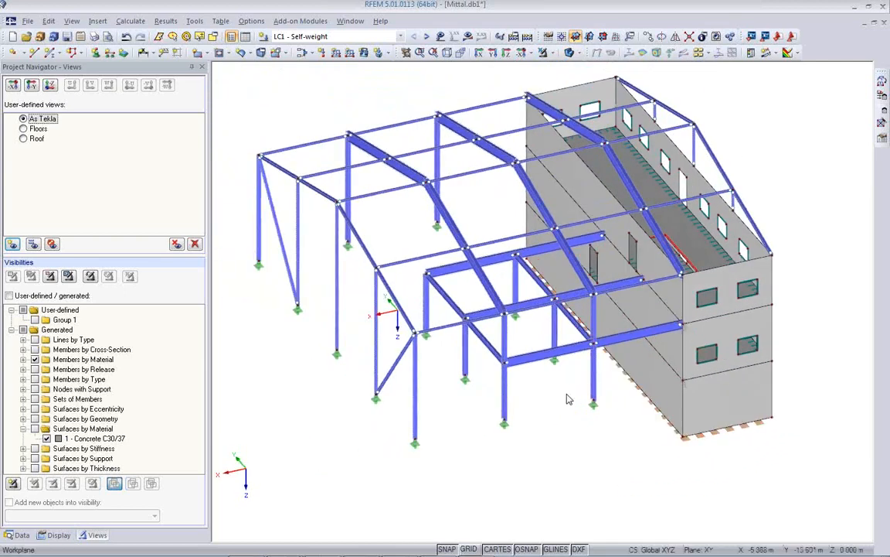
Open the RF-STEEL EC3 add-on module and choose the CEN European Union national annex
{"action": "left_click", "coordinate": [19, 534]}
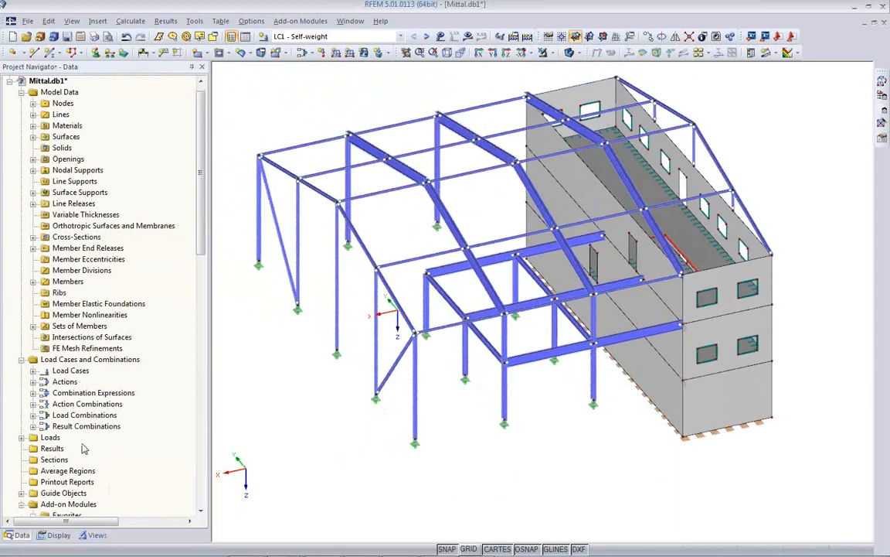
{"action": "scroll", "coordinate": [201, 420], "scroll_direction": "down", "scroll_amount": 7}
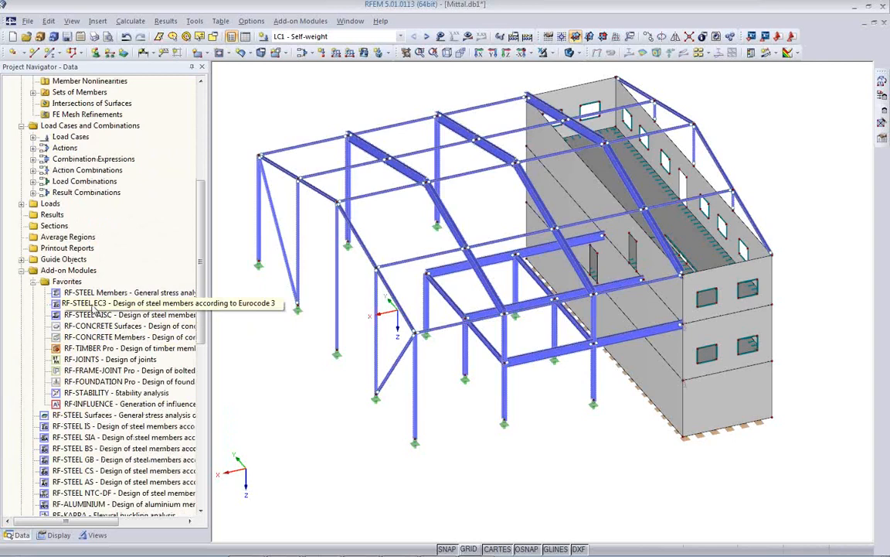
{"action": "left_click", "coordinate": [94, 306]}
{"action": "left_click", "coordinate": [155, 303]}
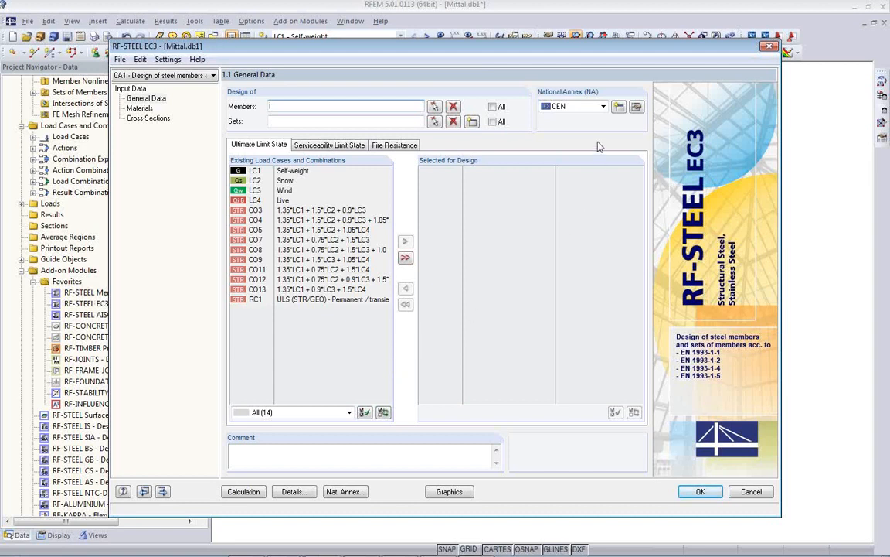
{"action": "left_click", "coordinate": [593, 108]}
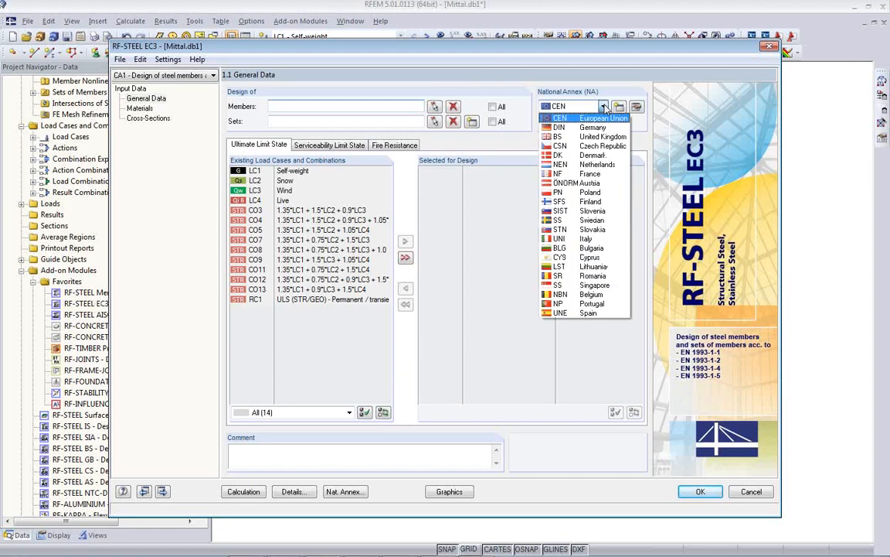
{"action": "left_click", "coordinate": [584, 117]}
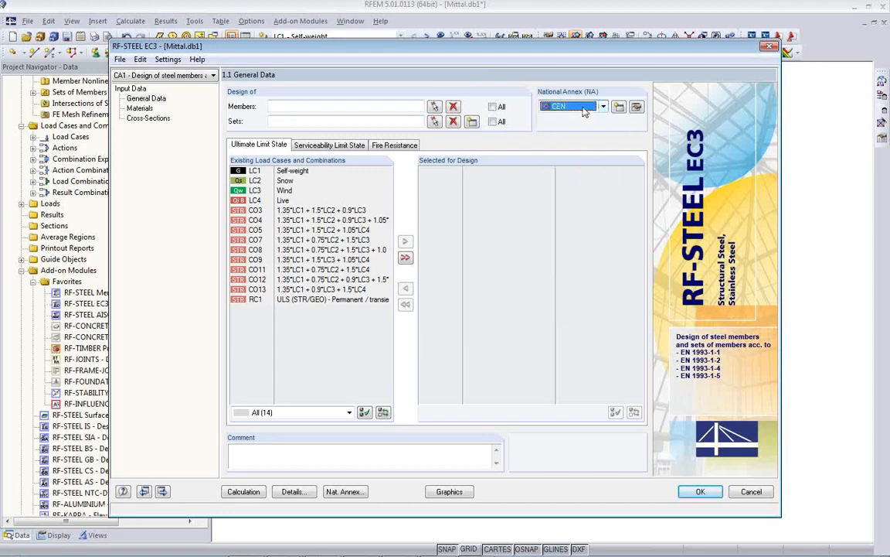
Start picking the members for design and limit the display to members by cross-section, with the IPE 600 members hidden
{"action": "left_click", "coordinate": [435, 108]}
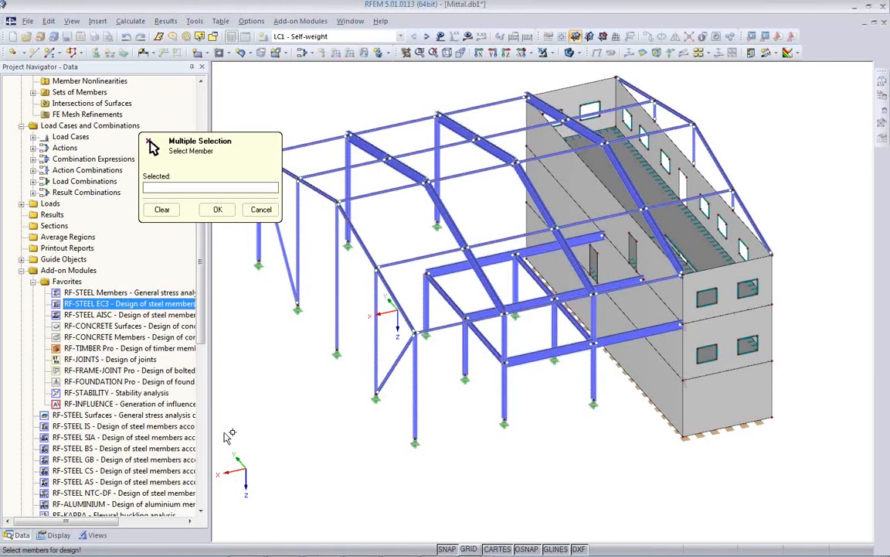
{"action": "middle_click_drag", "start_coordinate": [512, 426], "coordinate": [391, 377], "text": "ctrl"}
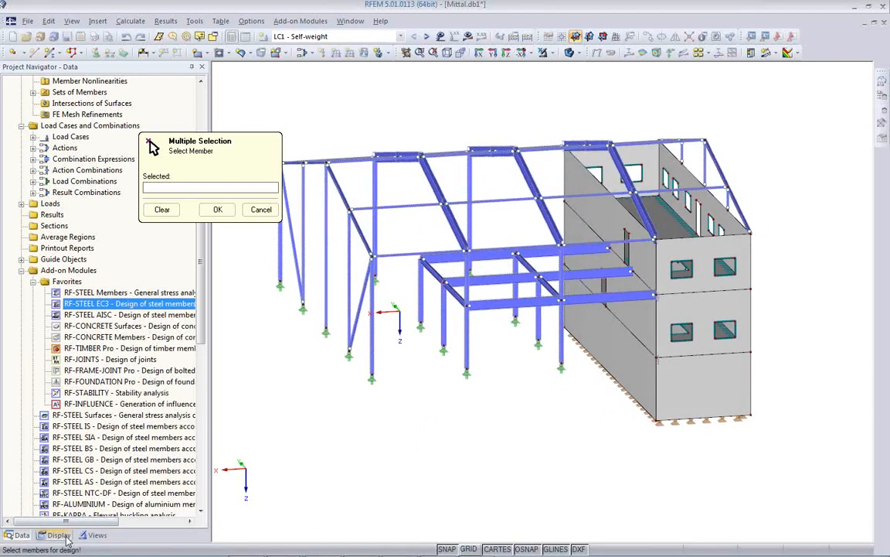
{"action": "left_click", "coordinate": [97, 535]}
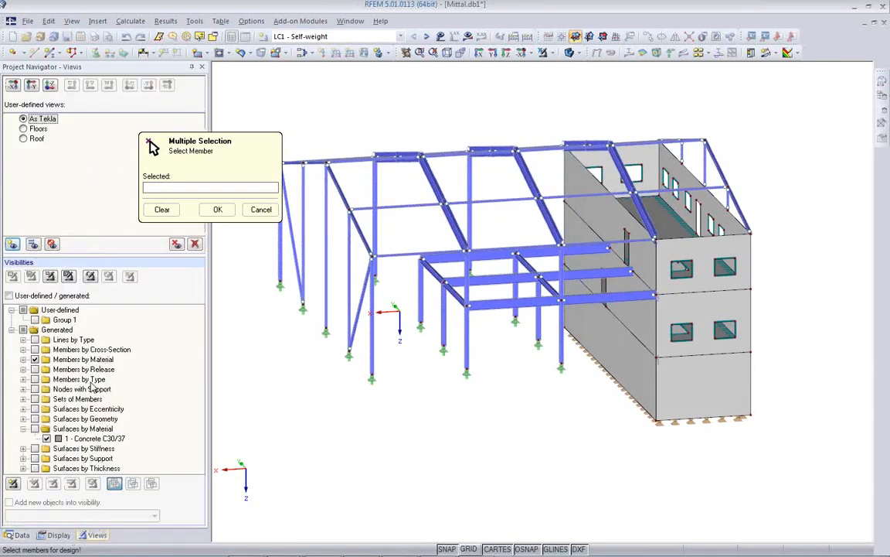
{"action": "left_click", "coordinate": [36, 361]}
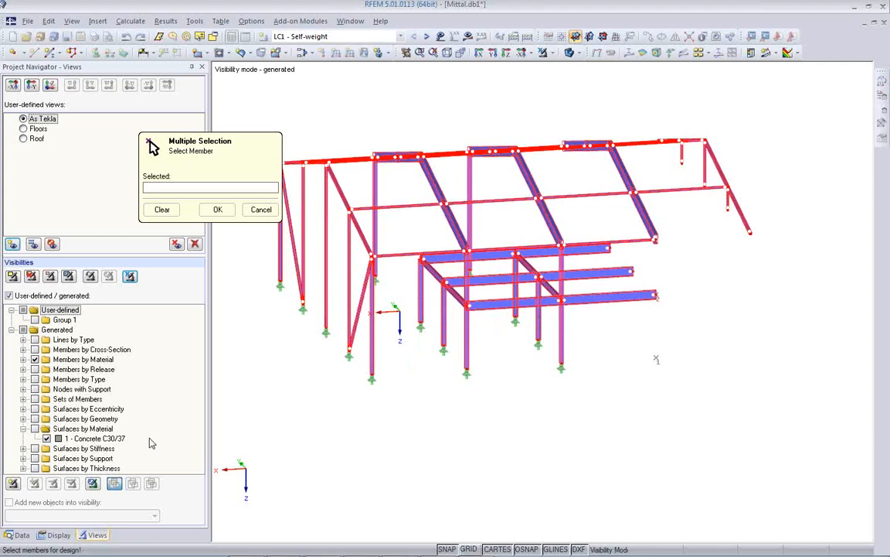
{"action": "left_click", "coordinate": [34, 360]}
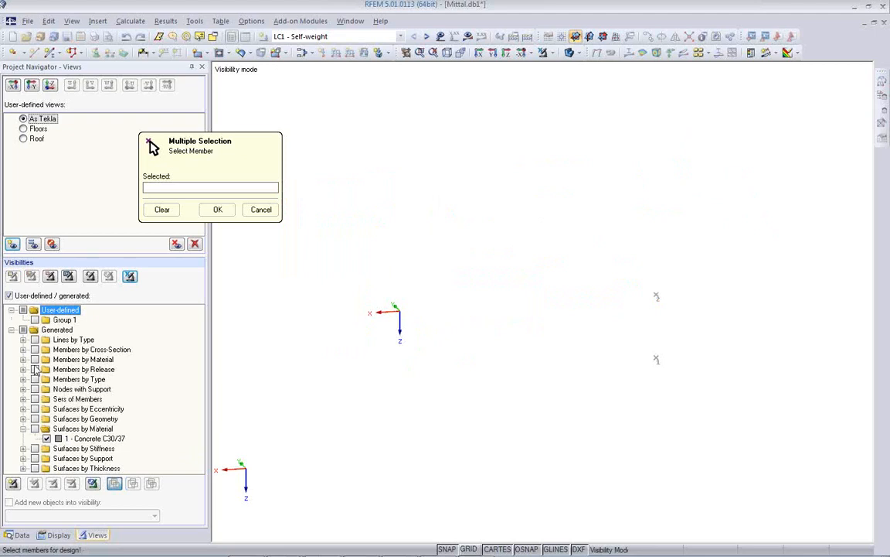
{"action": "left_click", "coordinate": [34, 349]}
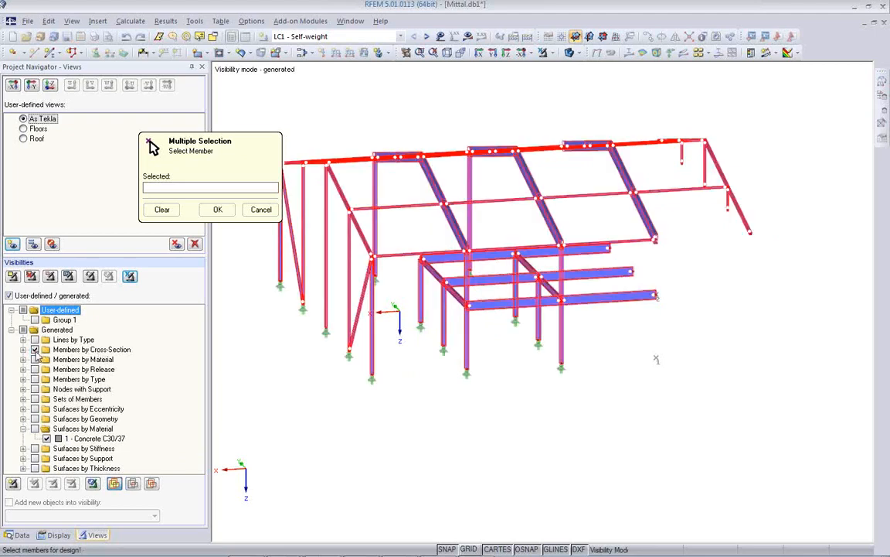
{"action": "left_click", "coordinate": [24, 350]}
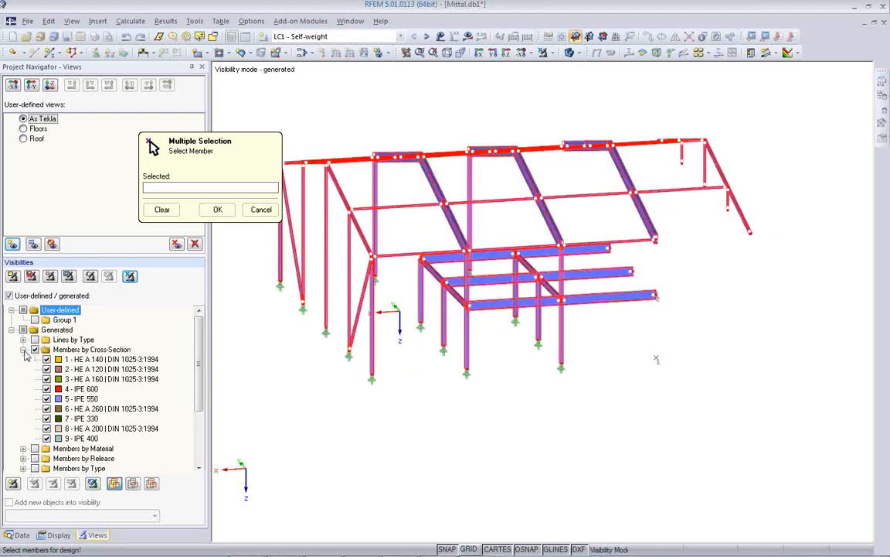
{"action": "left_click", "coordinate": [46, 439]}
{"action": "left_click", "coordinate": [46, 438]}
{"action": "left_click", "coordinate": [47, 388]}
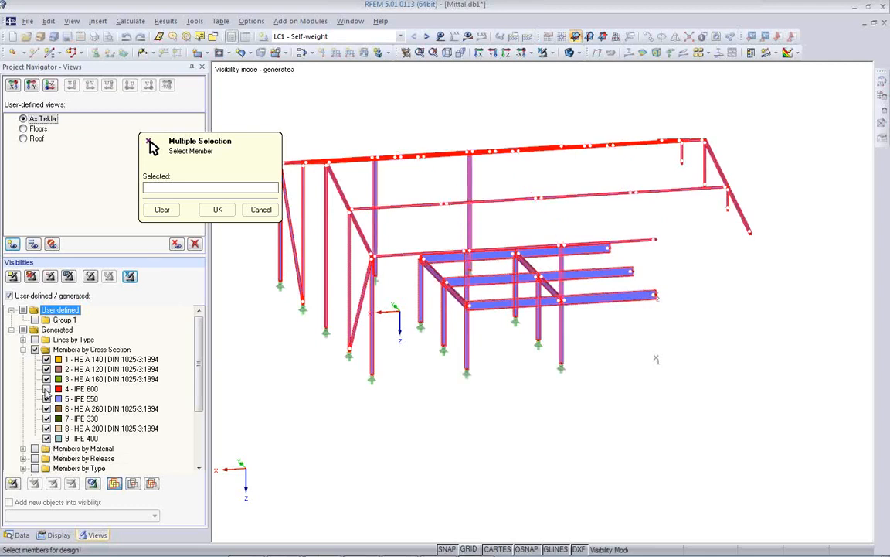
Choose all displayed members for design and add the ULS result combination RC1 to the ultimate limit state design
{"action": "left_click", "coordinate": [294, 344]}
{"action": "key", "text": "ctrl+a"}
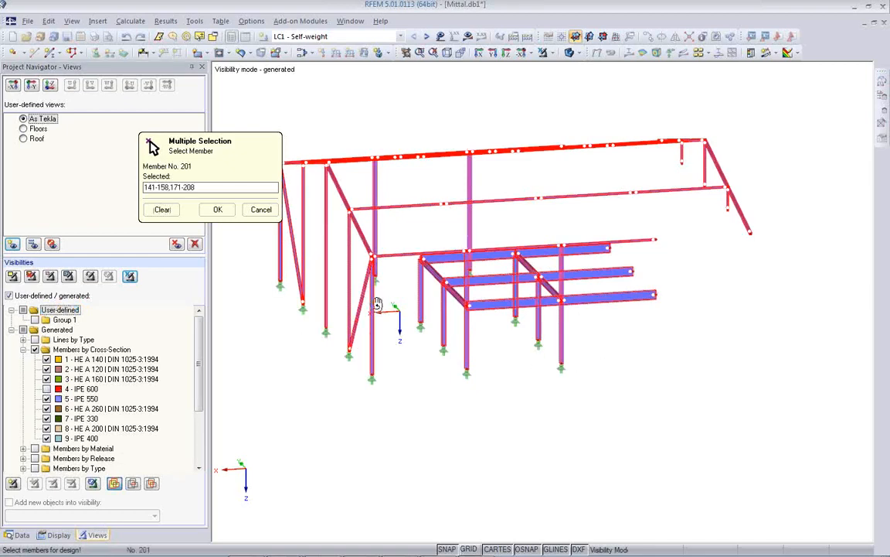
{"action": "middle_click_drag", "start_coordinate": [376, 303], "coordinate": [369, 339], "text": "ctrl"}
{"action": "key", "text": "space"}
{"action": "middle_click_drag", "start_coordinate": [411, 295], "coordinate": [526, 294]}
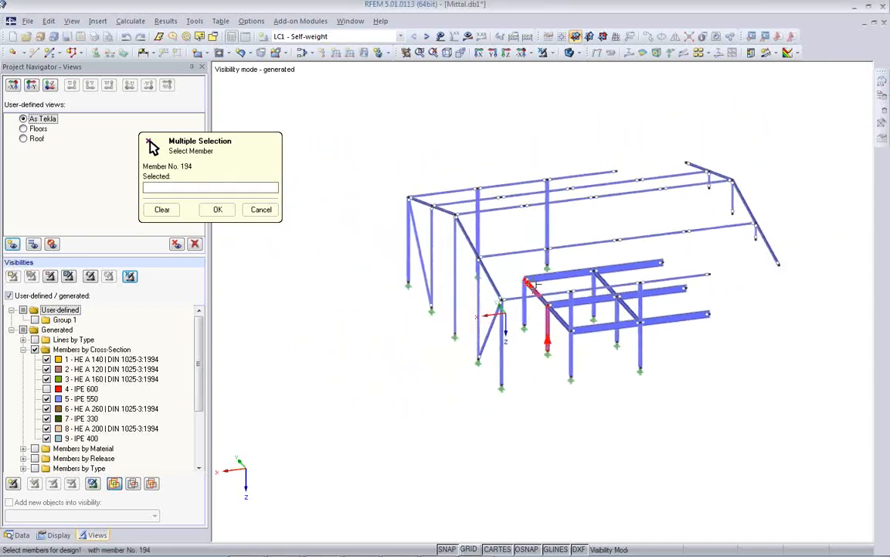
{"action": "left_click_drag", "start_coordinate": [372, 113], "coordinate": [818, 411]}
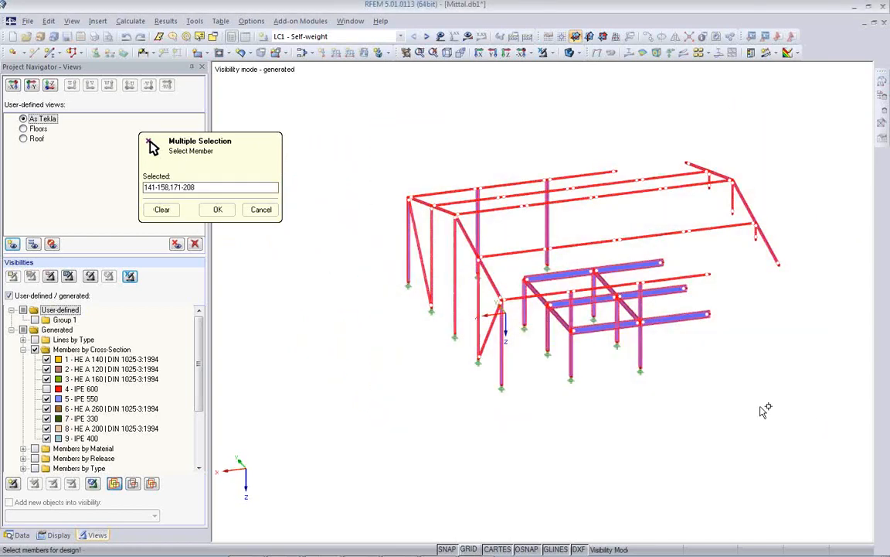
{"action": "left_click", "coordinate": [218, 209]}
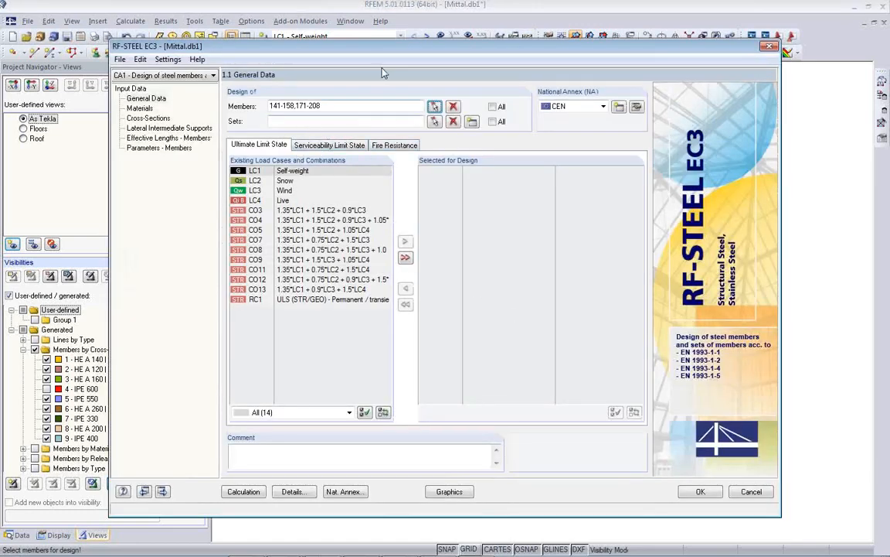
{"action": "left_click_drag", "start_coordinate": [388, 52], "coordinate": [371, 80]}
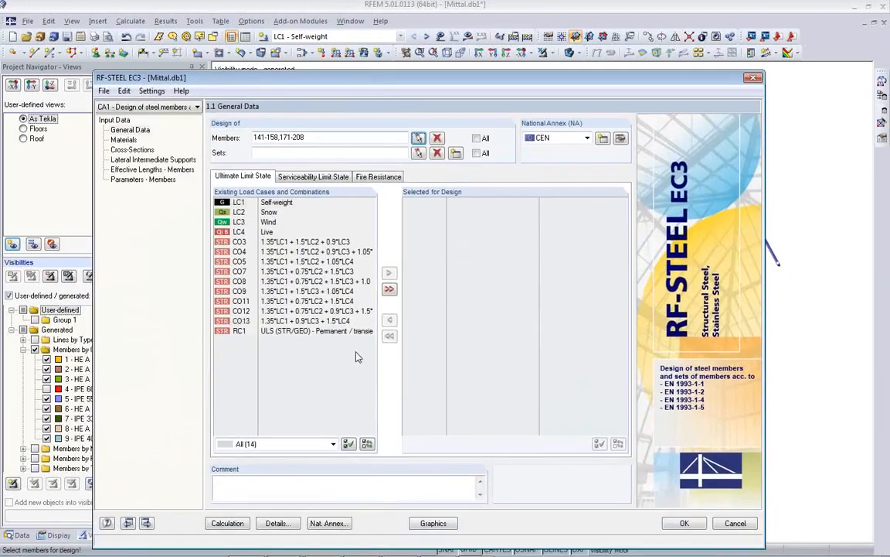
{"action": "double_click", "coordinate": [280, 332]}
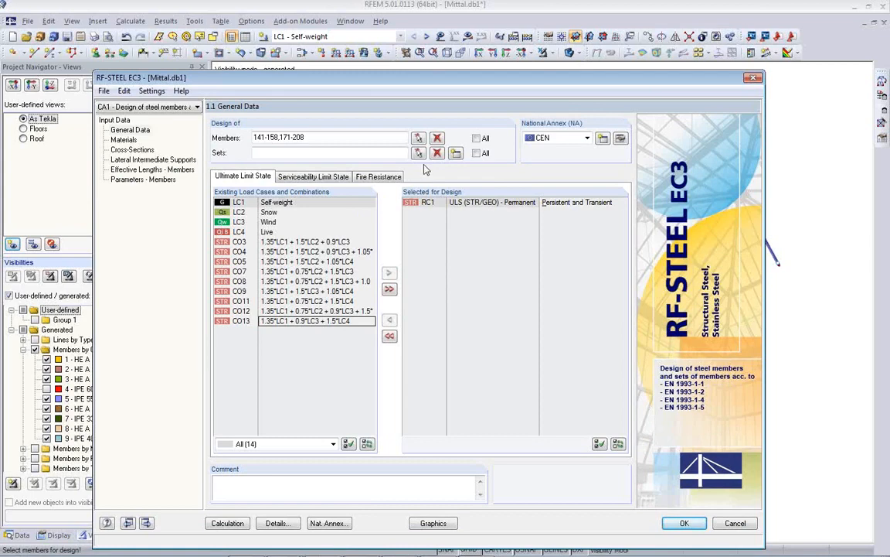
Redisplay the IPE 600 members and choose the six roof beam sets of members, 17-22, for design
{"action": "left_click", "coordinate": [272, 152]}
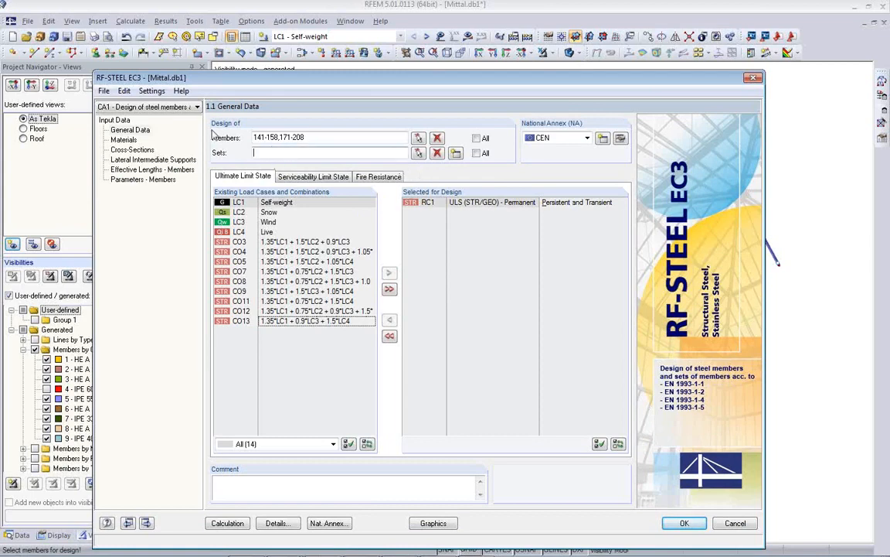
{"action": "left_click", "coordinate": [417, 154]}
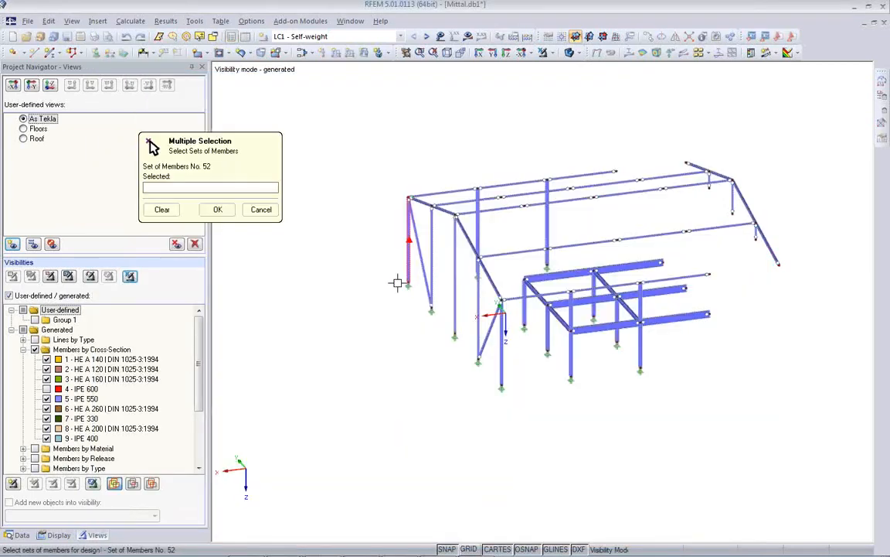
{"action": "left_click", "coordinate": [46, 388]}
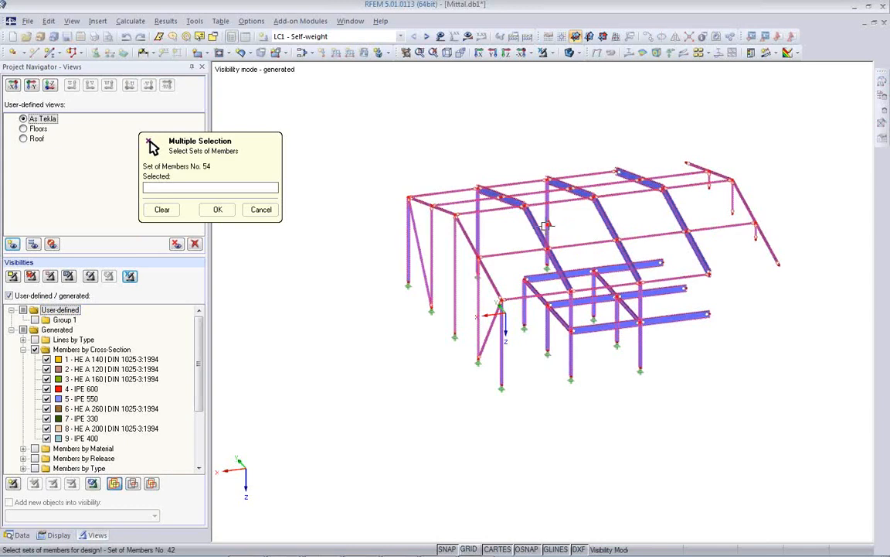
{"action": "left_click", "coordinate": [171, 210]}
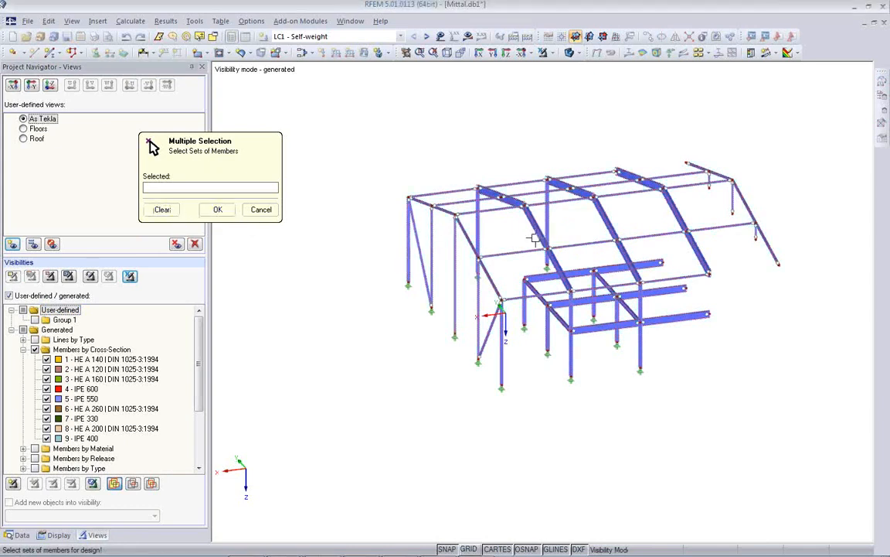
{"action": "left_click", "coordinate": [599, 222]}
{"action": "left_click", "coordinate": [606, 221]}
{"action": "left_click", "coordinate": [606, 192]}
{"action": "left_click", "coordinate": [600, 186]}
{"action": "left_click", "coordinate": [564, 187]}
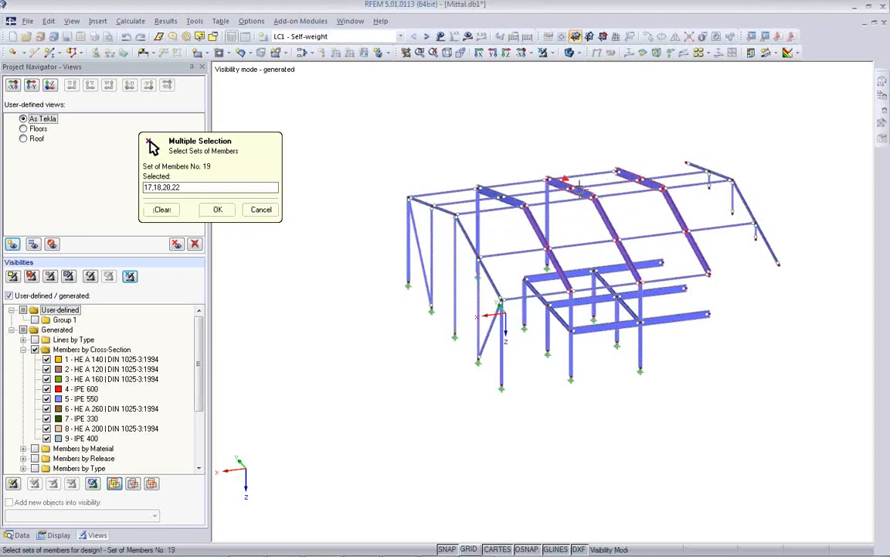
{"action": "left_click", "coordinate": [494, 194]}
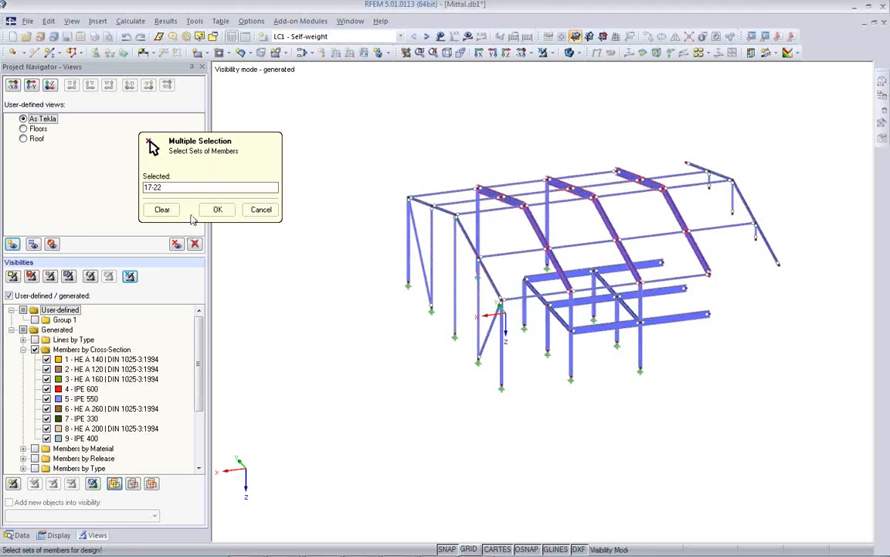
{"action": "left_click", "coordinate": [217, 210]}
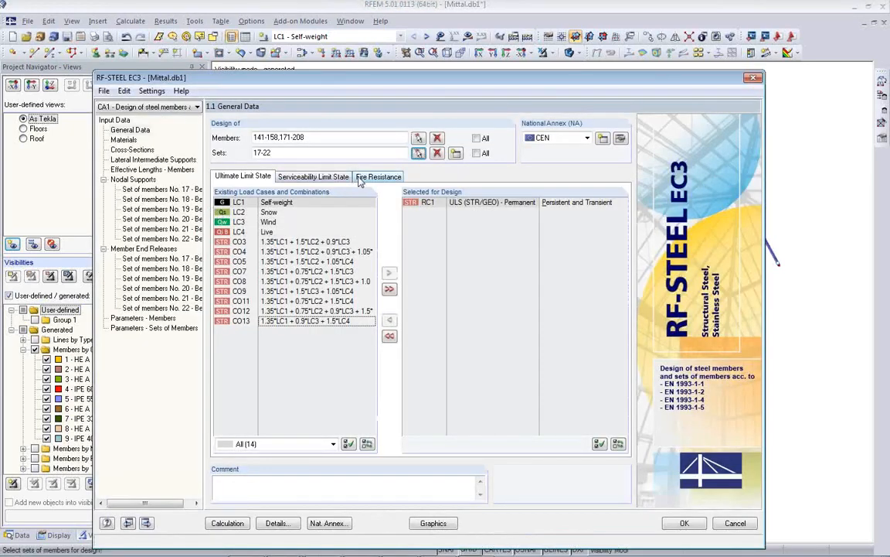
Set the stability analysis method for sets of members to 6.3.1 ... 6.3.3 (Equivalent Member Method) in the design details
{"action": "left_click_drag", "start_coordinate": [393, 80], "coordinate": [426, 422]}
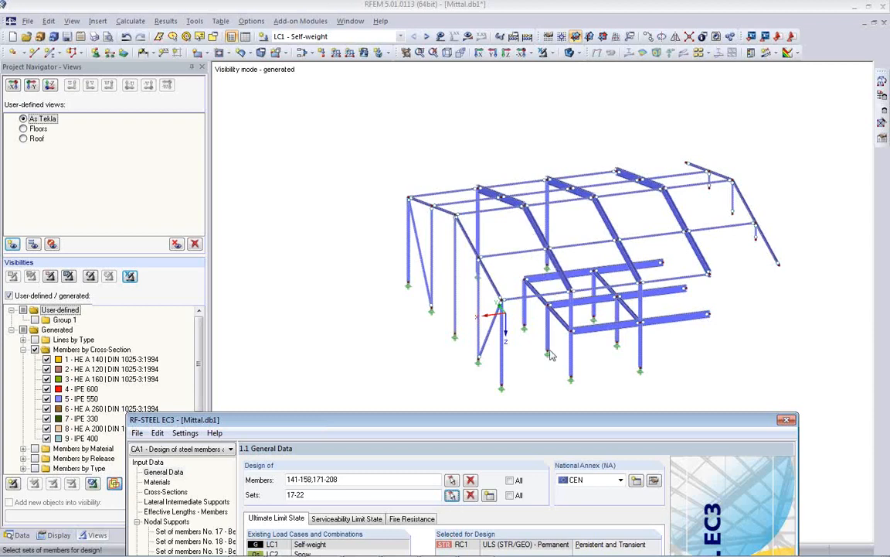
{"action": "left_click_drag", "start_coordinate": [553, 422], "coordinate": [550, 89]}
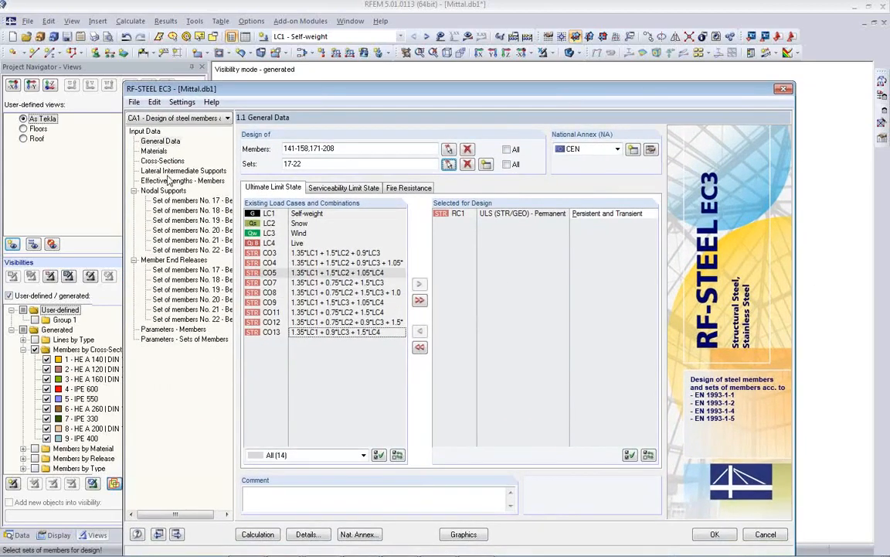
{"action": "left_click", "coordinate": [306, 534]}
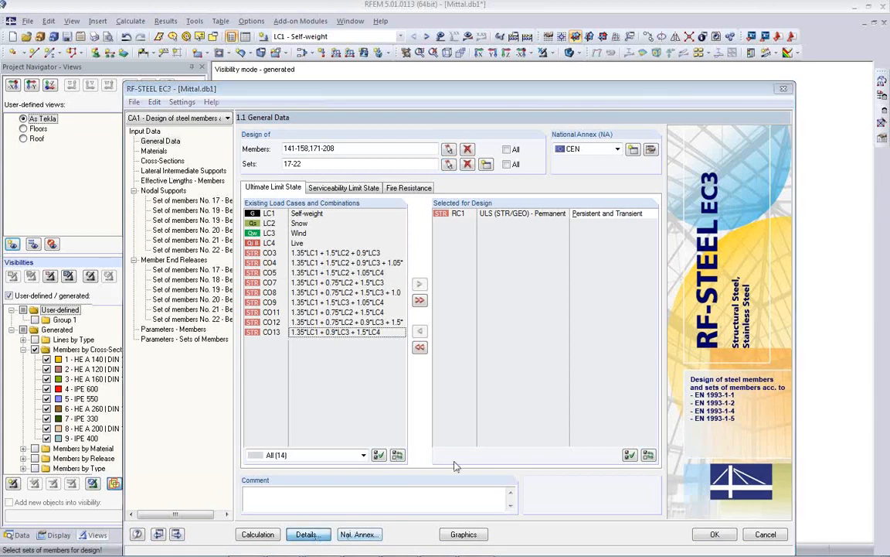
{"action": "left_click", "coordinate": [321, 133]}
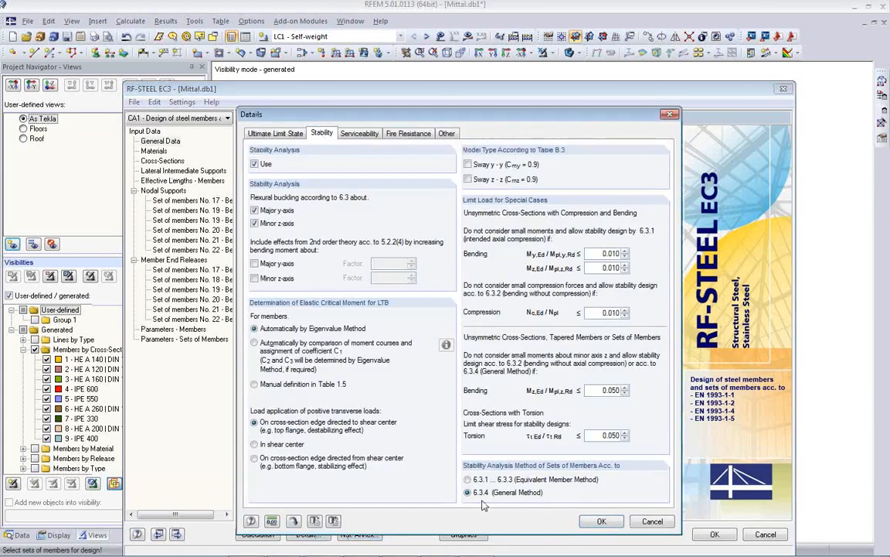
{"action": "left_click", "coordinate": [468, 480]}
{"action": "left_click", "coordinate": [601, 522]}
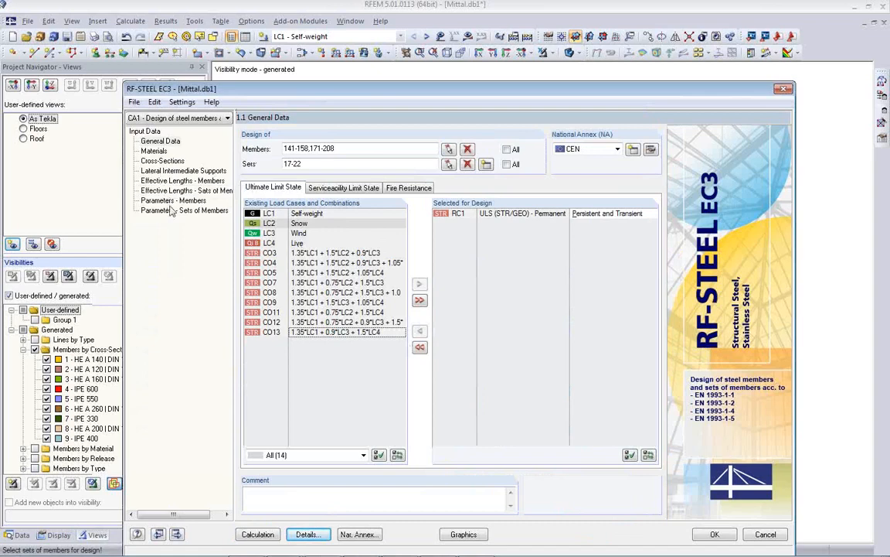
Review the materials, cross-sections, lateral supports and member effective lengths, and set kcr,z of set of members 17 to 0.5
{"action": "left_click", "coordinate": [151, 151]}
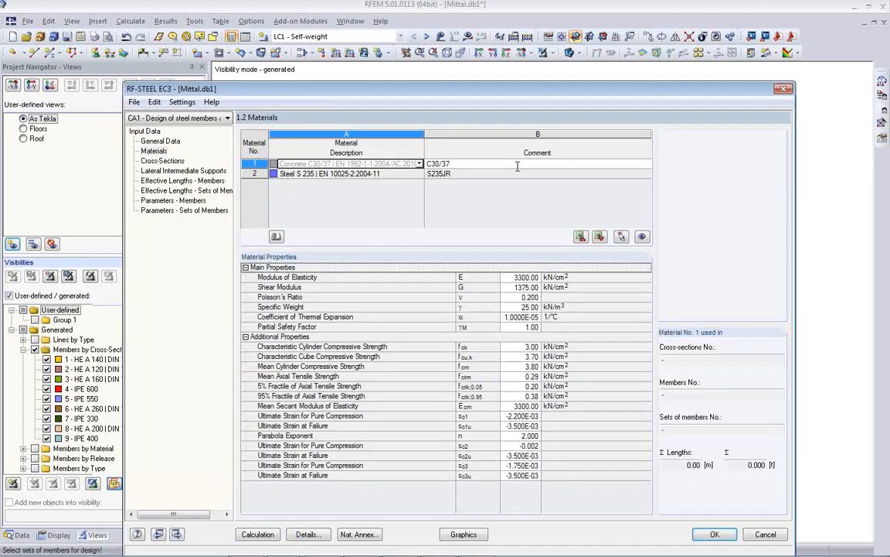
{"action": "left_click", "coordinate": [161, 160]}
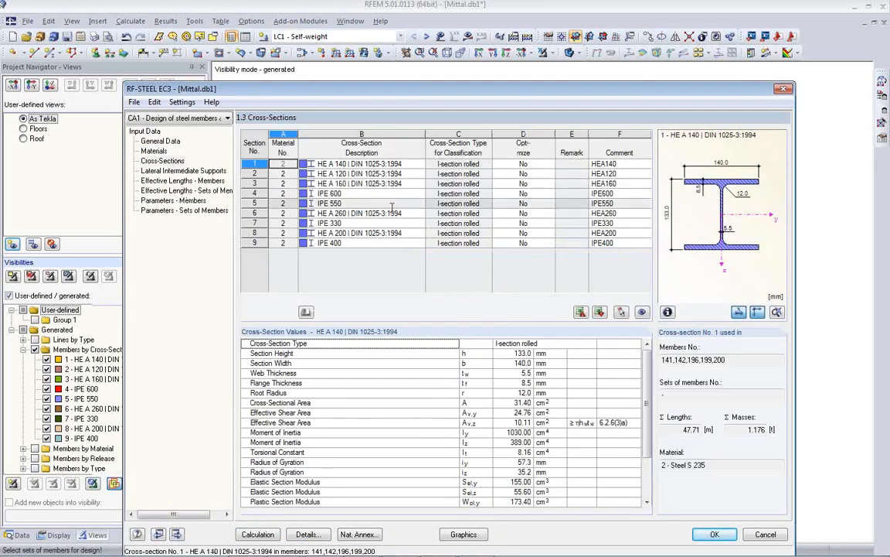
{"action": "left_click", "coordinate": [179, 171]}
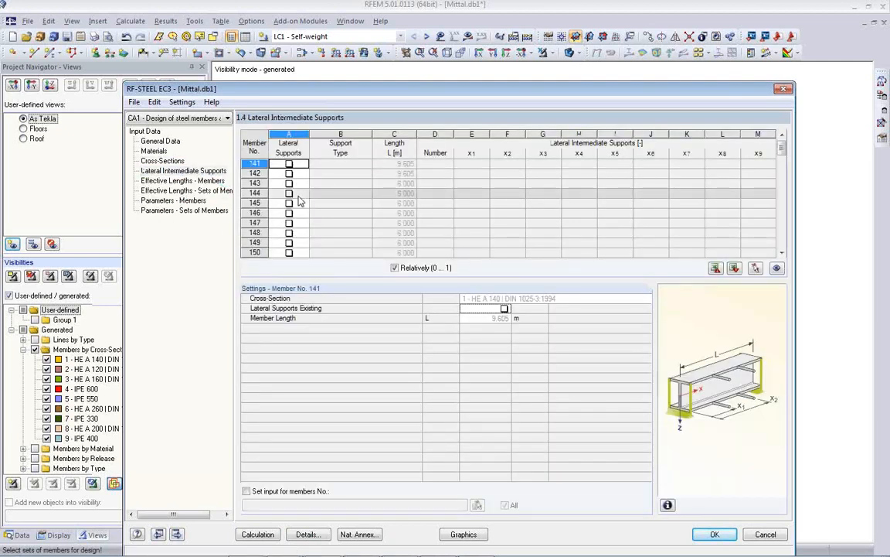
{"action": "left_click", "coordinate": [188, 180]}
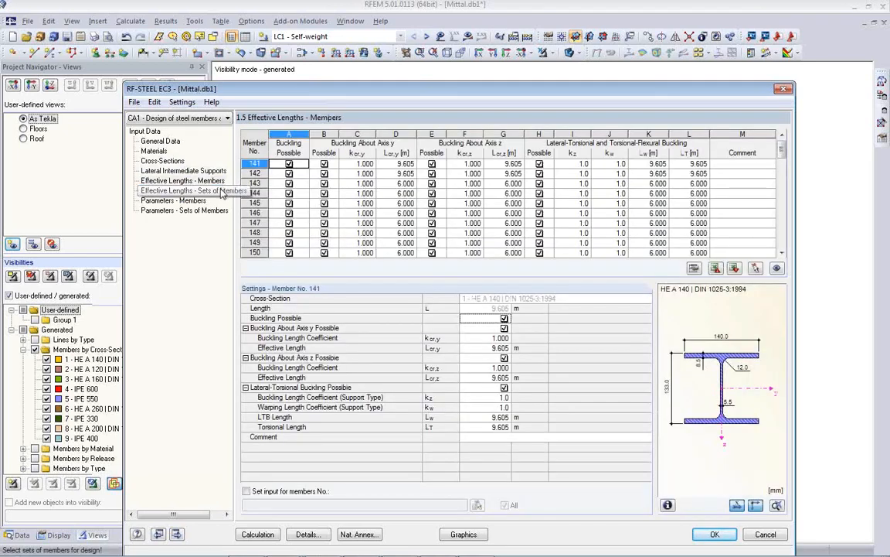
{"action": "left_click", "coordinate": [216, 191]}
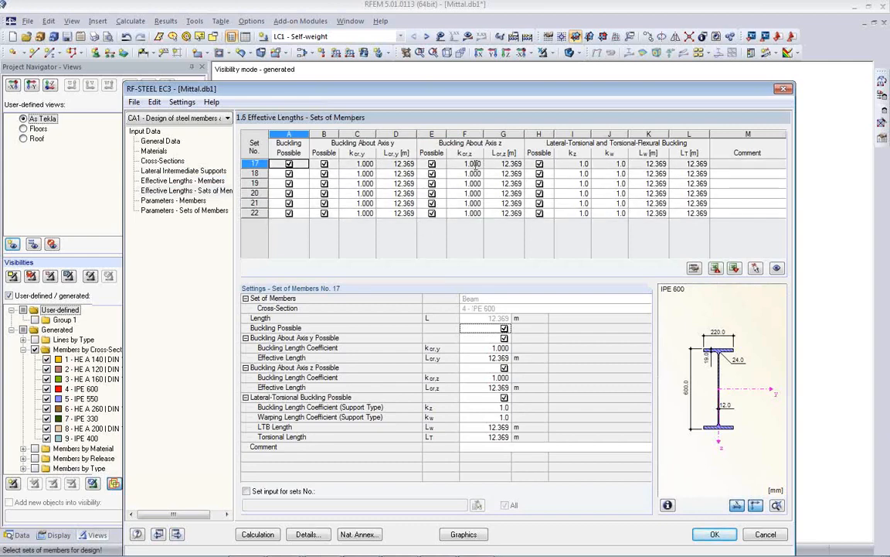
{"action": "left_click", "coordinate": [466, 164]}
{"action": "left_click_drag", "start_coordinate": [474, 89], "coordinate": [485, 234]}
{"action": "double_click", "coordinate": [473, 312]}
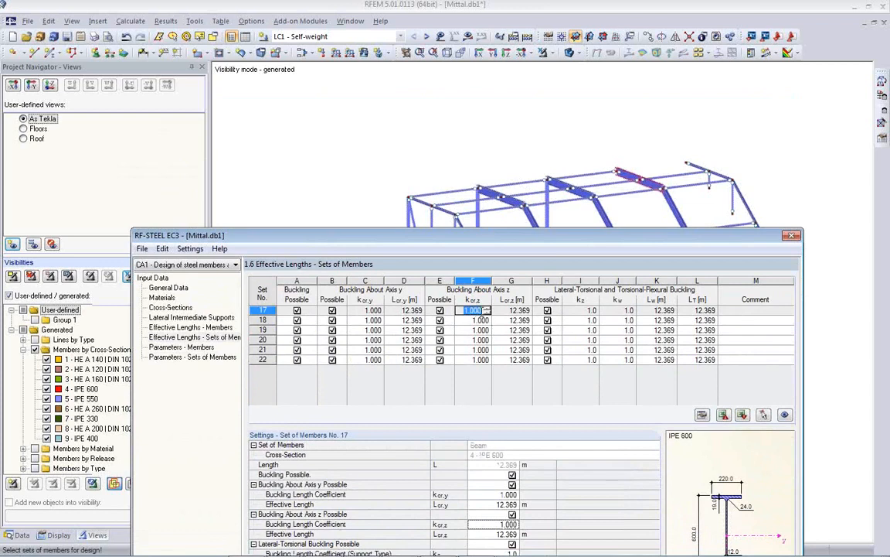
{"action": "type", "text": "0.5"}
{"action": "key", "text": "Return"}
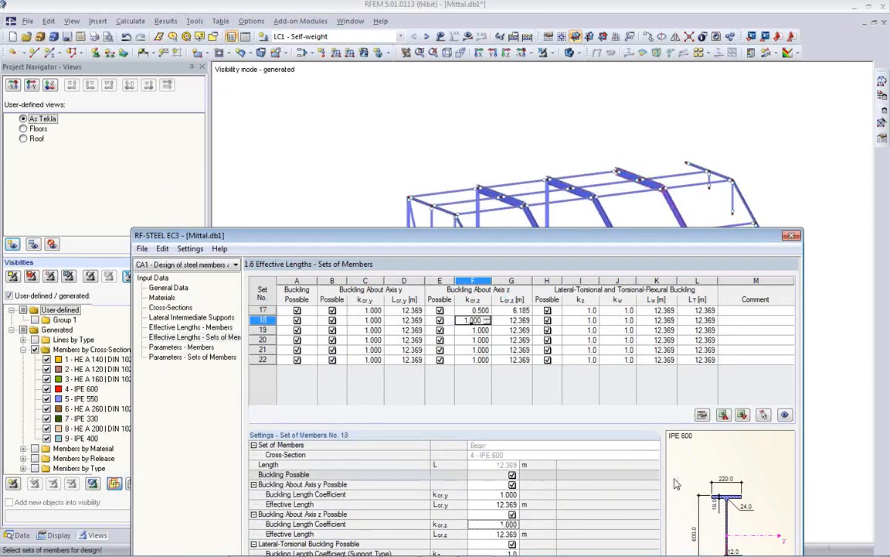
Set the buckling length coefficient kcr,z to 0.5 for sets of members 18 to 22
{"action": "left_click_drag", "start_coordinate": [557, 230], "coordinate": [520, 130]}
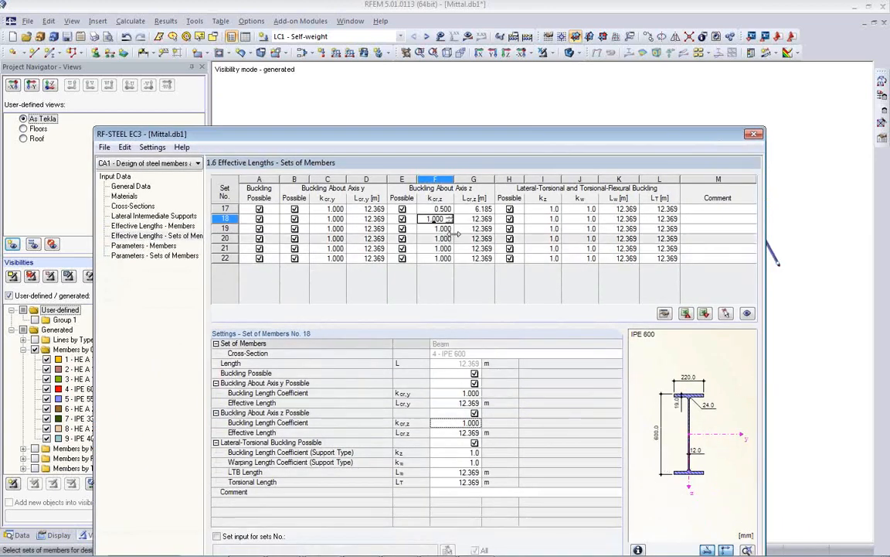
{"action": "type", "text": "0.5"}
{"action": "key", "text": "Return"}
{"action": "type", "text": "0.5"}
{"action": "key", "text": "Return"}
{"action": "type", "text": "0.5"}
{"action": "key", "text": "Return"}
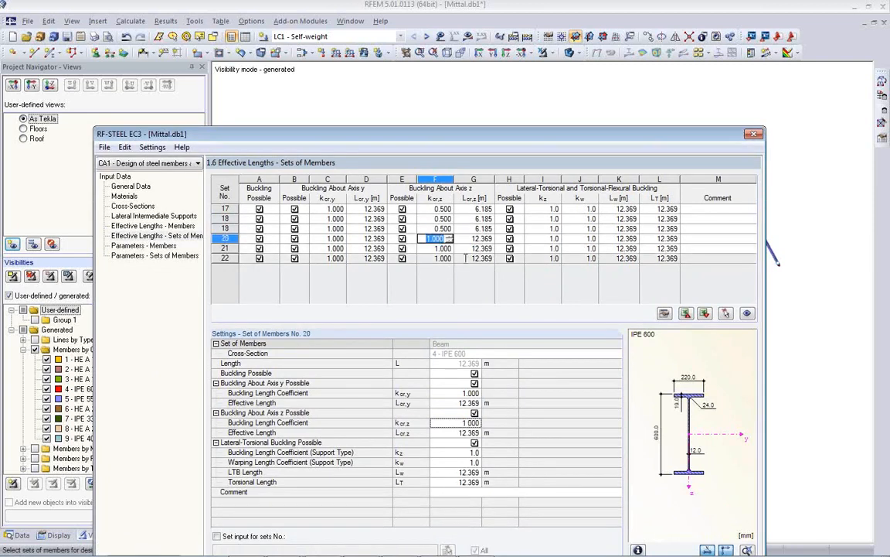
{"action": "type", "text": "0.5"}
{"action": "key", "text": "Return"}
{"action": "type", "text": "0.5"}
{"action": "key", "text": "Return"}
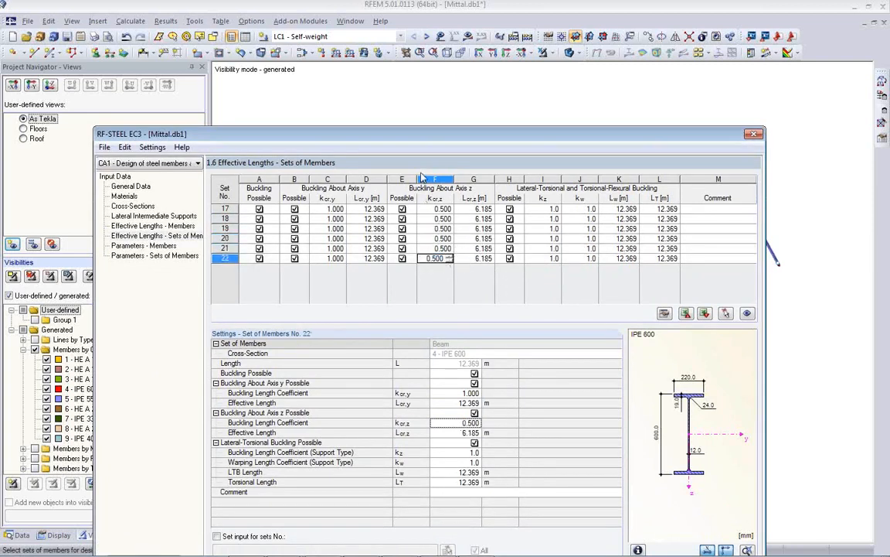
{"action": "left_click", "coordinate": [437, 238]}
{"action": "mouse_move", "coordinate": [437, 140]}
{"action": "left_mouse_down"}
{"action": "mouse_move", "coordinate": [499, 312]}
{"action": "mouse_move", "coordinate": [448, 139]}
{"action": "left_mouse_up"}
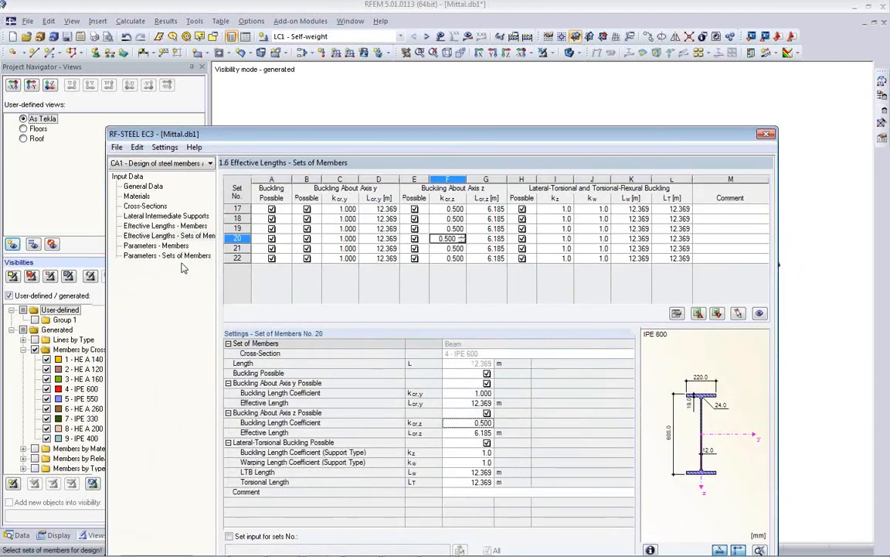
Check the member parameters and accept the steel design input
{"action": "left_click", "coordinate": [156, 245]}
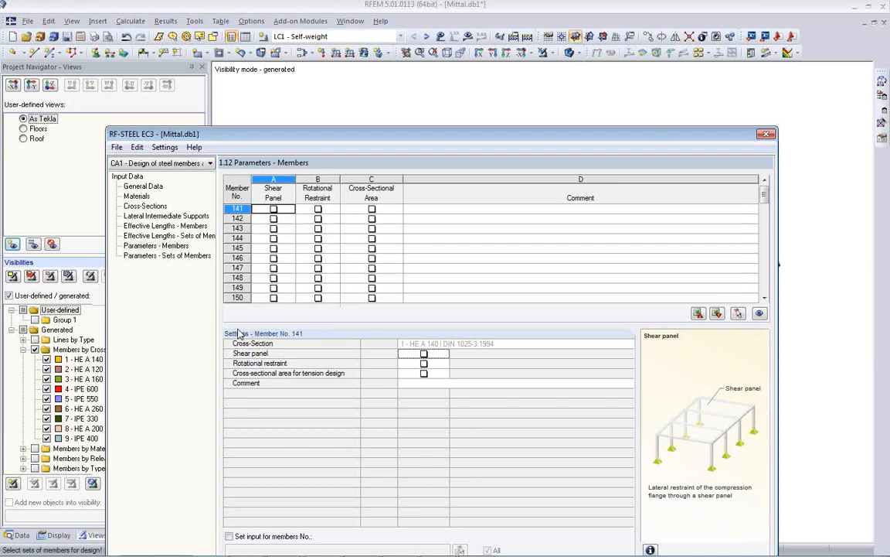
{"action": "left_click_drag", "start_coordinate": [280, 141], "coordinate": [258, 79]}
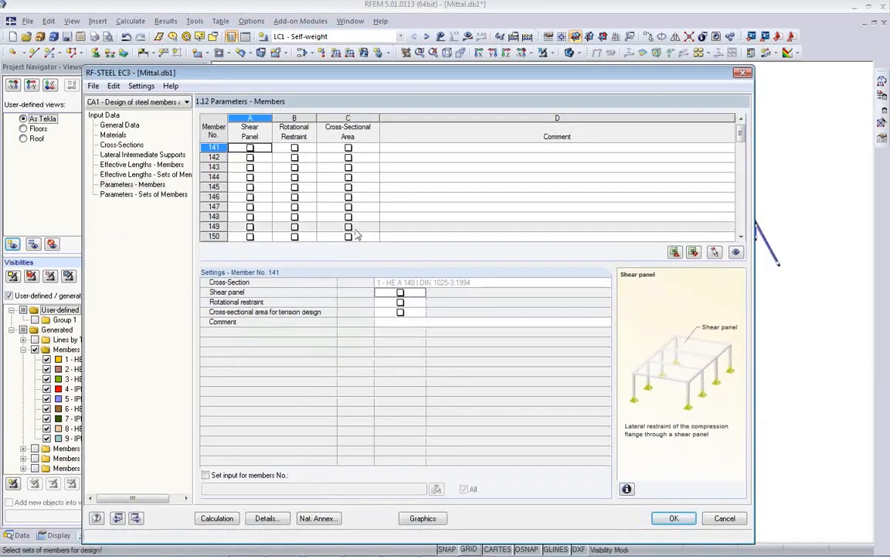
{"action": "left_click", "coordinate": [683, 518]}
Display the user-defined Roof view and hide the loads
{"action": "middle_click_drag", "start_coordinate": [582, 469], "coordinate": [498, 390], "text": "ctrl"}
{"action": "left_click", "coordinate": [23, 139]}
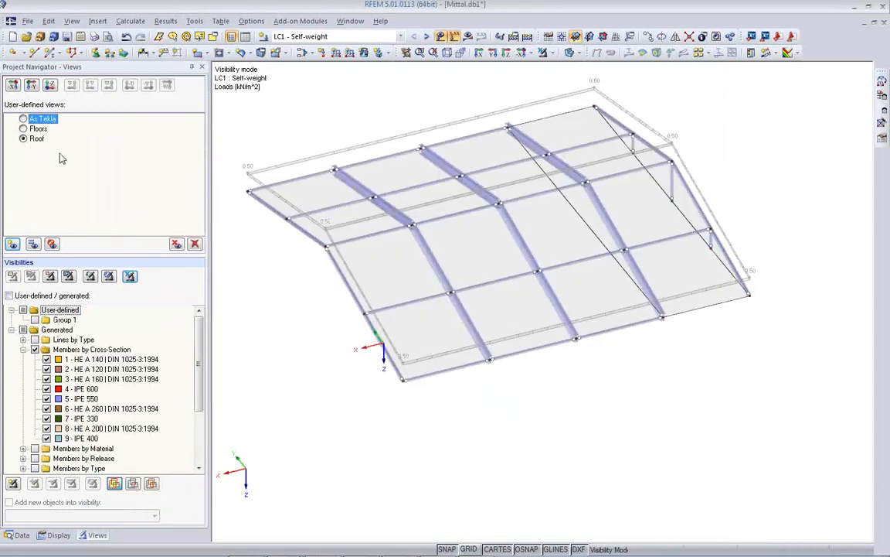
{"action": "left_click", "coordinate": [440, 36]}
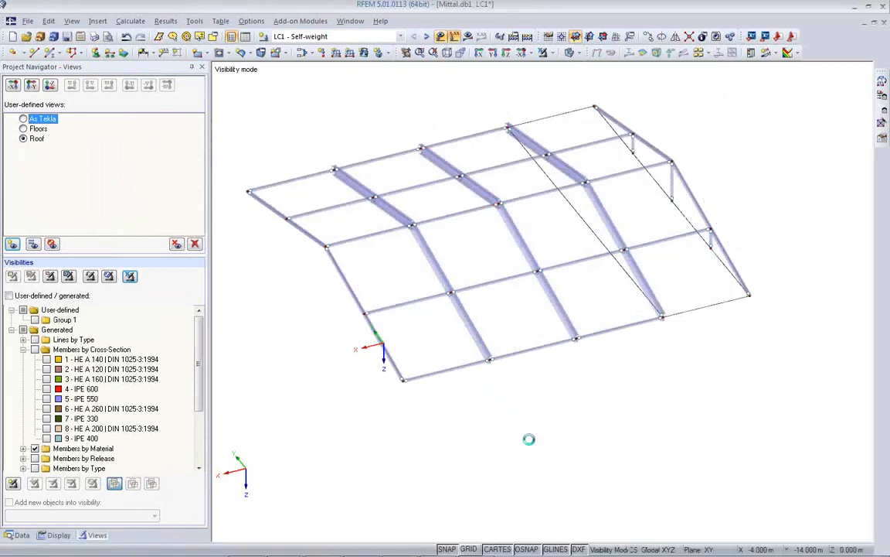
{"action": "middle_click_drag", "start_coordinate": [554, 428], "coordinate": [532, 368], "text": "ctrl"}
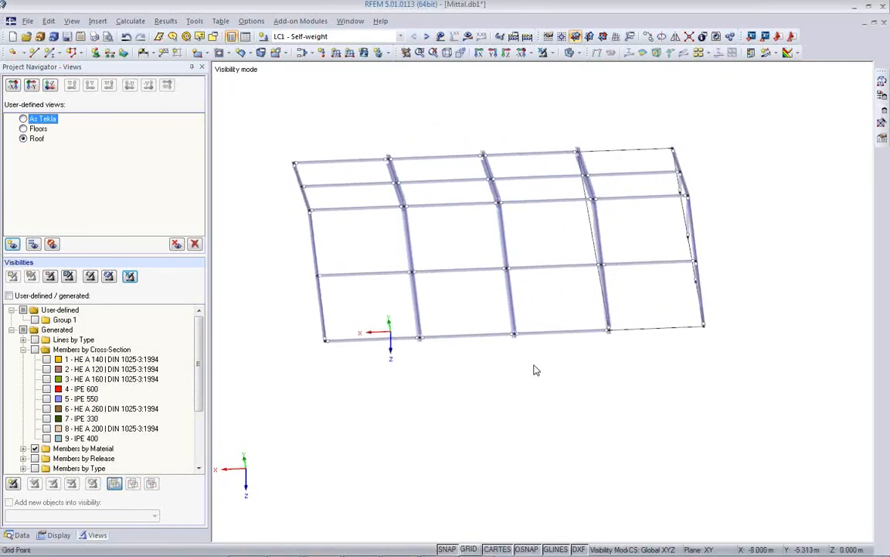
Start generating bracing in cells with tension members and create a solid round RD 30 cross-section in Steel S 235 for them
{"action": "left_click", "coordinate": [881, 122]}
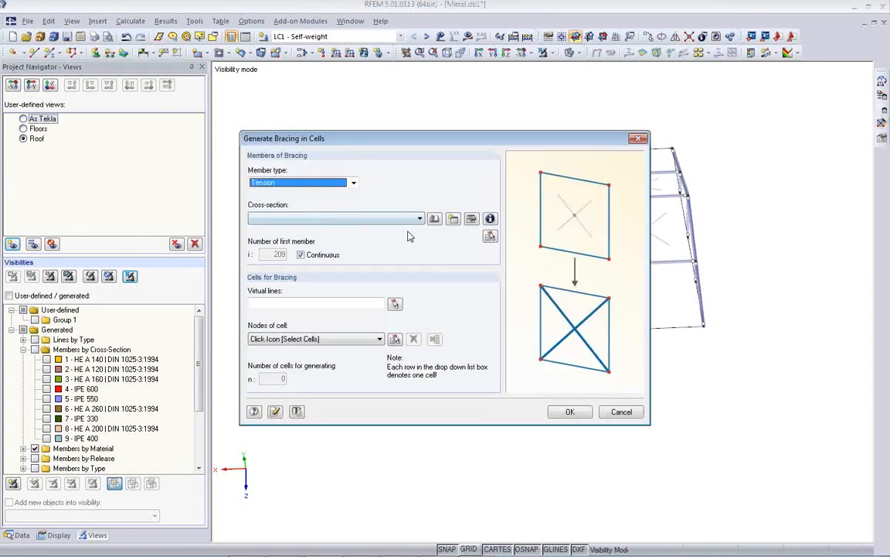
{"action": "left_click", "coordinate": [454, 220]}
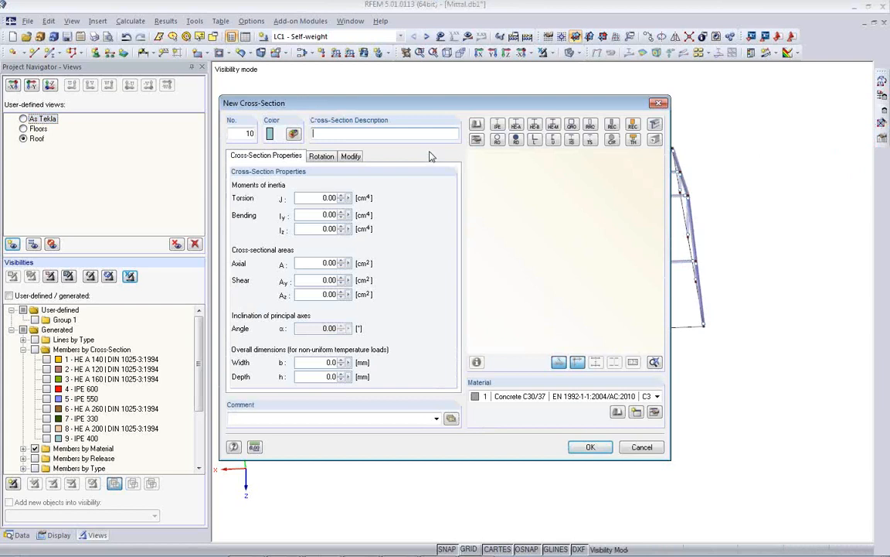
{"action": "type", "text": "rd 30"}
{"action": "left_click", "coordinate": [548, 396]}
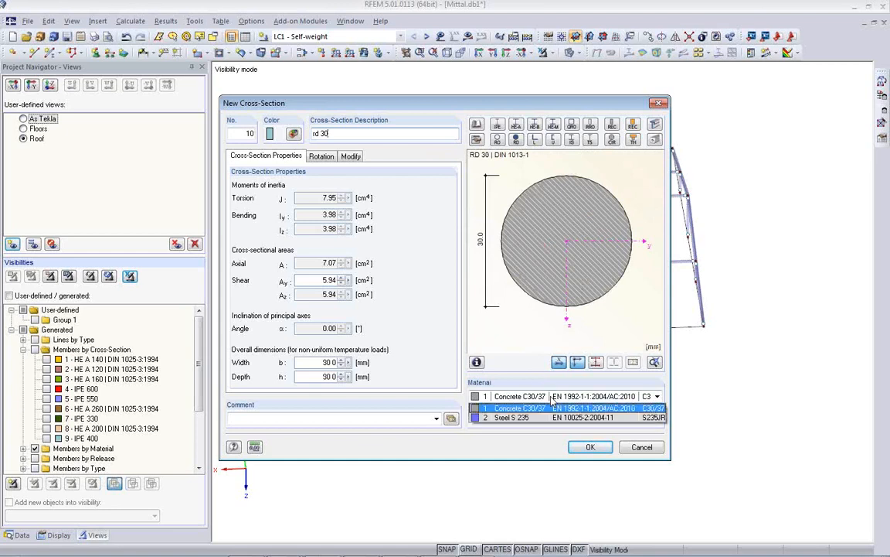
{"action": "left_click", "coordinate": [550, 410]}
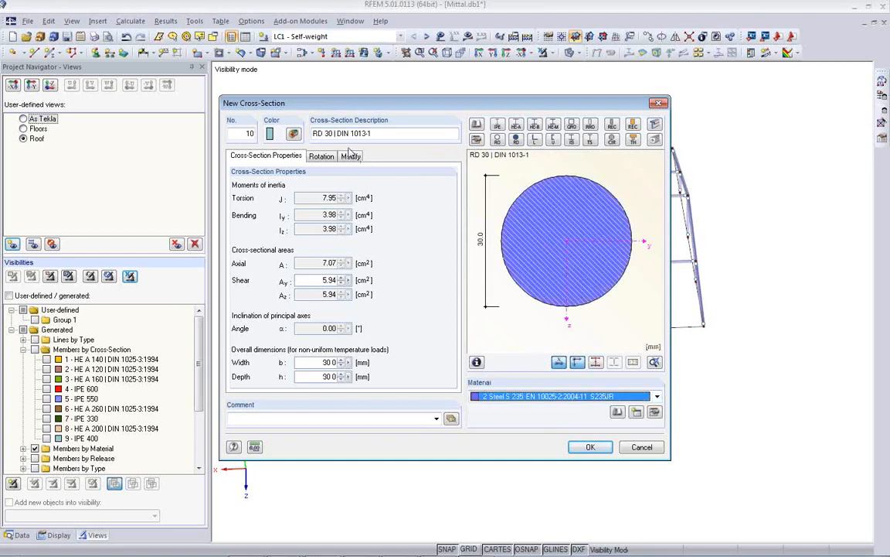
{"action": "left_click", "coordinate": [379, 134]}
{"action": "left_click", "coordinate": [516, 140]}
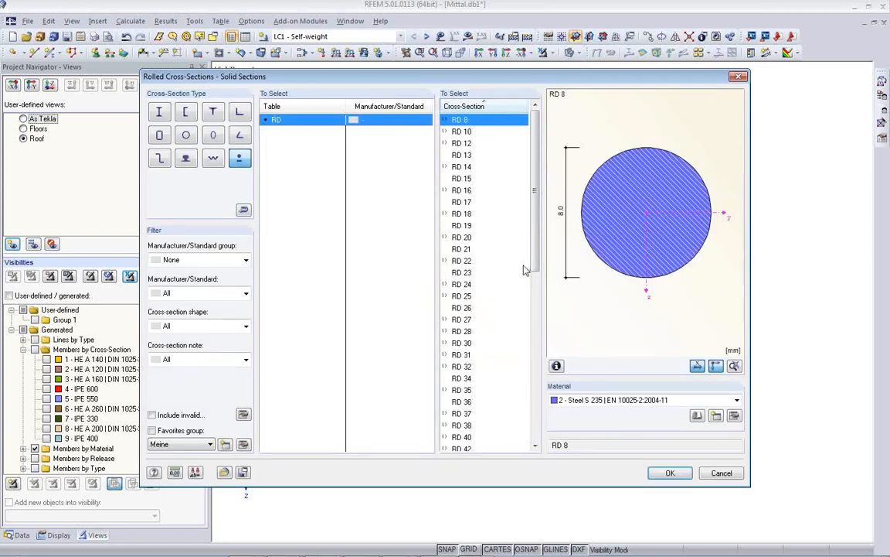
{"action": "left_click", "coordinate": [468, 343]}
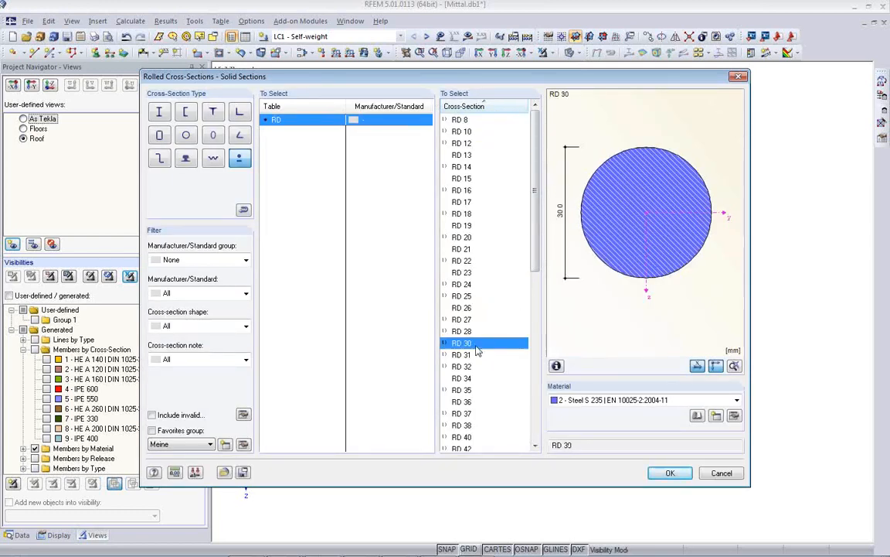
{"action": "left_click", "coordinate": [669, 472]}
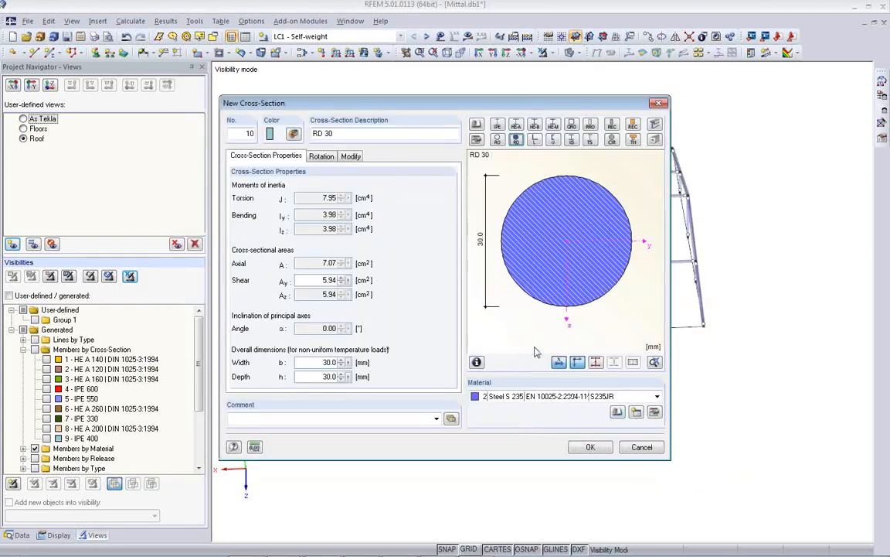
{"action": "left_click", "coordinate": [590, 448]}
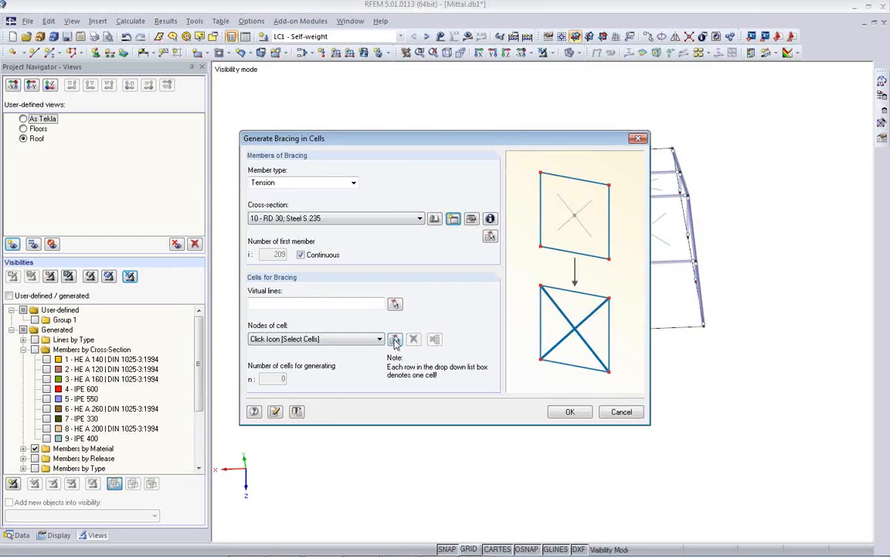
Select roof cells 7, 9, 10 and 14, one bay from slope to slope, and generate the cross bracing in them
{"action": "left_click", "coordinate": [395, 338]}
{"action": "left_click", "coordinate": [445, 170]}
{"action": "left_click", "coordinate": [447, 190]}
{"action": "left_click", "coordinate": [451, 232]}
{"action": "left_click", "coordinate": [459, 300]}
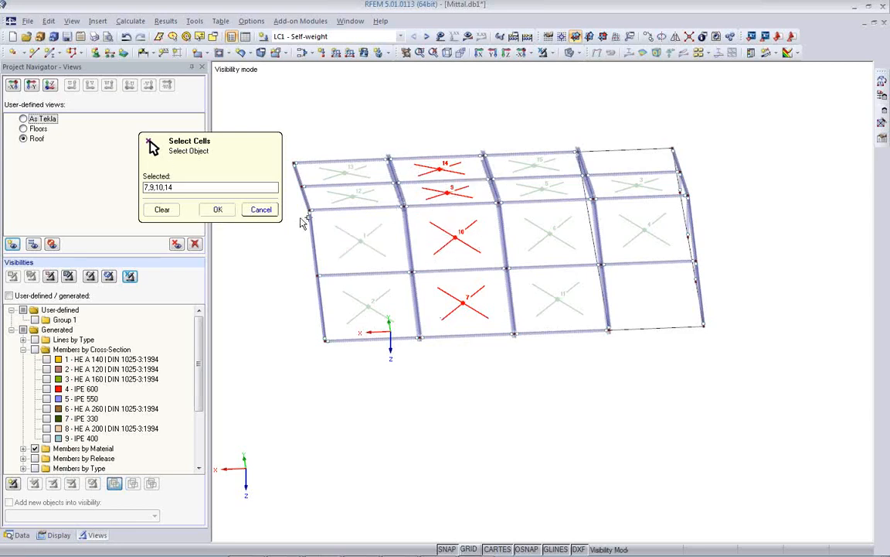
{"action": "left_click", "coordinate": [220, 209]}
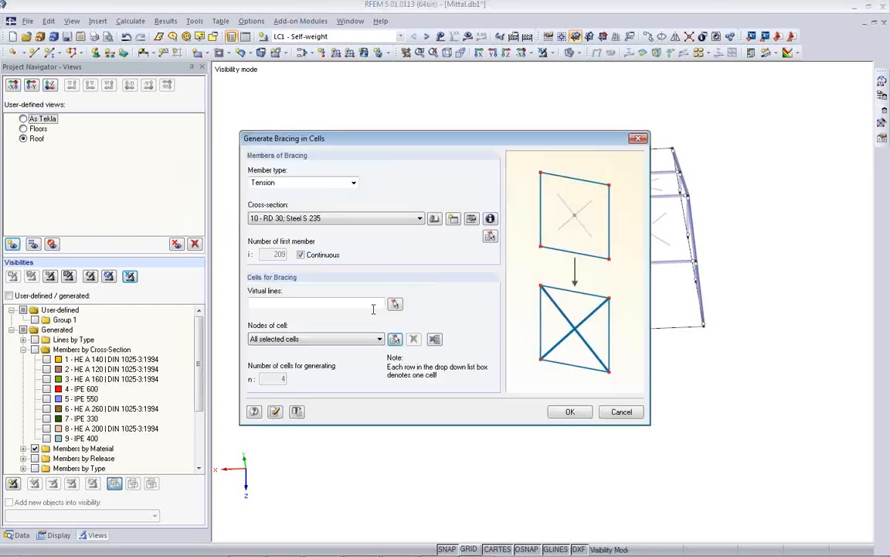
{"action": "left_click", "coordinate": [570, 414]}
{"action": "middle_click_drag", "start_coordinate": [516, 403], "coordinate": [533, 293], "text": "ctrl"}
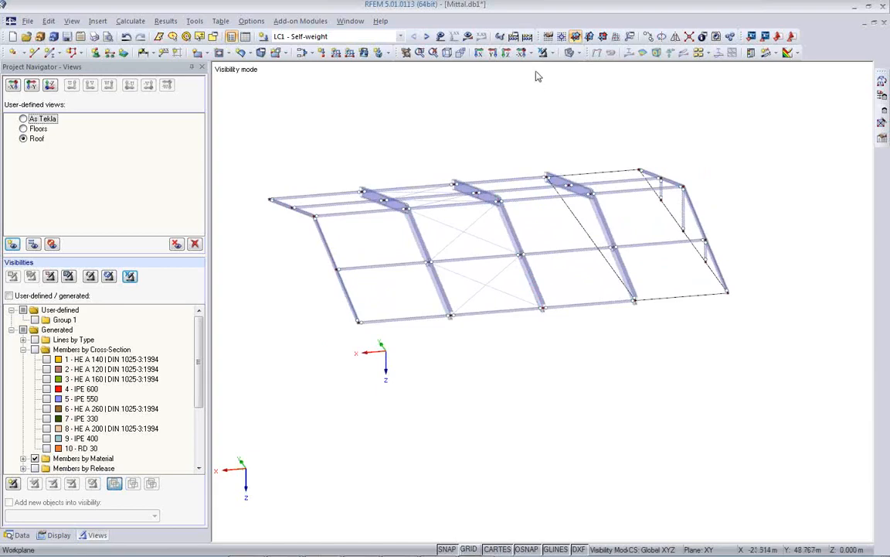
Turn off visibility mode to display the whole building model
{"action": "left_click", "coordinate": [485, 38]}
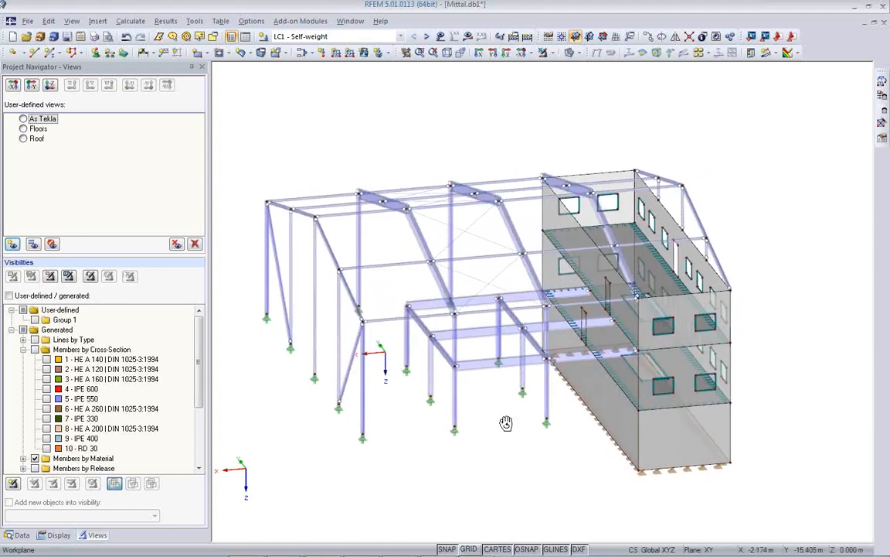
{"action": "middle_click_drag", "start_coordinate": [505, 422], "coordinate": [544, 456], "text": "ctrl"}
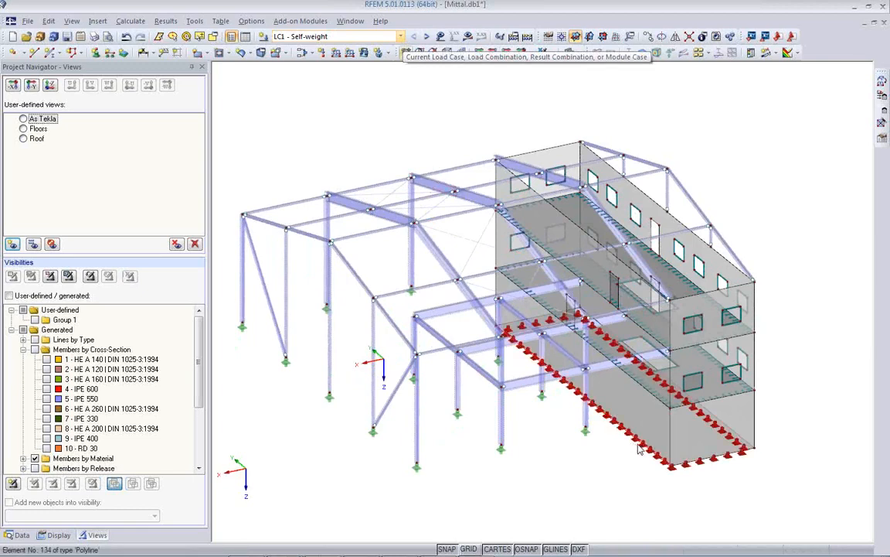
{"action": "middle_click_drag", "start_coordinate": [628, 447], "coordinate": [479, 379], "text": "ctrl"}
In the RF-CONCRETE Surfaces module, add RC1 to the ultimate limit state design and set the national annex to CEN
{"action": "left_click", "coordinate": [20, 535]}
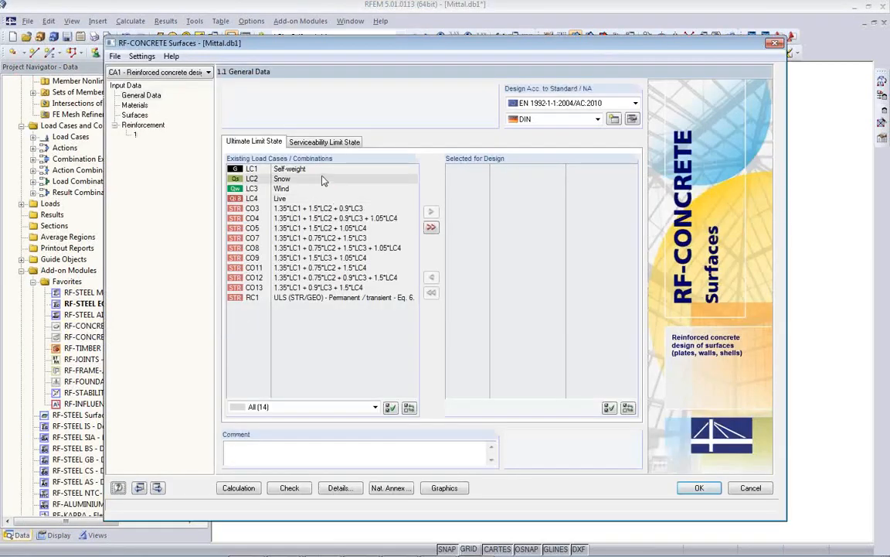
{"action": "double_click", "coordinate": [322, 300]}
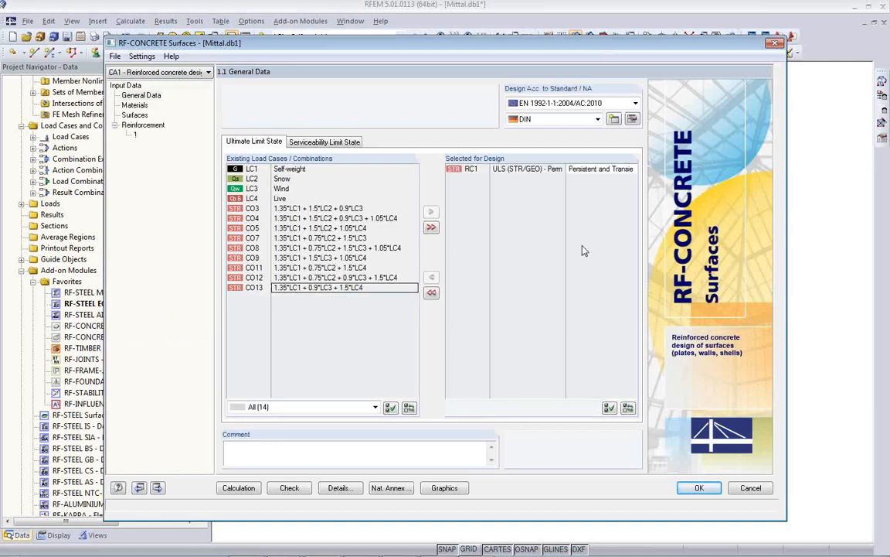
{"action": "left_click", "coordinate": [574, 119]}
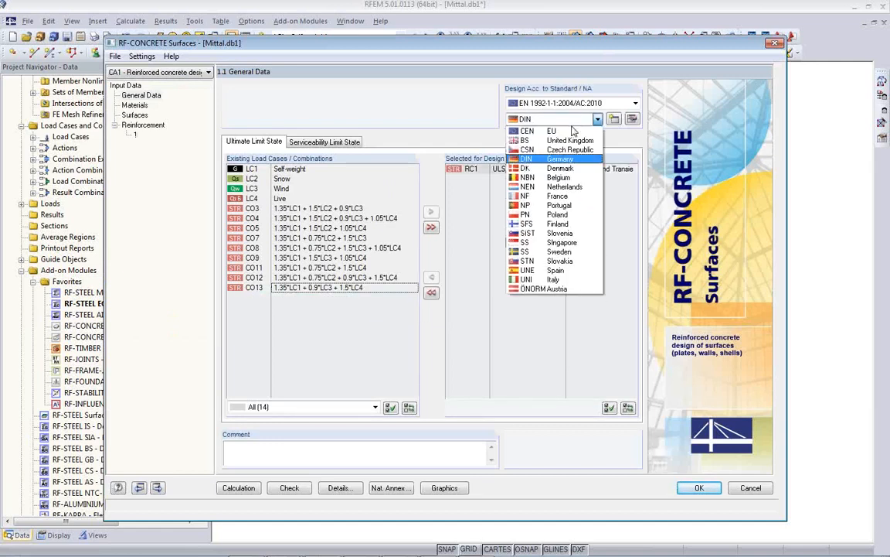
{"action": "left_click", "coordinate": [530, 130]}
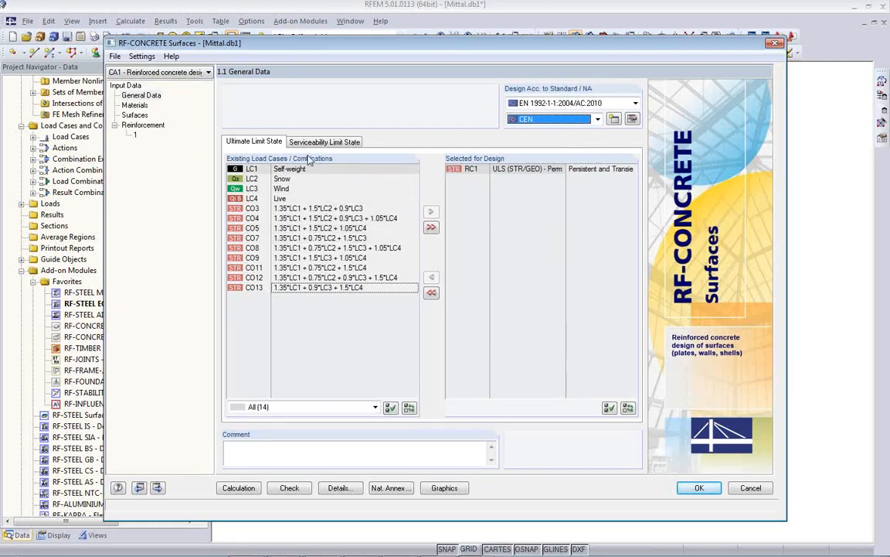
Review the concrete materials and surfaces, and limit reinforcement group 1 to floor slab surfaces 13 and 14
{"action": "left_click", "coordinate": [135, 105]}
{"action": "left_click", "coordinate": [136, 115]}
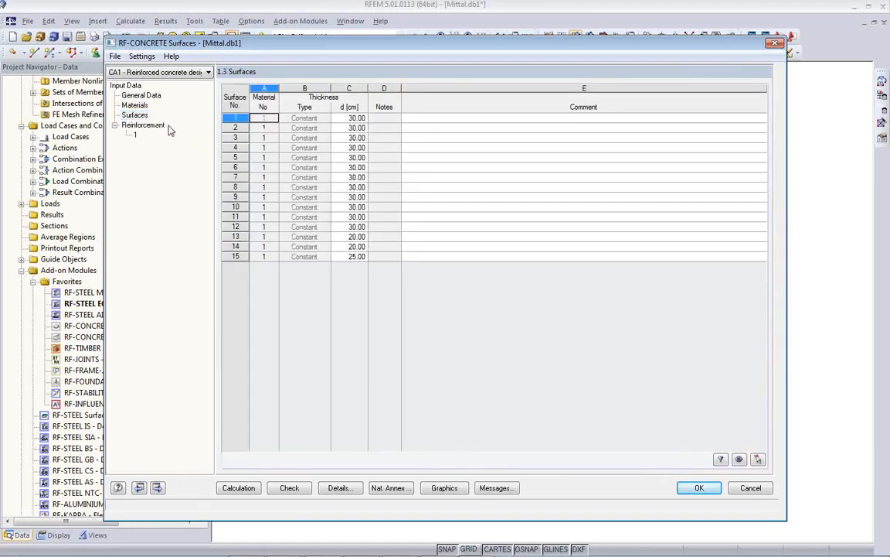
{"action": "left_click", "coordinate": [137, 136]}
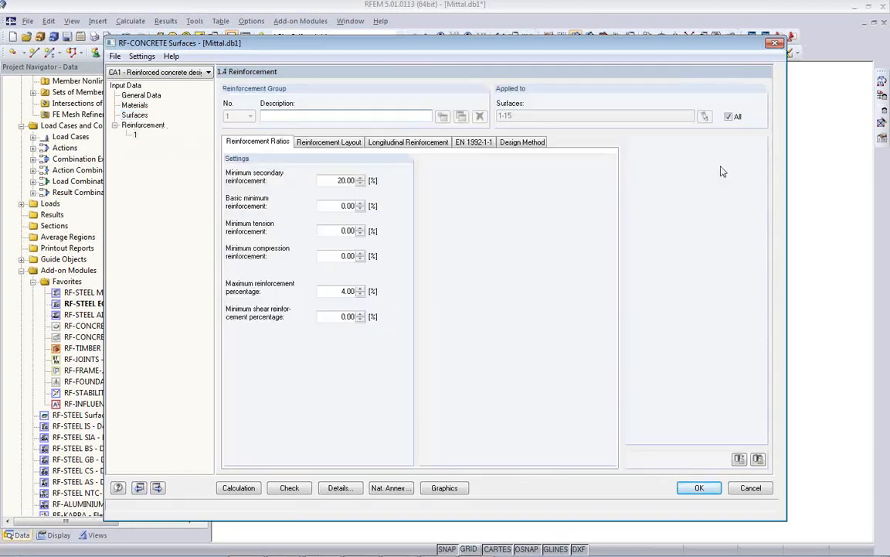
{"action": "left_click", "coordinate": [728, 117]}
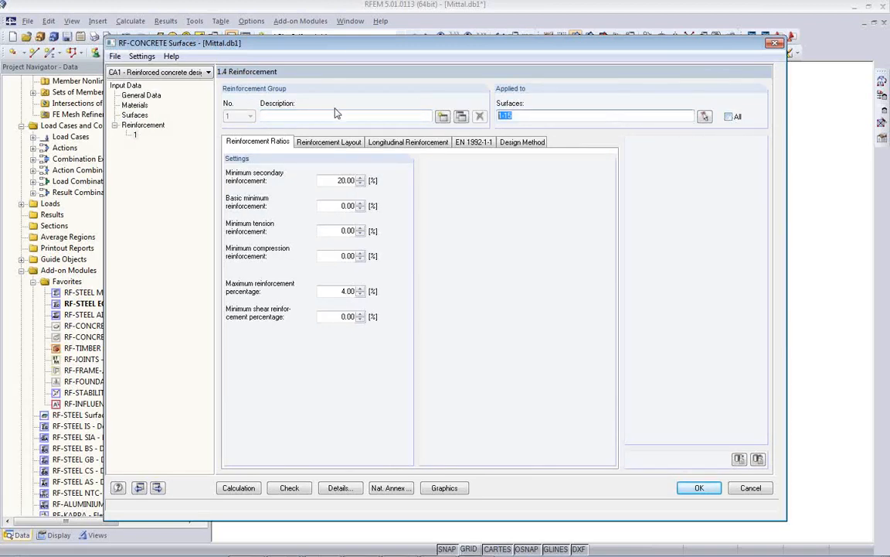
{"action": "key", "text": "Delete"}
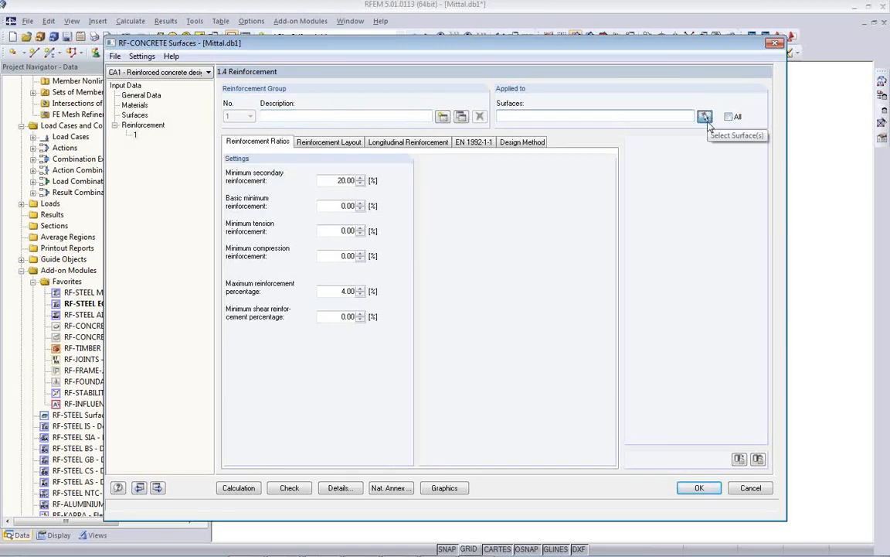
{"action": "left_click", "coordinate": [705, 115]}
{"action": "left_click", "coordinate": [630, 290]}
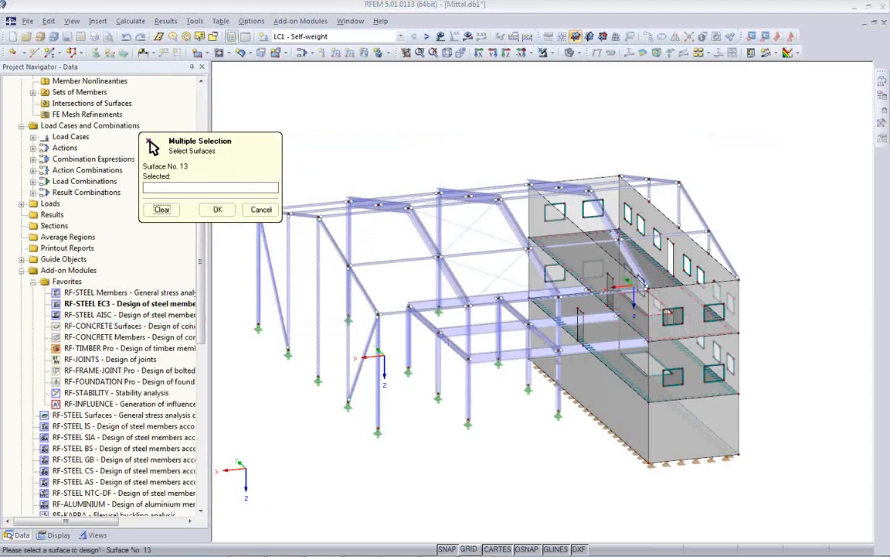
{"action": "left_click", "coordinate": [607, 344]}
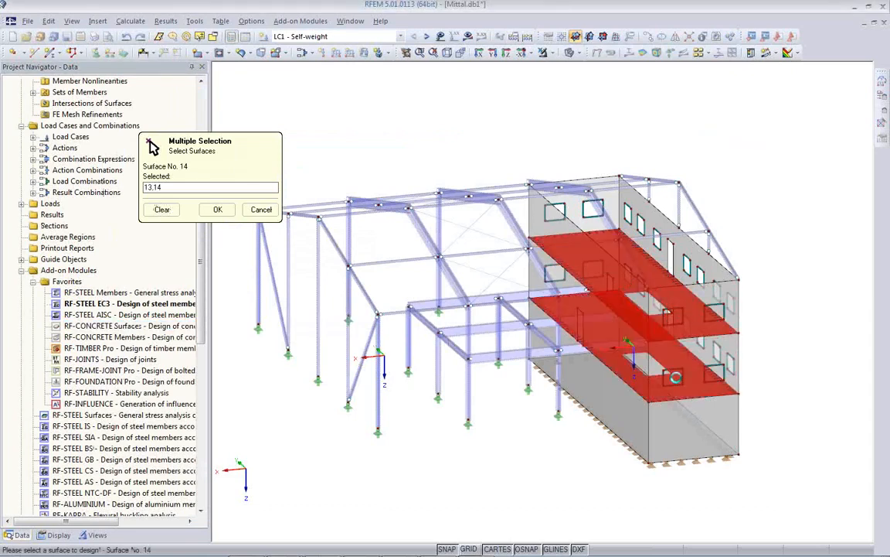
{"action": "left_click", "coordinate": [214, 209]}
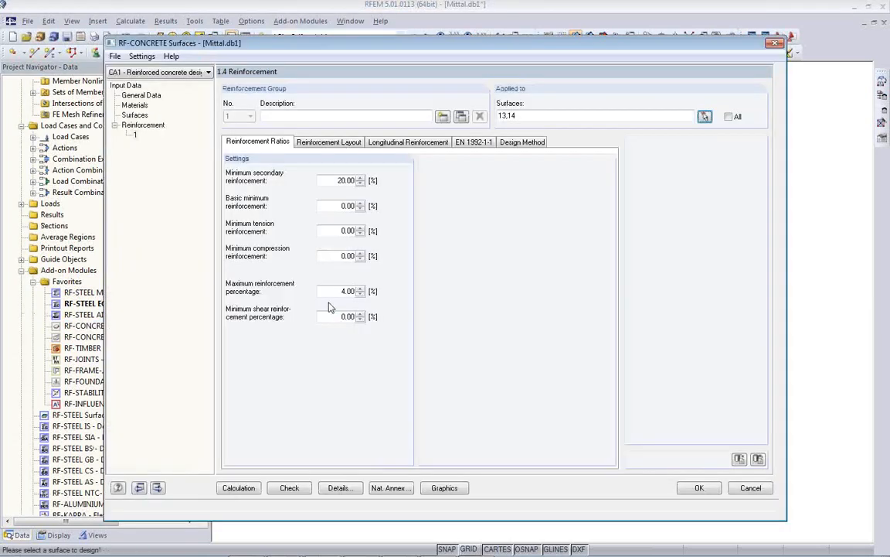
Set the concrete cover of reinforcement group 1 according to EN 1992-1-1, with exposure class XC1 for the bottom cover
{"action": "left_click", "coordinate": [319, 143]}
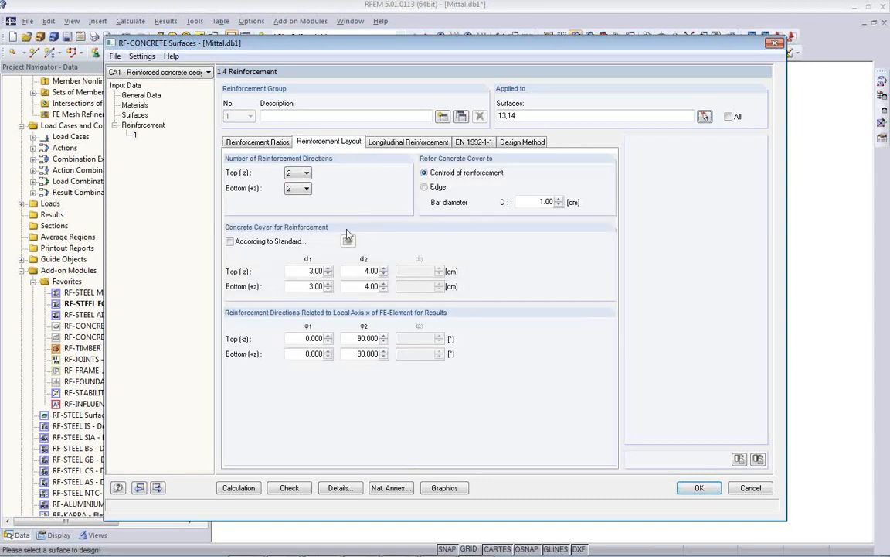
{"action": "left_click", "coordinate": [230, 242]}
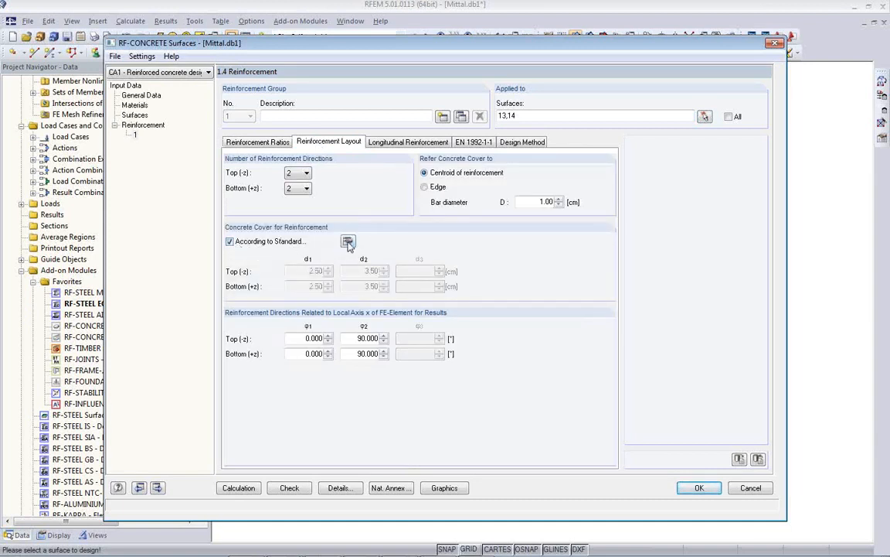
{"action": "left_click", "coordinate": [348, 242]}
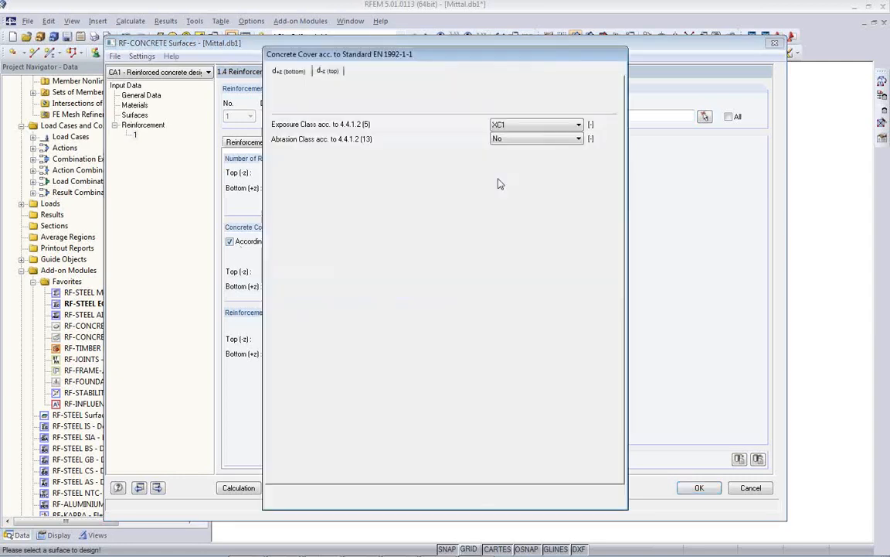
{"action": "left_click", "coordinate": [512, 126]}
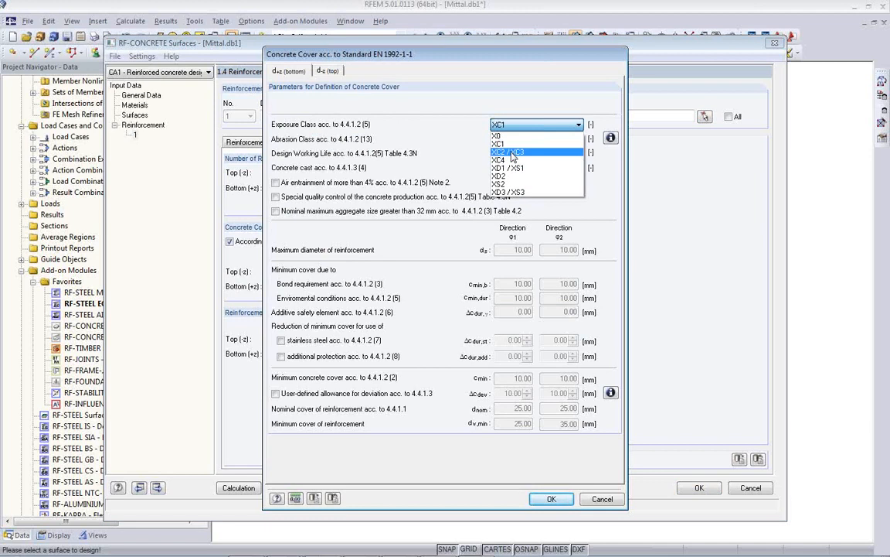
{"action": "left_click", "coordinate": [510, 144]}
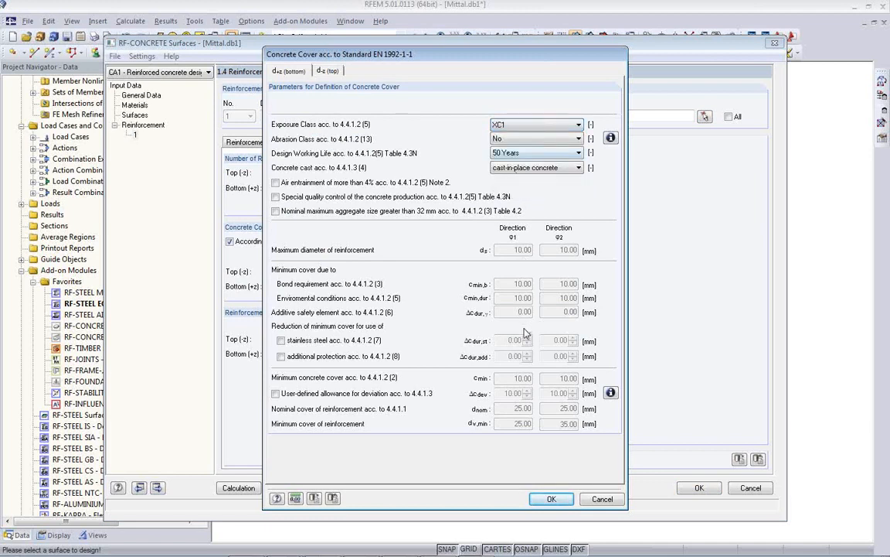
{"action": "left_click", "coordinate": [551, 500]}
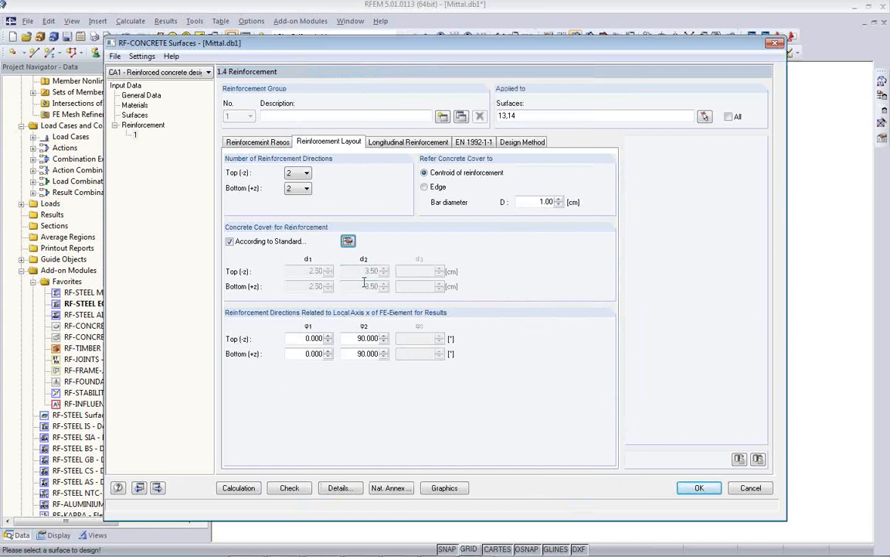
Import mesh Q335A from the mesh reinforcement library as the provided basic reinforcement for both the top and bottom of the floors
{"action": "left_click", "coordinate": [403, 143]}
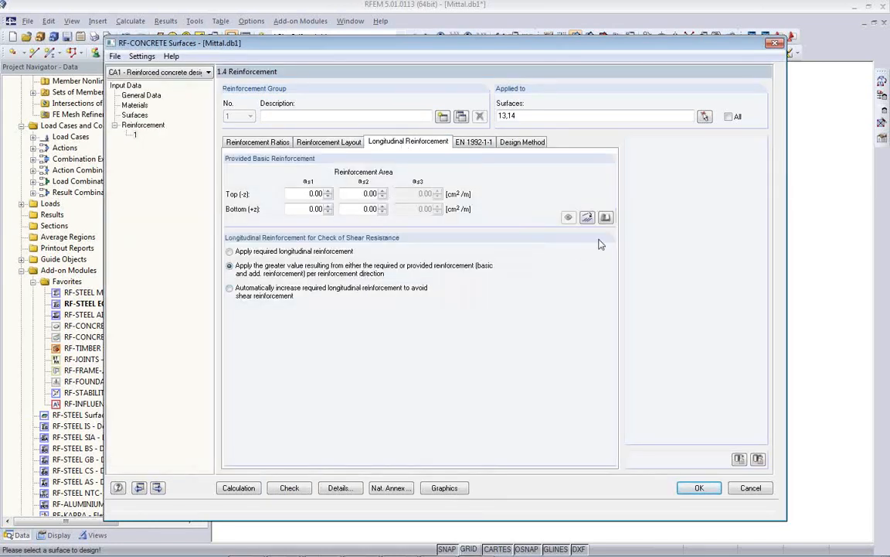
{"action": "left_click", "coordinate": [606, 218]}
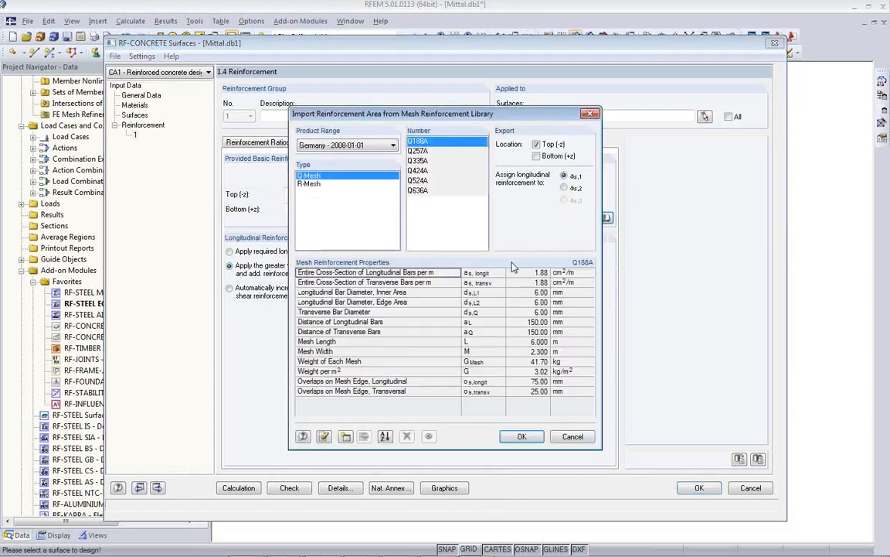
{"action": "left_click", "coordinate": [418, 160]}
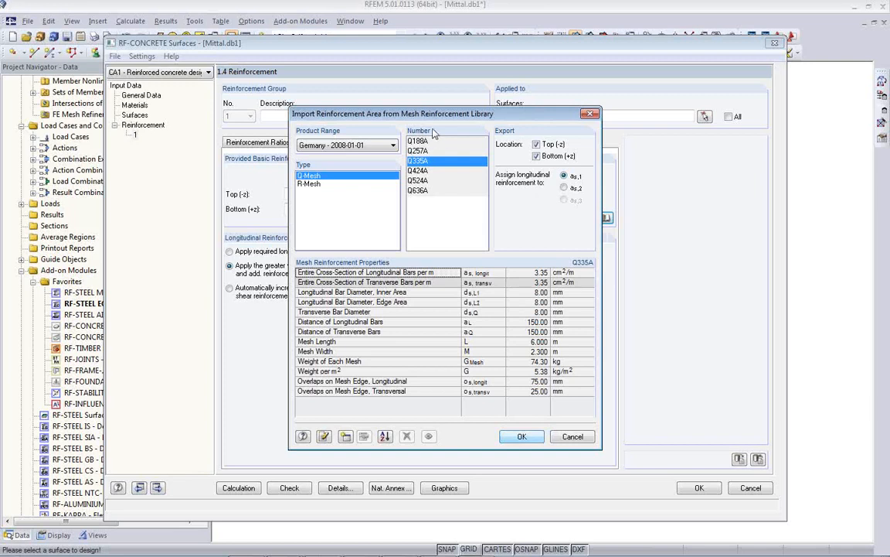
{"action": "left_click", "coordinate": [523, 437]}
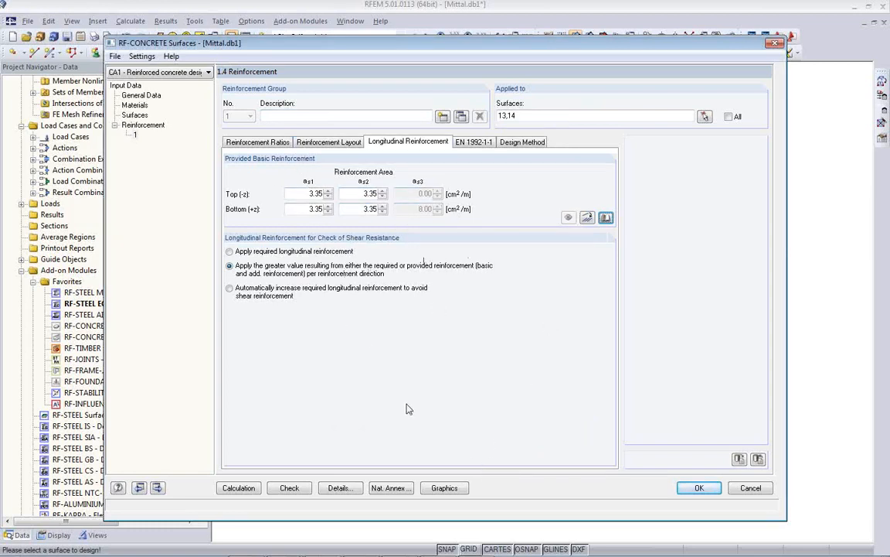
Check the EN 1992-1-1 reinforcement settings, accept the concrete design input, and calculate all model and module results
{"action": "left_click", "coordinate": [473, 143]}
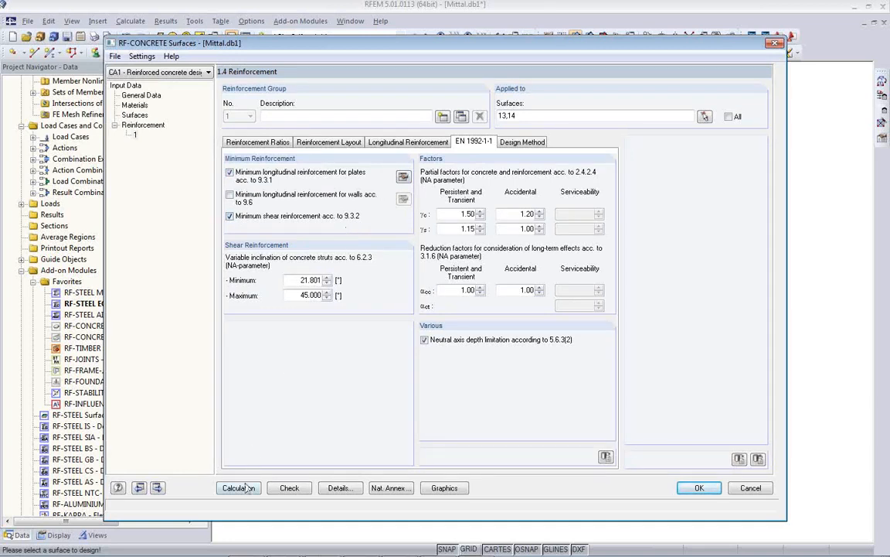
{"action": "left_click", "coordinate": [699, 488]}
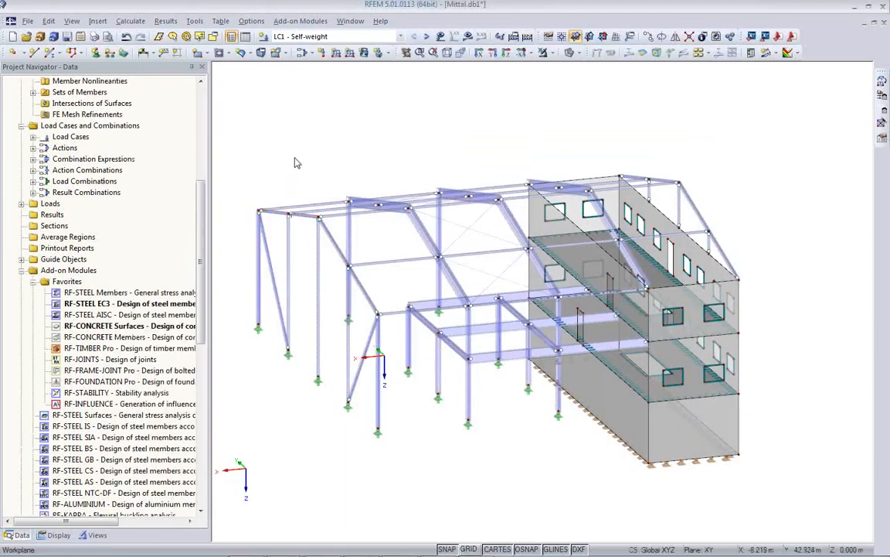
{"action": "left_click", "coordinate": [130, 21]}
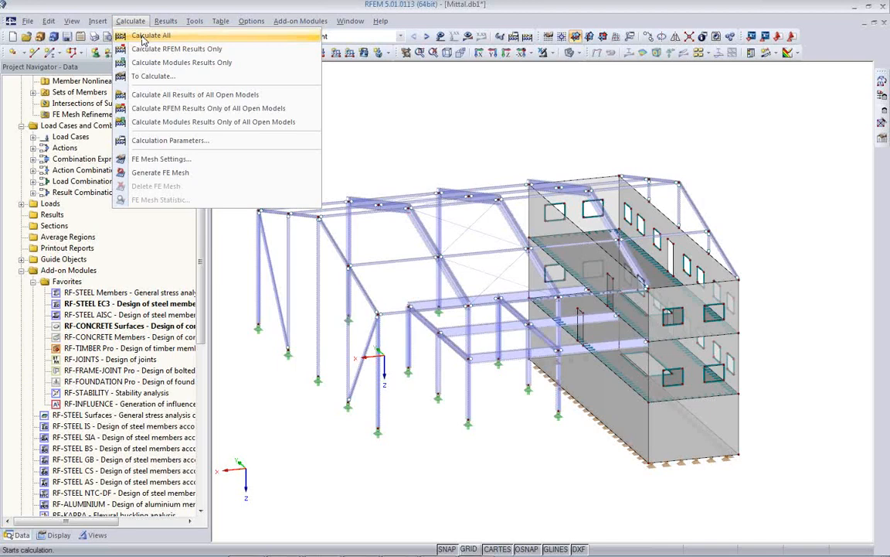
{"action": "left_click", "coordinate": [142, 37]}
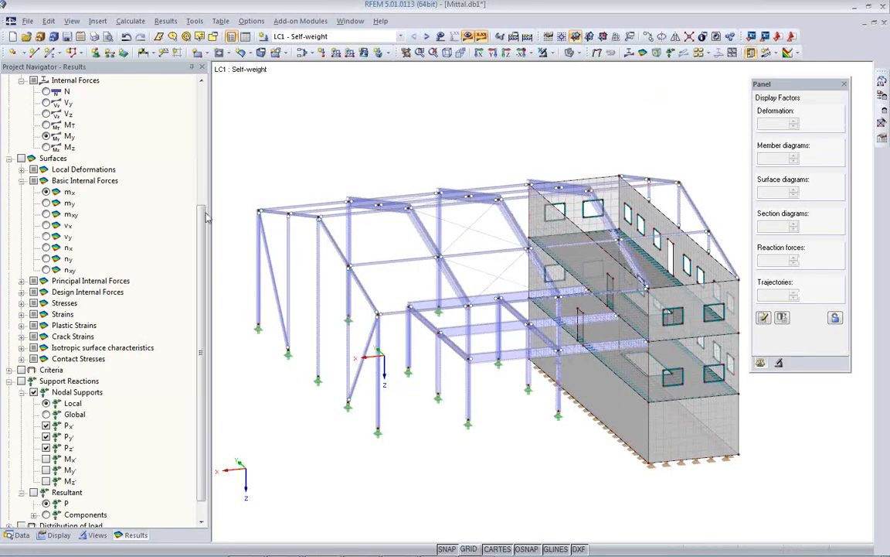
Display the member internal forces of result combination RC1 on a wireframe view of the model
{"action": "middle_click_drag", "start_coordinate": [309, 419], "coordinate": [407, 362]}
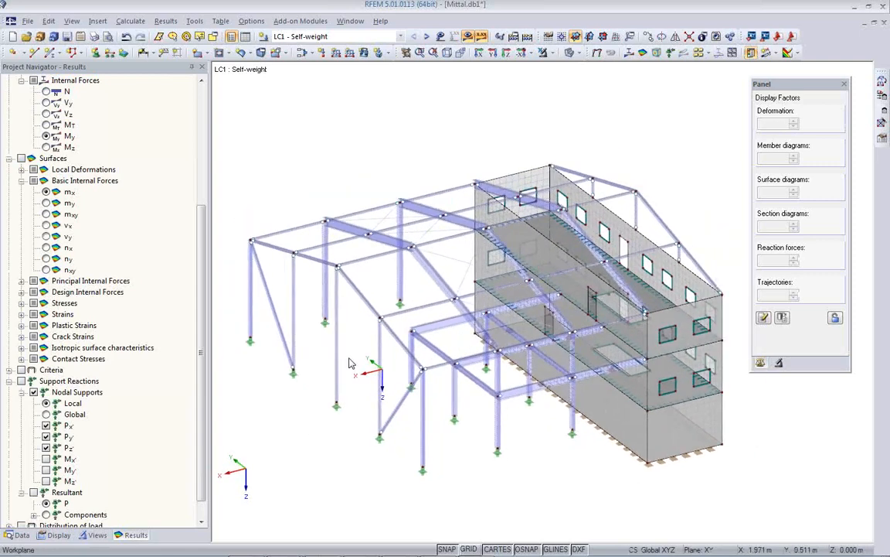
{"action": "left_click", "coordinate": [401, 36]}
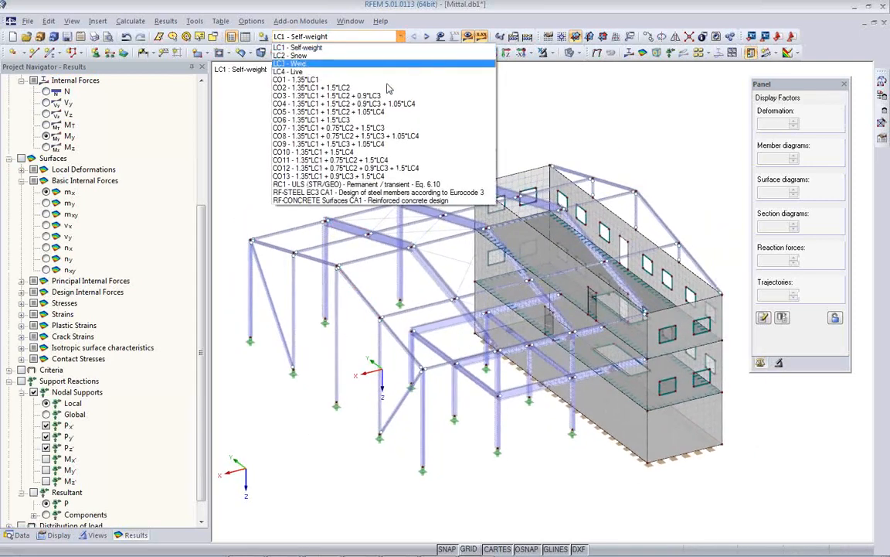
{"action": "left_click", "coordinate": [369, 184]}
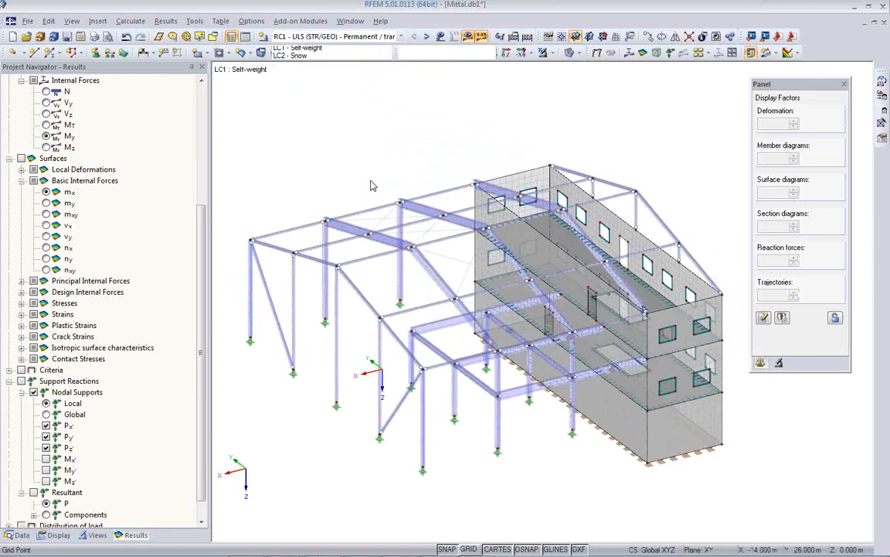
{"action": "left_click", "coordinate": [572, 54]}
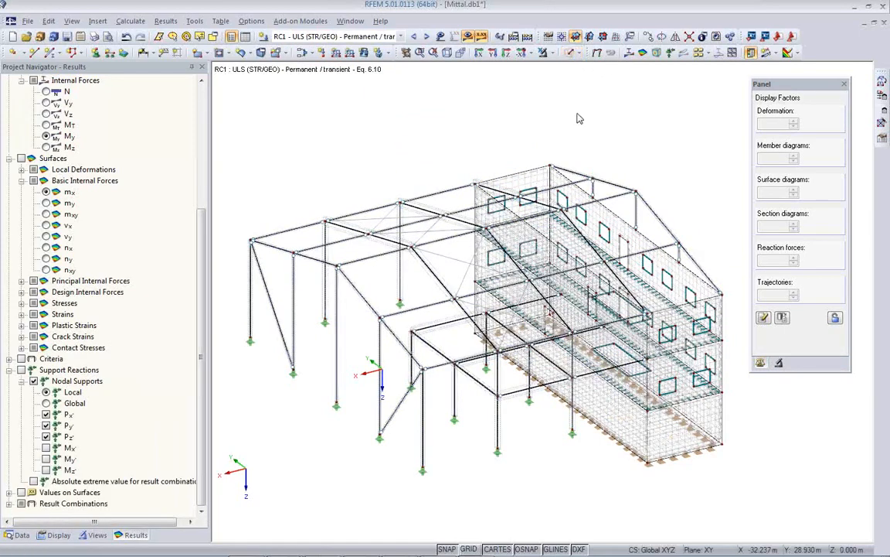
{"action": "left_click", "coordinate": [630, 53]}
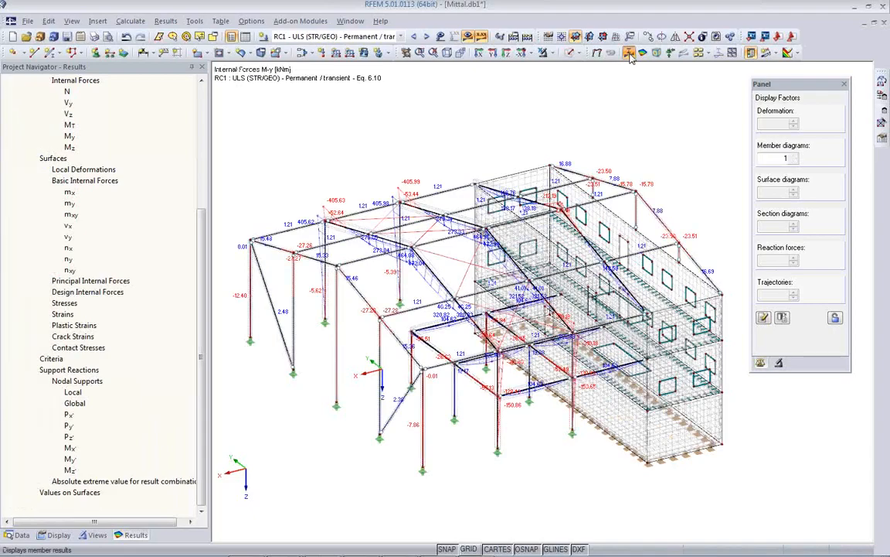
Examine the members' axial force N and the bending moments My and Mz from the opposite side of the building
{"action": "middle_click_drag", "start_coordinate": [312, 375], "coordinate": [744, 382], "text": "ctrl"}
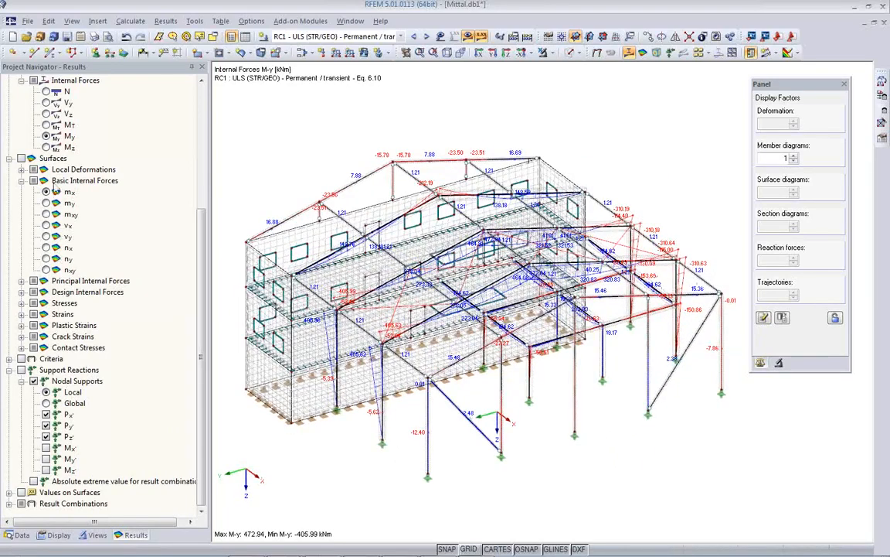
{"action": "left_click", "coordinate": [45, 92]}
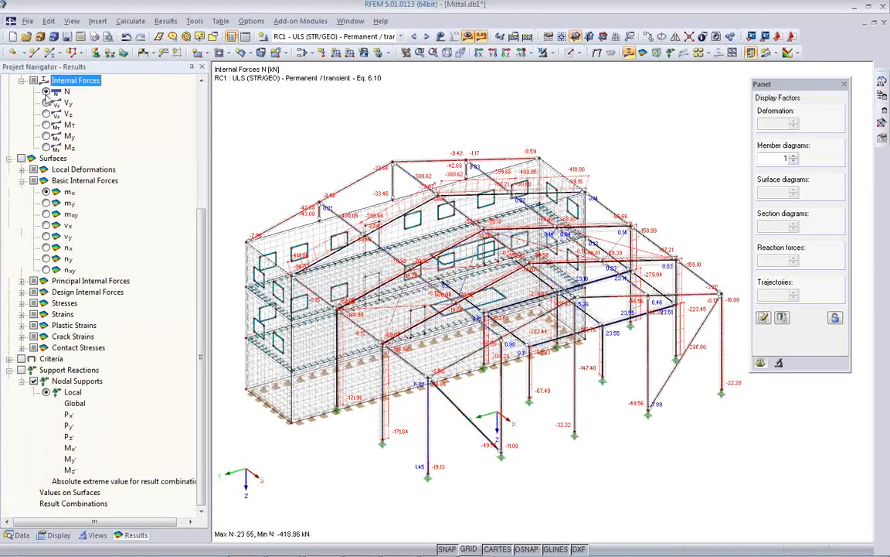
{"action": "left_click", "coordinate": [45, 136]}
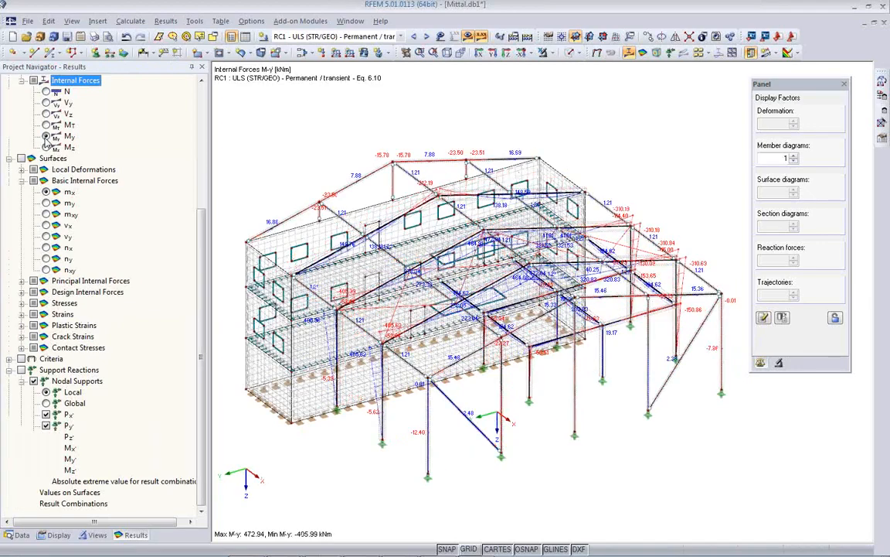
{"action": "left_click", "coordinate": [46, 147]}
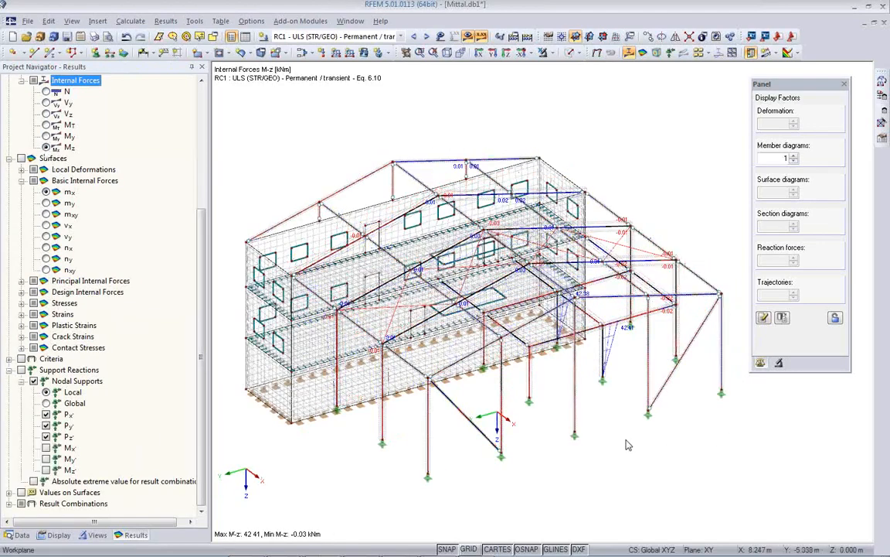
Examine the Mz moment diagrams on the intermediate floor's columns up close, with the model rendered as solid
{"action": "middle_click_drag", "start_coordinate": [630, 441], "coordinate": [148, 367], "text": "ctrl"}
{"action": "scroll", "coordinate": [358, 407], "scroll_direction": "up", "scroll_amount": 5}
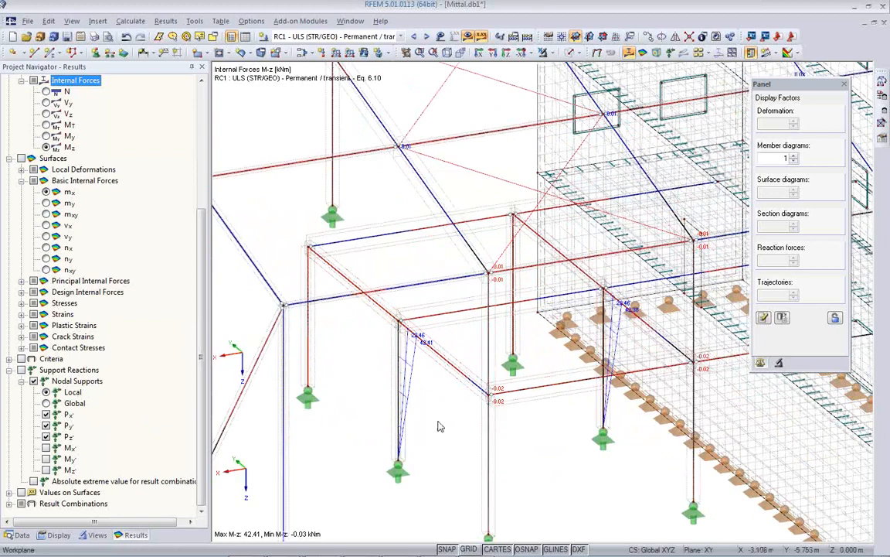
{"action": "left_click", "coordinate": [569, 51]}
{"action": "scroll", "coordinate": [421, 392], "scroll_direction": "up", "scroll_amount": 4}
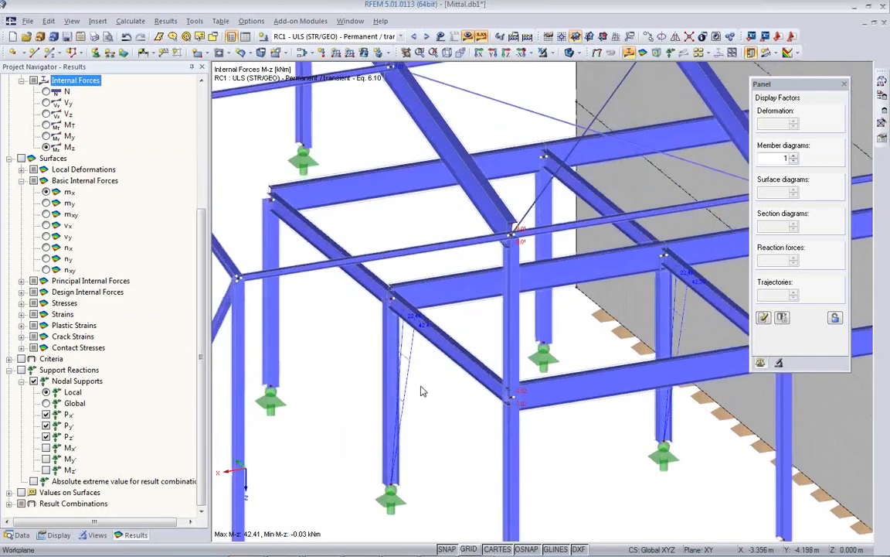
Examine the M-z moment diagrams on the platform columns and their supports in the steel frame for RC1
{"action": "middle_click_drag", "start_coordinate": [411, 470], "coordinate": [417, 378]}
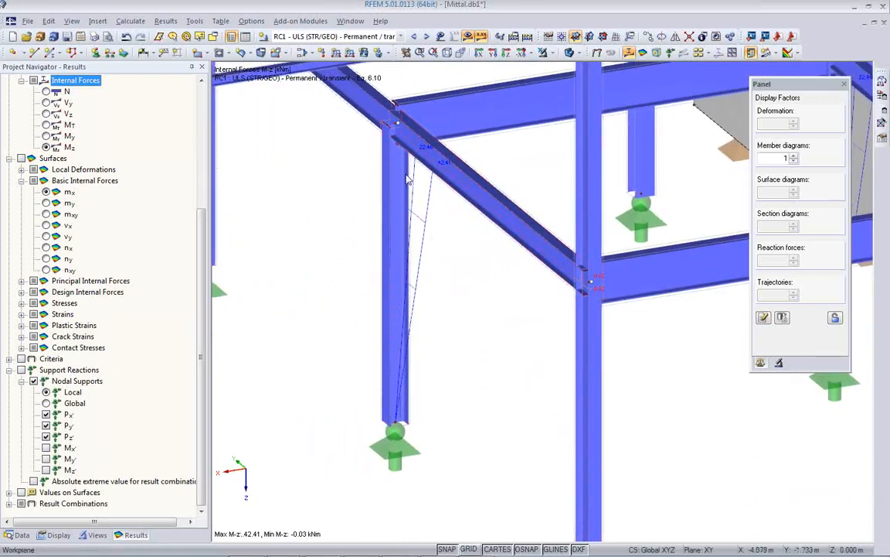
{"action": "scroll", "coordinate": [416, 176], "scroll_direction": "up", "scroll_amount": 2}
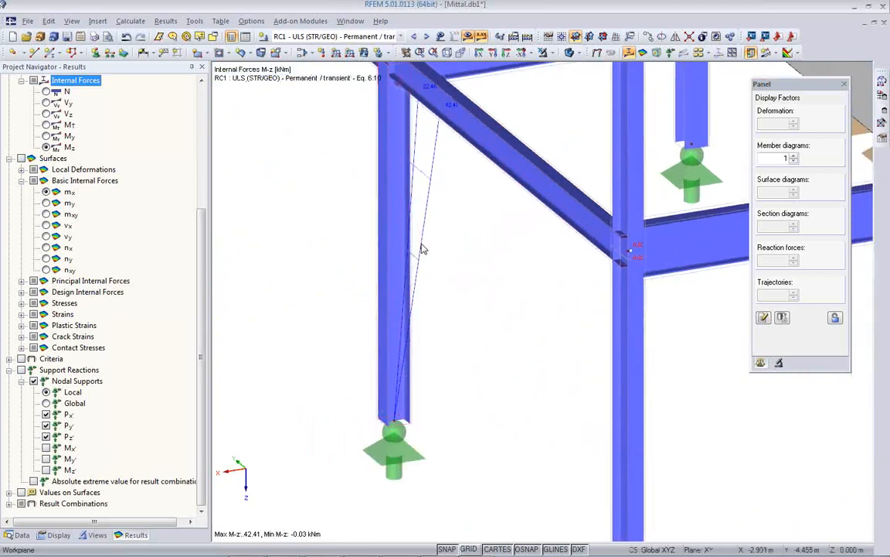
{"action": "scroll", "coordinate": [423, 249], "scroll_direction": "down", "scroll_amount": 3}
{"action": "middle_click_drag", "start_coordinate": [446, 272], "coordinate": [582, 254], "text": "ctrl"}
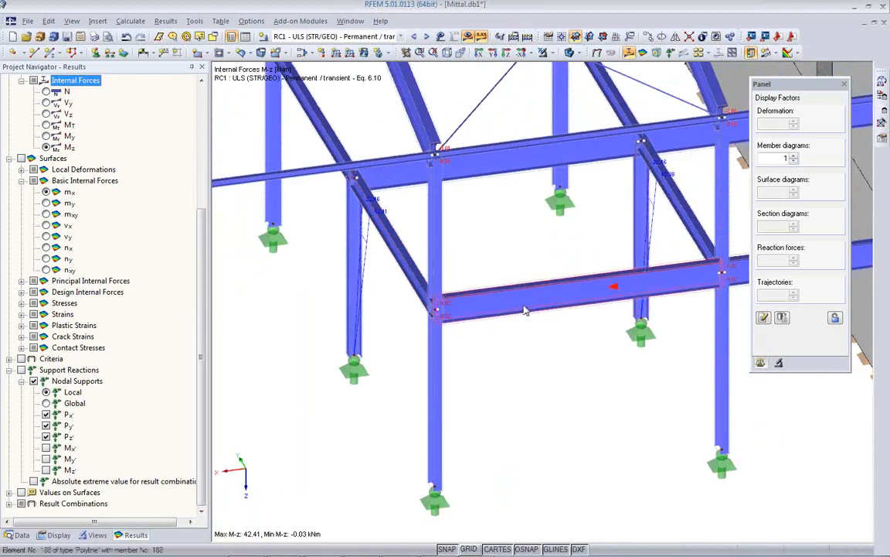
{"action": "scroll", "coordinate": [420, 318], "scroll_direction": "down", "scroll_amount": 5}
{"action": "scroll", "coordinate": [409, 340], "scroll_direction": "up", "scroll_amount": 4}
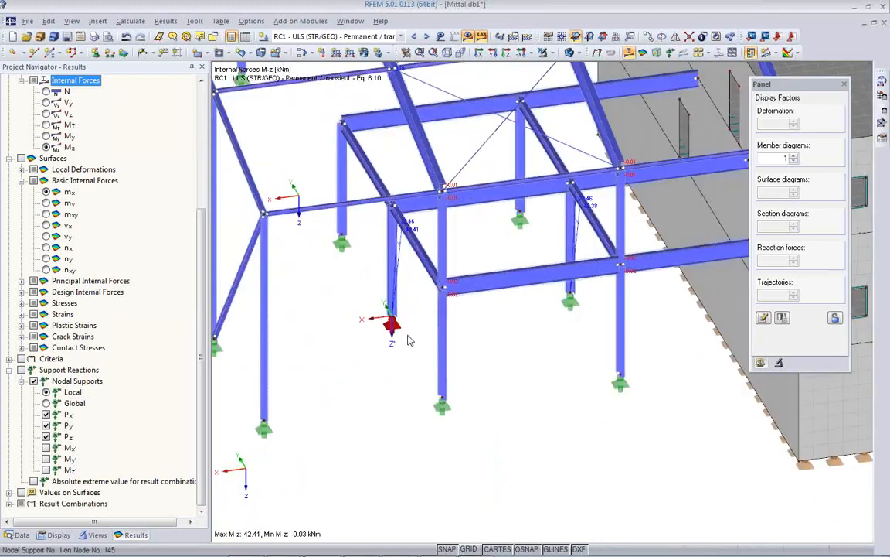
{"action": "middle_click_drag", "start_coordinate": [408, 339], "coordinate": [508, 341], "text": "ctrl"}
{"action": "scroll", "coordinate": [509, 341], "scroll_direction": "down", "scroll_amount": 2}
{"action": "scroll", "coordinate": [509, 342], "scroll_direction": "down", "scroll_amount": 2}
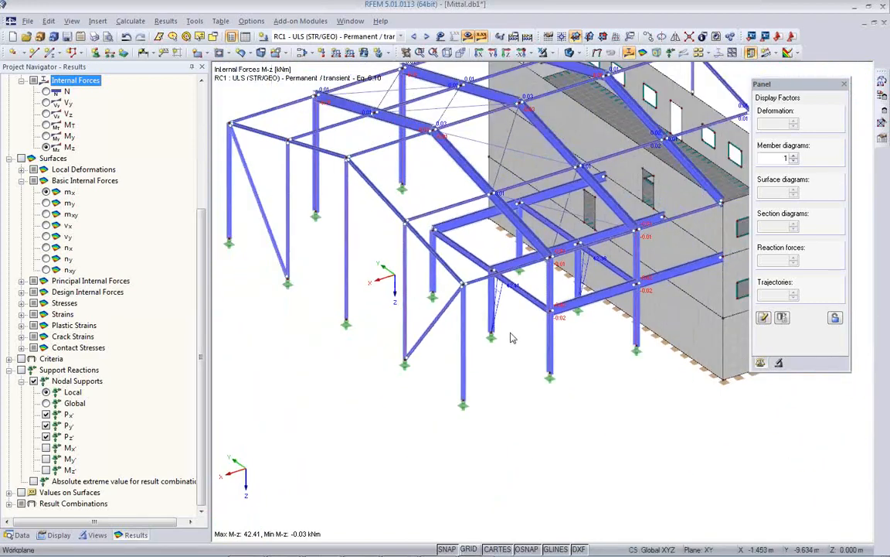
Display the RF-STEEL EC3 CA1 design results and open that module's cross-section list
{"action": "left_click", "coordinate": [401, 37]}
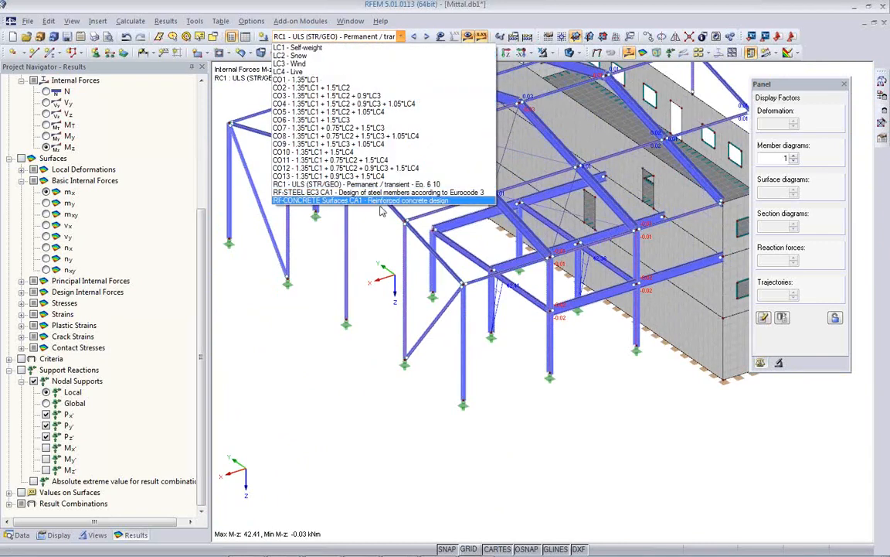
{"action": "left_click", "coordinate": [350, 192]}
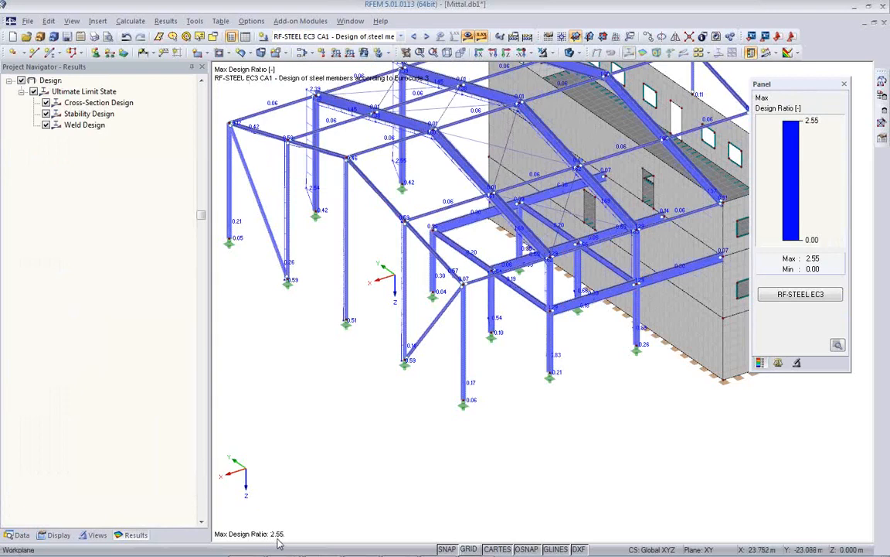
{"action": "left_click", "coordinate": [783, 298]}
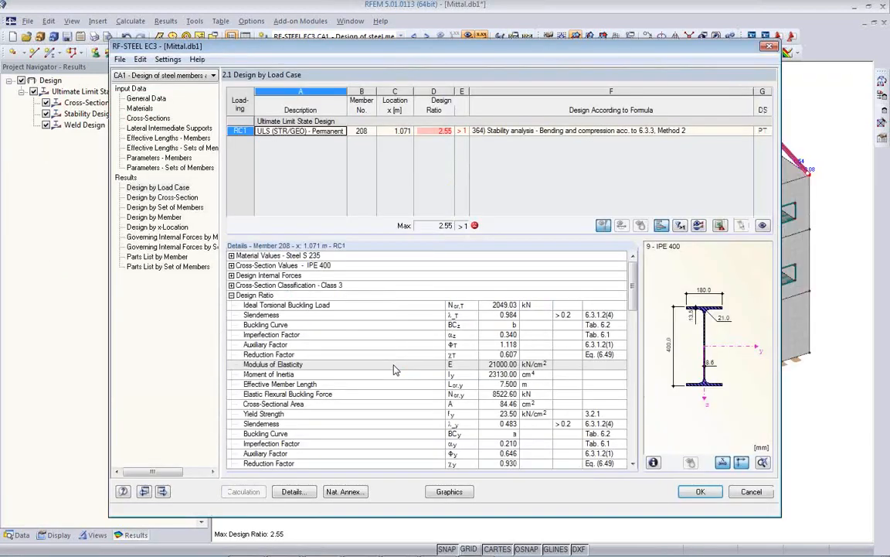
{"action": "left_click", "coordinate": [148, 118]}
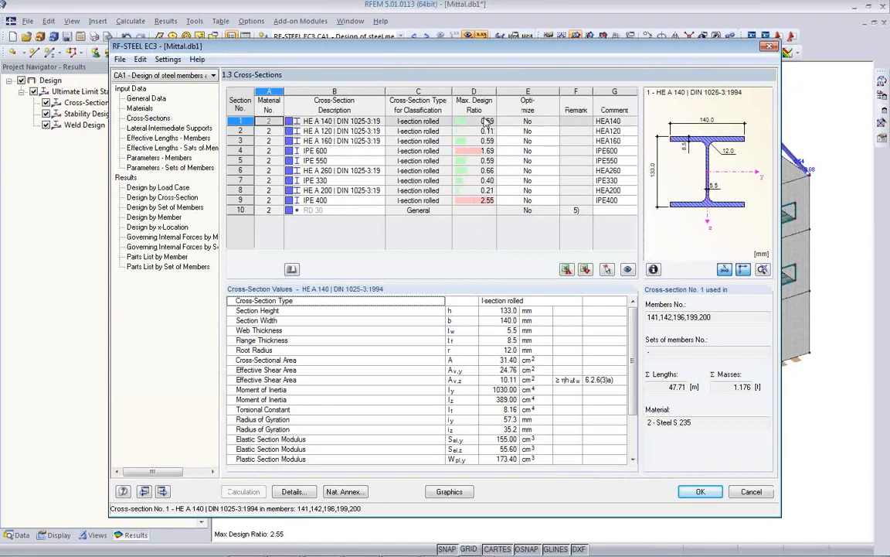
Examine in the model which members use each cross-section, going through the list from HE A 140 to IPE 400
{"action": "left_click", "coordinate": [365, 122]}
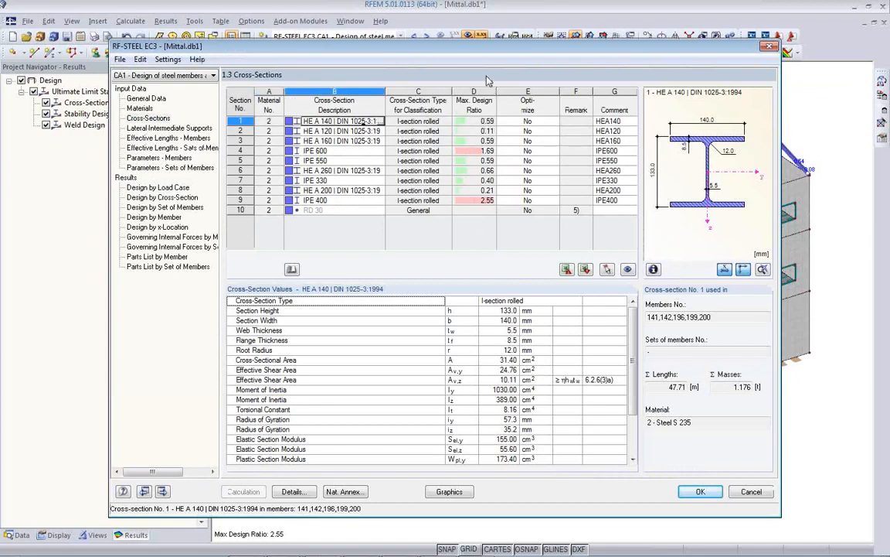
{"action": "left_click_drag", "start_coordinate": [487, 52], "coordinate": [505, 271]}
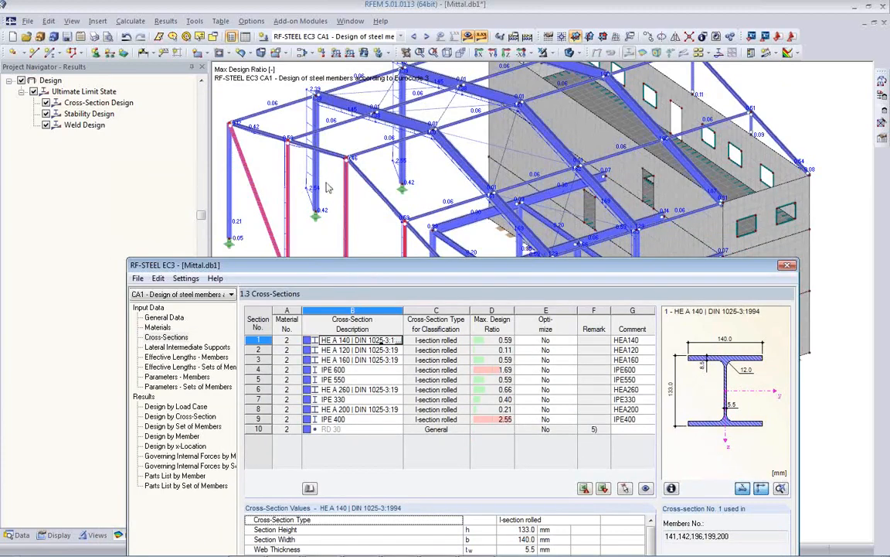
{"action": "left_click", "coordinate": [376, 352]}
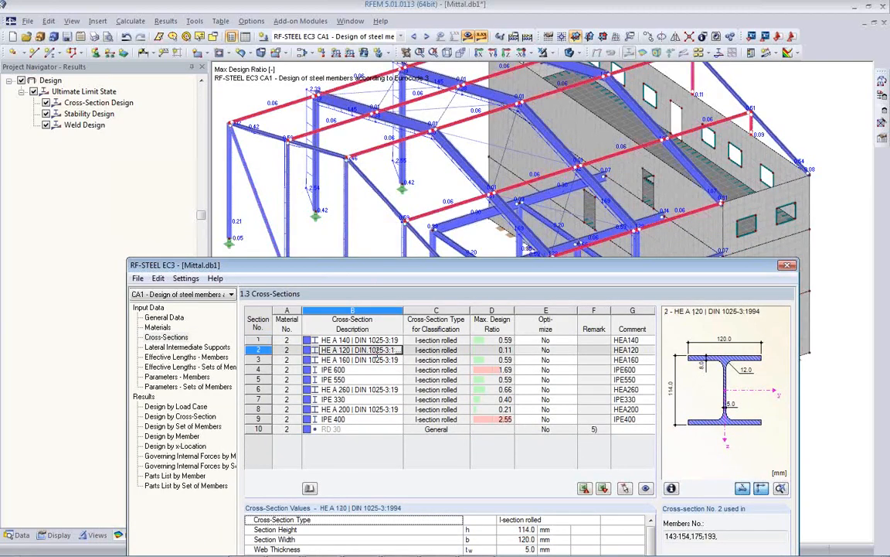
{"action": "left_click", "coordinate": [376, 360]}
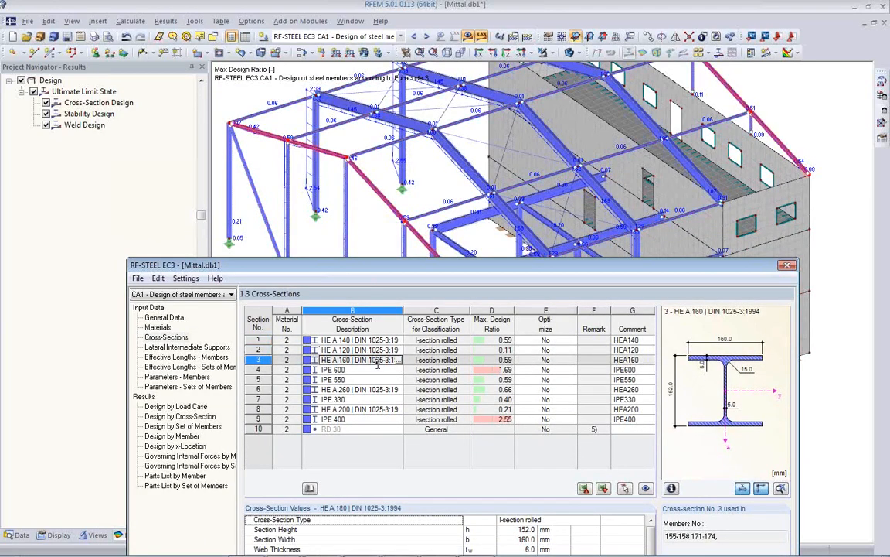
{"action": "left_click", "coordinate": [378, 369]}
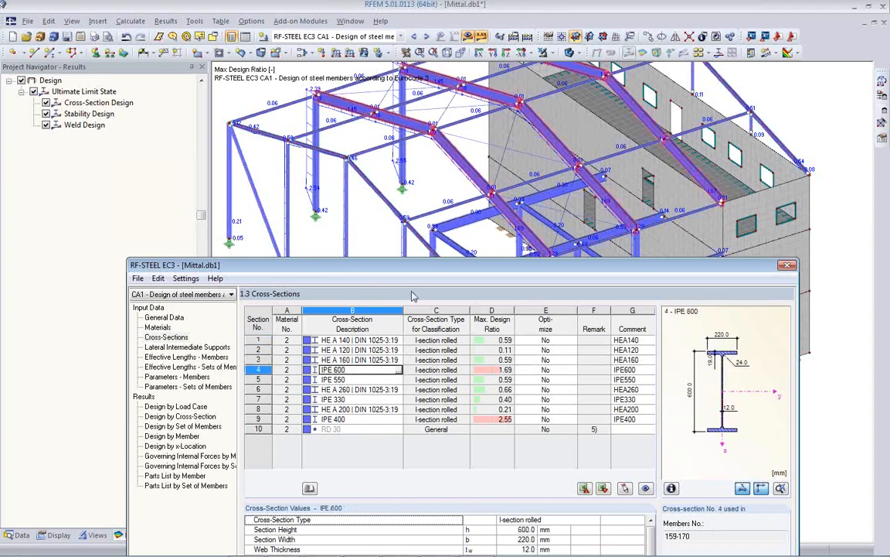
{"action": "left_click", "coordinate": [375, 380]}
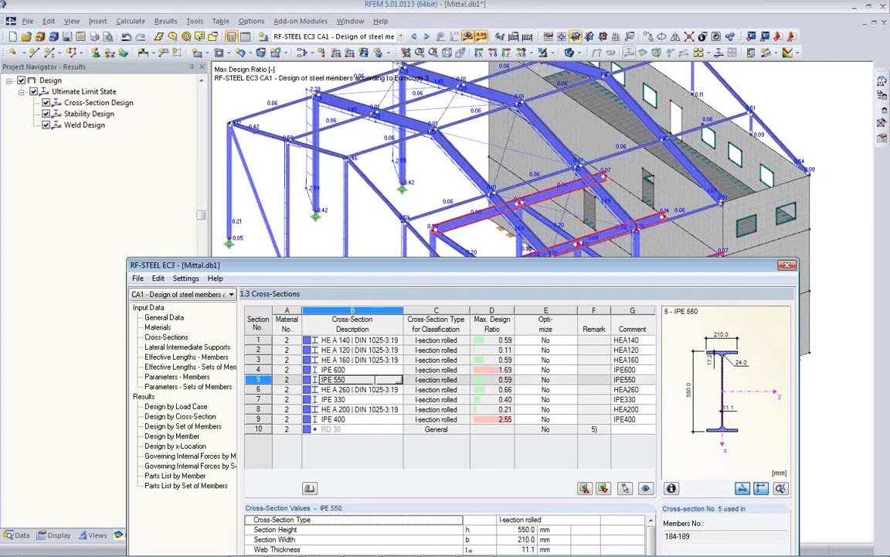
{"action": "left_click", "coordinate": [402, 391]}
{"action": "left_click", "coordinate": [387, 401]}
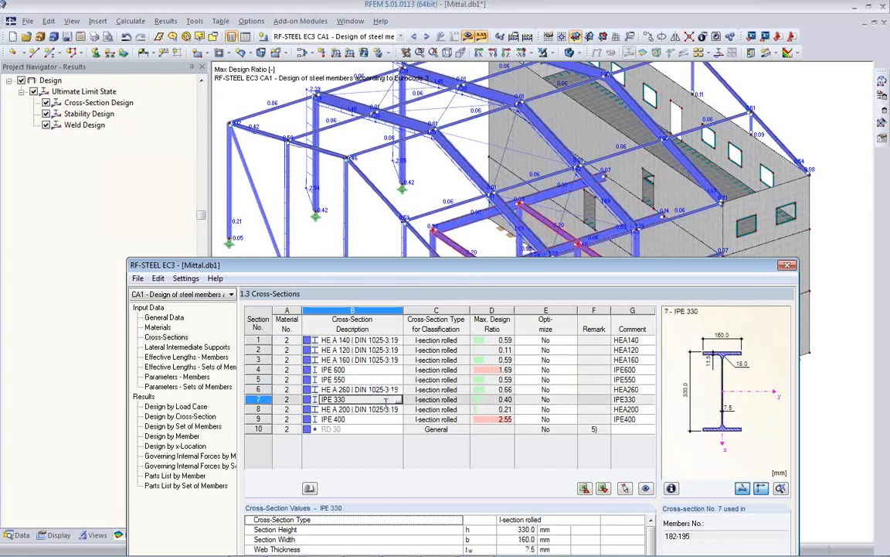
{"action": "left_click", "coordinate": [385, 409]}
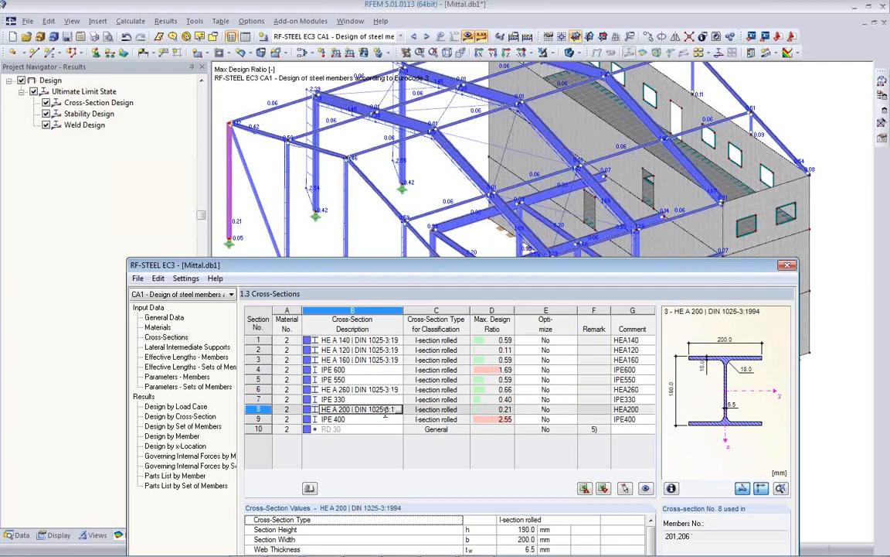
{"action": "left_click", "coordinate": [385, 419]}
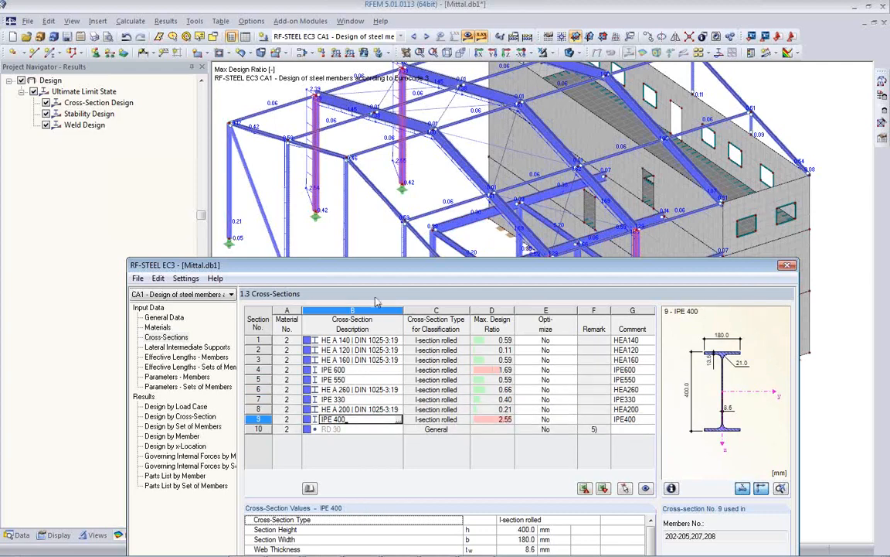
{"action": "left_click_drag", "start_coordinate": [381, 273], "coordinate": [393, 336]}
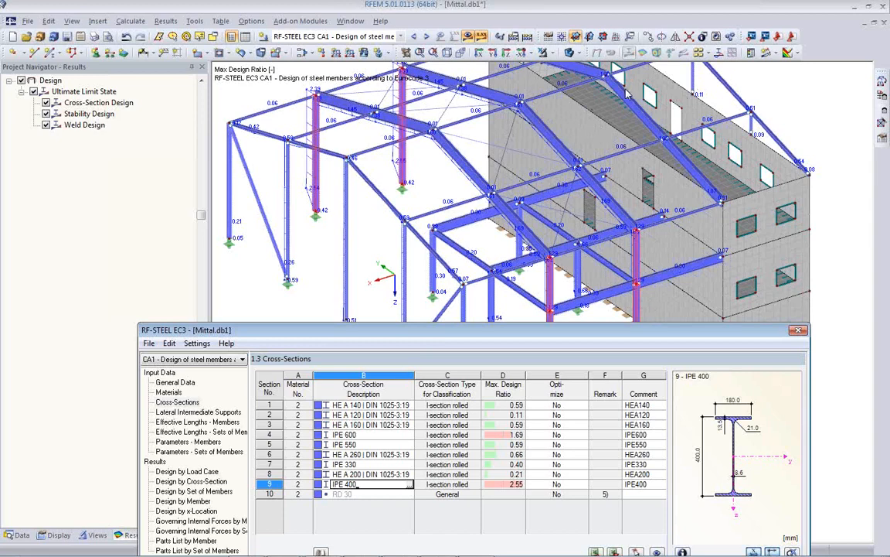
Set the optimization of cross-section 1, HE A 140, to From current row
{"action": "left_click_drag", "start_coordinate": [433, 334], "coordinate": [415, 147]}
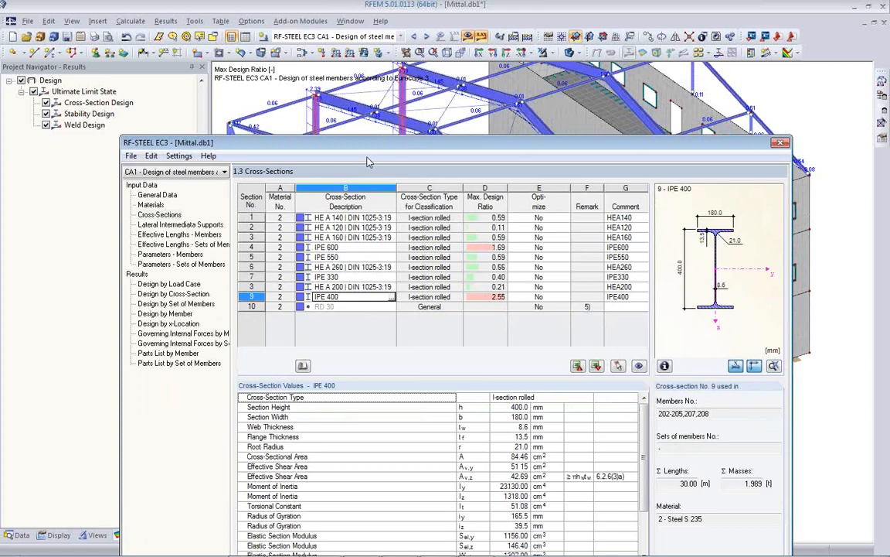
{"action": "left_click", "coordinate": [545, 217]}
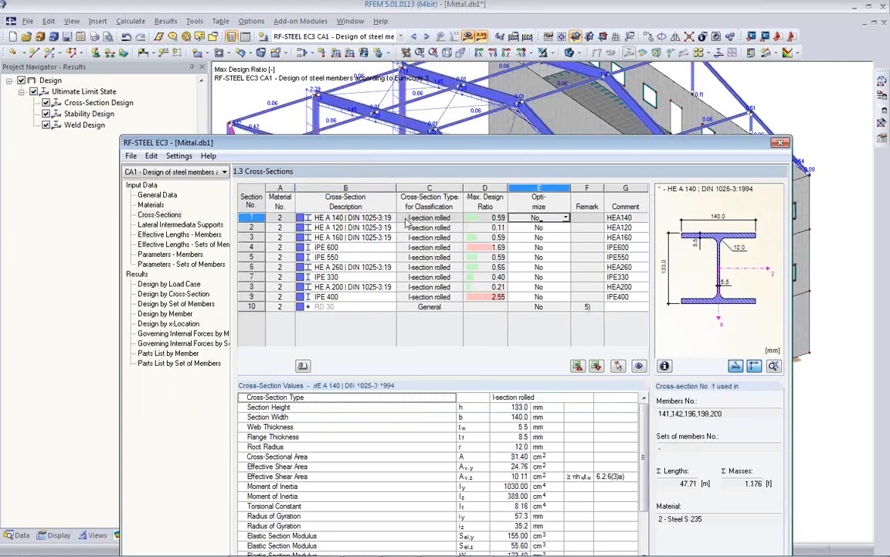
{"action": "left_click_drag", "start_coordinate": [402, 150], "coordinate": [399, 199]}
{"action": "left_click", "coordinate": [564, 268]}
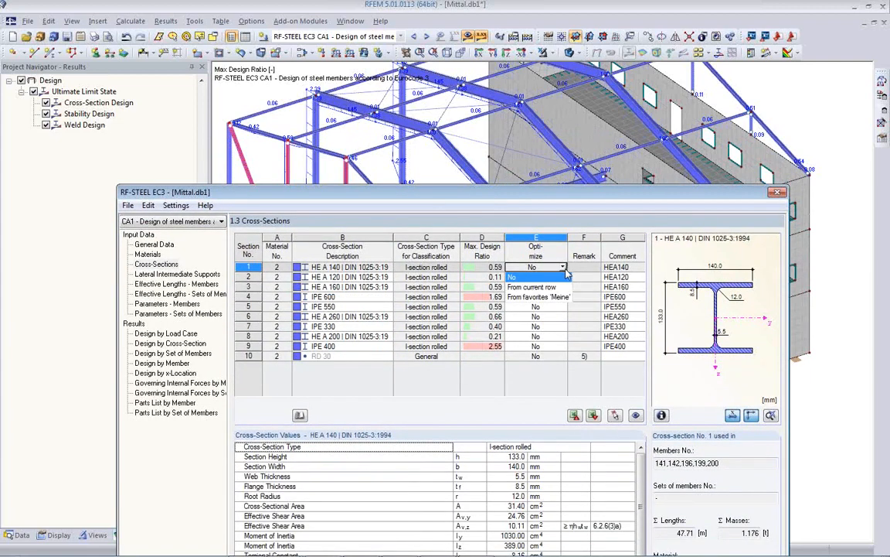
{"action": "left_click", "coordinate": [545, 278]}
Set the optimization of cross-section 3, HE A 160, to From current row
{"action": "left_click", "coordinate": [565, 278]}
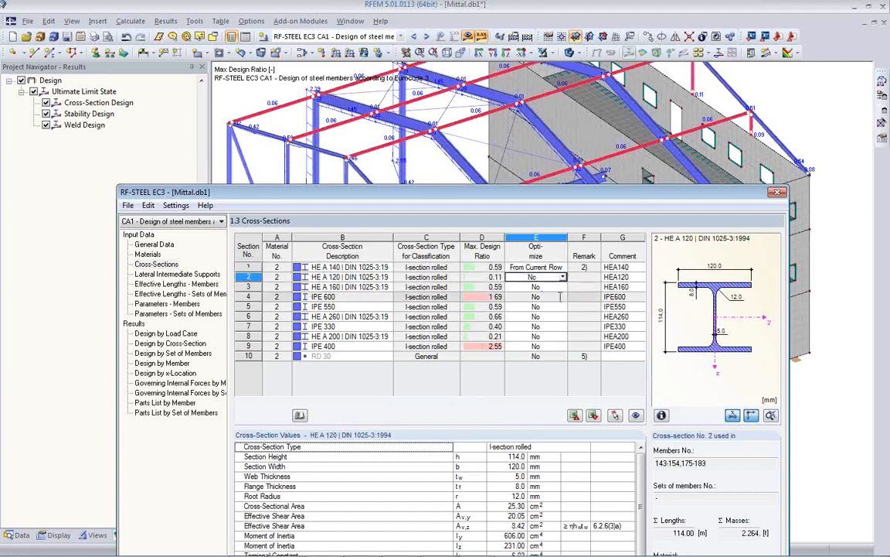
{"action": "left_click", "coordinate": [544, 287]}
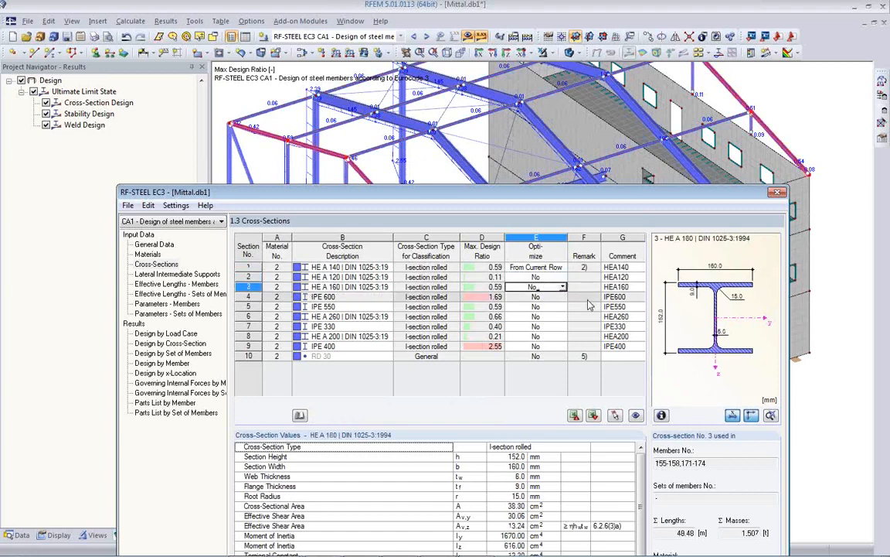
{"action": "left_click", "coordinate": [561, 287]}
{"action": "left_click", "coordinate": [552, 307]}
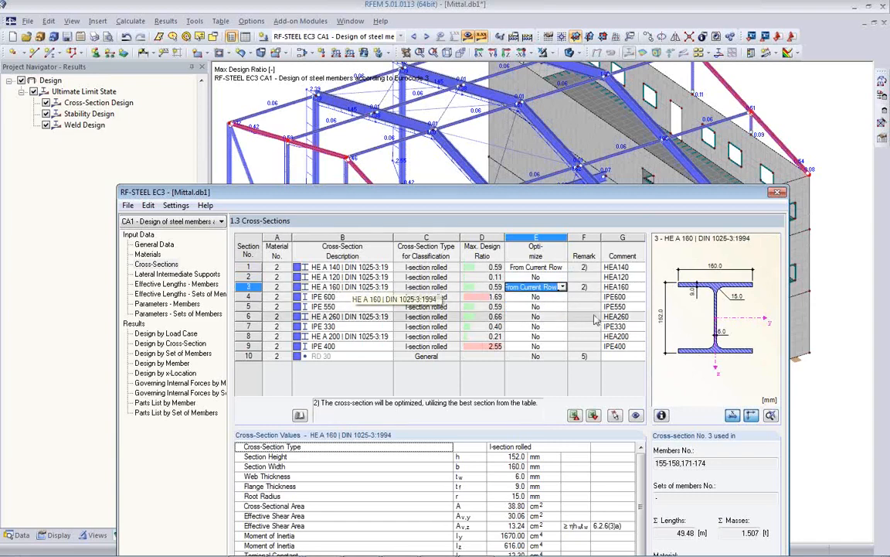
Set the optimization of cross-section 5, IPE 550, to From current row
{"action": "left_click", "coordinate": [545, 297]}
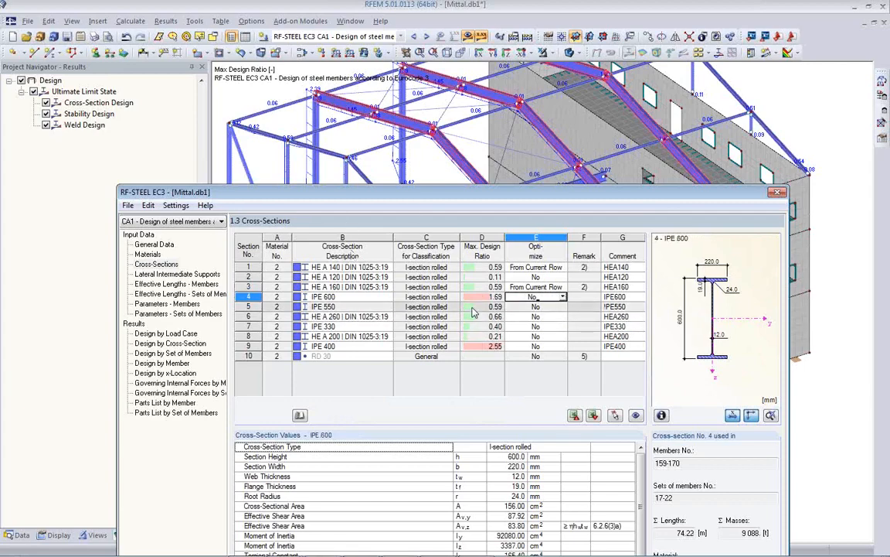
{"action": "left_click", "coordinate": [371, 307]}
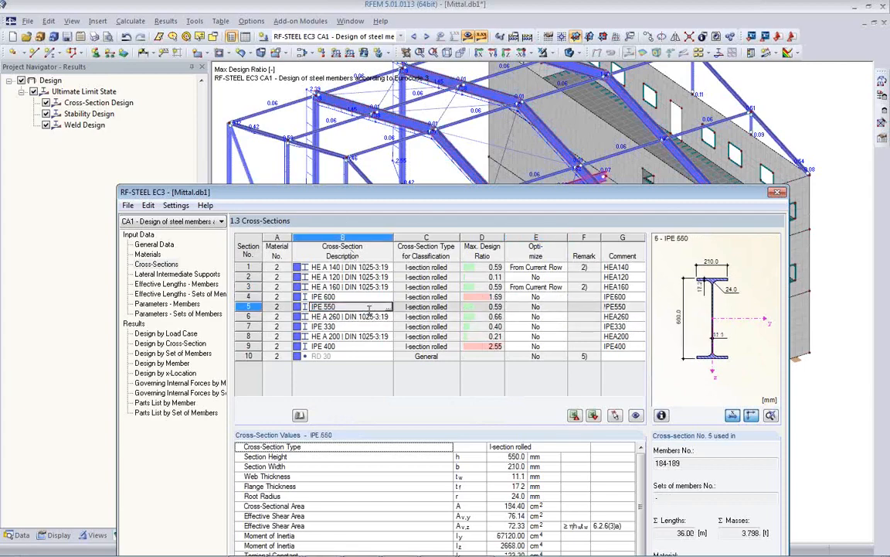
{"action": "mouse_move", "coordinate": [447, 191]}
{"action": "left_mouse_down"}
{"action": "mouse_move", "coordinate": [454, 245]}
{"action": "mouse_move", "coordinate": [453, 200]}
{"action": "left_mouse_up"}
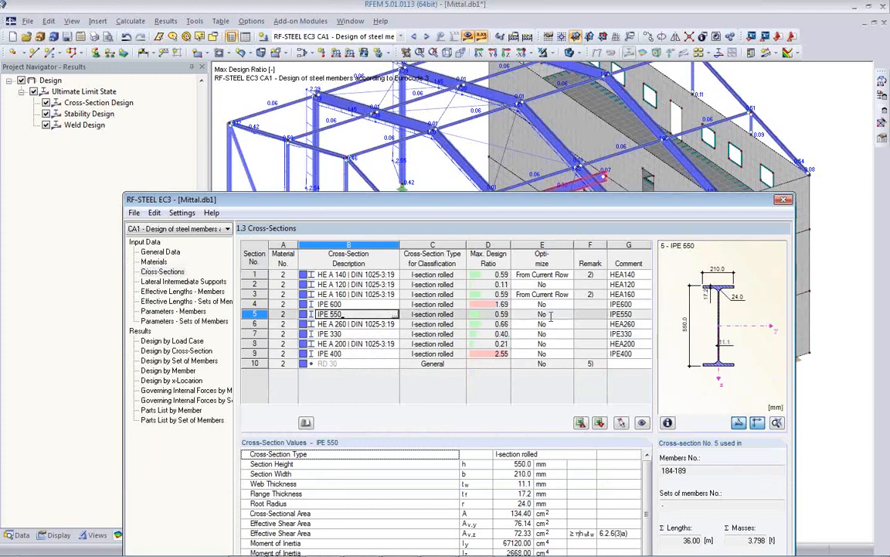
{"action": "left_click", "coordinate": [562, 314]}
{"action": "left_click", "coordinate": [570, 316]}
{"action": "left_click", "coordinate": [529, 334]}
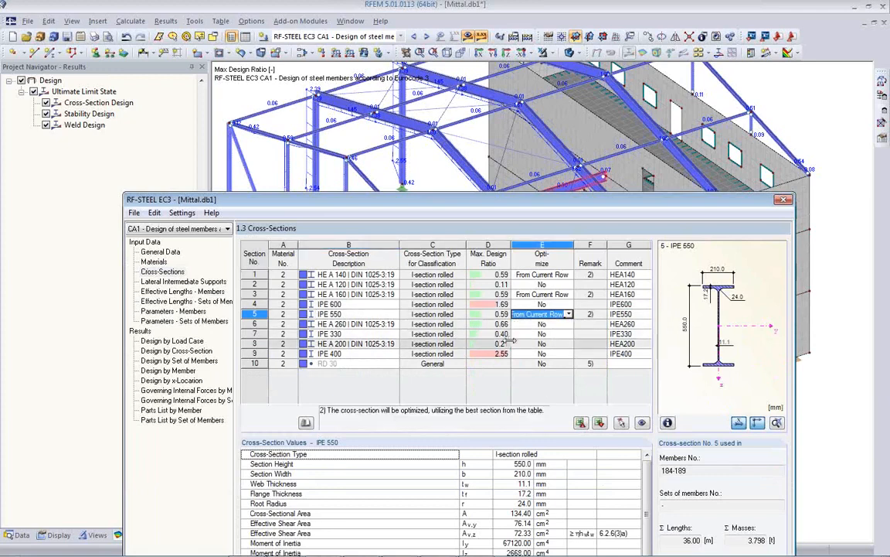
Check where cross-section 6, HE A 260, is used in the model and set its optimization to From current row
{"action": "left_click", "coordinate": [352, 323]}
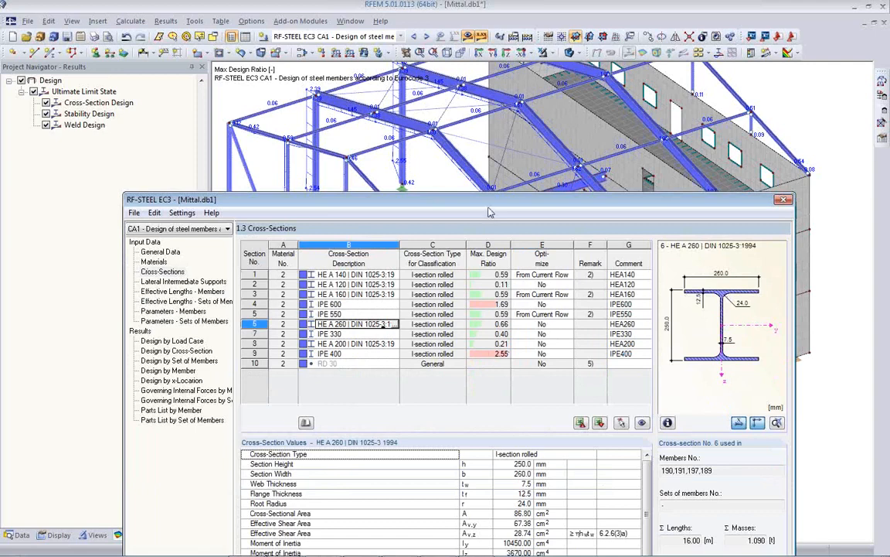
{"action": "left_click_drag", "start_coordinate": [490, 205], "coordinate": [490, 368]}
{"action": "left_click", "coordinate": [567, 488]}
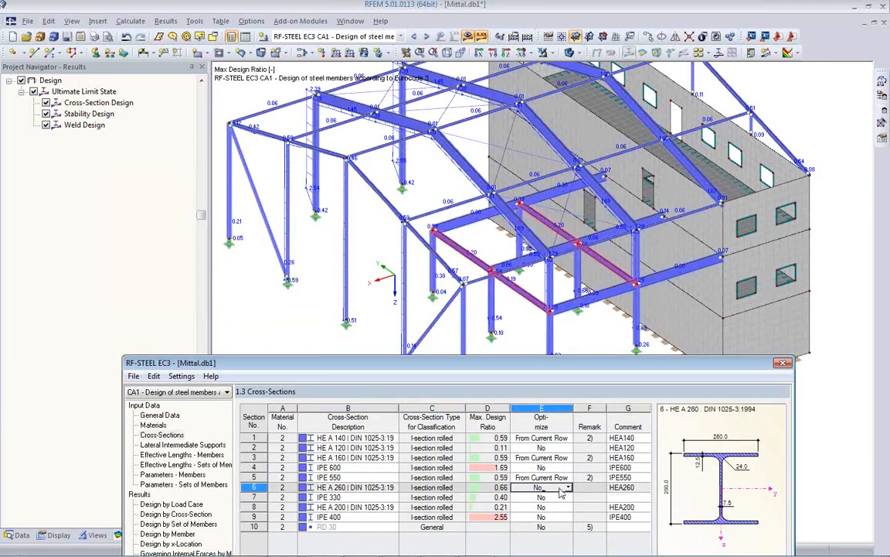
{"action": "left_click", "coordinate": [568, 488]}
{"action": "left_click", "coordinate": [541, 507]}
{"action": "key", "text": "Return"}
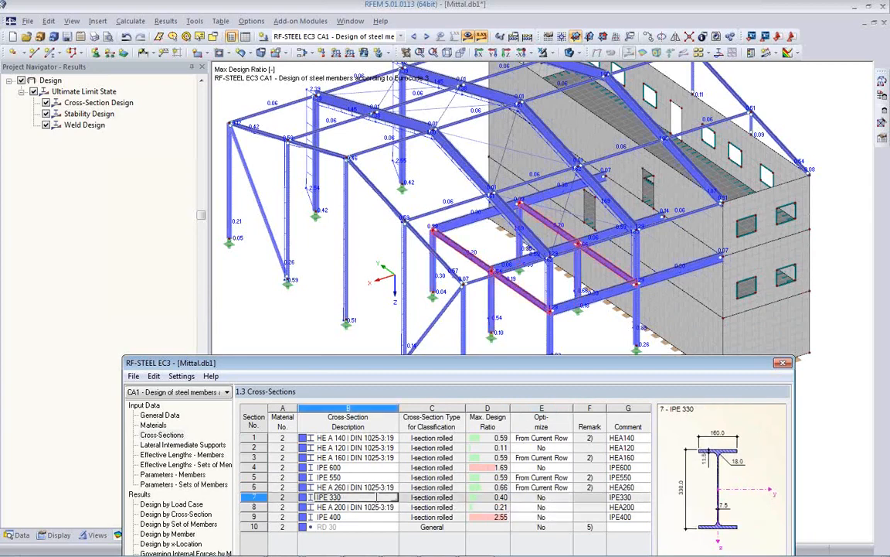
Set the optimization of cross-section 7, IPE 330, to From current row
{"action": "left_click", "coordinate": [567, 497]}
{"action": "left_click", "coordinate": [568, 497]}
{"action": "left_click", "coordinate": [541, 507]}
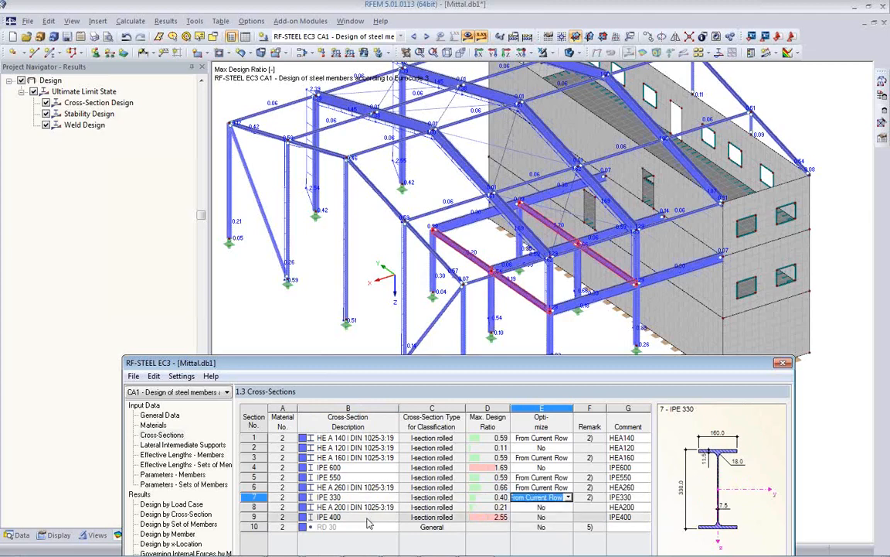
Set the optimization of cross-section 9, IPE 400, to From current row
{"action": "left_click", "coordinate": [360, 516]}
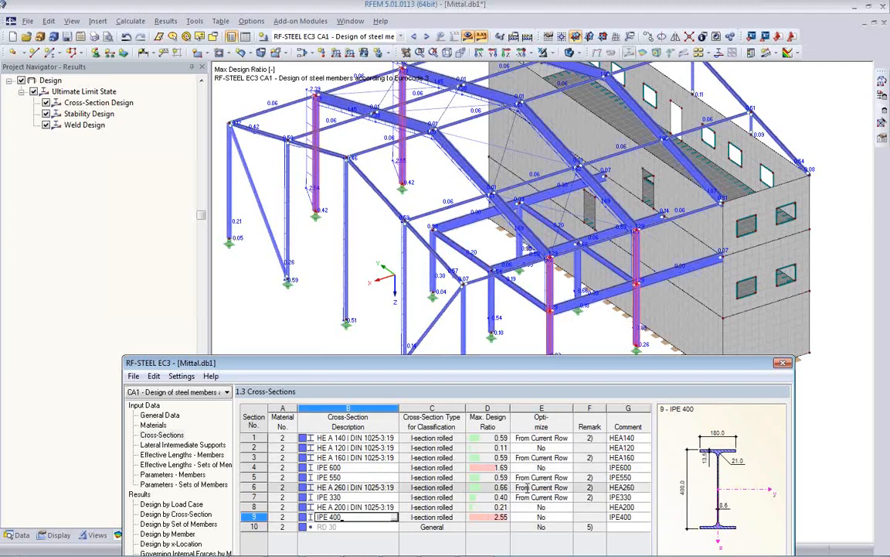
{"action": "left_click", "coordinate": [552, 517]}
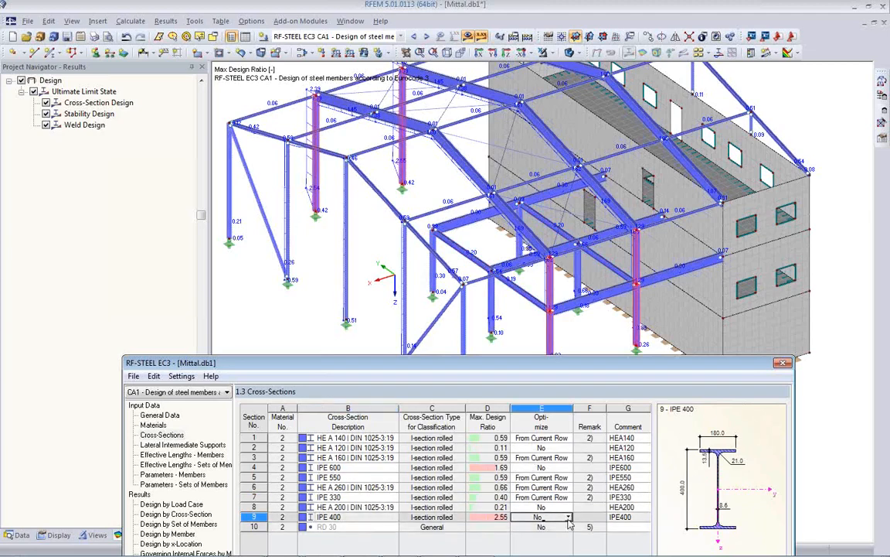
{"action": "left_click", "coordinate": [570, 517]}
{"action": "left_click", "coordinate": [541, 535]}
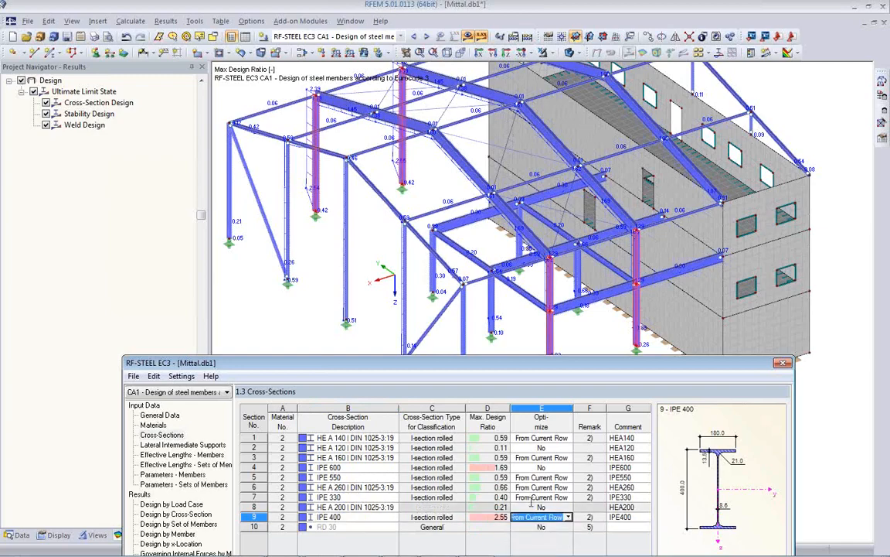
Run the RF-STEEL EC3 calculation with the selected cross-sections set to be optimized
{"action": "left_click_drag", "start_coordinate": [489, 366], "coordinate": [499, 193]}
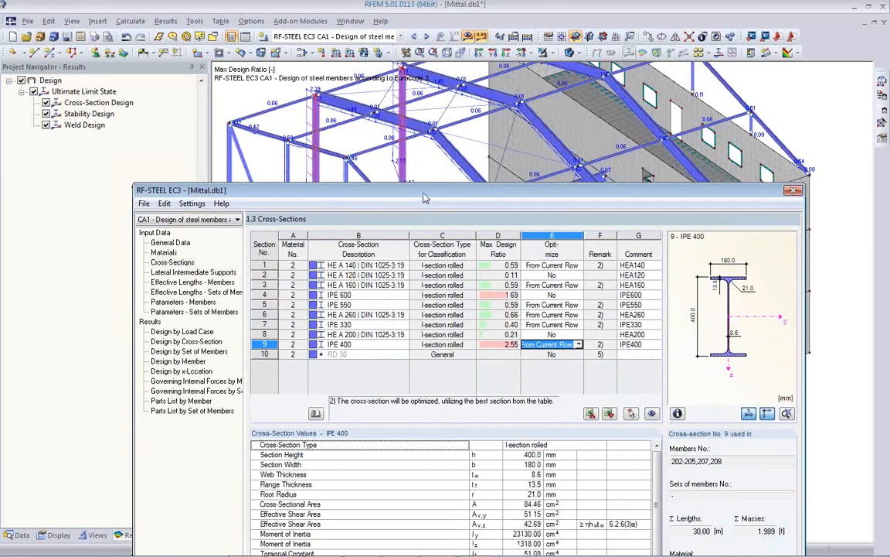
{"action": "left_click_drag", "start_coordinate": [424, 197], "coordinate": [398, 118]}
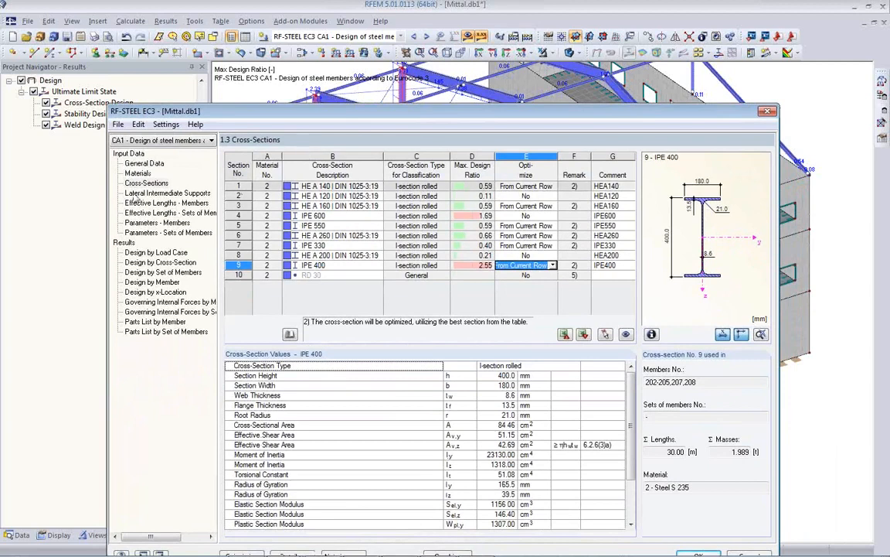
{"action": "right_click", "coordinate": [335, 258]}
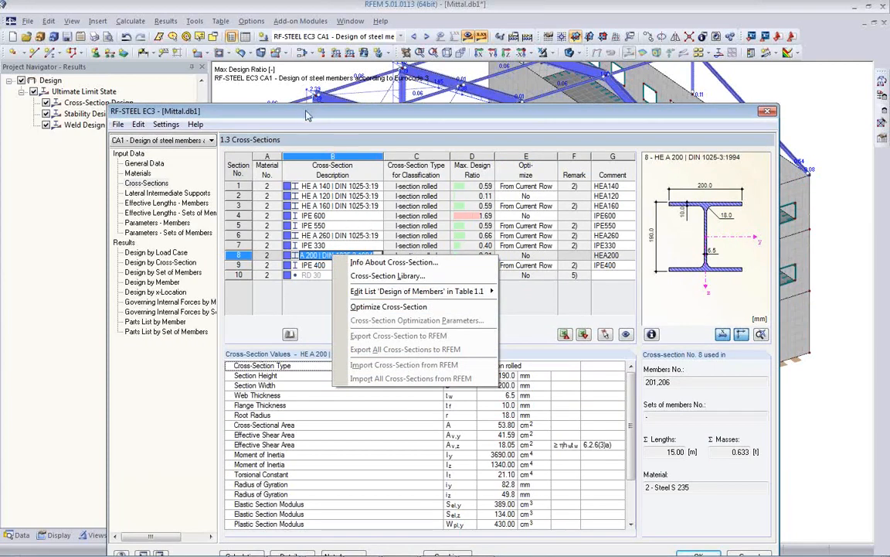
{"action": "left_click_drag", "start_coordinate": [306, 114], "coordinate": [301, 70]}
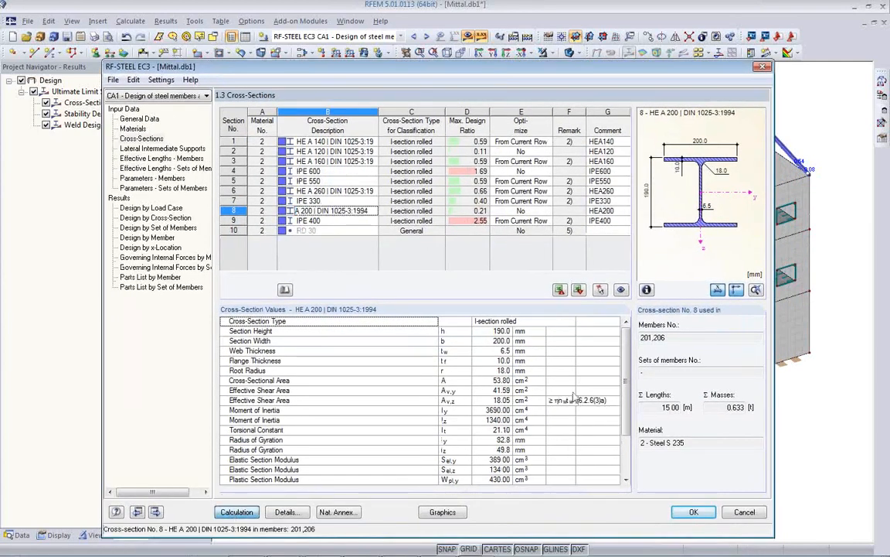
{"action": "left_click", "coordinate": [236, 512]}
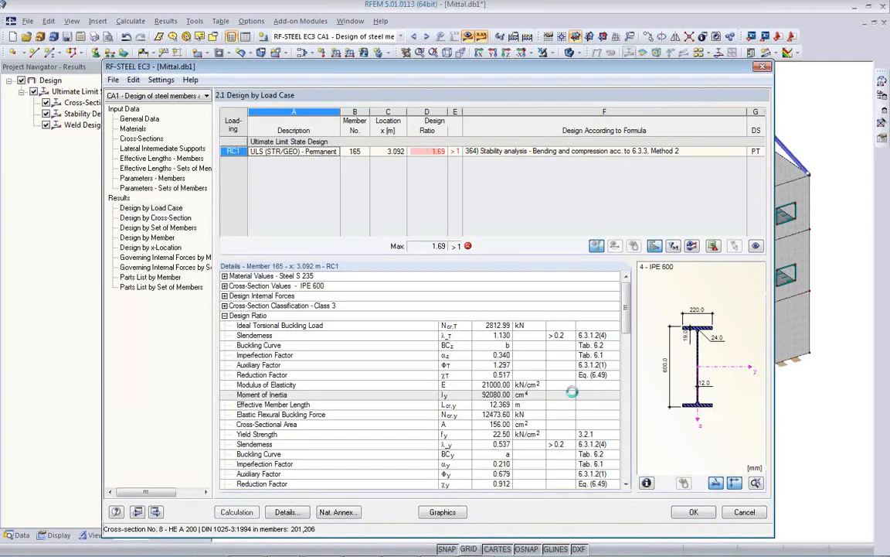
Examine the optimized cross-sections 3, 5, 6, 7 and 9, their design ratios and where they are used in the model
{"action": "left_click", "coordinate": [140, 139]}
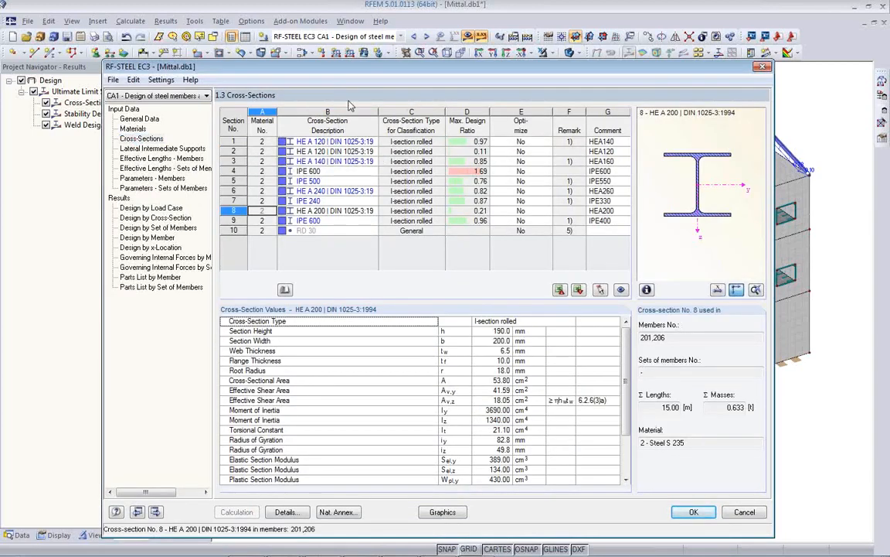
{"action": "left_click_drag", "start_coordinate": [318, 66], "coordinate": [328, 272]}
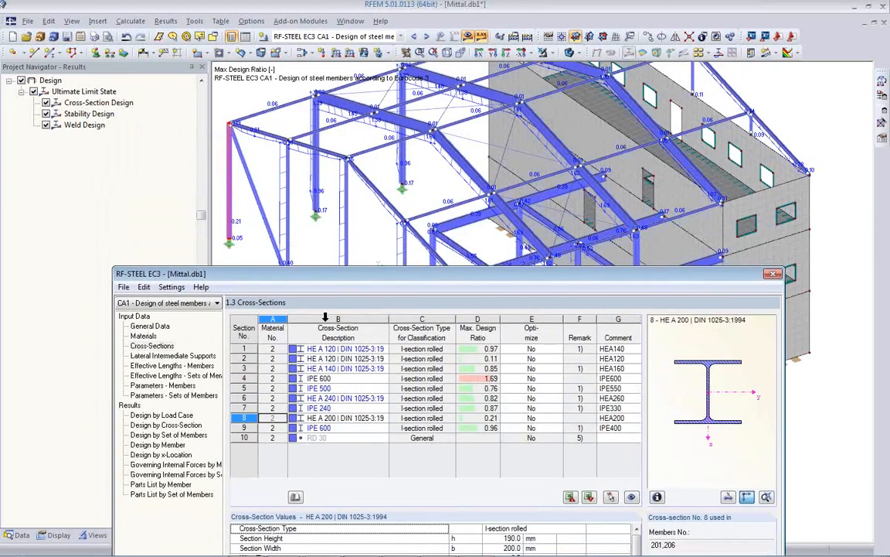
{"action": "left_click", "coordinate": [340, 369]}
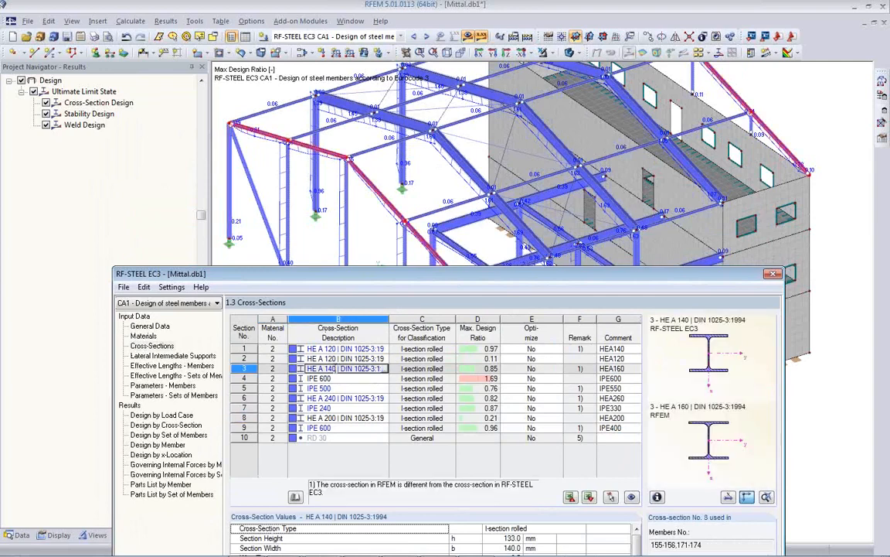
{"action": "left_click", "coordinate": [334, 388]}
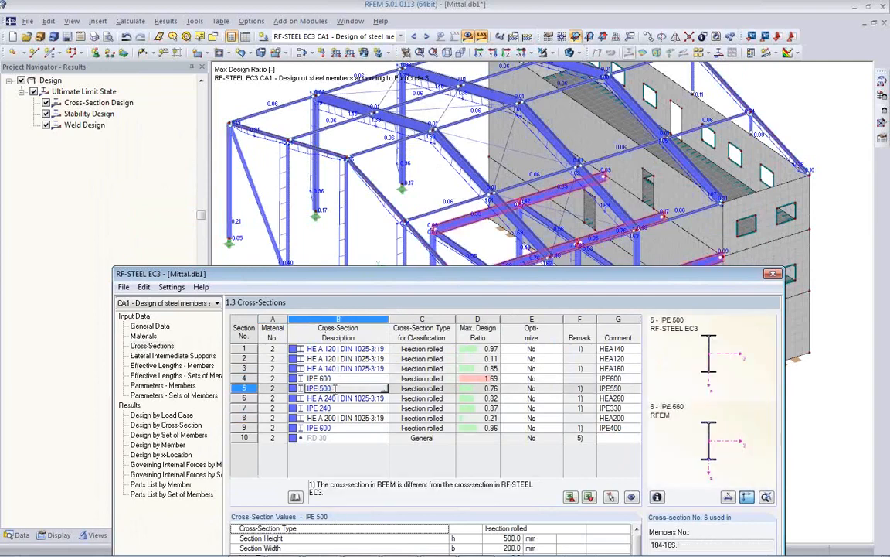
{"action": "left_click", "coordinate": [338, 398]}
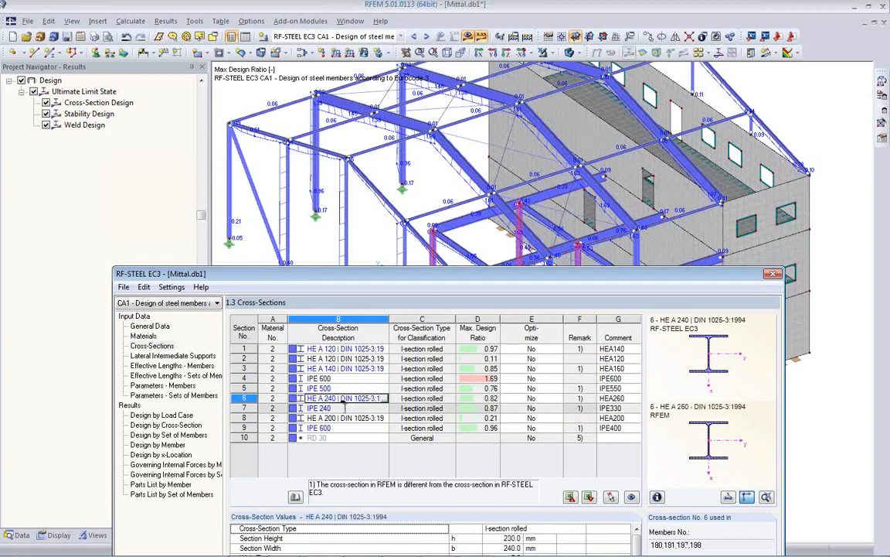
{"action": "left_click", "coordinate": [343, 408]}
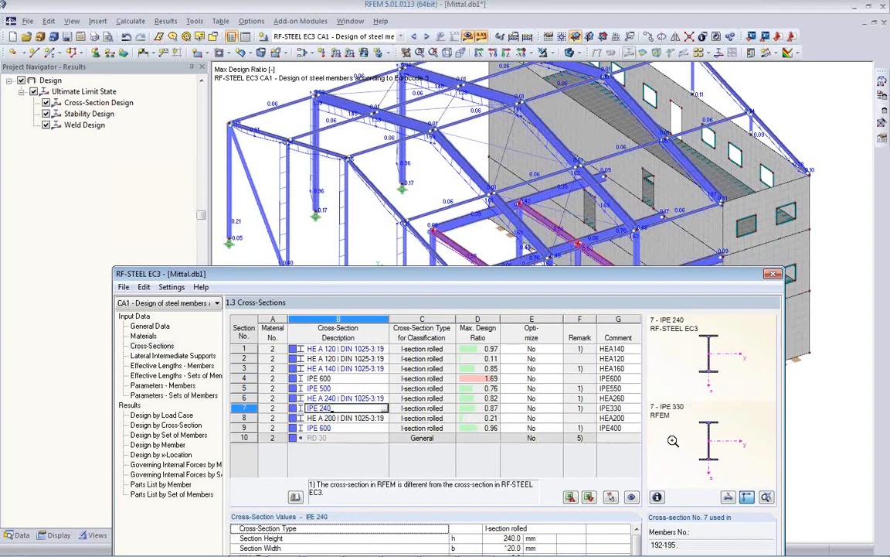
{"action": "left_click", "coordinate": [345, 428]}
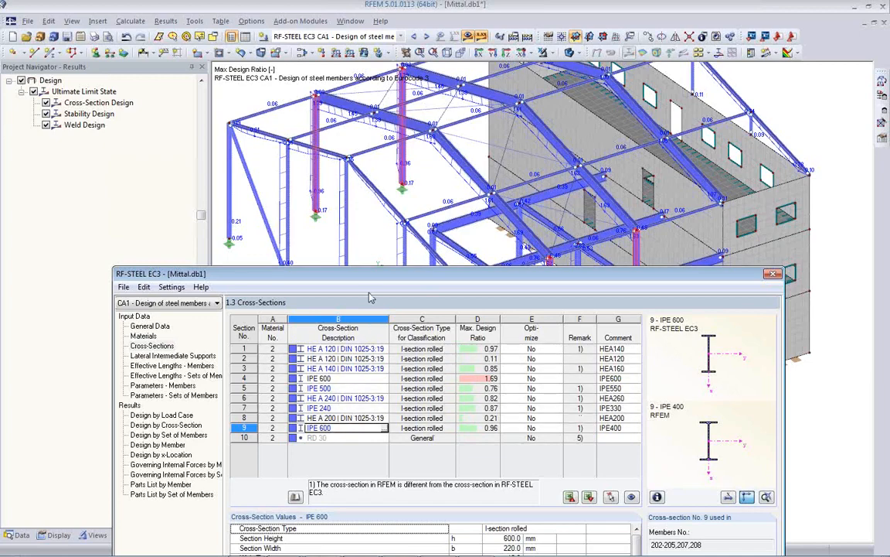
Export all cross-sections to RFEM, accept deleting the results, and close the steel design module keeping the changes
{"action": "left_click_drag", "start_coordinate": [372, 278], "coordinate": [381, 137]}
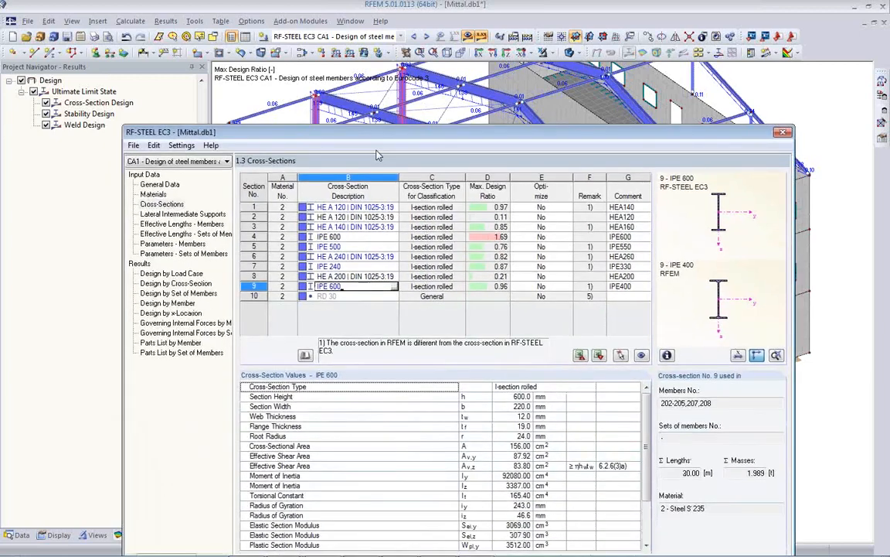
{"action": "right_click", "coordinate": [352, 218]}
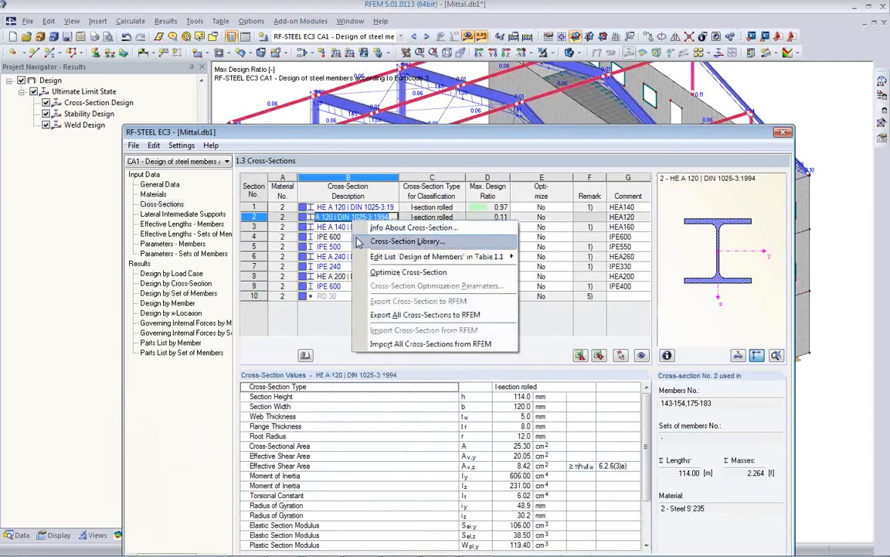
{"action": "left_click", "coordinate": [396, 315]}
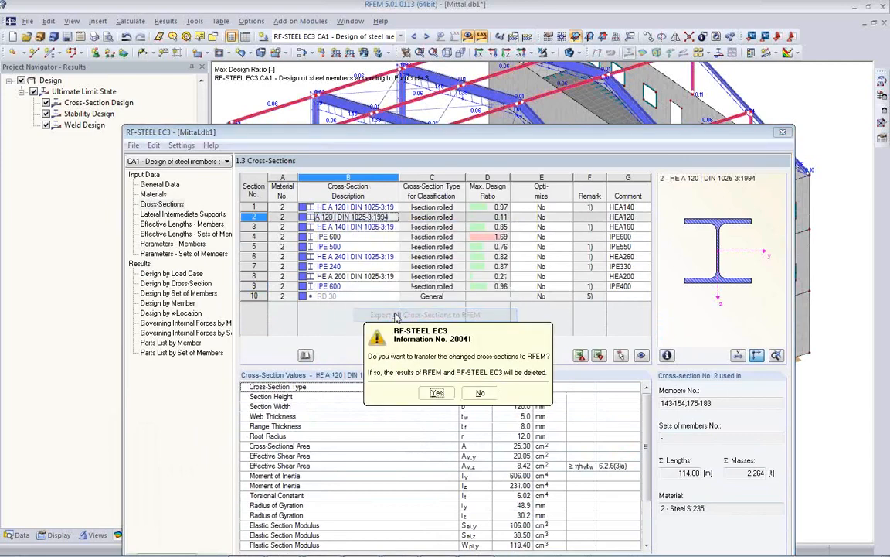
{"action": "left_click", "coordinate": [438, 394]}
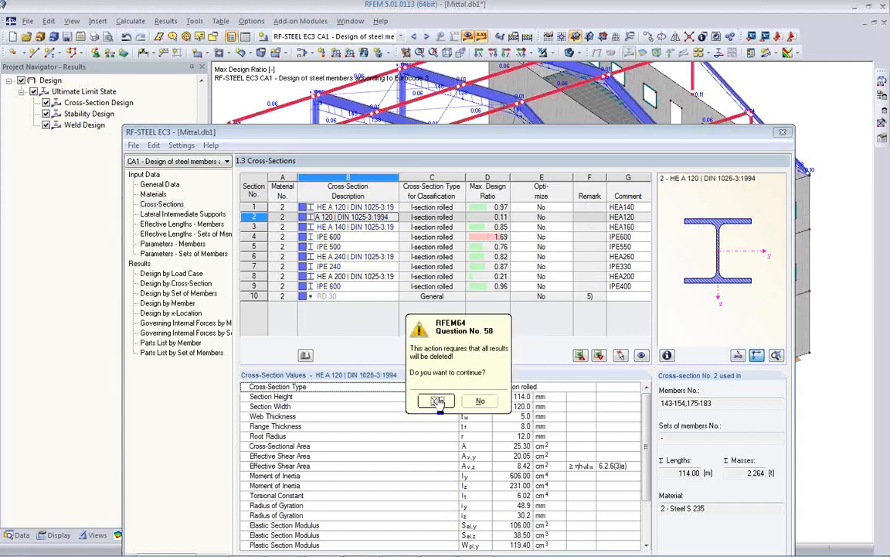
{"action": "left_click", "coordinate": [438, 400]}
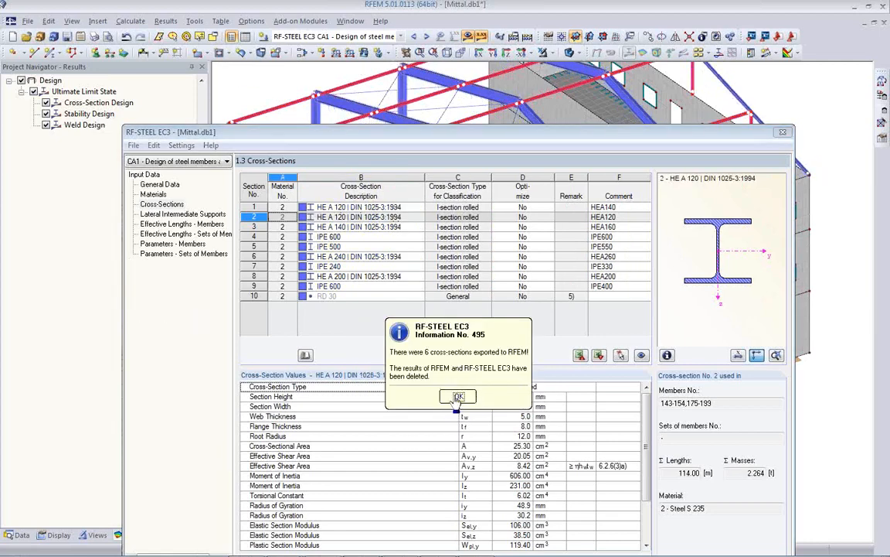
{"action": "left_click", "coordinate": [458, 396]}
{"action": "left_click_drag", "start_coordinate": [476, 133], "coordinate": [389, 65]}
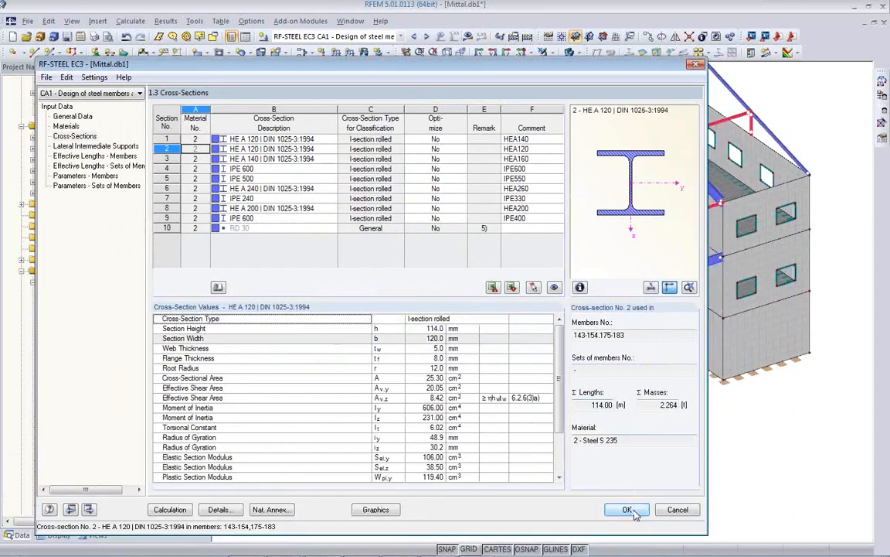
{"action": "left_click", "coordinate": [632, 512]}
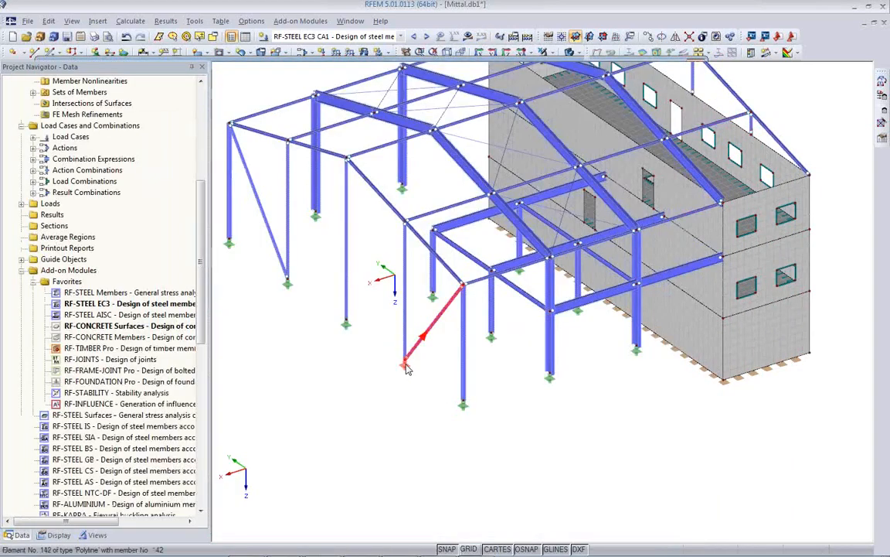
Display the whole hall model as a wireframe, viewed so that the inner frames and column tops are accessible
{"action": "middle_click_drag", "start_coordinate": [406, 362], "coordinate": [464, 193], "text": "ctrl"}
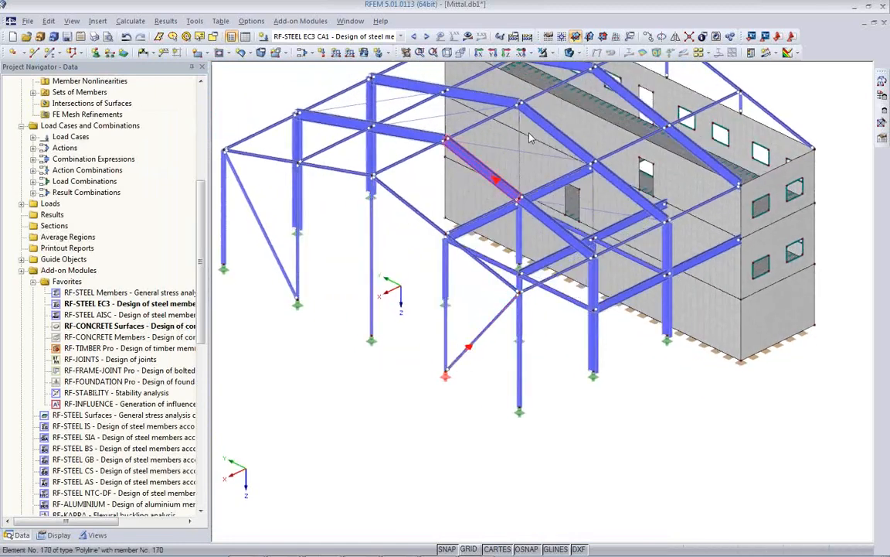
{"action": "left_click", "coordinate": [543, 55]}
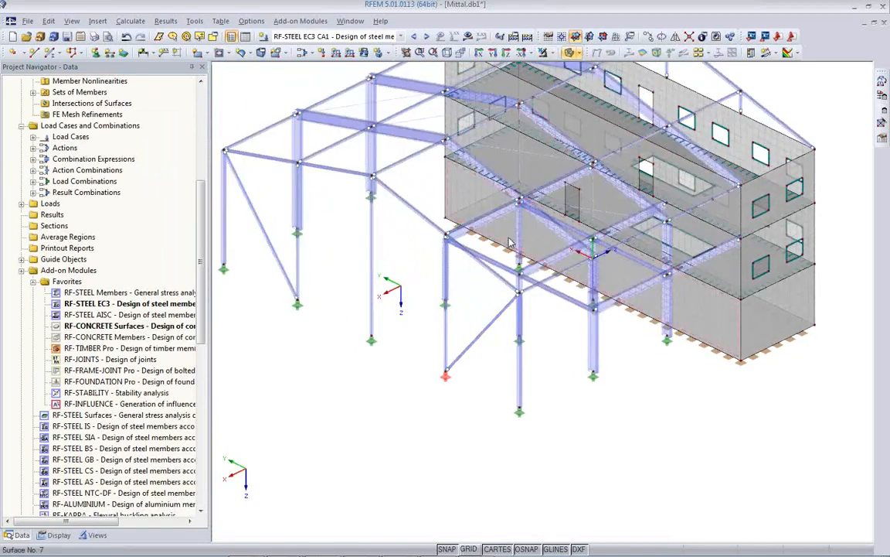
{"action": "left_click", "coordinate": [572, 53]}
{"action": "middle_click_drag", "start_coordinate": [447, 184], "coordinate": [279, 325], "text": "ctrl"}
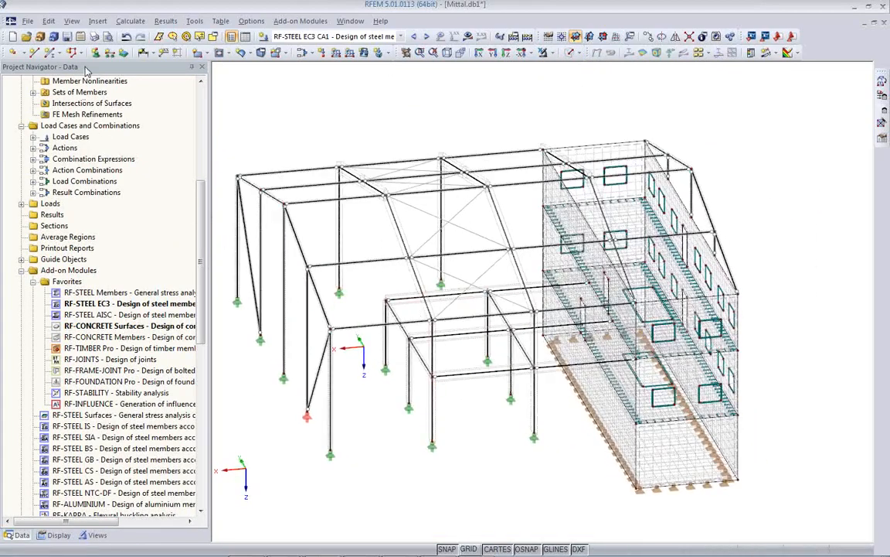
Add two beam members extending the inner HE A 240 columns up to the roof frames, adopting the existing column's section and -90° rotation
{"action": "left_click", "coordinate": [35, 53]}
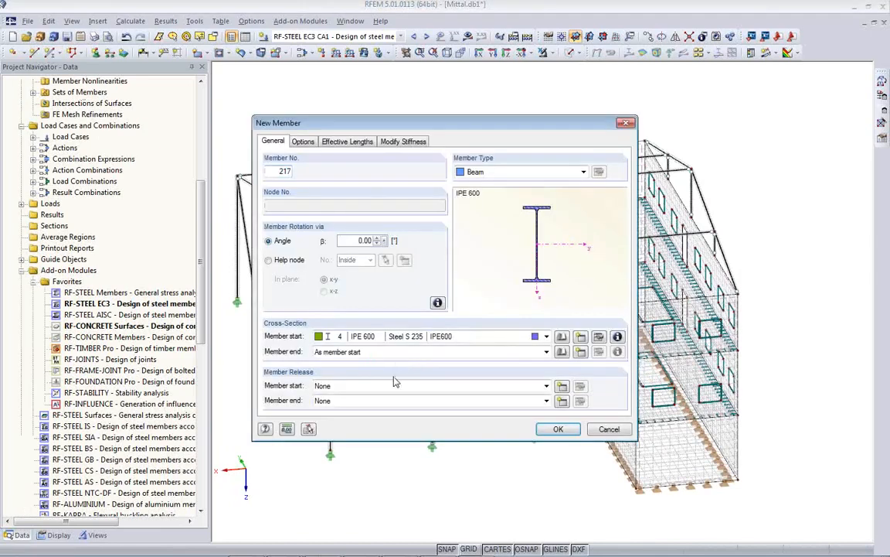
{"action": "left_click", "coordinate": [309, 429]}
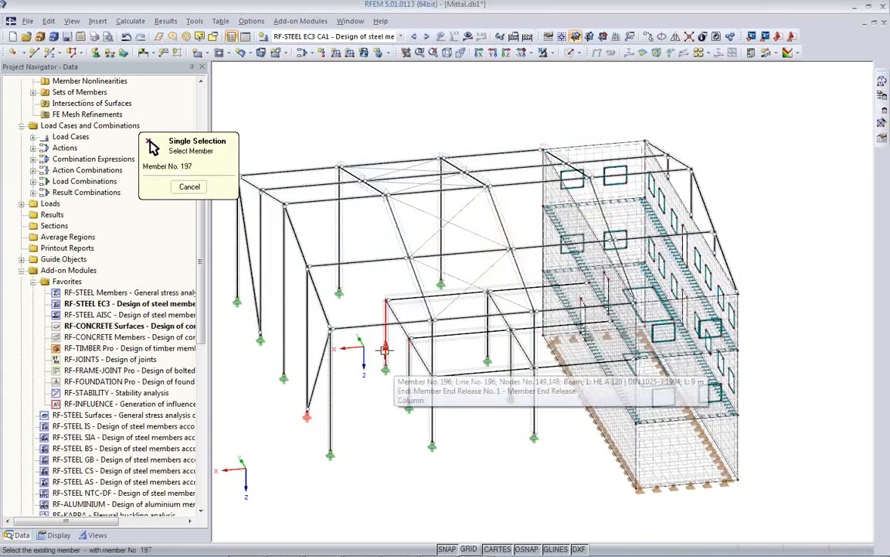
{"action": "left_click", "coordinate": [384, 350]}
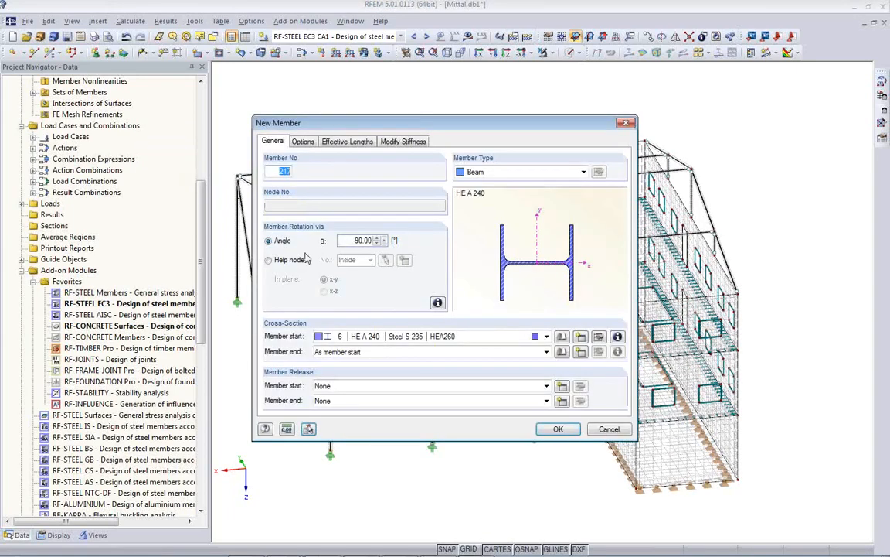
{"action": "left_click", "coordinate": [558, 429]}
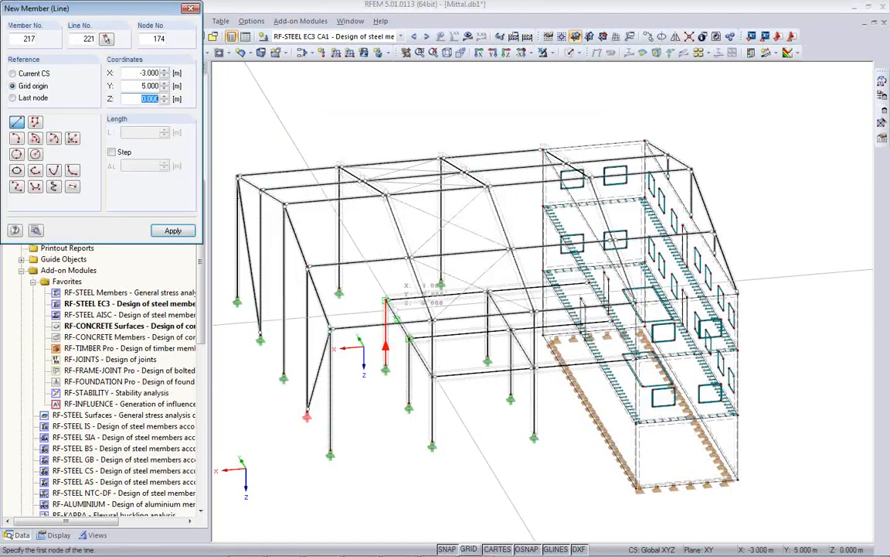
{"action": "left_click", "coordinate": [385, 196]}
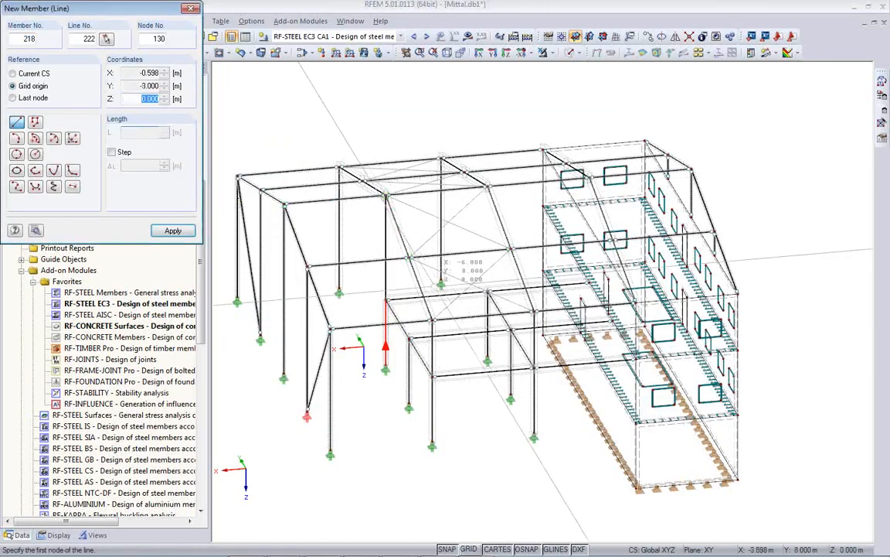
{"action": "left_click", "coordinate": [487, 187]}
{"action": "key", "text": "Escape"}
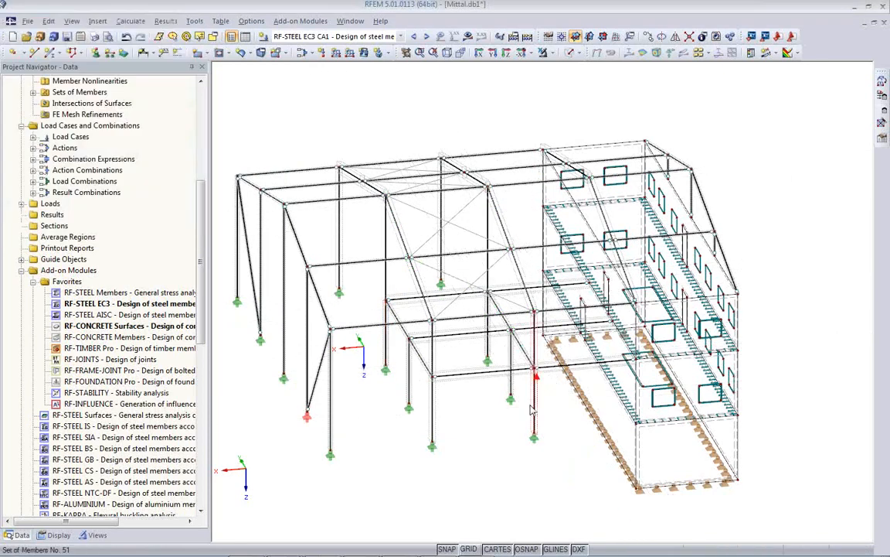
Copy the short vertical gable member below the roof bend once, displaced 6 m in X to the neighbouring roof frame
{"action": "left_click", "coordinate": [692, 199]}
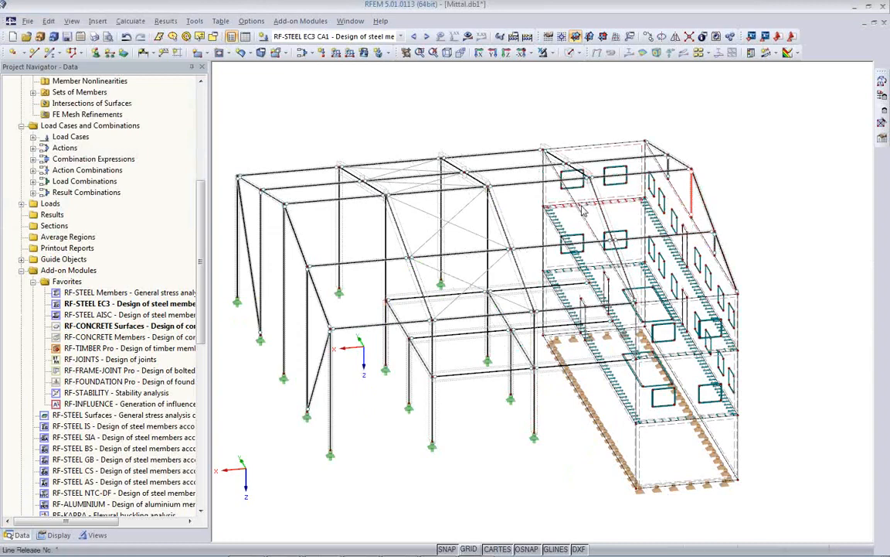
{"action": "left_click", "coordinate": [584, 36]}
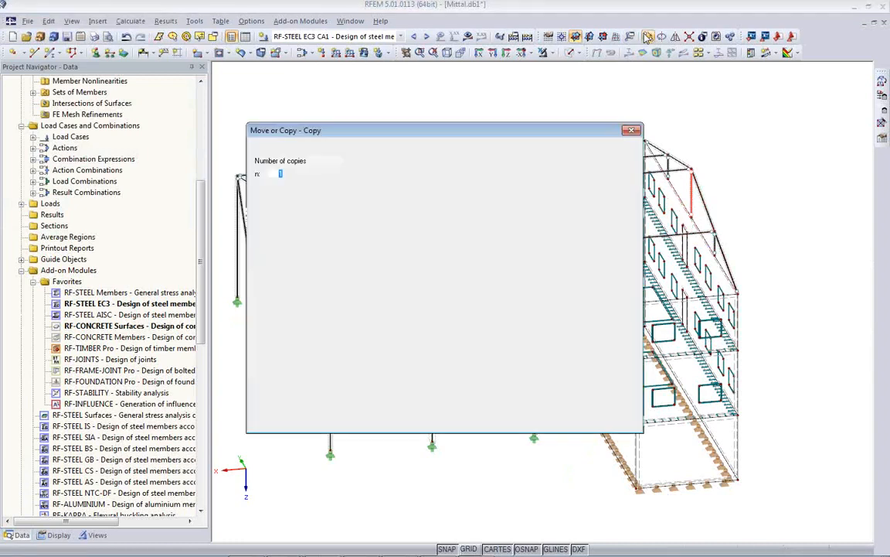
{"action": "left_click", "coordinate": [357, 291]}
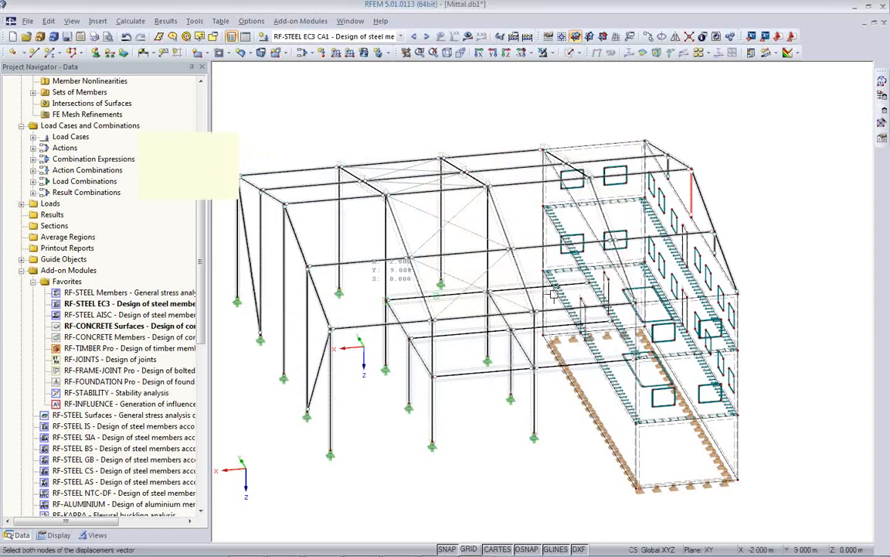
{"action": "left_click", "coordinate": [693, 168]}
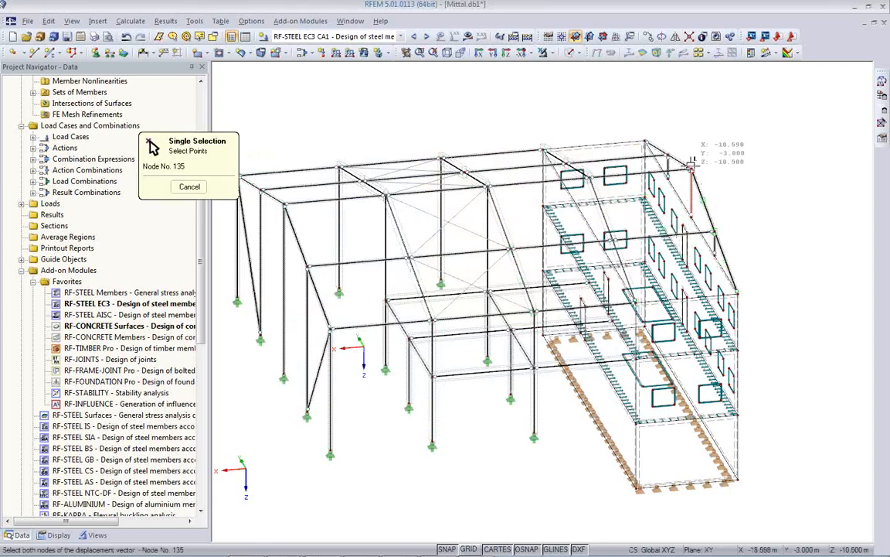
{"action": "left_click", "coordinate": [589, 178]}
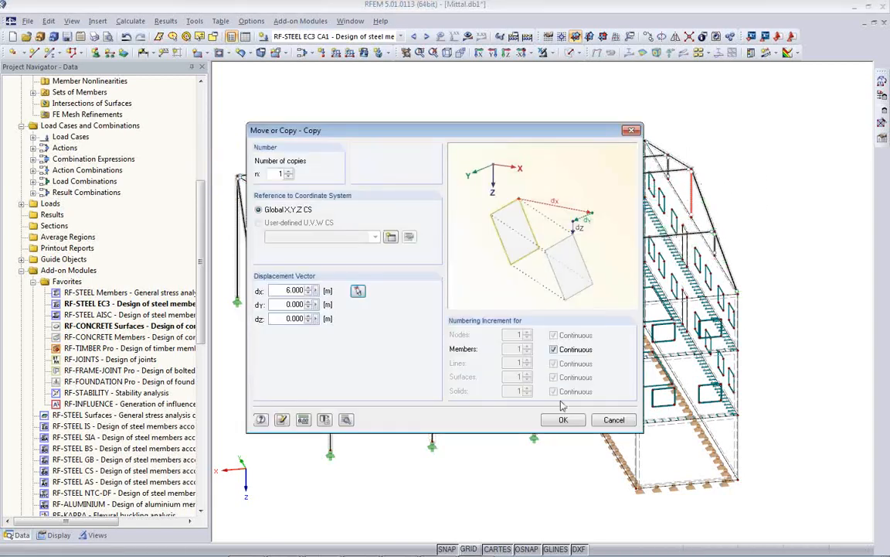
{"action": "left_click", "coordinate": [562, 419]}
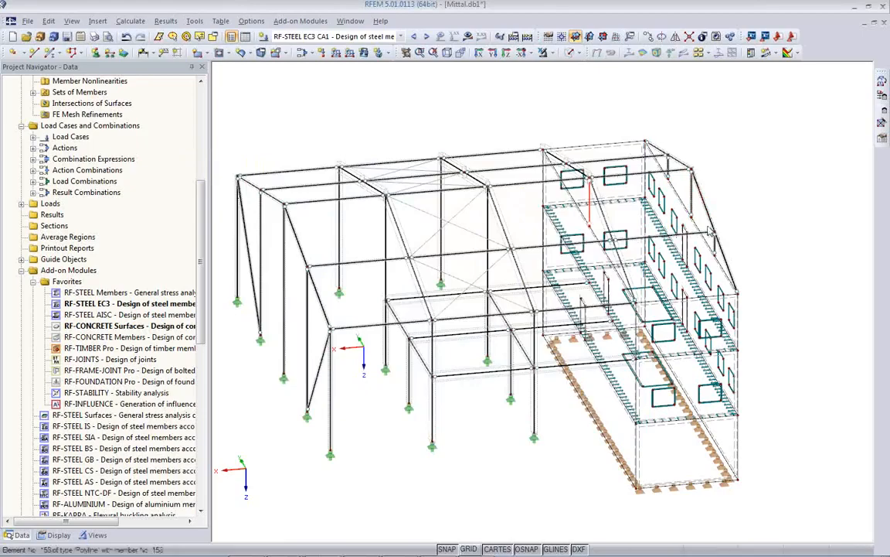
Assign member release 1 (Local) to the member end of the two new HE A 240 column extensions under the roof frames
{"action": "middle_click_drag", "start_coordinate": [541, 259], "coordinate": [752, 249], "text": "ctrl"}
{"action": "scroll", "coordinate": [453, 257], "scroll_direction": "up", "scroll_amount": 3}
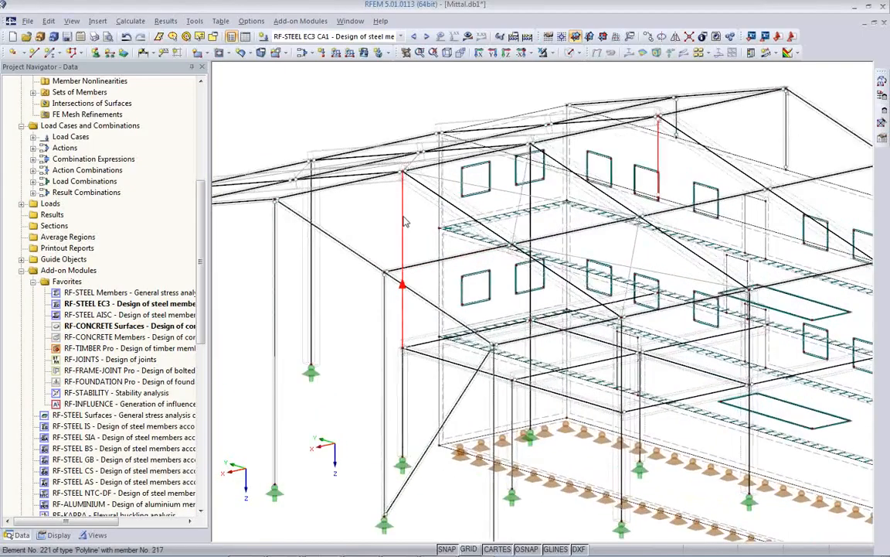
{"action": "double_click", "coordinate": [532, 208]}
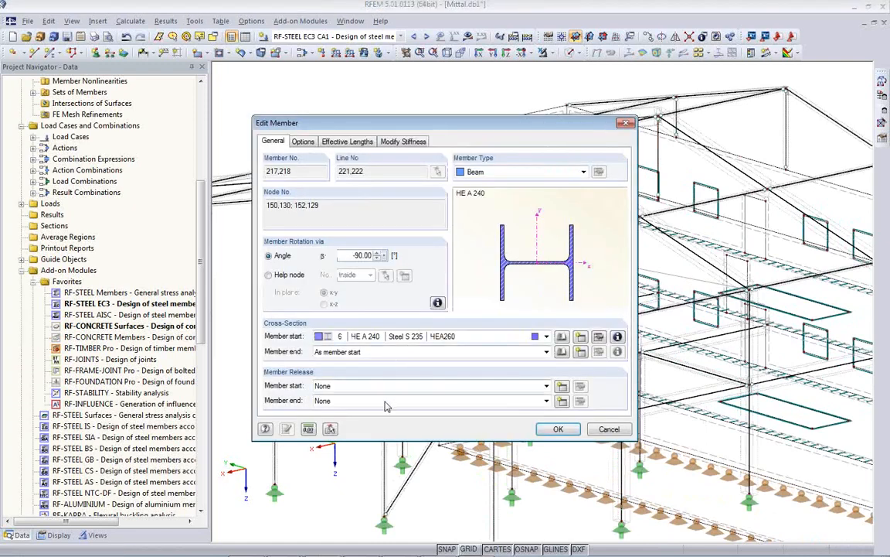
{"action": "left_click", "coordinate": [386, 402]}
{"action": "left_click", "coordinate": [378, 418]}
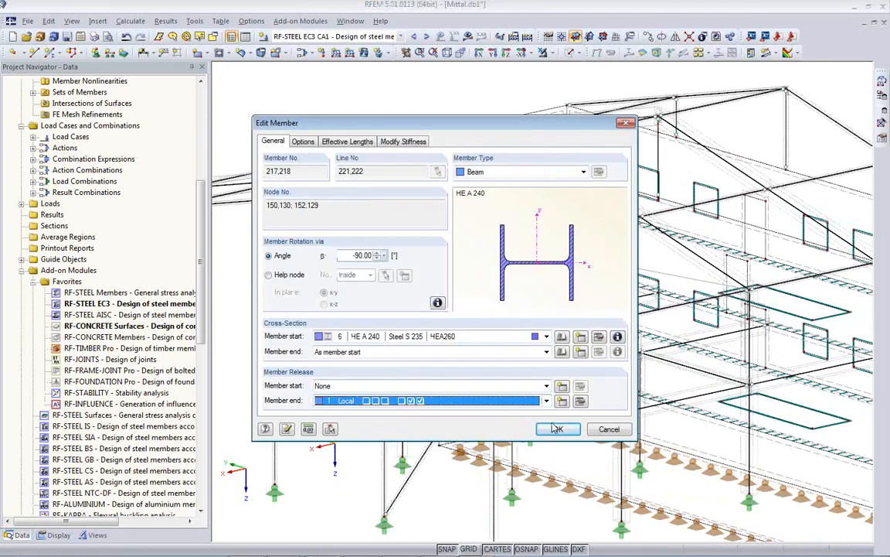
{"action": "left_click", "coordinate": [558, 430]}
{"action": "left_click", "coordinate": [394, 230]}
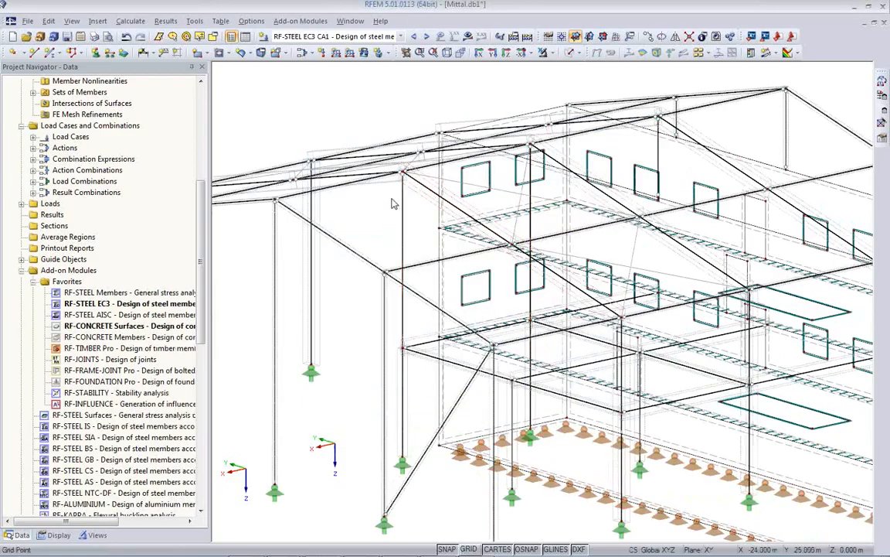
Display the model in solid rendering and set the rotation angle of the two middle platform columns to 90°
{"action": "scroll", "coordinate": [393, 202], "scroll_direction": "down", "scroll_amount": 3}
{"action": "scroll", "coordinate": [393, 202], "scroll_direction": "down", "scroll_amount": 1}
{"action": "middle_click_drag", "start_coordinate": [552, 261], "coordinate": [433, 270], "text": "ctrl"}
{"action": "scroll", "coordinate": [445, 340], "scroll_direction": "up", "scroll_amount": 5}
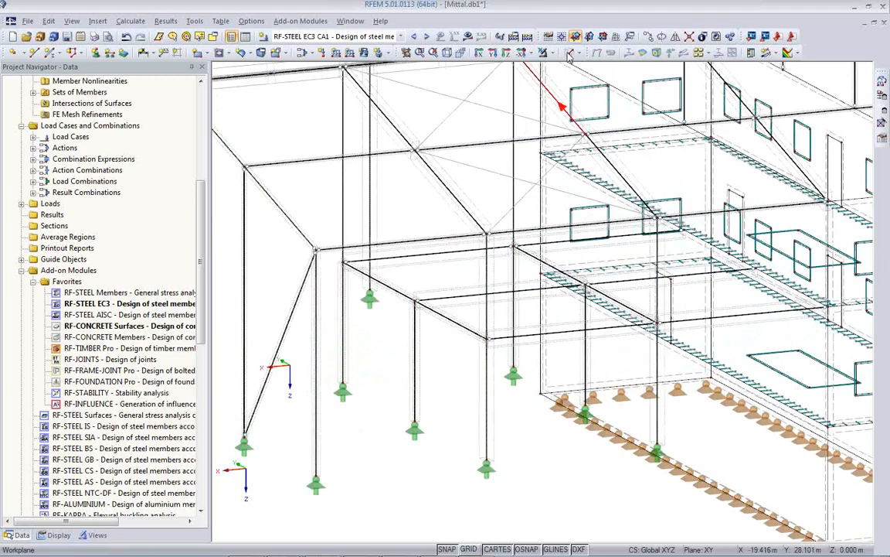
{"action": "left_click", "coordinate": [569, 53]}
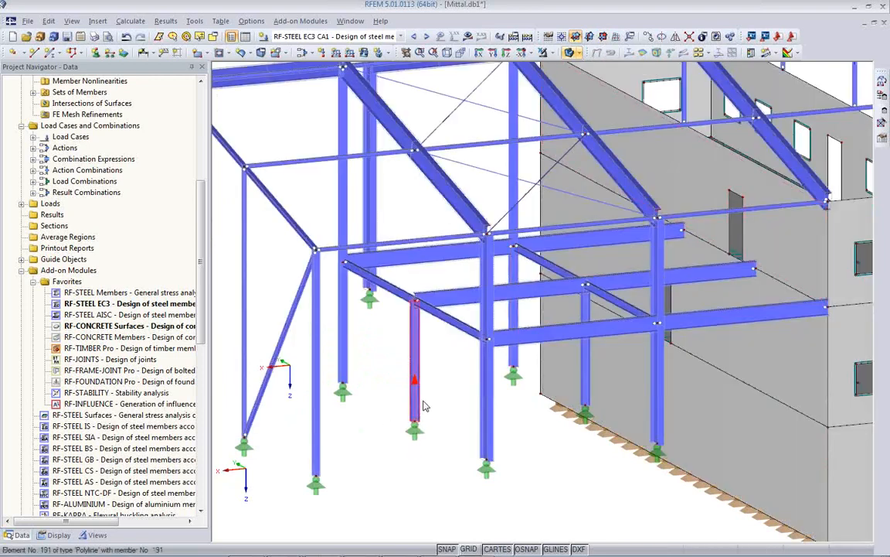
{"action": "left_click", "coordinate": [420, 396]}
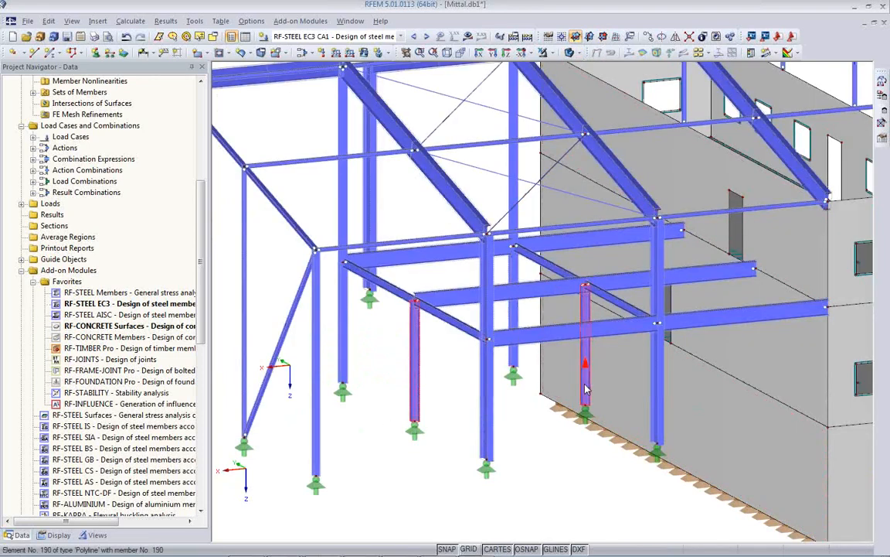
{"action": "double_click", "coordinate": [585, 389]}
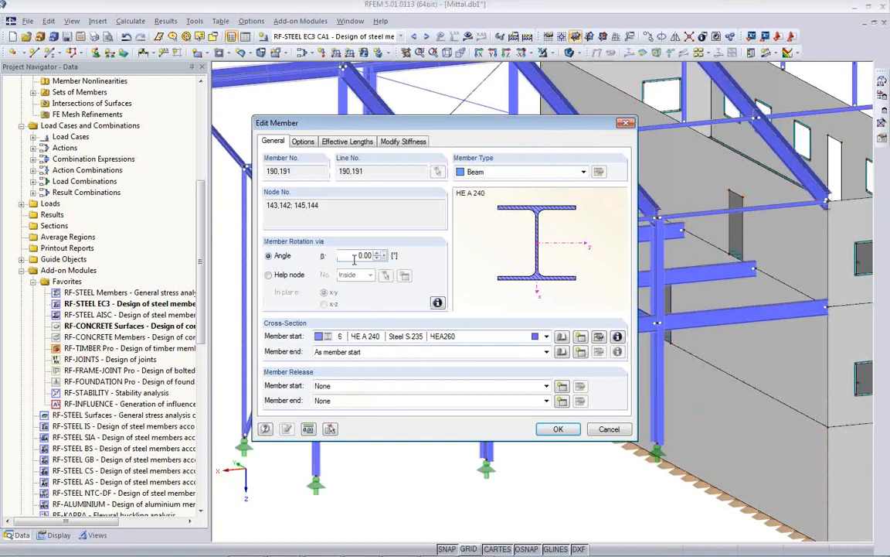
{"action": "type", "text": "90"}
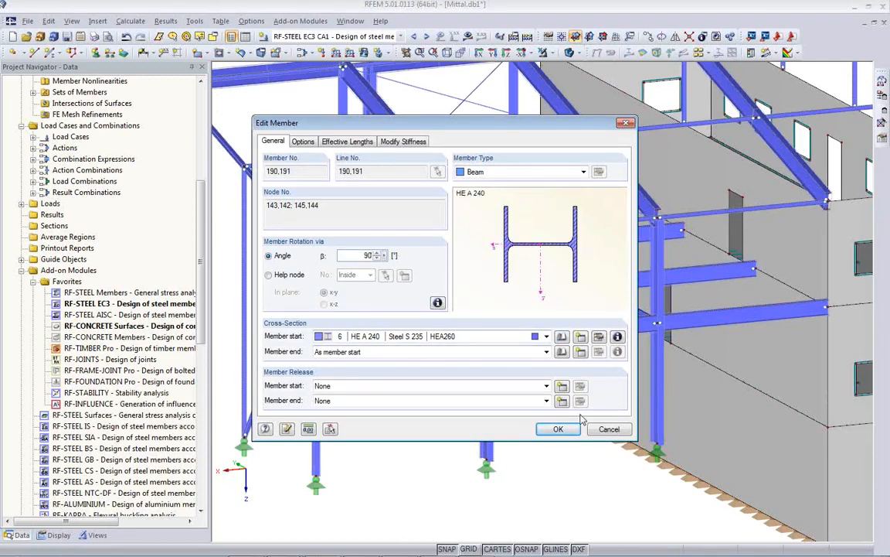
{"action": "left_click", "coordinate": [556, 429]}
{"action": "scroll", "coordinate": [407, 428], "scroll_direction": "up", "scroll_amount": 4}
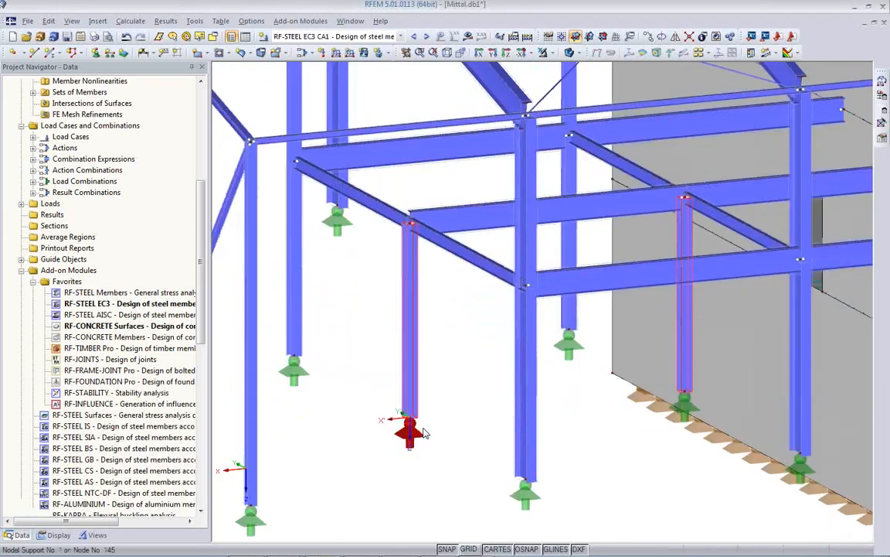
Bring the whole building into view and start the calculation of the RF-STEEL EC3 CA1 design
{"action": "scroll", "coordinate": [325, 391], "scroll_direction": "down", "scroll_amount": 5}
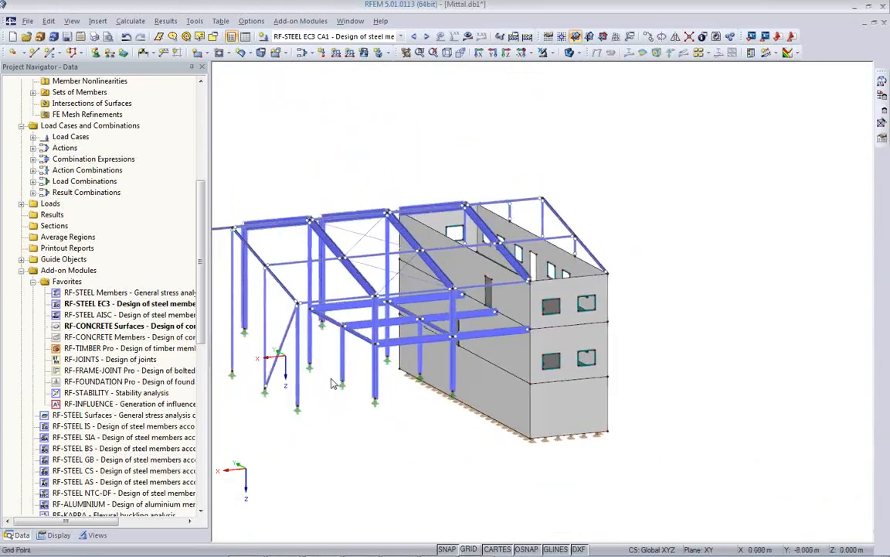
{"action": "middle_click_drag", "start_coordinate": [466, 353], "coordinate": [541, 442], "text": "ctrl"}
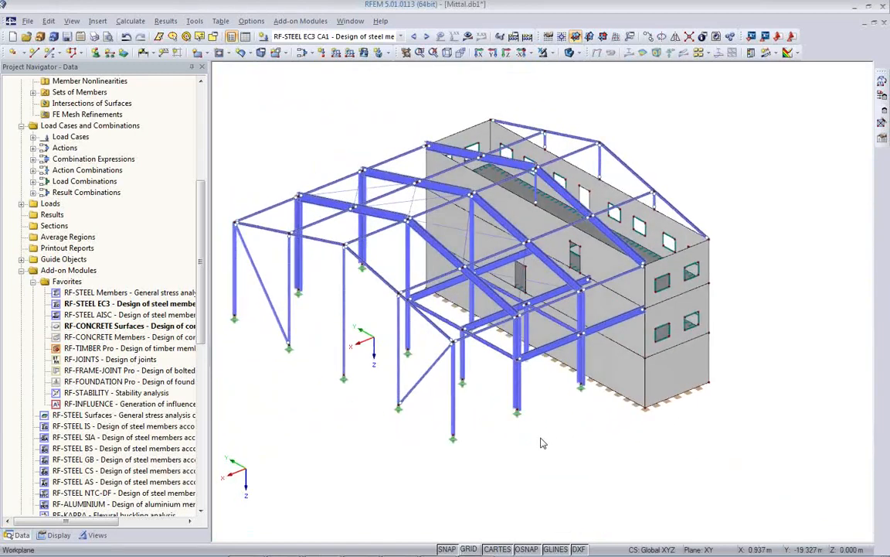
{"action": "middle_click_drag", "start_coordinate": [611, 445], "coordinate": [675, 467]}
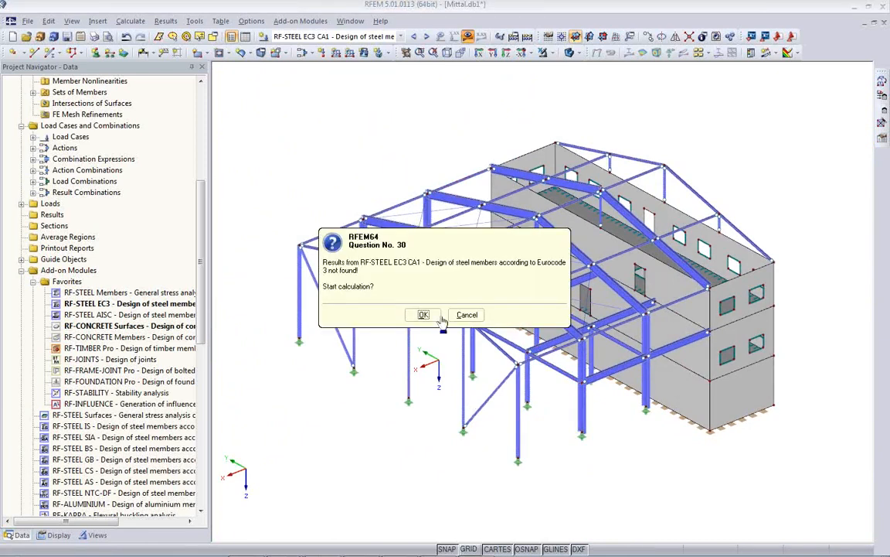
{"action": "left_click", "coordinate": [423, 315]}
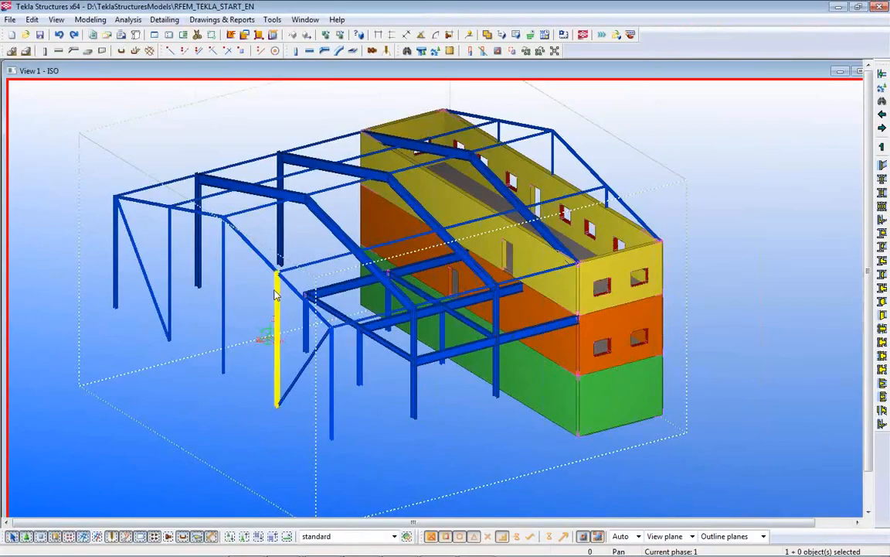
In Tekla Structures, examine the bolted beam-to-column connections of the platform at its corner, intermediate and front columns
{"action": "scroll", "coordinate": [359, 311], "scroll_direction": "up", "scroll_amount": 1}
{"action": "scroll", "coordinate": [359, 311], "scroll_direction": "up", "scroll_amount": 5}
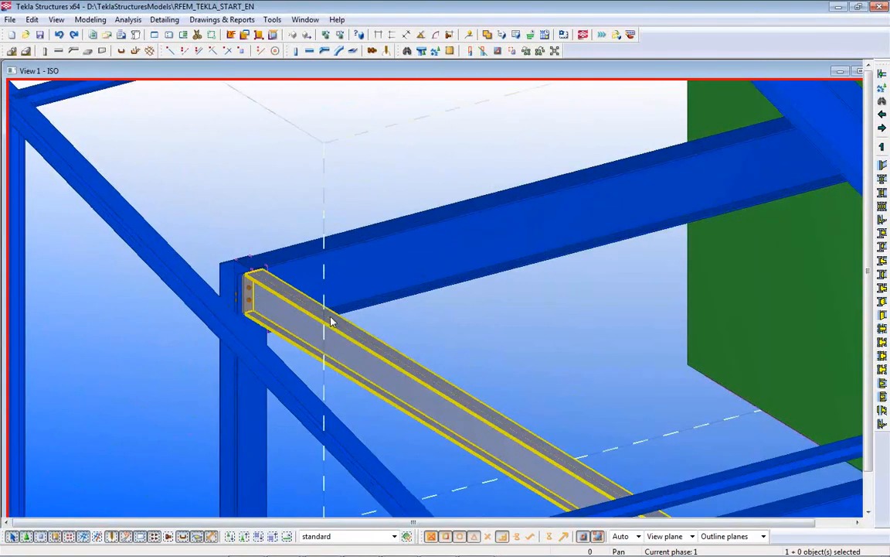
{"action": "middle_click_drag", "start_coordinate": [328, 321], "coordinate": [236, 323], "text": "ctrl"}
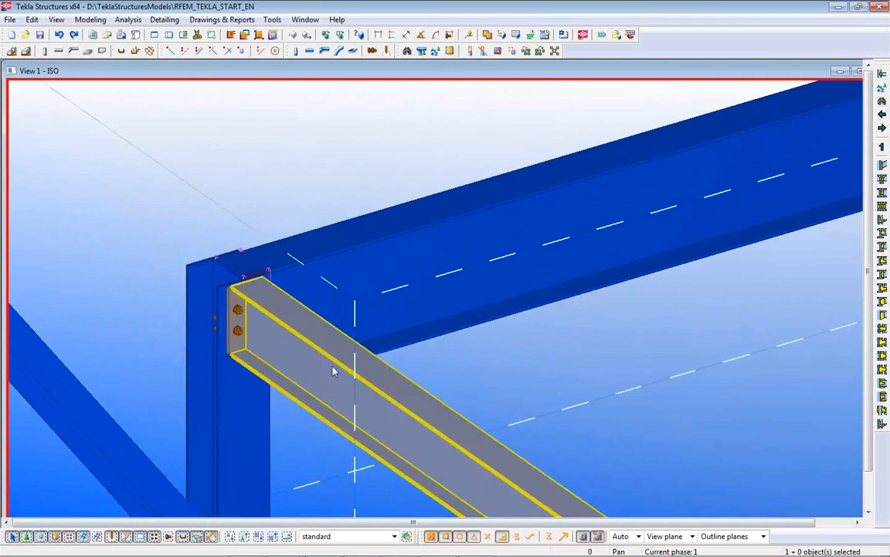
{"action": "middle_click_drag", "start_coordinate": [790, 276], "coordinate": [248, 372]}
{"action": "scroll", "coordinate": [430, 316], "scroll_direction": "down", "scroll_amount": 3}
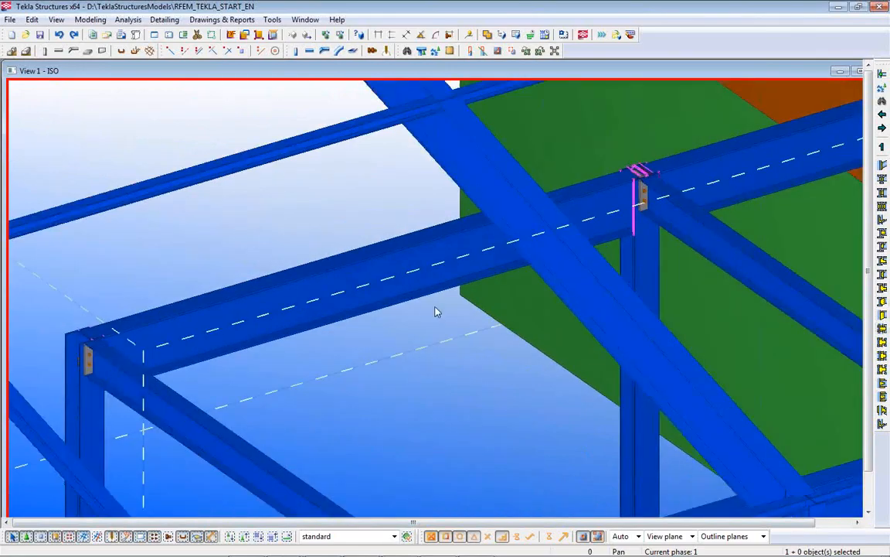
{"action": "scroll", "coordinate": [632, 228], "scroll_direction": "up", "scroll_amount": 2}
{"action": "scroll", "coordinate": [628, 204], "scroll_direction": "down", "scroll_amount": 4}
{"action": "scroll", "coordinate": [512, 377], "scroll_direction": "up", "scroll_amount": 3}
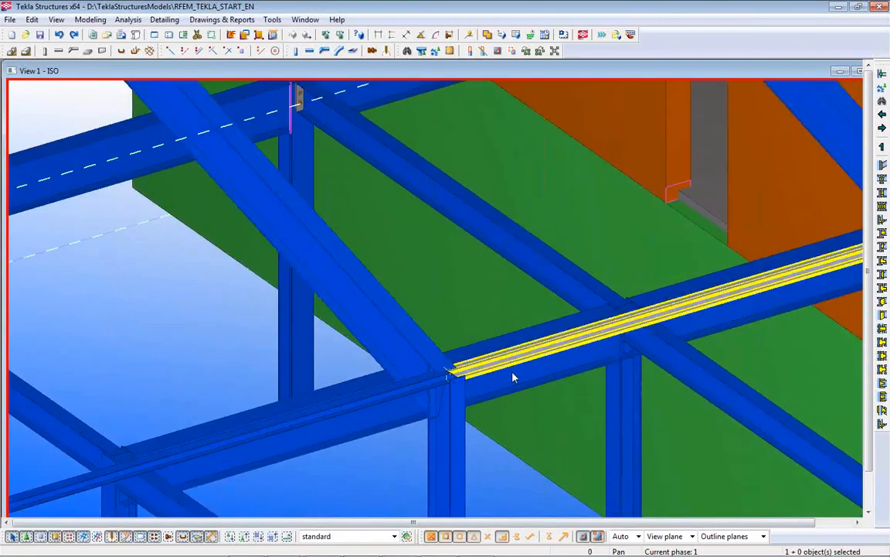
{"action": "scroll", "coordinate": [513, 377], "scroll_direction": "up", "scroll_amount": 3}
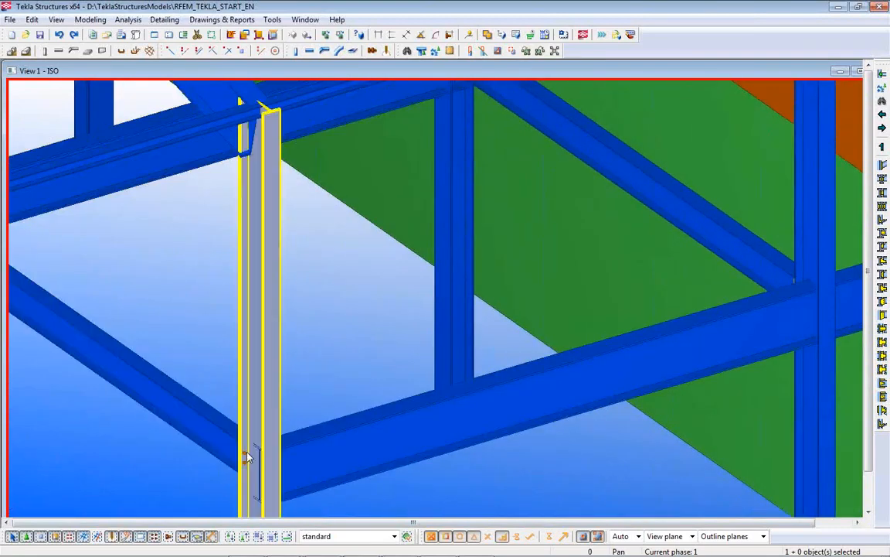
{"action": "scroll", "coordinate": [247, 458], "scroll_direction": "down", "scroll_amount": 5}
{"action": "scroll", "coordinate": [222, 419], "scroll_direction": "up", "scroll_amount": 3}
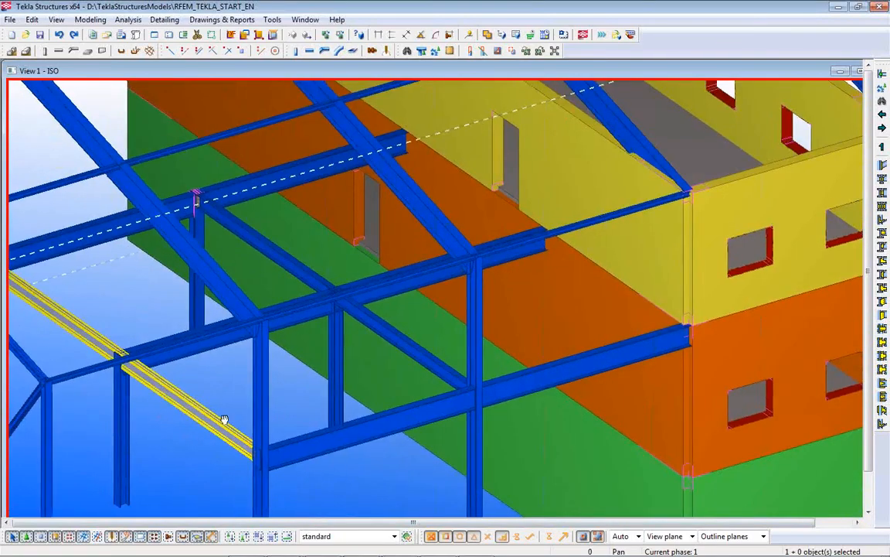
Inspect the front gable rafter and the two front frame columns beside the platform, and review the entire building model
{"action": "scroll", "coordinate": [223, 419], "scroll_direction": "down", "scroll_amount": 4}
{"action": "scroll", "coordinate": [462, 307], "scroll_direction": "up", "scroll_amount": 3}
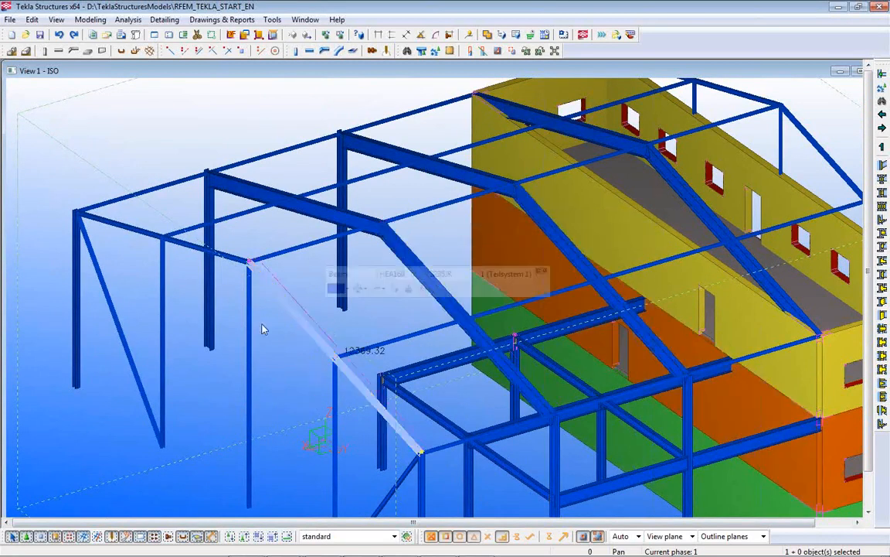
{"action": "middle_click_drag", "start_coordinate": [557, 401], "coordinate": [402, 383]}
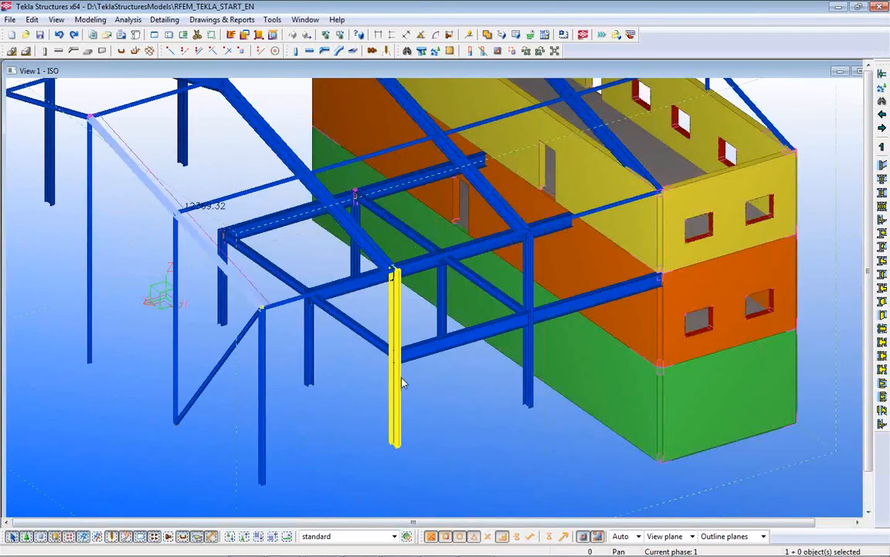
{"action": "left_click", "coordinate": [396, 381]}
{"action": "left_click", "coordinate": [530, 379]}
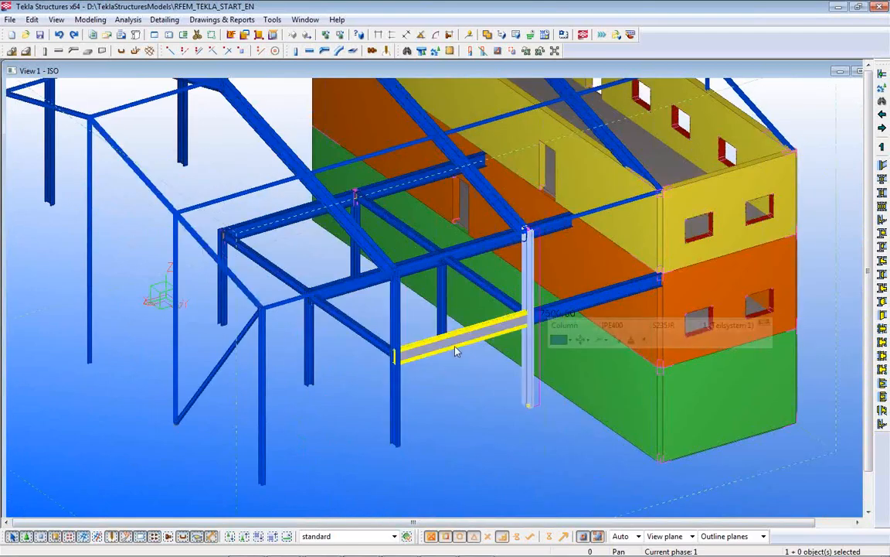
{"action": "scroll", "coordinate": [560, 351], "scroll_direction": "down", "scroll_amount": 3}
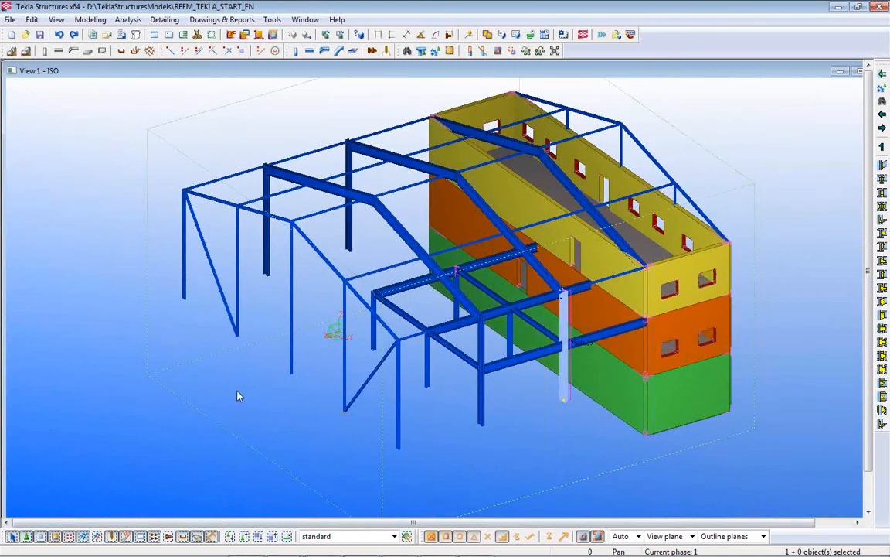
{"action": "left_click", "coordinate": [263, 397]}
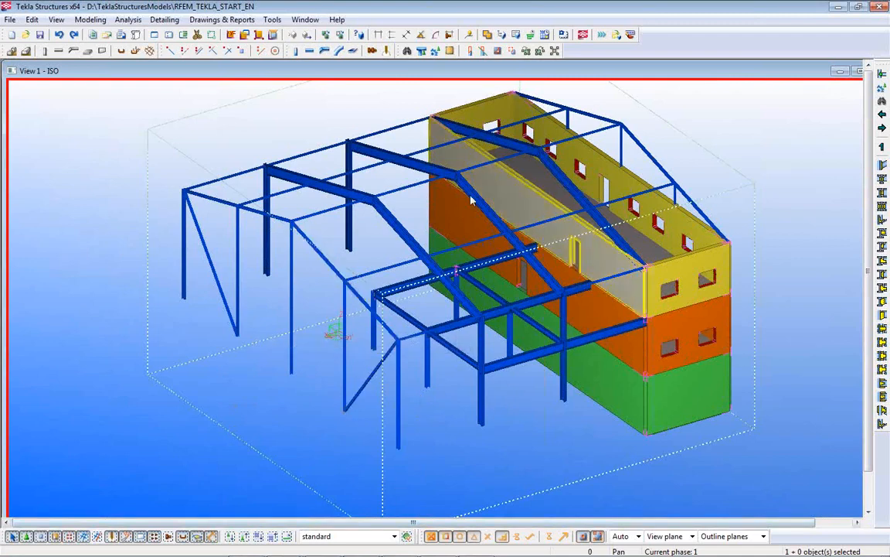
Switch back to the running FE calculation in RFEM and dismiss the Microsoft Visual C++ Runtime Library message
{"action": "mouse_move", "coordinate": [371, 549]}
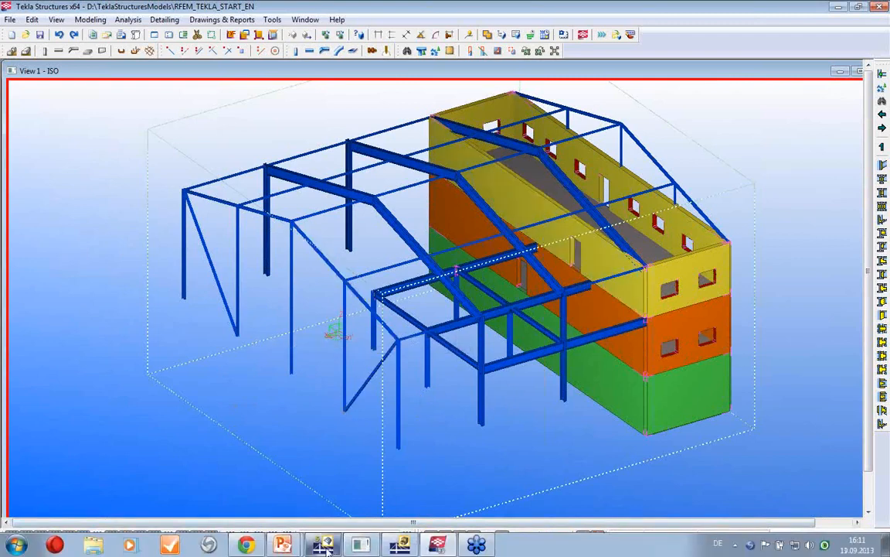
{"action": "left_click", "coordinate": [362, 545]}
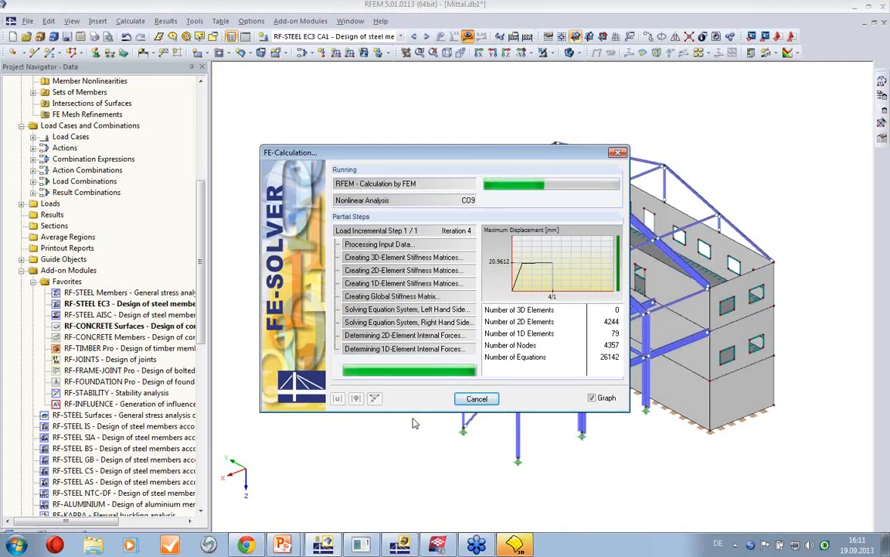
{"action": "mouse_move", "coordinate": [520, 545]}
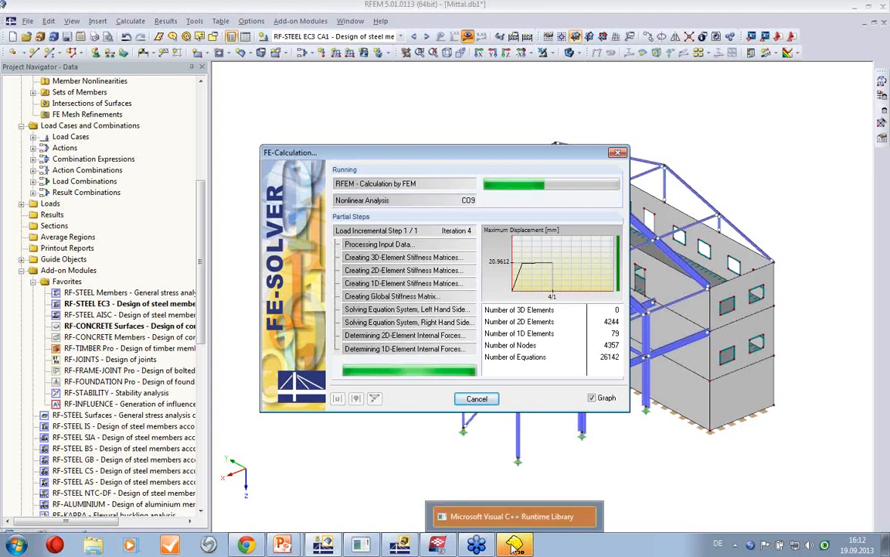
{"action": "left_click", "coordinate": [511, 517]}
{"action": "left_click", "coordinate": [581, 342]}
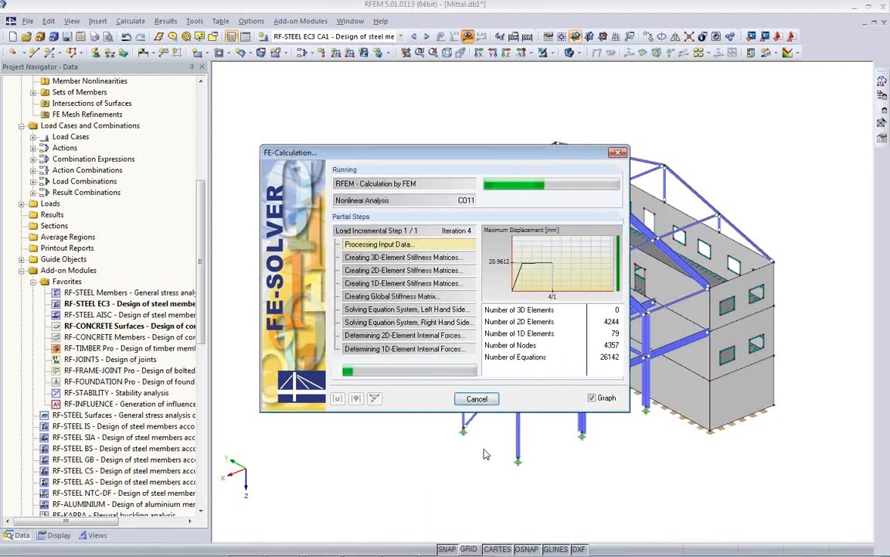
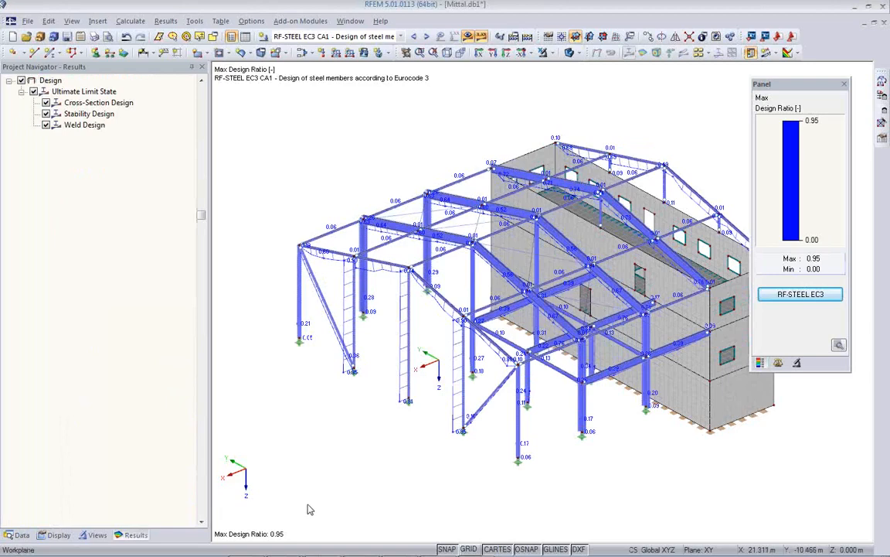
Open the RF-STEEL EC3 cross-sections table and reveal in the model which members use section 9 (IPE 600)
{"action": "left_click", "coordinate": [799, 296]}
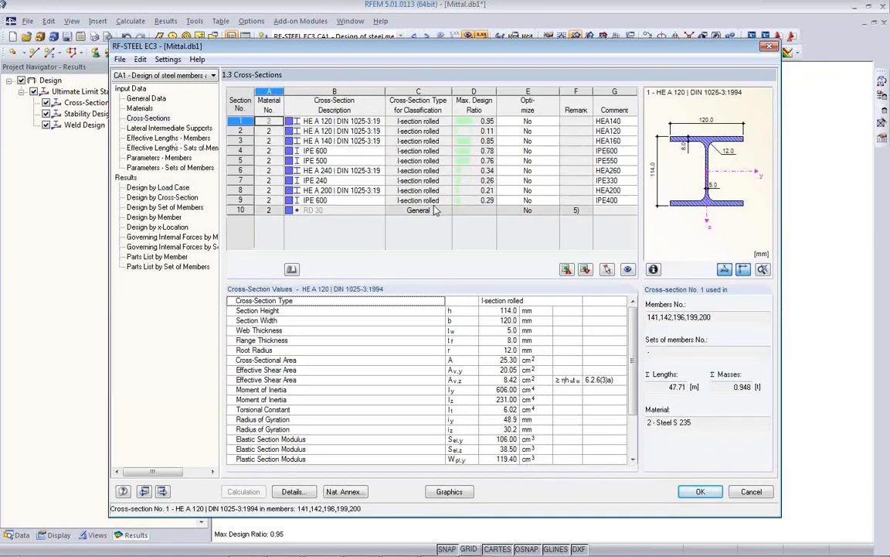
{"action": "left_click", "coordinate": [480, 200]}
{"action": "left_click", "coordinate": [358, 202]}
{"action": "left_click_drag", "start_coordinate": [411, 52], "coordinate": [416, 359]}
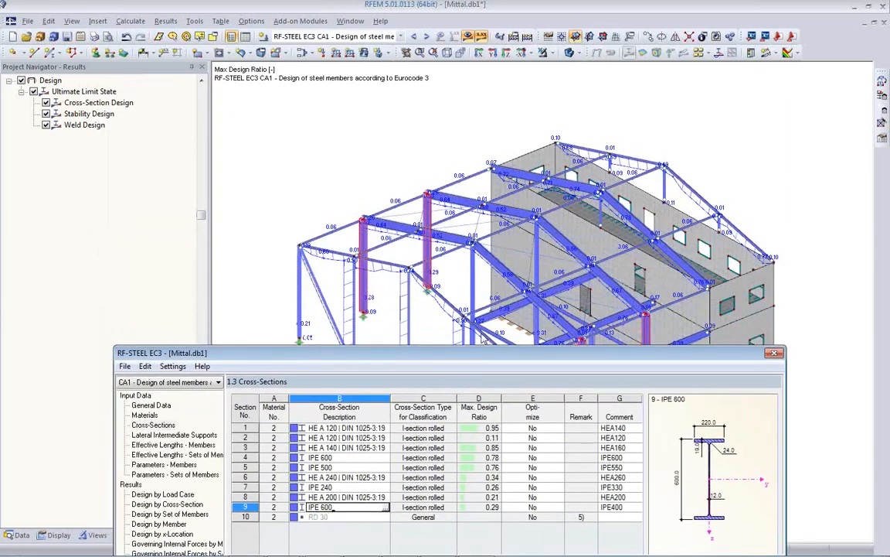
{"action": "left_click_drag", "start_coordinate": [479, 360], "coordinate": [473, 279]}
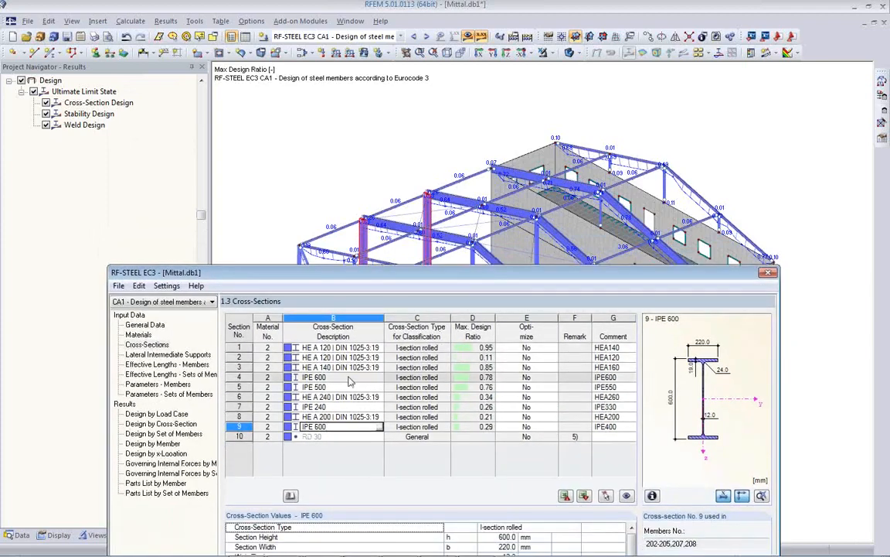
Compare in the model the members using IPE 600 sections 4 and 9, and close the RF-STEEL EC3 module with its data accepted
{"action": "key", "text": "Up"}
{"action": "key", "text": "Up"}
{"action": "key", "text": "Up"}
{"action": "key", "text": "Up"}
{"action": "key", "text": "Up"}
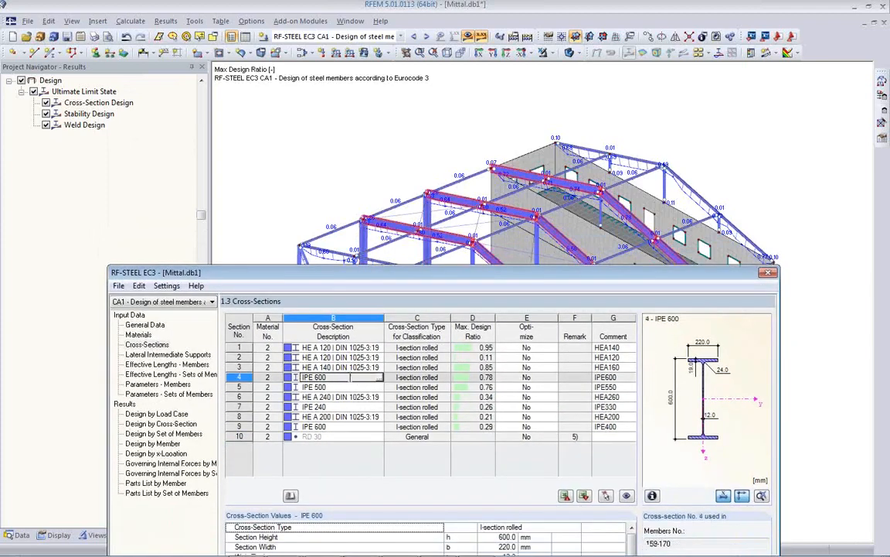
{"action": "left_click", "coordinate": [353, 423]}
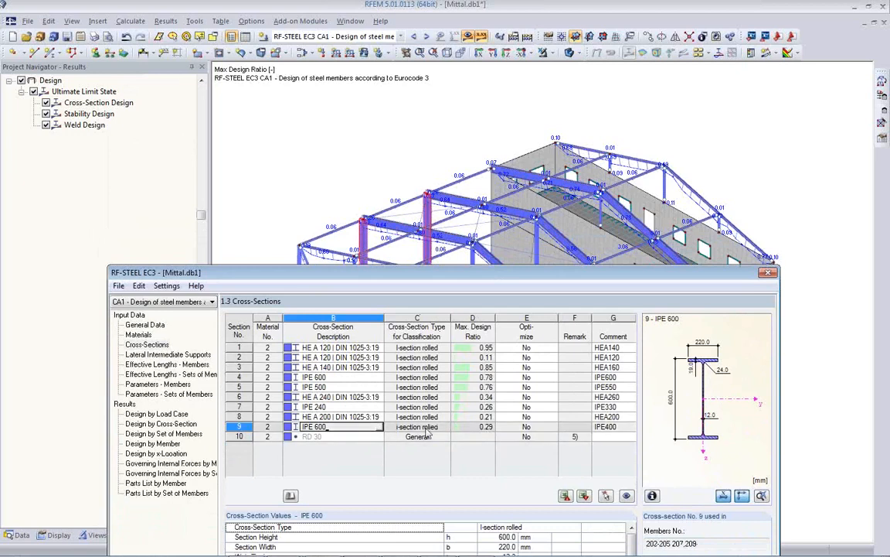
{"action": "key", "text": "Up"}
{"action": "key", "text": "Up"}
{"action": "key", "text": "Up"}
{"action": "key", "text": "Up"}
{"action": "key", "text": "Up"}
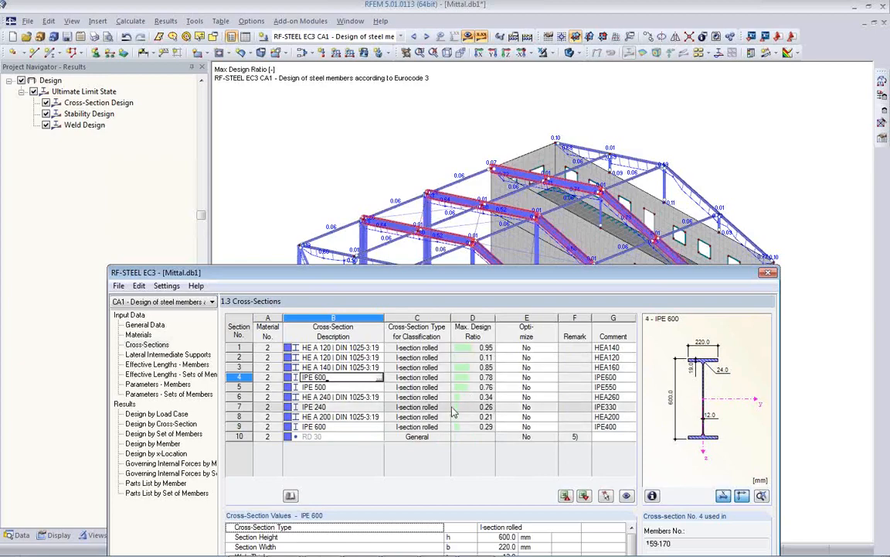
{"action": "left_click_drag", "start_coordinate": [392, 272], "coordinate": [397, 72]}
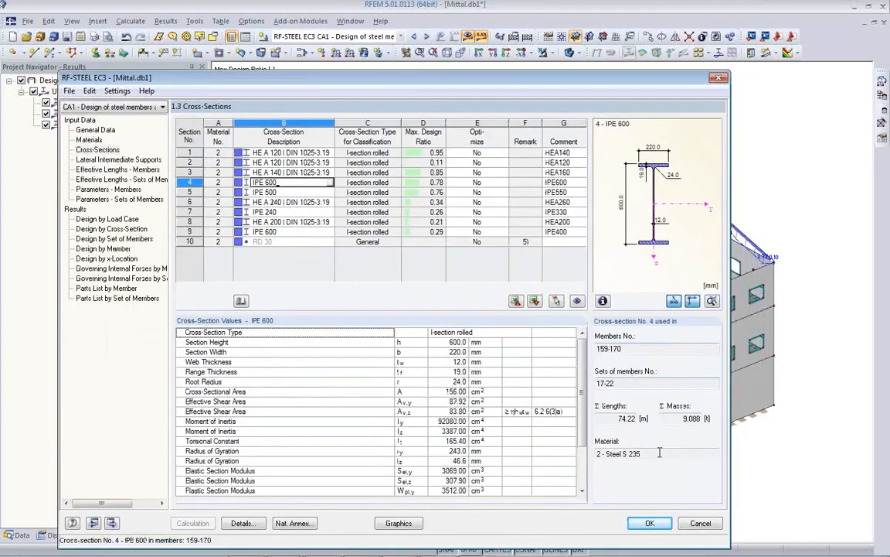
{"action": "left_click", "coordinate": [652, 523]}
Select the RF-CONCRETE Surfaces CA1 reinforced concrete design case and calculate its results
{"action": "left_click", "coordinate": [402, 37]}
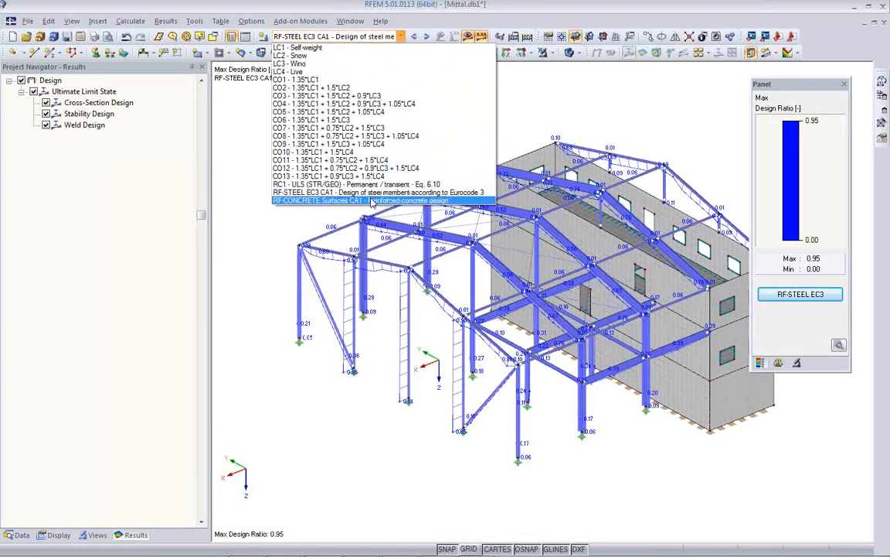
{"action": "left_click", "coordinate": [372, 201]}
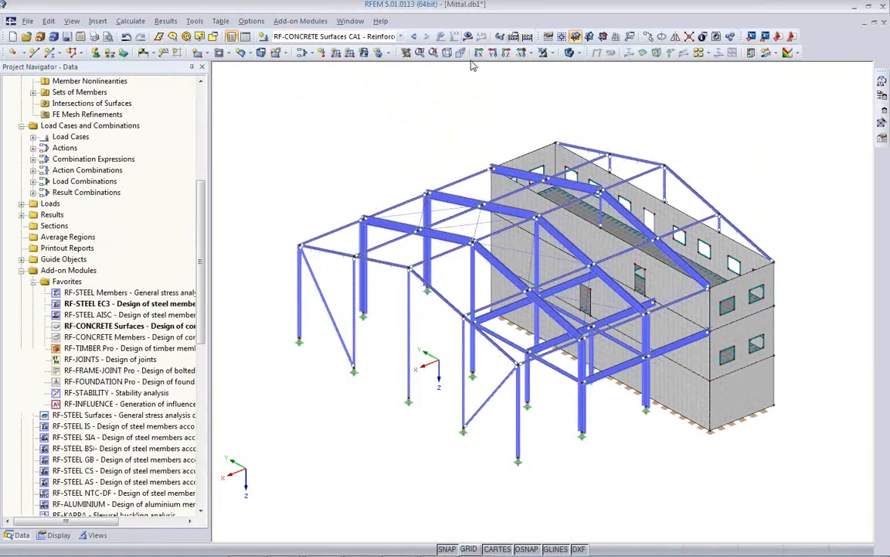
{"action": "left_click", "coordinate": [467, 37]}
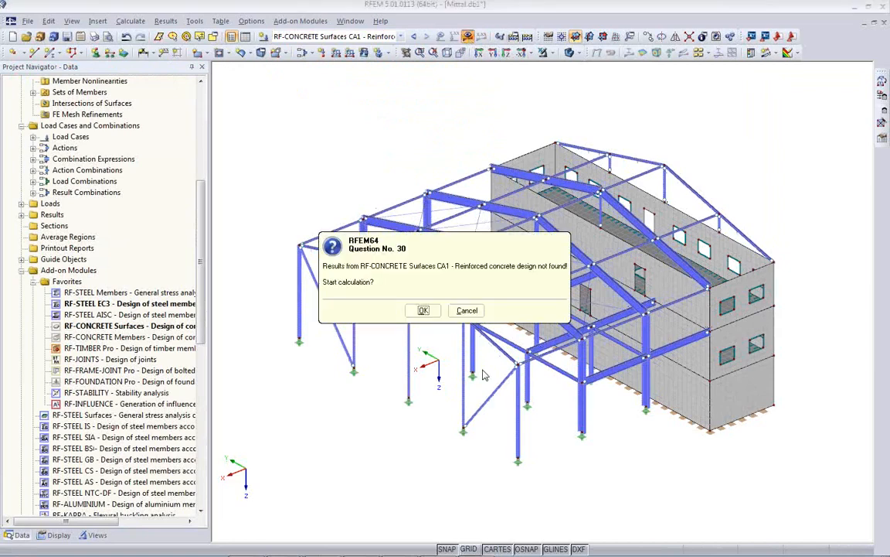
{"action": "left_click", "coordinate": [424, 311]}
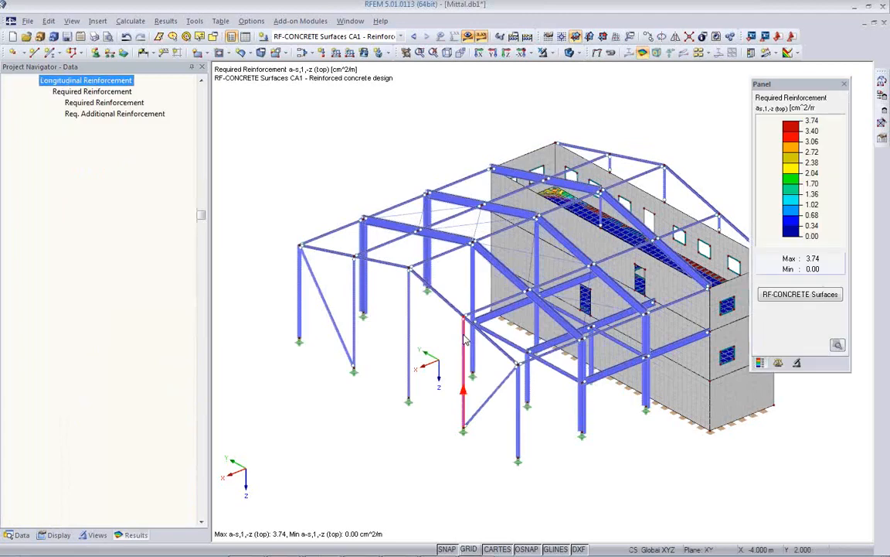
Restrict the display to the user-defined Floors view and show the RF-CONCRETE Surfaces CA1 results on the slabs
{"action": "left_click", "coordinate": [94, 535]}
{"action": "left_click", "coordinate": [23, 128]}
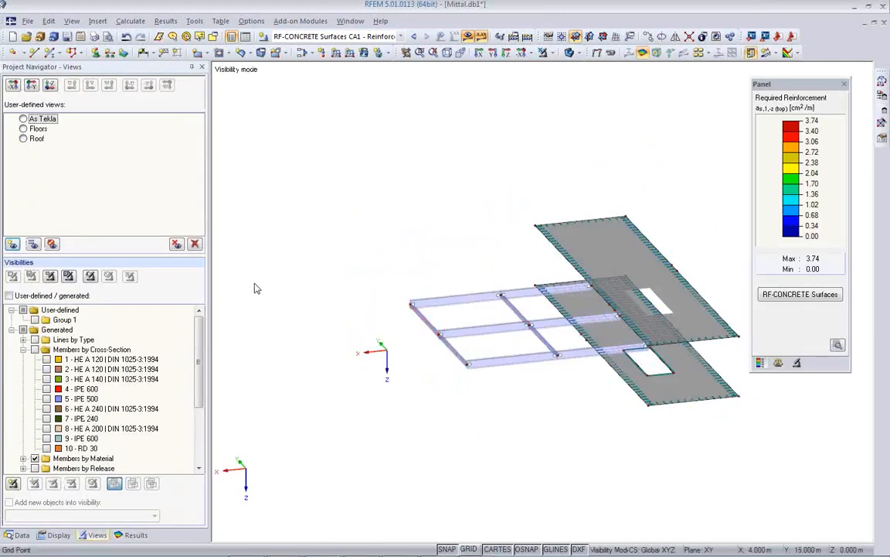
{"action": "left_click", "coordinate": [401, 37]}
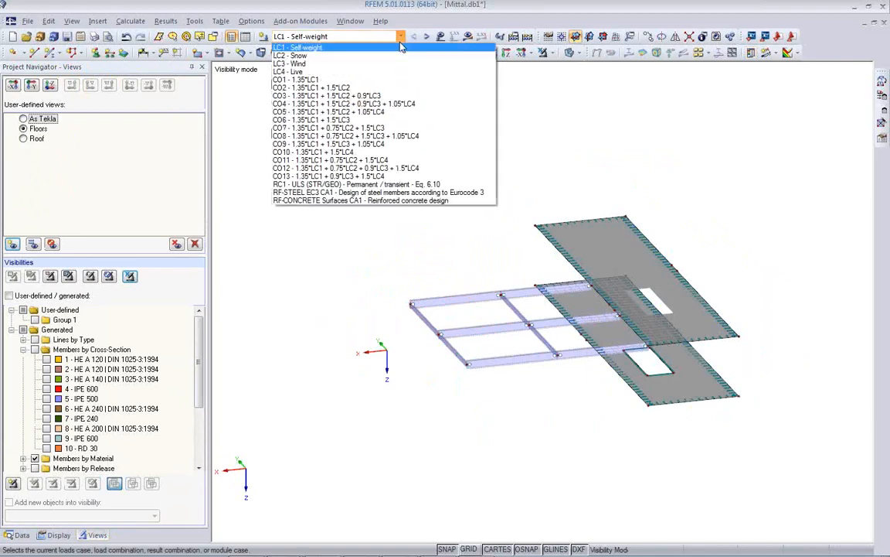
{"action": "left_click", "coordinate": [352, 202]}
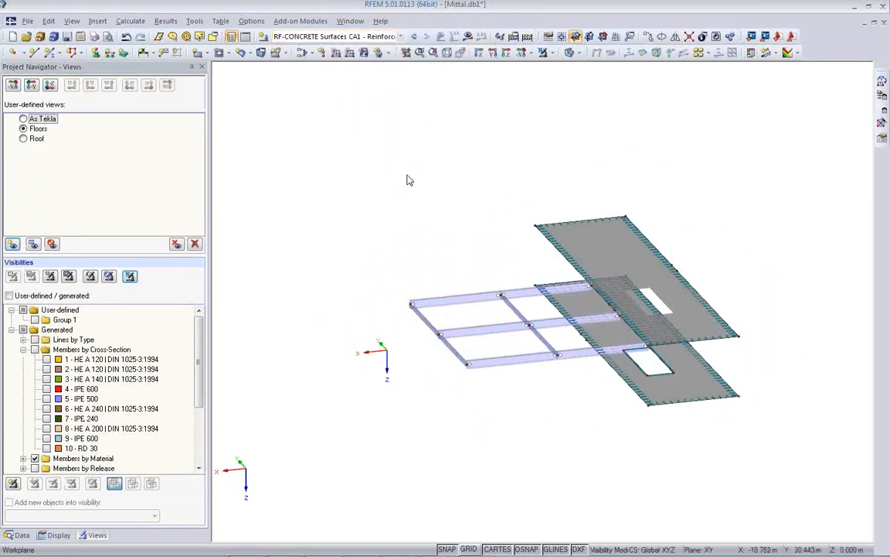
{"action": "left_click", "coordinate": [469, 36]}
{"action": "middle_click_drag", "start_coordinate": [542, 399], "coordinate": [586, 428], "text": "ctrl"}
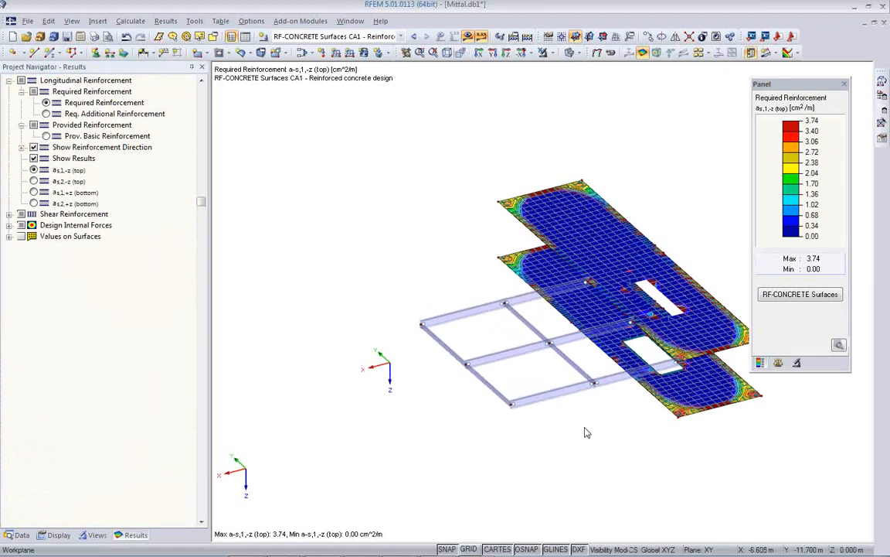
Examine the slabs' required reinforcement for the second top direction and for both bottom directions
{"action": "left_click", "coordinate": [34, 181]}
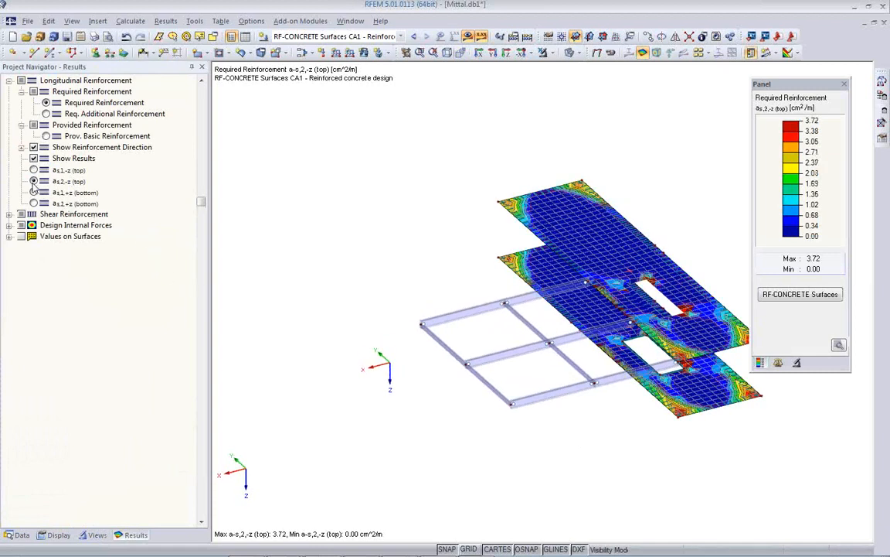
{"action": "left_click", "coordinate": [33, 192]}
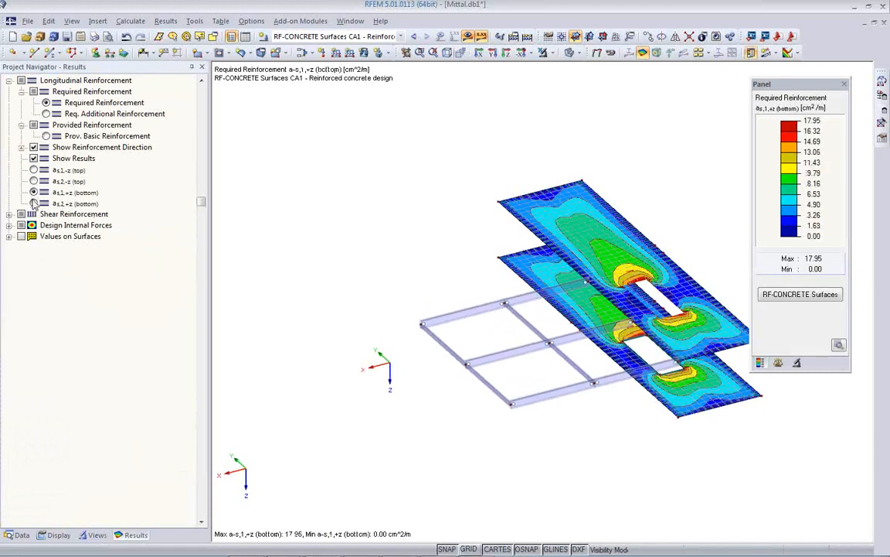
{"action": "left_click", "coordinate": [33, 204]}
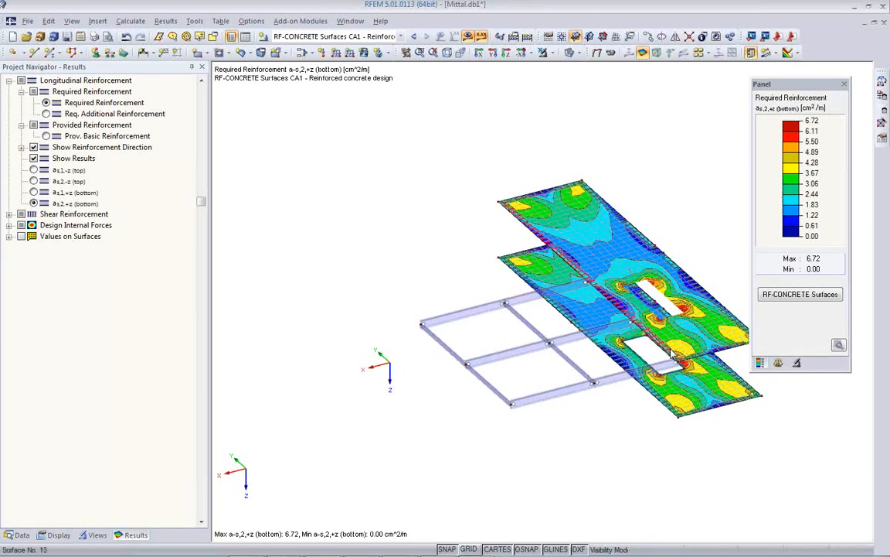
{"action": "middle_click_drag", "start_coordinate": [640, 343], "coordinate": [554, 324]}
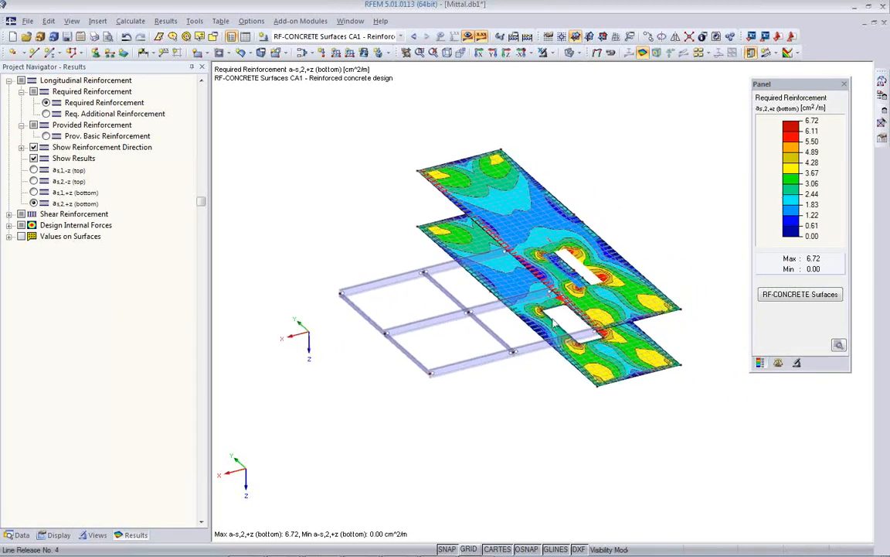
Compare the required additional and provided basic bottom reinforcement in direction 2, especially around the slab openings
{"action": "left_click", "coordinate": [47, 114]}
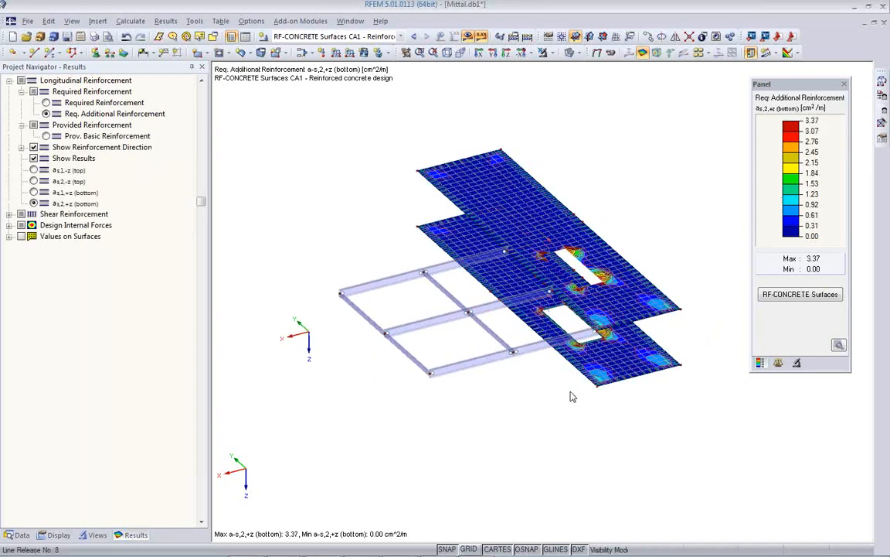
{"action": "middle_click_drag", "start_coordinate": [570, 400], "coordinate": [572, 385], "text": "ctrl"}
{"action": "left_click", "coordinate": [47, 136]}
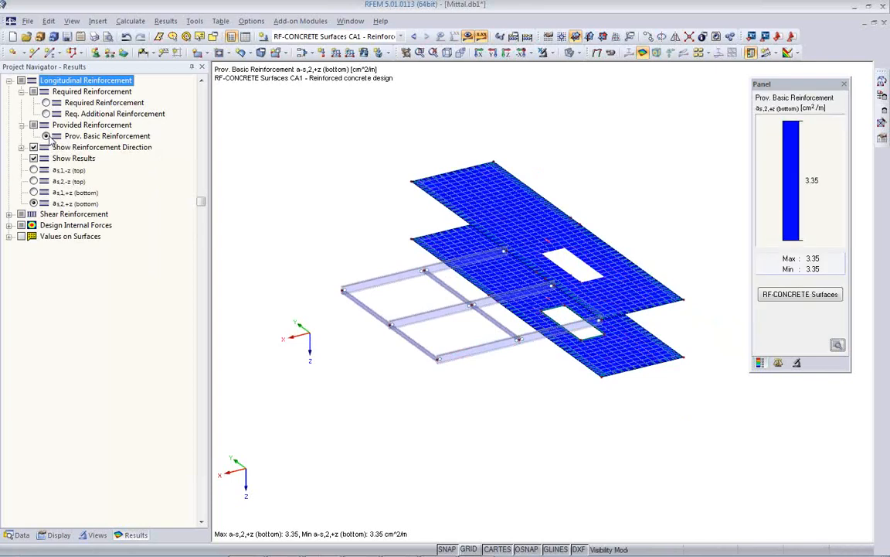
{"action": "left_click", "coordinate": [47, 113]}
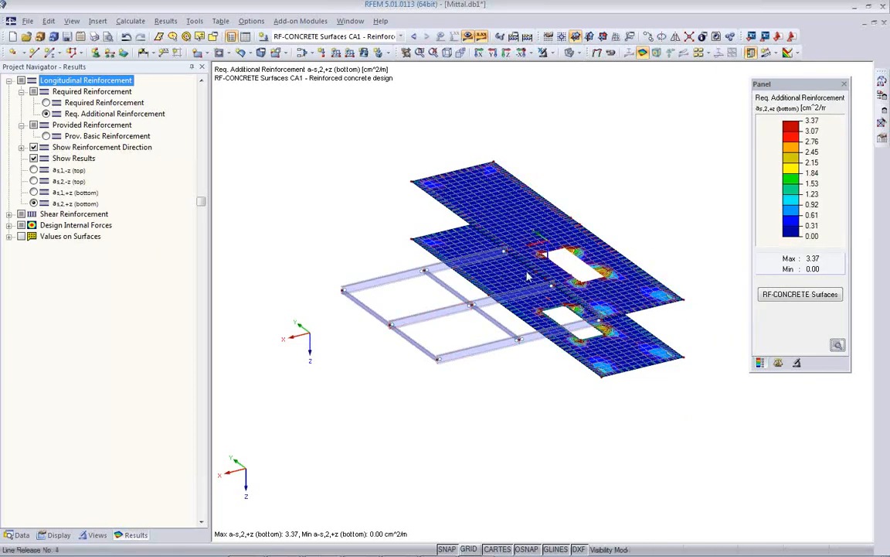
{"action": "middle_click_drag", "start_coordinate": [578, 396], "coordinate": [599, 395], "text": "ctrl"}
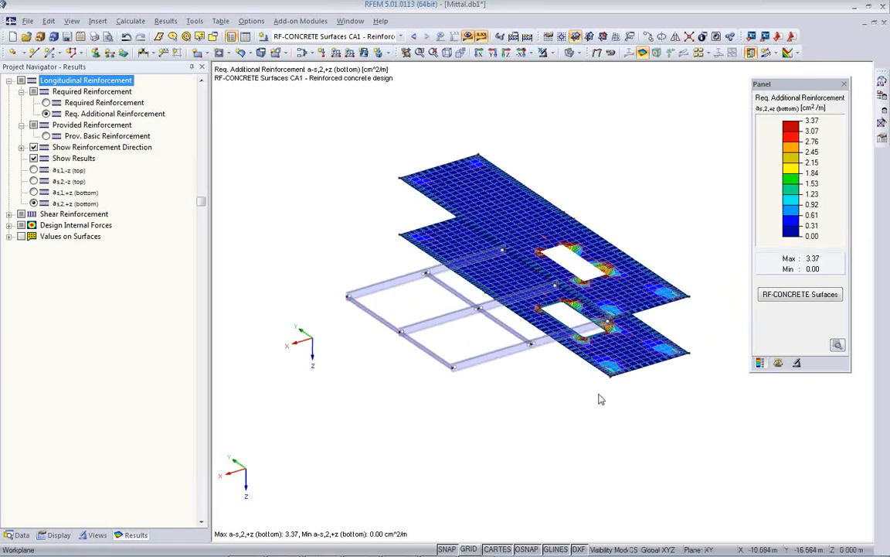
{"action": "scroll", "coordinate": [600, 360], "scroll_direction": "up", "scroll_amount": 3}
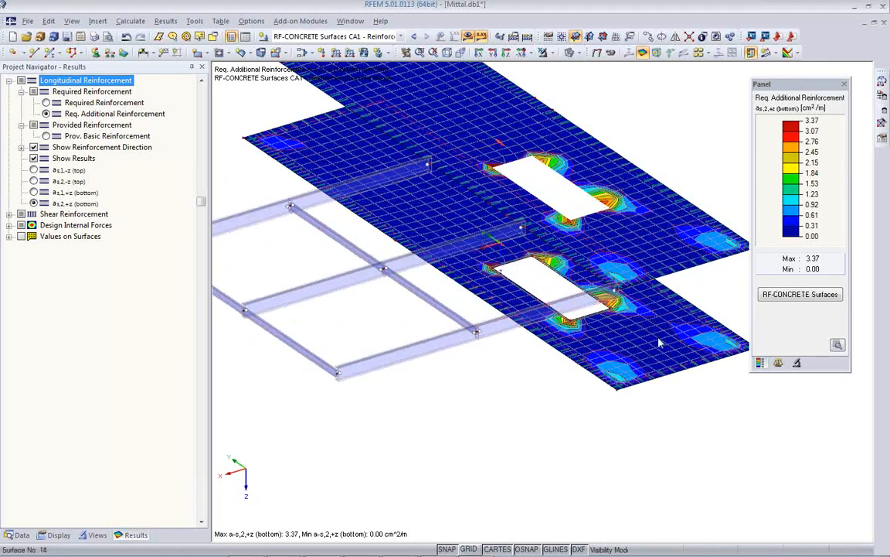
{"action": "scroll", "coordinate": [503, 414], "scroll_direction": "down", "scroll_amount": 2}
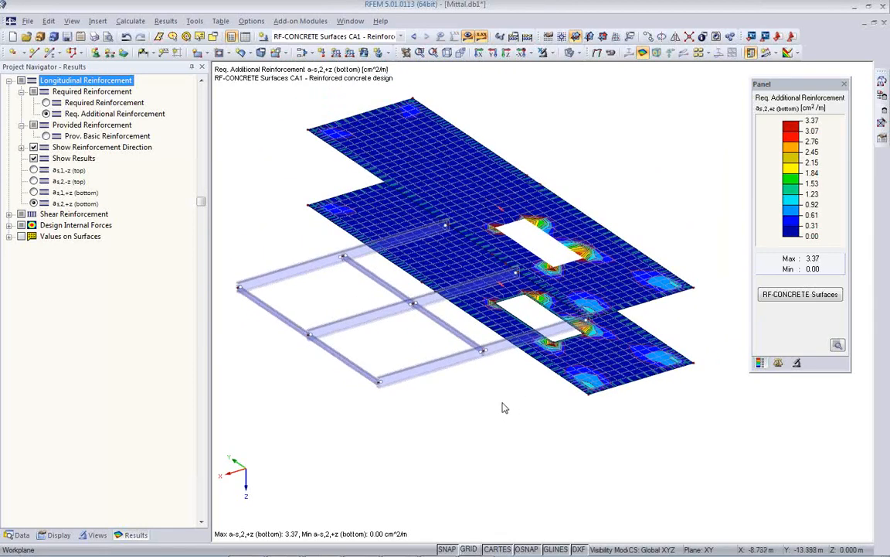
{"action": "left_click", "coordinate": [267, 305]}
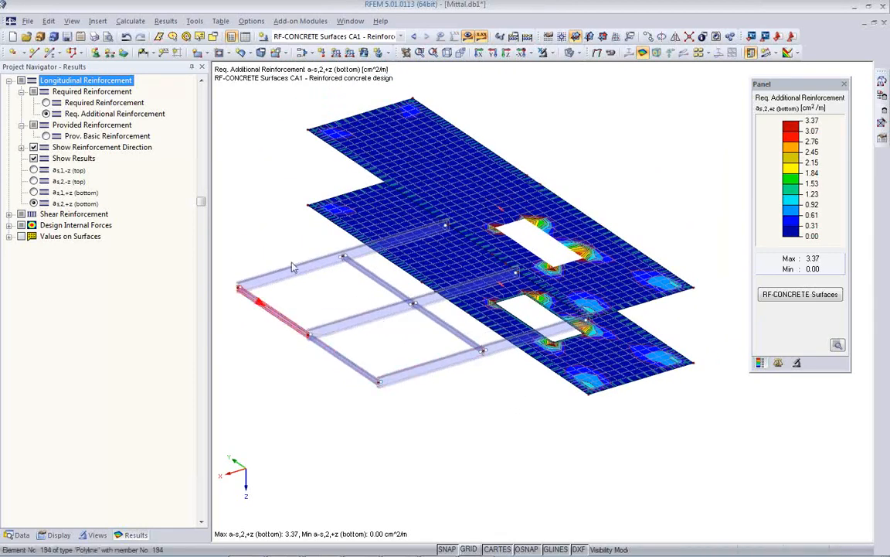
{"action": "left_click", "coordinate": [507, 113]}
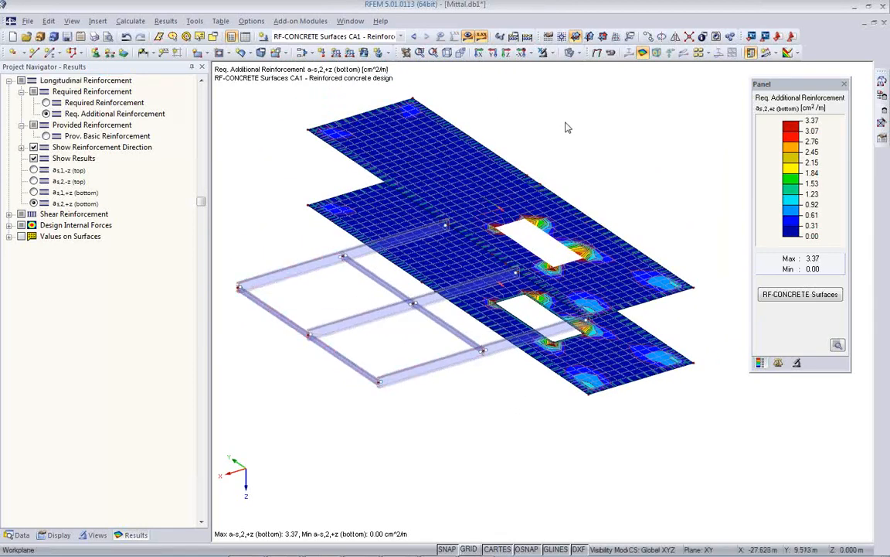
Restore the full building display and activate the RC1 ULS (STR/GEO) result combination
{"action": "left_click", "coordinate": [542, 54]}
{"action": "left_click", "coordinate": [371, 36]}
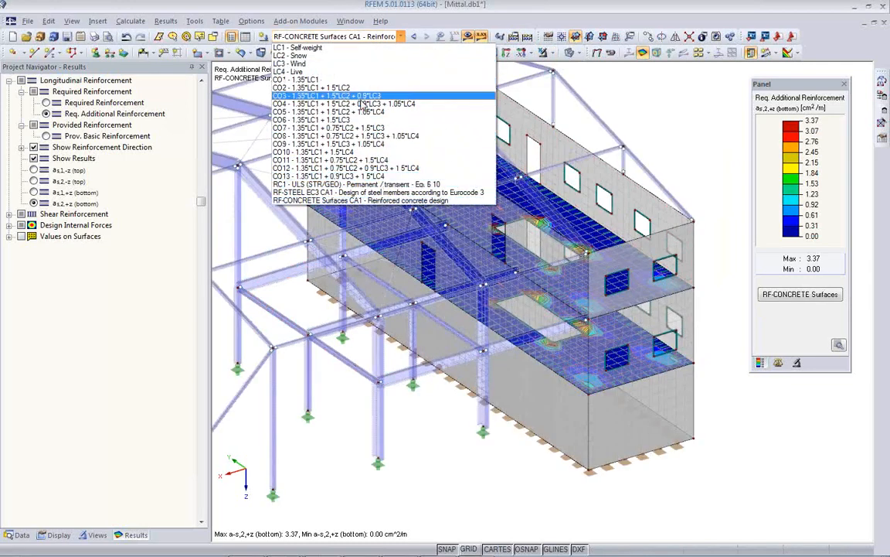
{"action": "left_click", "coordinate": [350, 186]}
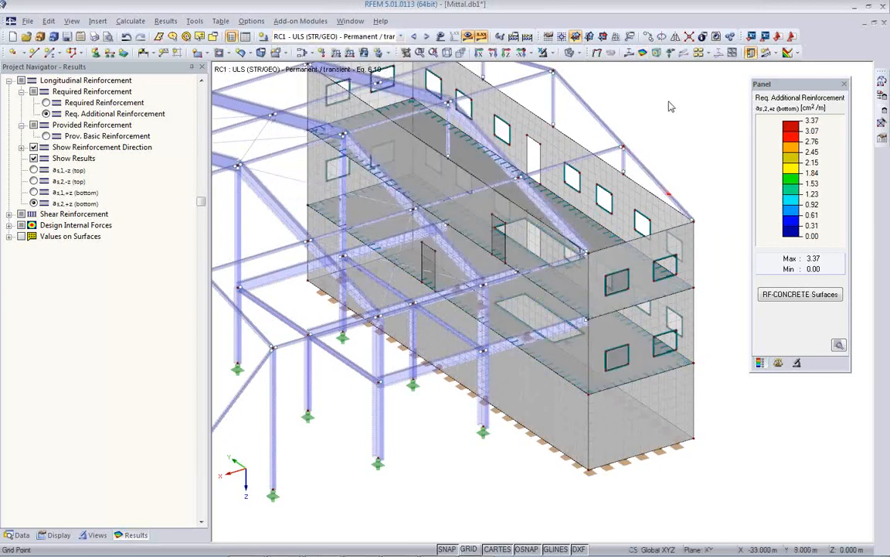
{"action": "middle_click_drag", "start_coordinate": [584, 239], "coordinate": [641, 260]}
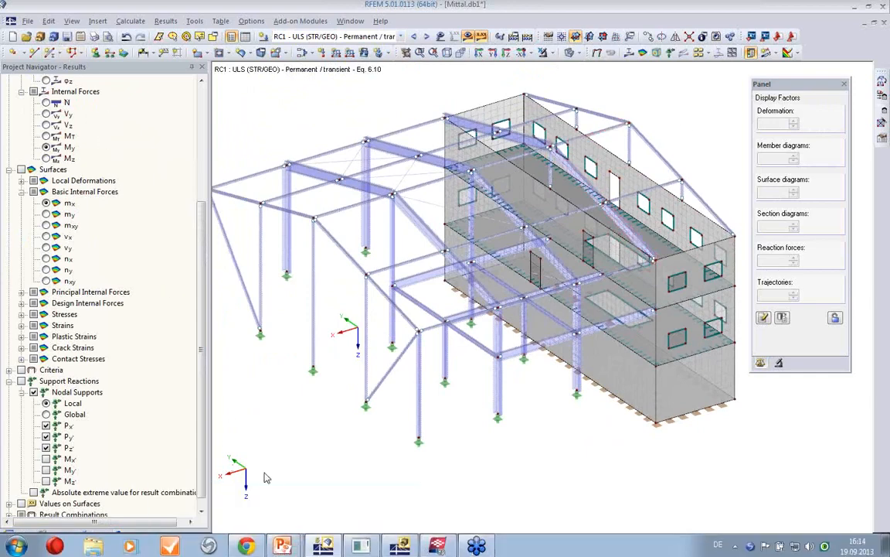
Check the existing model in Tekla Structures, return to RFEM and export as an update of that model, including internal forces of the current view
{"action": "left_click", "coordinate": [438, 546]}
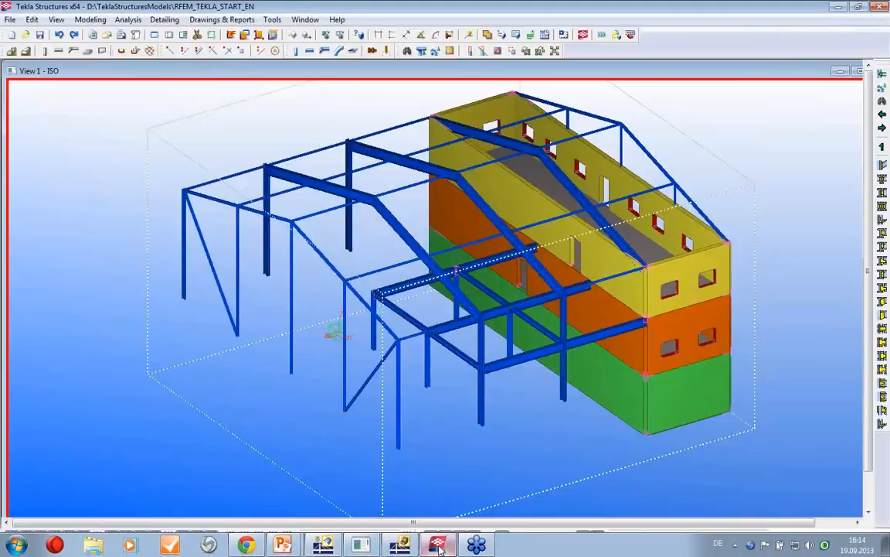
{"action": "middle_click_drag", "start_coordinate": [510, 375], "coordinate": [396, 368]}
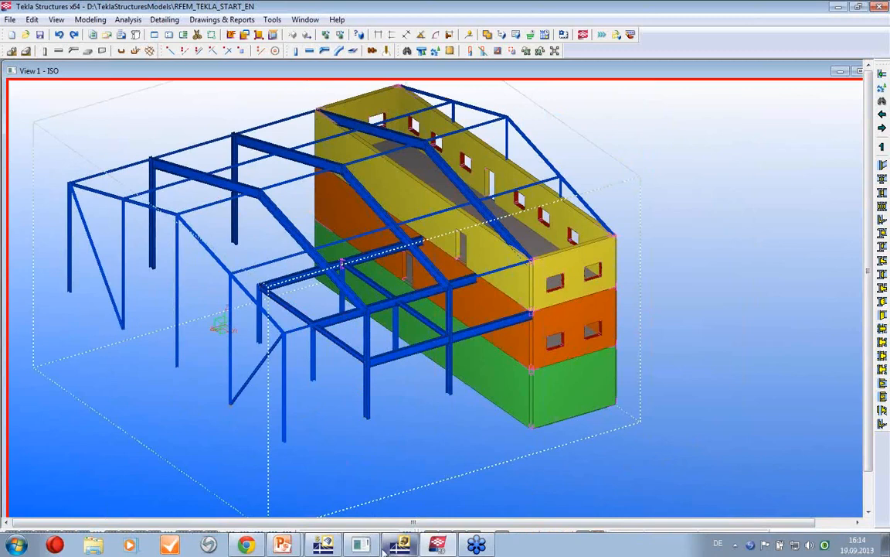
{"action": "left_click", "coordinate": [324, 546]}
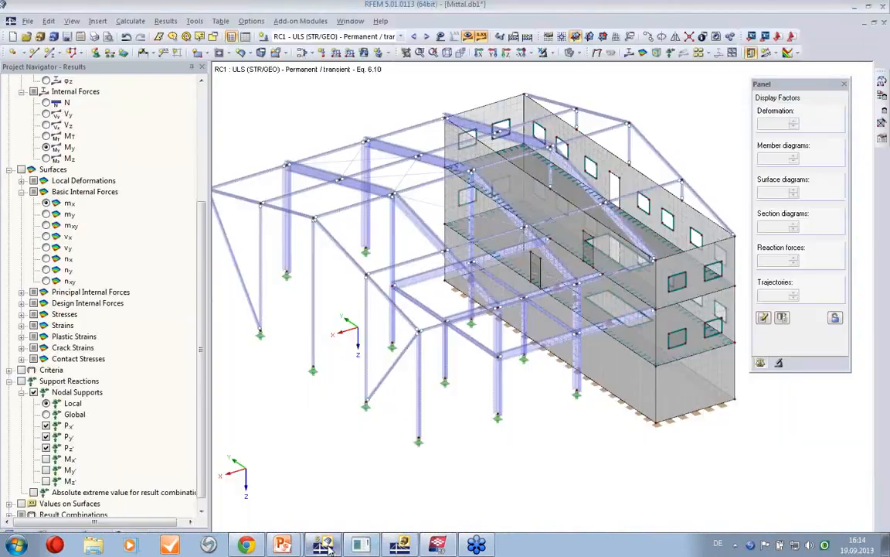
{"action": "left_click", "coordinate": [765, 37]}
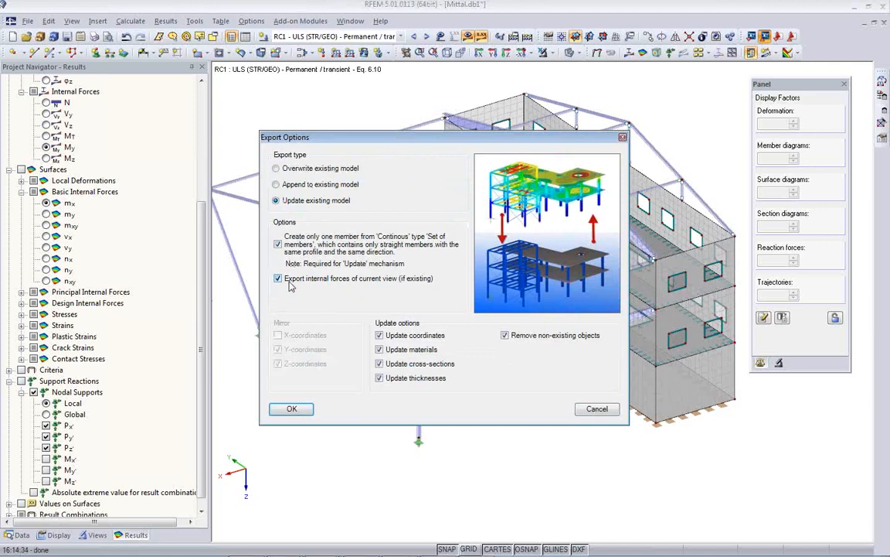
{"action": "left_click_drag", "start_coordinate": [384, 142], "coordinate": [628, 155]}
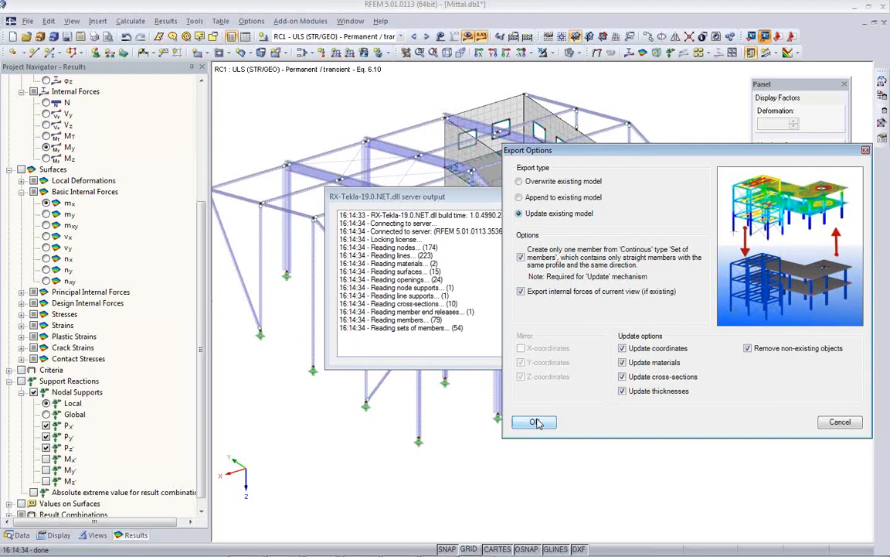
{"action": "left_click", "coordinate": [535, 423]}
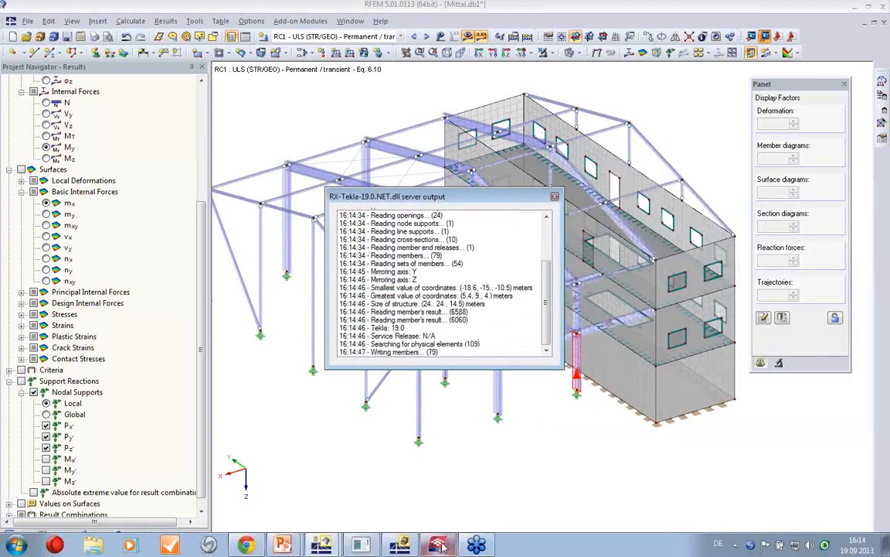
Switch to Tekla Structures and compare the beam-to-column connection before and after the model update by undoing and redoing it
{"action": "left_click", "coordinate": [439, 546]}
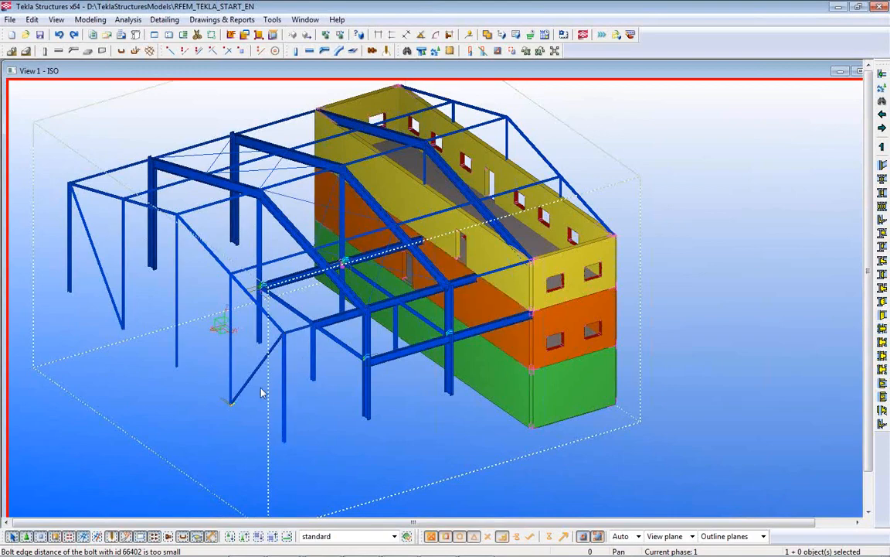
{"action": "scroll", "coordinate": [344, 379], "scroll_direction": "up", "scroll_amount": 2}
{"action": "scroll", "coordinate": [471, 402], "scroll_direction": "up", "scroll_amount": 4}
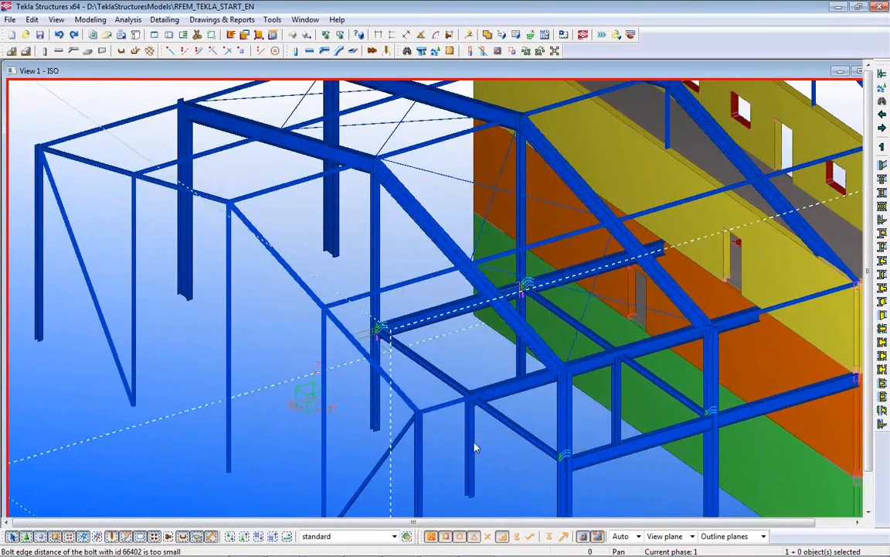
{"action": "scroll", "coordinate": [432, 395], "scroll_direction": "up", "scroll_amount": 5}
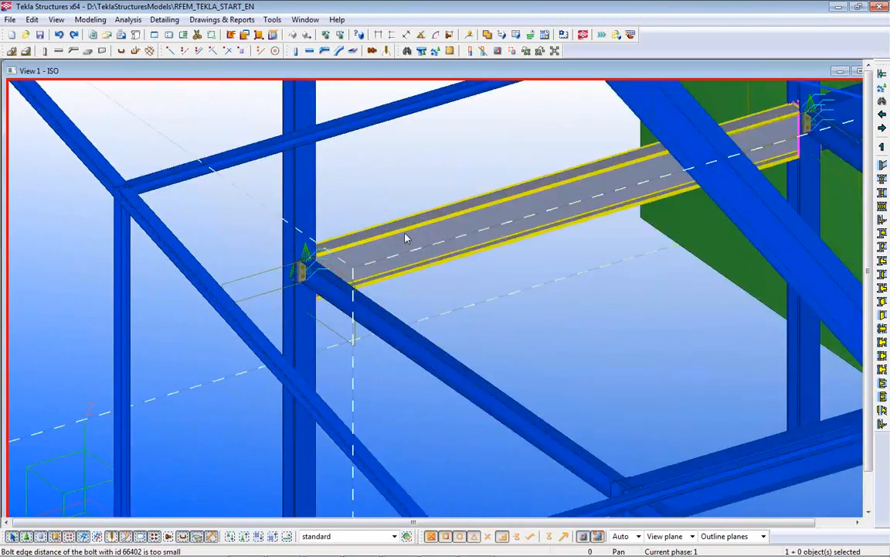
{"action": "left_click", "coordinate": [60, 35]}
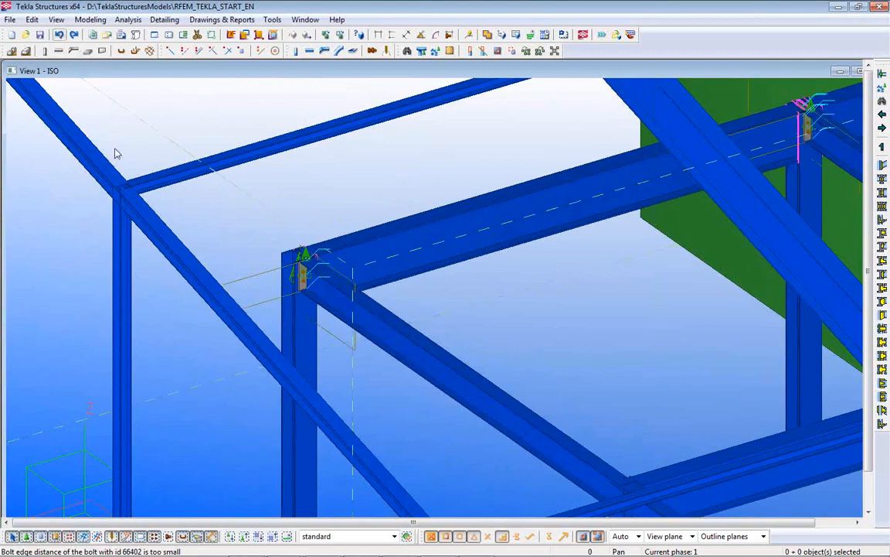
{"action": "left_click", "coordinate": [74, 36]}
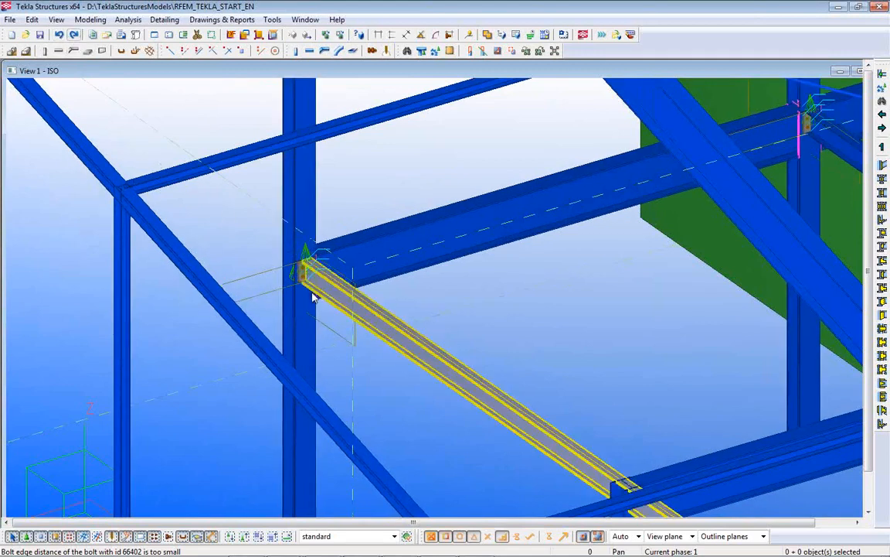
{"action": "left_click", "coordinate": [59, 35]}
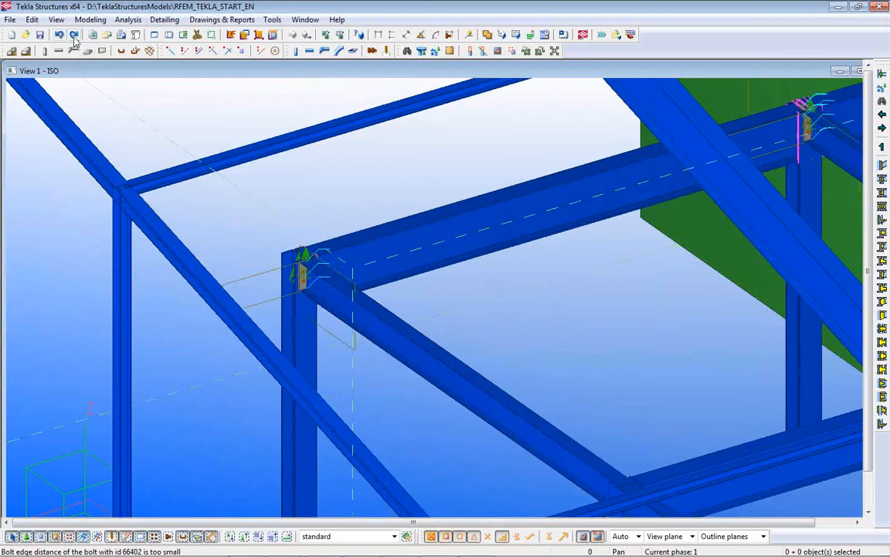
{"action": "left_click", "coordinate": [75, 36]}
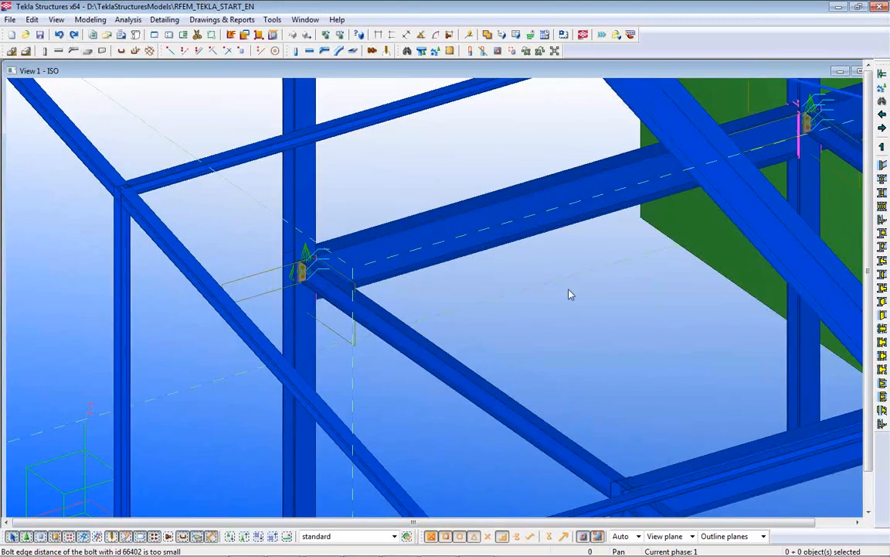
Examine the updated Tekla model from several angles, covering the steel frames, the intermediate platform connections and the adjoining building
{"action": "scroll", "coordinate": [334, 315], "scroll_direction": "down", "scroll_amount": 5}
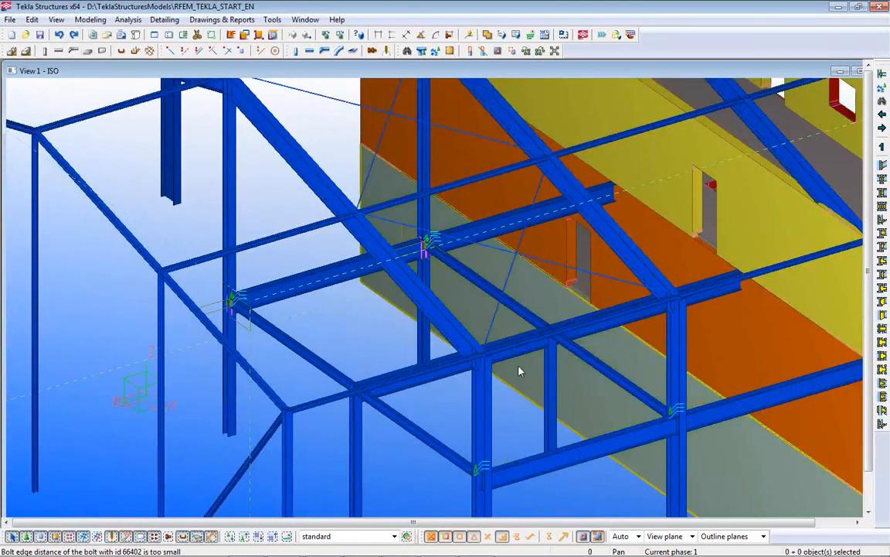
{"action": "scroll", "coordinate": [497, 281], "scroll_direction": "down", "scroll_amount": 5}
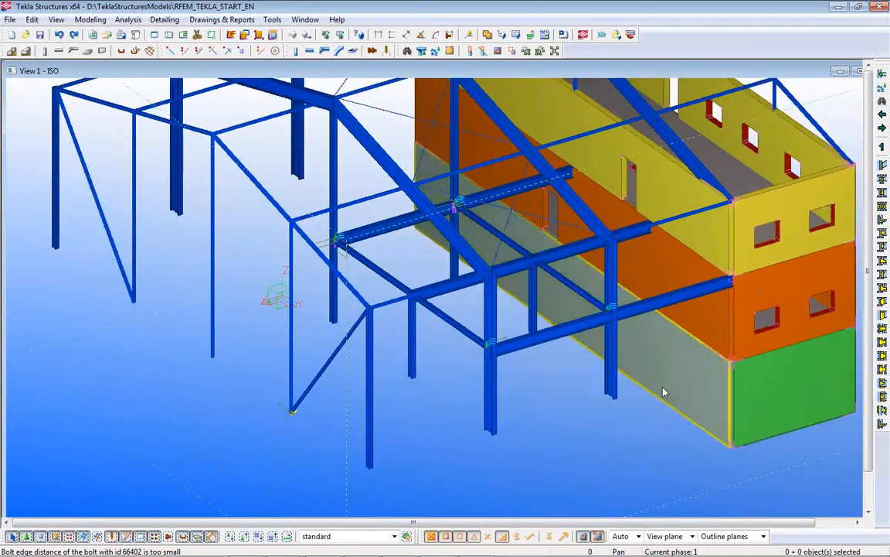
{"action": "middle_click_drag", "start_coordinate": [607, 359], "coordinate": [571, 482], "text": "ctrl"}
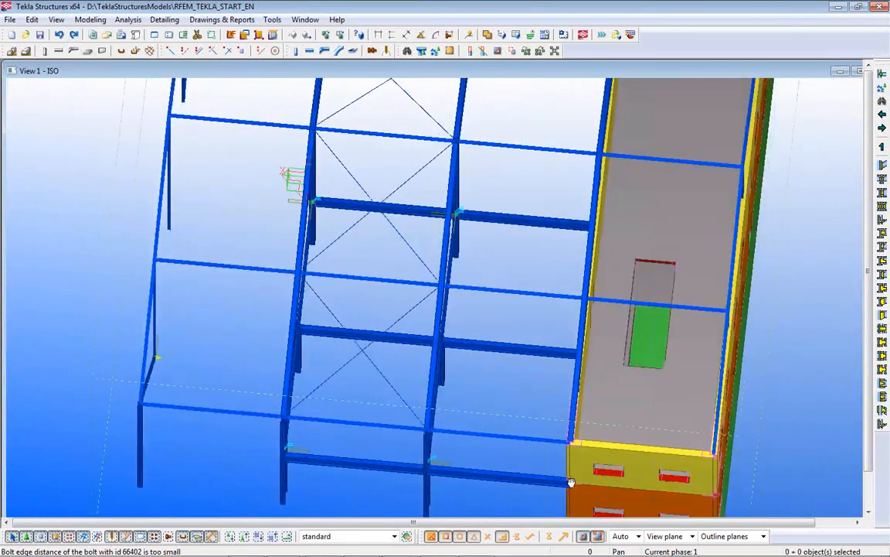
{"action": "middle_click_drag", "start_coordinate": [590, 405], "coordinate": [676, 378], "text": "ctrl"}
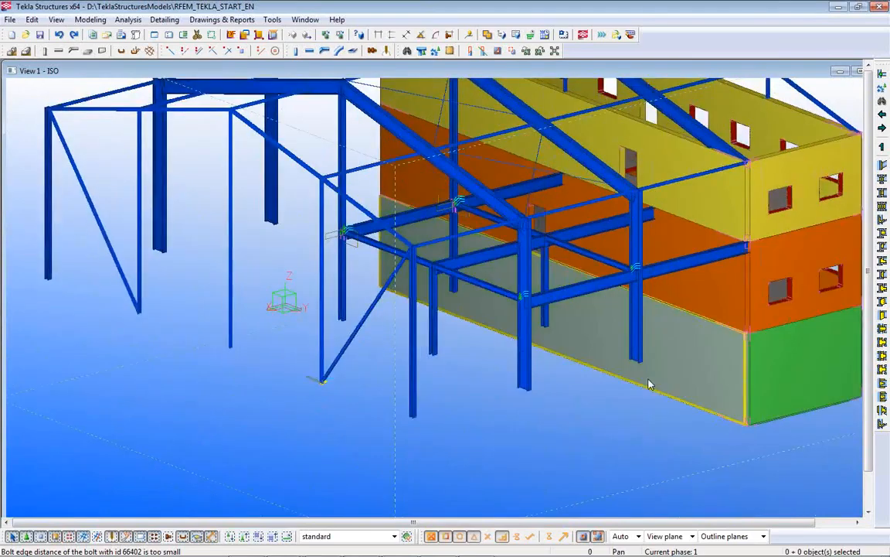
{"action": "scroll", "coordinate": [664, 379], "scroll_direction": "down", "scroll_amount": 3}
{"action": "middle_click_drag", "start_coordinate": [451, 382], "coordinate": [466, 290], "text": "ctrl"}
{"action": "scroll", "coordinate": [466, 290], "scroll_direction": "up", "scroll_amount": 5}
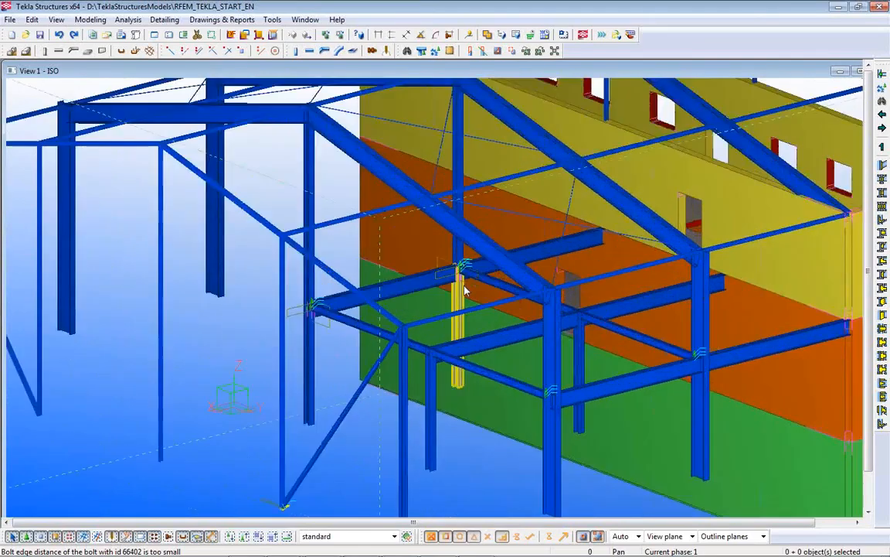
{"action": "scroll", "coordinate": [466, 290], "scroll_direction": "up", "scroll_amount": 5}
{"action": "scroll", "coordinate": [397, 289], "scroll_direction": "down", "scroll_amount": 2}
{"action": "scroll", "coordinate": [193, 294], "scroll_direction": "down", "scroll_amount": 3}
{"action": "scroll", "coordinate": [220, 270], "scroll_direction": "up", "scroll_amount": 2}
{"action": "scroll", "coordinate": [225, 286], "scroll_direction": "down", "scroll_amount": 2}
{"action": "scroll", "coordinate": [311, 261], "scroll_direction": "up", "scroll_amount": 2}
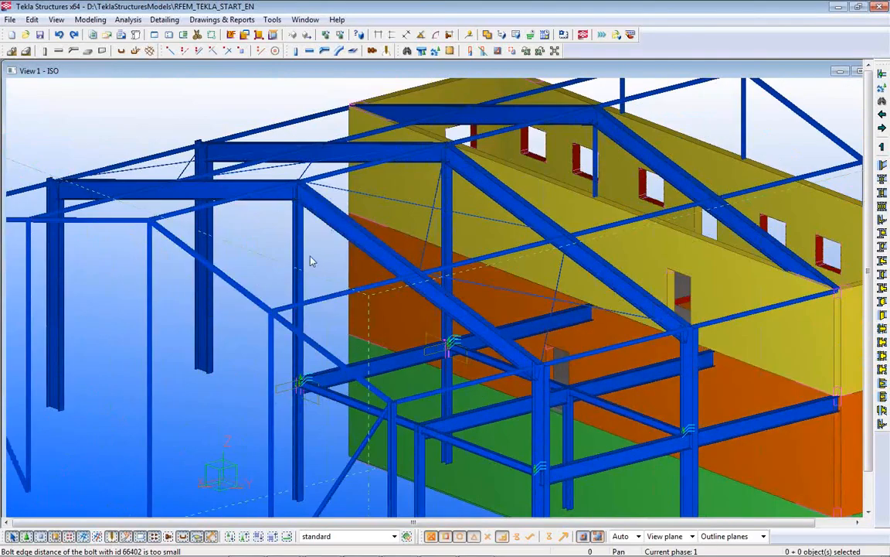
Inquire the part information of the IPE600 roof beam on the far side of the ridge in the nearest heavy frame
{"action": "left_click", "coordinate": [171, 195]}
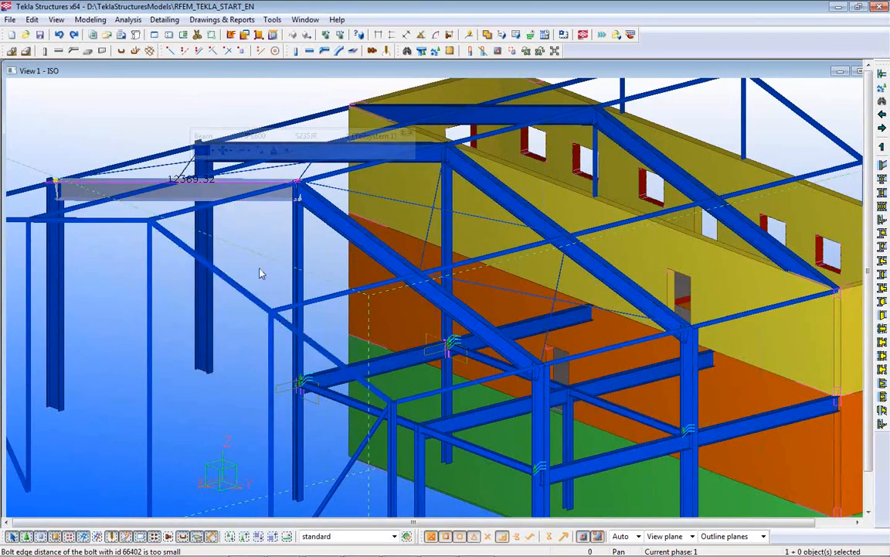
{"action": "right_click", "coordinate": [157, 181]}
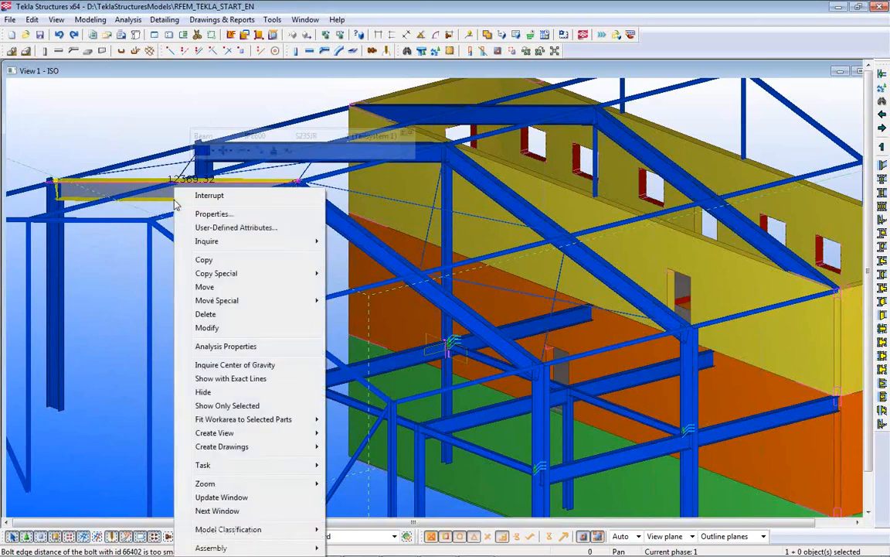
{"action": "mouse_move", "coordinate": [216, 241]}
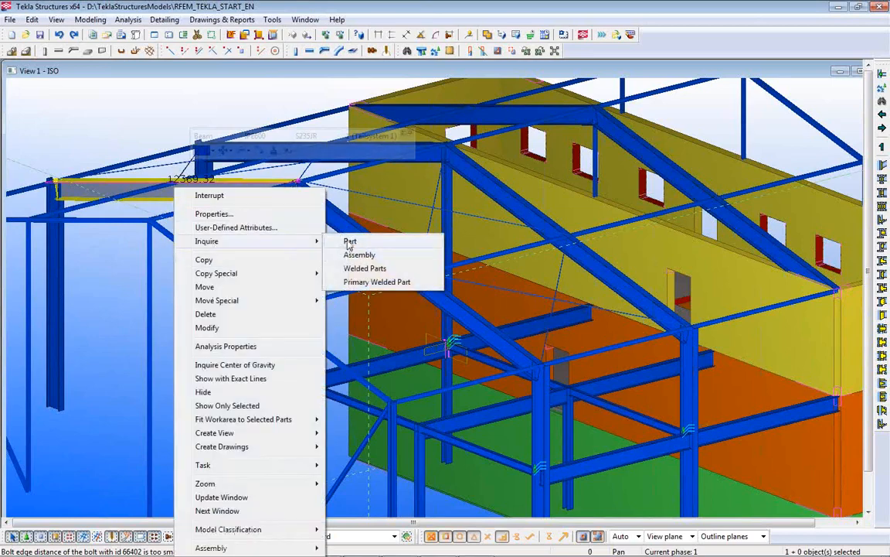
{"action": "left_click", "coordinate": [347, 244]}
Review the roof beam's transferred end forces, member numbers and material in the inquiry report, and clear the beam selection
{"action": "scroll", "coordinate": [521, 239], "scroll_direction": "down", "scroll_amount": 3}
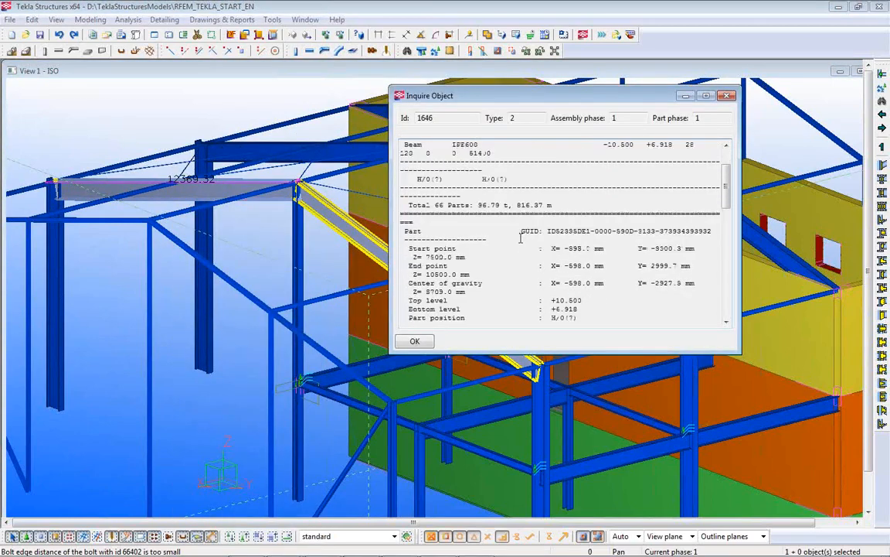
{"action": "scroll", "coordinate": [521, 239], "scroll_direction": "down", "scroll_amount": 10}
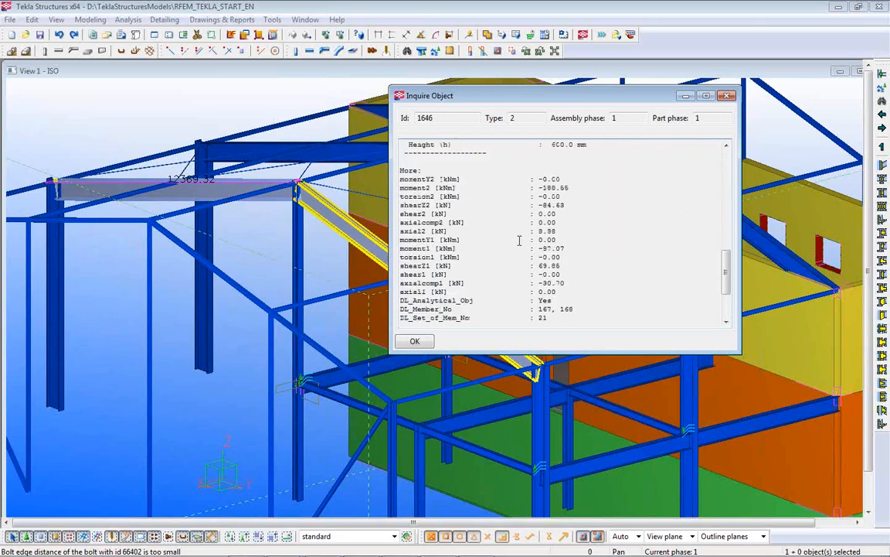
{"action": "scroll", "coordinate": [541, 188], "scroll_direction": "down", "scroll_amount": 1}
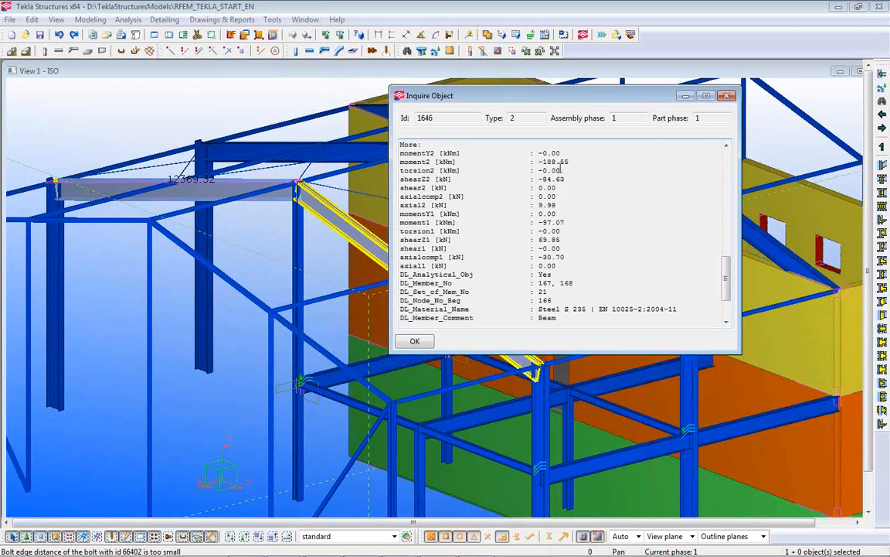
{"action": "scroll", "coordinate": [562, 167], "scroll_direction": "down", "scroll_amount": 1}
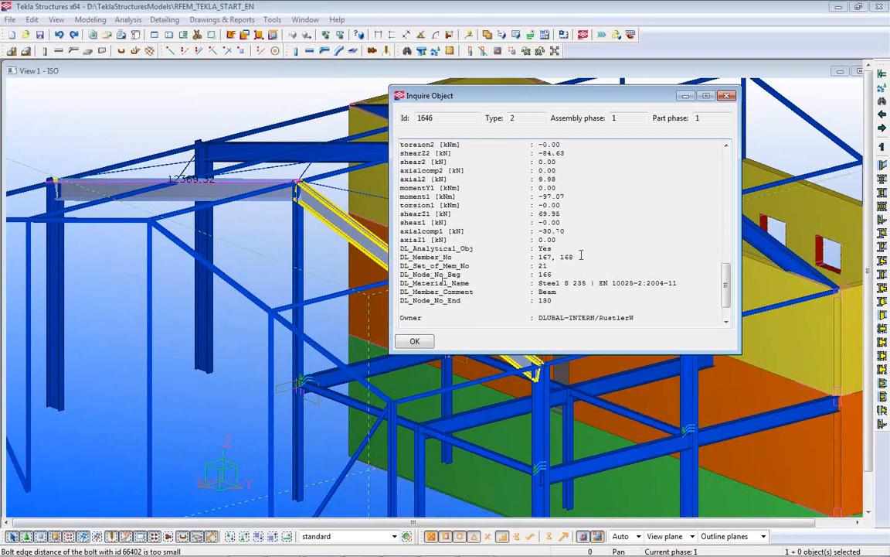
{"action": "left_click_drag", "start_coordinate": [568, 256], "coordinate": [533, 257]}
{"action": "scroll", "coordinate": [597, 300], "scroll_direction": "down", "scroll_amount": 1}
{"action": "scroll", "coordinate": [562, 270], "scroll_direction": "down", "scroll_amount": 1}
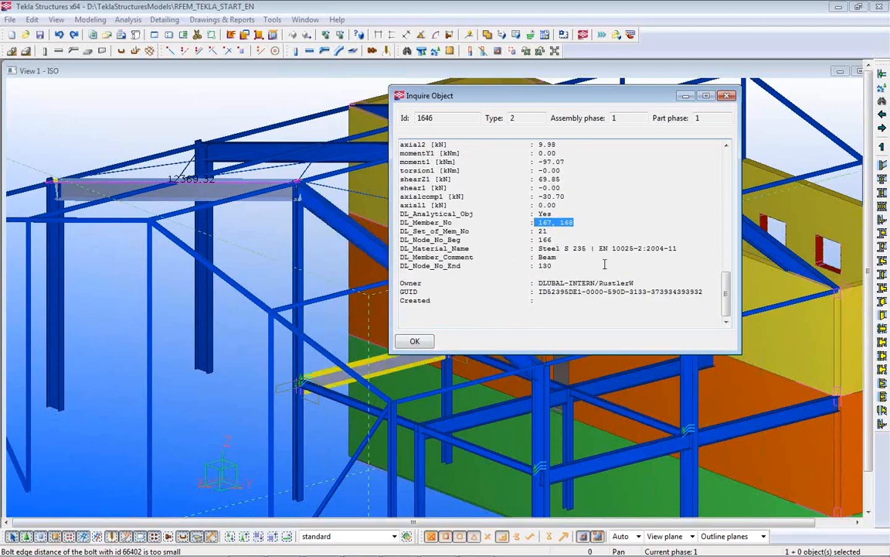
{"action": "left_click", "coordinate": [266, 265]}
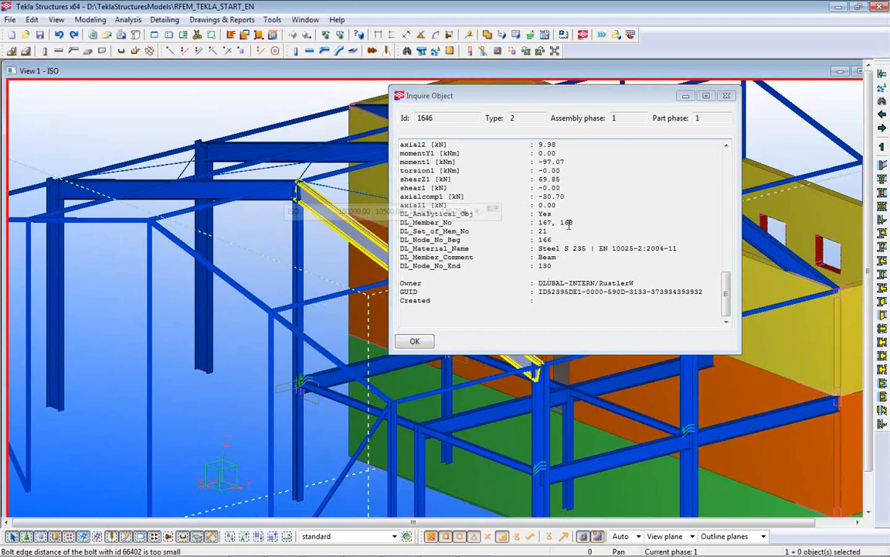
Switch to RFEM and isolate the matching roof beam, members 167 and 168, in visibility mode
{"action": "left_click", "coordinate": [438, 544]}
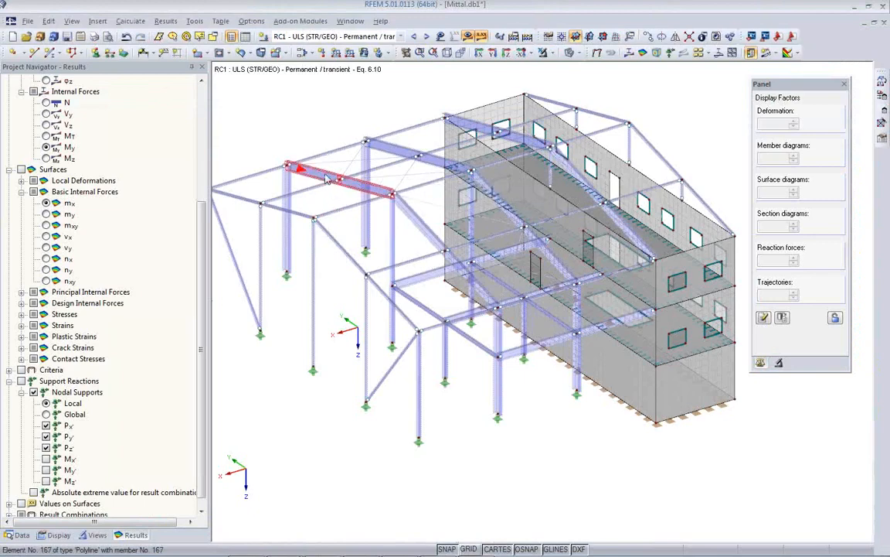
{"action": "left_click", "coordinate": [296, 162]}
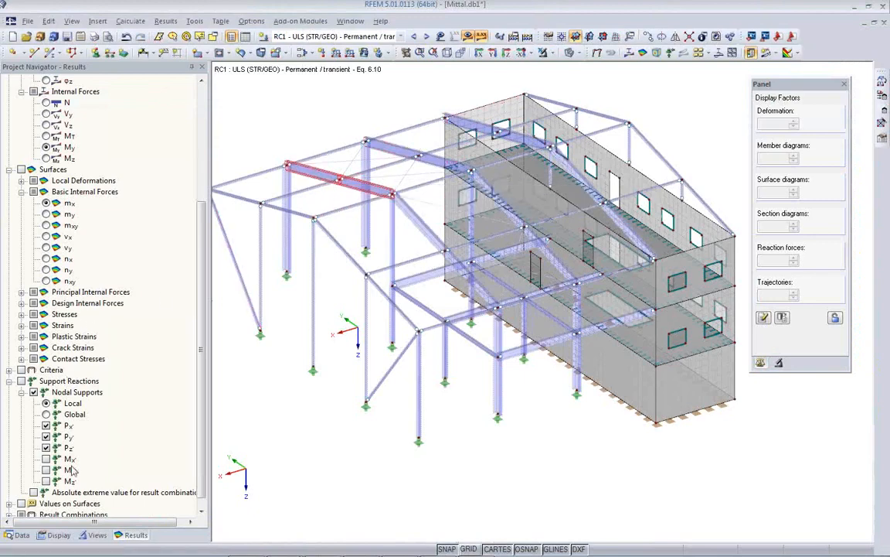
{"action": "left_click", "coordinate": [97, 535]}
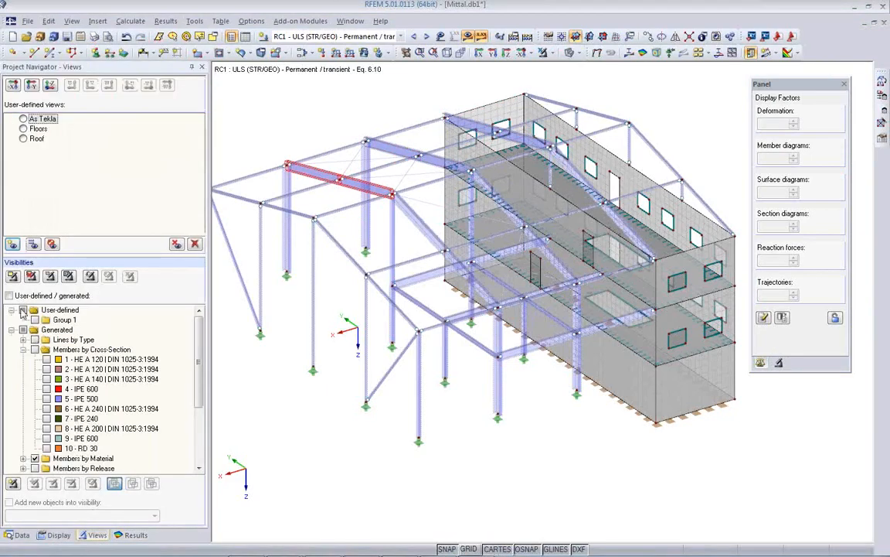
{"action": "left_click", "coordinate": [13, 243]}
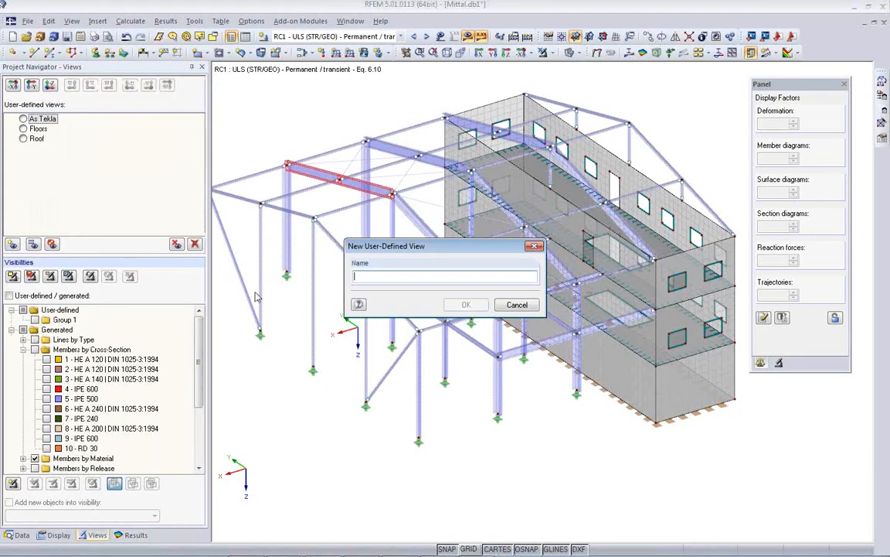
{"action": "left_click", "coordinate": [520, 307]}
{"action": "left_click", "coordinate": [15, 279]}
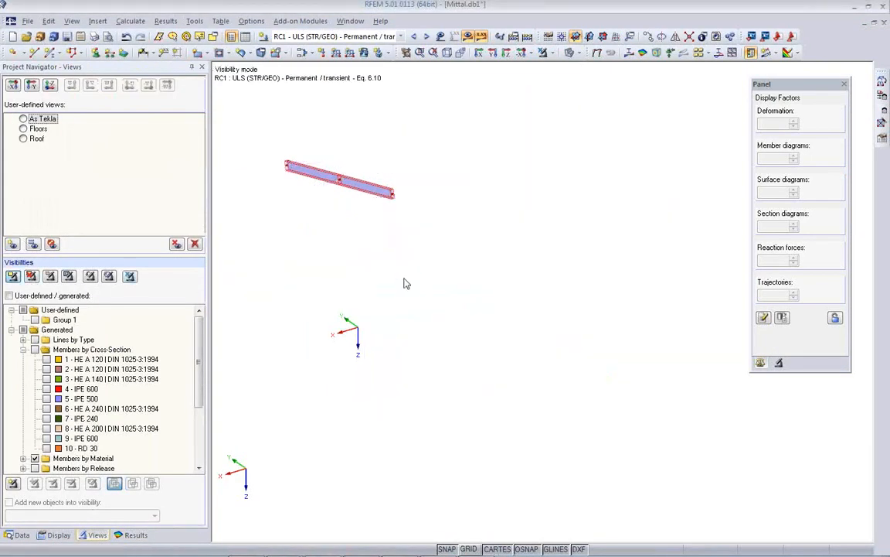
Show the My internal force diagram with values on the isolated roof beam for comparison with Tekla
{"action": "left_click", "coordinate": [376, 242]}
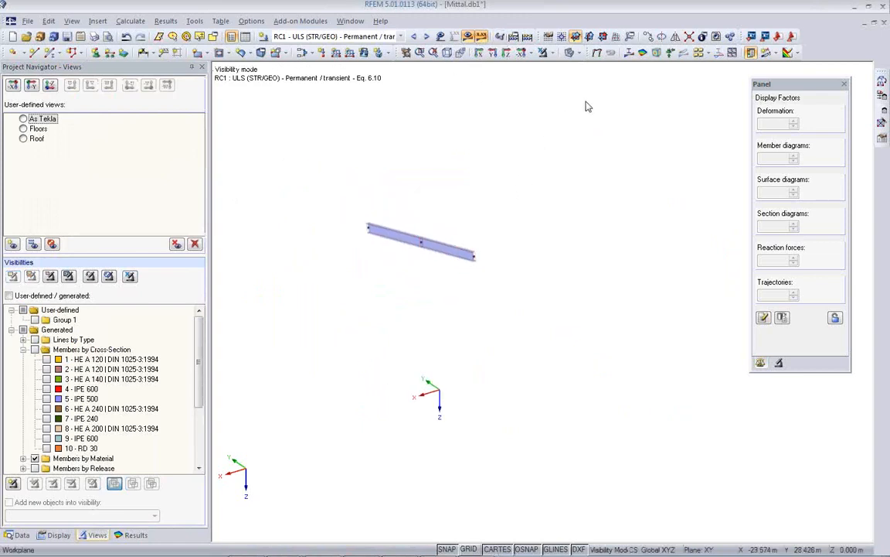
{"action": "left_click", "coordinate": [629, 52]}
{"action": "scroll", "coordinate": [460, 309], "scroll_direction": "up", "scroll_amount": 3}
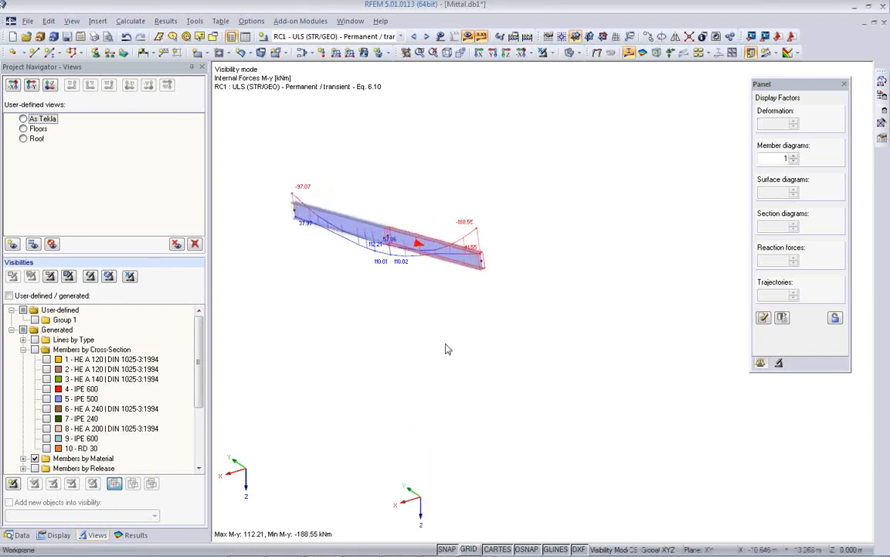
Switch to Tekla Structures, review the transferred end forces of roof beam 167, 168 in the inquiry report, and close the report
{"action": "left_click", "coordinate": [437, 546]}
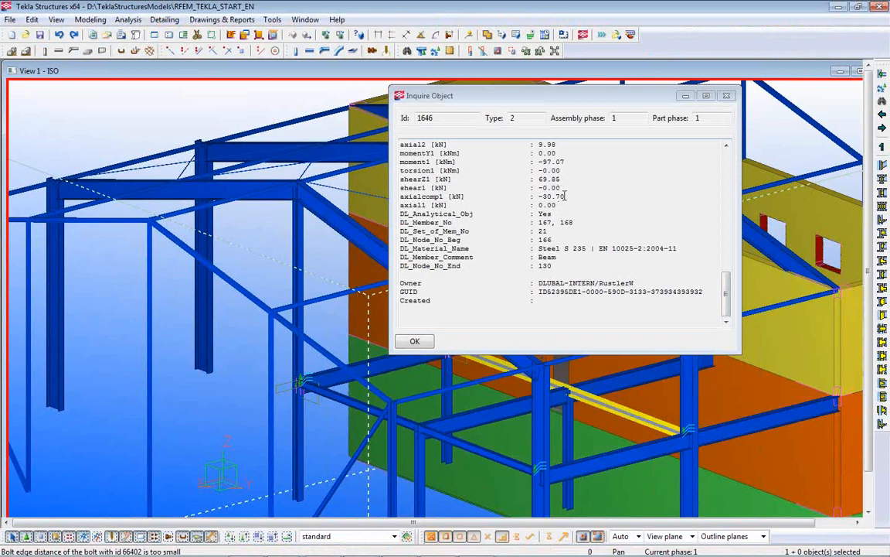
{"action": "scroll", "coordinate": [558, 223], "scroll_direction": "up", "scroll_amount": 2}
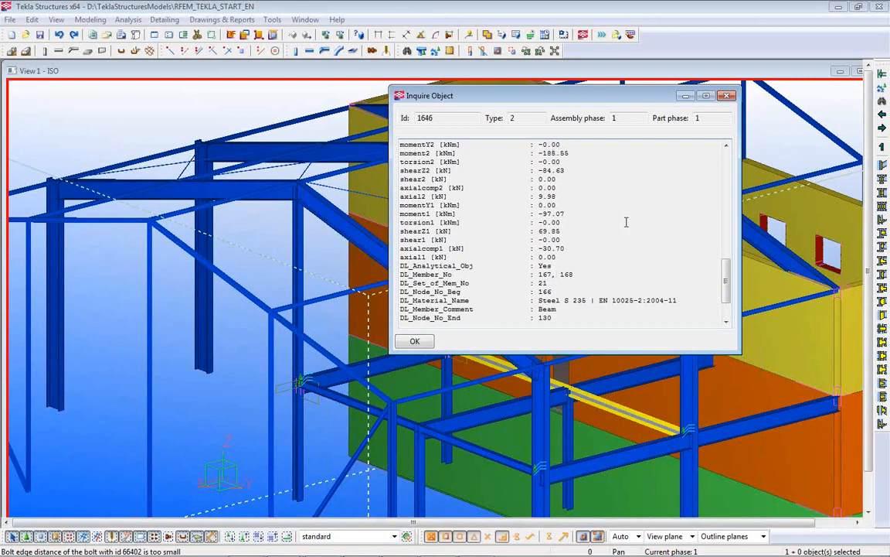
{"action": "left_click", "coordinate": [727, 95]}
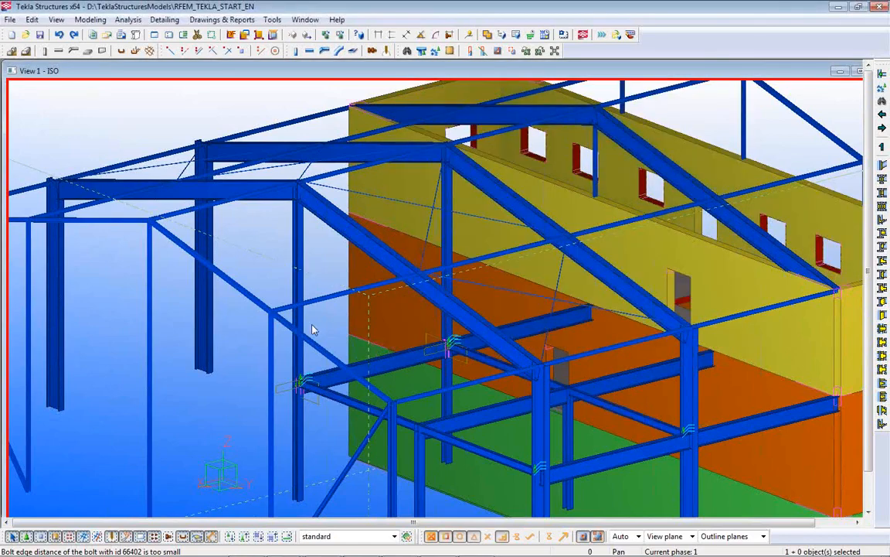
Examine the updated hall model from several sides, including the frames, floor beams and their connections
{"action": "scroll", "coordinate": [314, 330], "scroll_direction": "down", "scroll_amount": 5}
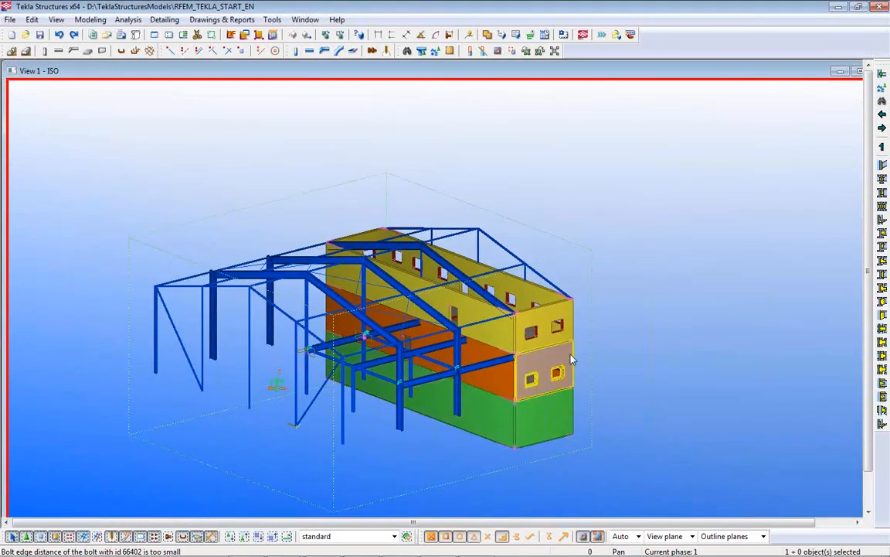
{"action": "middle_click_drag", "start_coordinate": [532, 336], "coordinate": [434, 322], "text": "ctrl"}
{"action": "scroll", "coordinate": [379, 363], "scroll_direction": "up", "scroll_amount": 5}
{"action": "scroll", "coordinate": [434, 323], "scroll_direction": "up", "scroll_amount": 5}
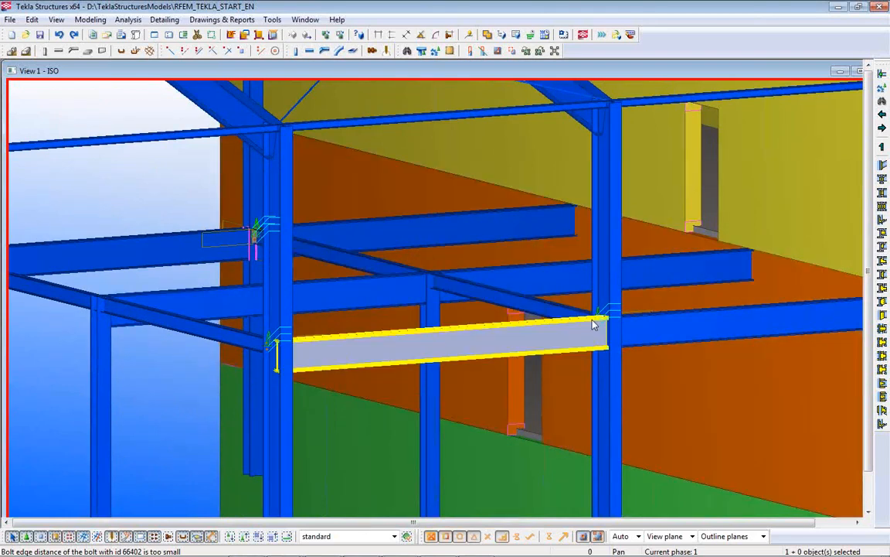
{"action": "scroll", "coordinate": [598, 318], "scroll_direction": "up", "scroll_amount": 5}
{"action": "scroll", "coordinate": [598, 318], "scroll_direction": "down", "scroll_amount": 8}
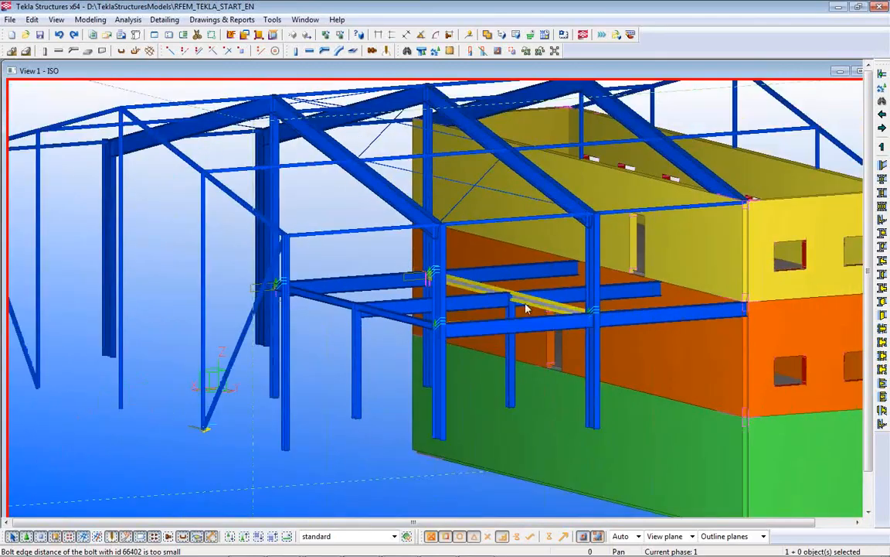
{"action": "middle_click_drag", "start_coordinate": [509, 303], "coordinate": [533, 304], "text": "ctrl"}
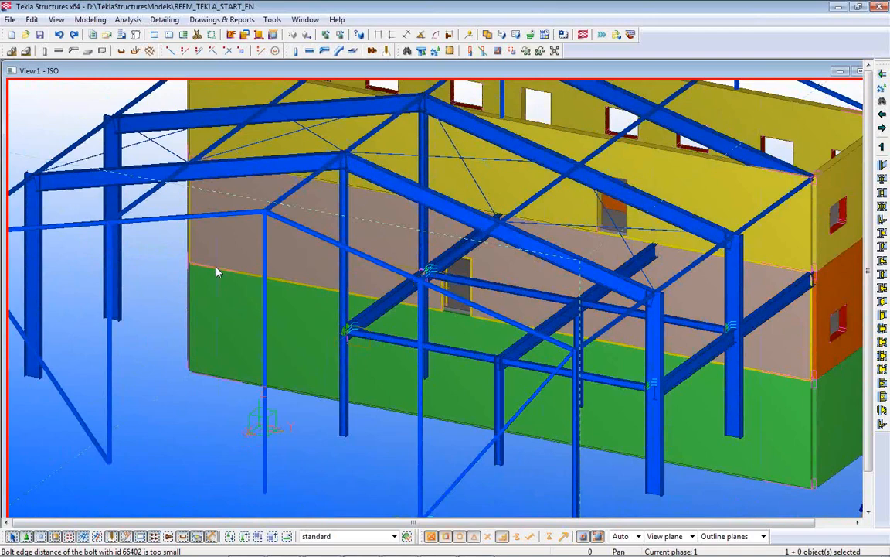
{"action": "scroll", "coordinate": [328, 352], "scroll_direction": "down", "scroll_amount": 5}
Switch to RFEM and leave visibility mode to show the moment diagrams on the whole structure
{"action": "mouse_move", "coordinate": [416, 552]}
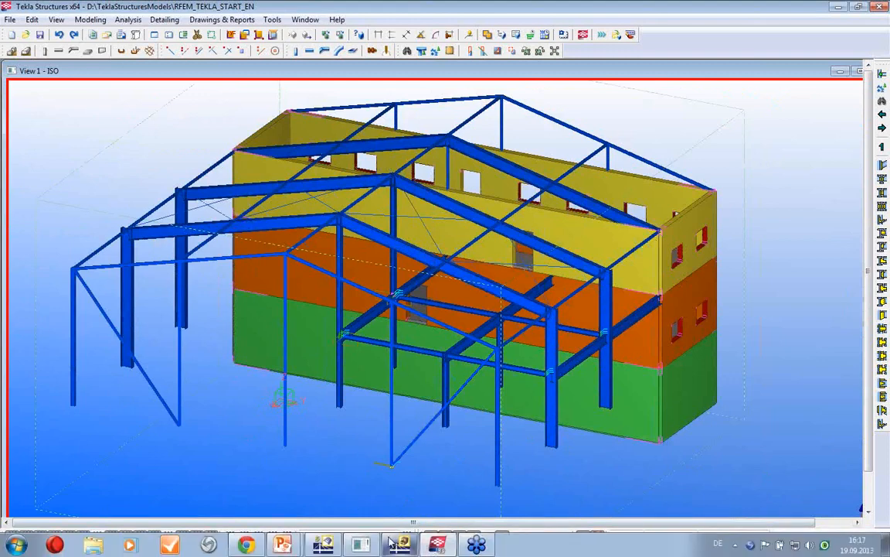
{"action": "left_click", "coordinate": [399, 546]}
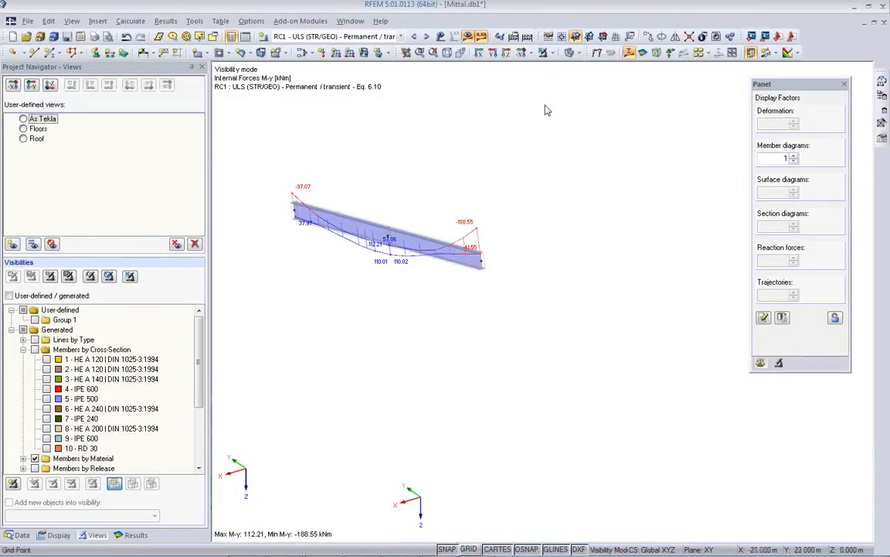
{"action": "left_click", "coordinate": [544, 53]}
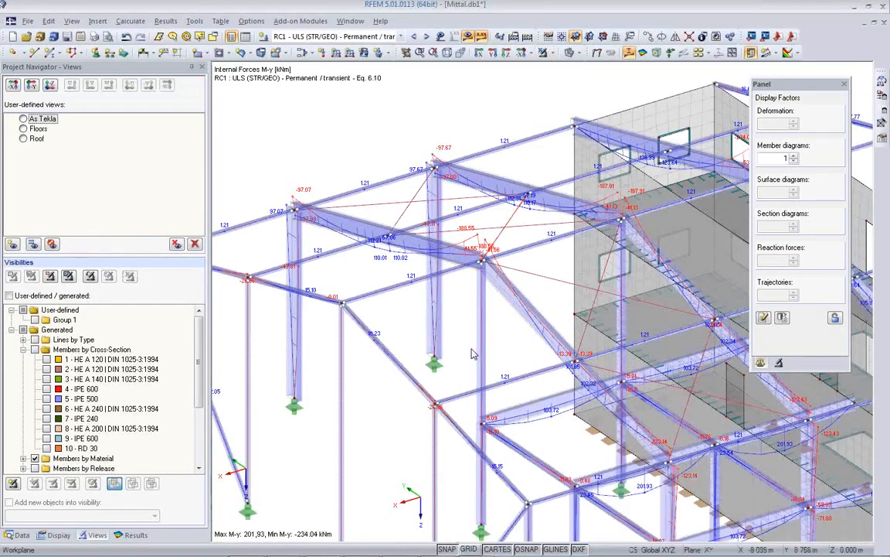
{"action": "scroll", "coordinate": [456, 354], "scroll_direction": "down", "scroll_amount": 2}
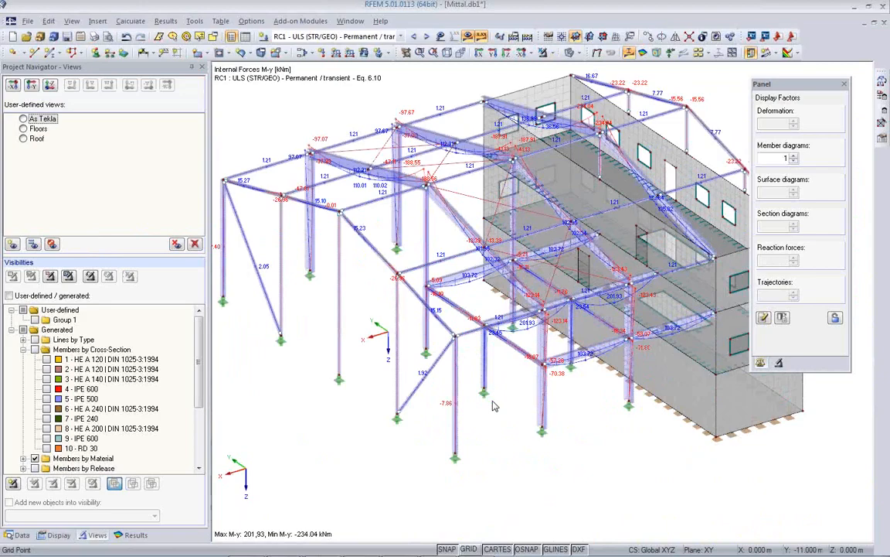
{"action": "middle_click_drag", "start_coordinate": [391, 439], "coordinate": [387, 502]}
{"action": "mouse_move", "coordinate": [380, 551]}
{"action": "mouse_move", "coordinate": [287, 549]}
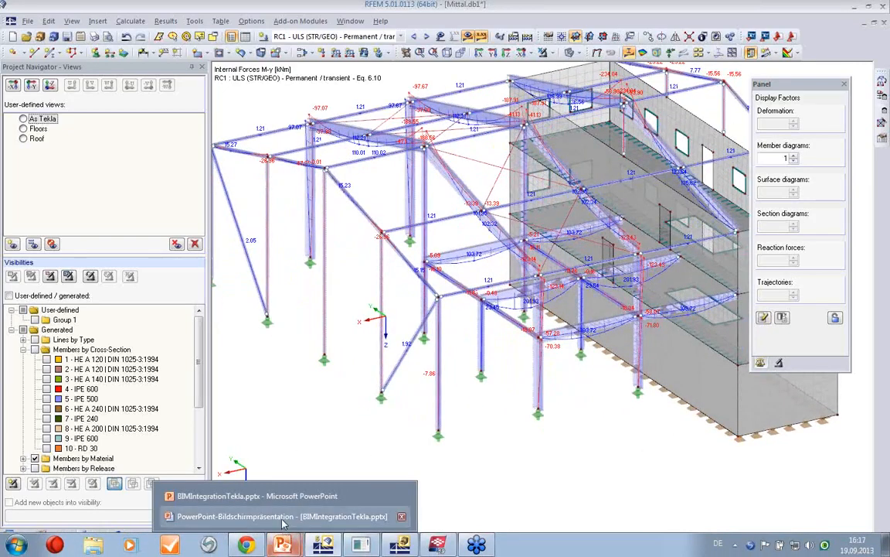
{"action": "left_click", "coordinate": [283, 516]}
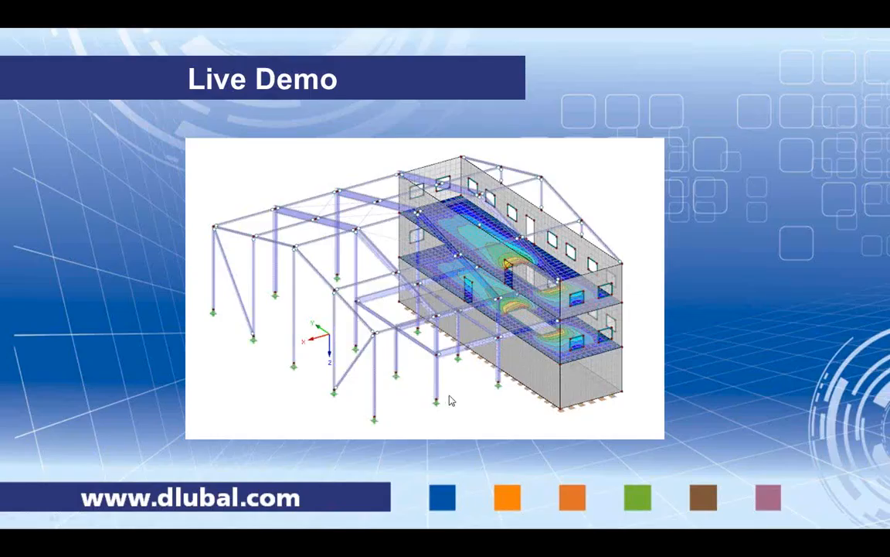
{"action": "left_click", "coordinate": [682, 371]}
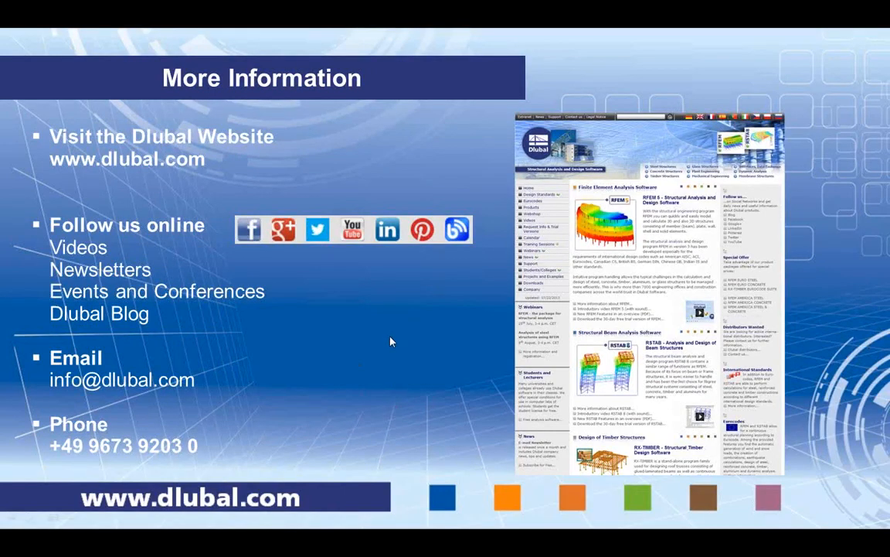
{"action": "key", "text": "alt+Tab"}
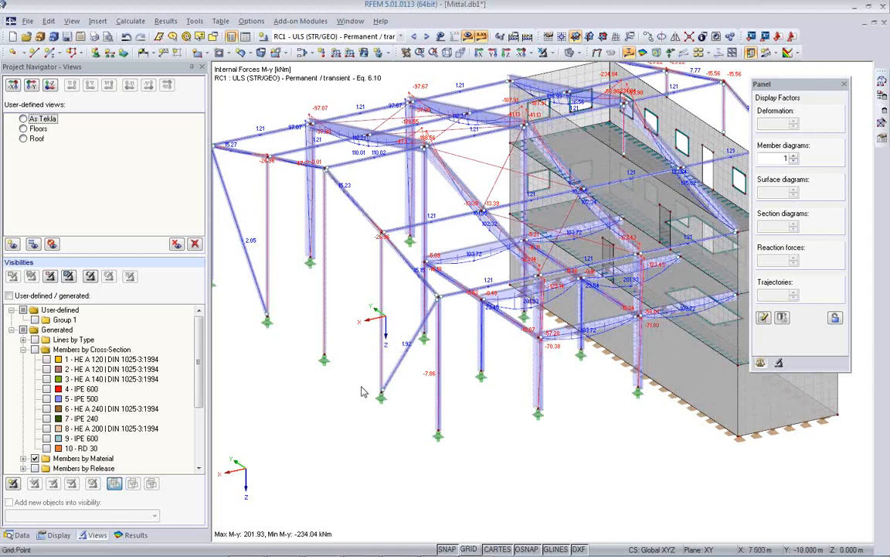
{"action": "scroll", "coordinate": [347, 408], "scroll_direction": "down", "scroll_amount": 3}
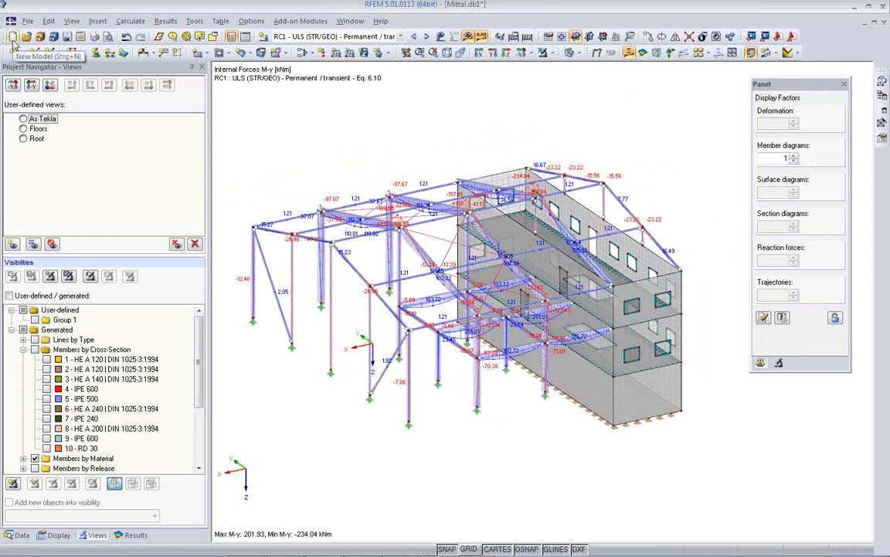
{"action": "middle_click_drag", "start_coordinate": [400, 420], "coordinate": [419, 410]}
Switch to Tekla Structures, save the changes to the current model and open the Sections model
{"action": "mouse_move", "coordinate": [434, 550]}
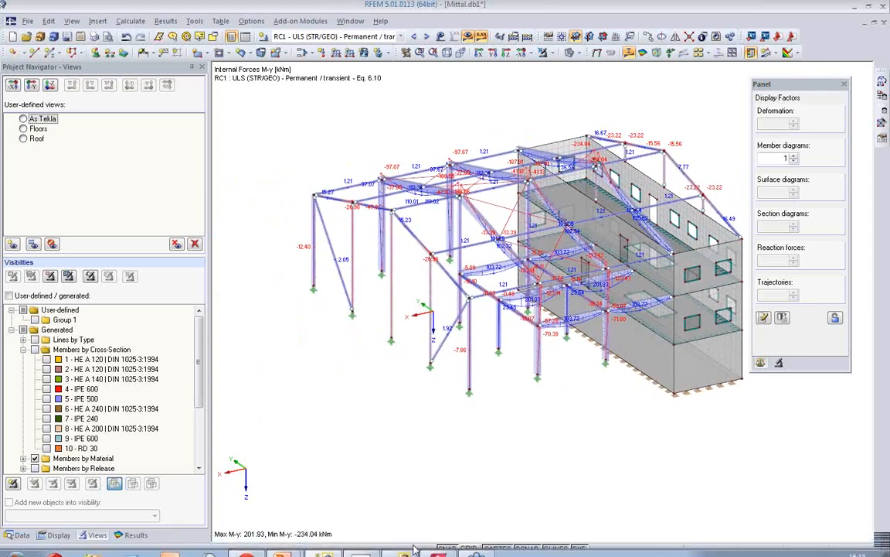
{"action": "left_click", "coordinate": [438, 546]}
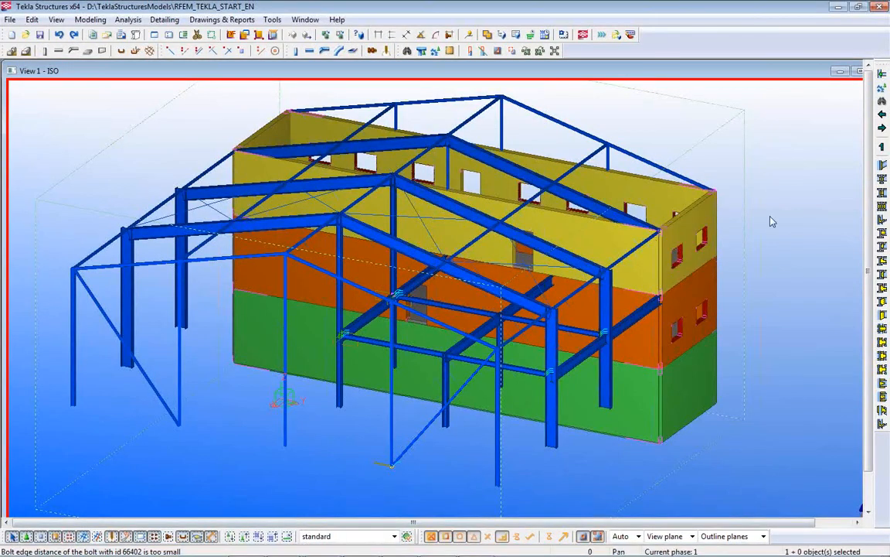
{"action": "left_click", "coordinate": [26, 34]}
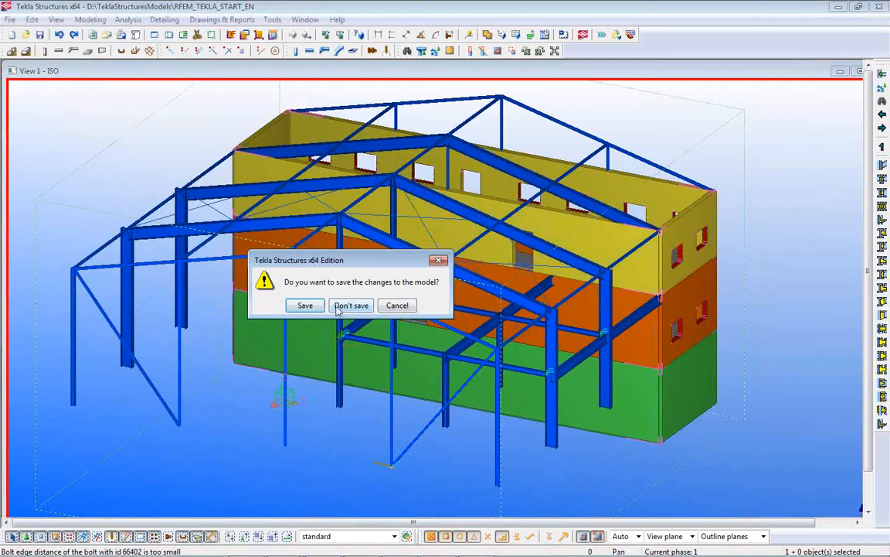
{"action": "left_click", "coordinate": [306, 309]}
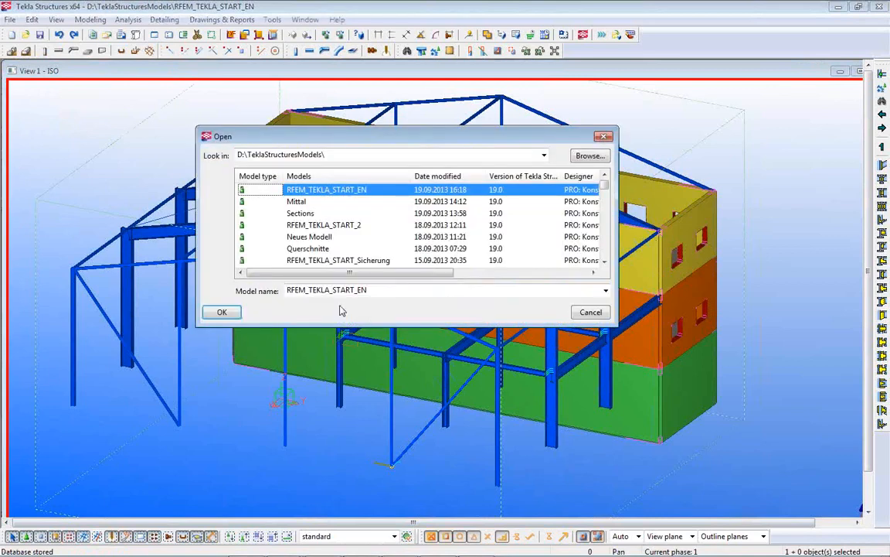
{"action": "left_click", "coordinate": [294, 215]}
{"action": "left_click", "coordinate": [222, 312]}
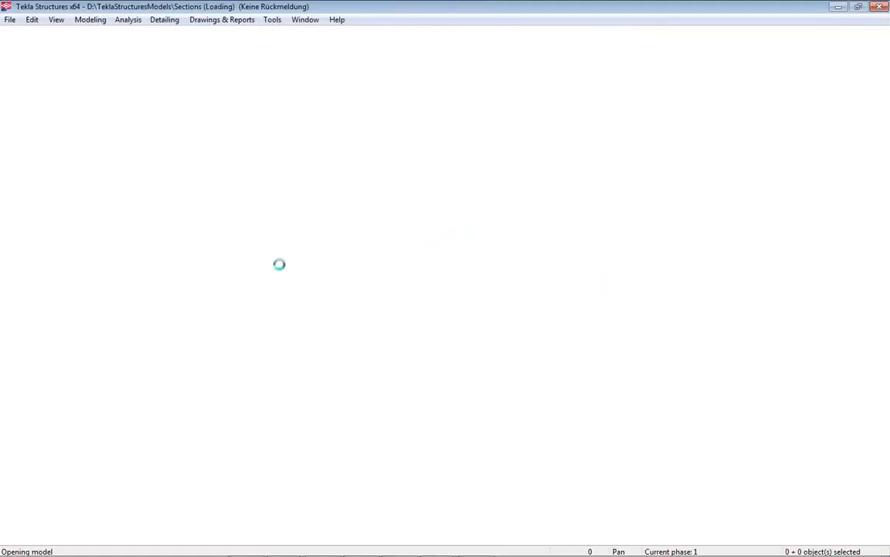
Check the profile of the C-section beam at the model origin in its beam properties, and close the dialog
{"action": "scroll", "coordinate": [294, 296], "scroll_direction": "up", "scroll_amount": 5}
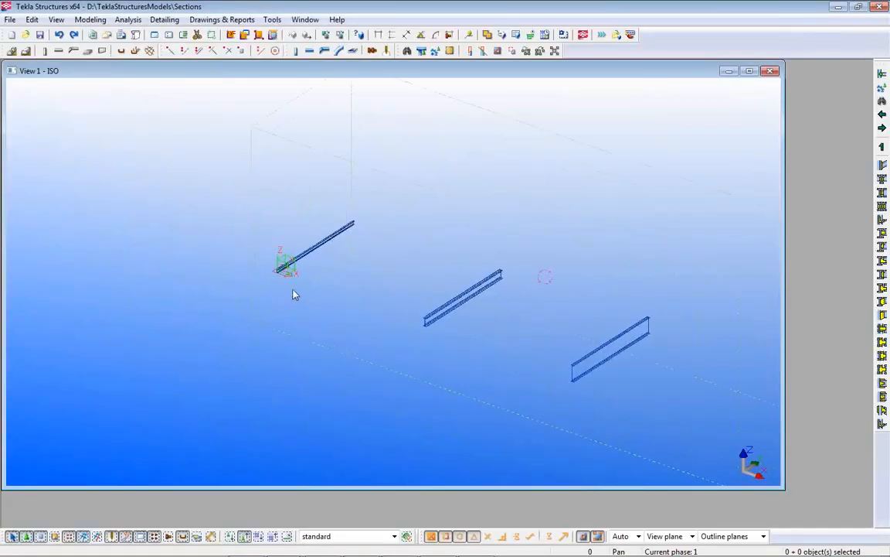
{"action": "scroll", "coordinate": [163, 241], "scroll_direction": "up", "scroll_amount": 4}
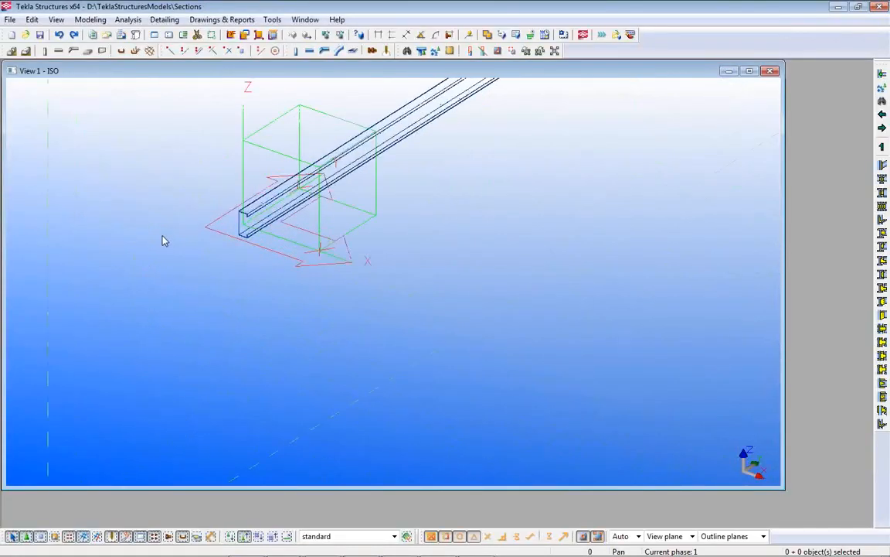
{"action": "double_click", "coordinate": [263, 211]}
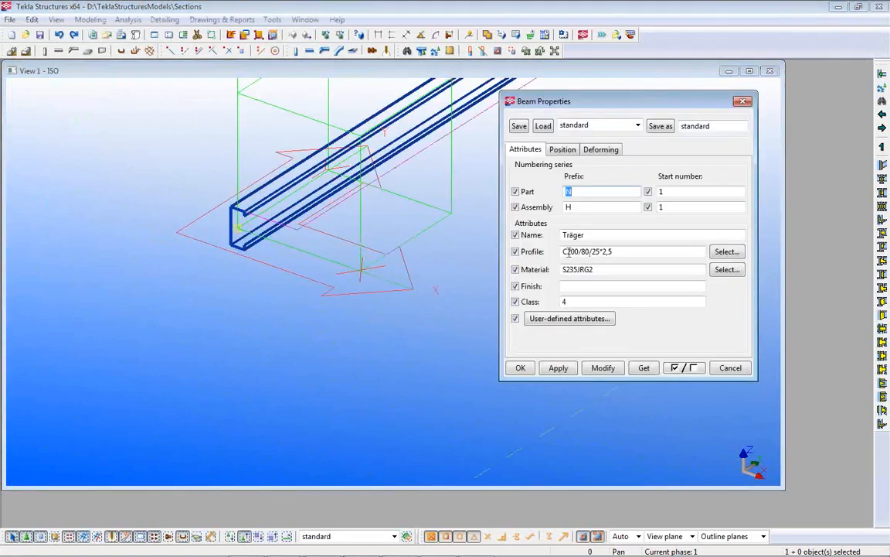
{"action": "scroll", "coordinate": [390, 366], "scroll_direction": "down", "scroll_amount": 2}
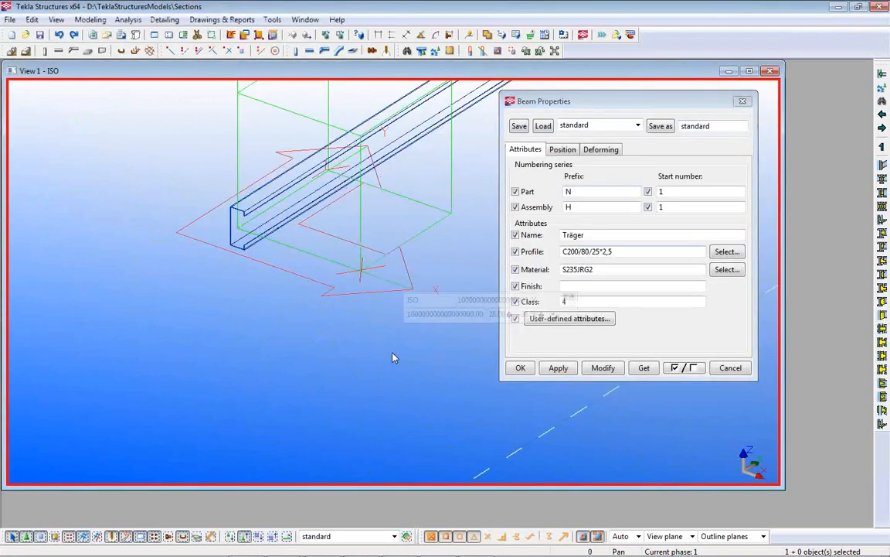
{"action": "left_click", "coordinate": [730, 367]}
Check the profile of the middle I-section beam in its beam properties, and close the dialog
{"action": "scroll", "coordinate": [447, 358], "scroll_direction": "down", "scroll_amount": 3}
{"action": "middle_click_drag", "start_coordinate": [700, 387], "coordinate": [427, 387]}
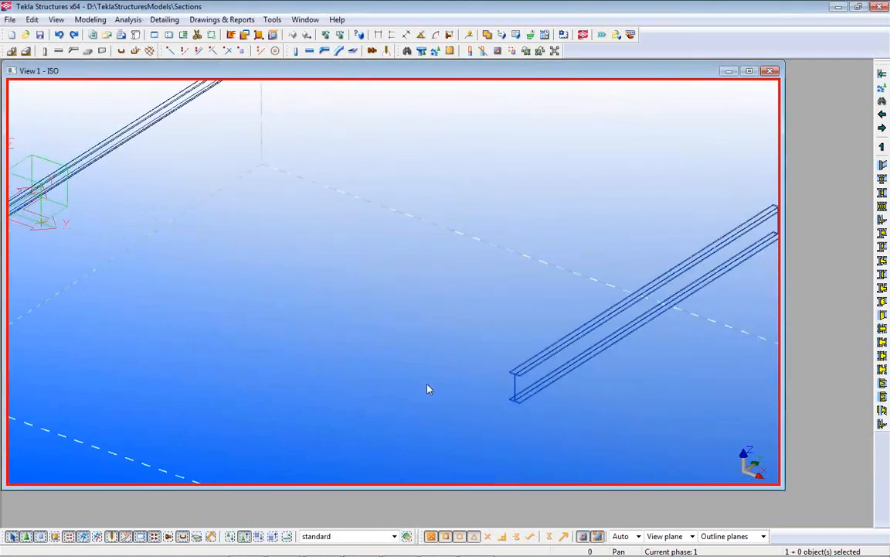
{"action": "double_click", "coordinate": [538, 371]}
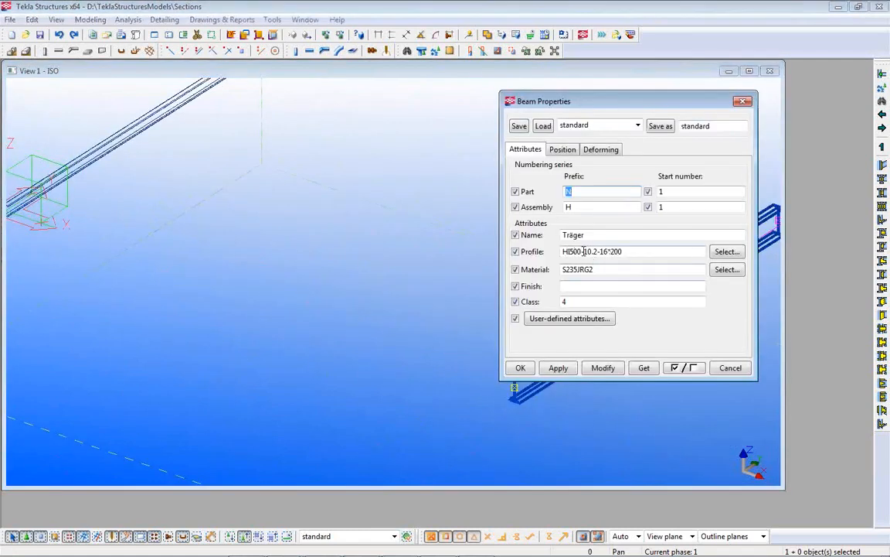
{"action": "left_click", "coordinate": [731, 368]}
{"action": "scroll", "coordinate": [491, 369], "scroll_direction": "down", "scroll_amount": 3}
{"action": "middle_click_drag", "start_coordinate": [580, 383], "coordinate": [359, 309]}
{"action": "scroll", "coordinate": [360, 308], "scroll_direction": "down", "scroll_amount": 2}
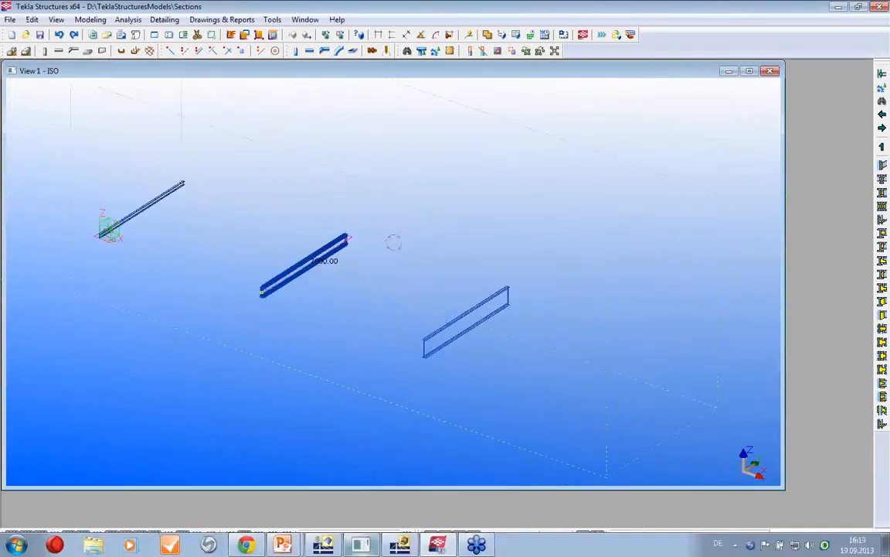
Switch to RFEM and bring up the Project Manager
{"action": "mouse_move", "coordinate": [324, 546]}
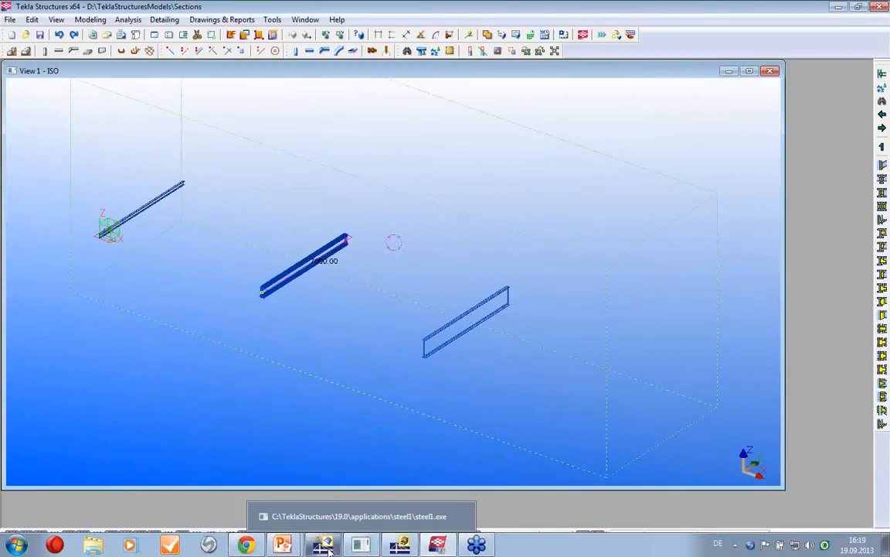
{"action": "left_click", "coordinate": [313, 515]}
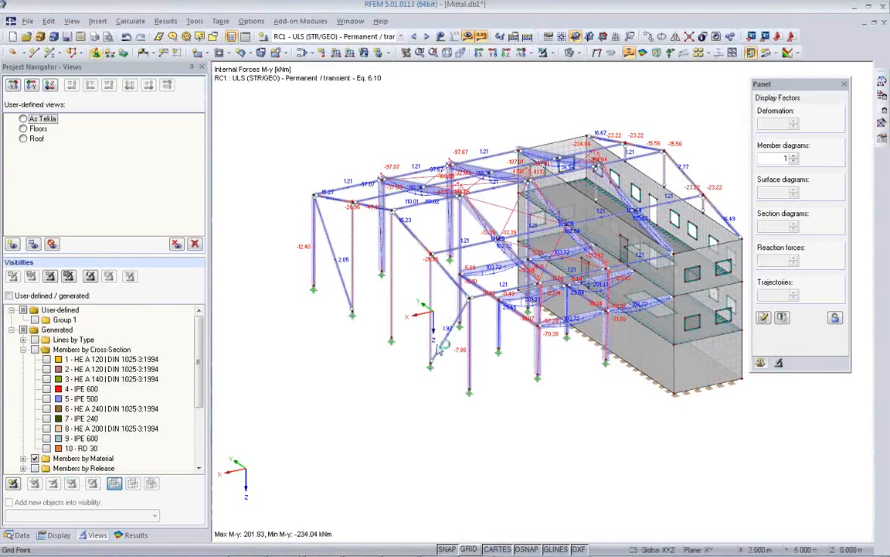
{"action": "left_click", "coordinate": [40, 38]}
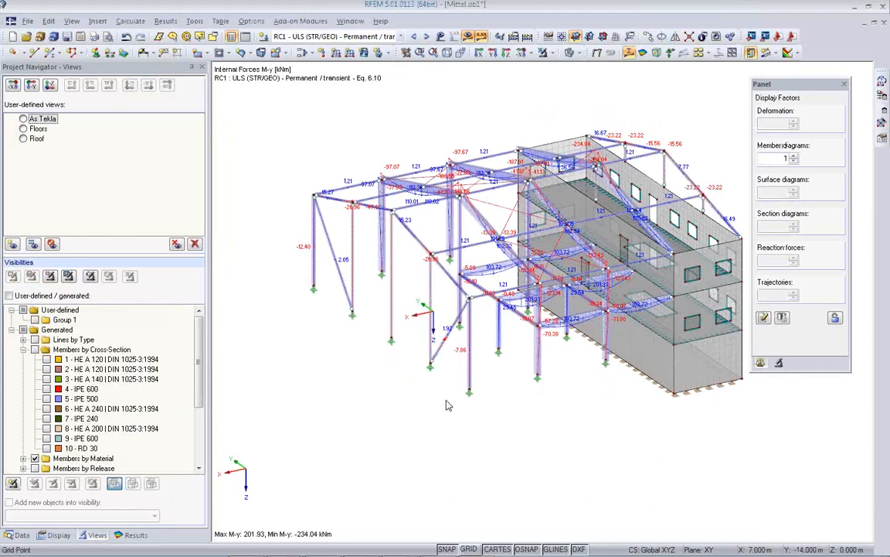
{"action": "middle_click_drag", "start_coordinate": [446, 405], "coordinate": [414, 495], "text": "ctrl"}
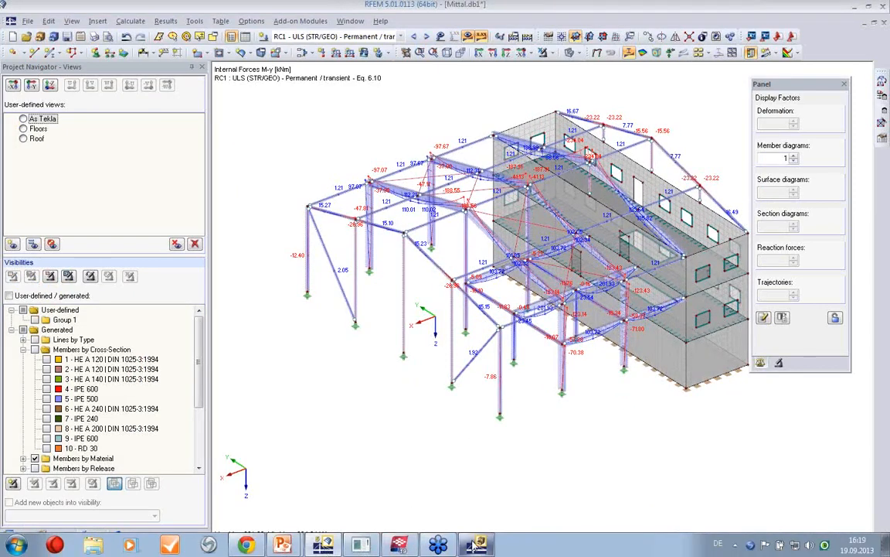
{"action": "left_click", "coordinate": [325, 546]}
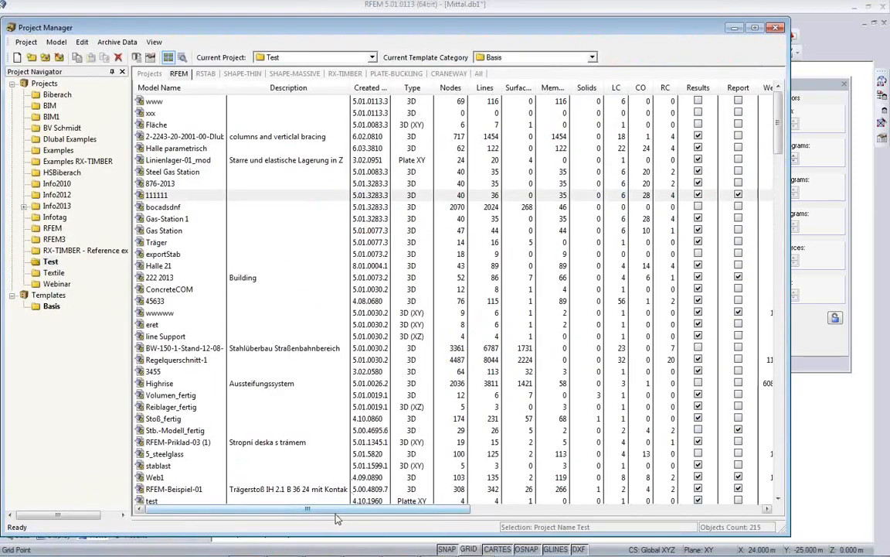
Enlarge the model thumbnails area in the Project Manager and list the models of the Info2013 project
{"action": "left_click_drag", "start_coordinate": [336, 516], "coordinate": [339, 315]}
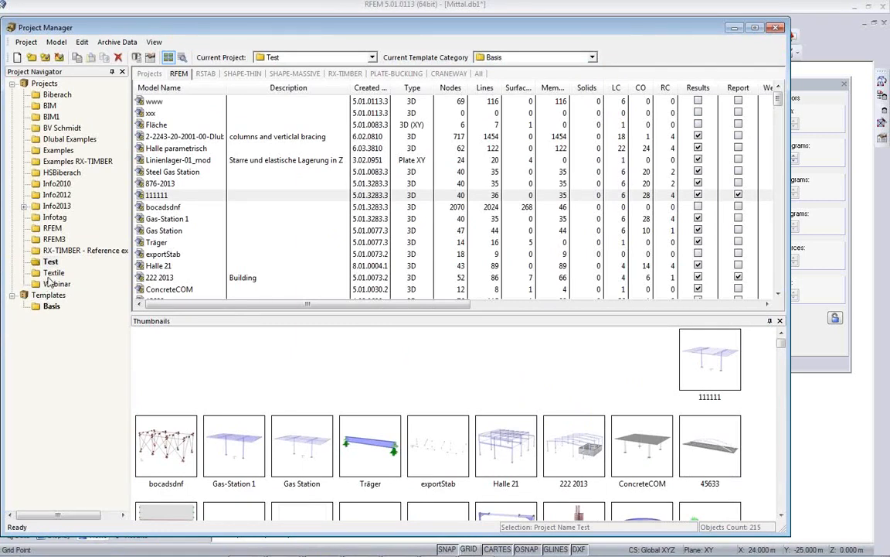
{"action": "left_click", "coordinate": [57, 207]}
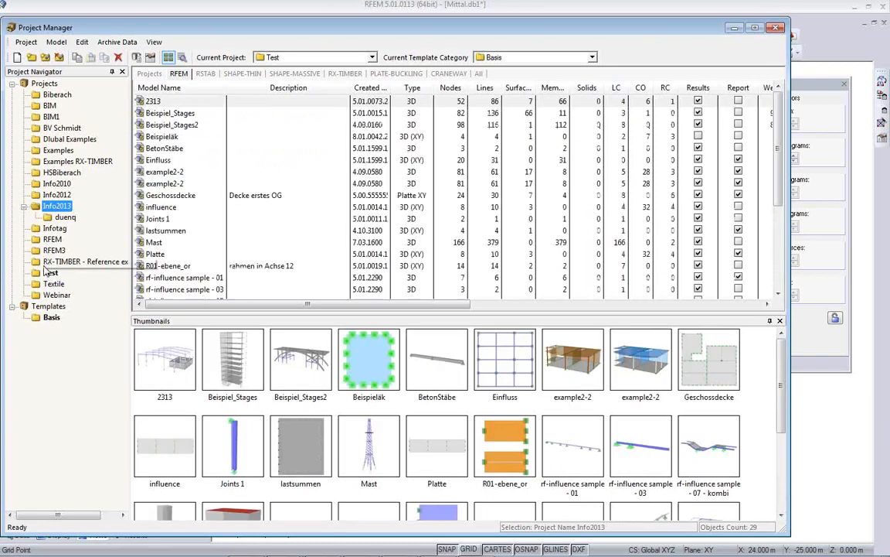
Leave the Project Manager and create a new 3D model named t3w5 in the Test project
{"action": "left_click", "coordinate": [57, 296]}
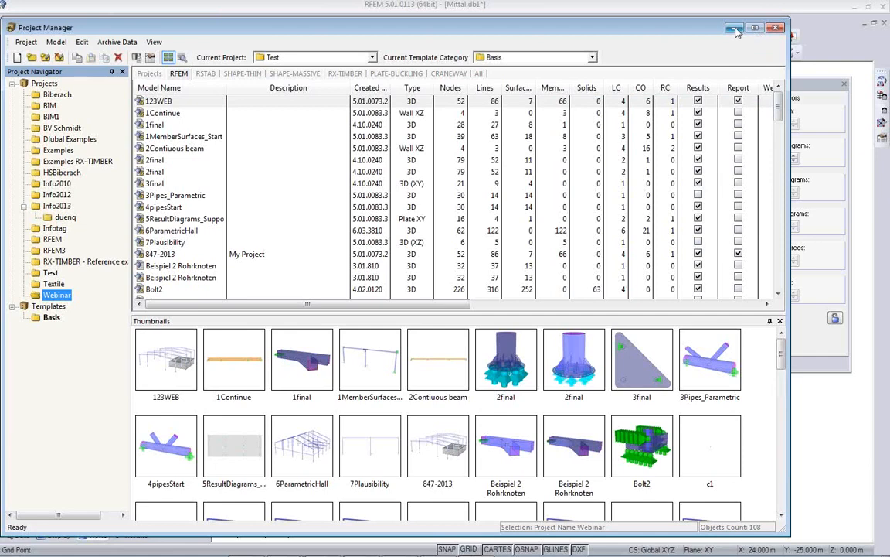
{"action": "left_click", "coordinate": [737, 31]}
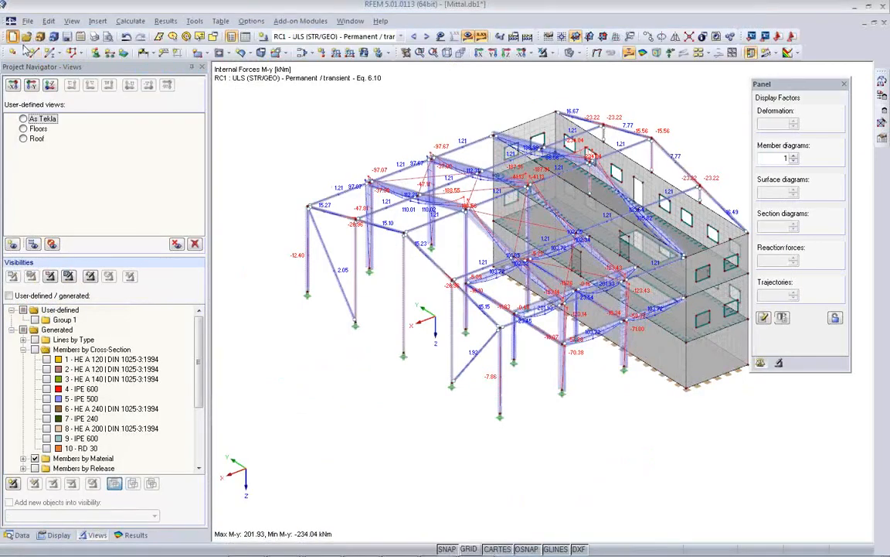
{"action": "key", "text": "ctrl+n"}
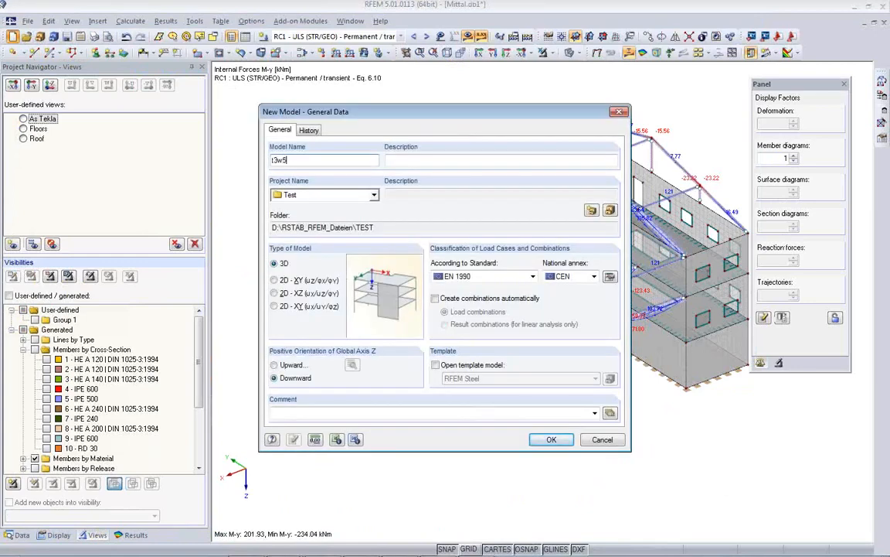
{"action": "key", "text": "Return"}
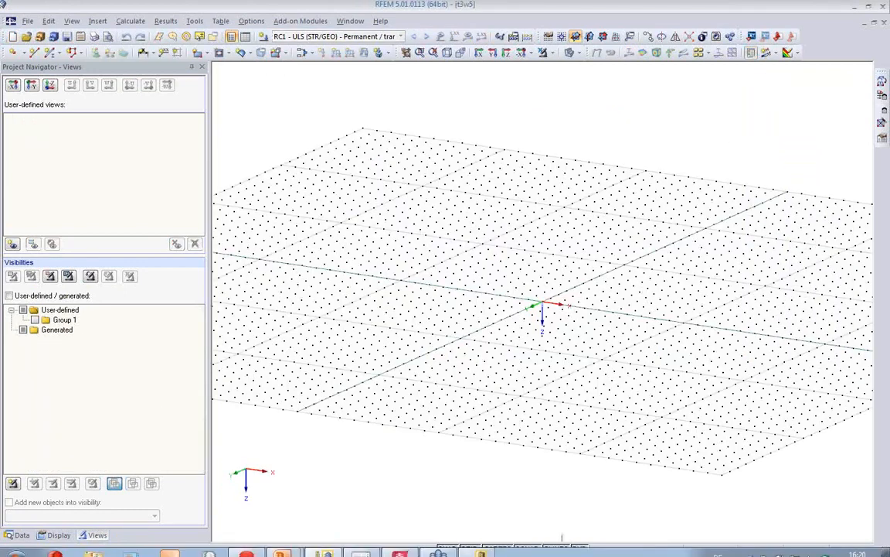
Switch to Tekla Structures, deselect the middle beam and get a closer view of the Sections model
{"action": "left_click", "coordinate": [323, 545]}
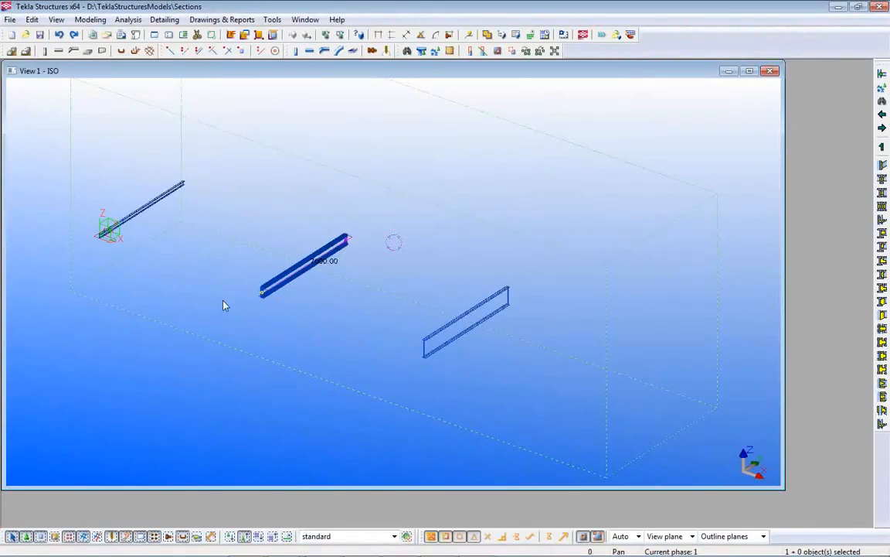
{"action": "left_click", "coordinate": [168, 256]}
{"action": "scroll", "coordinate": [163, 247], "scroll_direction": "up", "scroll_amount": 1}
{"action": "middle_click_drag", "start_coordinate": [184, 252], "coordinate": [204, 279]}
{"action": "mouse_move", "coordinate": [421, 554]}
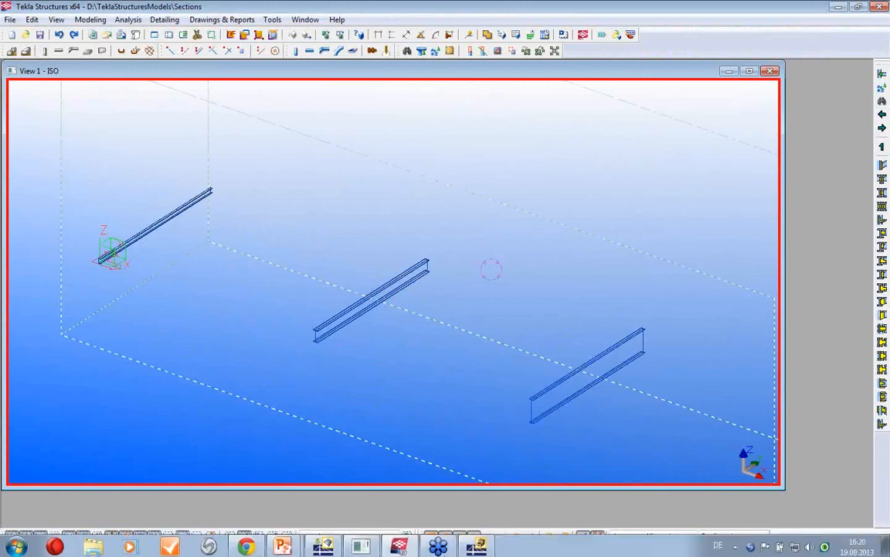
Return to RFEM and import the Sections model from Tekla Structures into t3w5
{"action": "left_click", "coordinate": [400, 545]}
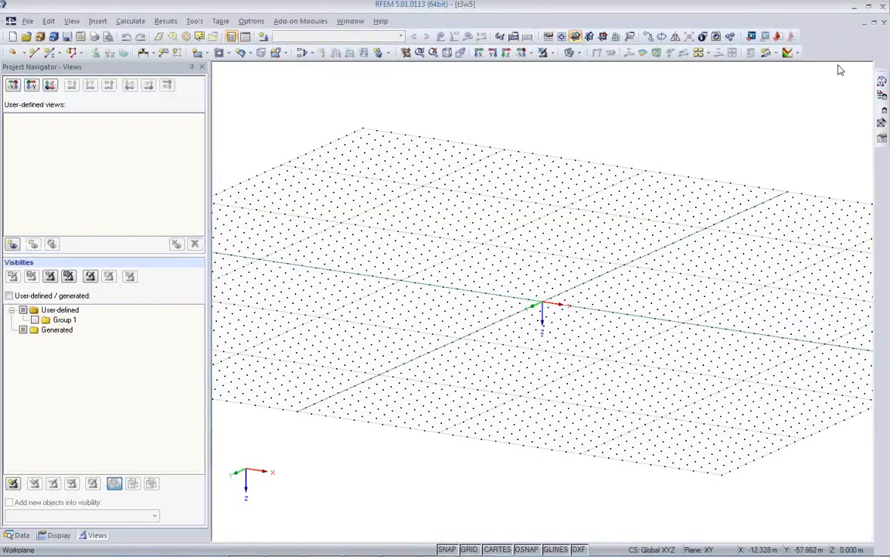
{"action": "left_click", "coordinate": [758, 44]}
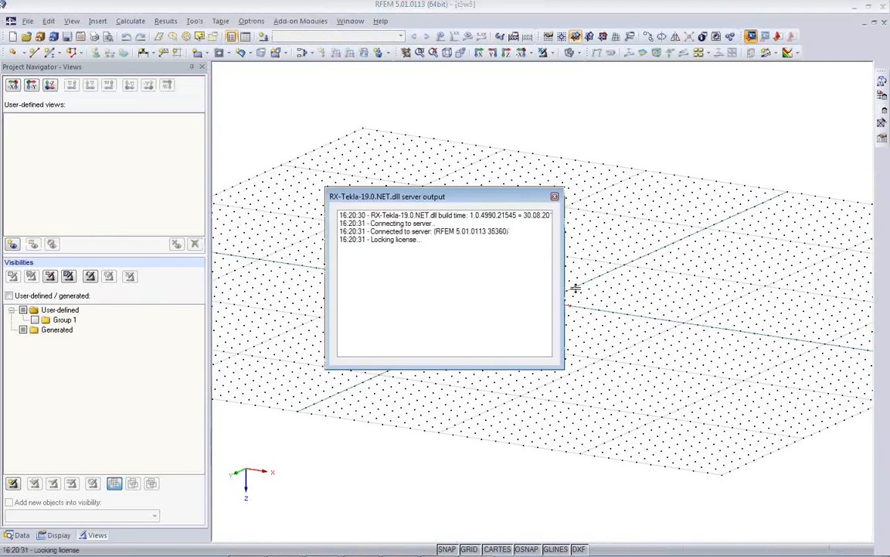
{"action": "left_click", "coordinate": [141, 326]}
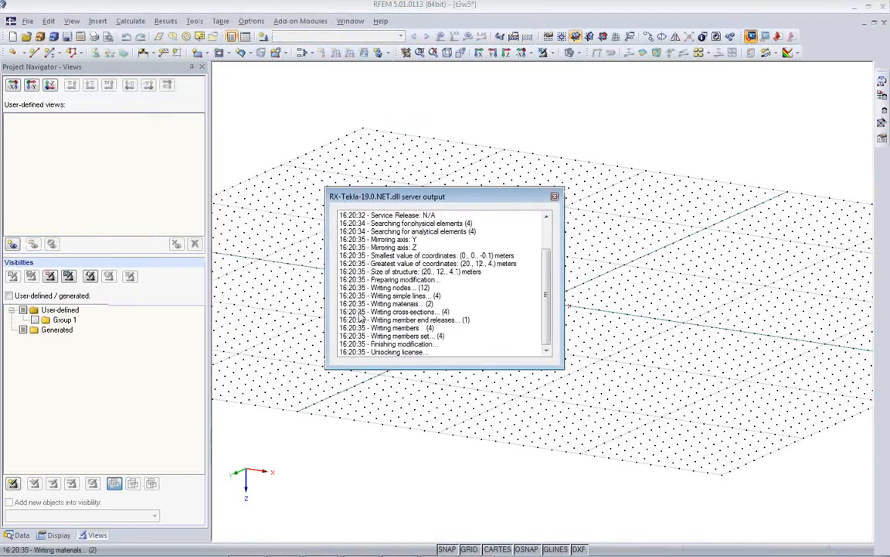
Examine the imported C-section beam at the origin up close, including its cross-section description
{"action": "scroll", "coordinate": [372, 318], "scroll_direction": "up", "scroll_amount": 5}
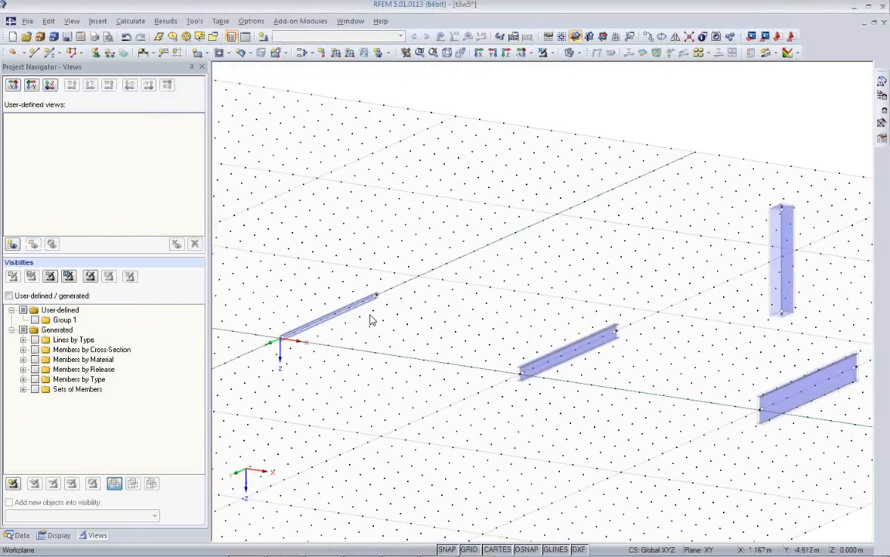
{"action": "scroll", "coordinate": [349, 319], "scroll_direction": "up", "scroll_amount": 6}
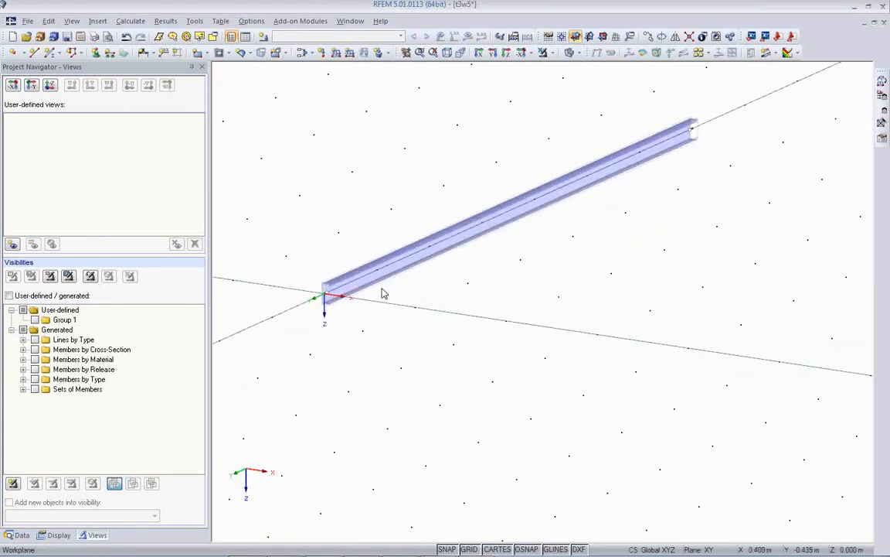
{"action": "scroll", "coordinate": [276, 255], "scroll_direction": "up", "scroll_amount": 4}
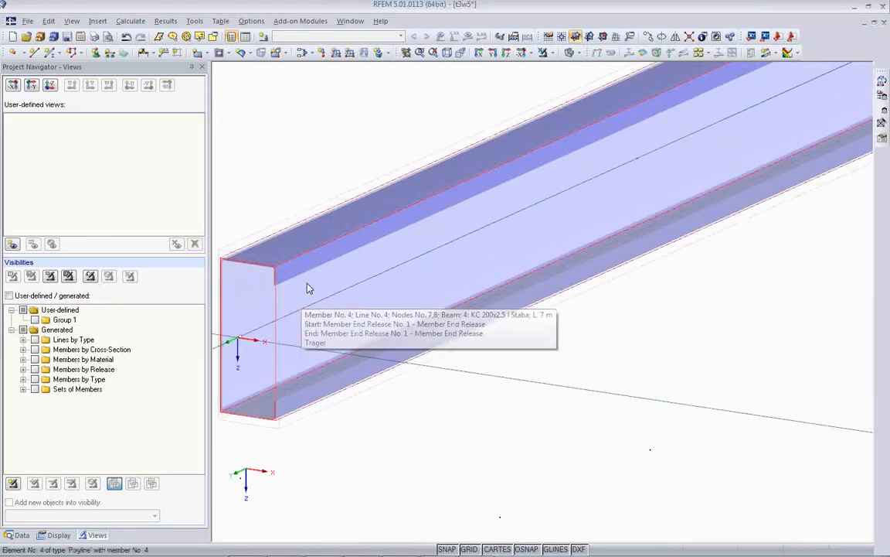
{"action": "scroll", "coordinate": [307, 263], "scroll_direction": "down", "scroll_amount": 8}
{"action": "middle_click_drag", "start_coordinate": [685, 302], "coordinate": [540, 302]}
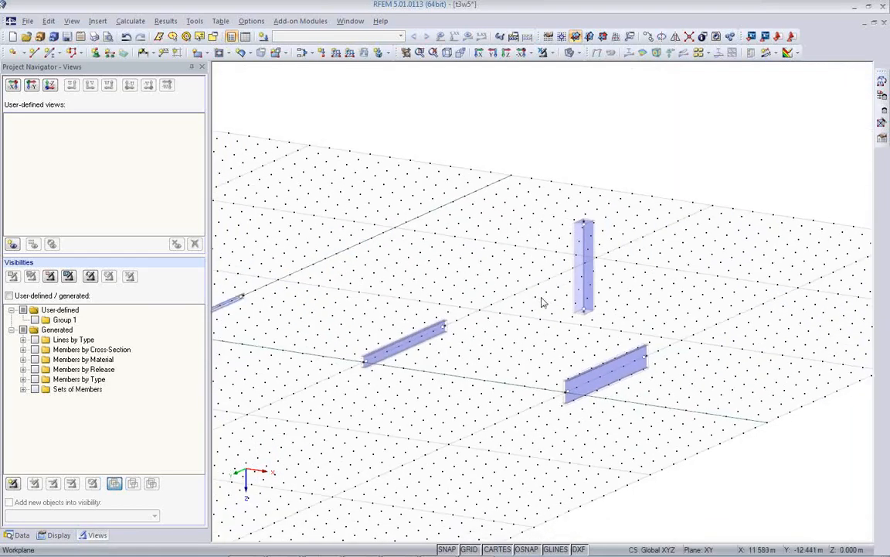
Check the cross-section of the imported vertical box column in its member settings, and close the dialog without changes
{"action": "scroll", "coordinate": [609, 216], "scroll_direction": "up", "scroll_amount": 3}
{"action": "scroll", "coordinate": [608, 216], "scroll_direction": "up", "scroll_amount": 2}
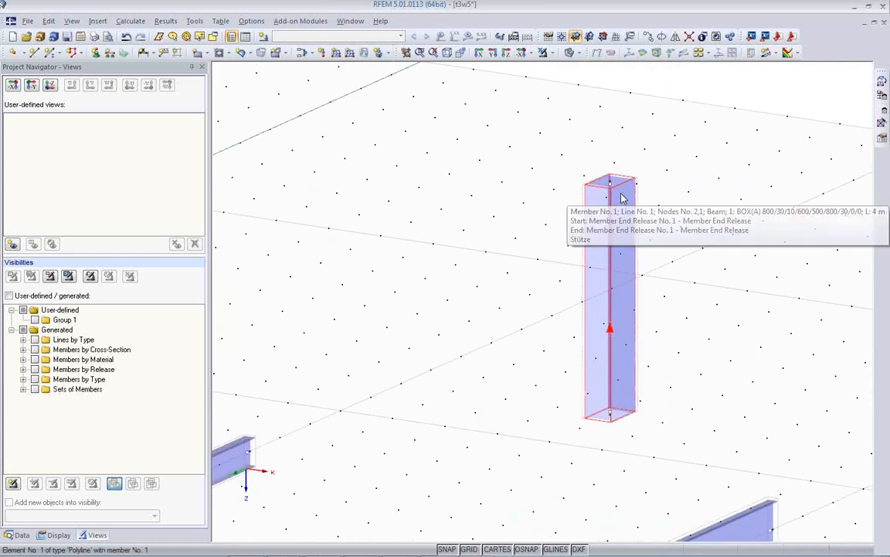
{"action": "double_click", "coordinate": [626, 263]}
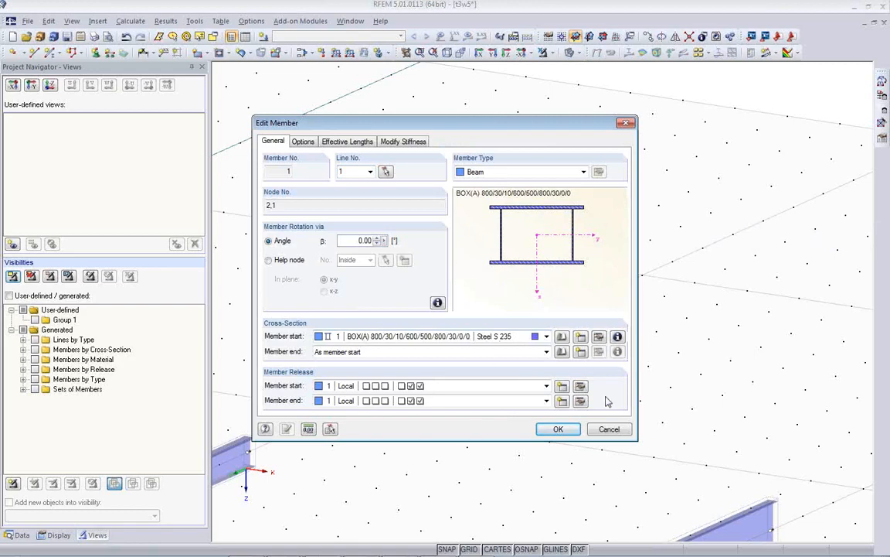
{"action": "left_click", "coordinate": [609, 429]}
{"action": "scroll", "coordinate": [568, 375], "scroll_direction": "down", "scroll_amount": 4}
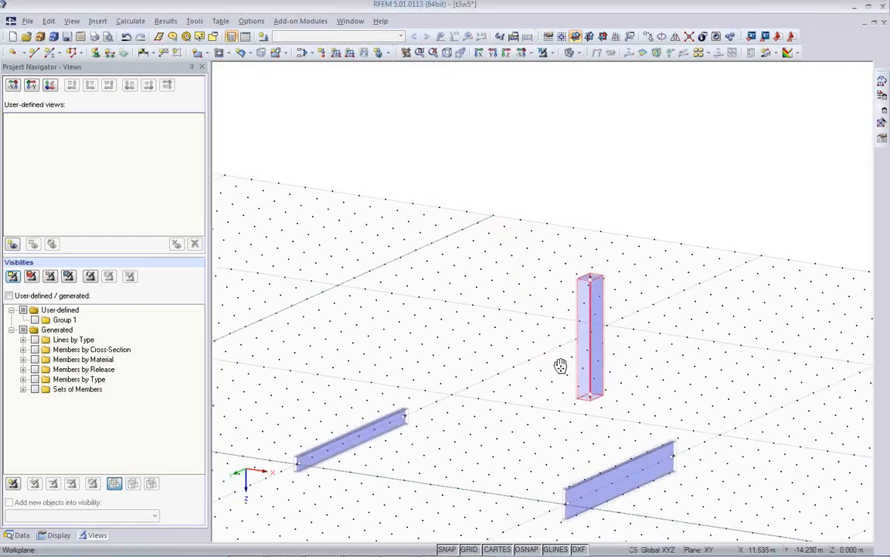
{"action": "middle_click_drag", "start_coordinate": [560, 365], "coordinate": [565, 308]}
Switch to Tekla Structures and check the vertical column's profile in its column properties
{"action": "key", "text": "alt+Tab"}
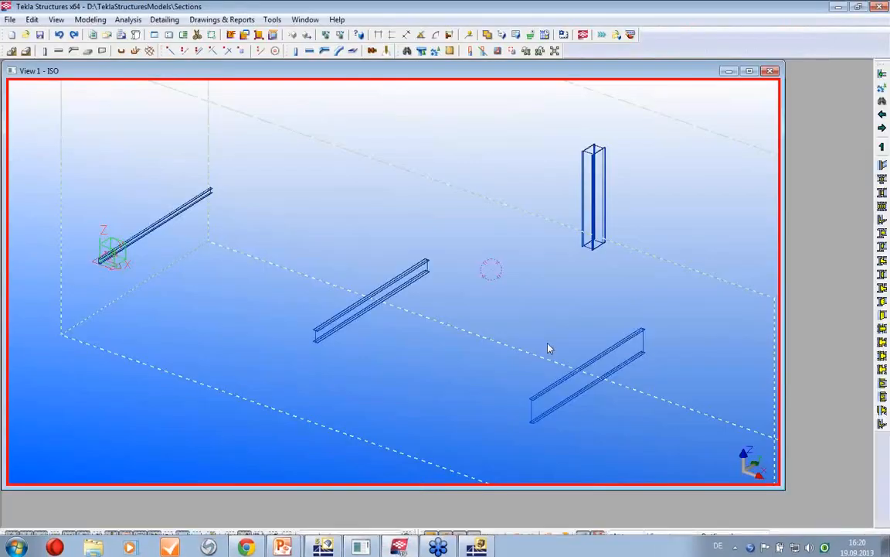
{"action": "left_click", "coordinate": [593, 197]}
{"action": "double_click", "coordinate": [593, 197]}
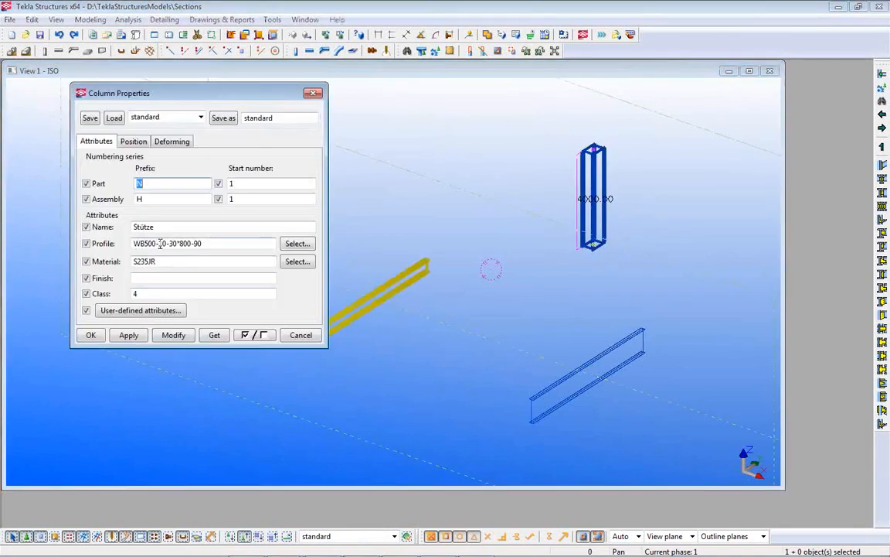
{"action": "left_click", "coordinate": [473, 350]}
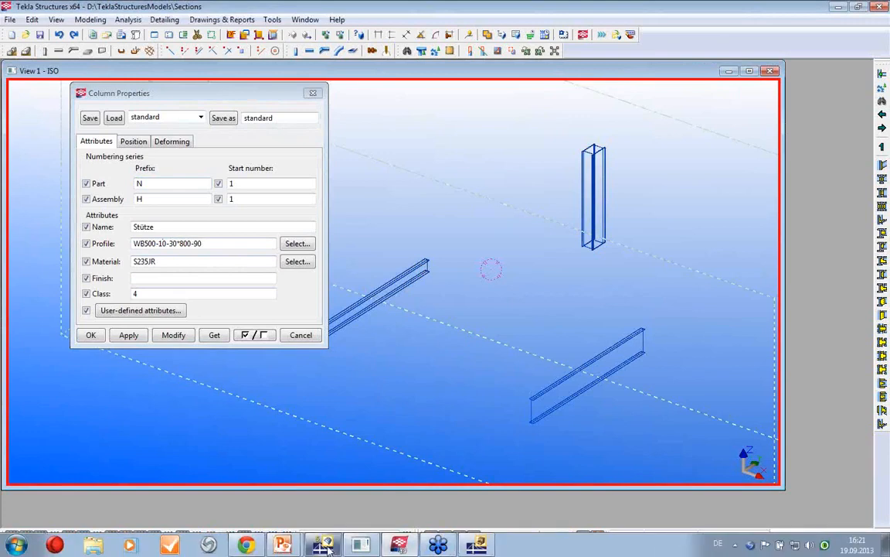
Return to RFEM and change the box column's cross-section to BOX(A) 900/30/10/600/500/1000/30/0/0
{"action": "mouse_move", "coordinate": [329, 548]}
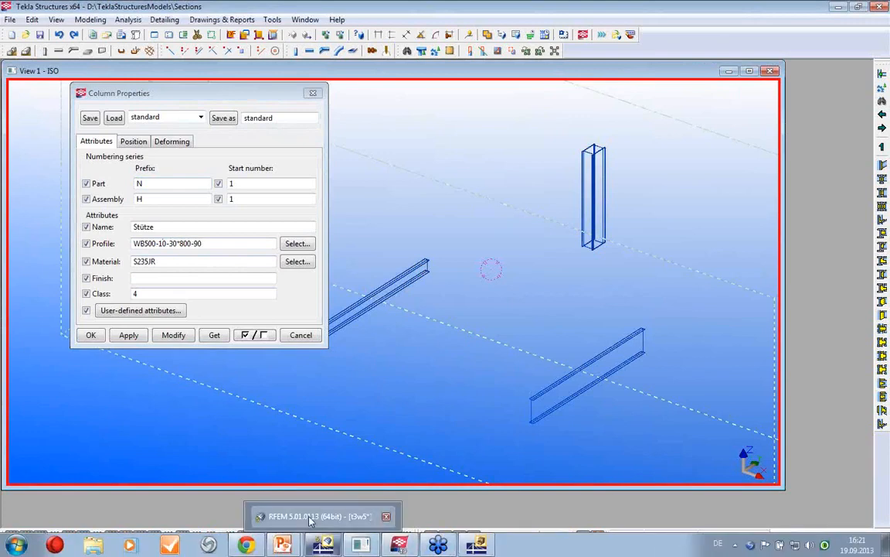
{"action": "left_click", "coordinate": [313, 516]}
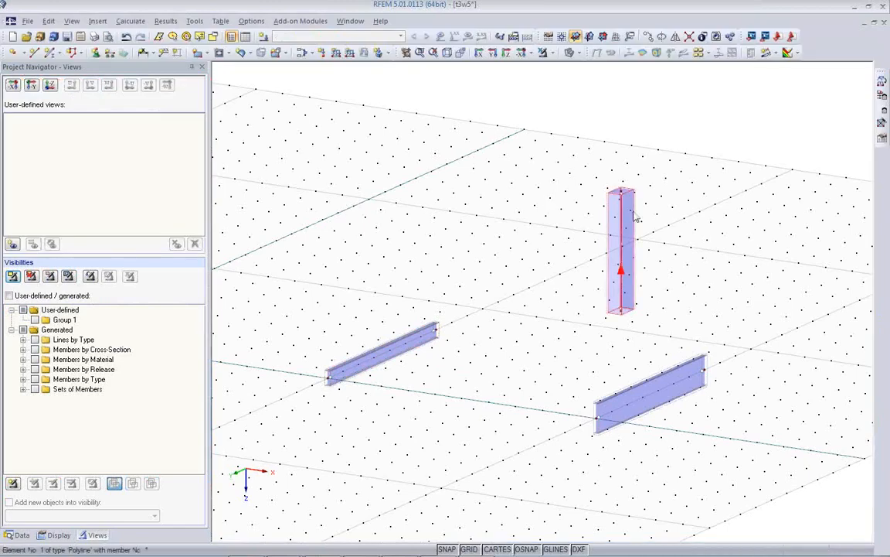
{"action": "double_click", "coordinate": [631, 218]}
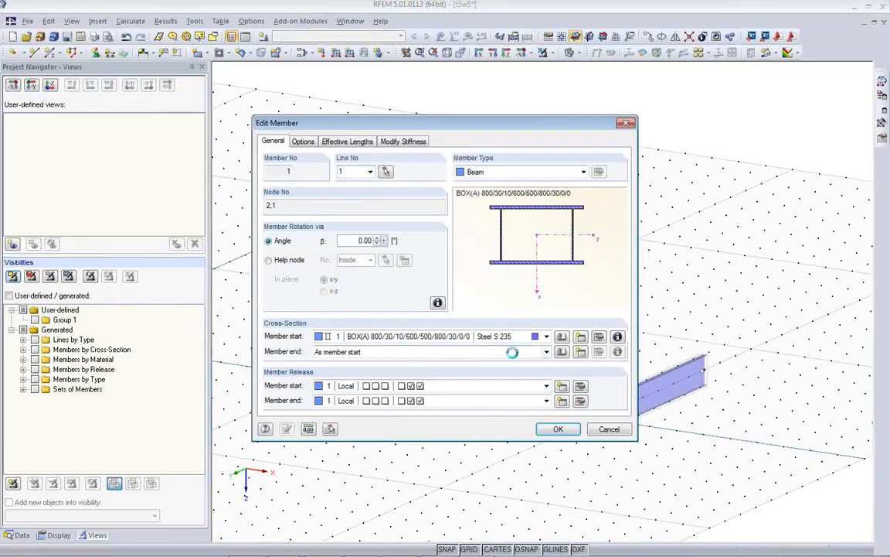
{"action": "left_click", "coordinate": [599, 336]}
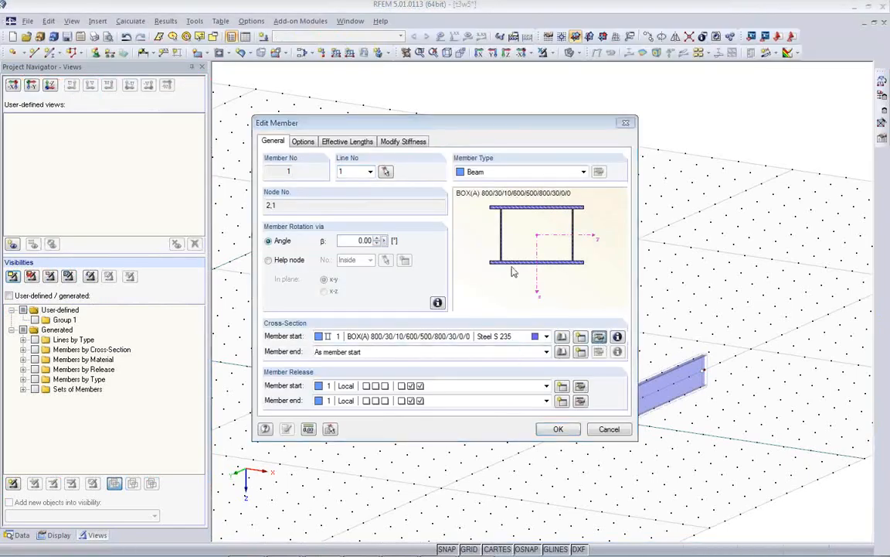
{"action": "left_click", "coordinate": [337, 133]}
{"action": "key", "text": "Delete"}
{"action": "type", "text": "900/30/10/600/500/800/30/0/0"}
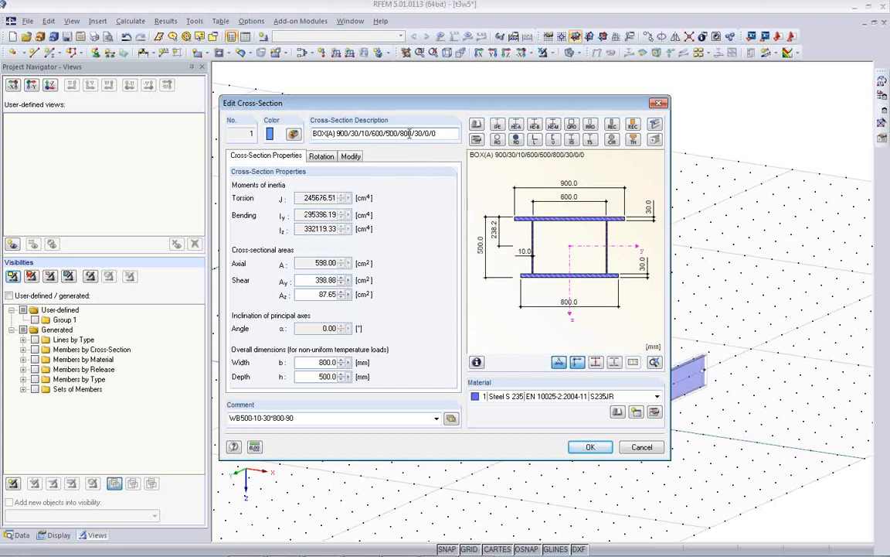
{"action": "key", "text": "Delete"}
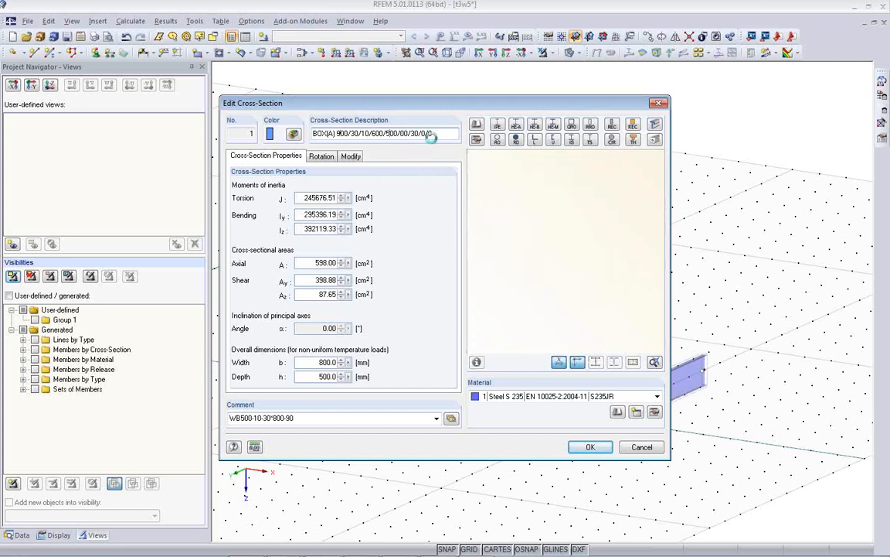
{"action": "type", "text": "10"}
{"action": "left_click", "coordinate": [589, 448]}
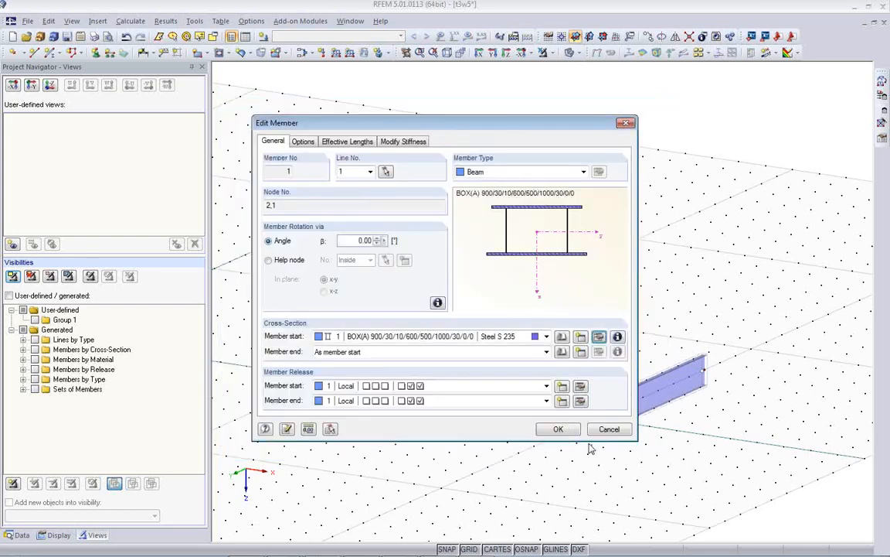
{"action": "left_click", "coordinate": [560, 427]}
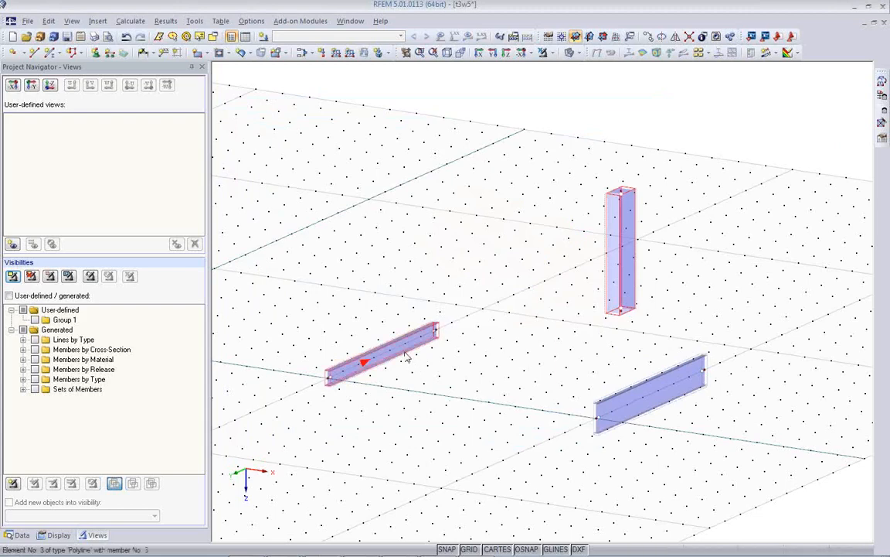
Inspect the middle I-section beam's cross-section and the parametric thin-walled shapes in the cross-section library, and cancel all dialogs
{"action": "double_click", "coordinate": [364, 359]}
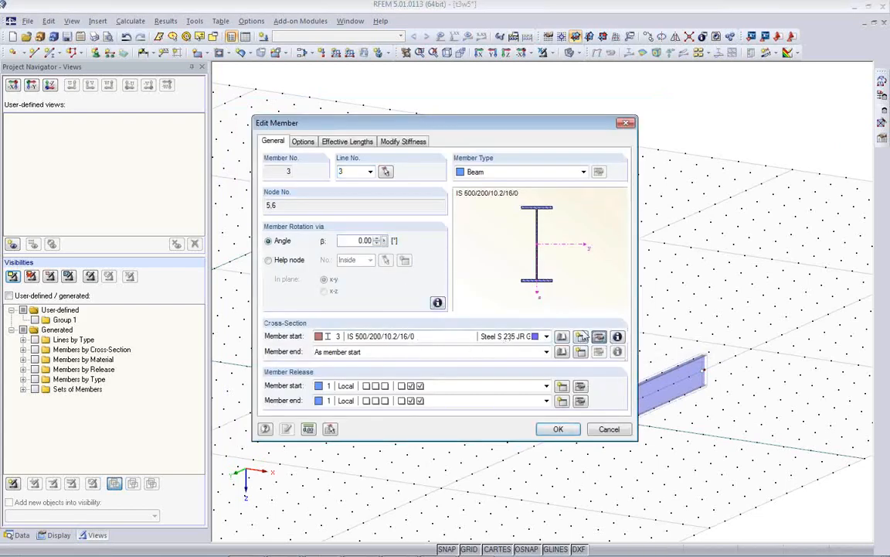
{"action": "left_click", "coordinate": [580, 338]}
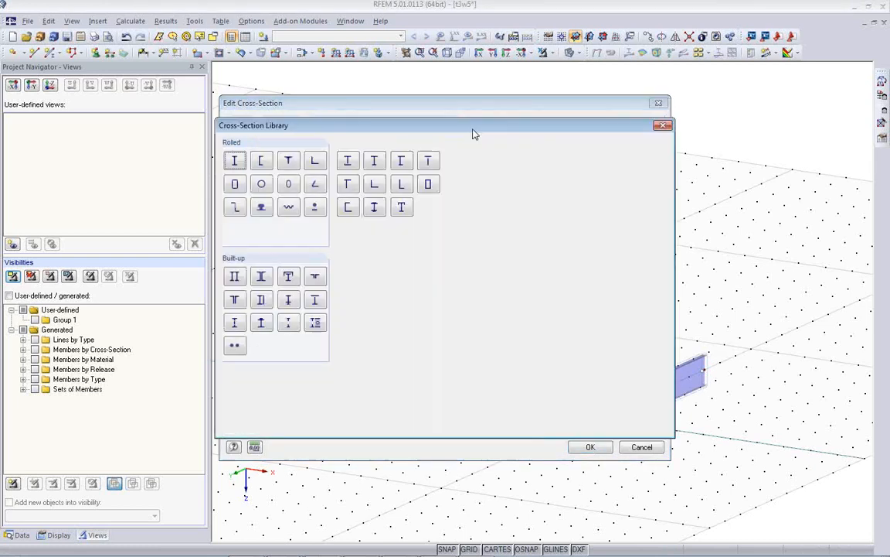
{"action": "left_click", "coordinate": [477, 138]}
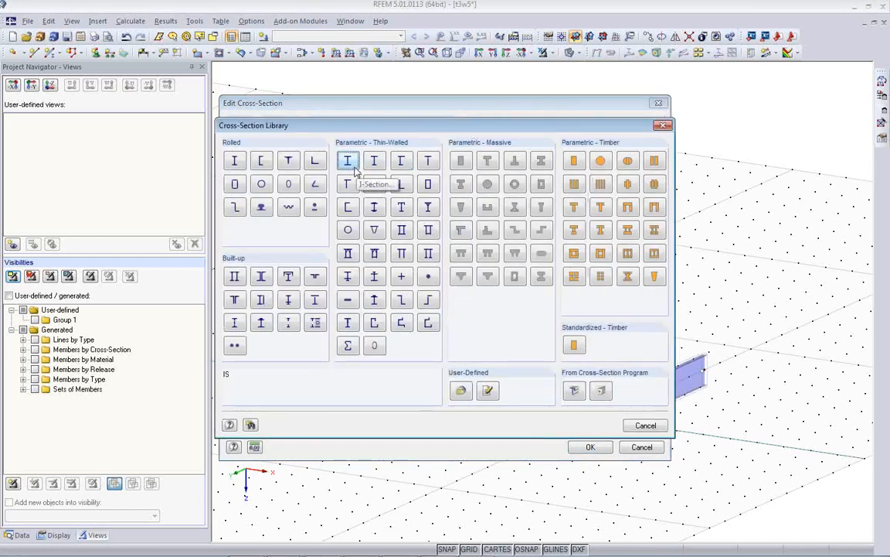
{"action": "left_click", "coordinate": [643, 425]}
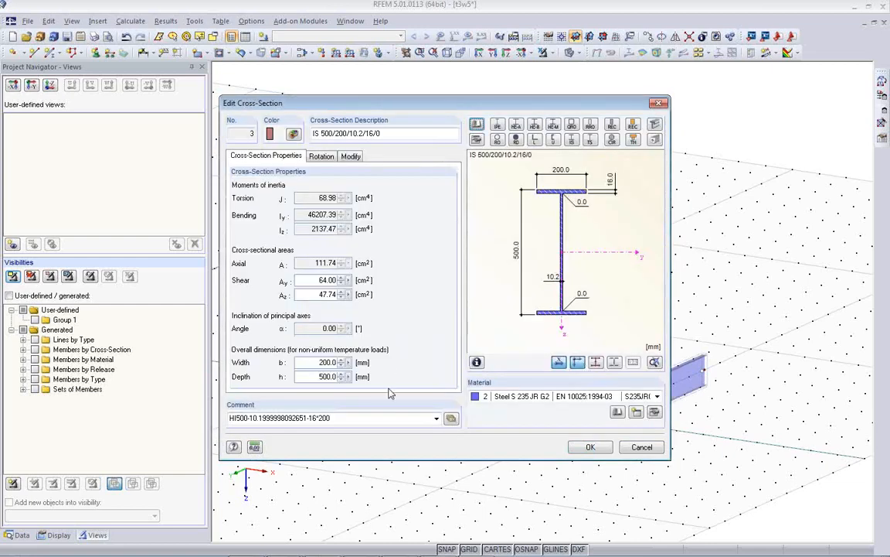
{"action": "left_click", "coordinate": [640, 447]}
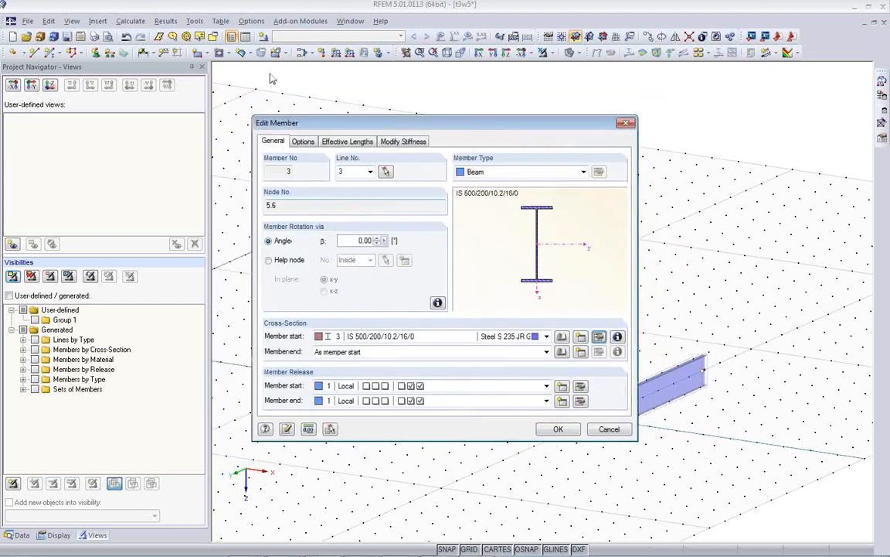
{"action": "left_click", "coordinate": [609, 428]}
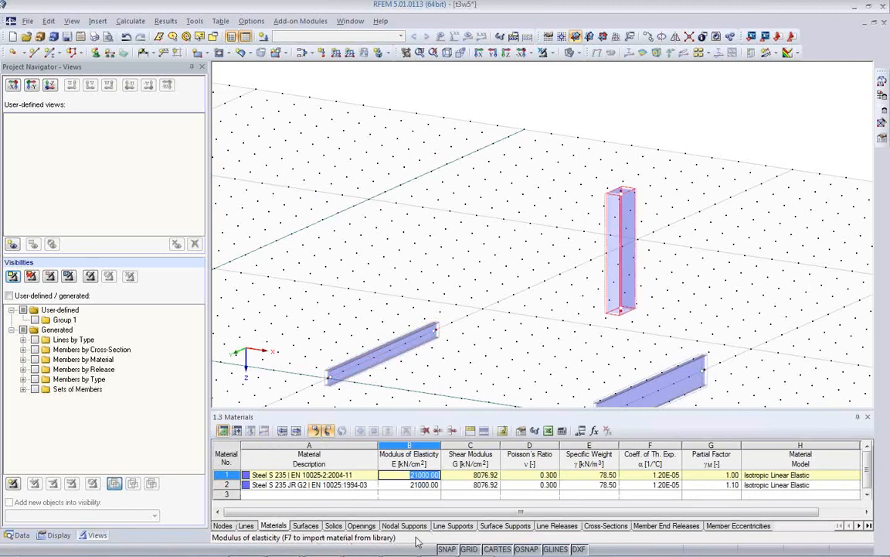
Set cross-section 2 to a 1200 mm depth and 200 mm width (IS 1200/200/8.6/13.5/0), reviewing its section properties before confirming
{"action": "left_click", "coordinate": [603, 527]}
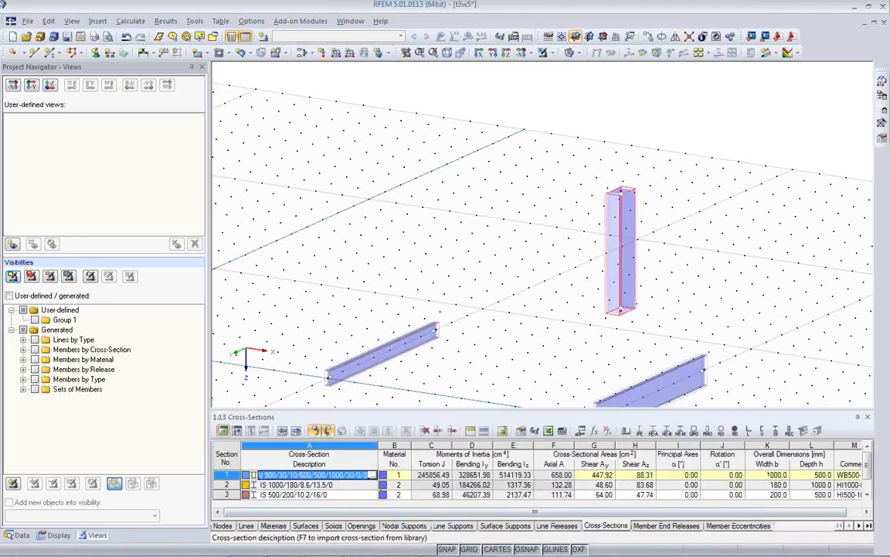
{"action": "left_click", "coordinate": [374, 487]}
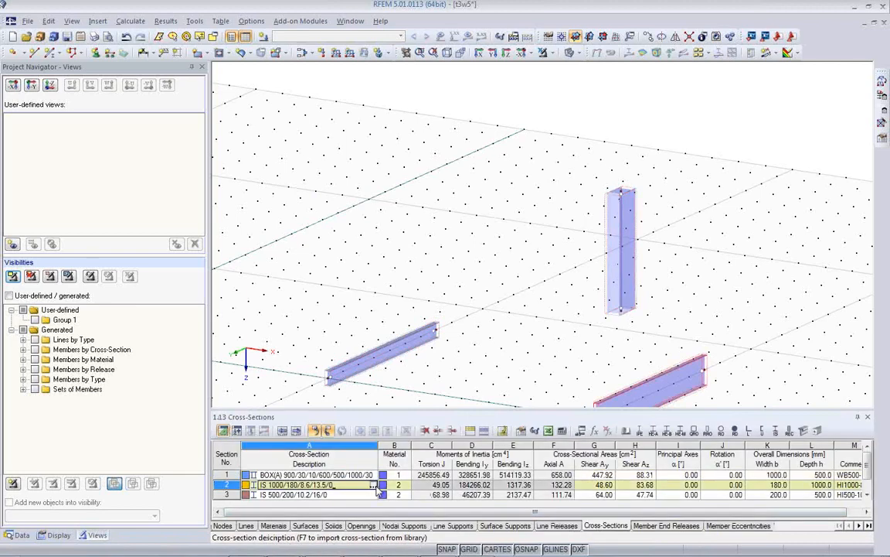
{"action": "left_click", "coordinate": [373, 486]}
{"action": "left_click", "coordinate": [370, 146]}
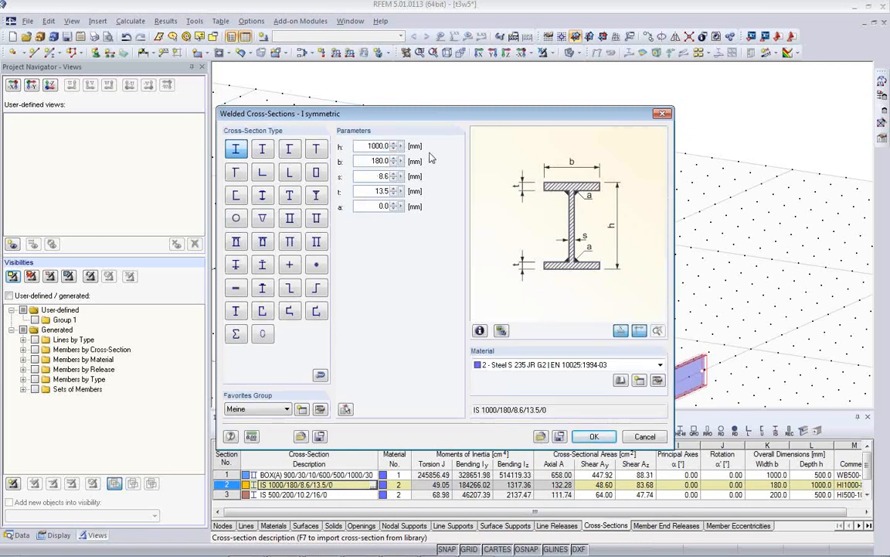
{"action": "type", "text": "2"}
{"action": "key", "text": "Tab"}
{"action": "type", "text": "200"}
{"action": "left_click", "coordinate": [480, 330]}
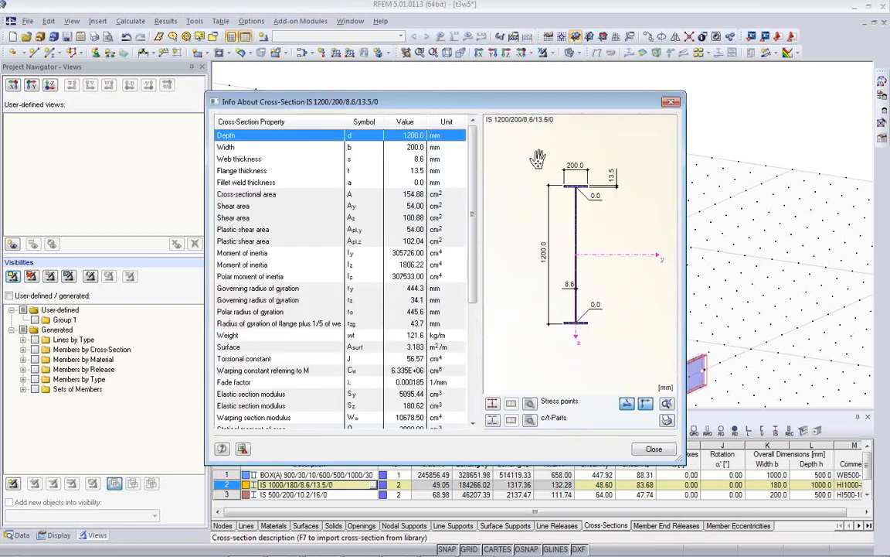
{"action": "left_click", "coordinate": [654, 448]}
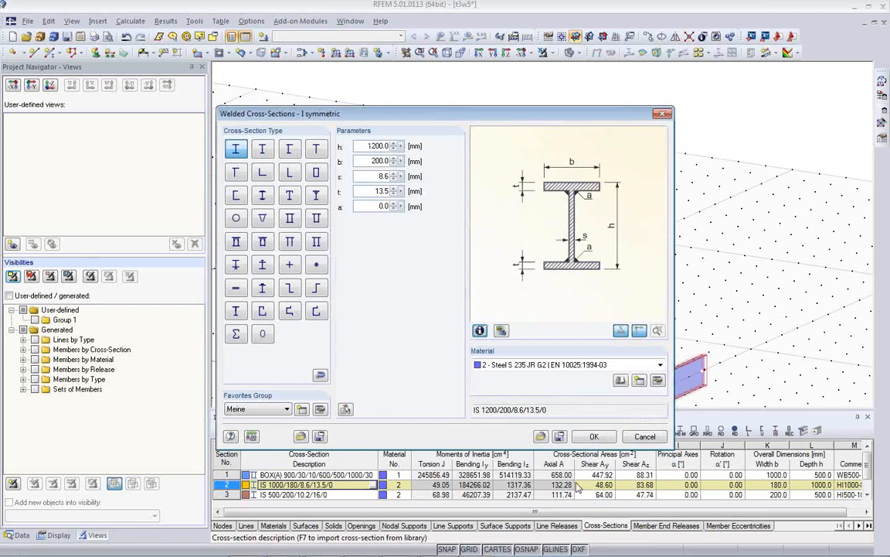
{"action": "left_click", "coordinate": [595, 436]}
Export the model directly to Tekla Structures with the option to update the existing model
{"action": "scroll", "coordinate": [610, 271], "scroll_direction": "down", "scroll_amount": 4}
{"action": "left_click", "coordinate": [765, 36]}
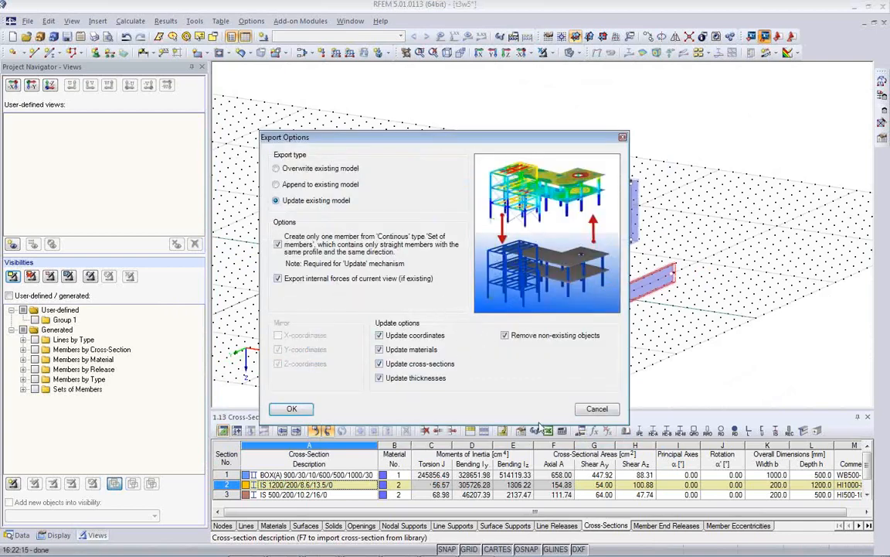
{"action": "left_click", "coordinate": [292, 409]}
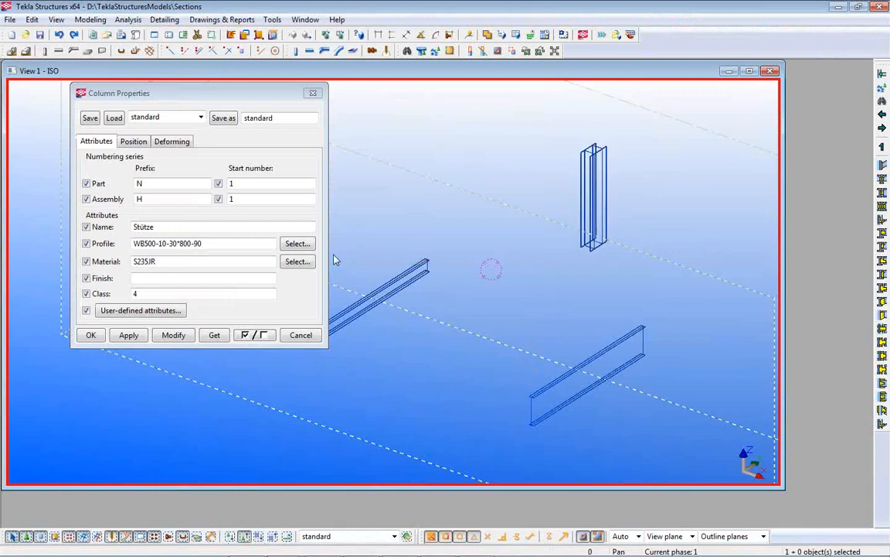
In Tekla Structures, check the profiles of the deepest beam and the vertical column in their properties, and close both without changes
{"action": "left_click", "coordinate": [301, 336]}
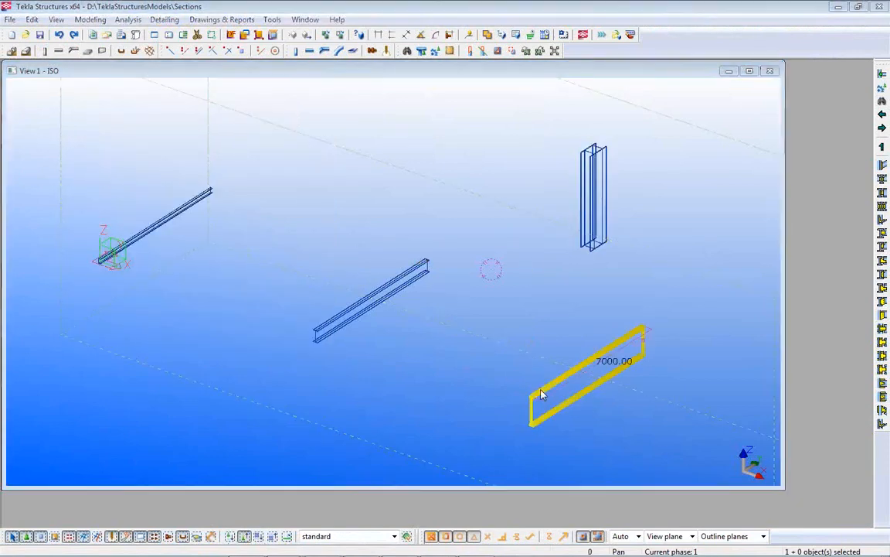
{"action": "double_click", "coordinate": [538, 397]}
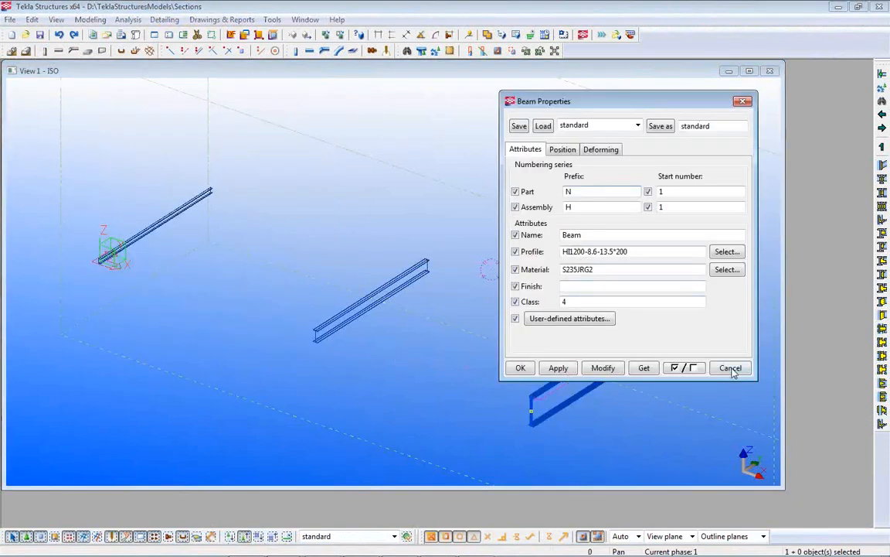
{"action": "left_click", "coordinate": [731, 367]}
{"action": "left_click", "coordinate": [602, 224]}
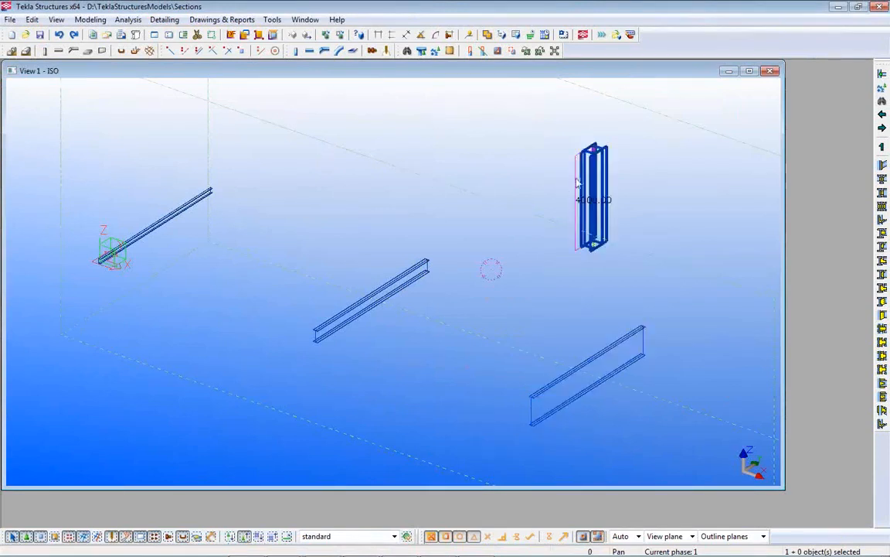
{"action": "double_click", "coordinate": [596, 177]}
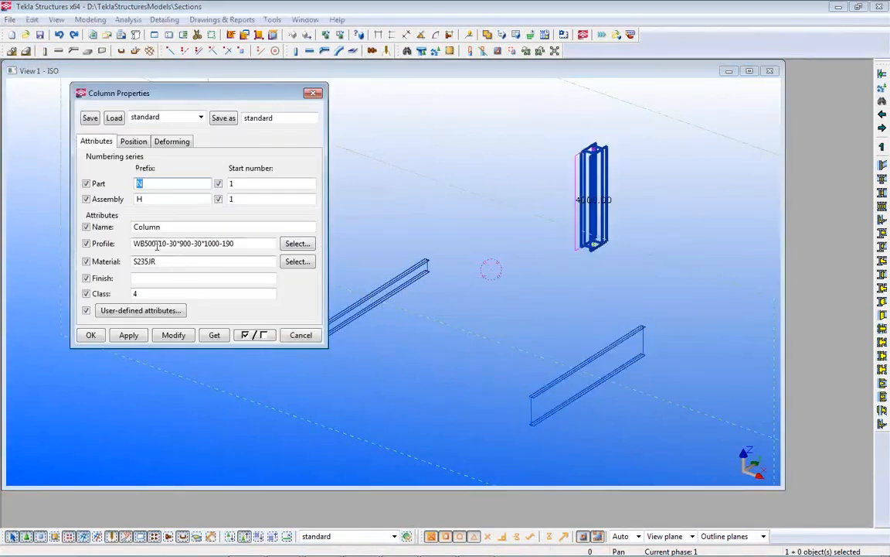
{"action": "left_click", "coordinate": [301, 335]}
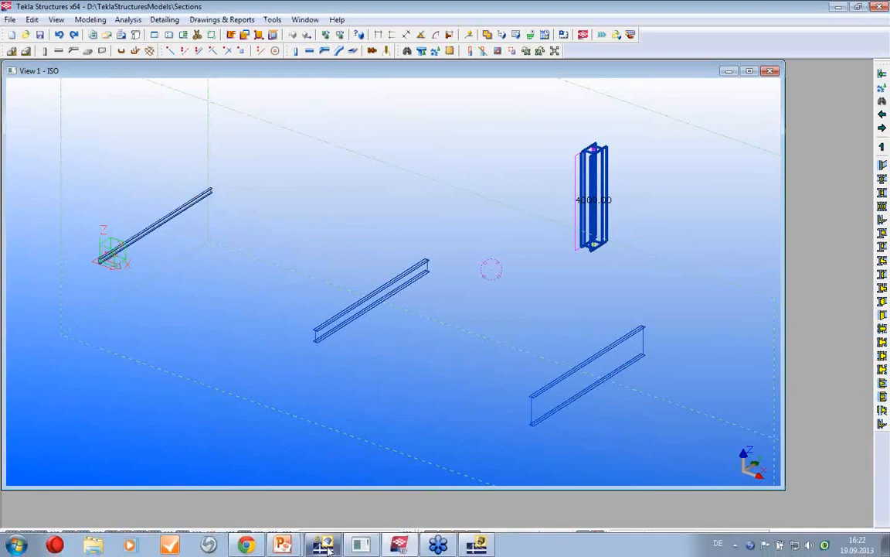
Return to RFEM, inspect the material conversion table in the import detail settings, and close the table without saving
{"action": "left_click", "coordinate": [326, 544]}
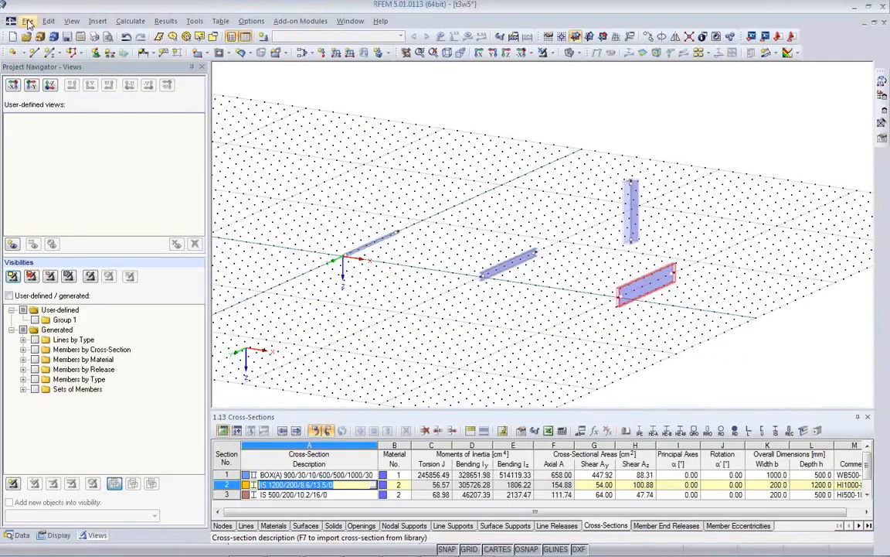
{"action": "left_click", "coordinate": [27, 21]}
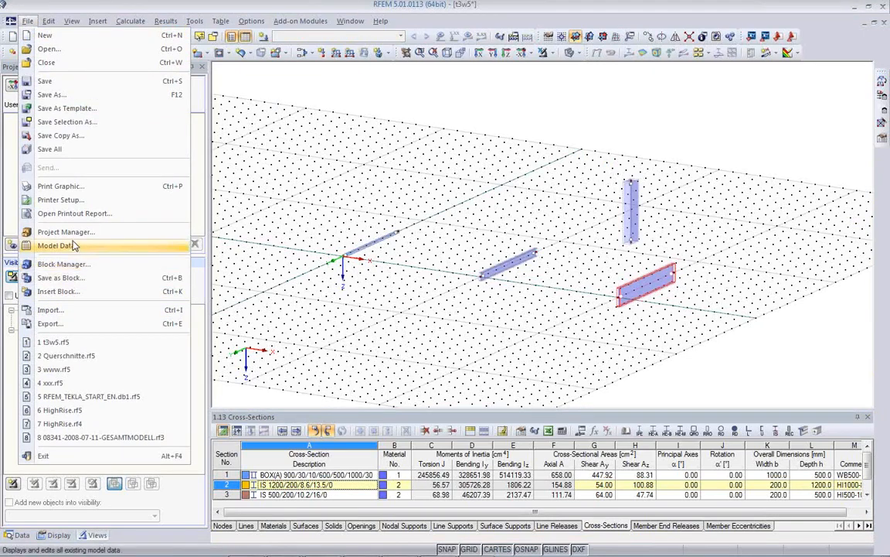
{"action": "left_click", "coordinate": [71, 309]}
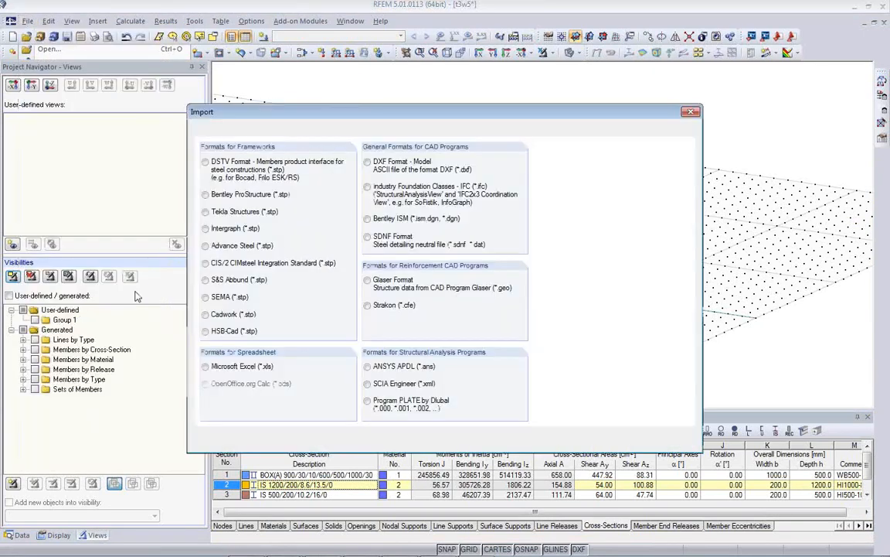
{"action": "left_click", "coordinate": [235, 129]}
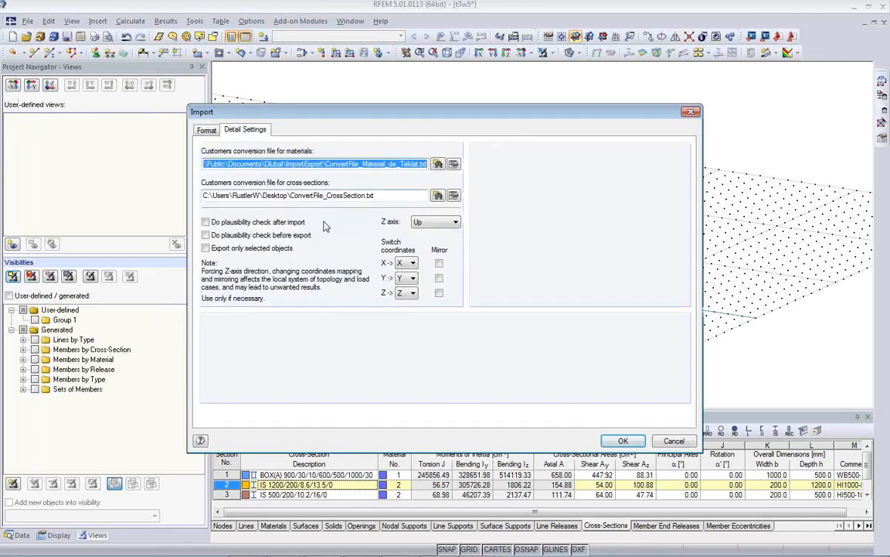
{"action": "left_click", "coordinate": [453, 166]}
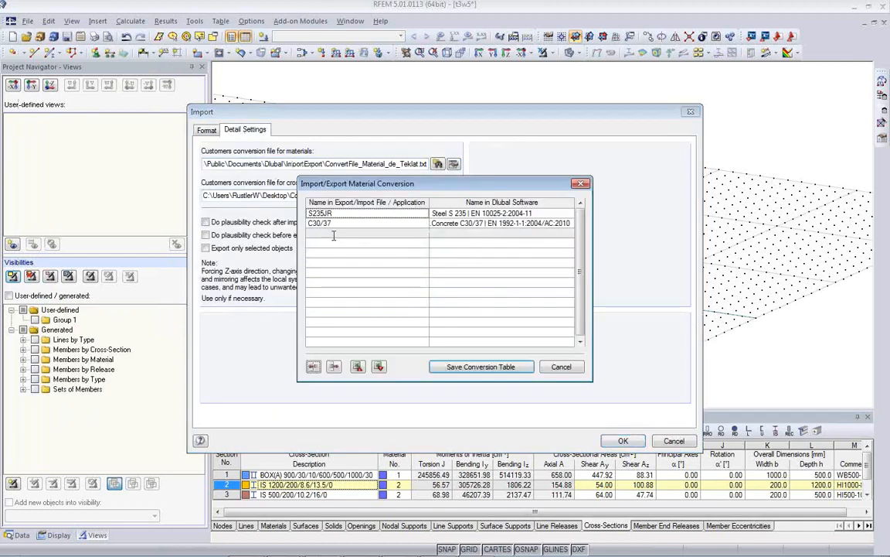
{"action": "left_click", "coordinate": [573, 365]}
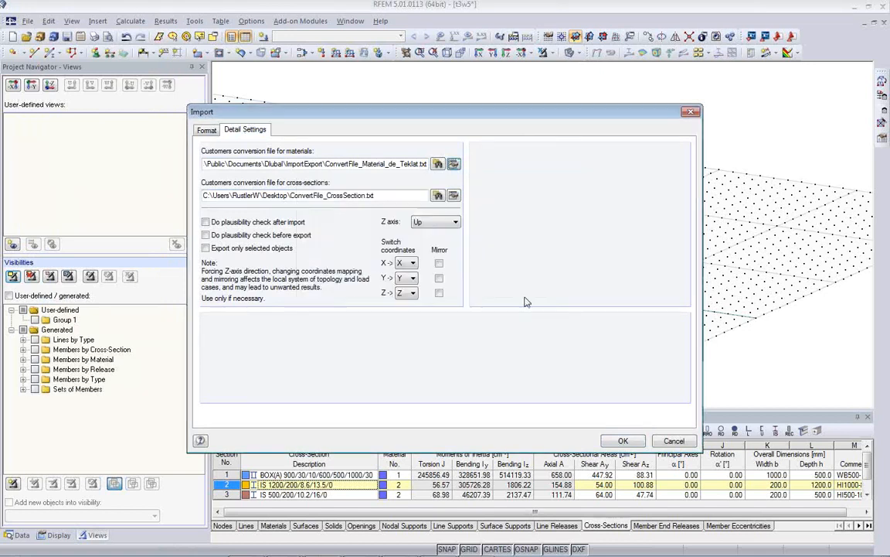
Inspect the cross-section conversion table and the library section assigned to C200/80/25*2,5, and cancel everything including the import
{"action": "left_click", "coordinate": [453, 196]}
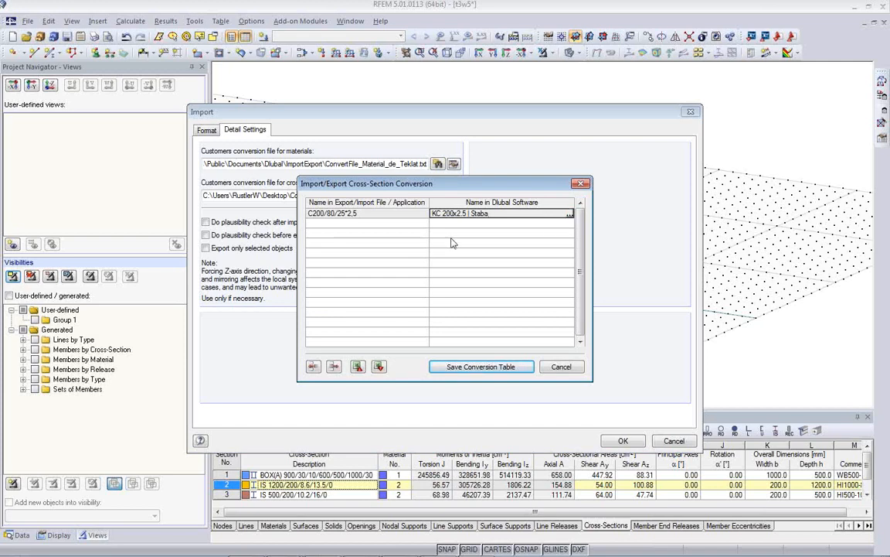
{"action": "left_click", "coordinate": [573, 215]}
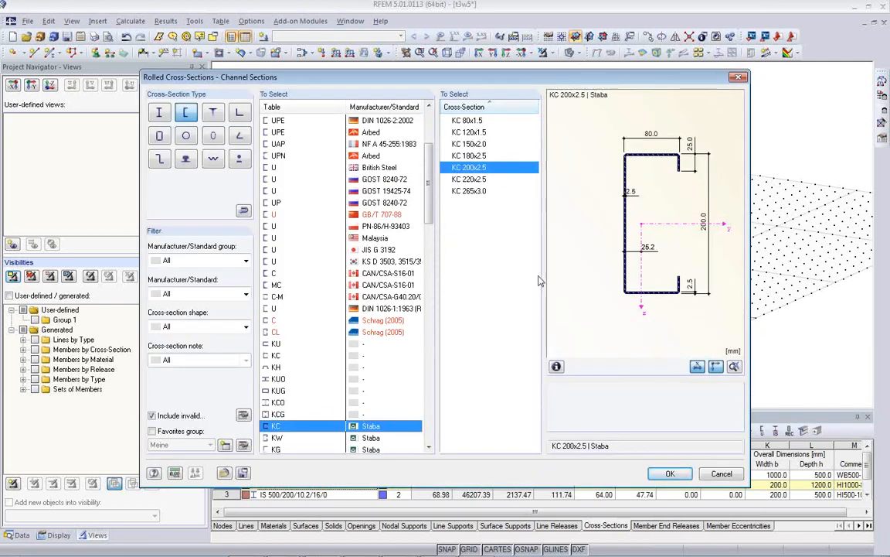
{"action": "left_click", "coordinate": [724, 473]}
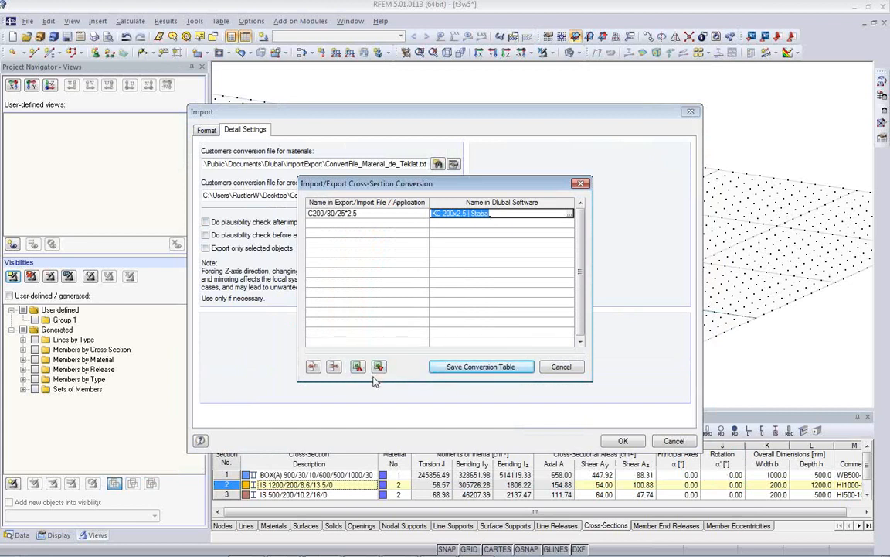
{"action": "left_click", "coordinate": [572, 370]}
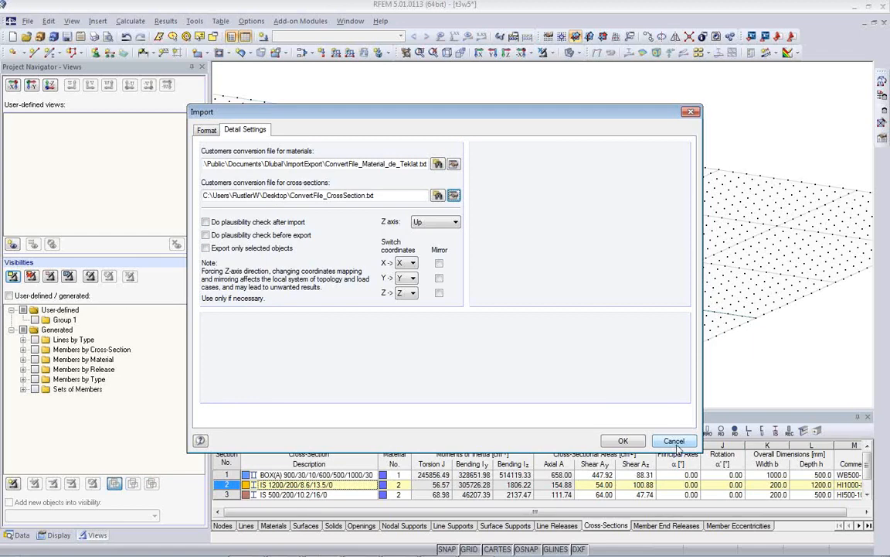
{"action": "key", "text": "Return"}
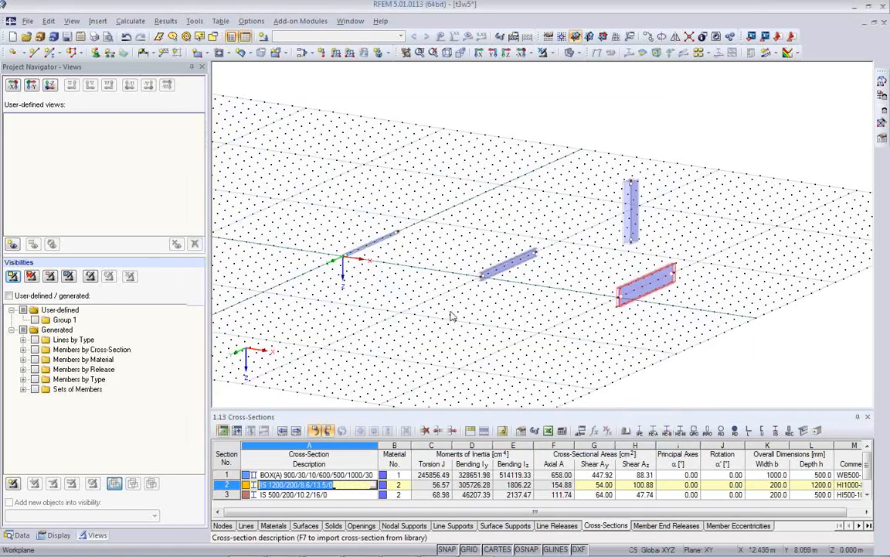
Deselect the beam, look over the available import formats, and cancel the import
{"action": "left_click", "coordinate": [468, 288]}
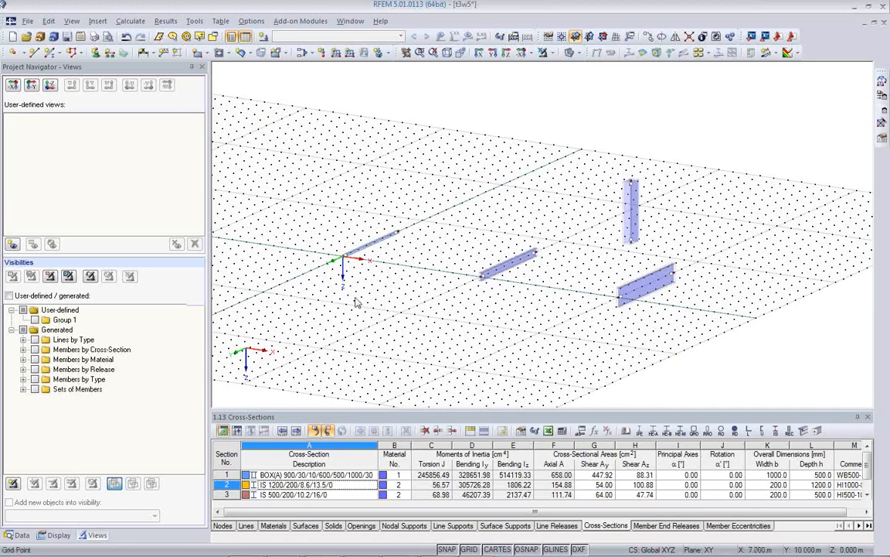
{"action": "left_click", "coordinate": [27, 21]}
{"action": "left_click", "coordinate": [50, 310]}
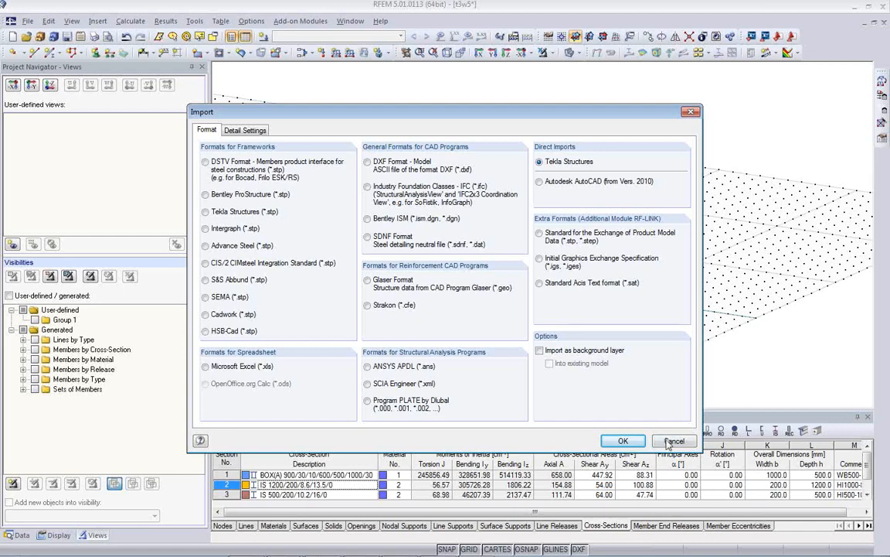
{"action": "key", "text": "Escape"}
Switch to Tekla Structures, check the middle beam's profile in its beam properties, and close them without changes
{"action": "mouse_move", "coordinate": [639, 554]}
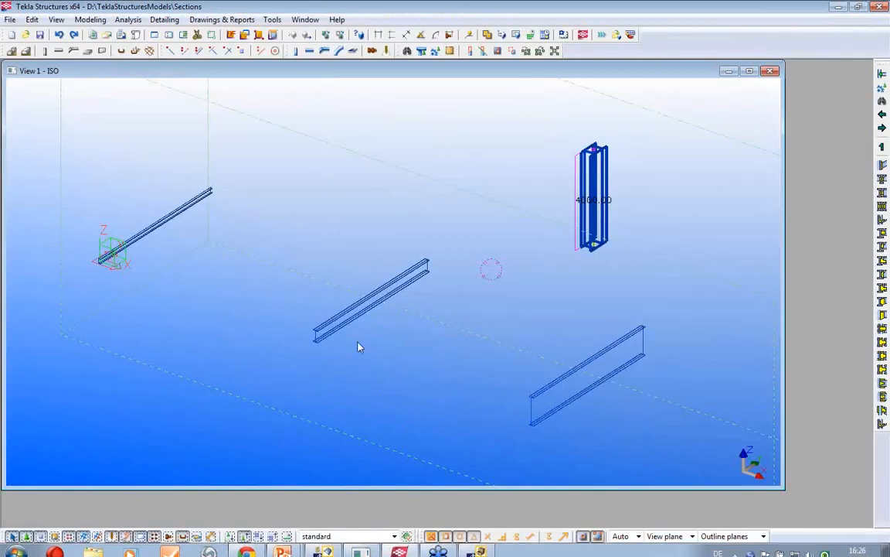
{"action": "left_click", "coordinate": [349, 329]}
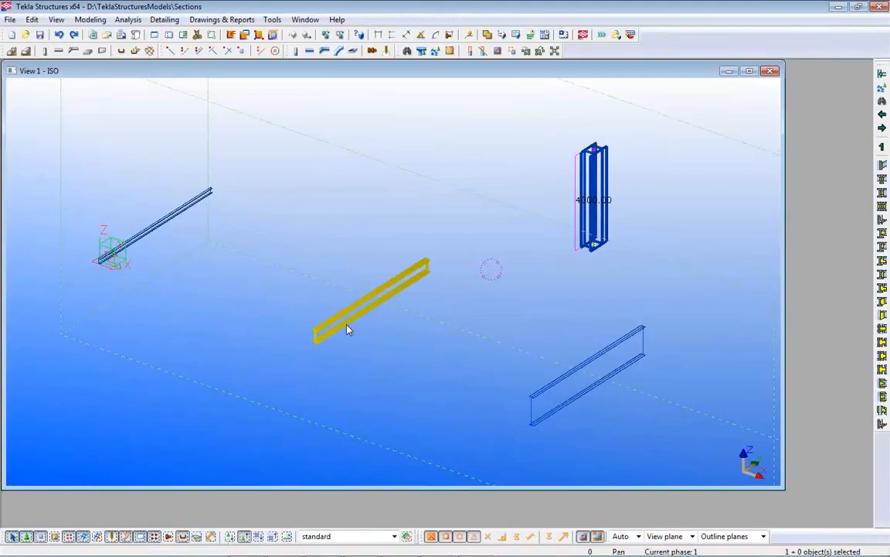
{"action": "double_click", "coordinate": [349, 329]}
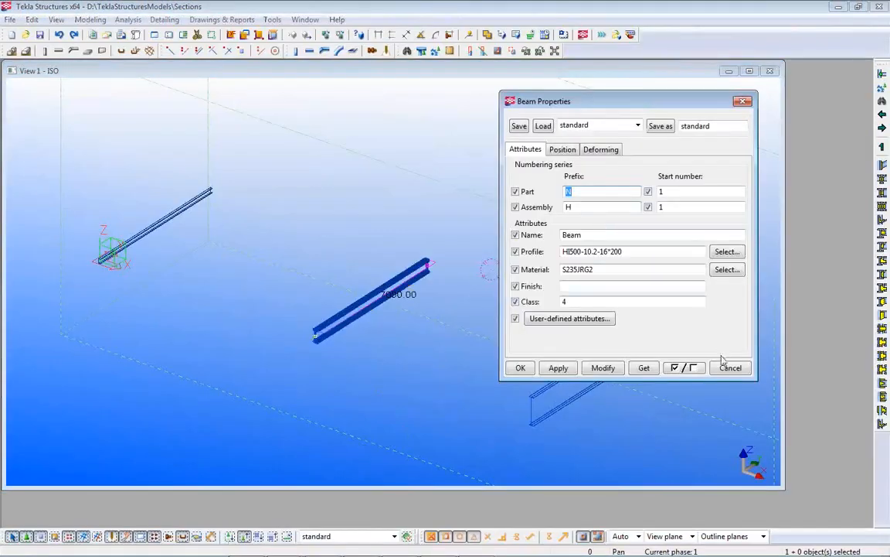
{"action": "key", "text": "Escape"}
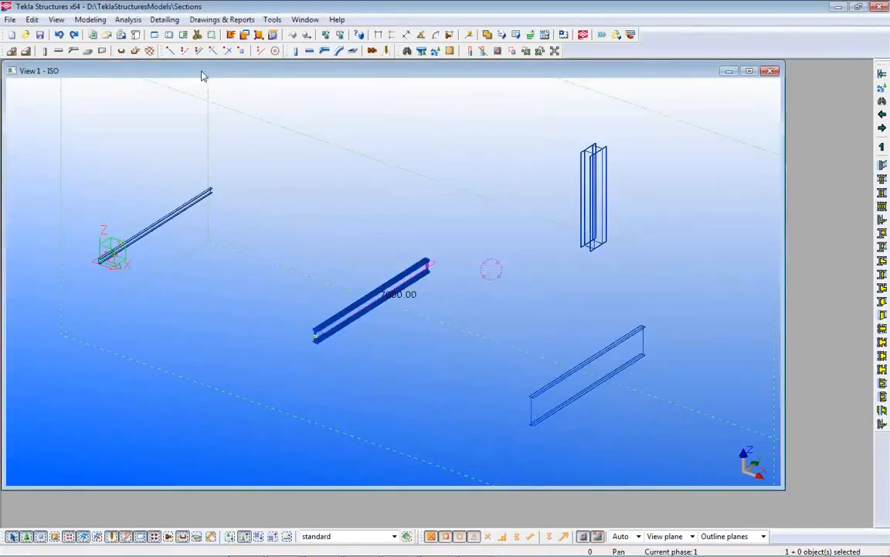
Open the analysis and design models, select Modell 1, and move the dialog clear of the middle beam
{"action": "left_click", "coordinate": [128, 19]}
{"action": "left_click", "coordinate": [143, 52]}
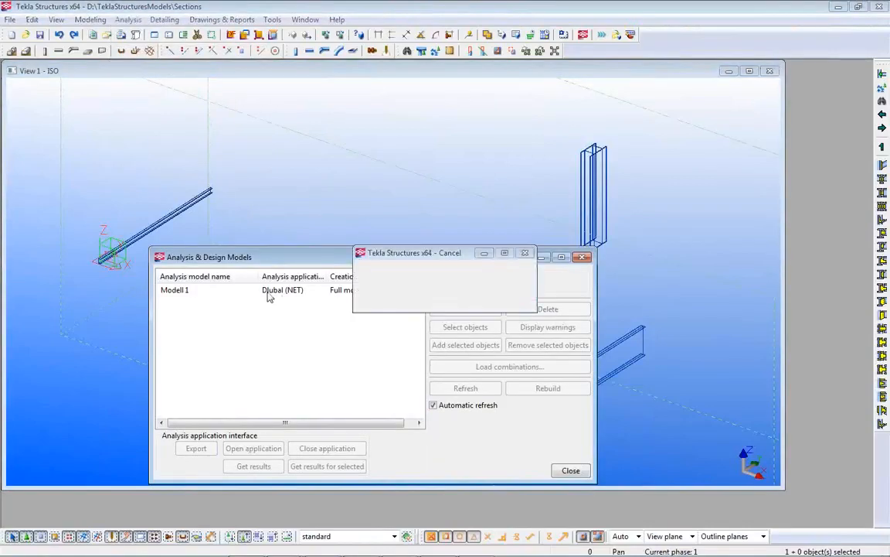
{"action": "left_click_drag", "start_coordinate": [219, 257], "coordinate": [554, 207]}
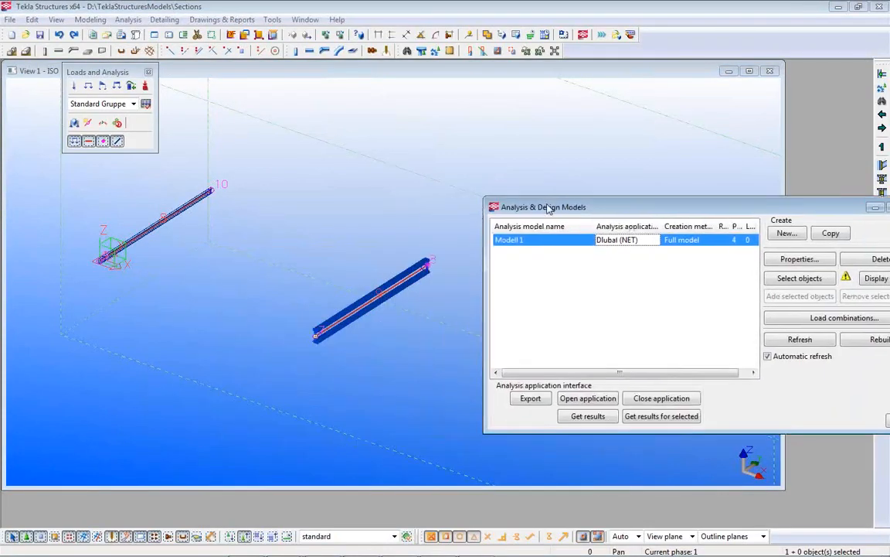
Try setting the middle beam's end release for Ry to Spring in its analysis properties, and discard the change
{"action": "scroll", "coordinate": [302, 324], "scroll_direction": "up", "scroll_amount": 5}
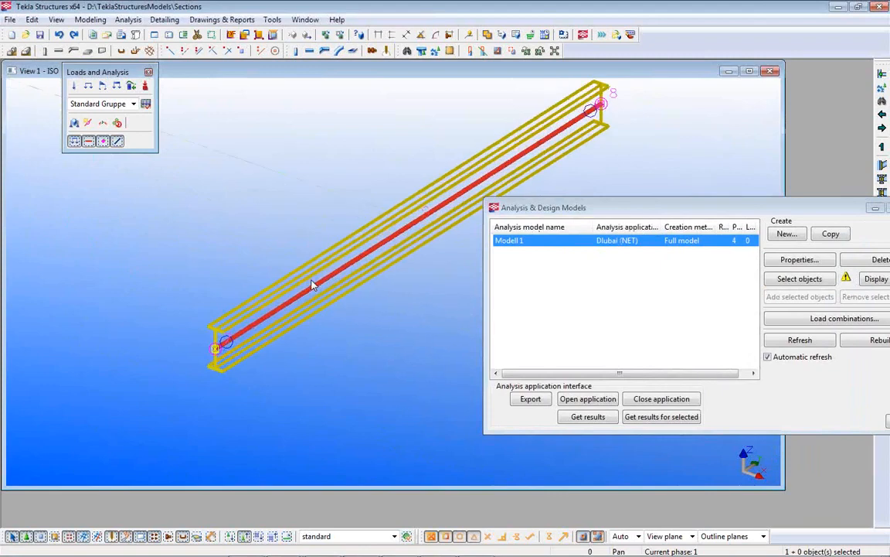
{"action": "double_click", "coordinate": [300, 302]}
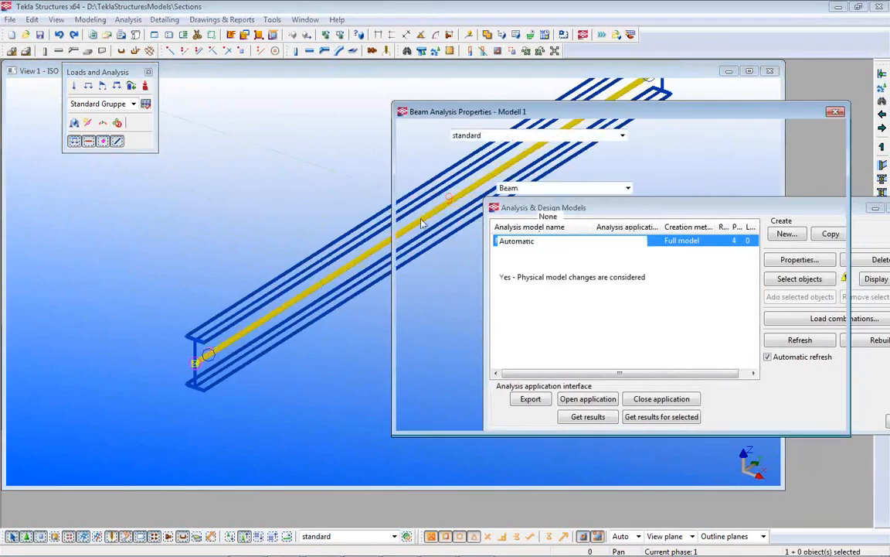
{"action": "left_click", "coordinate": [504, 160]}
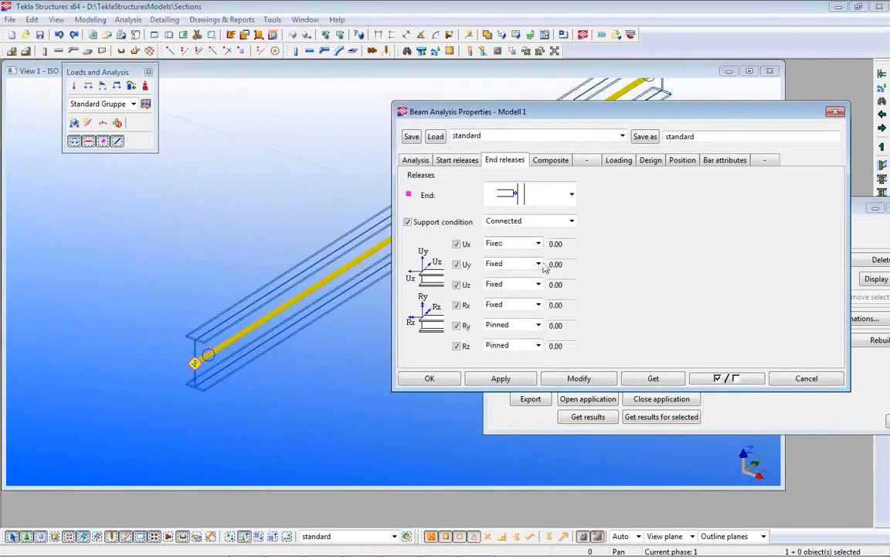
{"action": "left_click", "coordinate": [572, 194]}
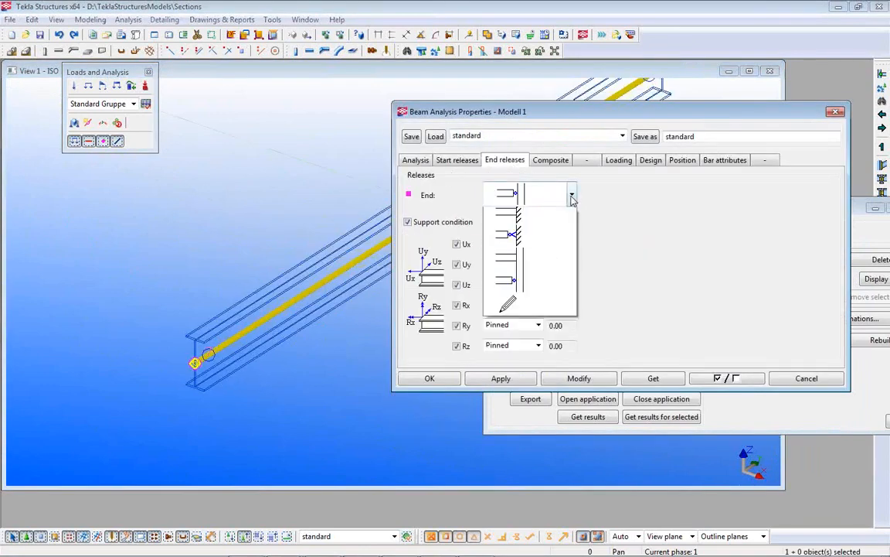
{"action": "left_click", "coordinate": [545, 289]}
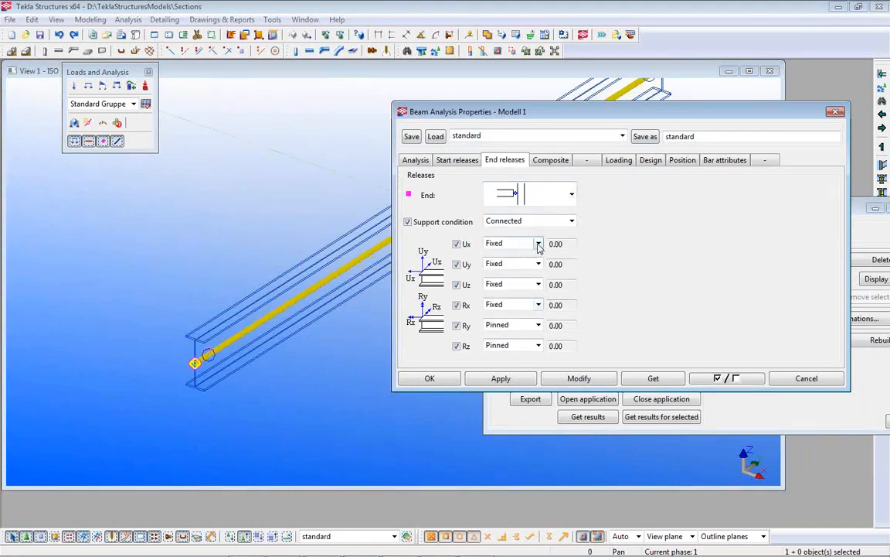
{"action": "left_click", "coordinate": [539, 326]}
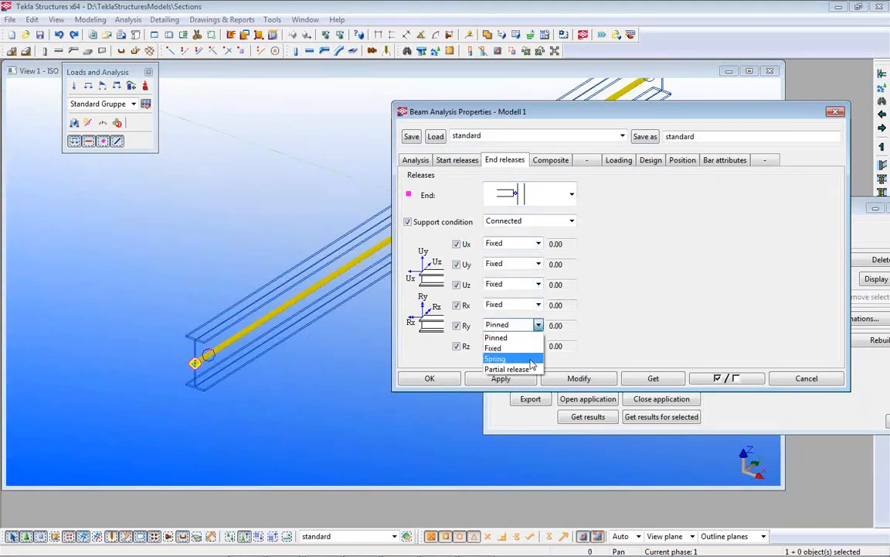
{"action": "left_click", "coordinate": [510, 359]}
{"action": "left_click", "coordinate": [564, 326]}
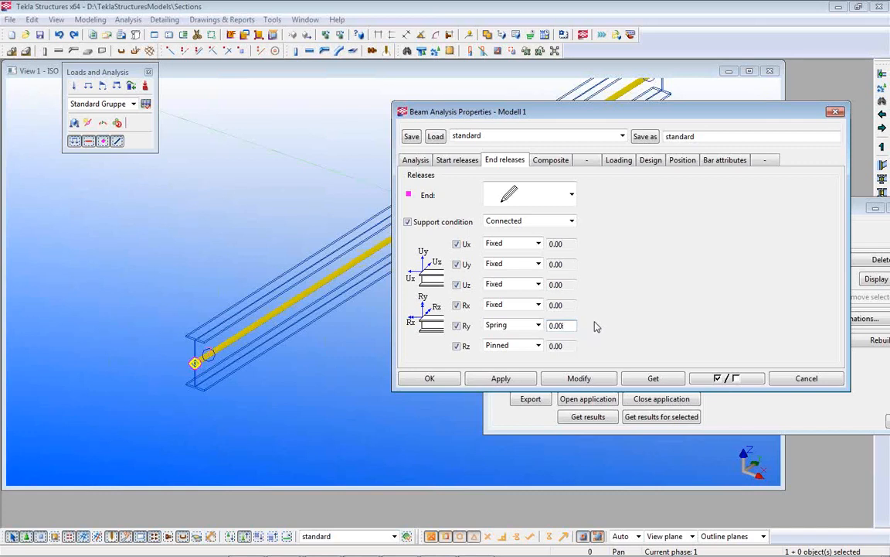
{"action": "left_click", "coordinate": [835, 378]}
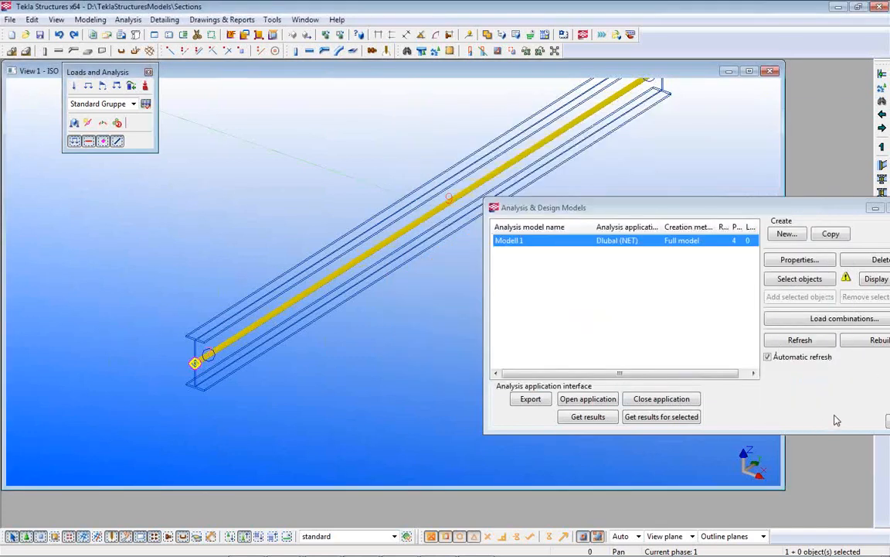
Close the analysis and design models dialog and the ISO view of the Sections model
{"action": "left_click_drag", "start_coordinate": [693, 207], "coordinate": [390, 196]}
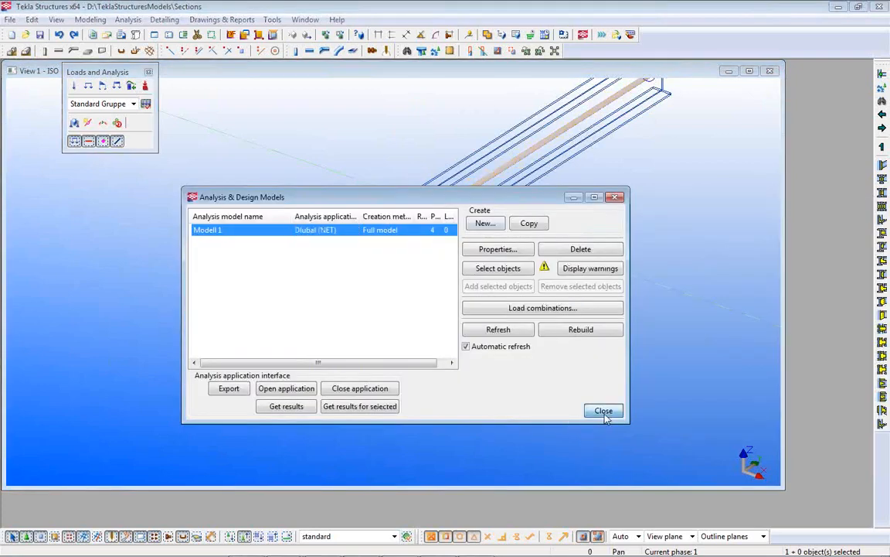
{"action": "left_click", "coordinate": [604, 410]}
{"action": "mouse_move", "coordinate": [404, 554]}
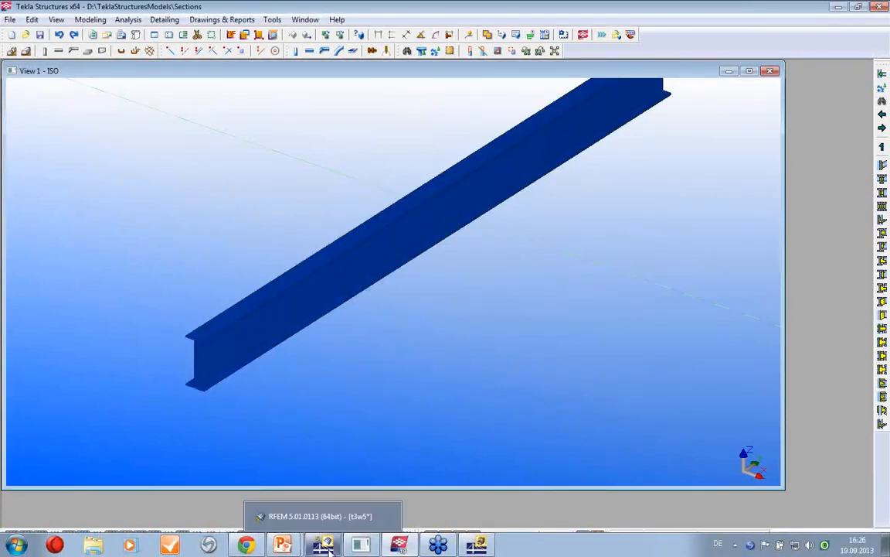
{"action": "left_click", "coordinate": [769, 72]}
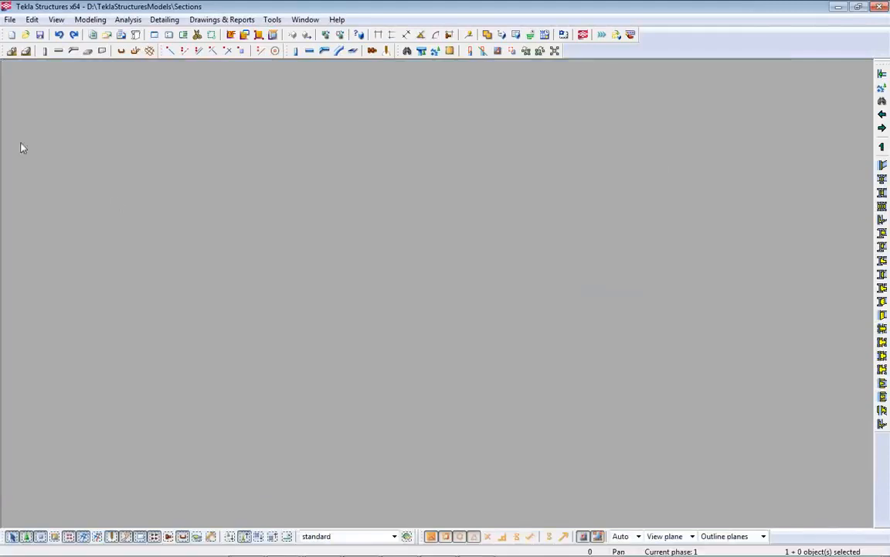
Open the Tekla model Neues Modell, discarding the changes to the Sections model
{"action": "left_click", "coordinate": [25, 35]}
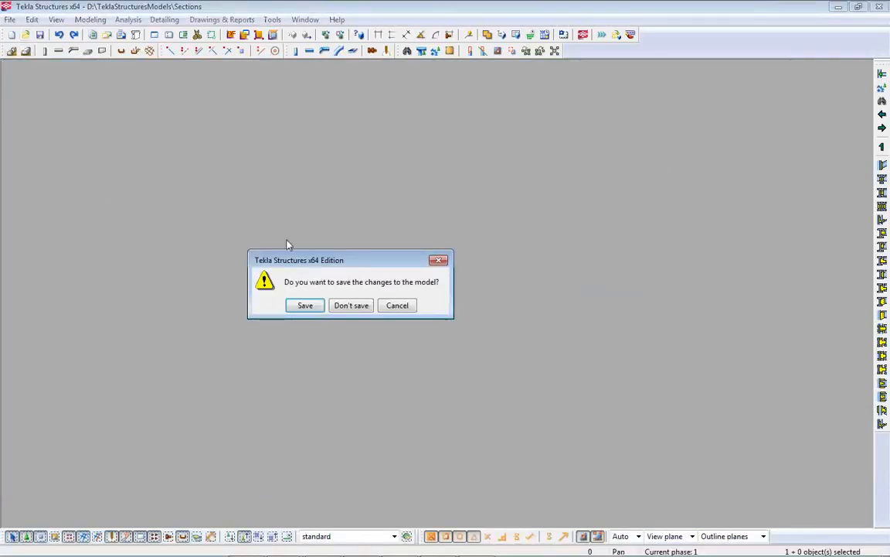
{"action": "left_click", "coordinate": [354, 308]}
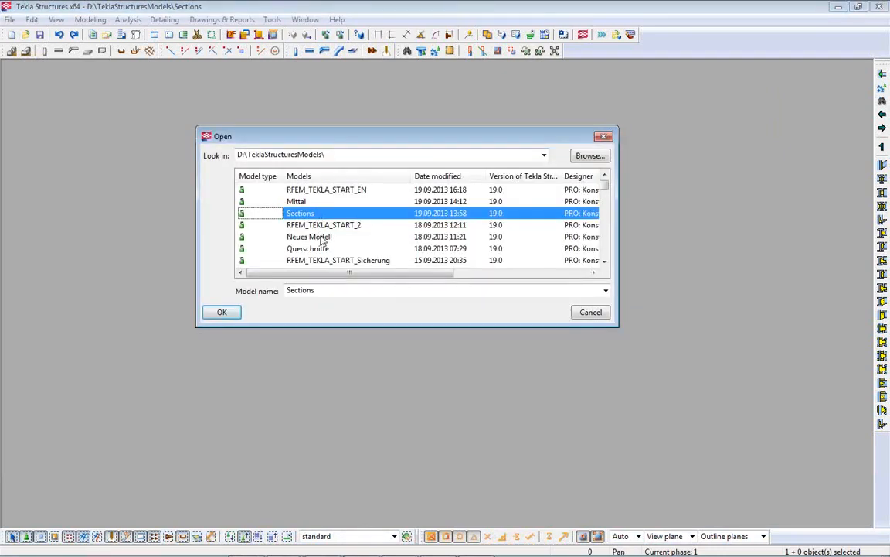
{"action": "left_click", "coordinate": [317, 237]}
{"action": "left_click", "coordinate": [222, 311]}
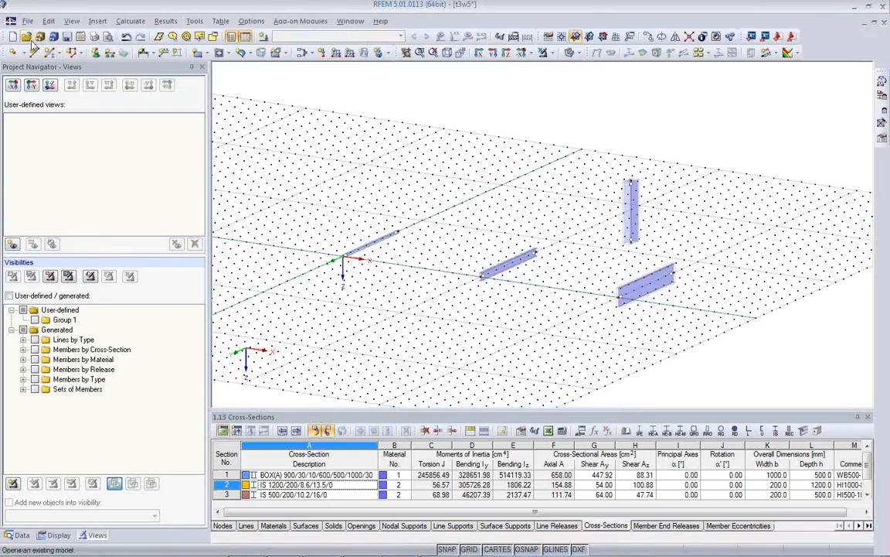
Switch to RFEM, open the recent model HighRise.rf5, and turn off the grid display
{"action": "left_click", "coordinate": [27, 21]}
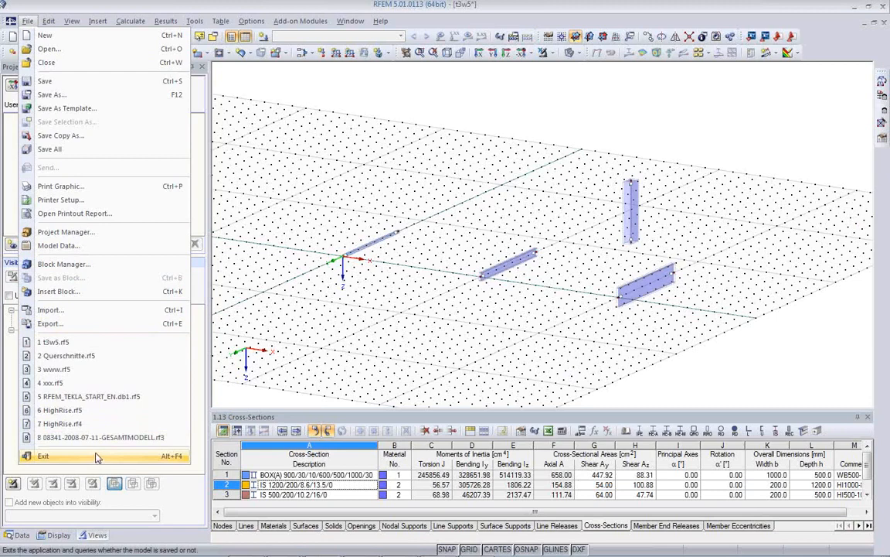
{"action": "left_click", "coordinate": [77, 411]}
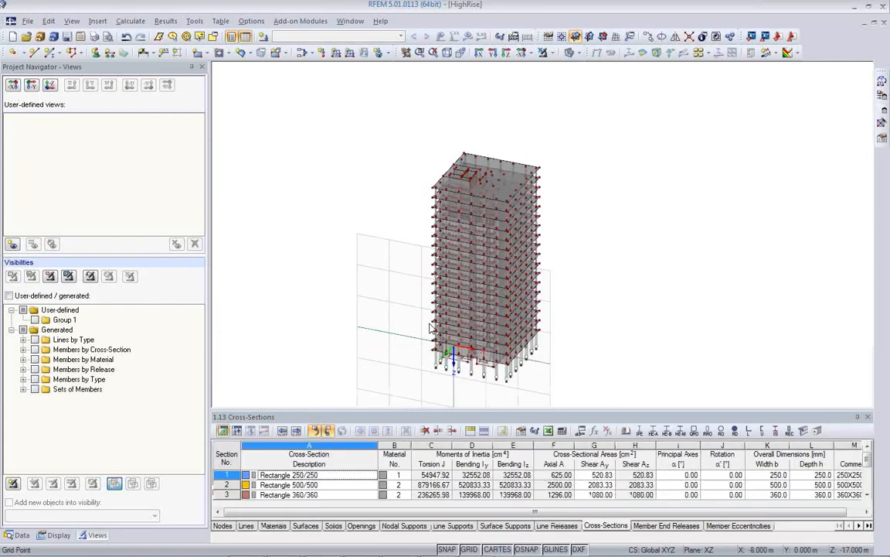
{"action": "middle_click_drag", "start_coordinate": [392, 305], "coordinate": [569, 331], "text": "ctrl"}
{"action": "mouse_move", "coordinate": [421, 321]}
{"action": "middle_mouse_down", "text": "ctrl"}
{"action": "mouse_move", "coordinate": [390, 326]}
{"action": "mouse_move", "coordinate": [409, 318]}
{"action": "middle_mouse_up", "text": "ctrl"}
{"action": "scroll", "coordinate": [408, 317], "scroll_direction": "up", "scroll_amount": 1}
{"action": "scroll", "coordinate": [410, 318], "scroll_direction": "up", "scroll_amount": 3}
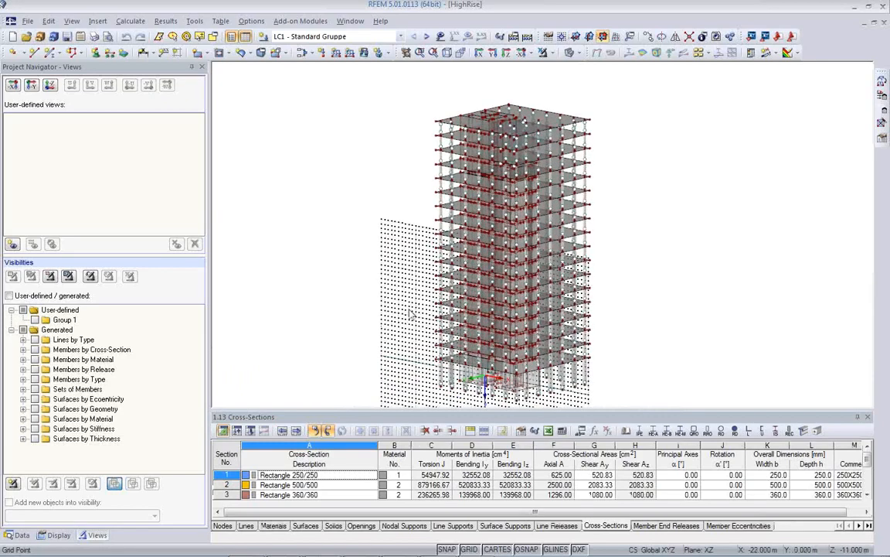
{"action": "left_click", "coordinate": [500, 550]}
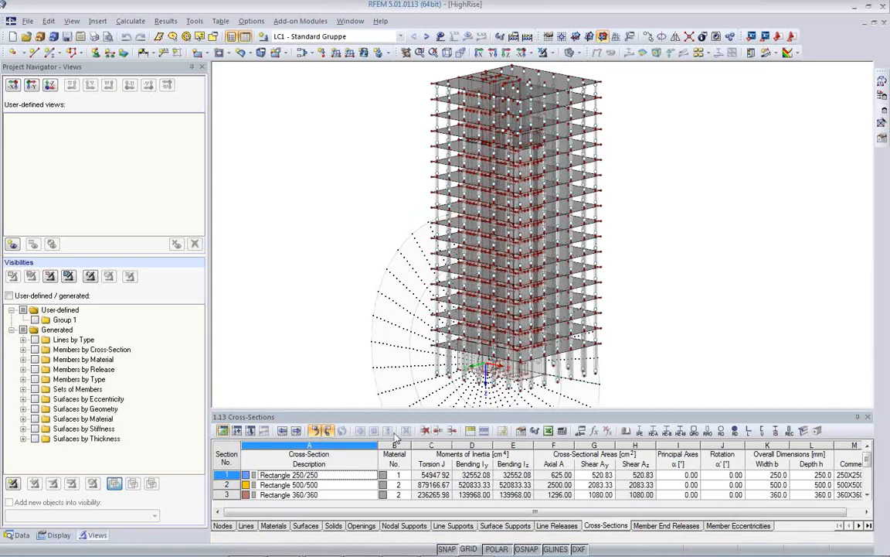
{"action": "left_click", "coordinate": [469, 549]}
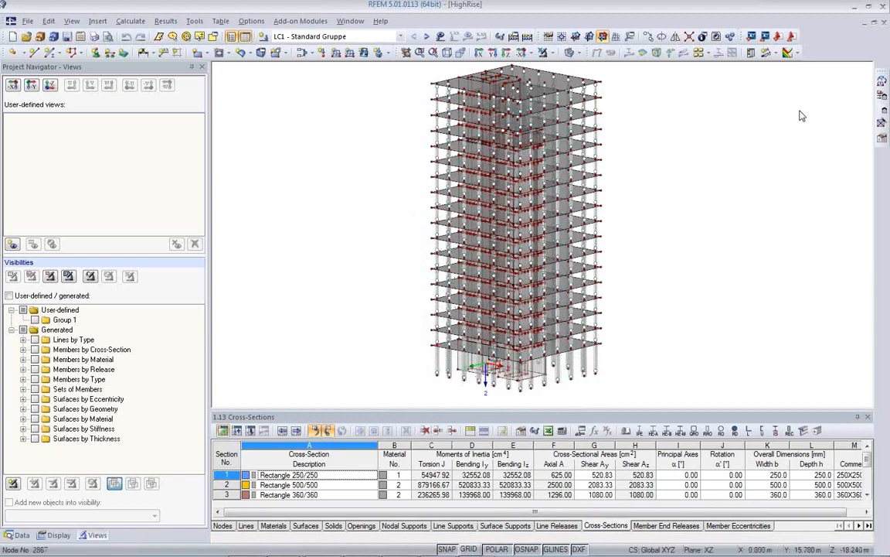
Export the high-rise to Tekla Structures with the export type Overwrite existing model
{"action": "left_click", "coordinate": [765, 38]}
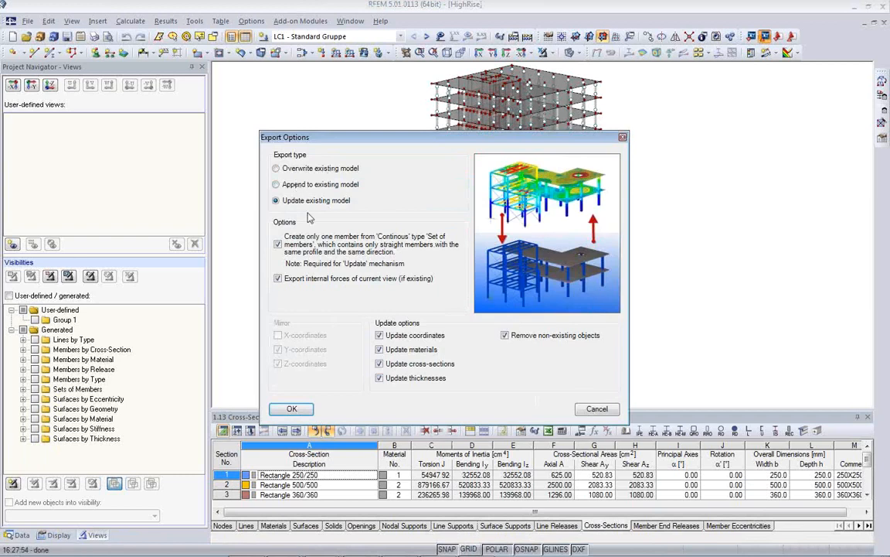
{"action": "left_click", "coordinate": [277, 169]}
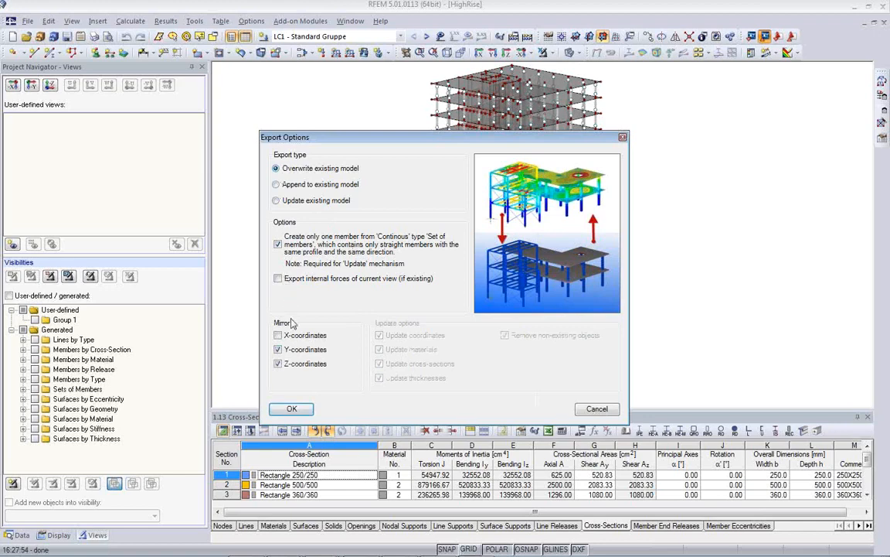
{"action": "left_click", "coordinate": [292, 409]}
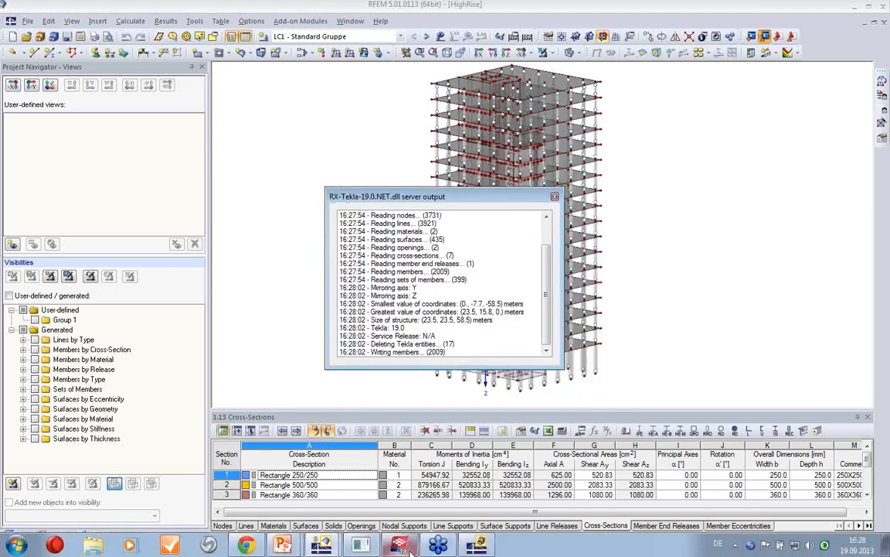
Switch to Tekla Structures and check the exported high-rise, including the properties of one outer concrete column
{"action": "left_click", "coordinate": [402, 546]}
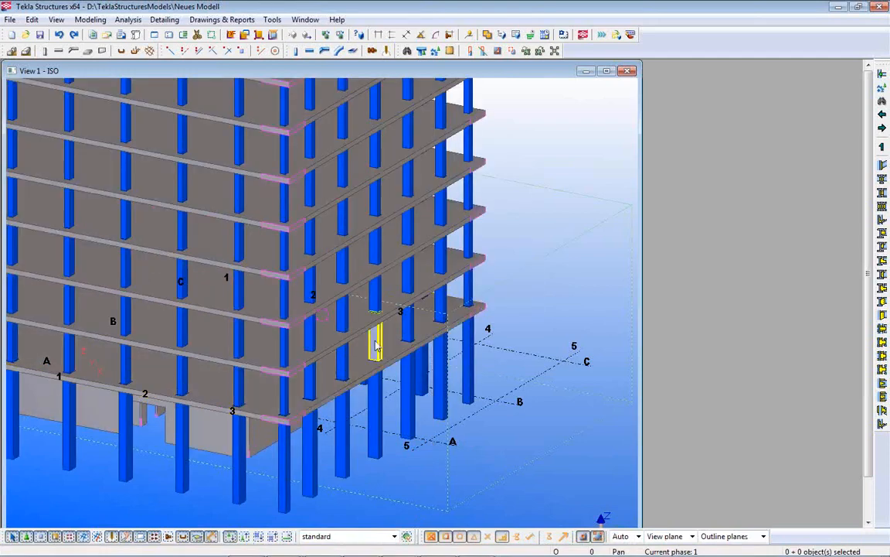
{"action": "scroll", "coordinate": [376, 345], "scroll_direction": "down", "scroll_amount": 8}
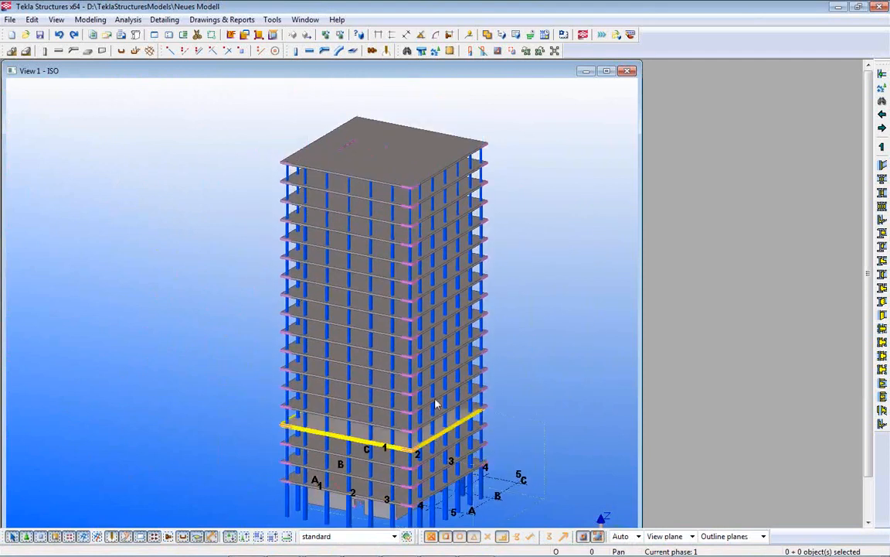
{"action": "double_click", "coordinate": [481, 291]}
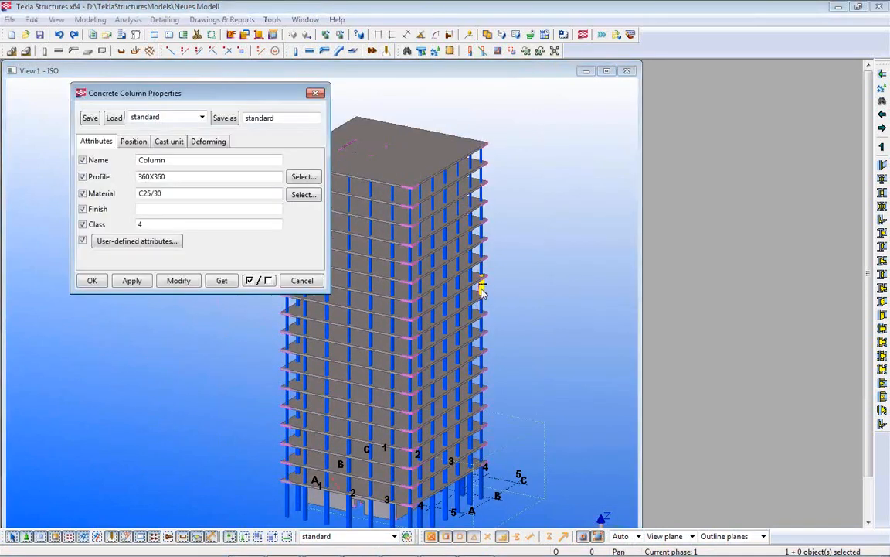
{"action": "left_click", "coordinate": [301, 281]}
{"action": "middle_click_drag", "start_coordinate": [532, 351], "coordinate": [506, 321], "text": "ctrl"}
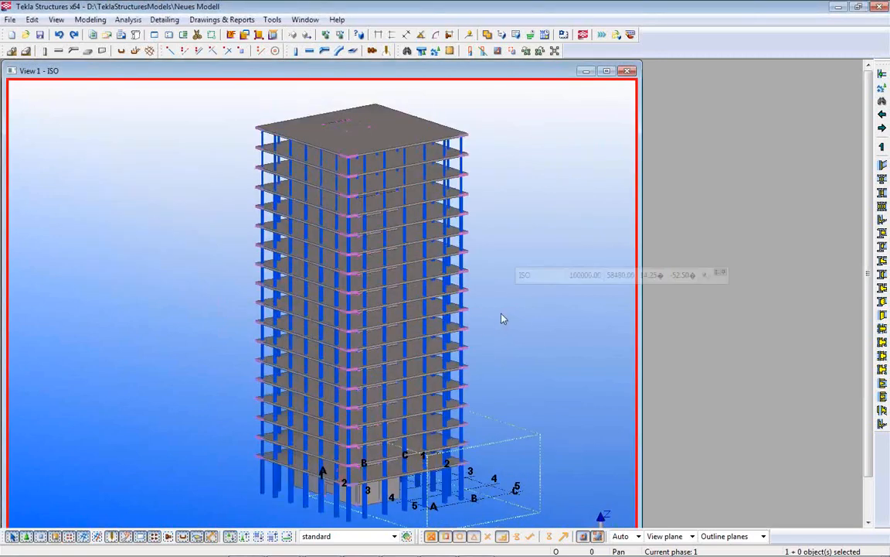
Switch to the running PowerPoint slide show of BIMIntegrationTekla.pptx
{"action": "mouse_move", "coordinate": [425, 531]}
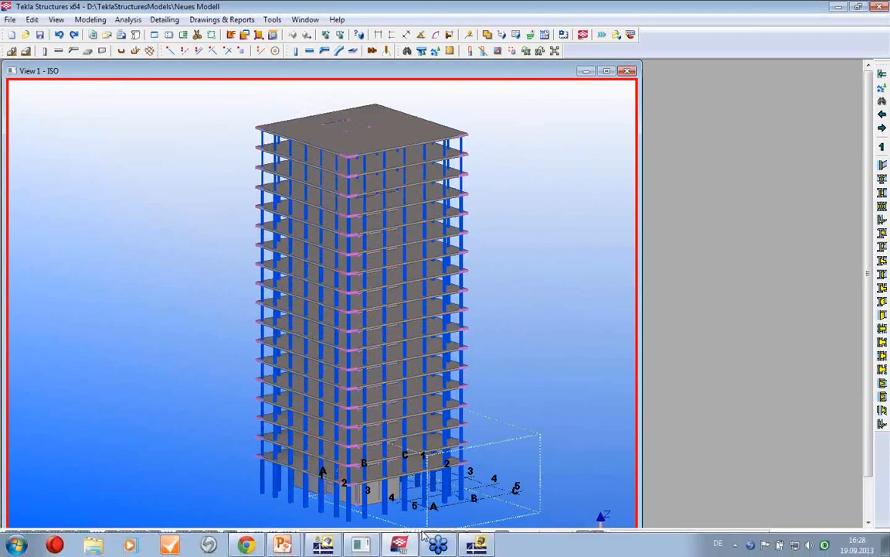
{"action": "mouse_move", "coordinate": [284, 545]}
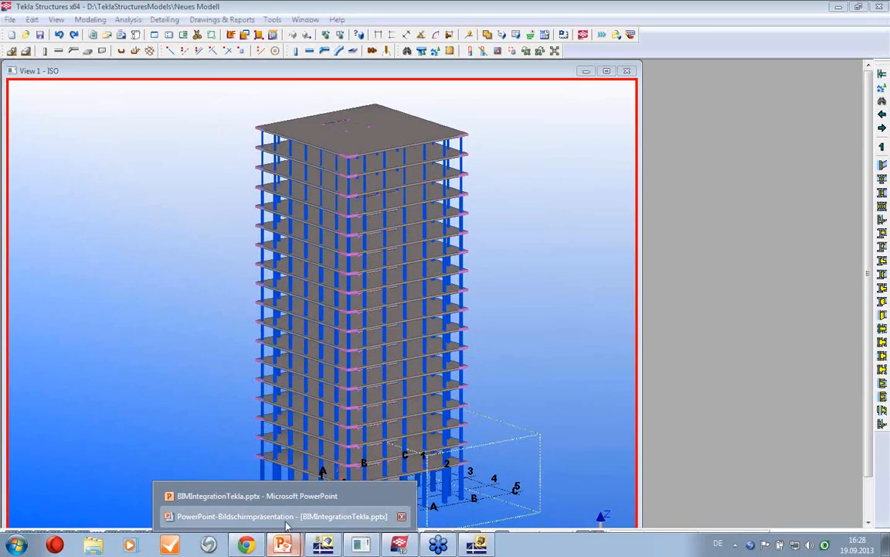
{"action": "left_click", "coordinate": [294, 513]}
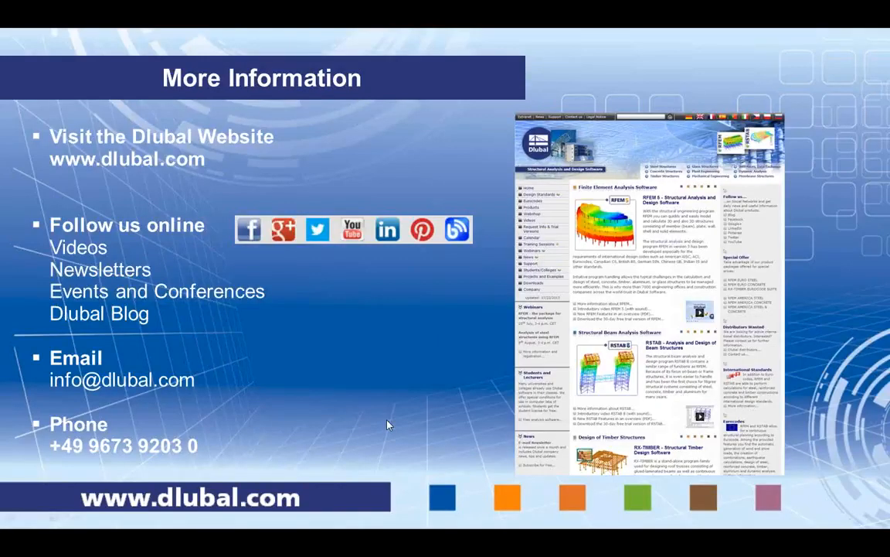